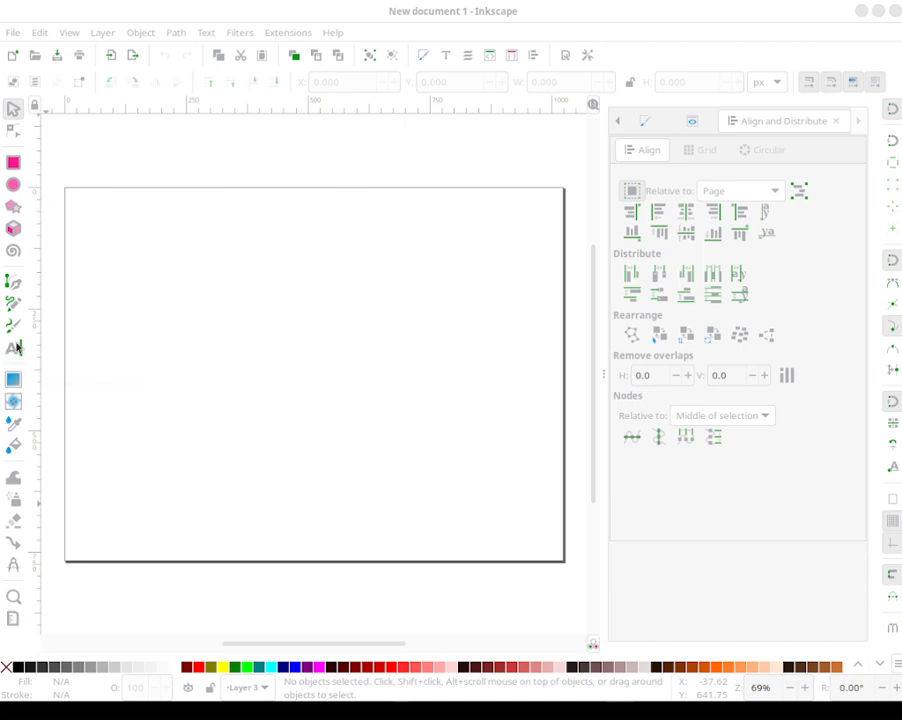
Step: Create a text object in the middle of the page reading "FLAT DESIGN: LOGOS, ICONS AND TEXT"
{"action": "left_click", "coordinate": [12, 347]}
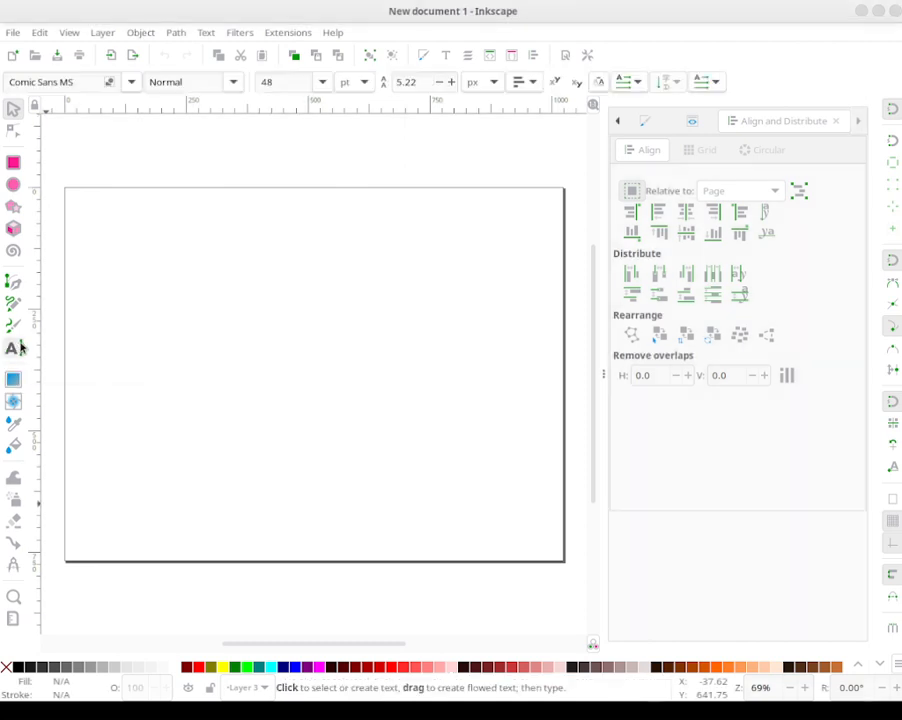
{"action": "left_click", "coordinate": [278, 398]}
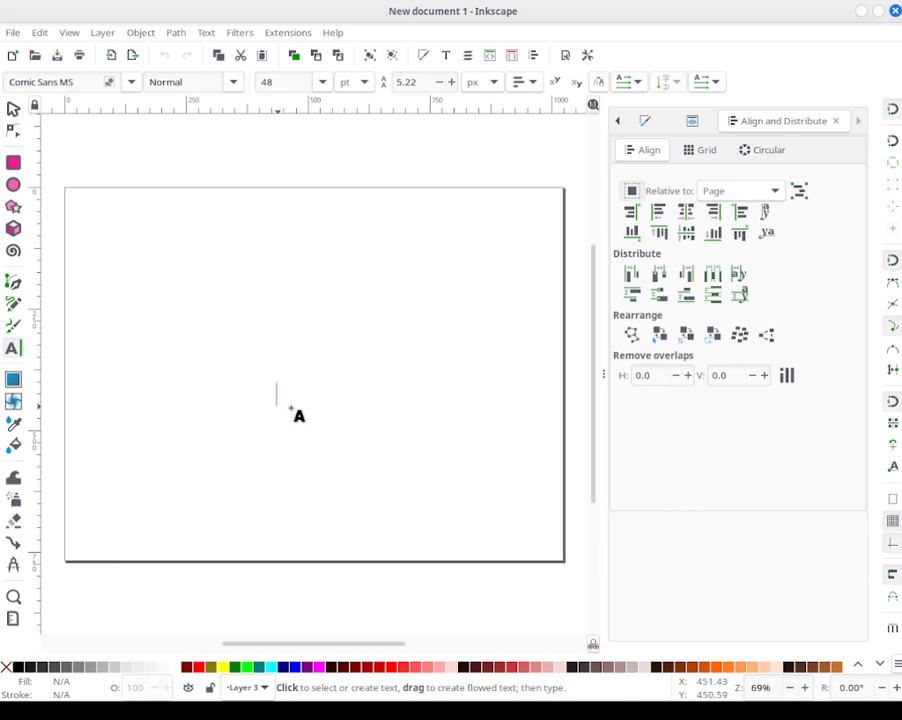
{"action": "type", "text": "L"}
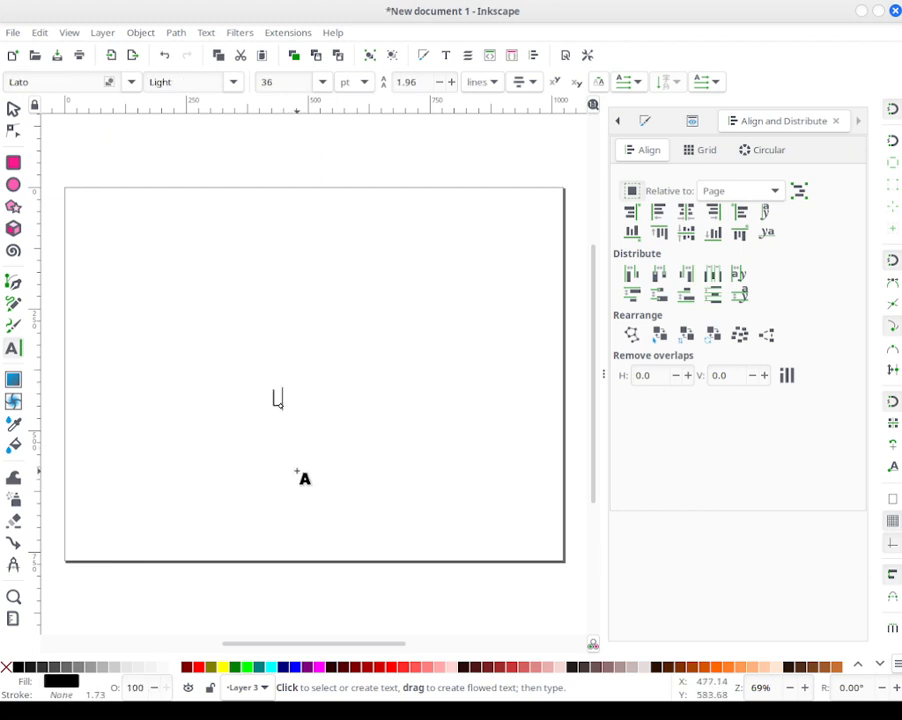
{"action": "key", "text": "BackSpace"}
{"action": "type", "text": "FLAT DESIGN"}
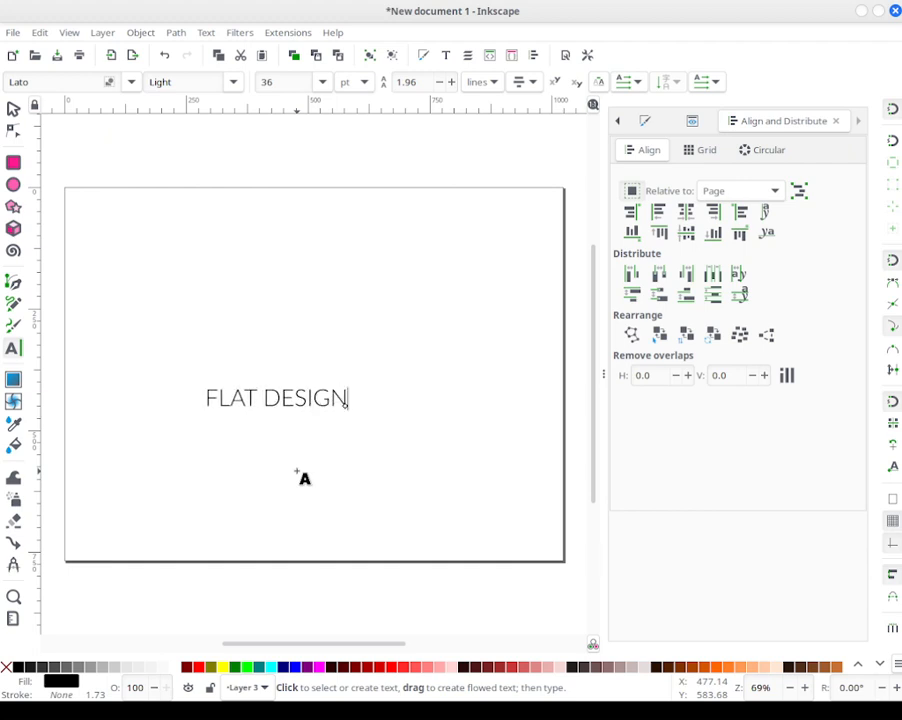
{"action": "type", "text": ": LOGOS AND"}
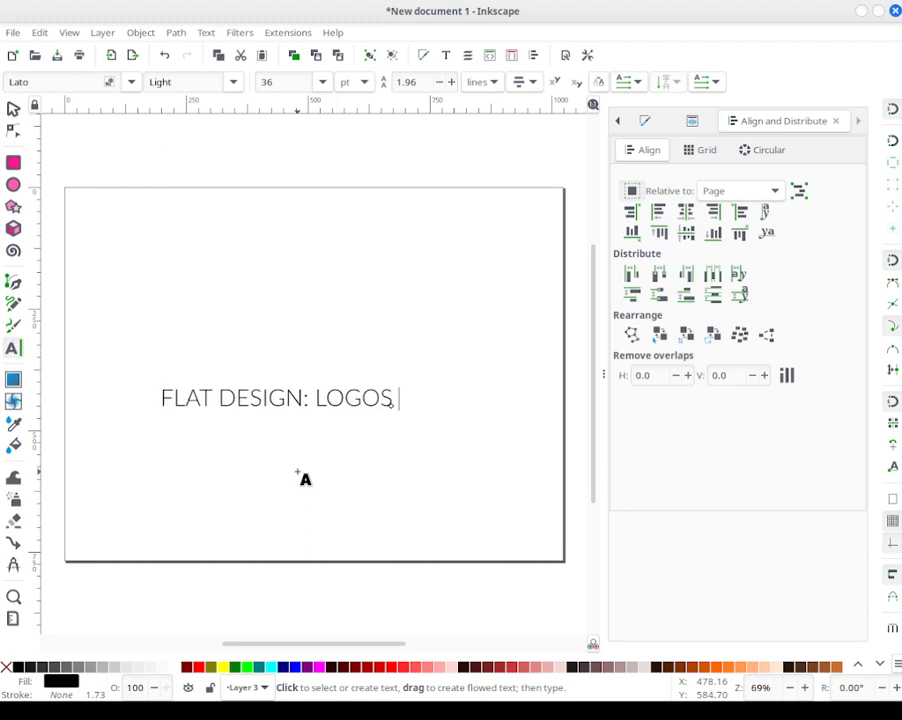
{"action": "key", "text": "BackSpace"}
{"action": "key", "text": "BackSpace"}
{"action": "key", "text": "BackSpace"}
{"action": "key", "text": "BackSpace"}
{"action": "type", "text": ", I"}
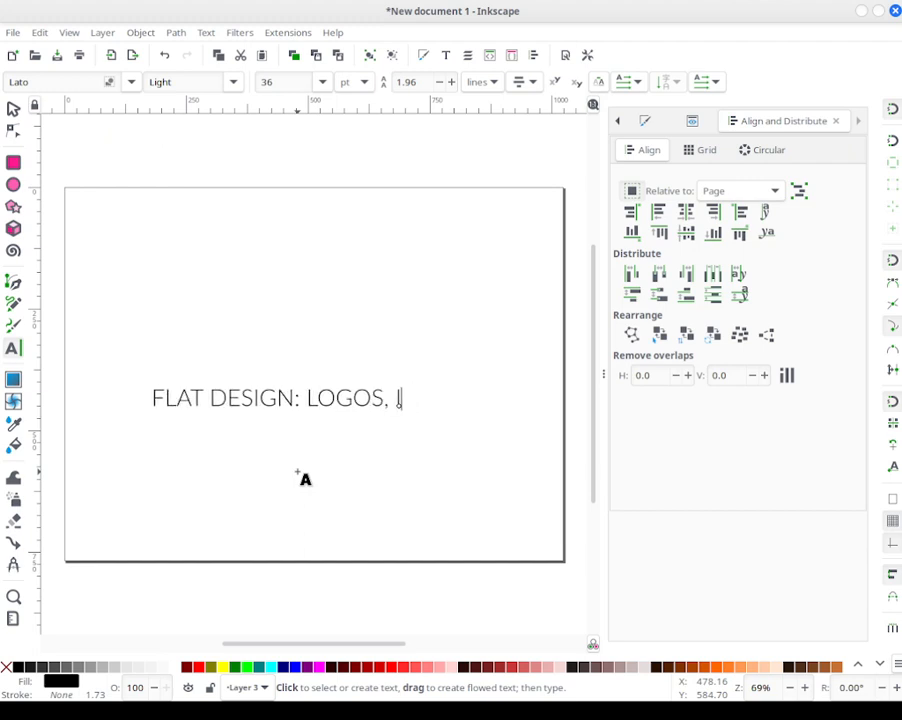
{"action": "type", "text": "CONS AND TEXT"}
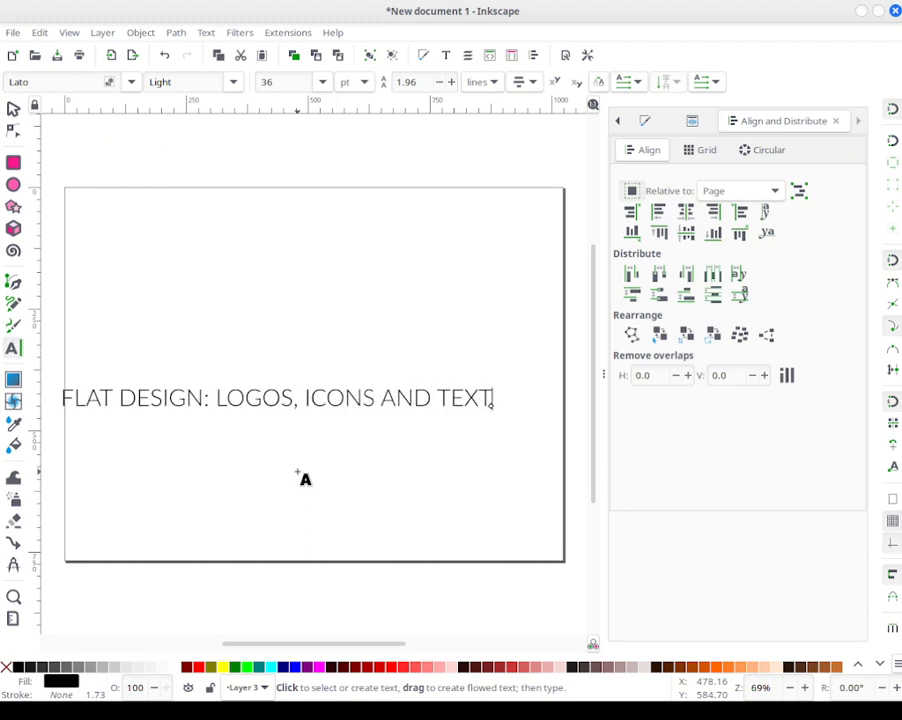
Step: Set the whole title's font size to 32 pt and its letter spacing to 15
{"action": "key", "text": "ctrl+a"}
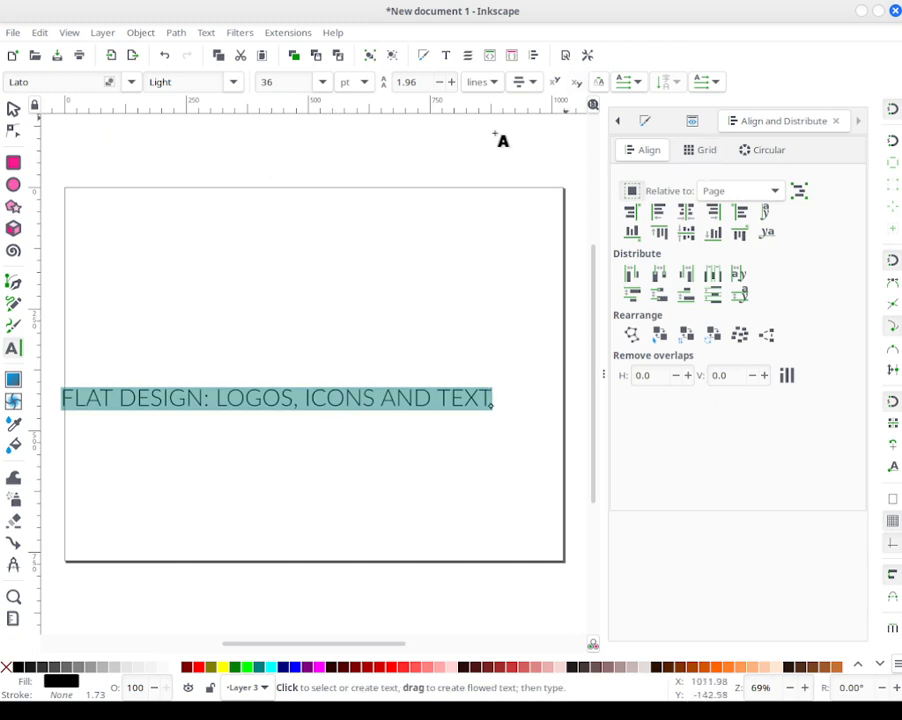
{"action": "left_click", "coordinate": [318, 84]}
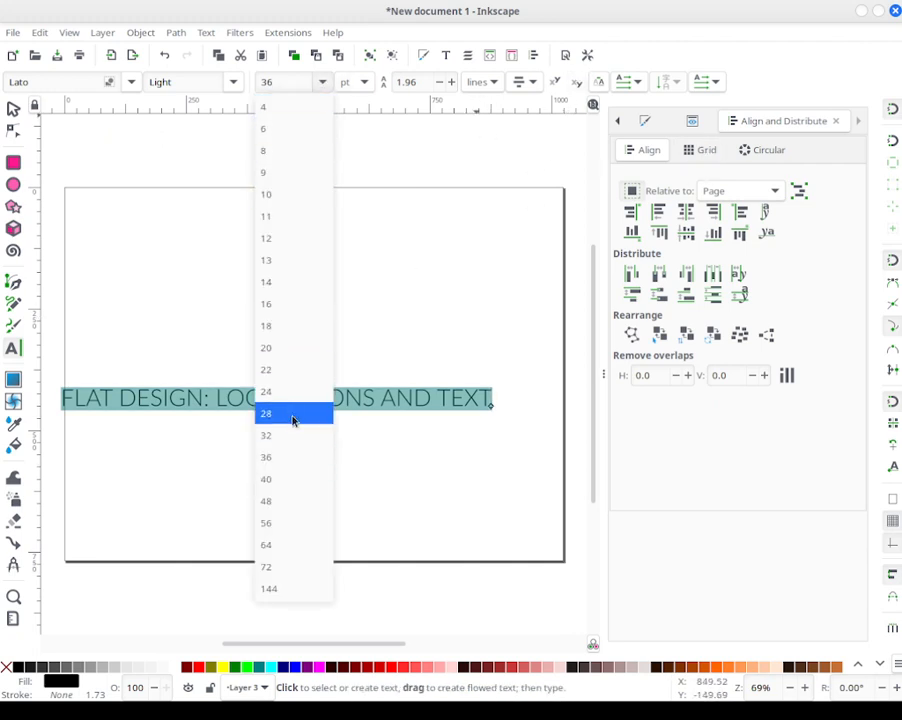
{"action": "left_click", "coordinate": [282, 435]}
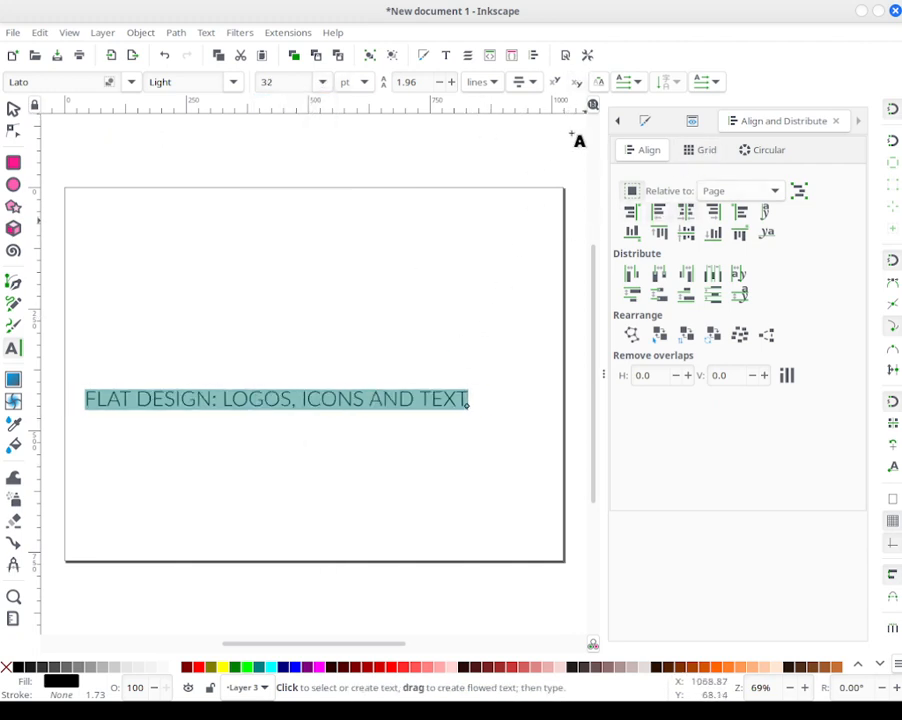
{"action": "left_click", "coordinate": [597, 84]}
{"action": "double_click", "coordinate": [502, 114]}
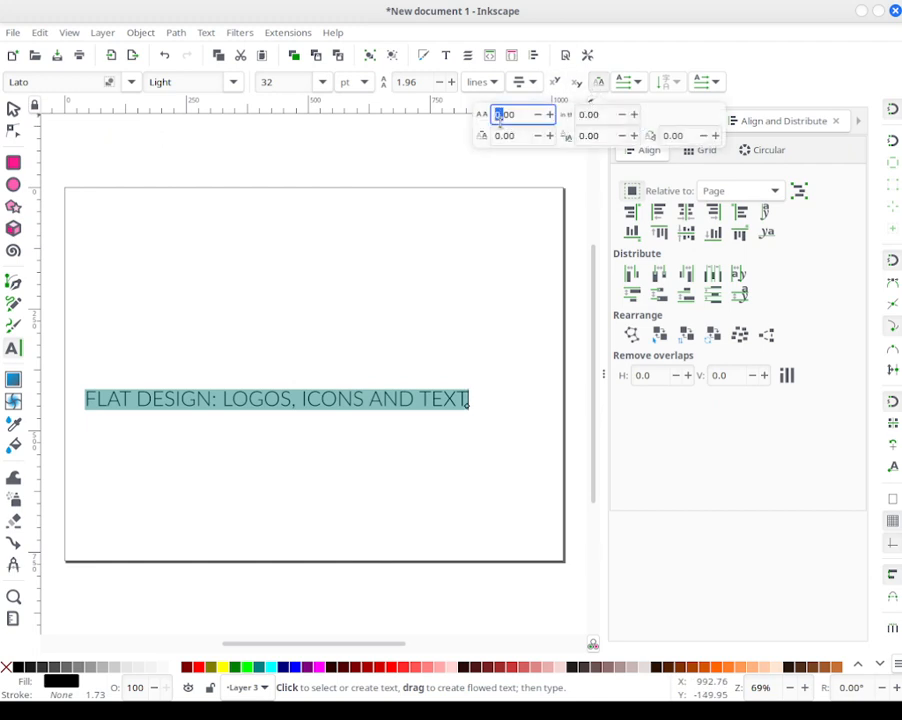
{"action": "type", "text": "15"}
{"action": "key", "text": "Return"}
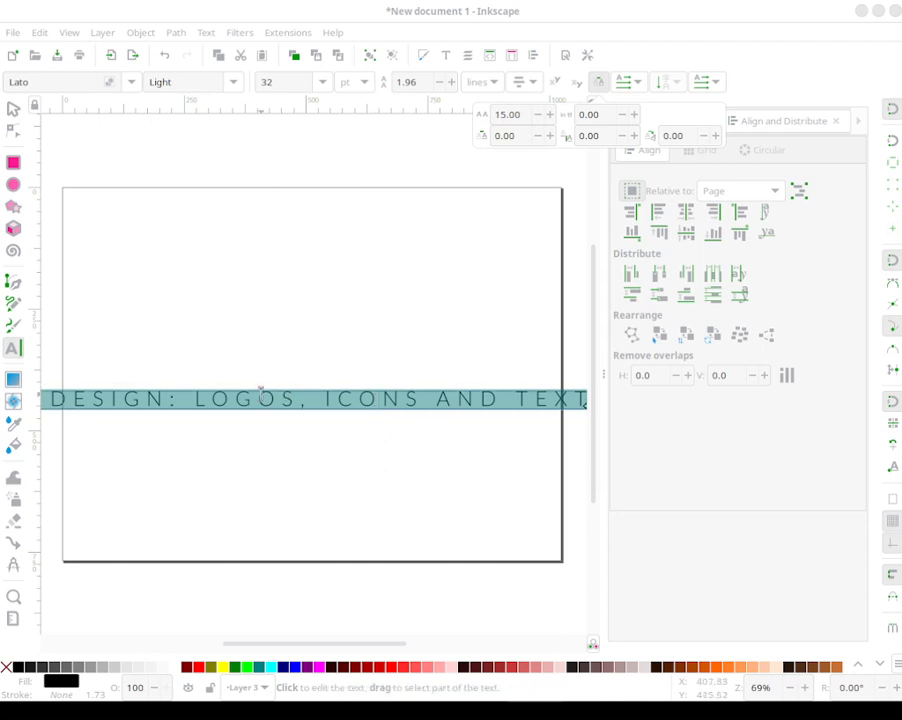
Step: Set the title's font size to 24 pt and its letter spacing to 8
{"action": "left_click", "coordinate": [517, 114]}
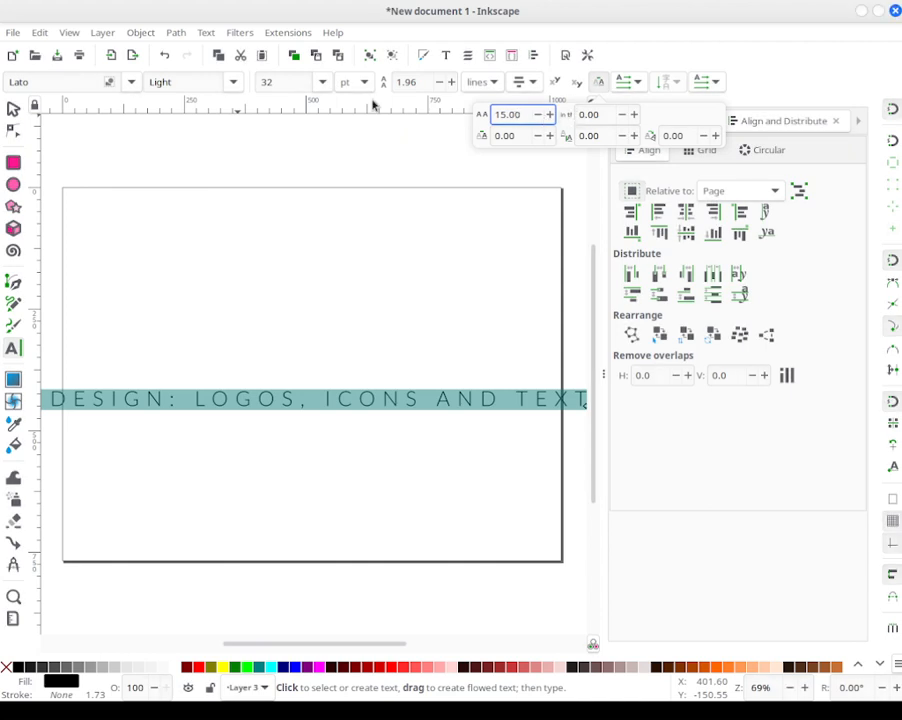
{"action": "left_click", "coordinate": [322, 82]}
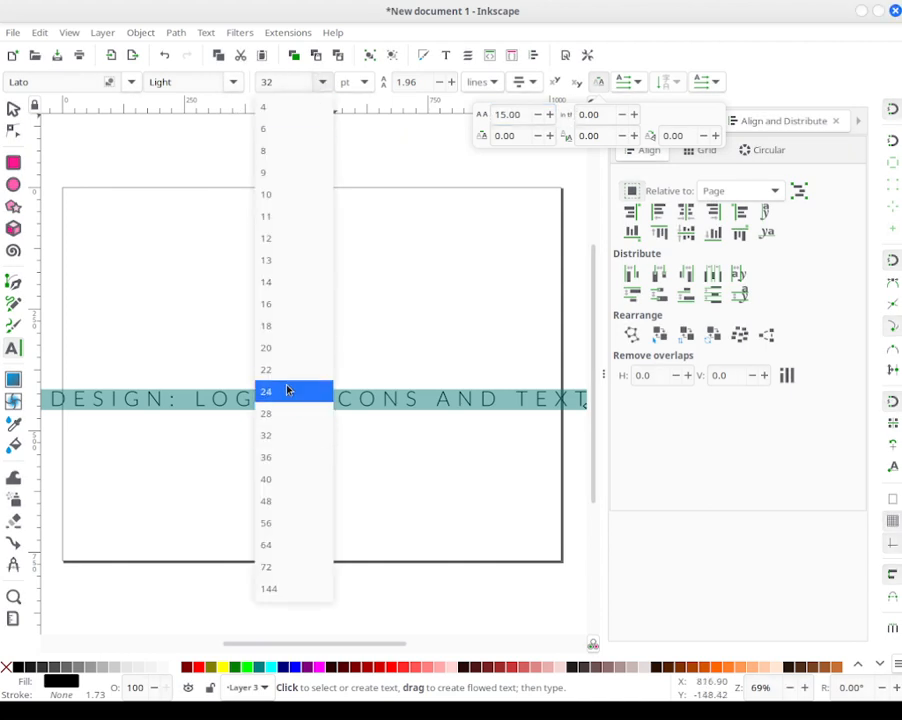
{"action": "left_click", "coordinate": [287, 390]}
{"action": "left_click", "coordinate": [513, 115]}
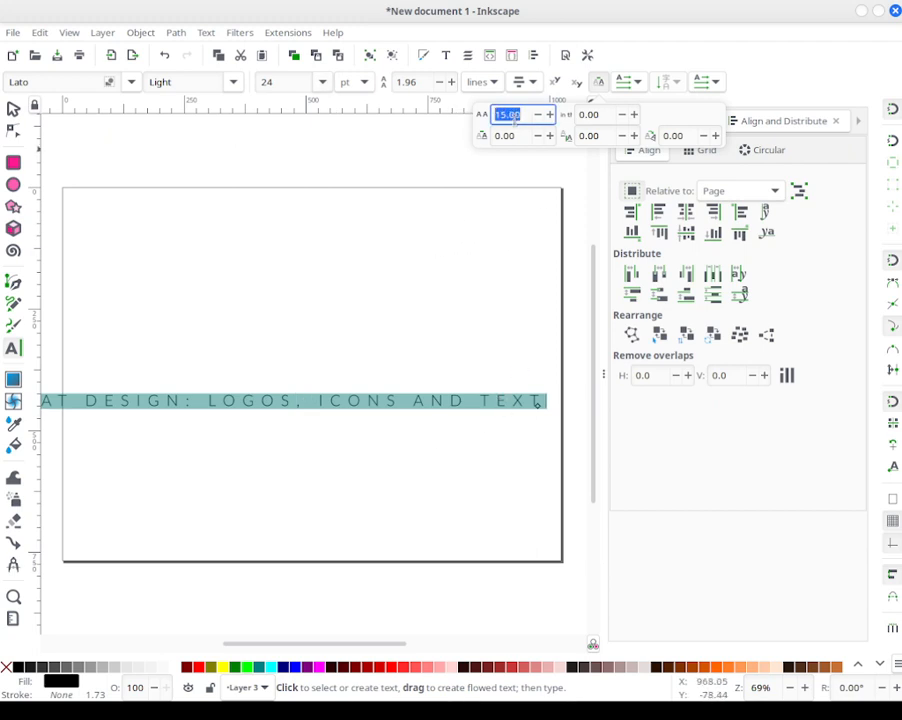
{"action": "type", "text": "8"}
{"action": "key", "text": "Return"}
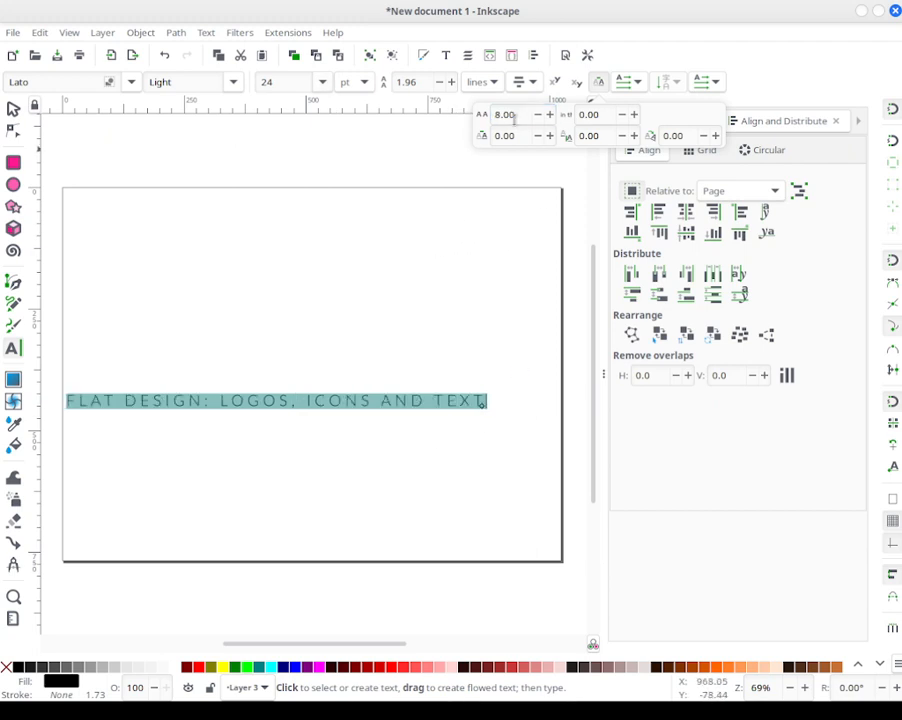
Step: Move the title to the page's upper-left area, at about X 49 px, Y 40 px
{"action": "left_click", "coordinate": [12, 108]}
{"action": "left_click_drag", "start_coordinate": [388, 393], "coordinate": [390, 216]}
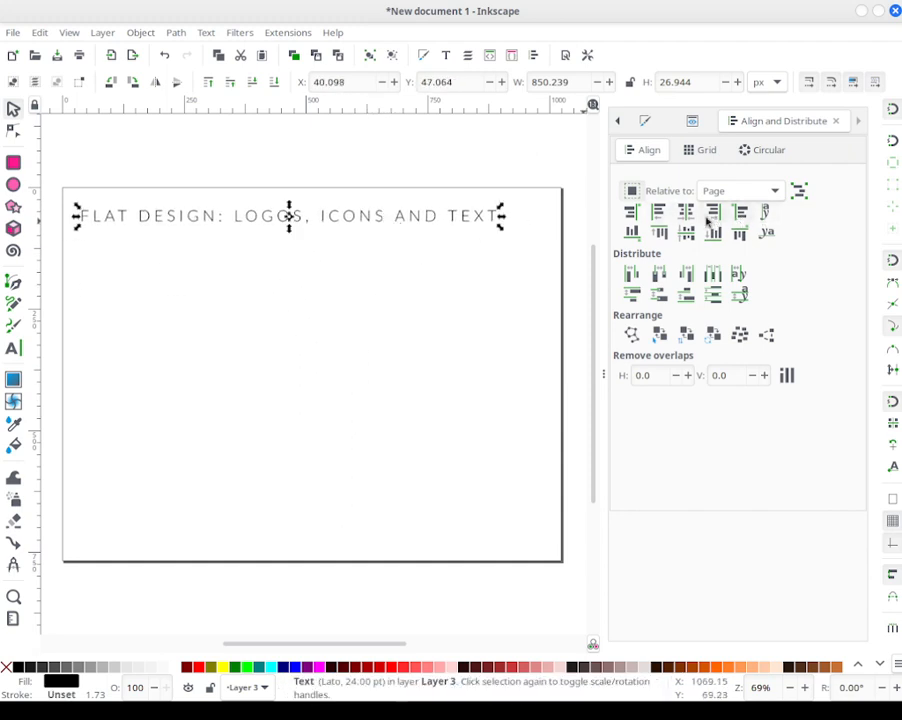
{"action": "left_click", "coordinate": [538, 178]}
{"action": "left_click_drag", "start_coordinate": [478, 220], "coordinate": [494, 221]}
{"action": "left_click", "coordinate": [140, 174]}
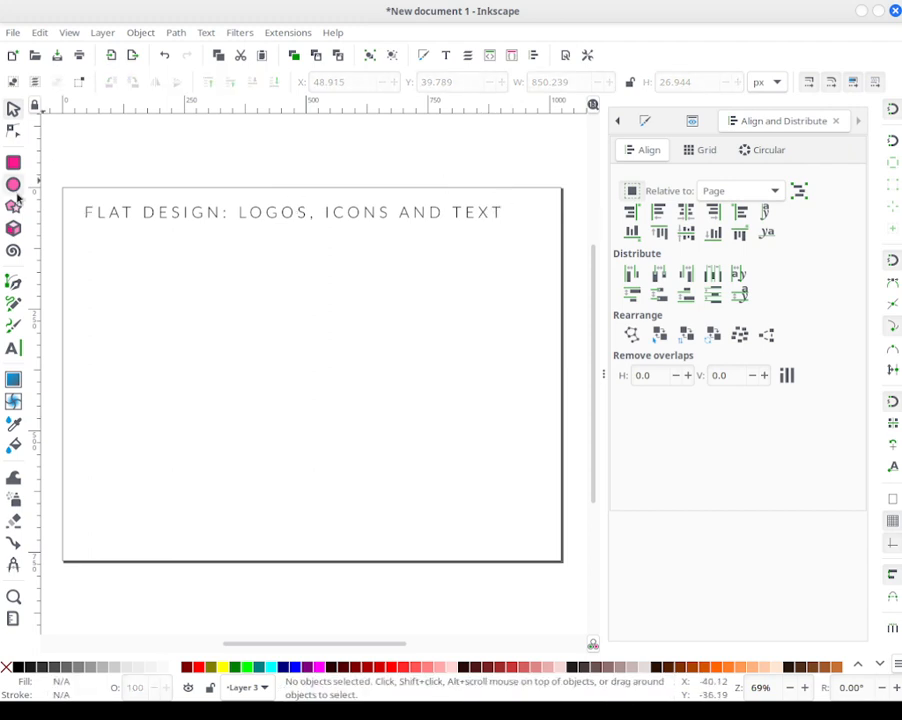
Step: Start a new text object below the title's beginning with a bullet character (Unicode 2022)
{"action": "left_click", "coordinate": [13, 348]}
{"action": "left_click", "coordinate": [90, 249]}
{"action": "key", "text": "ctrl+u"}
{"action": "type", "text": "2022"}
{"action": "key", "text": "space"}
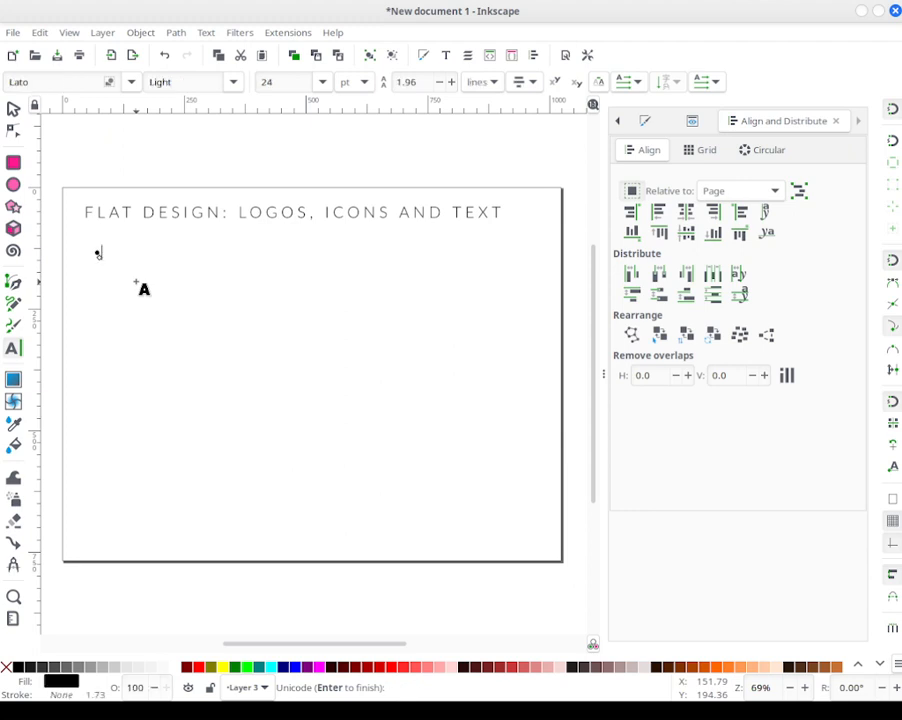
{"action": "key", "text": "Return"}
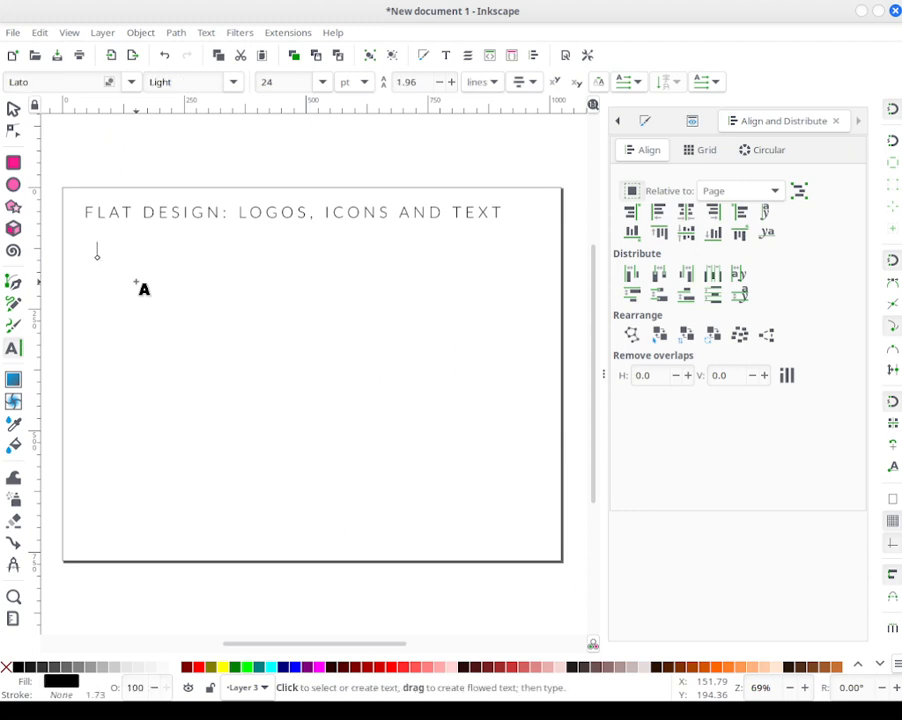
{"action": "key", "text": "ctrl+u"}
{"action": "type", "text": "2022"}
{"action": "key", "text": "space"}
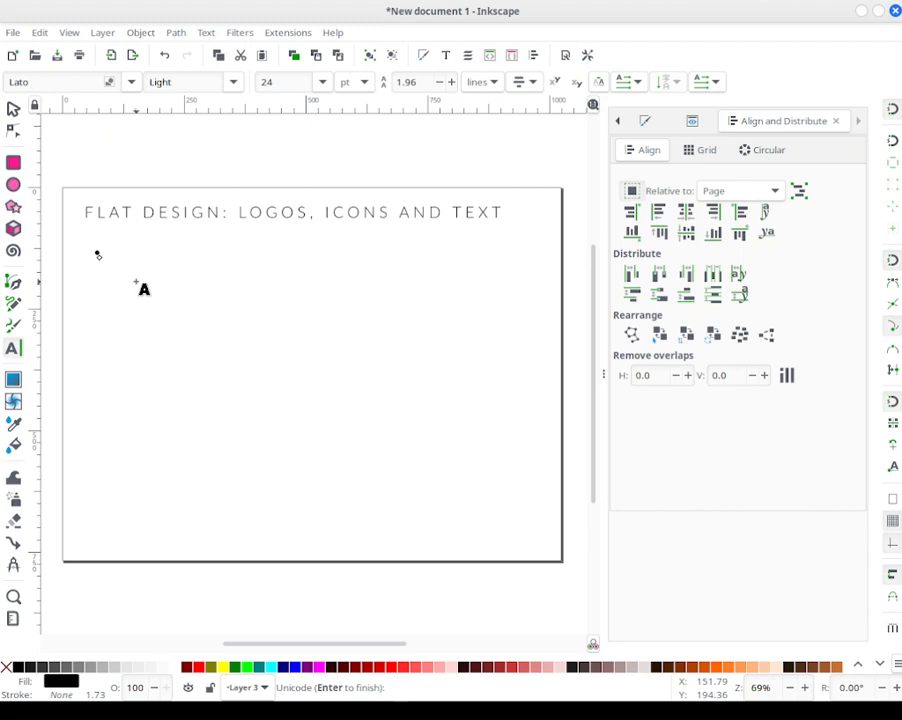
{"action": "key", "text": "Return"}
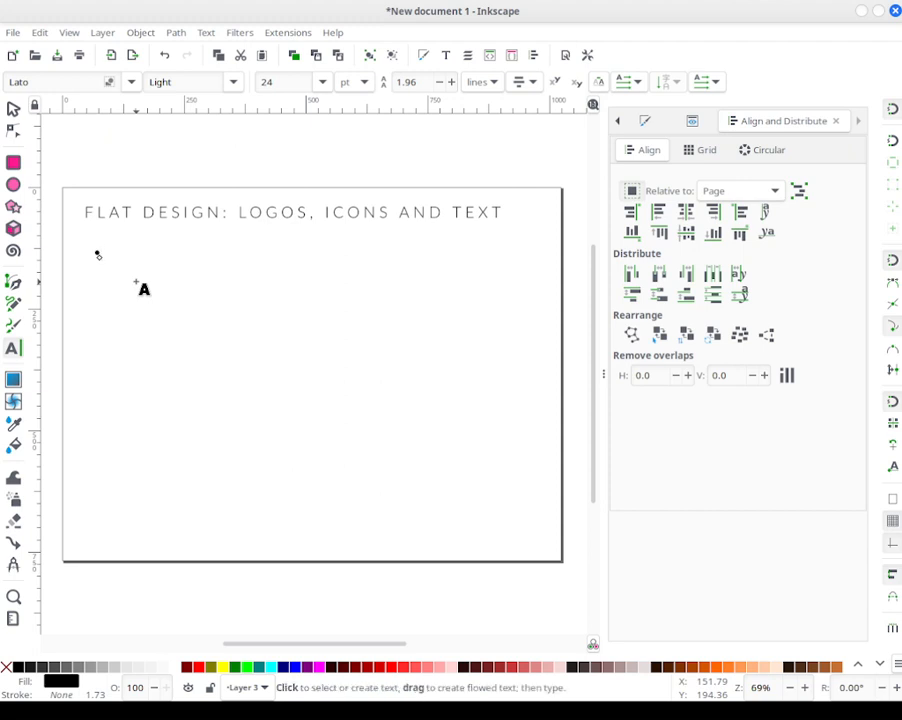
Step: Enter "Notes will go here." after the bullet
{"action": "type", "text": "MN"}
{"action": "key", "text": "BackSpace"}
{"action": "key", "text": "BackSpace"}
{"action": "type", "text": "Notes will go here."}
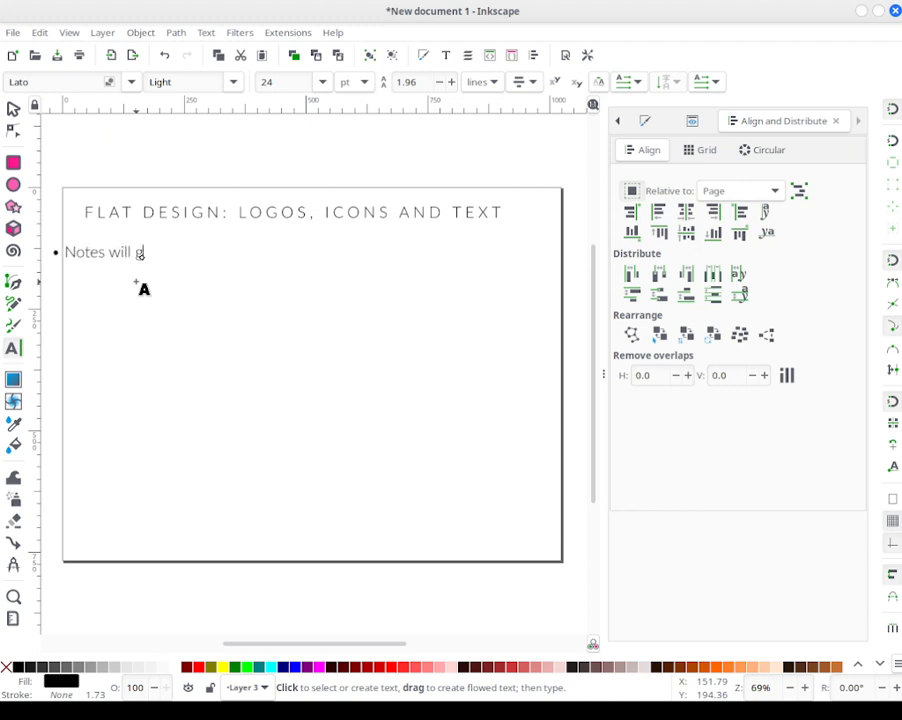
Step: Move the bullet line close under the title, aligned with its left edge at about X 49 px, Y 98 px
{"action": "left_click", "coordinate": [13, 108]}
{"action": "left_click_drag", "start_coordinate": [128, 254], "coordinate": [183, 255]}
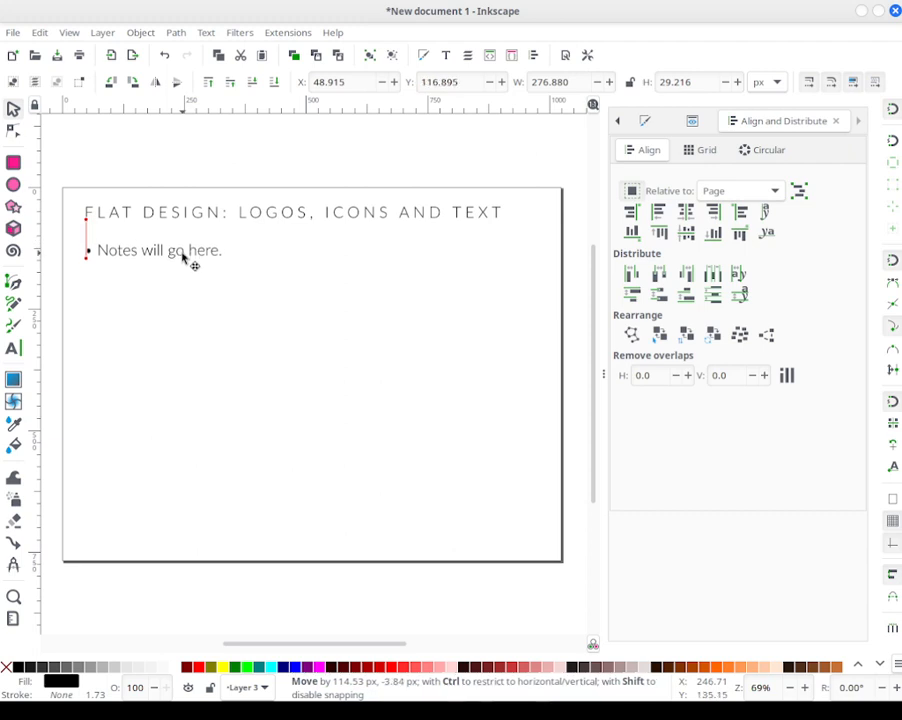
{"action": "left_click_drag", "start_coordinate": [182, 255], "coordinate": [185, 253]}
{"action": "left_click_drag", "start_coordinate": [187, 255], "coordinate": [192, 248]}
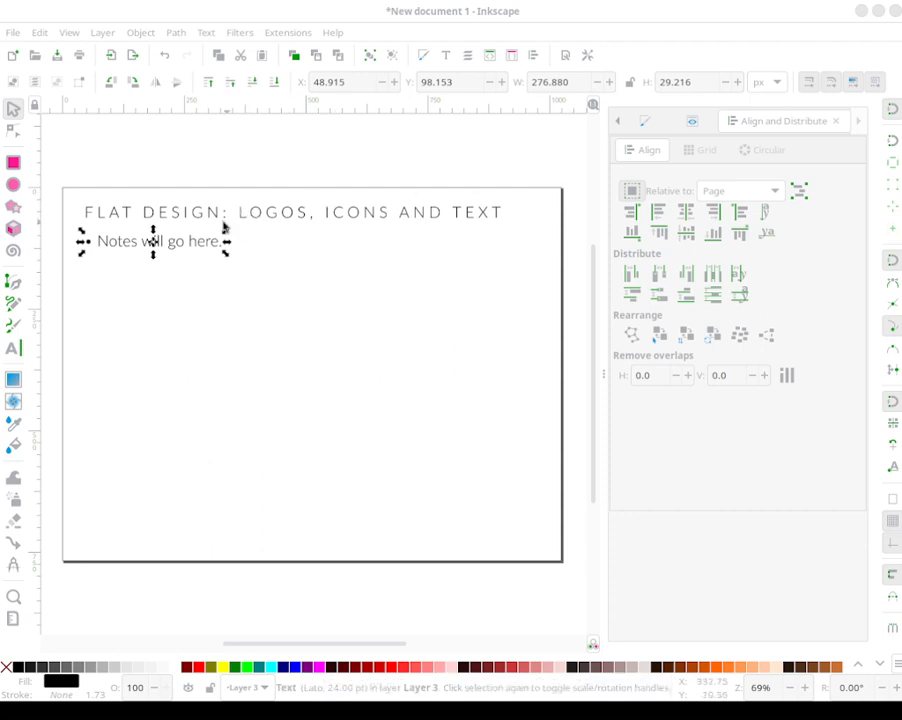
{"action": "left_click", "coordinate": [139, 165]}
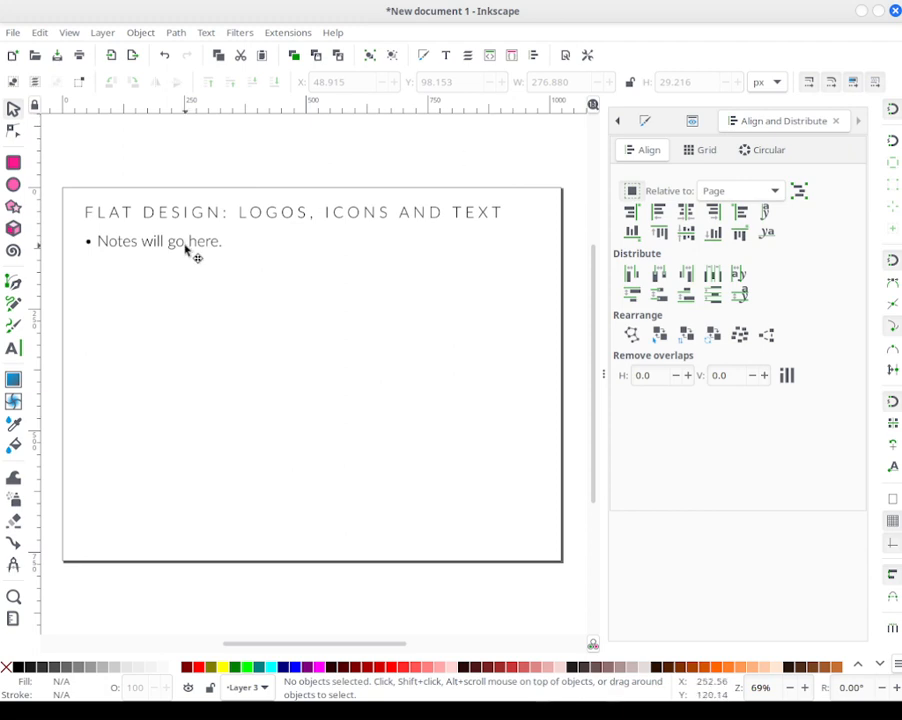
Step: Left-align the bullet line's text and move it to an indented position under the title, about X 118 px, Y 102 px
{"action": "double_click", "coordinate": [193, 249]}
{"action": "left_click", "coordinate": [522, 82]}
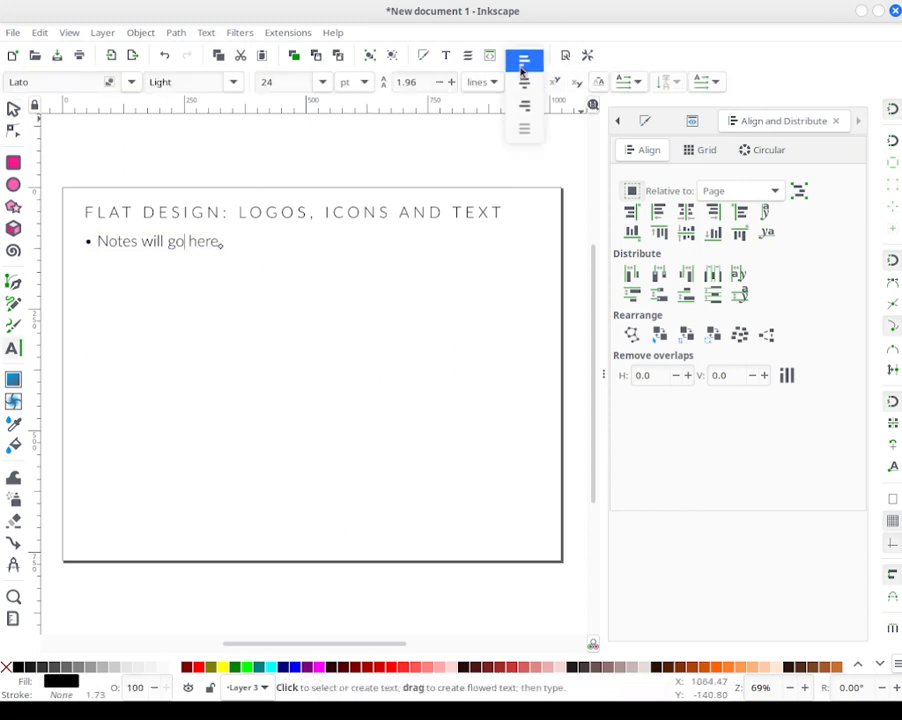
{"action": "left_click", "coordinate": [520, 61]}
{"action": "left_click", "coordinate": [12, 109]}
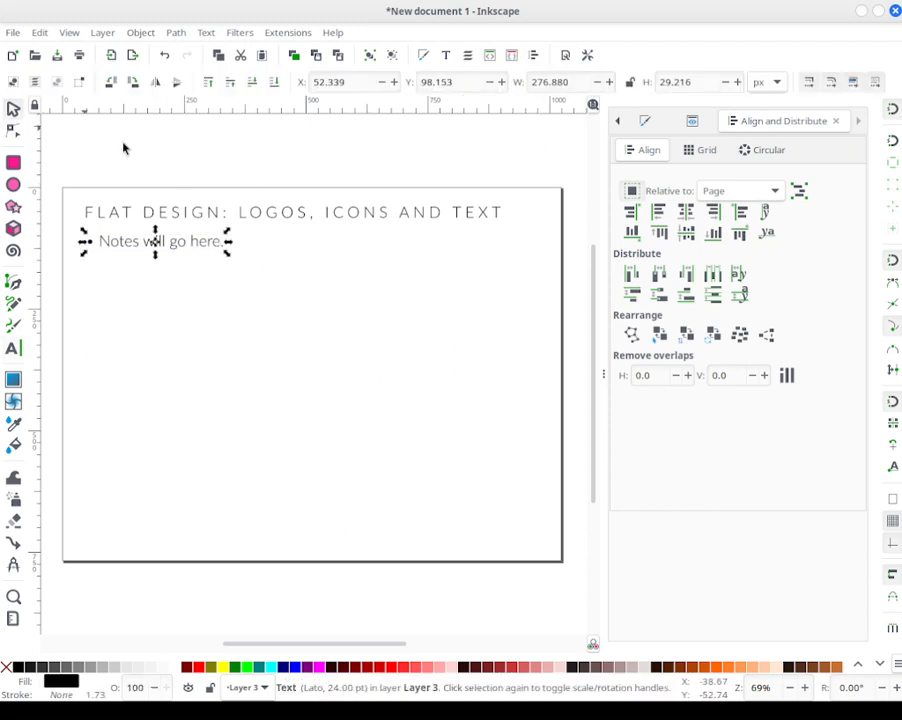
{"action": "left_click_drag", "start_coordinate": [192, 240], "coordinate": [225, 246]}
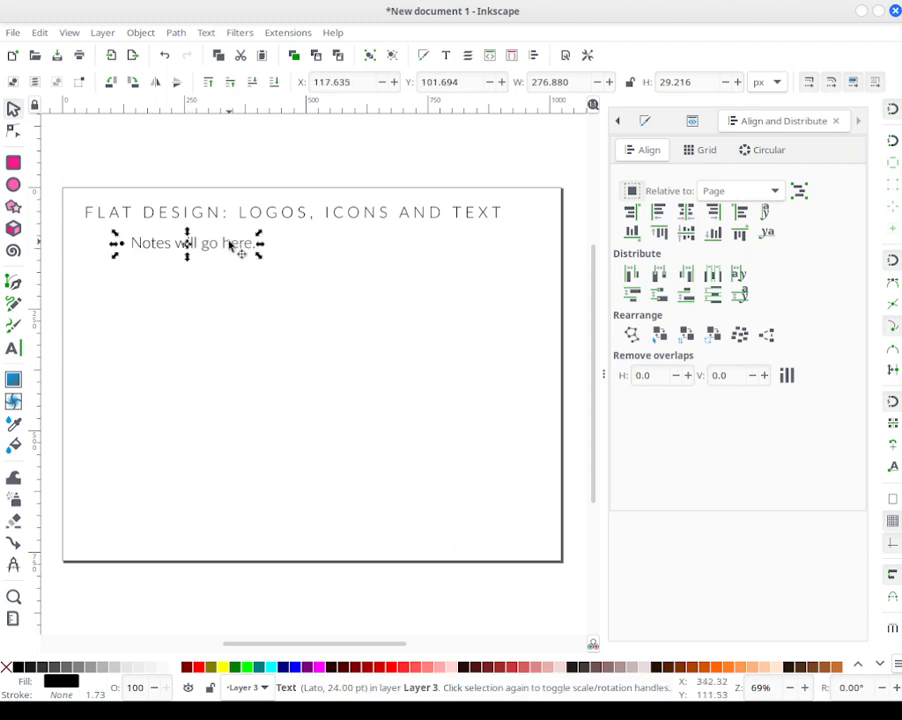
{"action": "left_click", "coordinate": [247, 180]}
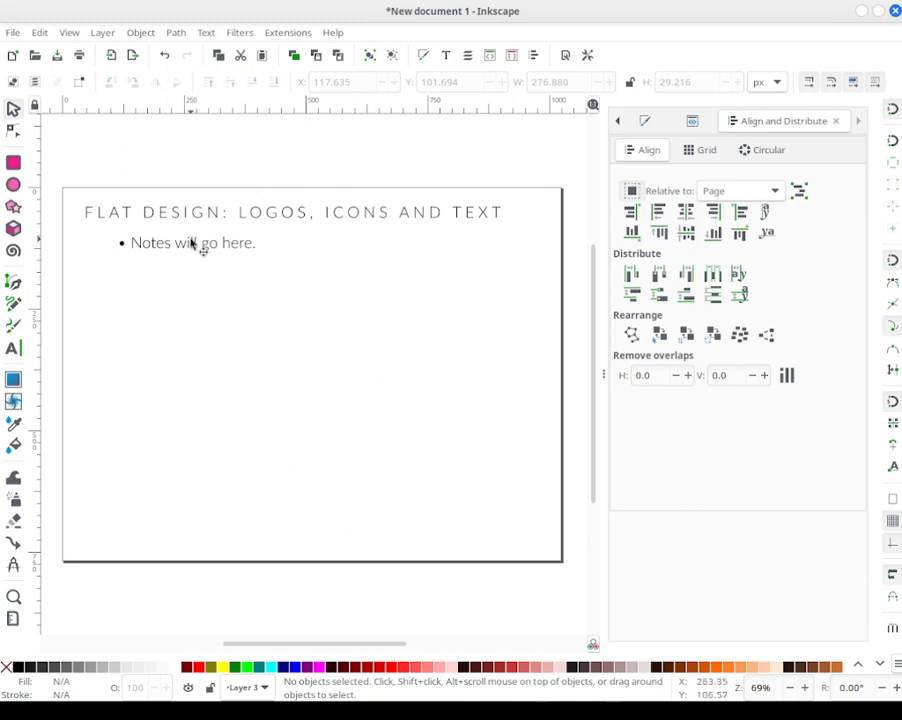
Step: Replace the placeholder words after the bullet with "Freestyle first, refine and iterate"
{"action": "left_click", "coordinate": [191, 243]}
{"action": "left_click", "coordinate": [243, 182]}
{"action": "triple_click", "coordinate": [240, 254]}
{"action": "left_click", "coordinate": [231, 248]}
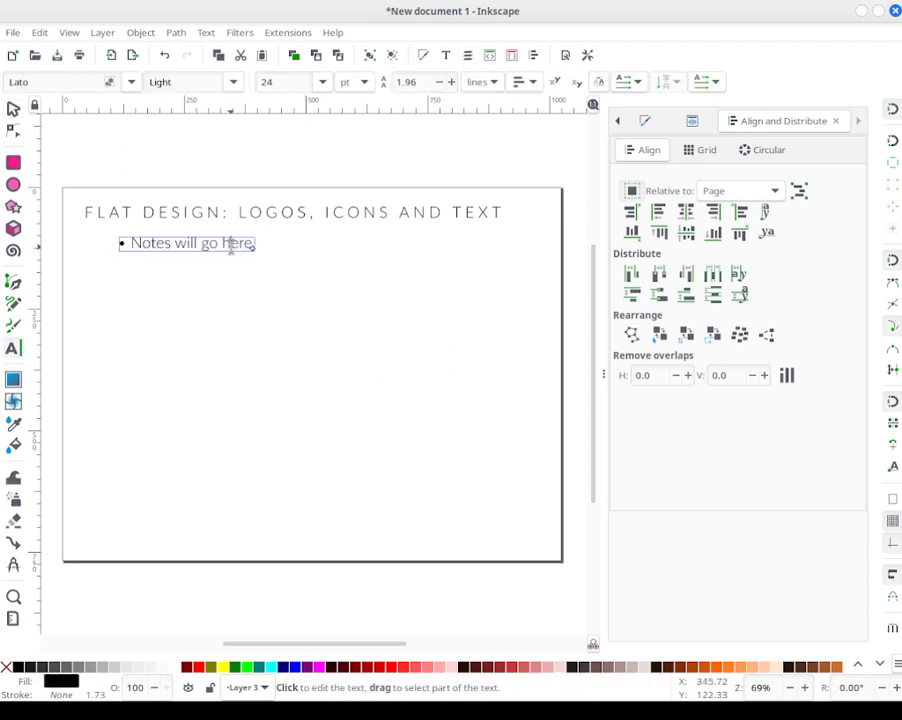
{"action": "left_click_drag", "start_coordinate": [131, 243], "coordinate": [287, 240]}
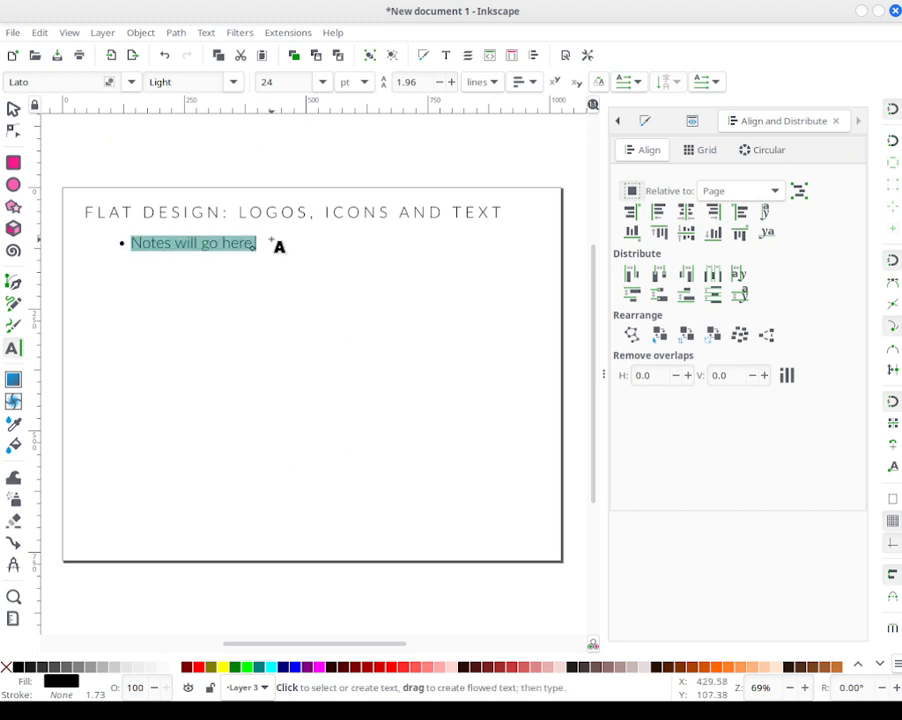
{"action": "key", "text": "BackSpace"}
{"action": "type", "text": "Fre"}
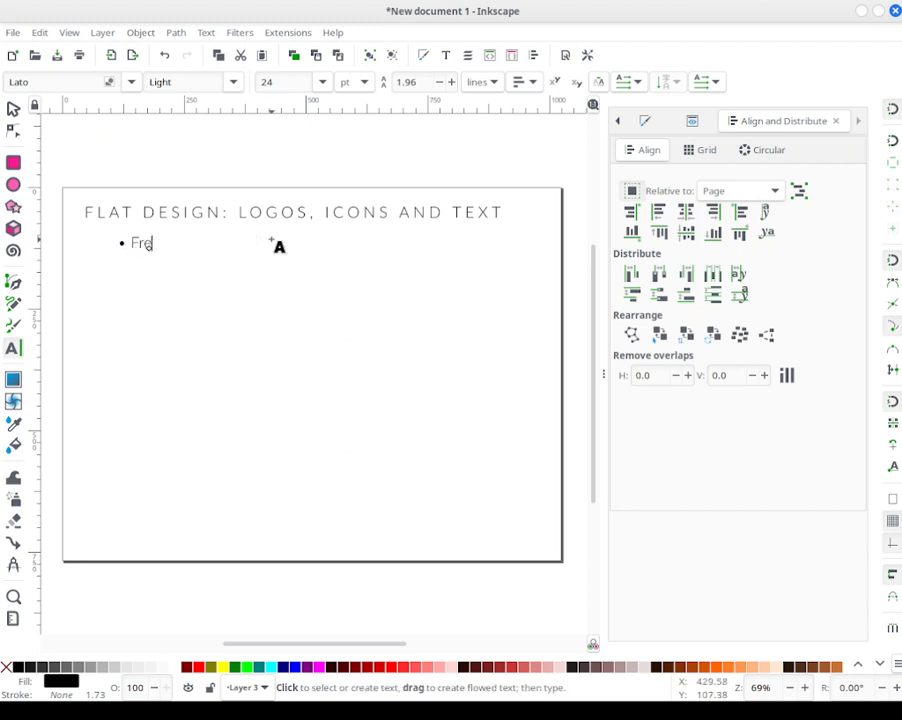
{"action": "type", "text": "estyle first, "}
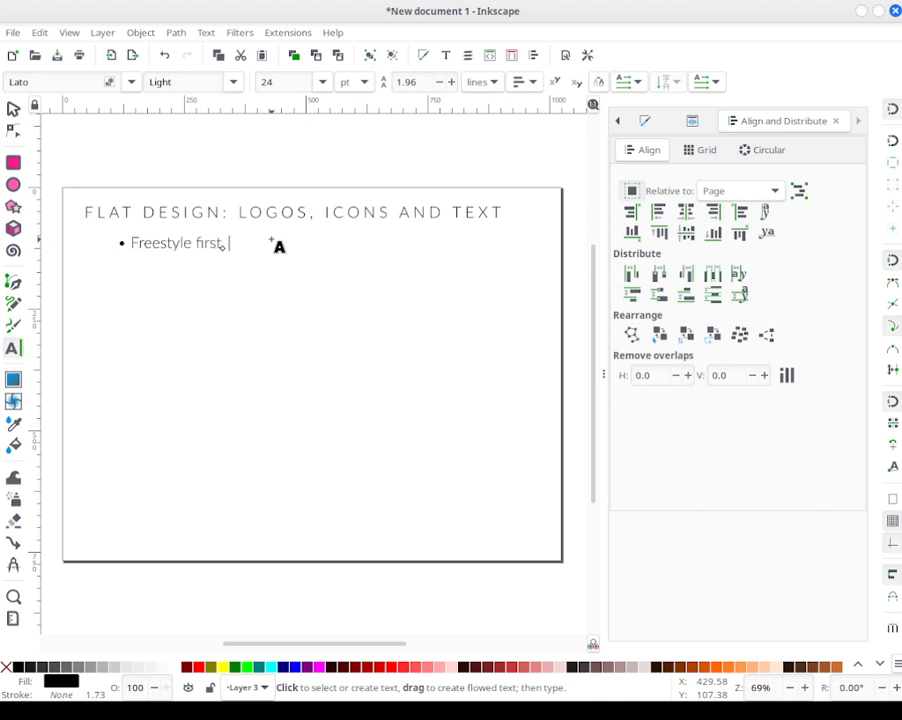
{"action": "type", "text": "refine and iterate"}
Step: Add a second line to the notes text that starts with a bullet character (Unicode 2022)
{"action": "key", "text": "Return"}
{"action": "key", "text": "ctrl+u"}
{"action": "type", "text": "2022"}
{"action": "key", "text": "Return"}
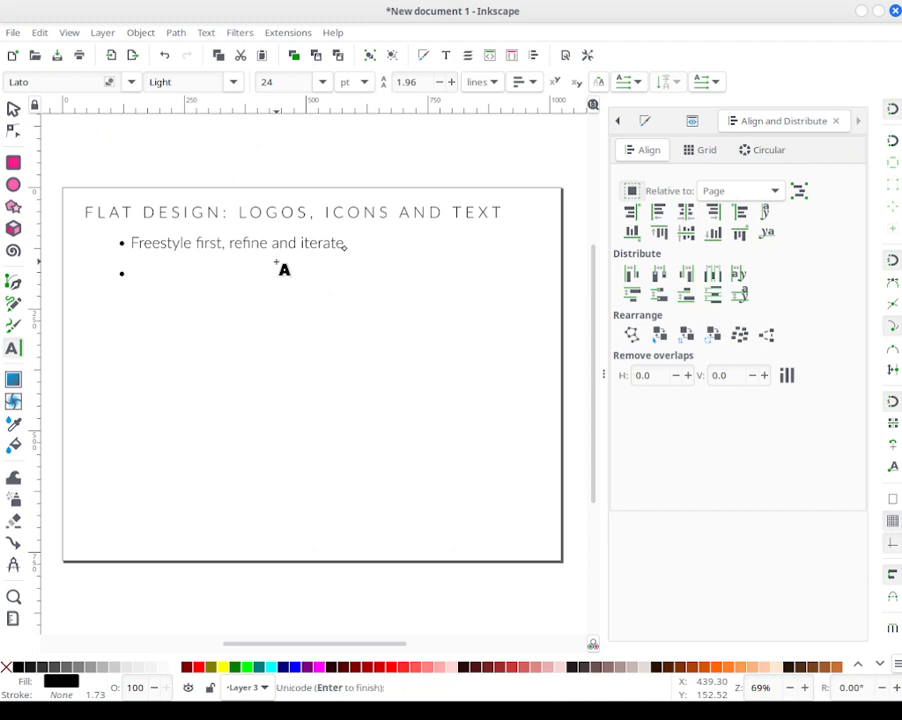
Step: Write "Build using a pre-defined number of elements." after the second bullet in the notes text
{"action": "key", "text": "Return"}
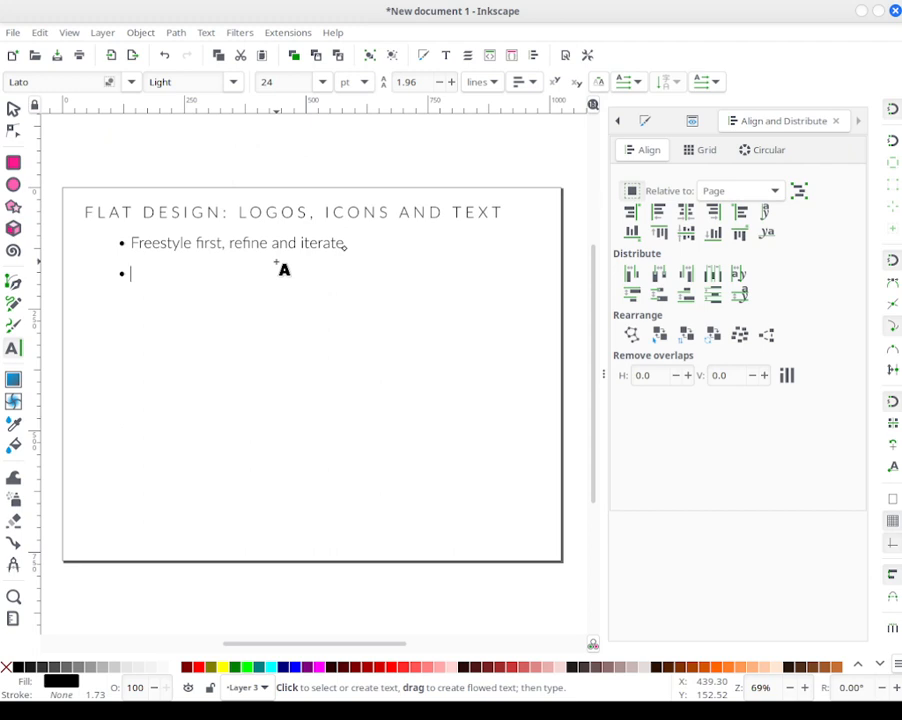
{"action": "type", "text": "Build using a pref"}
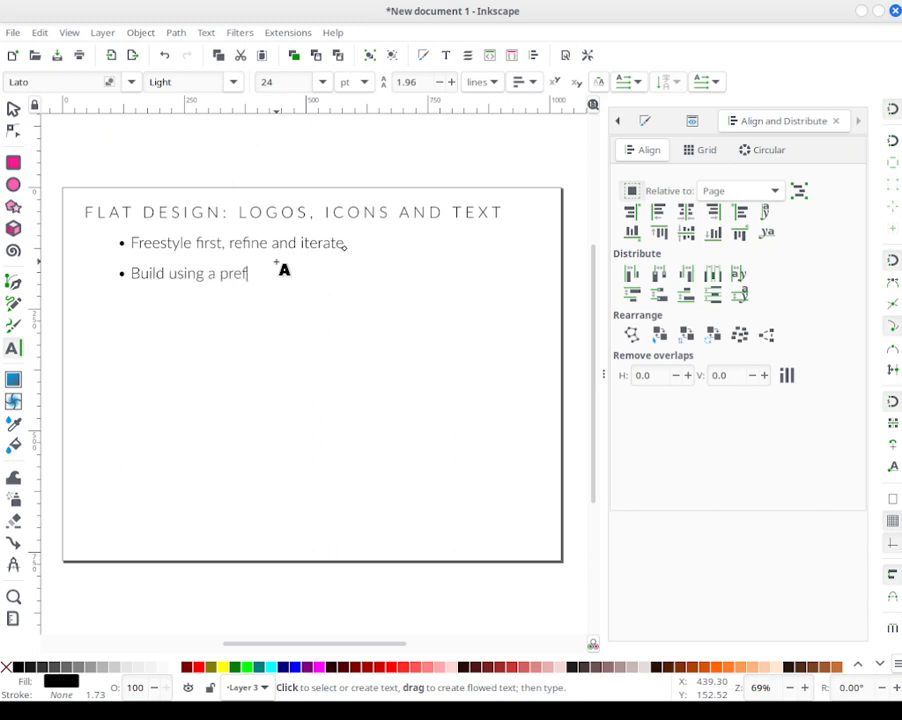
{"action": "key", "text": "BackSpace"}
{"action": "type", "text": "-defined number of "}
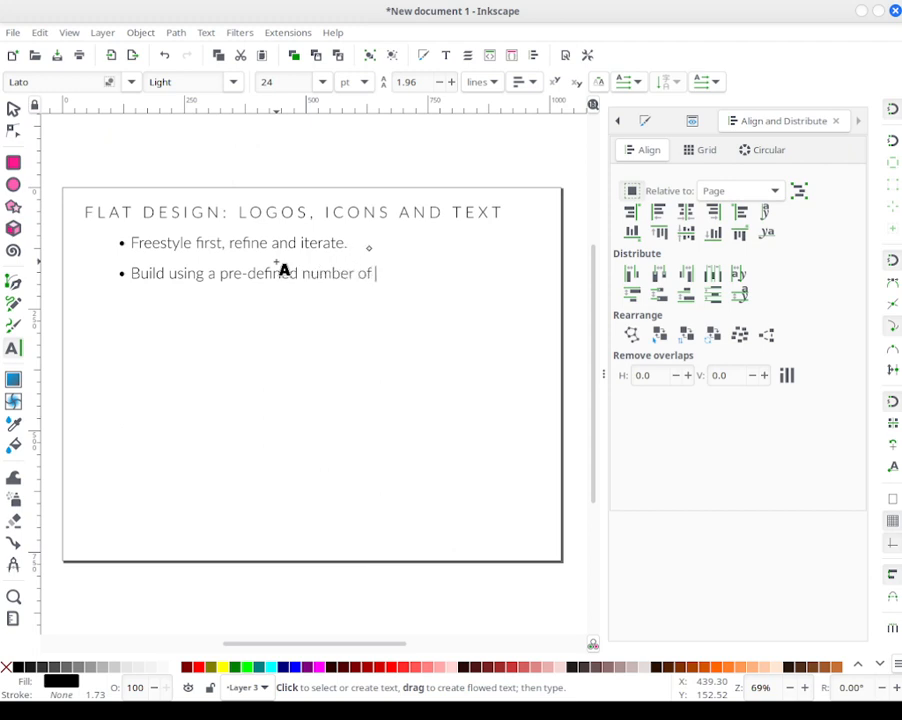
{"action": "type", "text": "elements."}
Step: Add a third line with a bullet copied from the line above, reading "Keep something consistent."
{"action": "key", "text": "Return"}
{"action": "key", "text": "Up"}
{"action": "key", "text": "shift+Right"}
{"action": "key", "text": "ctrl+c"}
{"action": "key", "text": "Down"}
{"action": "key", "text": "ctrl+v"}
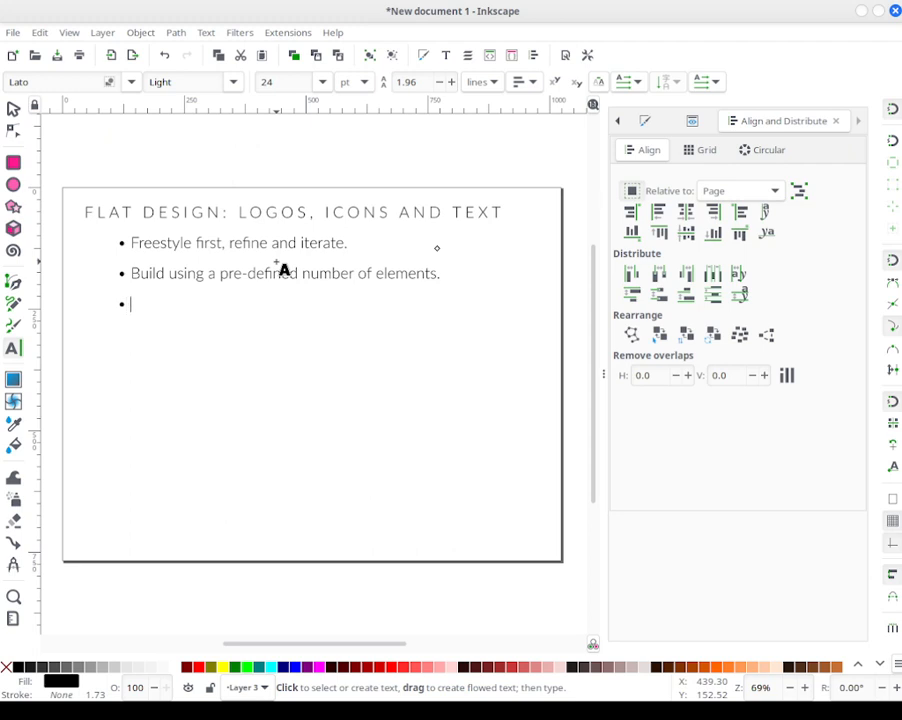
{"action": "type", "text": "Keep something consistent."}
Step: Add a fourth bulleted line to the notes that reads "Keep shadows consistent."
{"action": "key", "text": "Return"}
{"action": "type", "text": "• "}
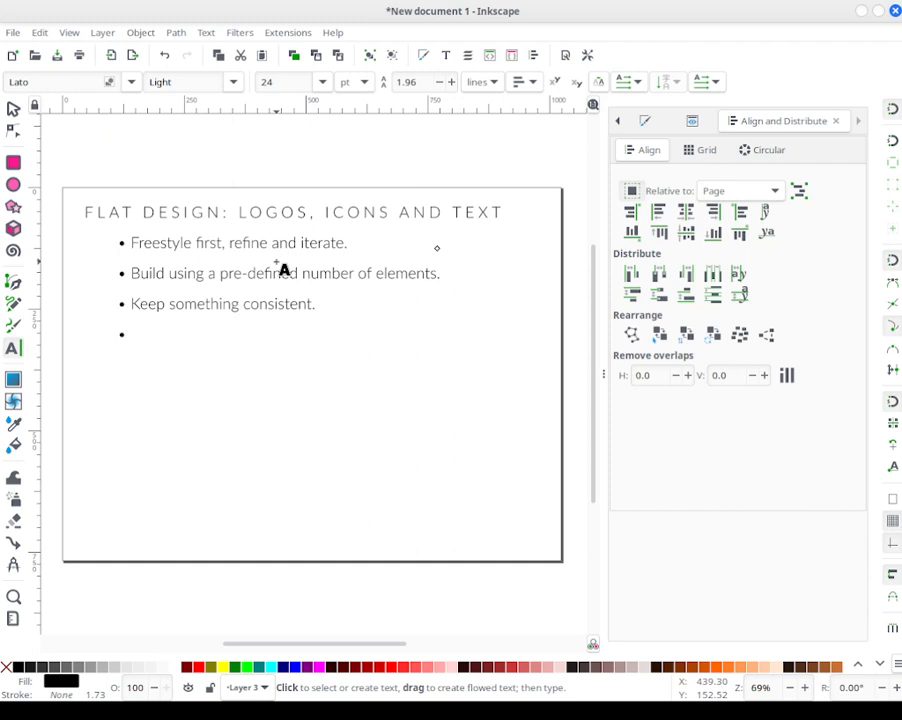
{"action": "type", "text": "Kee"}
{"action": "key", "text": "BackSpace"}
{"action": "key", "text": "BackSpace"}
{"action": "key", "text": "BackSpace"}
{"action": "type", "text": "Keep shadows consistent."}
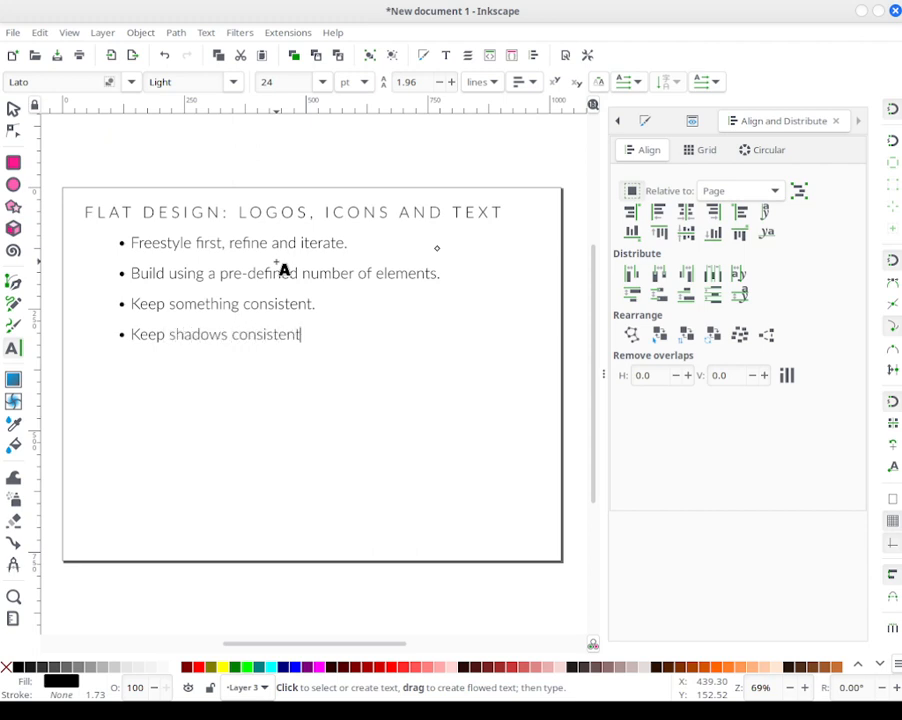
{"action": "key", "text": "Return"}
{"action": "type", "text": "LK"}
{"action": "key", "text": "BackSpace"}
{"action": "key", "text": "BackSpace"}
{"action": "key", "text": "BackSpace"}
{"action": "key", "text": "Return"}
{"action": "key", "text": "ctrl+v"}
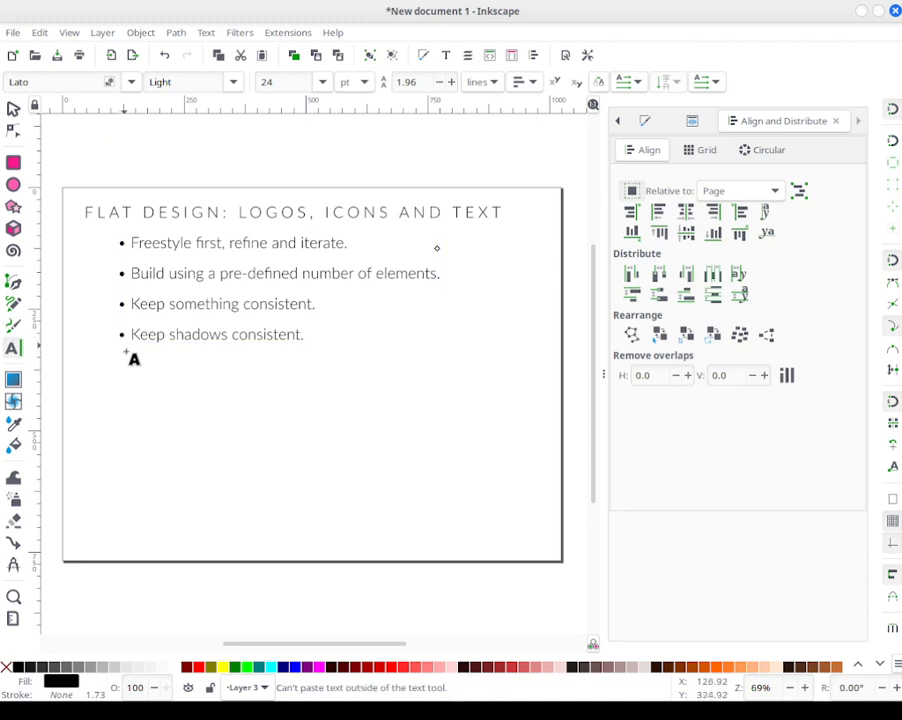
{"action": "key", "text": "BackSpace"}
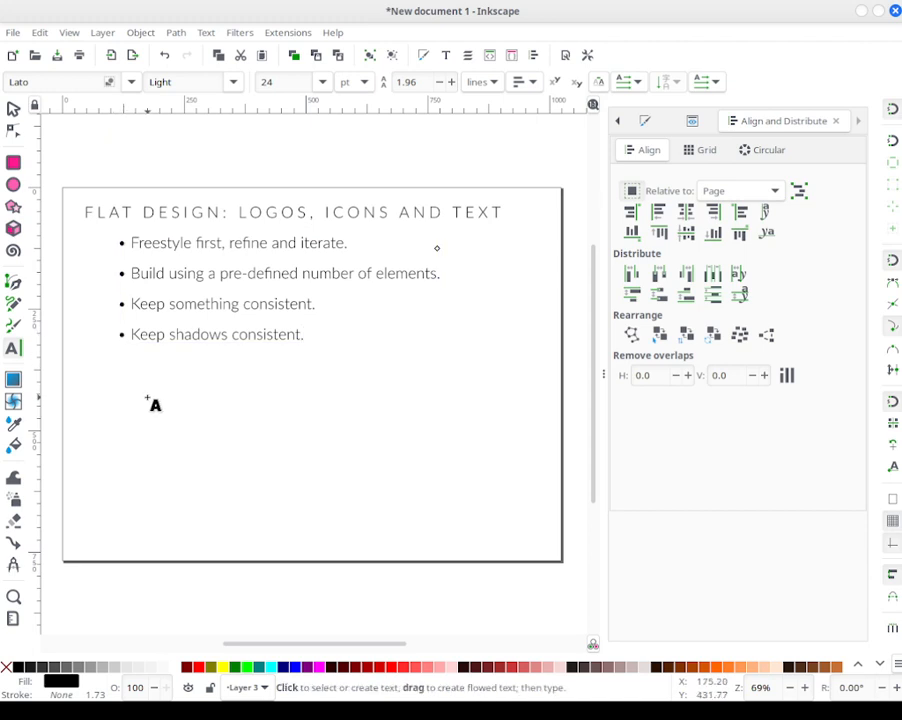
Step: Add a fifth bulleted line reading "Contrast is fine, but keep it within a certain range." and deselect the notes text
{"action": "left_click_drag", "start_coordinate": [124, 334], "coordinate": [117, 334]}
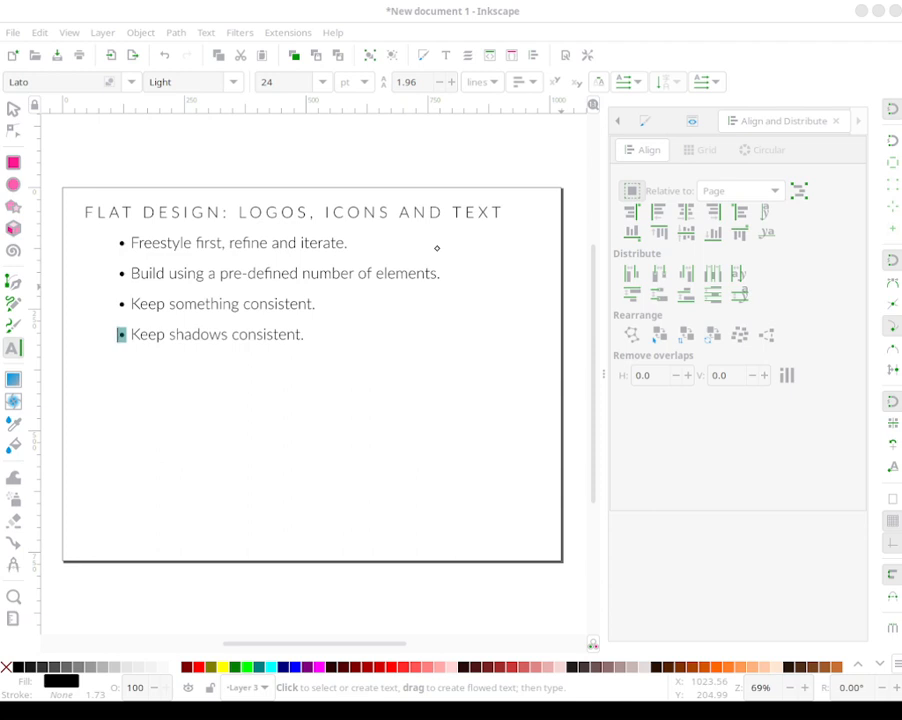
{"action": "left_click", "coordinate": [299, 335]}
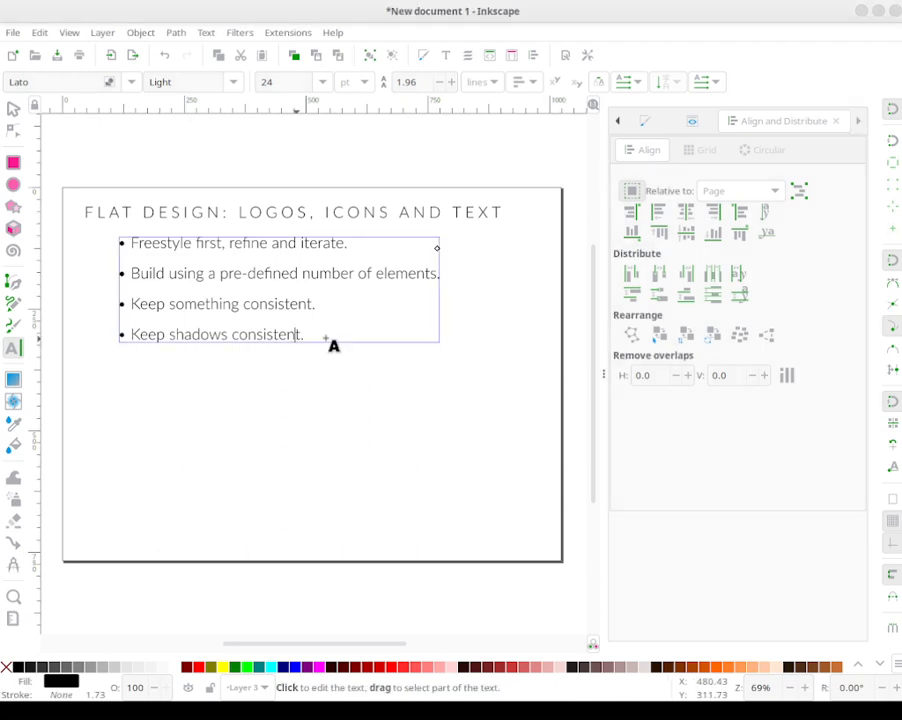
{"action": "left_click", "coordinate": [309, 328]}
{"action": "left_click", "coordinate": [289, 330]}
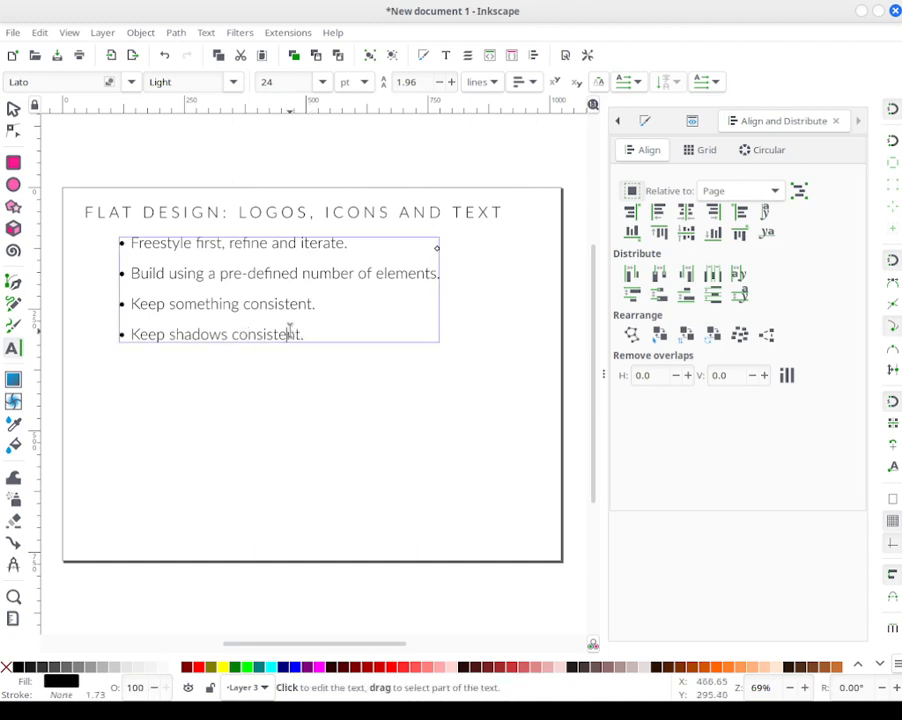
{"action": "key", "text": "Return"}
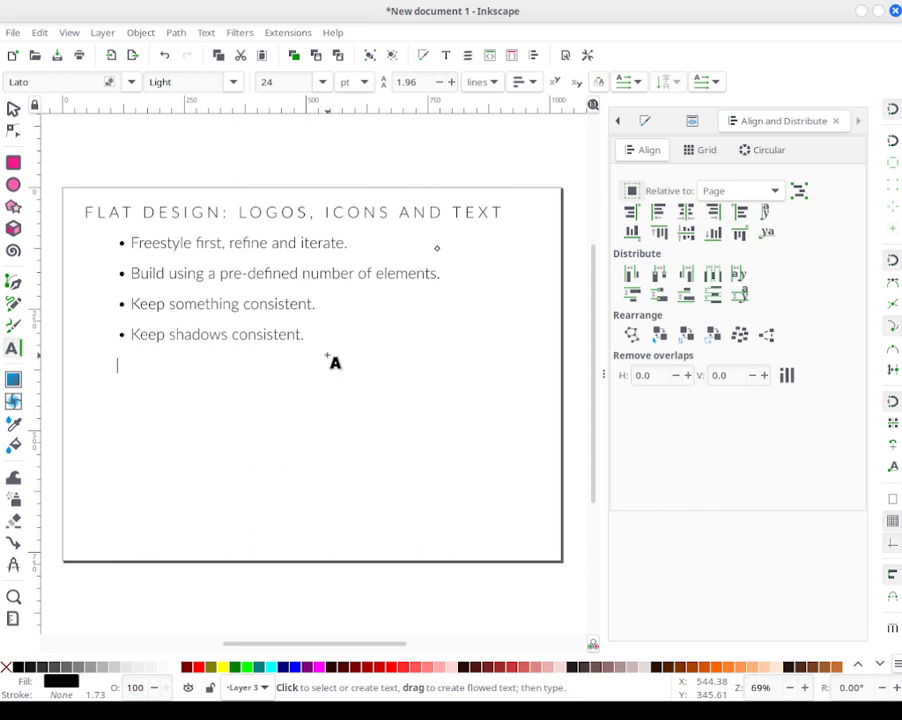
{"action": "type", "text": "• Contrast is"}
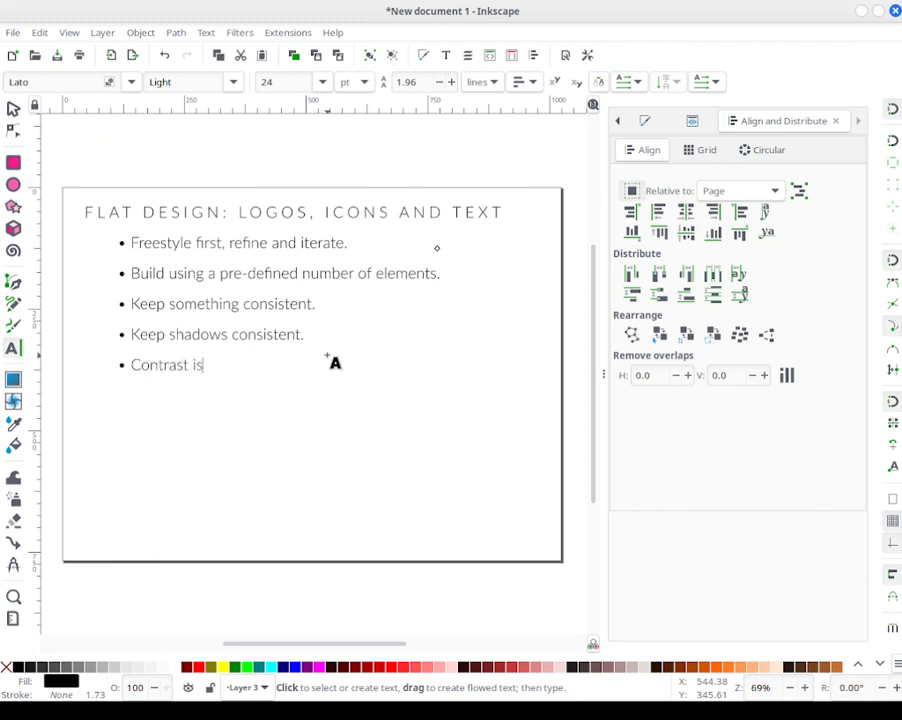
{"action": "type", "text": " fine, but "}
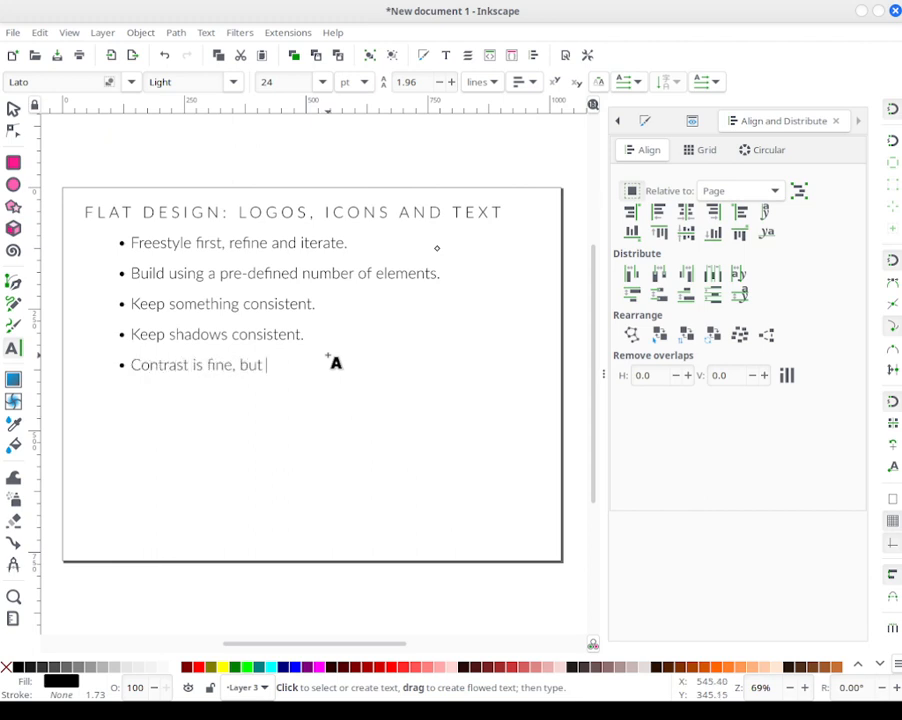
{"action": "type", "text": "keep it within a certain "}
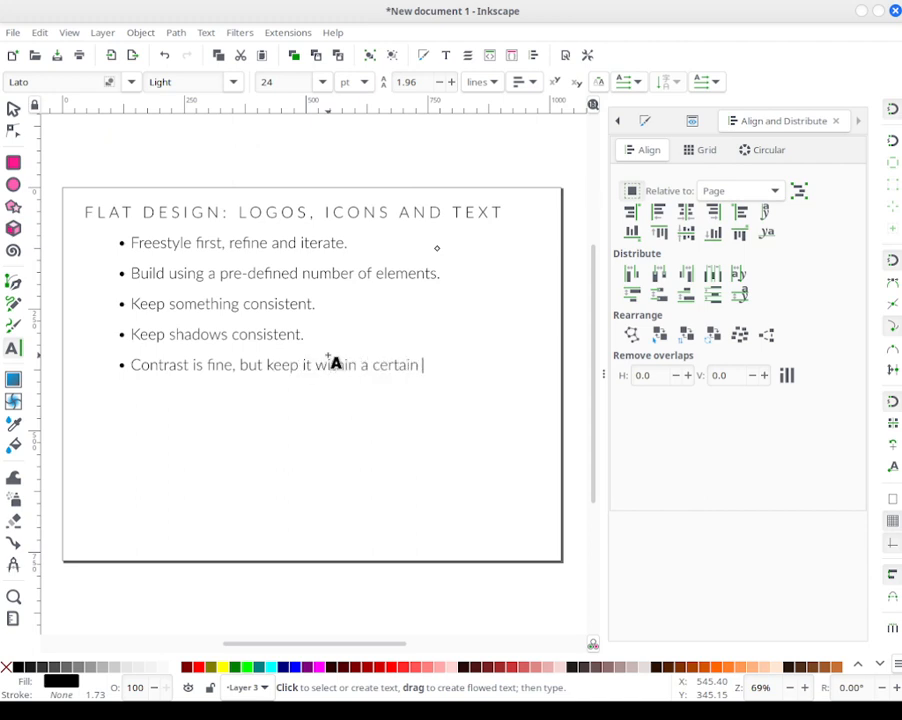
{"action": "type", "text": "range."}
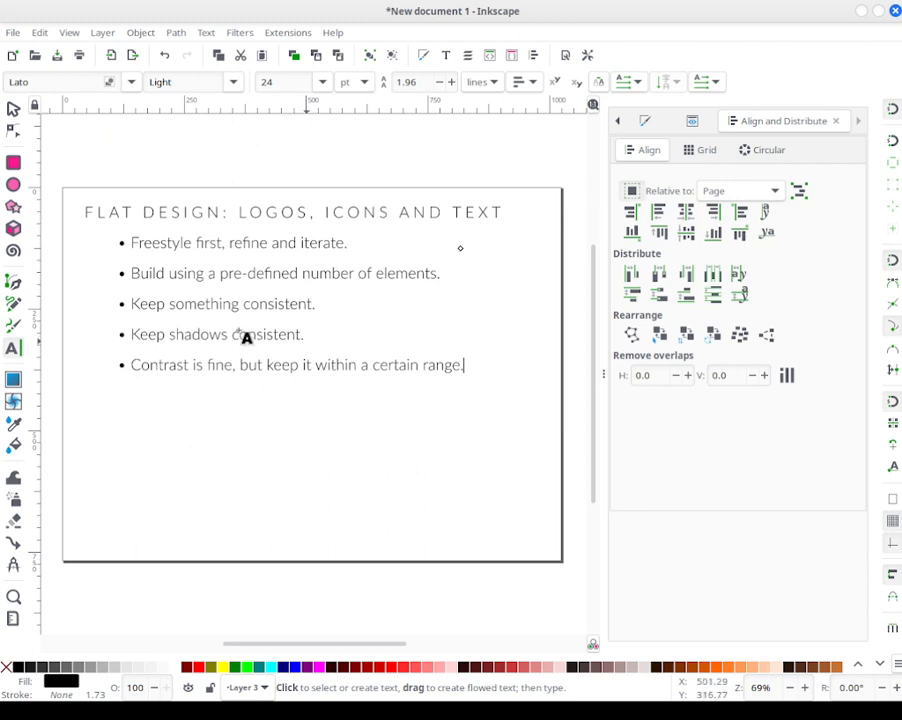
{"action": "left_click", "coordinate": [12, 108]}
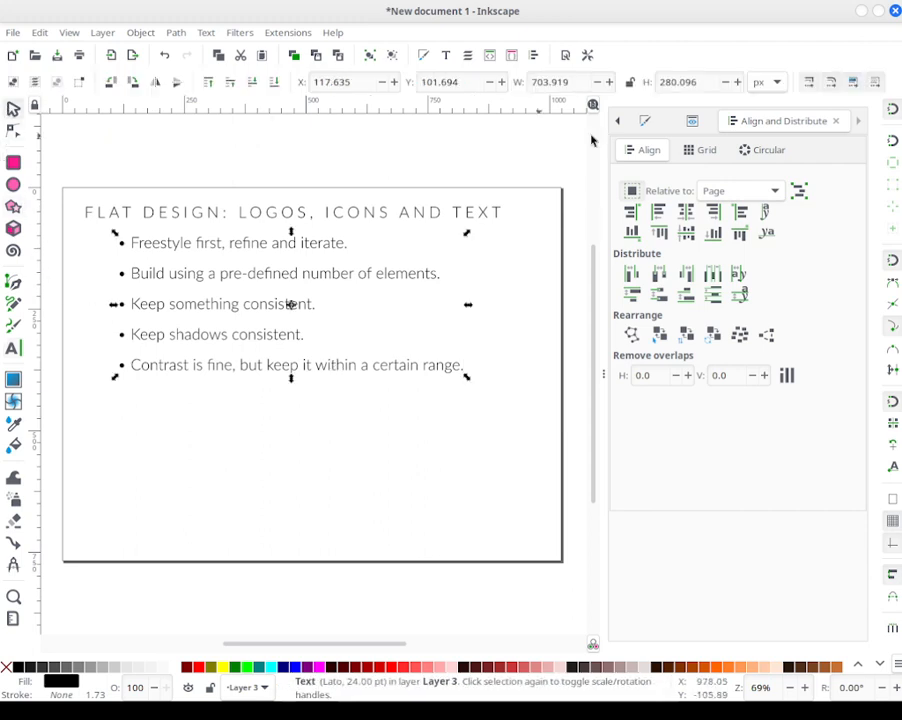
{"action": "left_click", "coordinate": [455, 144]}
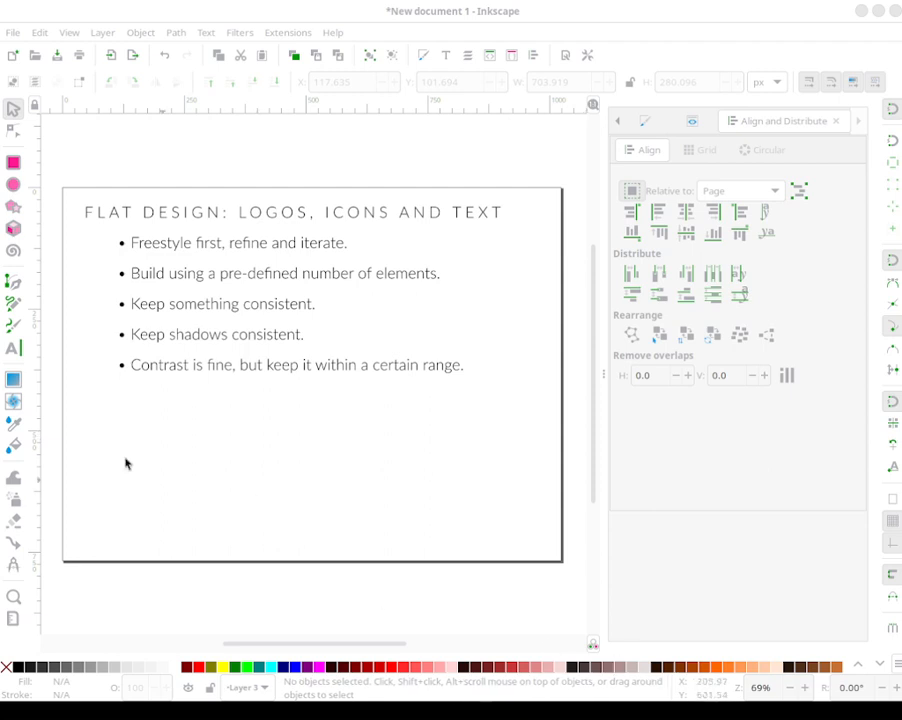
Step: Draw a circle below the bulleted list and set its horizontal and vertical radii to 120 px
{"action": "left_click", "coordinate": [13, 183]}
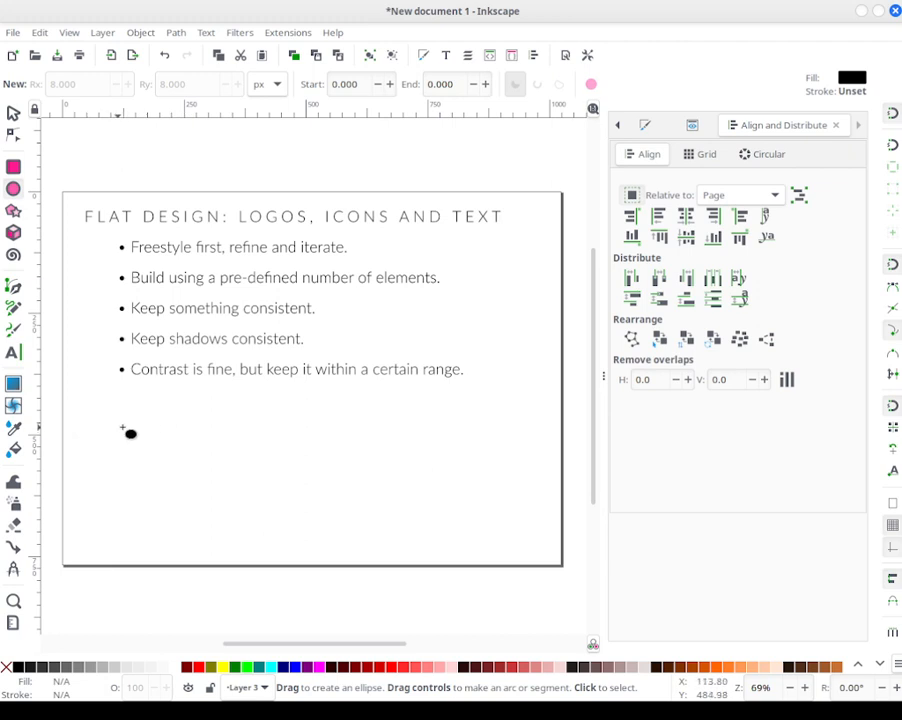
{"action": "left_click_drag", "start_coordinate": [142, 414], "coordinate": [259, 527]}
{"action": "left_click", "coordinate": [101, 84]}
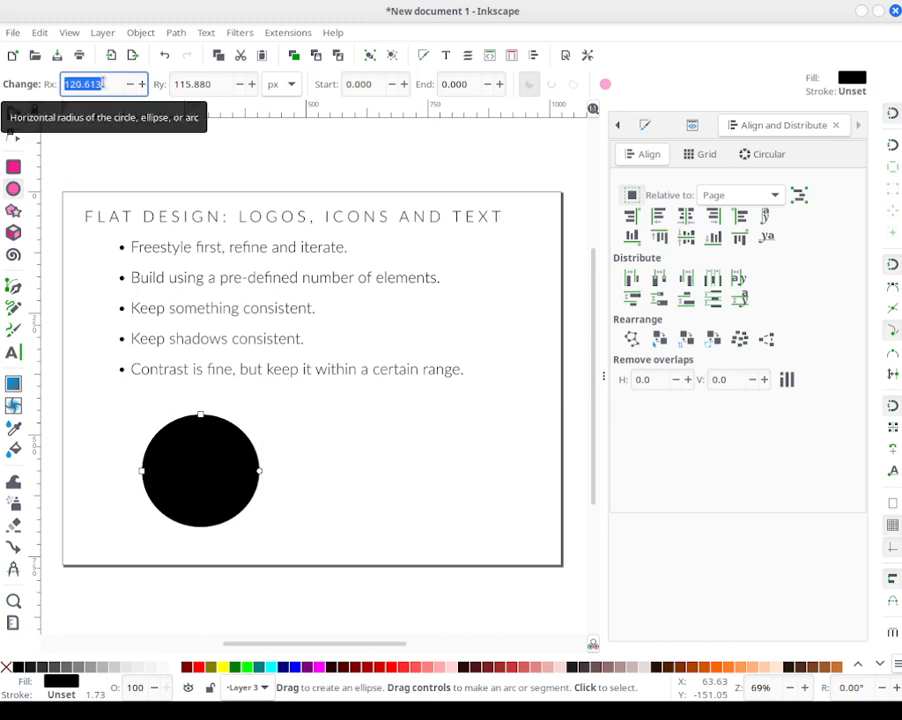
{"action": "type", "text": "120"}
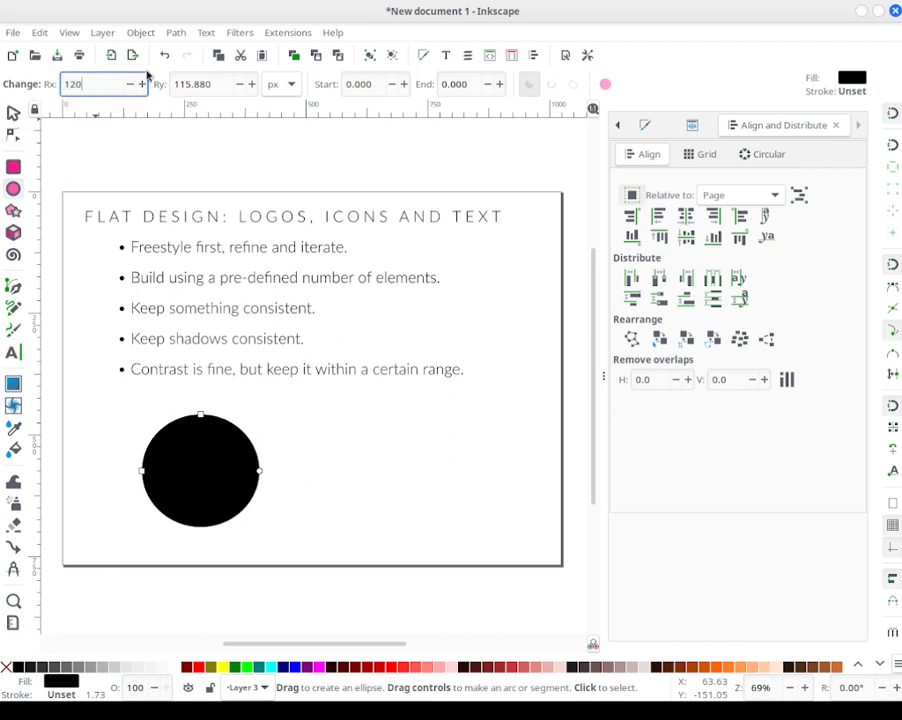
{"action": "key", "text": "Tab"}
{"action": "type", "text": "120"}
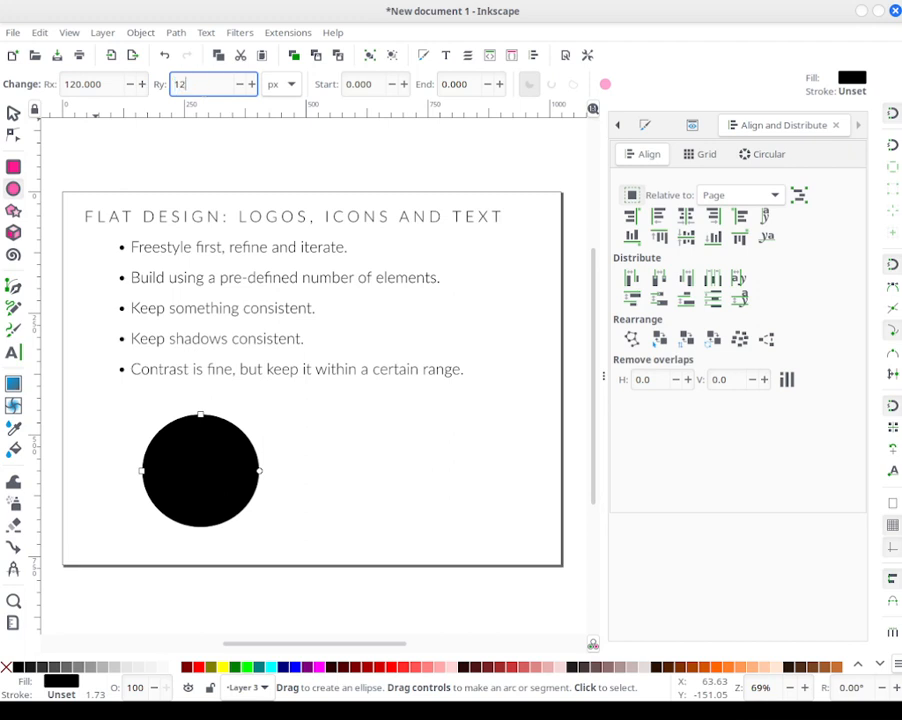
{"action": "key", "text": "Return"}
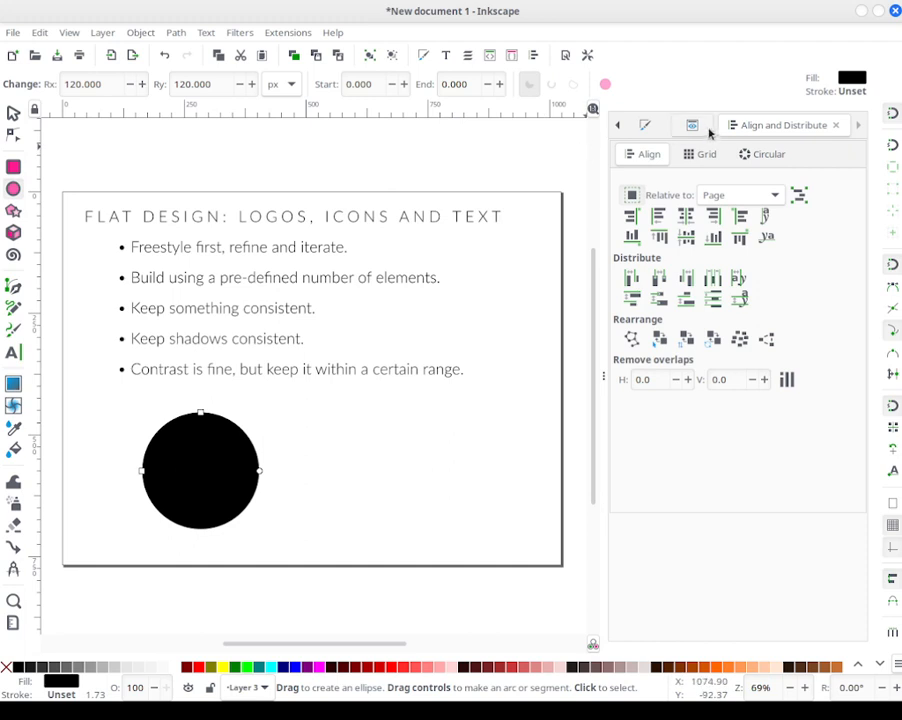
Step: Show the fill and stroke settings with the black circle selected
{"action": "left_click", "coordinate": [645, 125]}
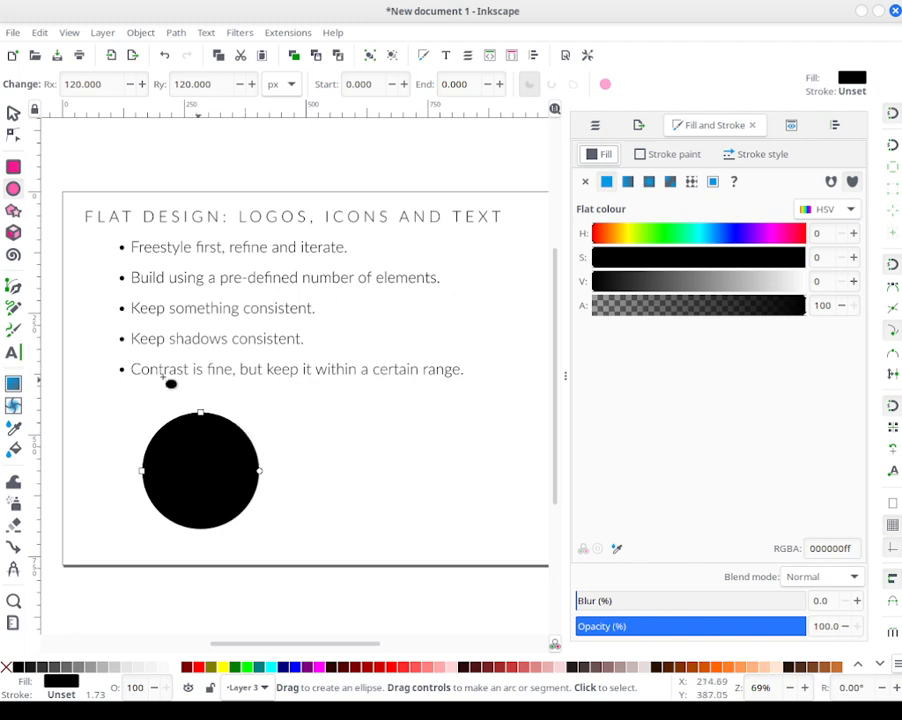
{"action": "left_click", "coordinate": [13, 112]}
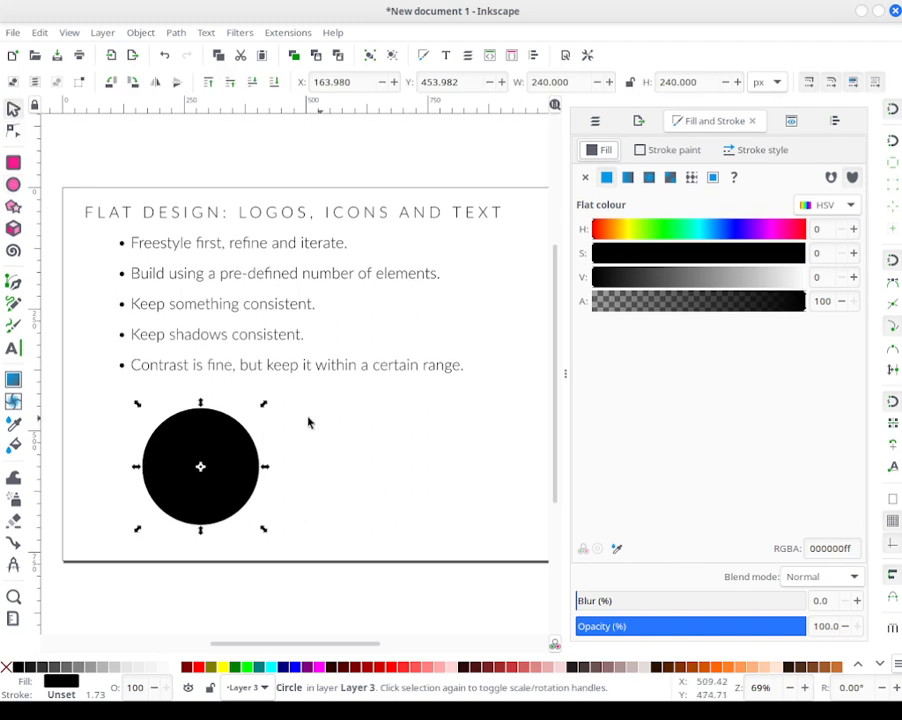
{"action": "left_click", "coordinate": [285, 425]}
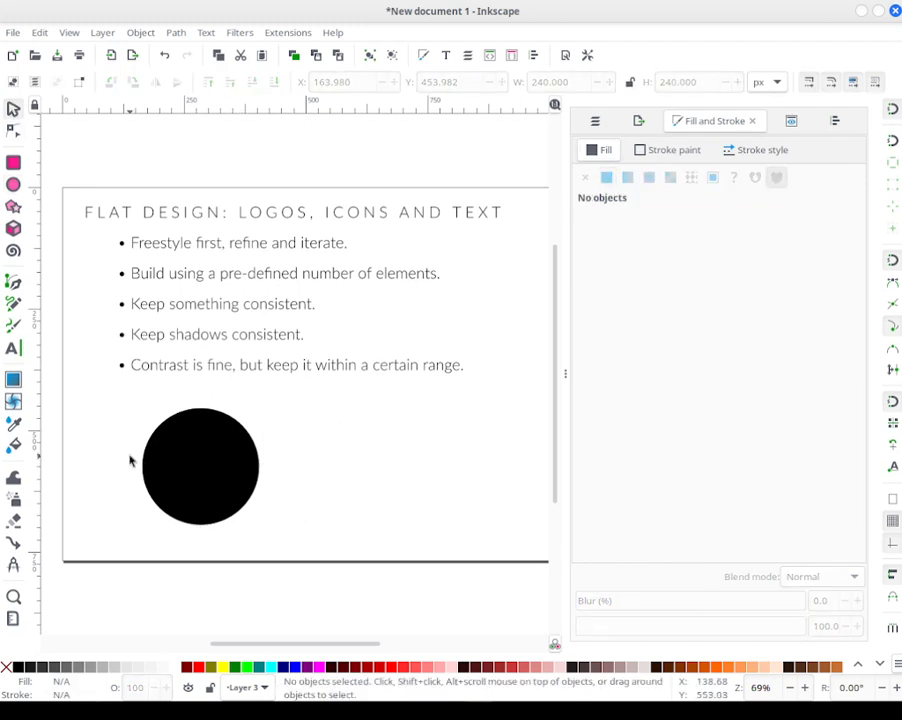
{"action": "left_click", "coordinate": [196, 451]}
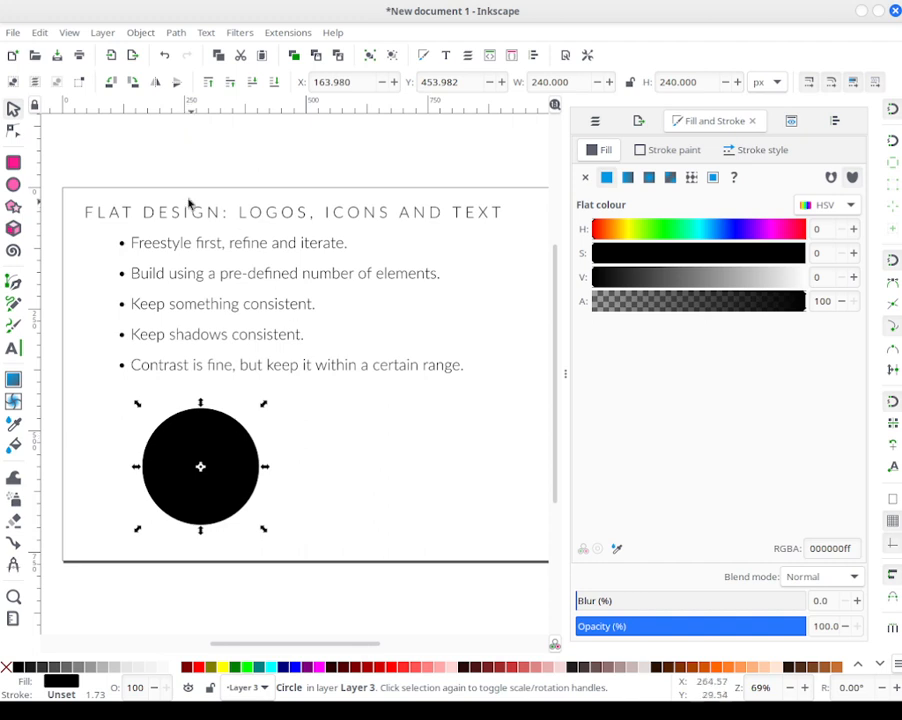
Step: Try setting the circle's horizontal radius to 126 px and undo the change
{"action": "left_click", "coordinate": [13, 184]}
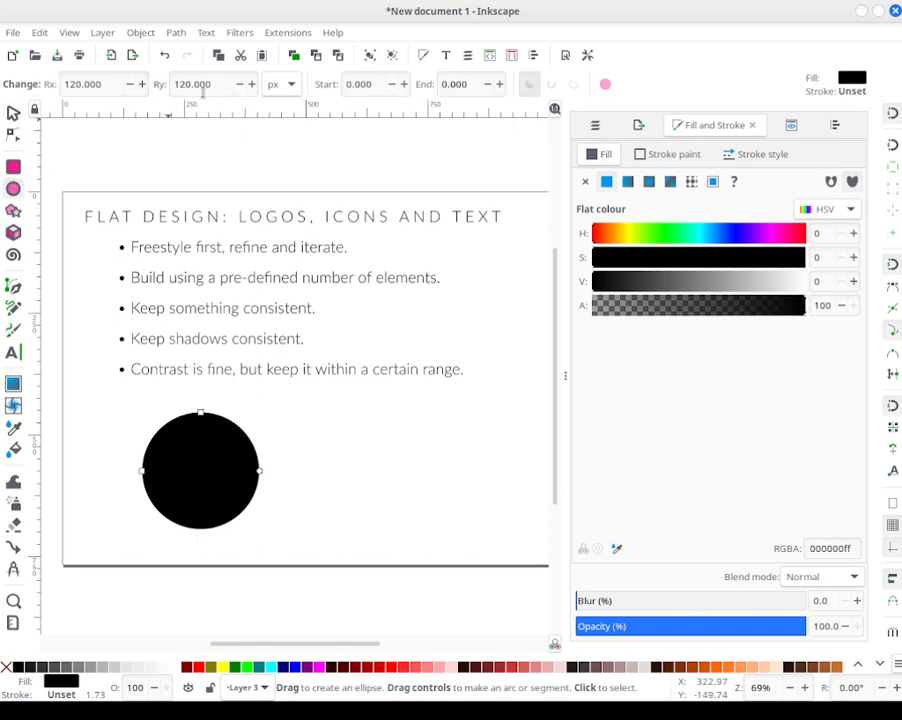
{"action": "left_click", "coordinate": [121, 83]}
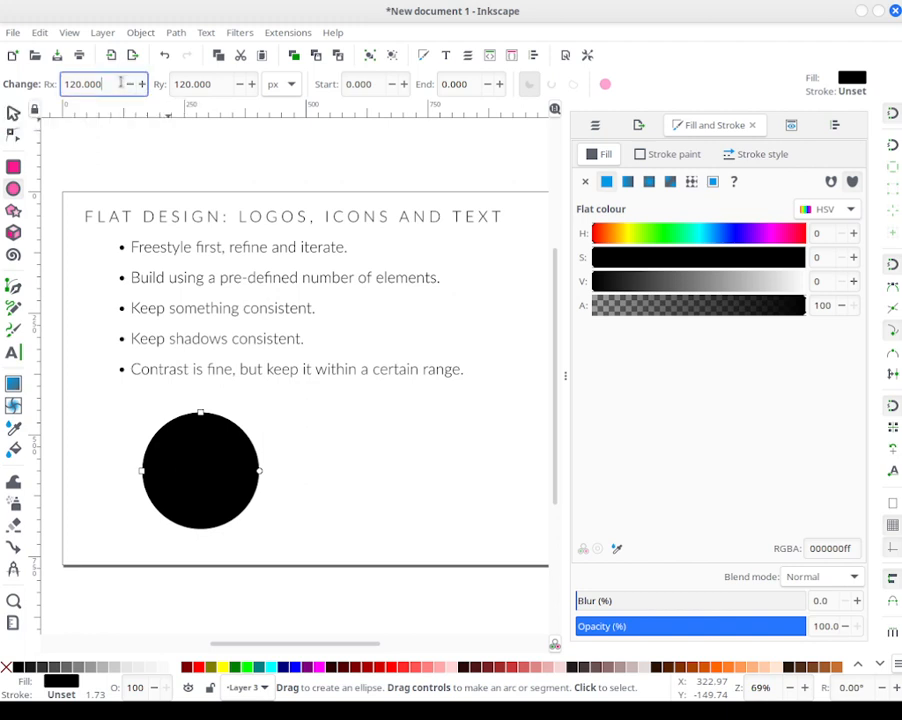
{"action": "key", "text": "Left"}
{"action": "key", "text": "Left"}
{"action": "key", "text": "Left"}
{"action": "key", "text": "Left"}
{"action": "key", "text": "shift+Left"}
{"action": "key", "text": "Left"}
{"action": "key", "text": "Left"}
{"action": "key", "text": "Right"}
{"action": "key", "text": "Right"}
{"action": "key", "text": "Right"}
{"action": "key", "text": "Right"}
{"action": "key", "text": "Right"}
{"action": "type", "text": "+7"}
{"action": "key", "text": "Return"}
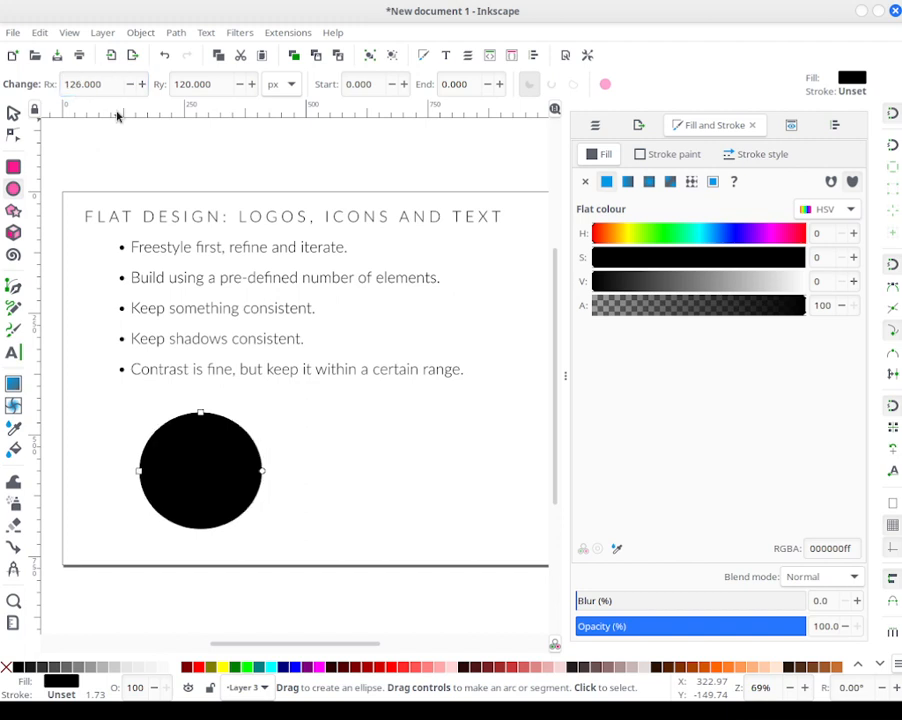
{"action": "key", "text": "ctrl+z"}
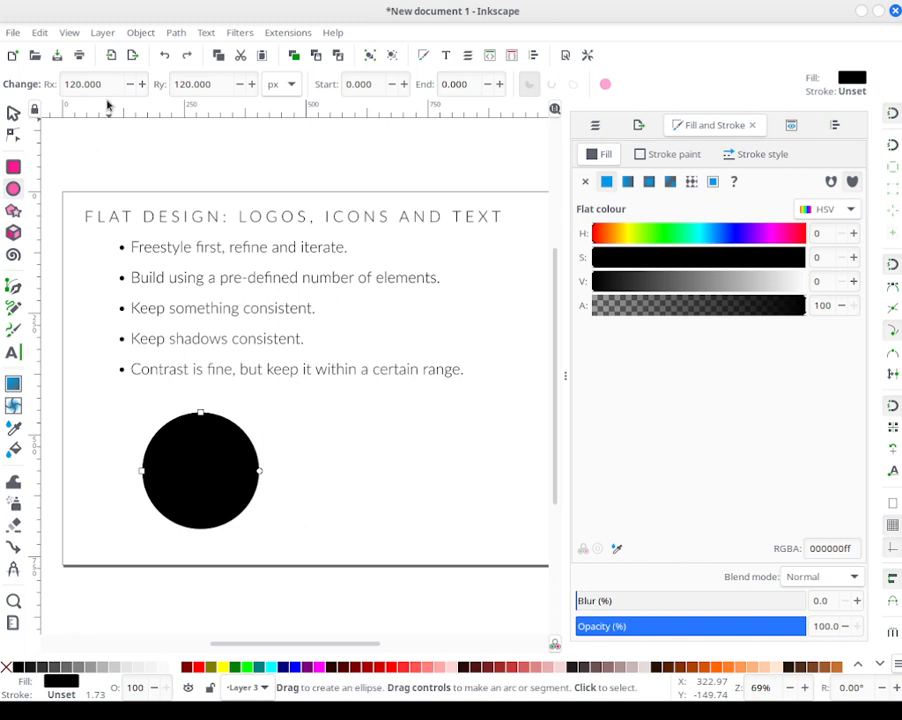
Step: Duplicate the black circle in place and set the copy's horizontal and vertical radii to 126 px
{"action": "left_click", "coordinate": [15, 113]}
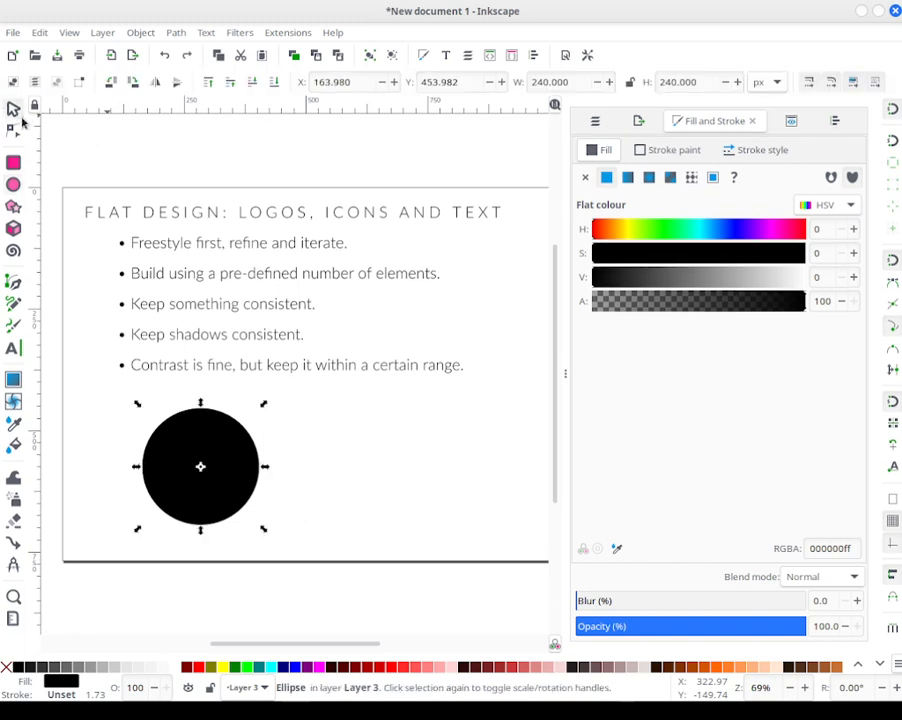
{"action": "left_click", "coordinate": [329, 487]}
{"action": "left_click", "coordinate": [257, 450]}
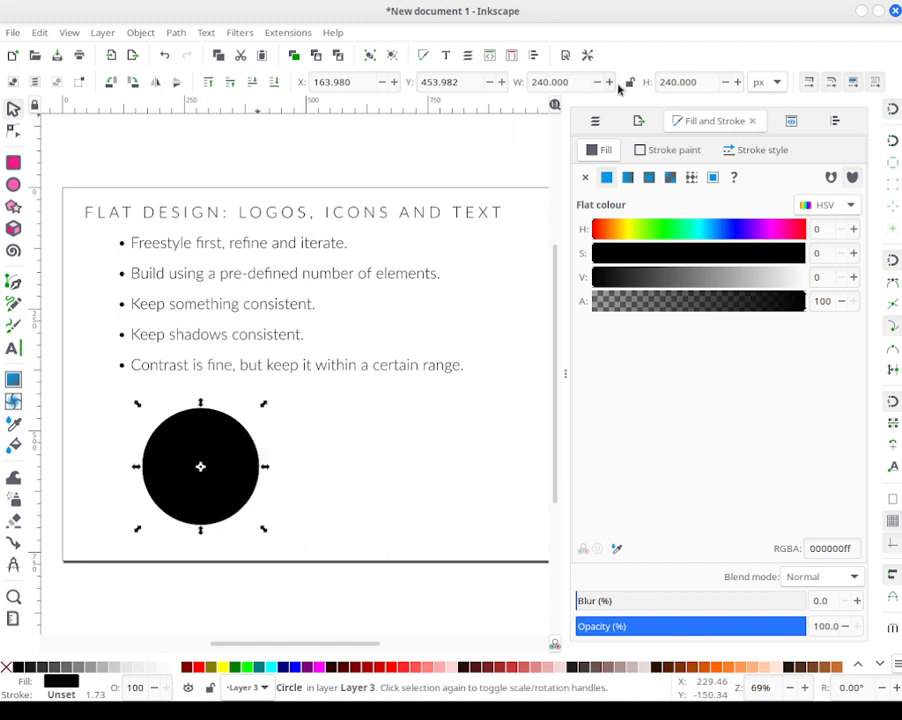
{"action": "left_click", "coordinate": [13, 206]}
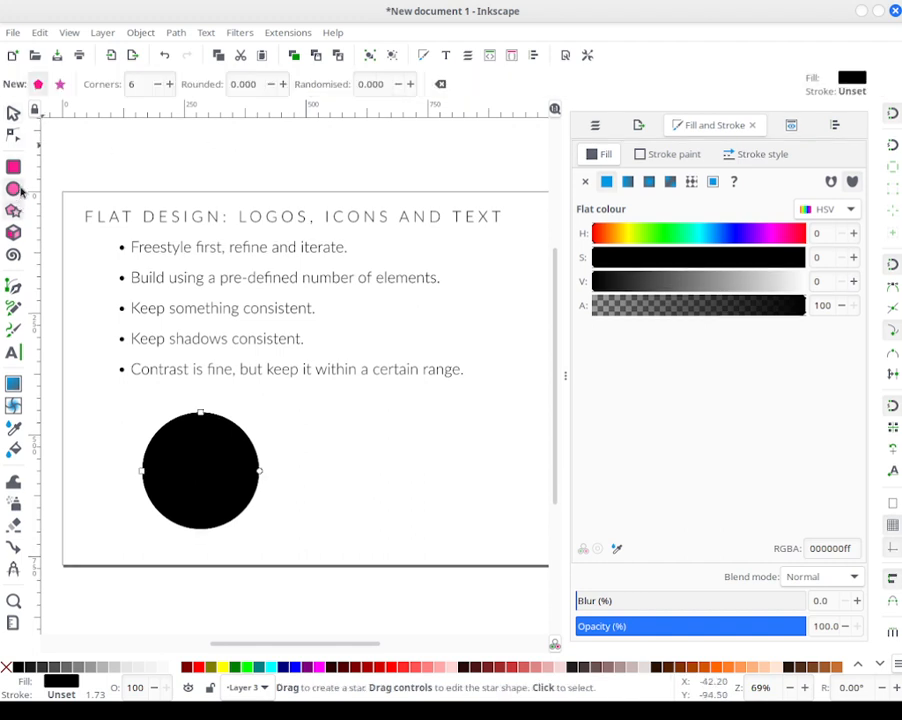
{"action": "left_click", "coordinate": [13, 184]}
{"action": "left_click", "coordinate": [77, 84]}
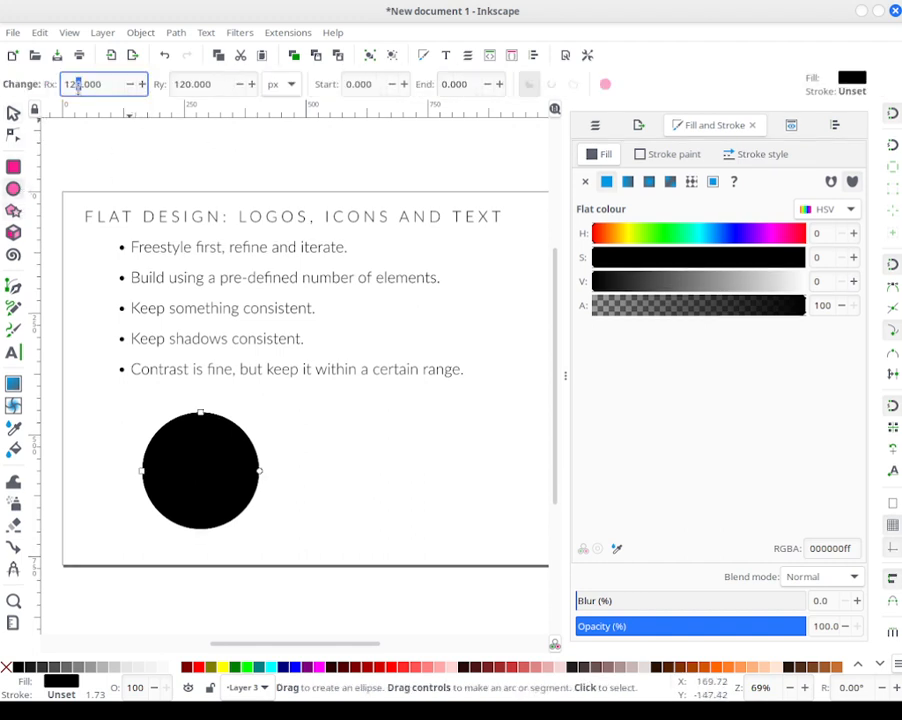
{"action": "left_click", "coordinate": [177, 84]}
{"action": "type", "text": "6"}
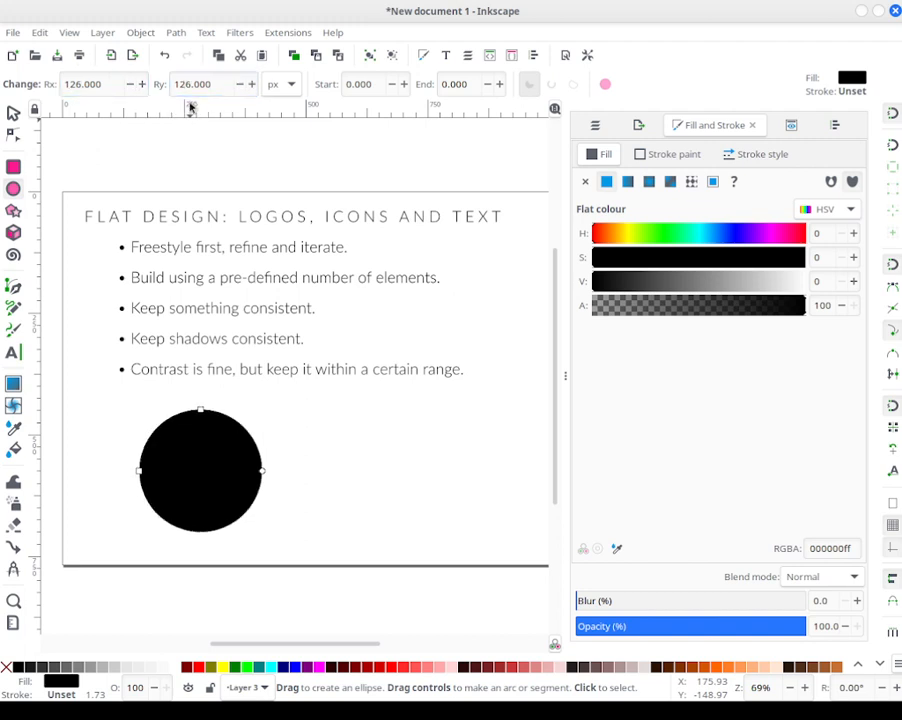
{"action": "key", "text": "Return"}
Step: Fill the larger circle with white and lower it to the bottom, behind the black circle
{"action": "left_click", "coordinate": [14, 113]}
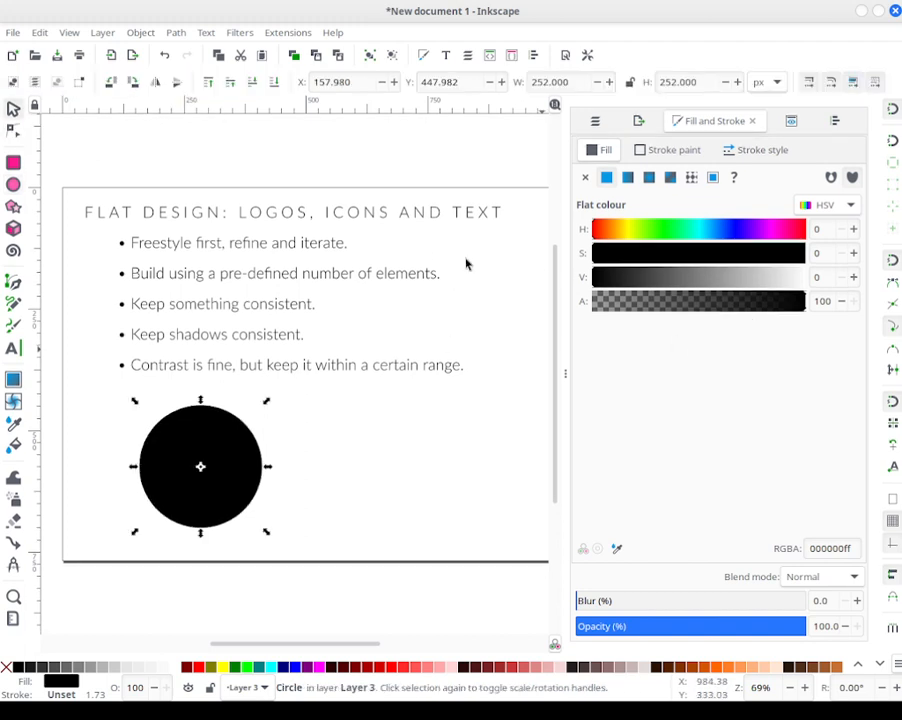
{"action": "left_click", "coordinate": [756, 280]}
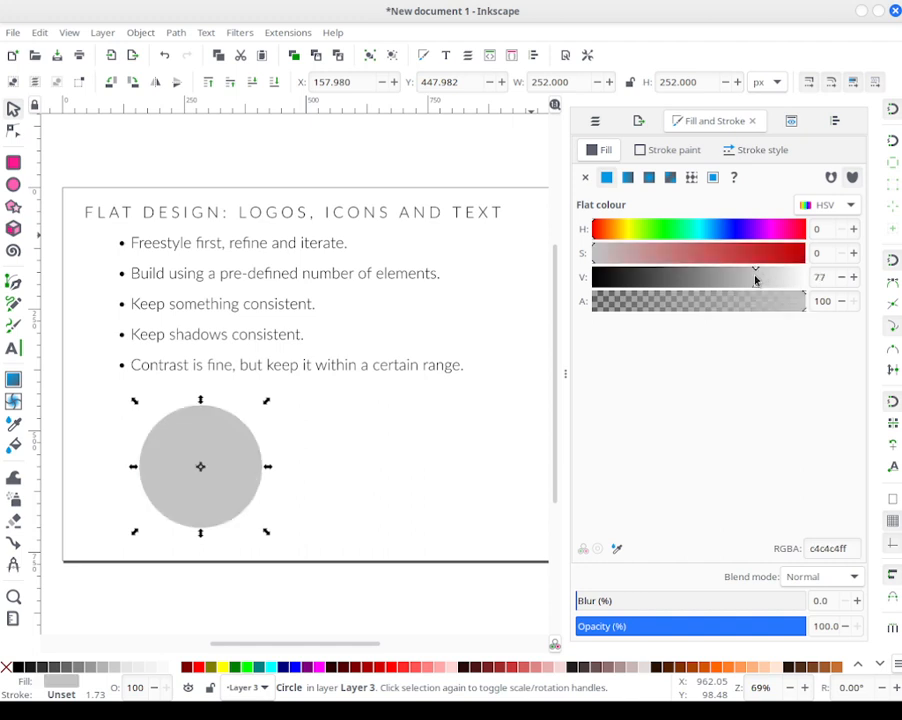
{"action": "left_click_drag", "start_coordinate": [777, 279], "coordinate": [805, 279]}
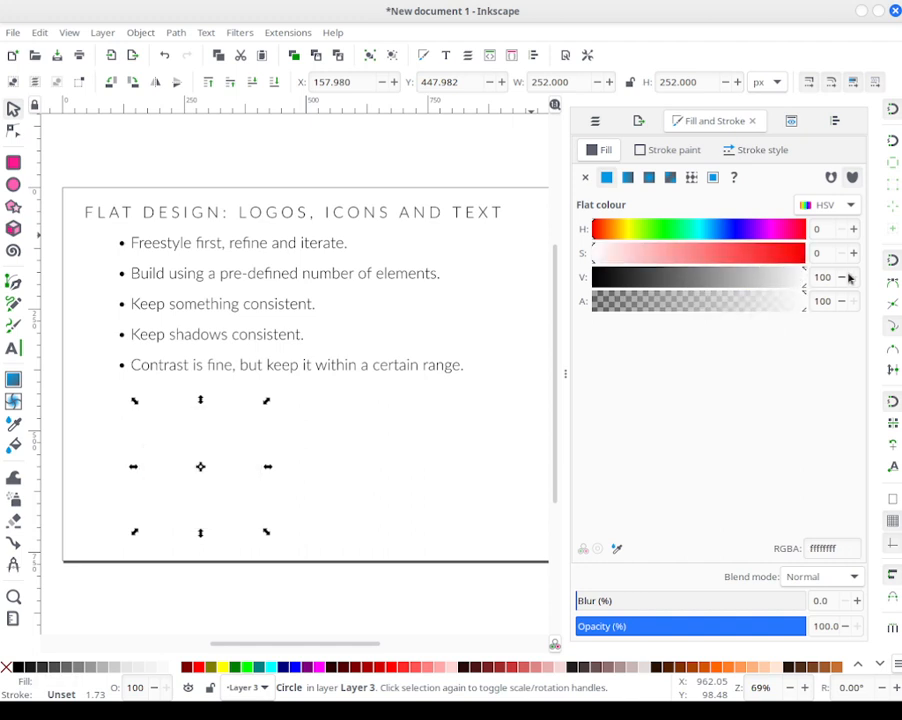
{"action": "left_click", "coordinate": [166, 55]}
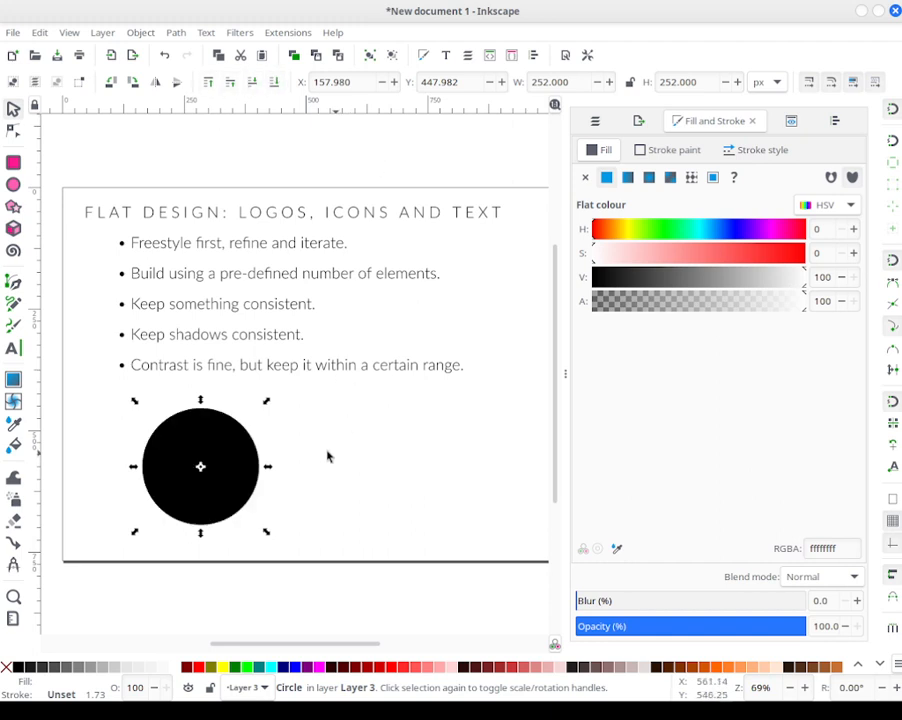
Step: Select both circles and set their alignment reference to the biggest object
{"action": "left_click_drag", "start_coordinate": [344, 586], "coordinate": [68, 388]}
{"action": "left_click", "coordinate": [835, 120]}
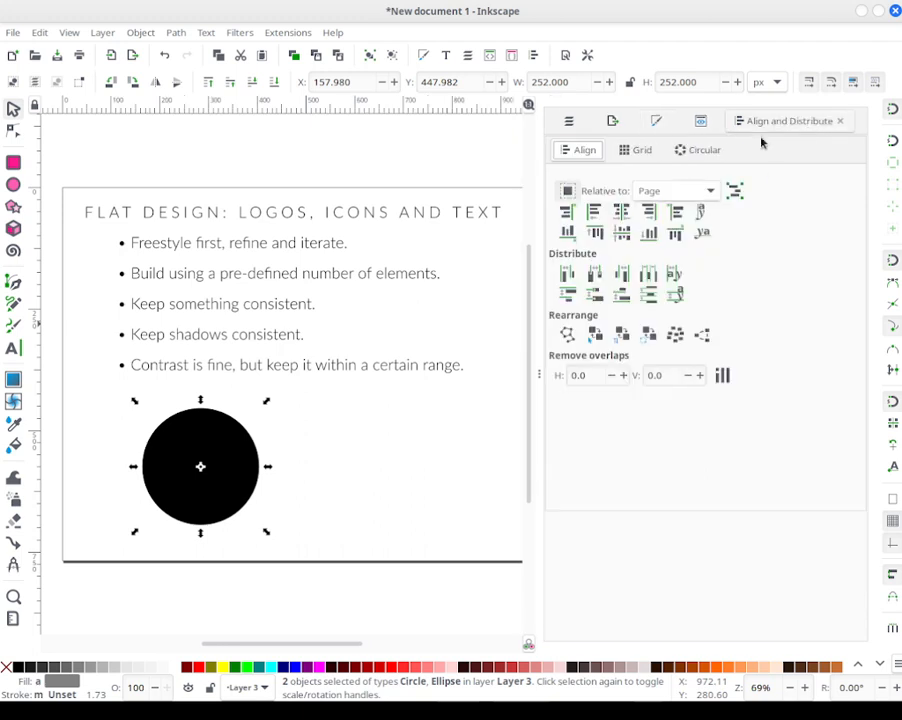
{"action": "left_click", "coordinate": [655, 190]}
{"action": "left_click", "coordinate": [666, 148]}
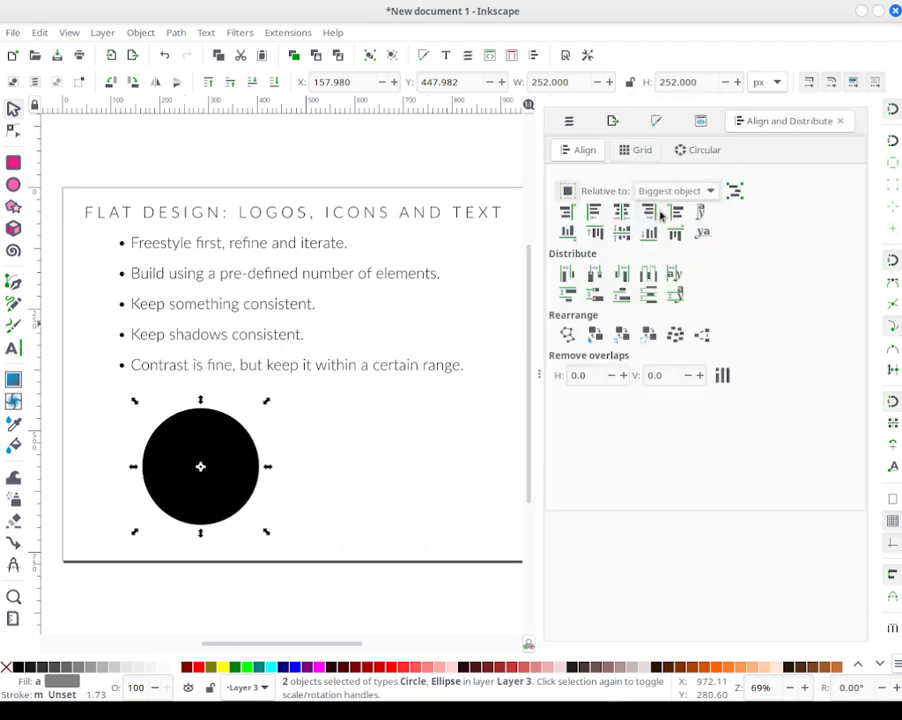
Step: Select only the front black circle and show its fill and stroke settings
{"action": "left_click", "coordinate": [264, 464]}
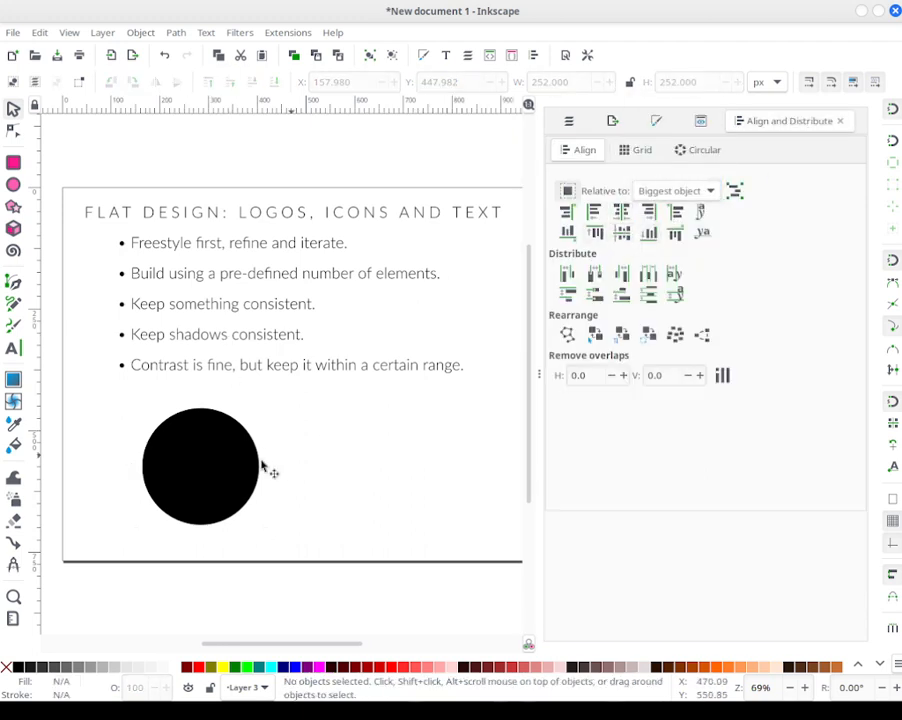
{"action": "left_click", "coordinate": [256, 434]}
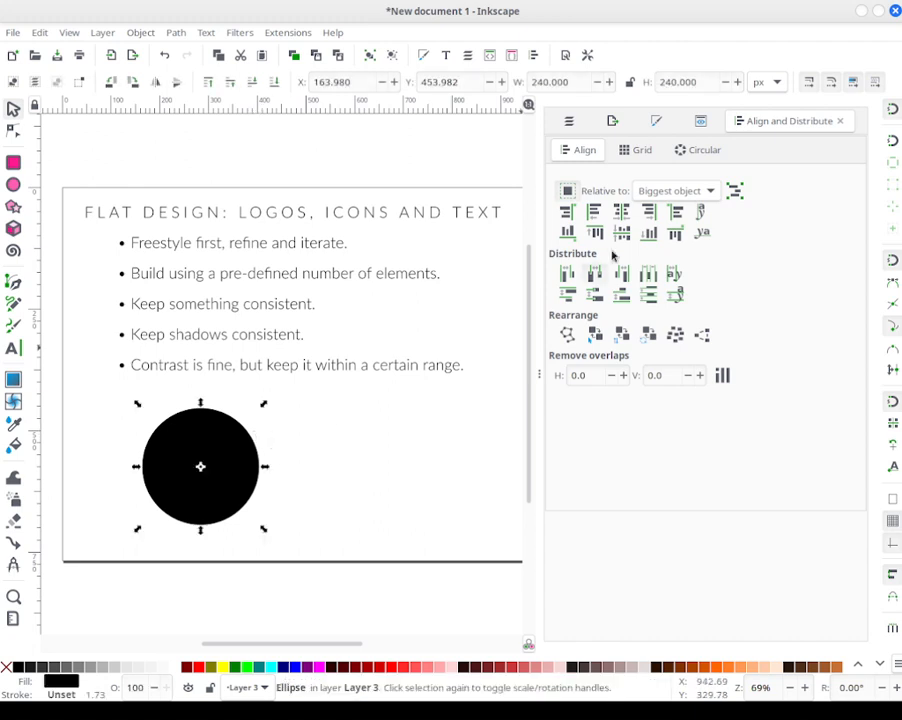
{"action": "left_click", "coordinate": [663, 121]}
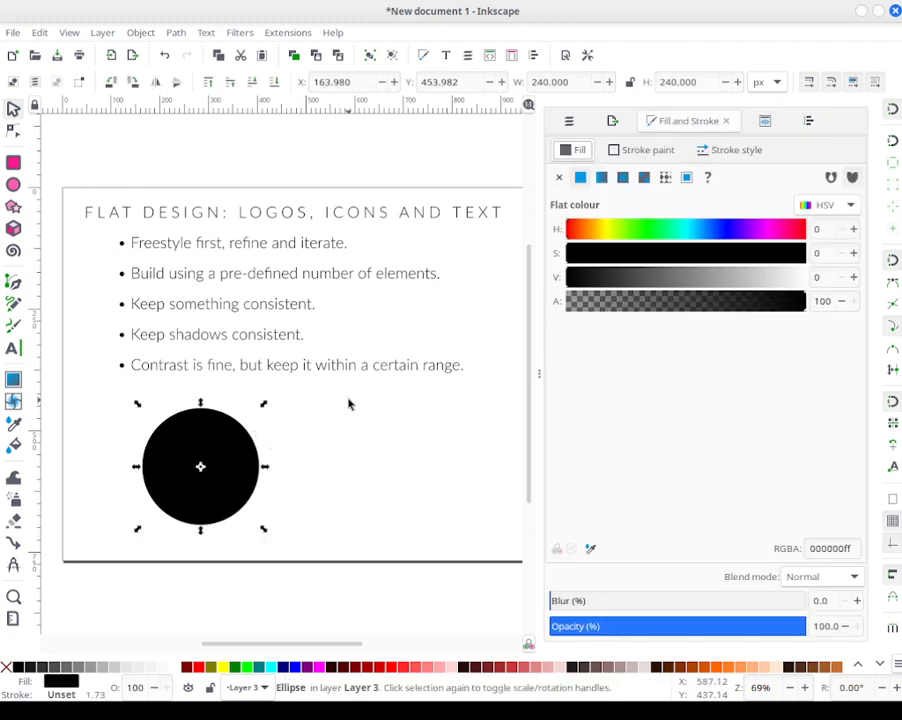
{"action": "right_click", "coordinate": [259, 430]}
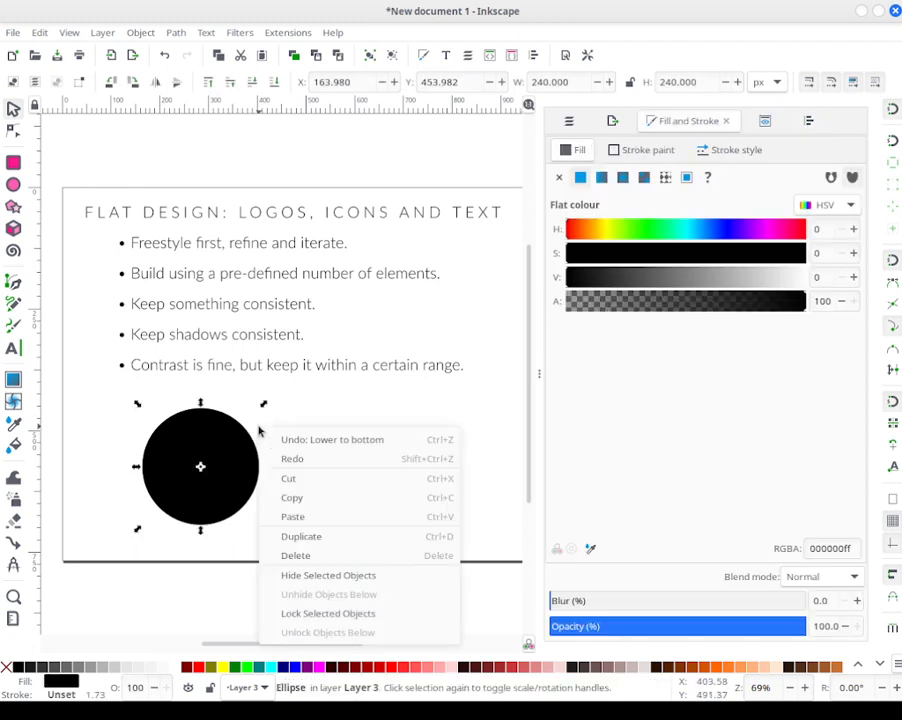
{"action": "left_click", "coordinate": [300, 536]}
{"action": "left_click", "coordinate": [567, 278]}
{"action": "left_click_drag", "start_coordinate": [567, 278], "coordinate": [443, 292]}
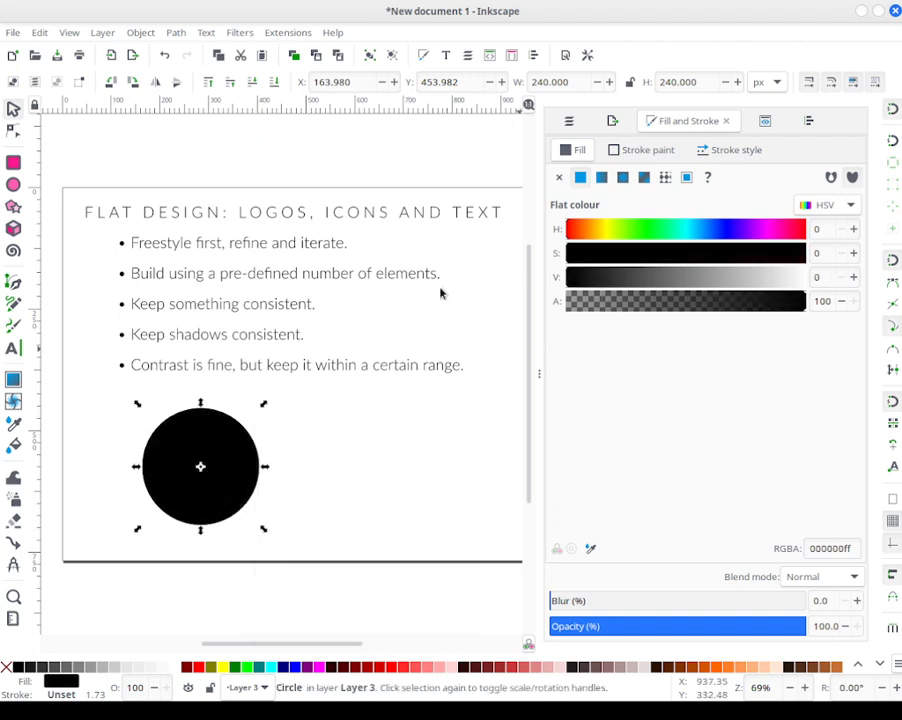
{"action": "left_click_drag", "start_coordinate": [202, 458], "coordinate": [324, 498]}
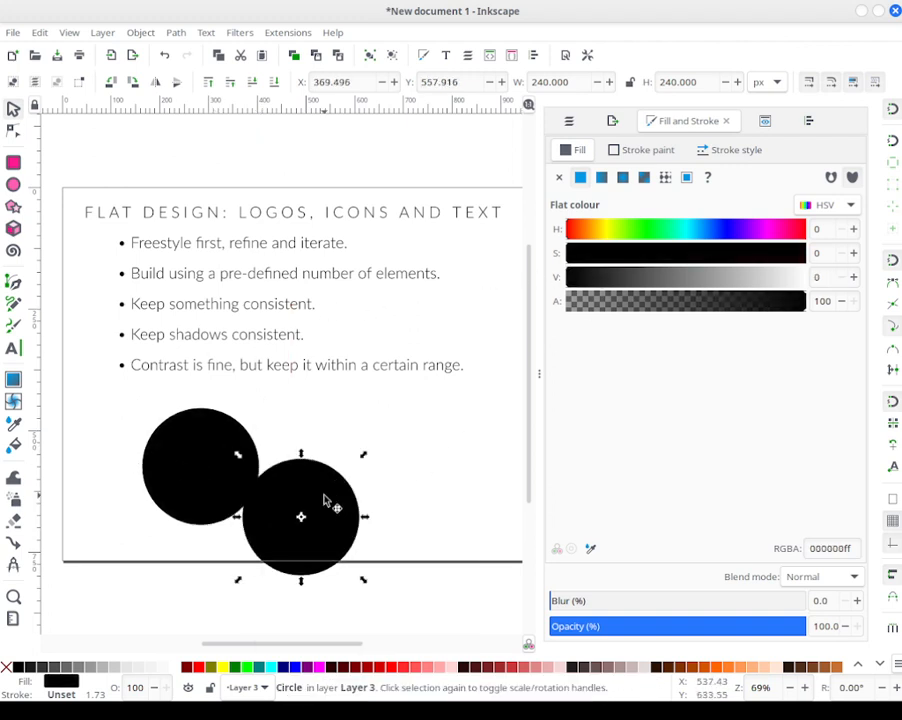
{"action": "key", "text": "ctrl+z"}
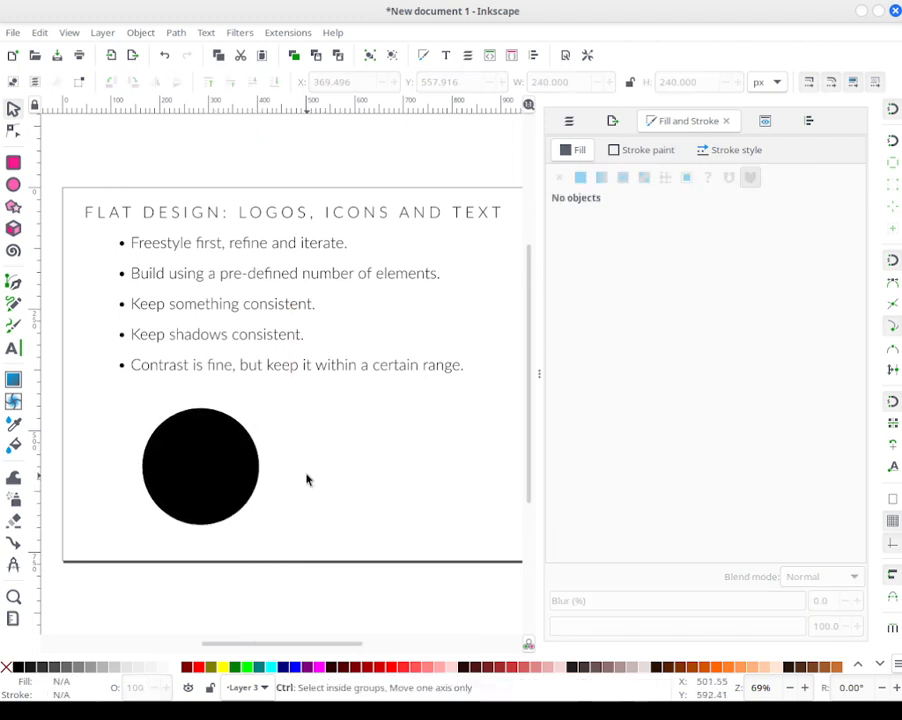
Step: Duplicate the white circle beneath the black one and fill the raised copy with black at an alpha of 36
{"action": "left_click", "coordinate": [238, 456]}
{"action": "left_click", "coordinate": [238, 456], "text": "alt"}
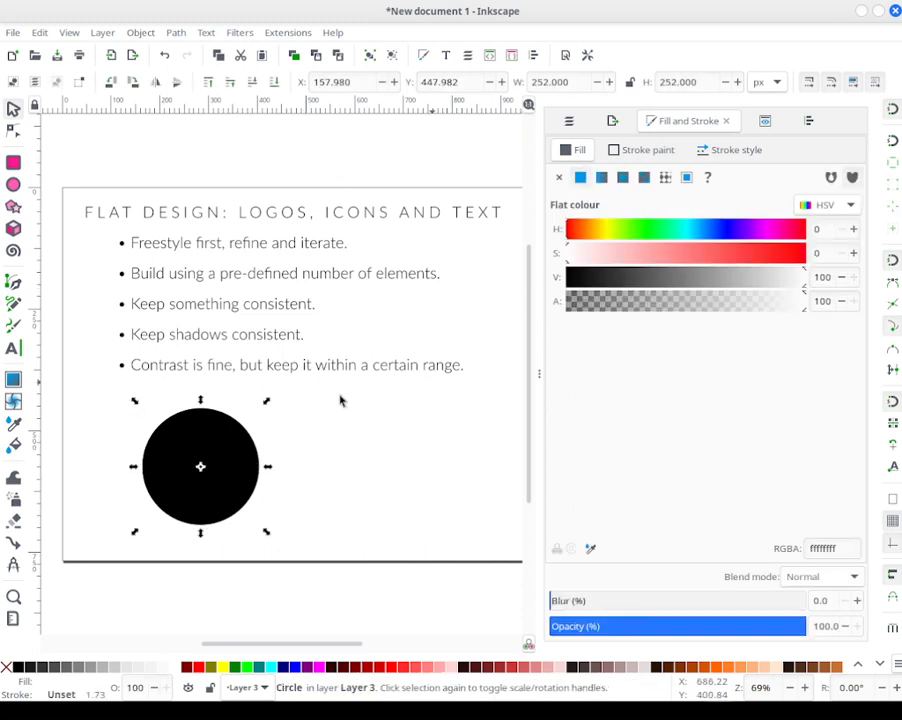
{"action": "key", "text": "ctrl"}
{"action": "key", "text": "Page_Up"}
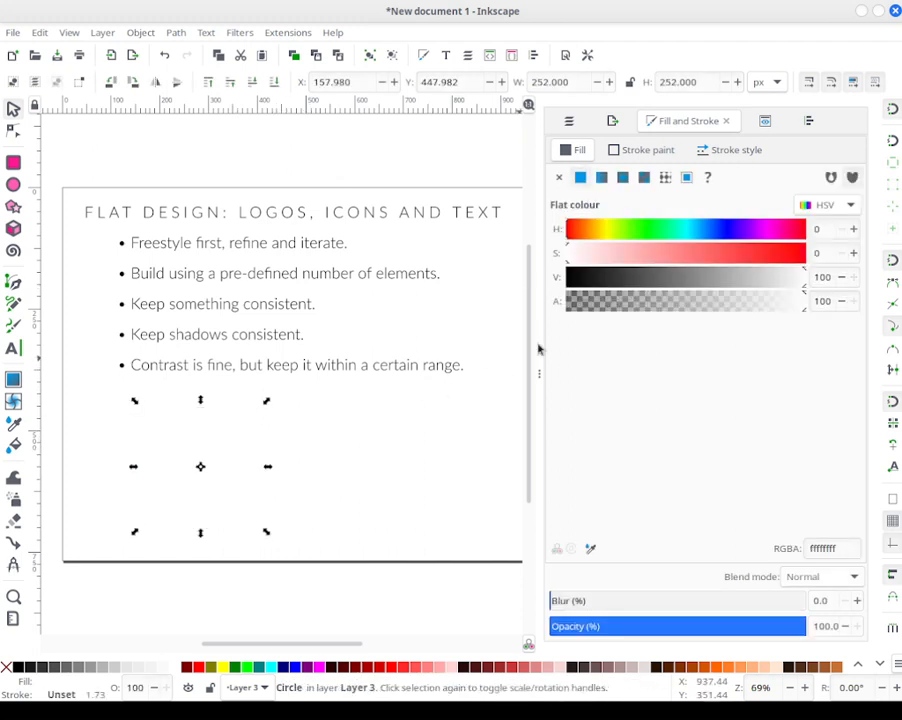
{"action": "left_click_drag", "start_coordinate": [616, 284], "coordinate": [110, 281]}
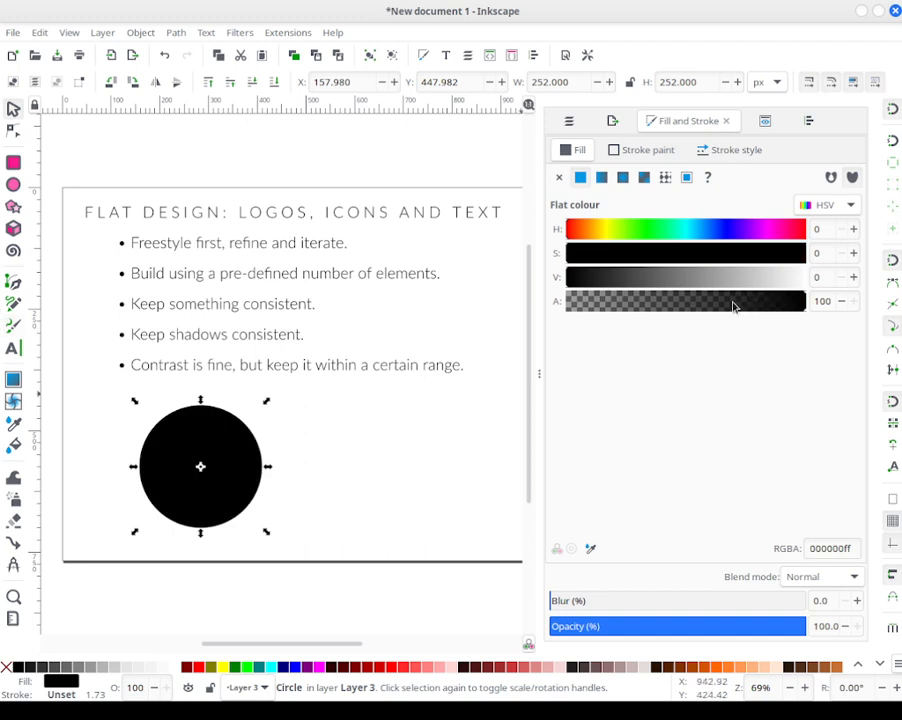
{"action": "left_click", "coordinate": [632, 304]}
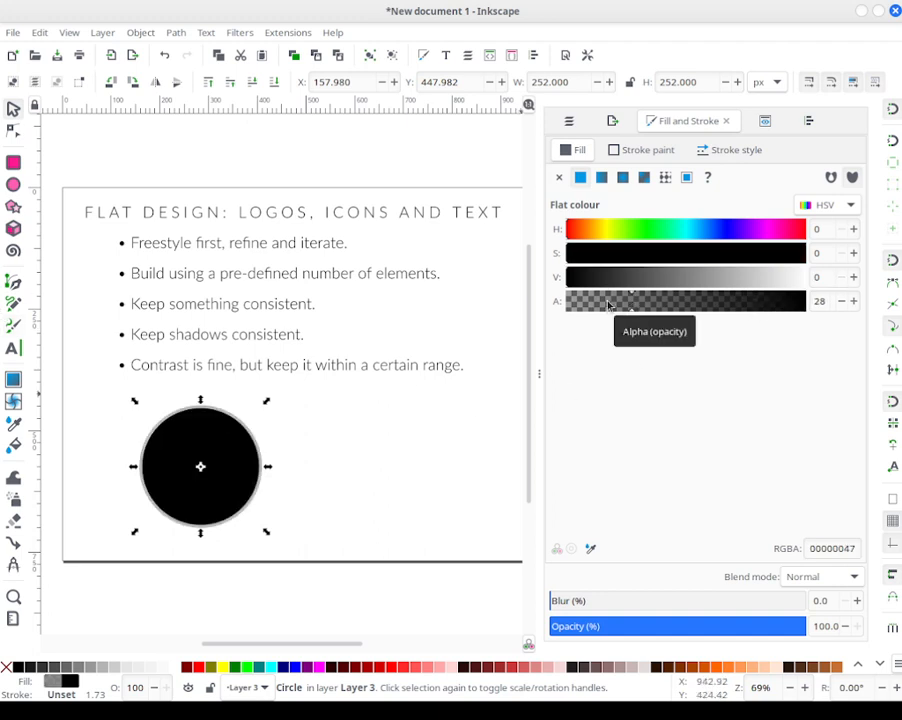
{"action": "left_click_drag", "start_coordinate": [632, 302], "coordinate": [653, 306]}
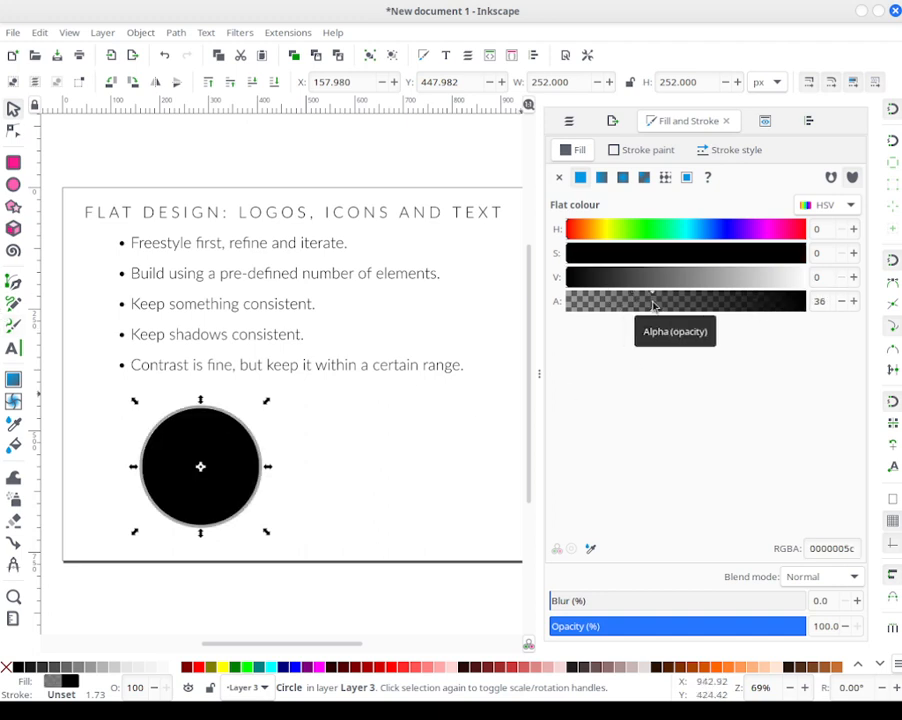
Step: Blur the semi-transparent circle by 8% and lower it to the bottom, behind the white circle
{"action": "left_click", "coordinate": [857, 600]}
{"action": "left_click", "coordinate": [857, 600]}
{"action": "left_click", "coordinate": [857, 600]}
{"action": "left_click", "coordinate": [857, 600]}
{"action": "left_click", "coordinate": [857, 600]}
{"action": "left_click", "coordinate": [857, 600]}
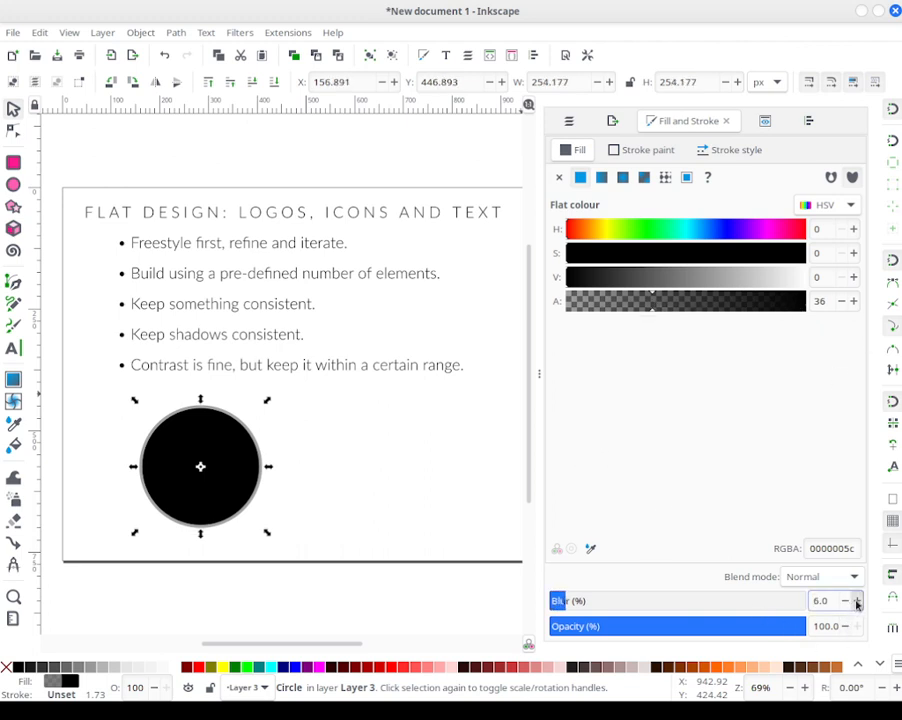
{"action": "left_click", "coordinate": [857, 600]}
{"action": "left_click", "coordinate": [857, 600]}
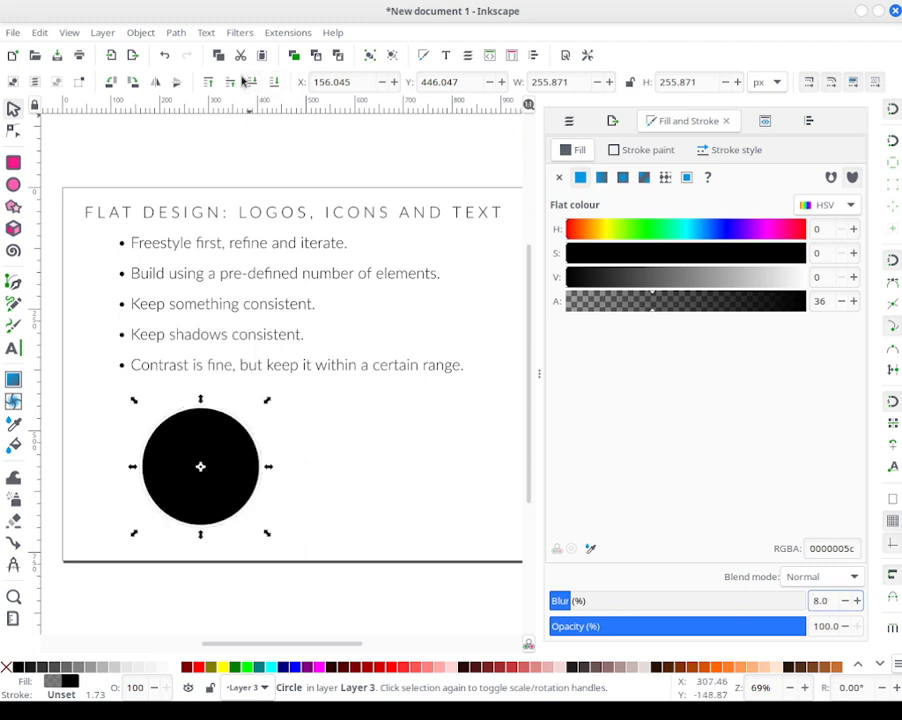
Step: Set the shadow circle's fill alpha to 66 and increase its blur to 32%
{"action": "left_click", "coordinate": [716, 300]}
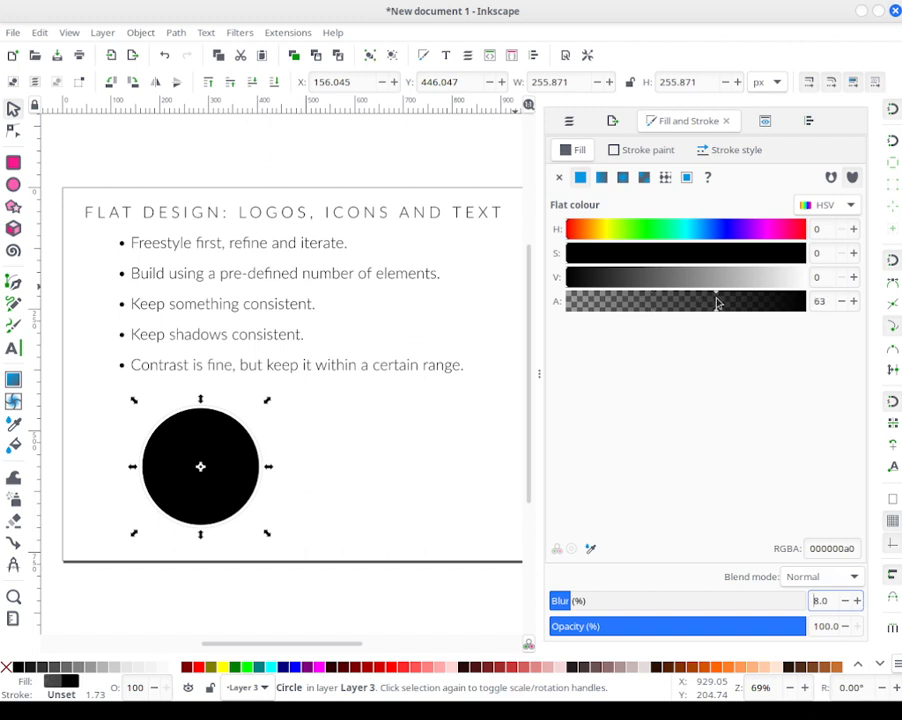
{"action": "left_click", "coordinate": [726, 304]}
{"action": "right_click", "coordinate": [767, 697]}
{"action": "left_click", "coordinate": [806, 646]}
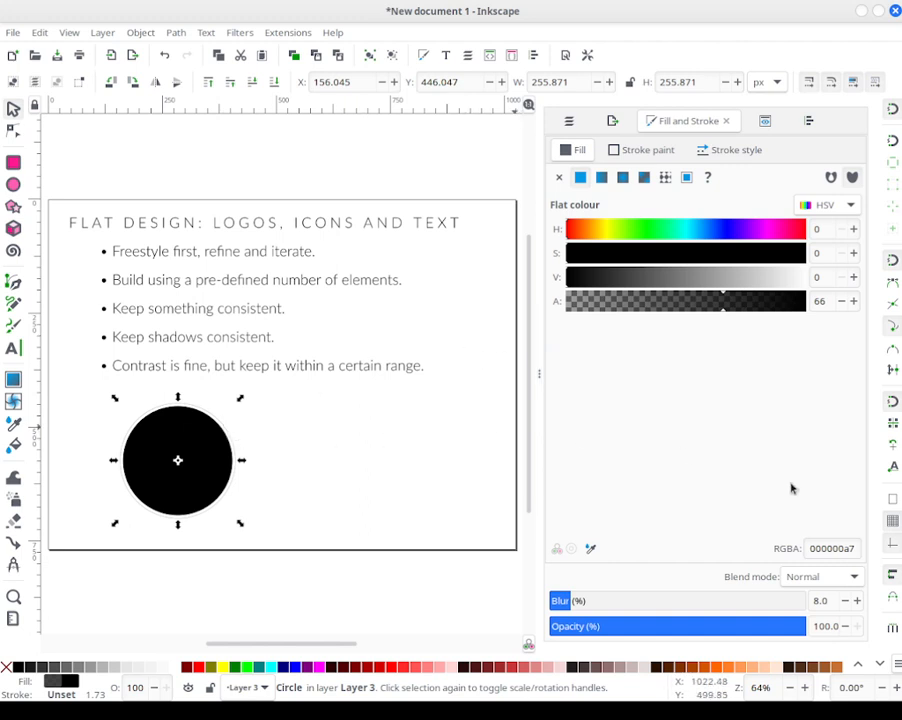
{"action": "left_click", "coordinate": [856, 600]}
{"action": "left_click", "coordinate": [856, 600]}
{"action": "left_click", "coordinate": [856, 600]}
{"action": "left_click", "coordinate": [856, 600]}
{"action": "left_click", "coordinate": [856, 600]}
{"action": "left_click", "coordinate": [856, 600]}
{"action": "left_click", "coordinate": [856, 600]}
{"action": "left_click", "coordinate": [856, 600]}
{"action": "left_click", "coordinate": [856, 600]}
{"action": "left_click", "coordinate": [856, 600]}
{"action": "left_click", "coordinate": [857, 600]}
{"action": "left_click", "coordinate": [856, 600]}
{"action": "left_click", "coordinate": [856, 600]}
{"action": "left_click", "coordinate": [856, 600]}
{"action": "left_click", "coordinate": [856, 600]}
{"action": "left_click", "coordinate": [856, 600]}
{"action": "left_click", "coordinate": [856, 600]}
{"action": "left_click", "coordinate": [856, 600]}
{"action": "left_click", "coordinate": [845, 600]}
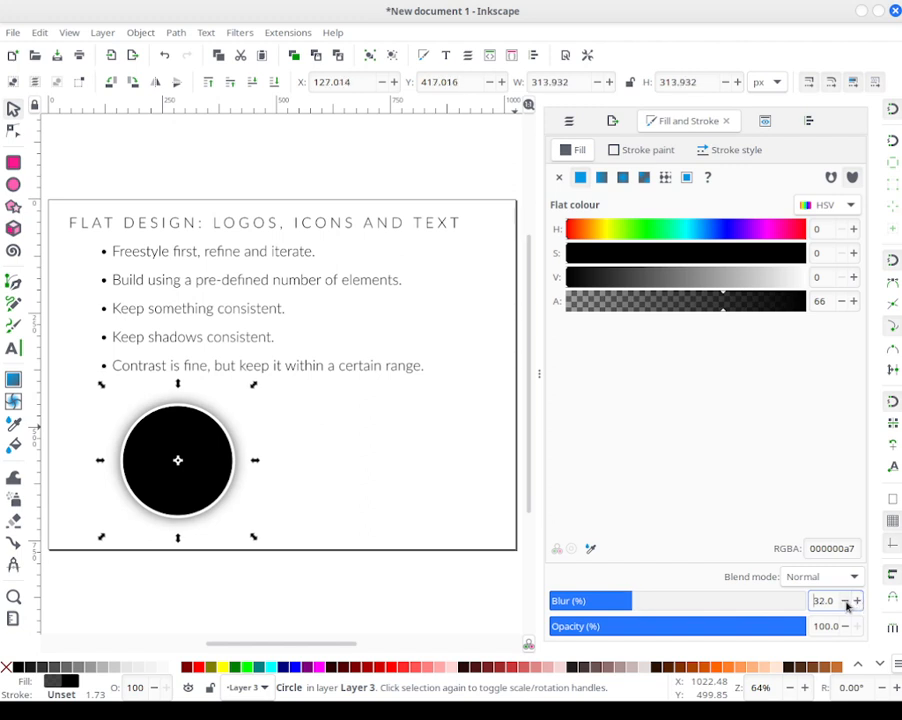
Step: Soften the shadow circle by setting its fill alpha to 35, and deselect it
{"action": "left_click", "coordinate": [674, 308]}
{"action": "mouse_move", "coordinate": [674, 308]}
{"action": "left_mouse_down"}
{"action": "mouse_move", "coordinate": [642, 313]}
{"action": "mouse_move", "coordinate": [650, 313]}
{"action": "left_mouse_up"}
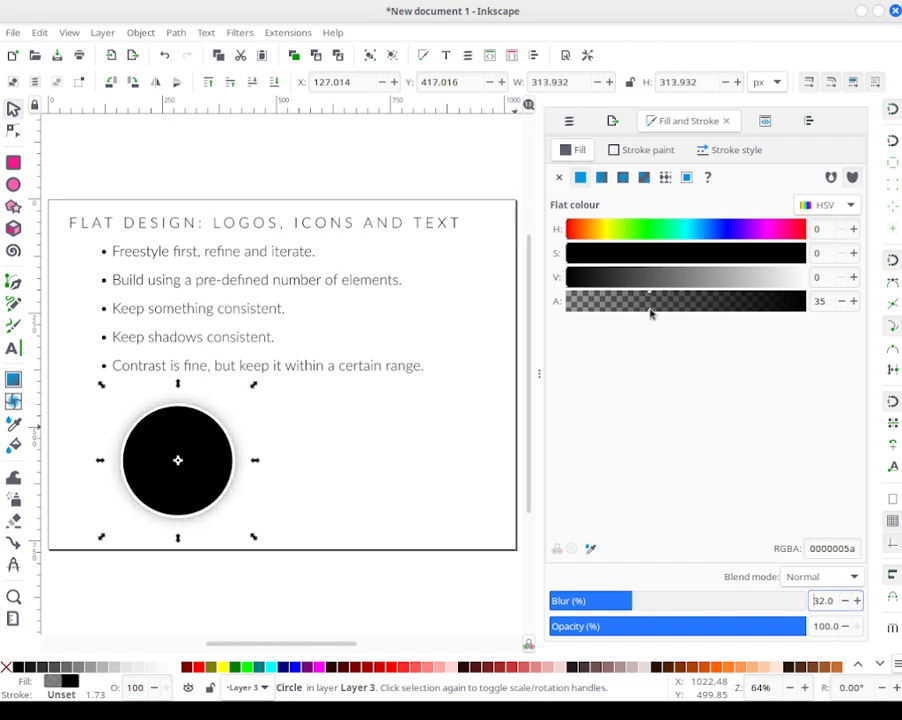
{"action": "left_click", "coordinate": [340, 447]}
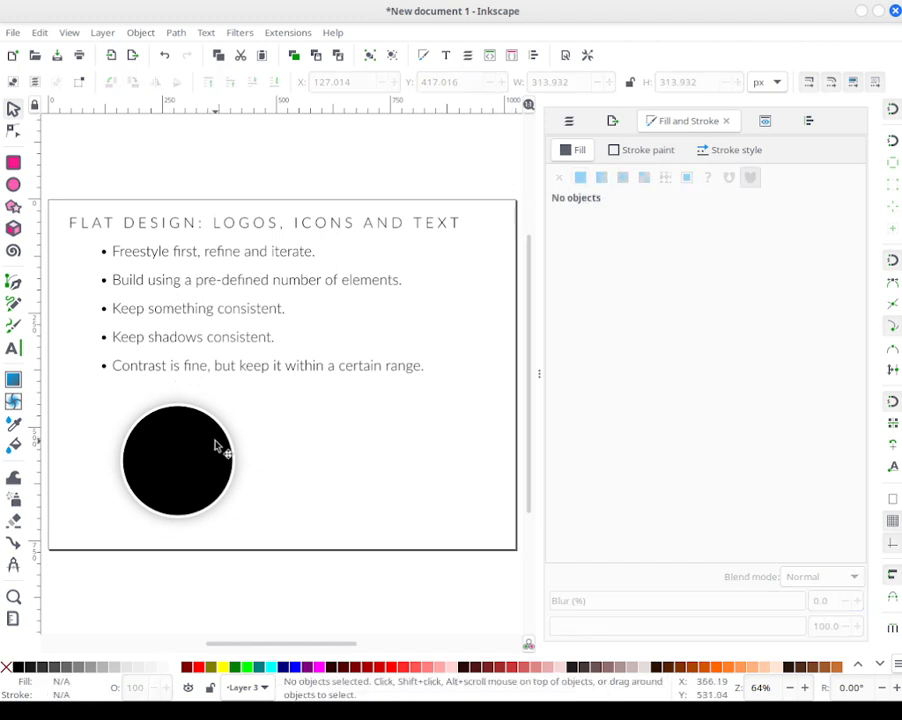
Step: Select the black circle and resize it proportionally to a width of 220 px
{"action": "left_click", "coordinate": [179, 446]}
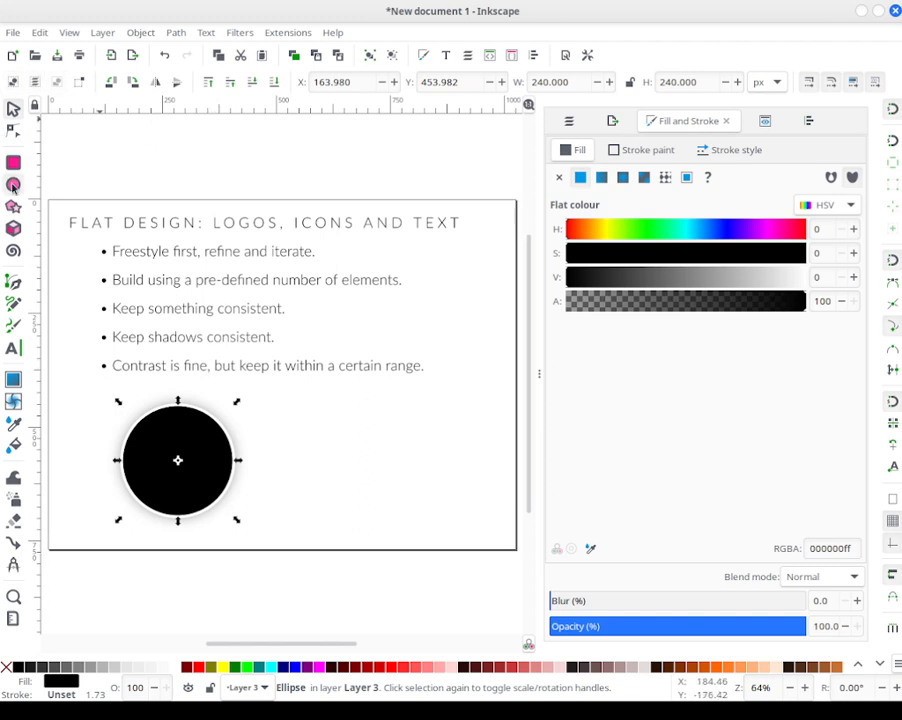
{"action": "key", "text": "e"}
{"action": "key", "text": "s"}
{"action": "double_click", "coordinate": [560, 82]}
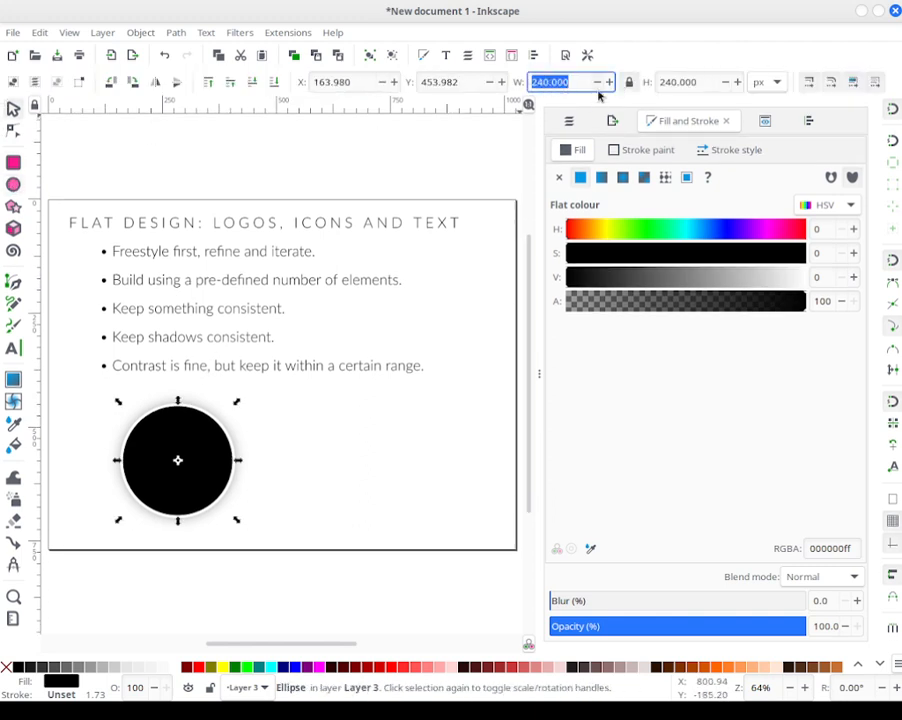
{"action": "type", "text": "220"}
{"action": "key", "text": "Return"}
Step: Center all three circles horizontally and vertically relative to the biggest object and deselect them
{"action": "left_click", "coordinate": [296, 578]}
{"action": "left_click_drag", "start_coordinate": [296, 576], "coordinate": [44, 412]}
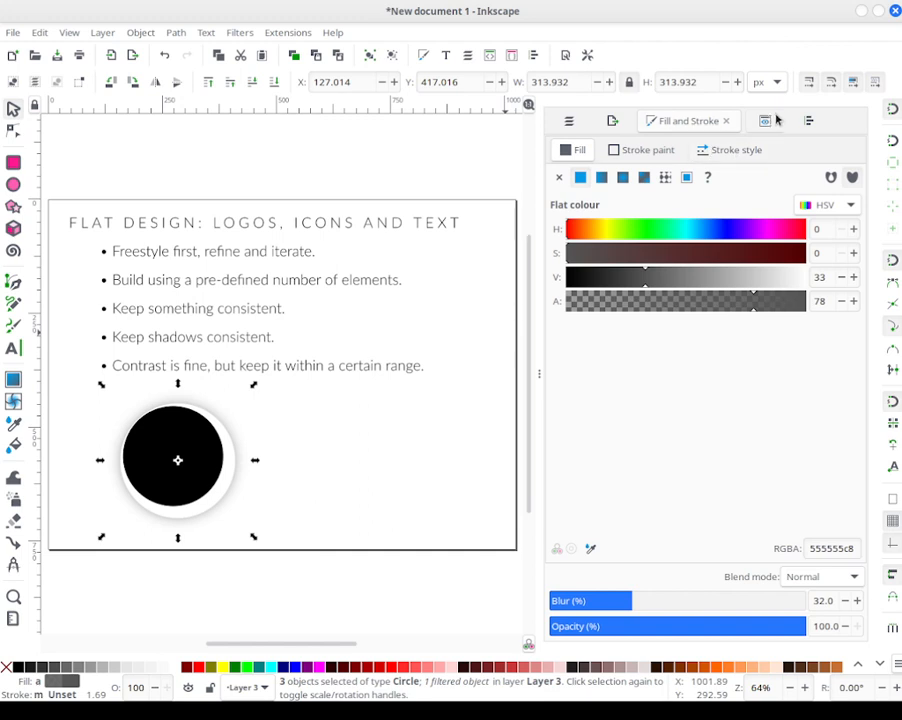
{"action": "left_click", "coordinate": [806, 121]}
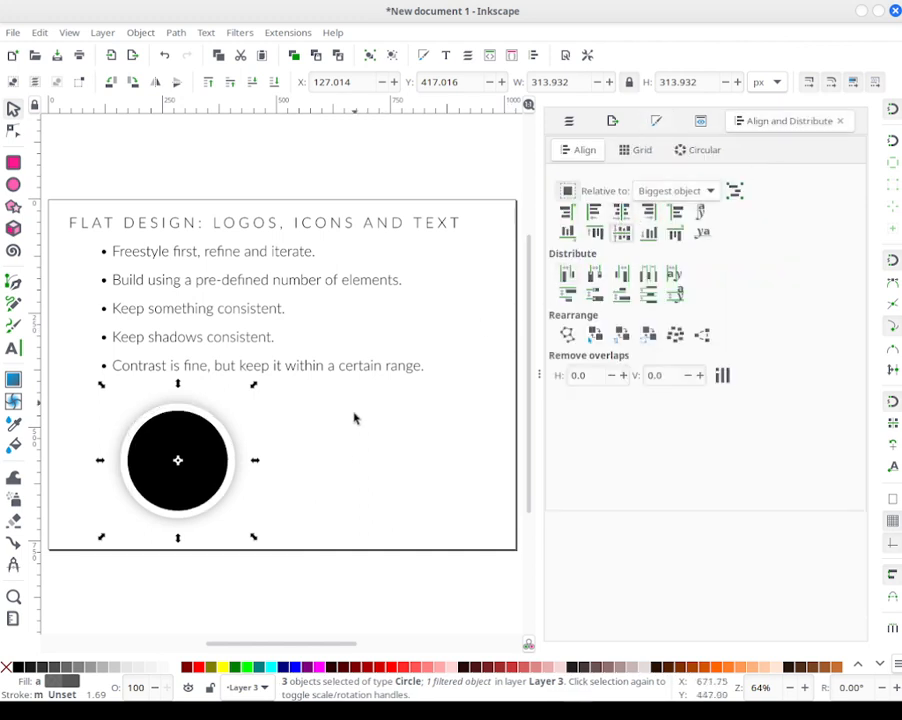
{"action": "left_click", "coordinate": [355, 458]}
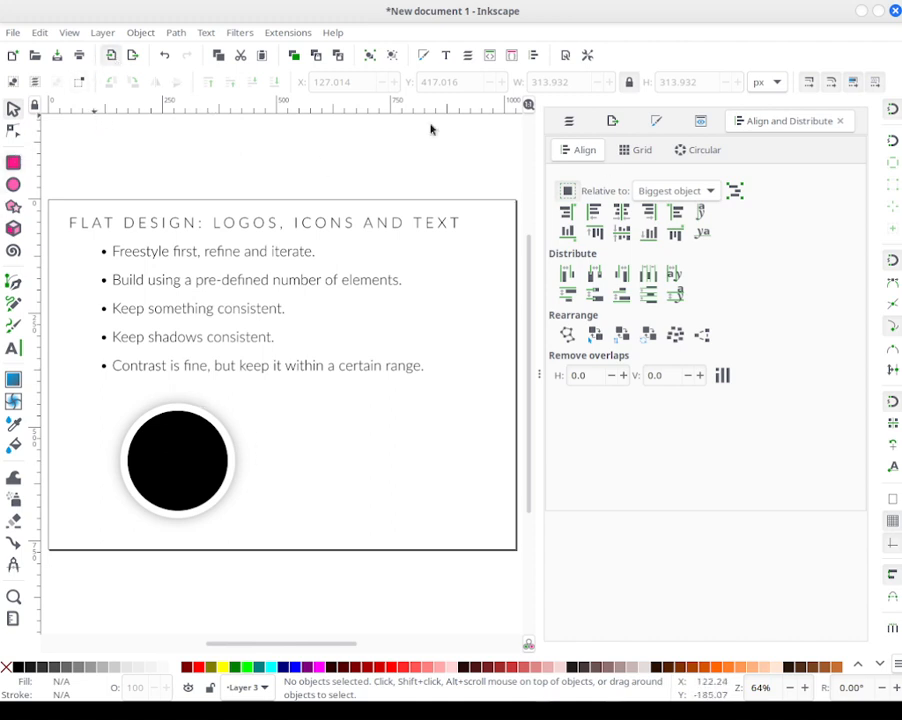
Step: Import the photo IMG_20210914_175817_969.jpg from the Downloads folder as an embedded image
{"action": "key", "text": "ctrl+i"}
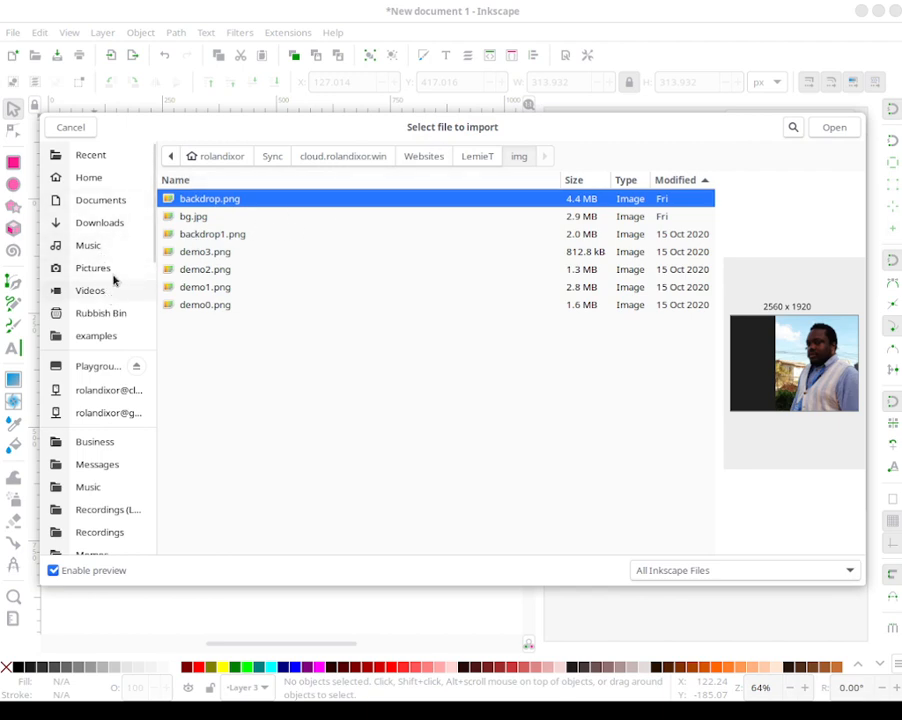
{"action": "left_click", "coordinate": [112, 222]}
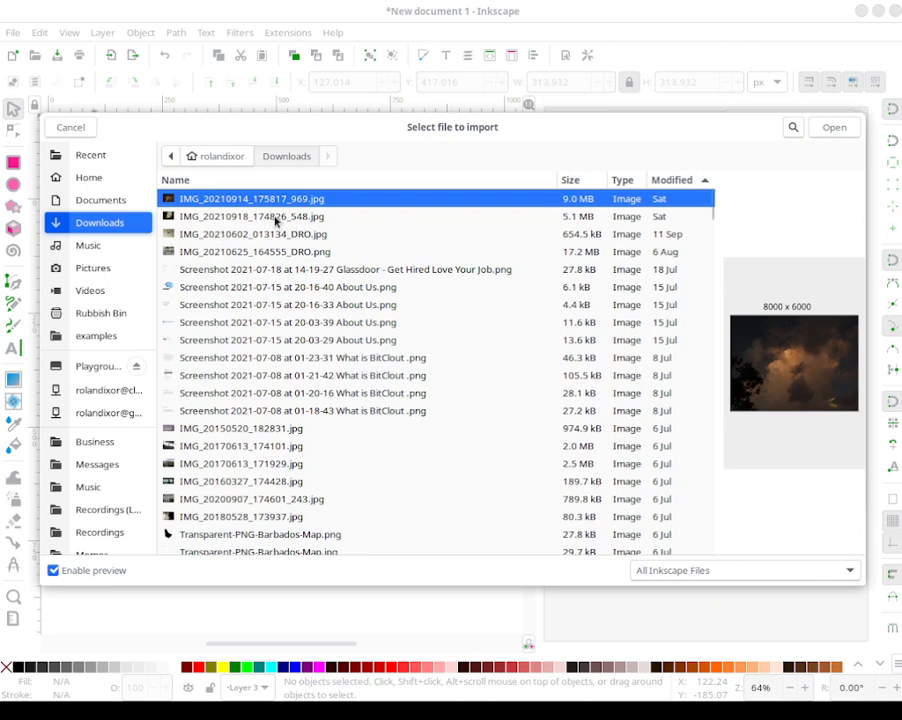
{"action": "double_click", "coordinate": [290, 205]}
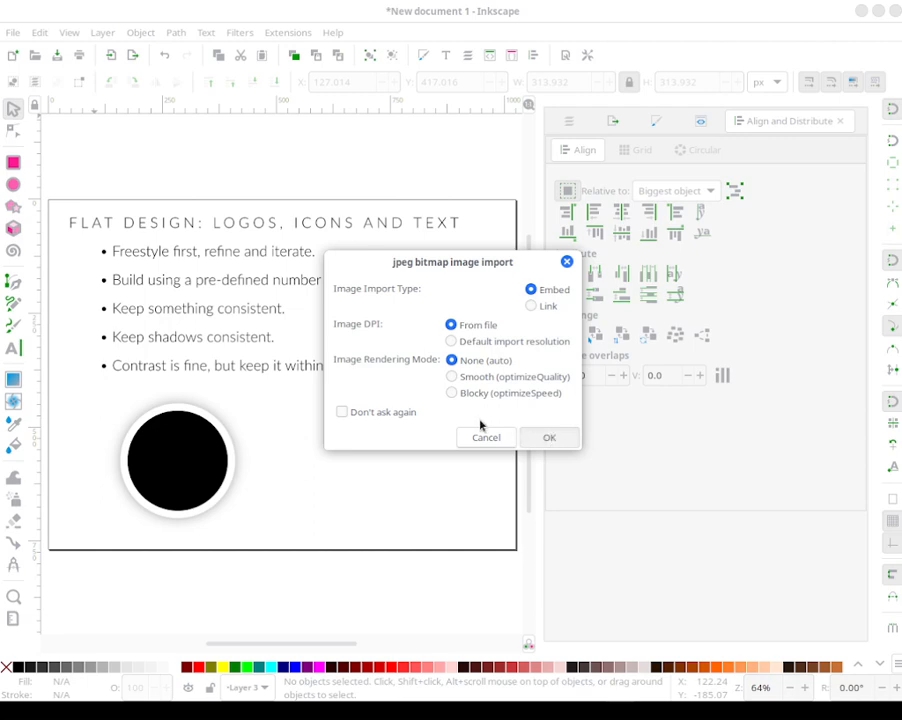
{"action": "key", "text": "Return"}
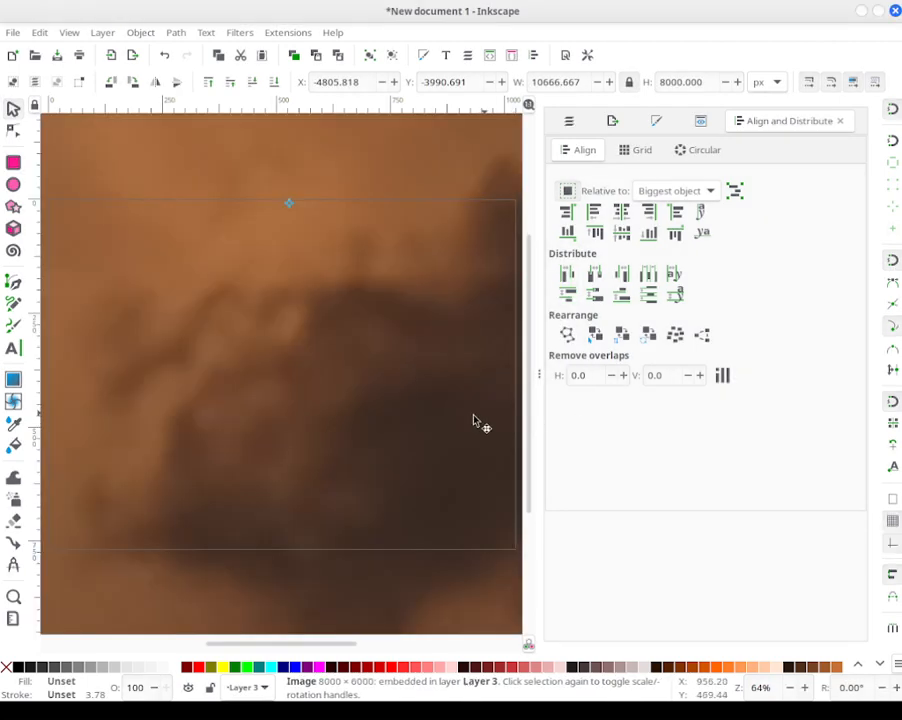
Step: Scale the imported photo down proportionally to about 1161 px wide
{"action": "key", "text": "4"}
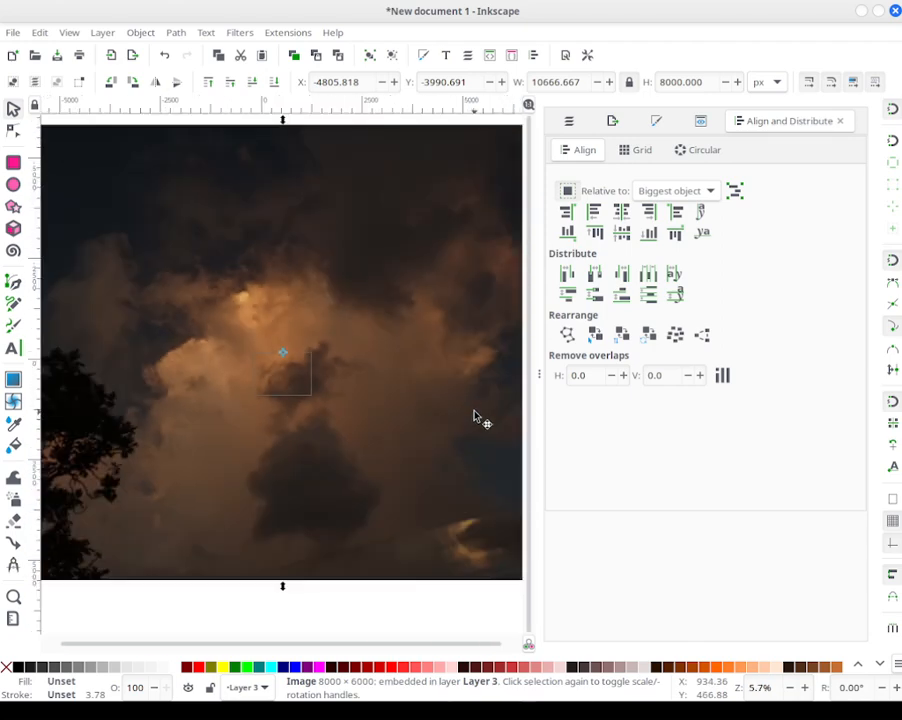
{"action": "key", "text": "minus"}
{"action": "key", "text": "minus"}
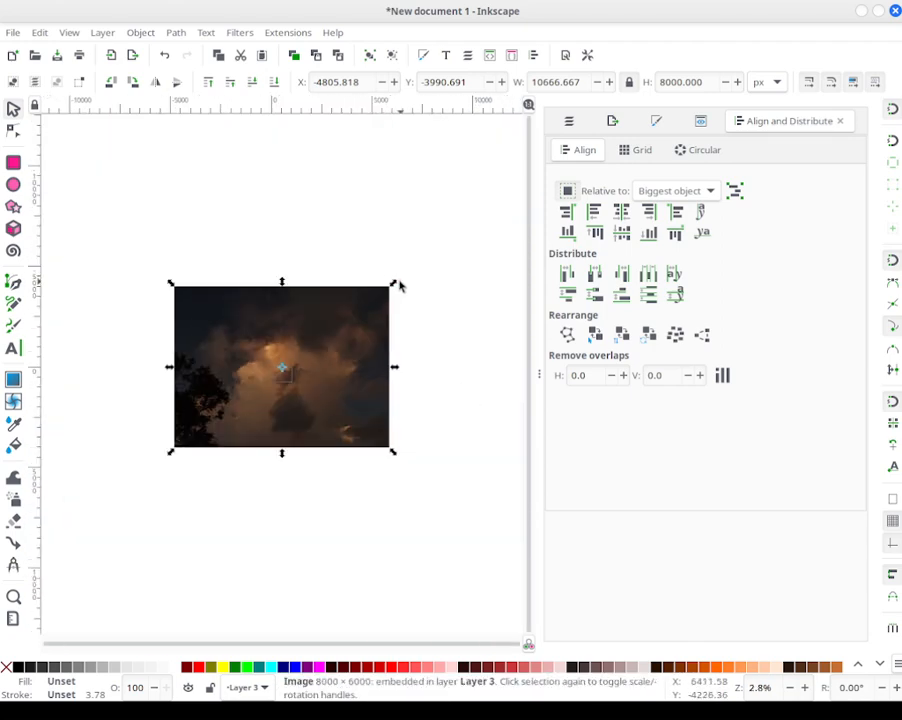
{"action": "left_click_drag", "start_coordinate": [391, 287], "coordinate": [298, 349]}
{"action": "scroll", "coordinate": [296, 400], "scroll_direction": "up", "scroll_amount": 12, "text": "ctrl"}
{"action": "scroll", "coordinate": [280, 384], "scroll_direction": "down", "scroll_amount": 8, "text": "ctrl"}
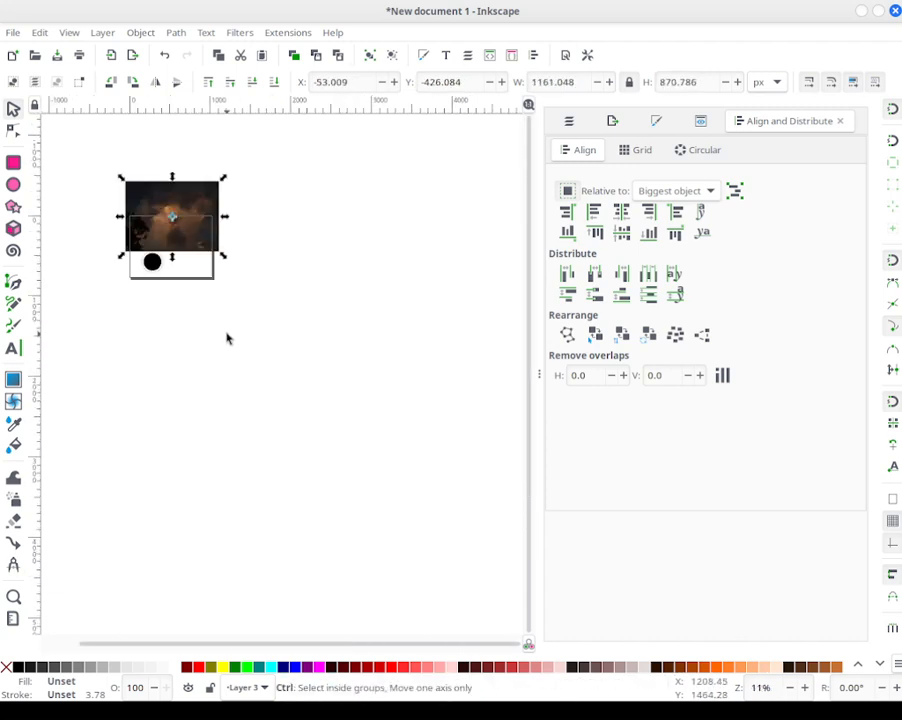
{"action": "scroll", "coordinate": [224, 330], "scroll_direction": "down", "scroll_amount": 7, "text": "ctrl"}
{"action": "scroll", "coordinate": [221, 322], "scroll_direction": "up", "scroll_amount": 9, "text": "ctrl"}
{"action": "scroll", "coordinate": [254, 436], "scroll_direction": "down", "scroll_amount": 1, "text": "ctrl"}
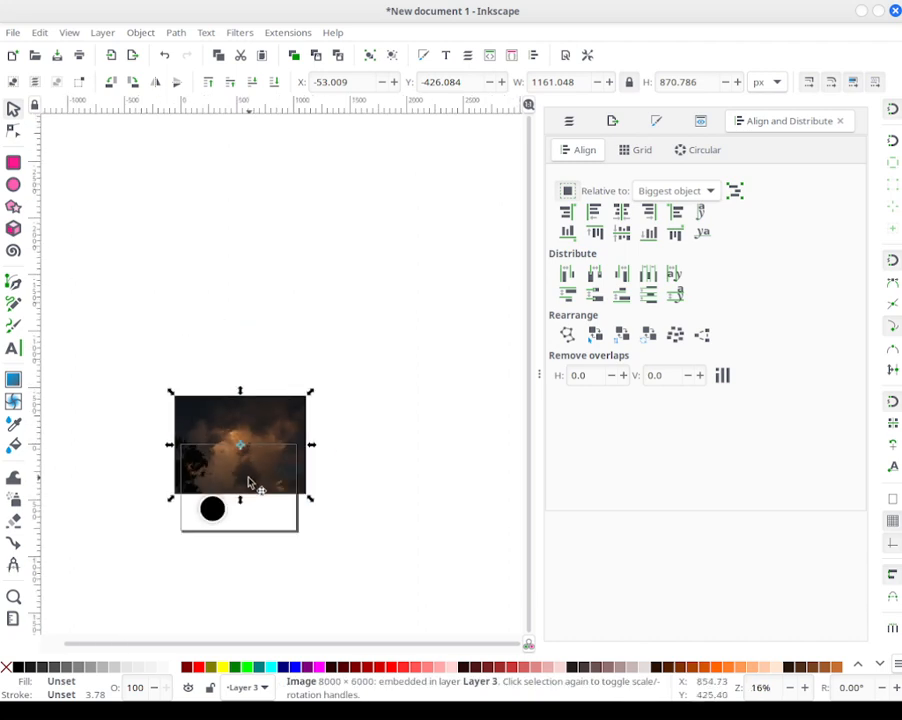
{"action": "scroll", "coordinate": [249, 526], "scroll_direction": "up", "scroll_amount": 2, "text": "ctrl"}
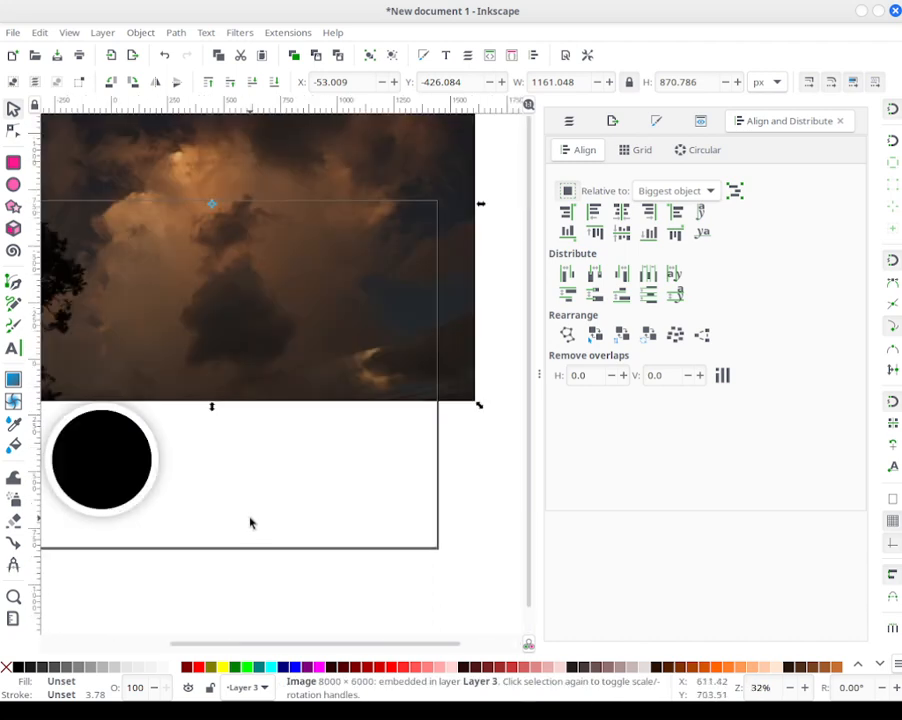
Step: Move the photo over the black circle and resize it to about 424 by 318 px so it covers the circle
{"action": "left_click_drag", "start_coordinate": [347, 273], "coordinate": [198, 507]}
{"action": "scroll", "coordinate": [216, 492], "scroll_direction": "up", "scroll_amount": 2, "text": "ctrl"}
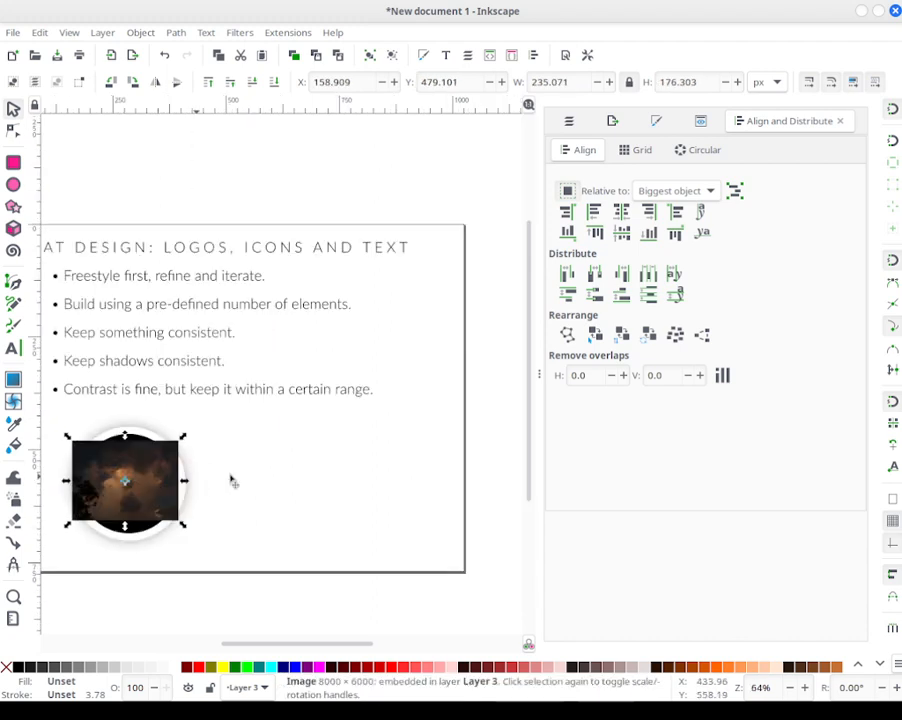
{"action": "scroll", "coordinate": [208, 481], "scroll_direction": "left", "scroll_amount": 2}
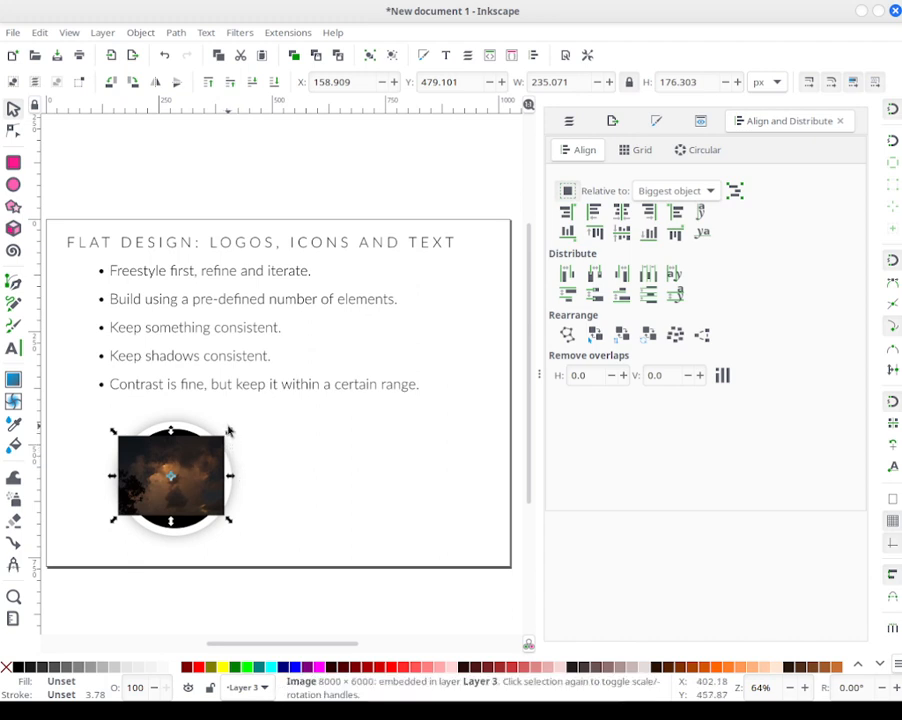
{"action": "mouse_move", "coordinate": [228, 432]}
{"action": "left_mouse_down"}
{"action": "mouse_move", "coordinate": [278, 406]}
{"action": "mouse_move", "coordinate": [231, 460]}
{"action": "mouse_move", "coordinate": [235, 450]}
{"action": "left_mouse_up"}
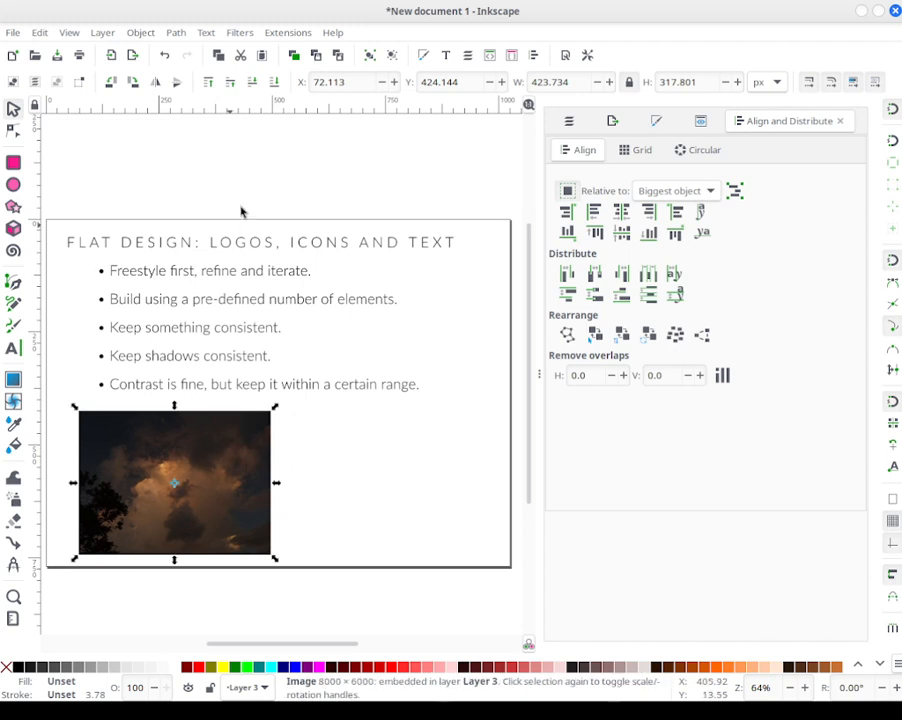
Step: Lower the photo behind the black circle and shift it slightly upward
{"action": "left_click", "coordinate": [250, 82]}
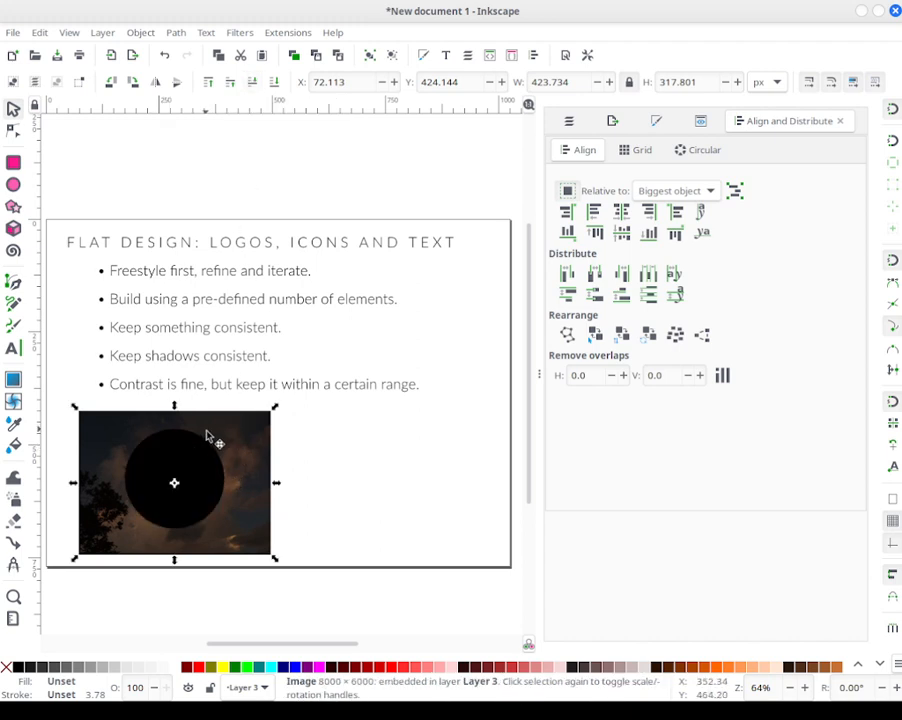
{"action": "left_click", "coordinate": [276, 467]}
{"action": "left_click_drag", "start_coordinate": [262, 465], "coordinate": [260, 452]}
Step: Clip the photo to the shape of the black circle and deselect it
{"action": "left_click", "coordinate": [196, 459], "text": "shift"}
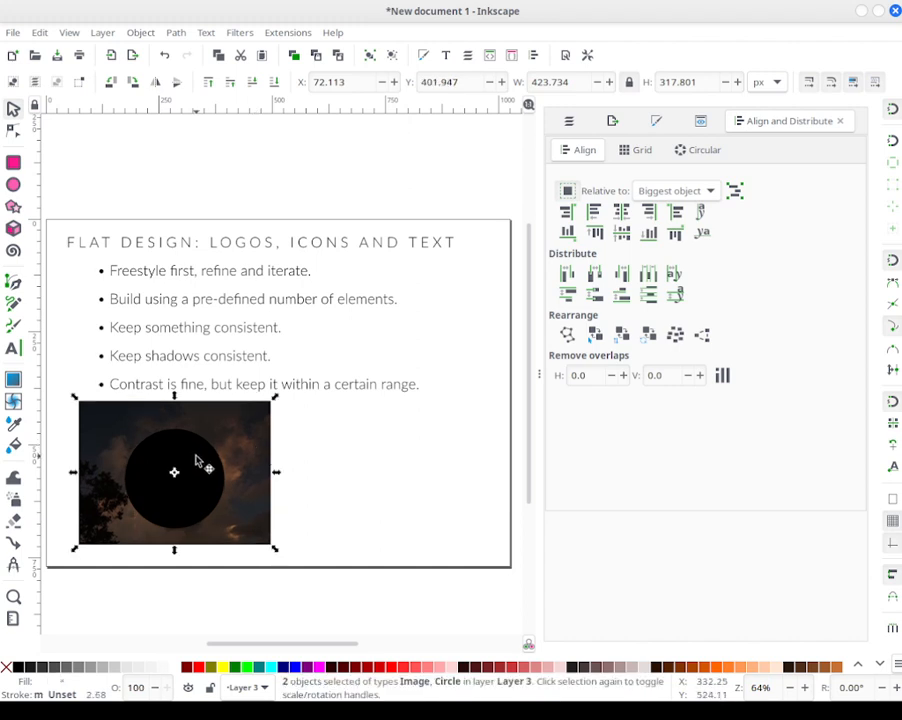
{"action": "right_click", "coordinate": [197, 461]}
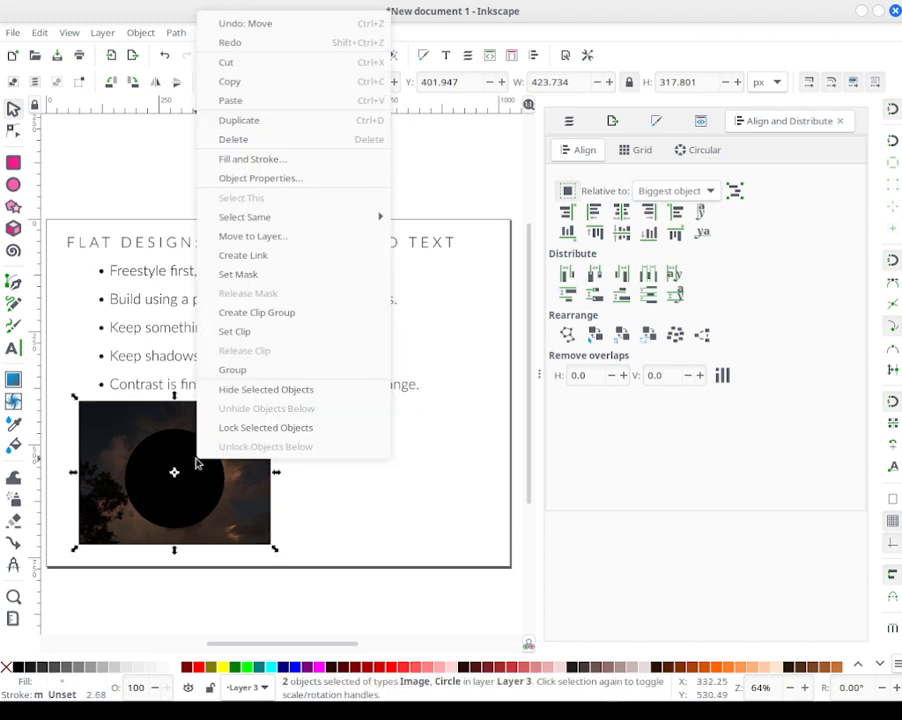
{"action": "left_click", "coordinate": [290, 330]}
{"action": "left_click", "coordinate": [337, 466]}
Step: Blur the clipped photo by 36.5% and deselect it
{"action": "left_click", "coordinate": [190, 475]}
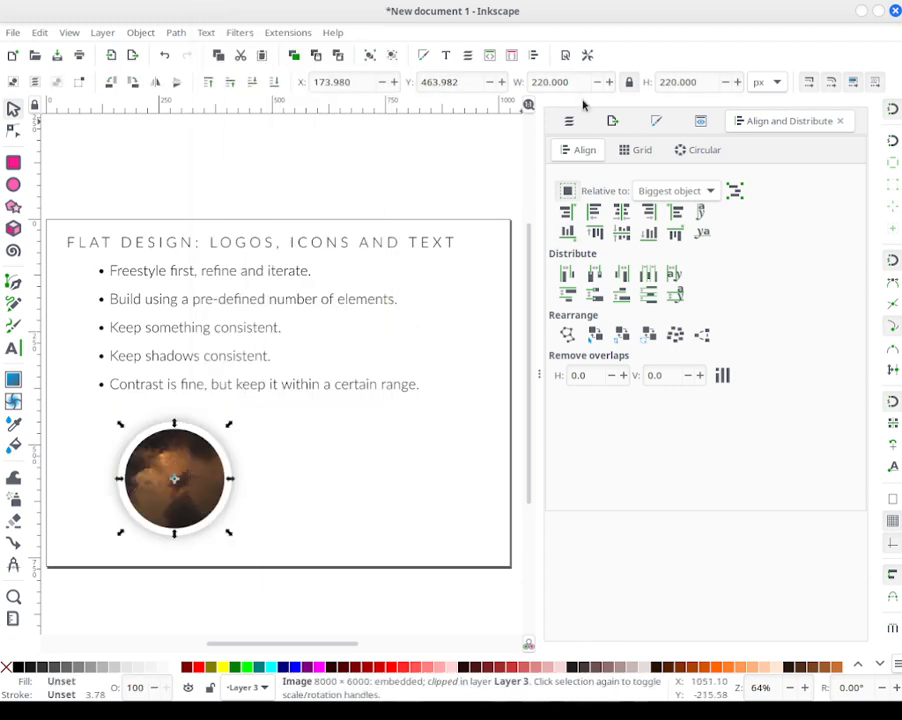
{"action": "left_click", "coordinate": [656, 121]}
{"action": "left_click", "coordinate": [634, 603]}
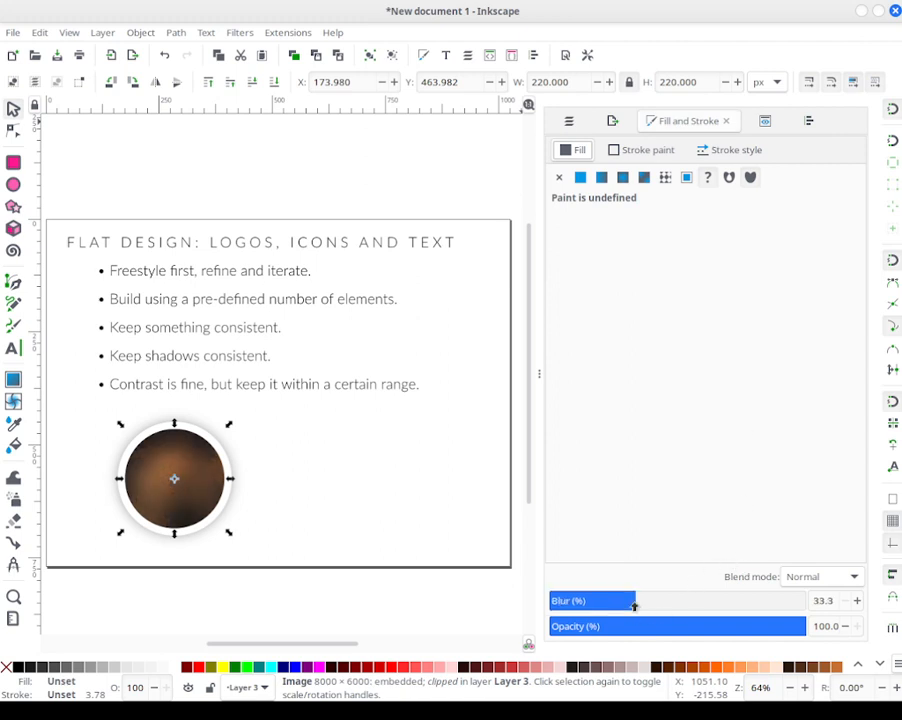
{"action": "mouse_move", "coordinate": [634, 603]}
{"action": "left_mouse_down"}
{"action": "mouse_move", "coordinate": [594, 602]}
{"action": "mouse_move", "coordinate": [636, 603]}
{"action": "left_mouse_up"}
{"action": "left_click_drag", "start_coordinate": [636, 600], "coordinate": [642, 600]}
{"action": "left_click", "coordinate": [822, 600]}
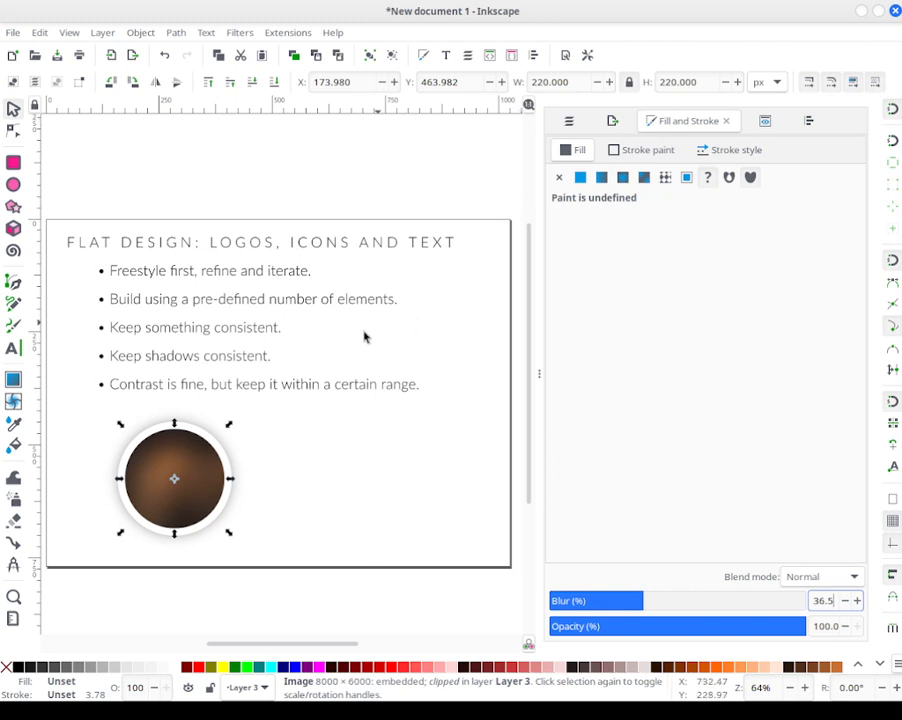
{"action": "left_click", "coordinate": [411, 493]}
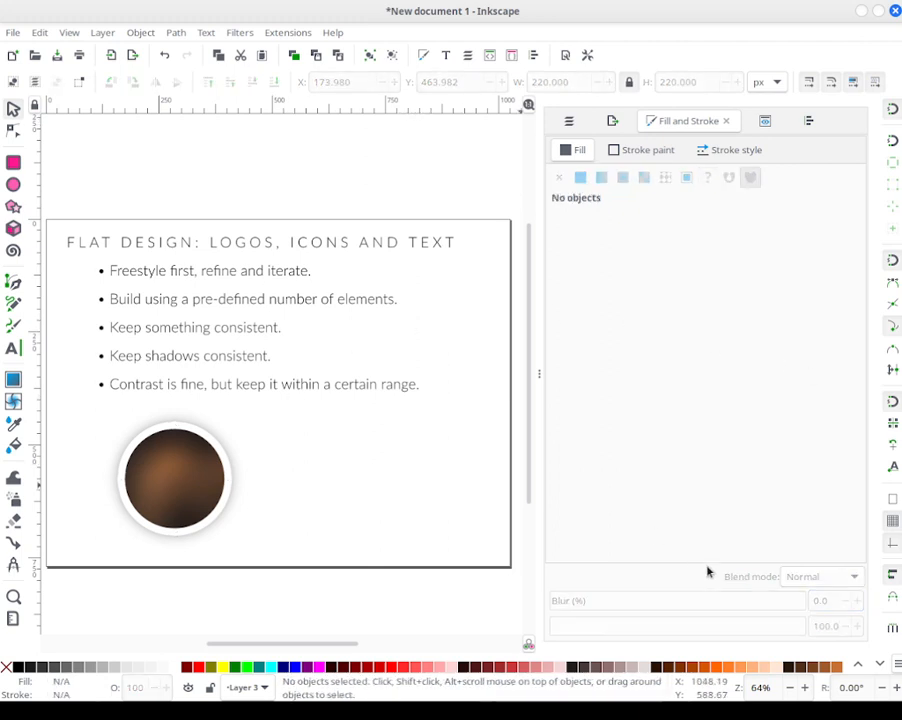
Step: Draw a small circle in the upper part of the clipped photo and set both its radii to 25 px
{"action": "right_click", "coordinate": [760, 688]}
{"action": "left_click", "coordinate": [792, 619]}
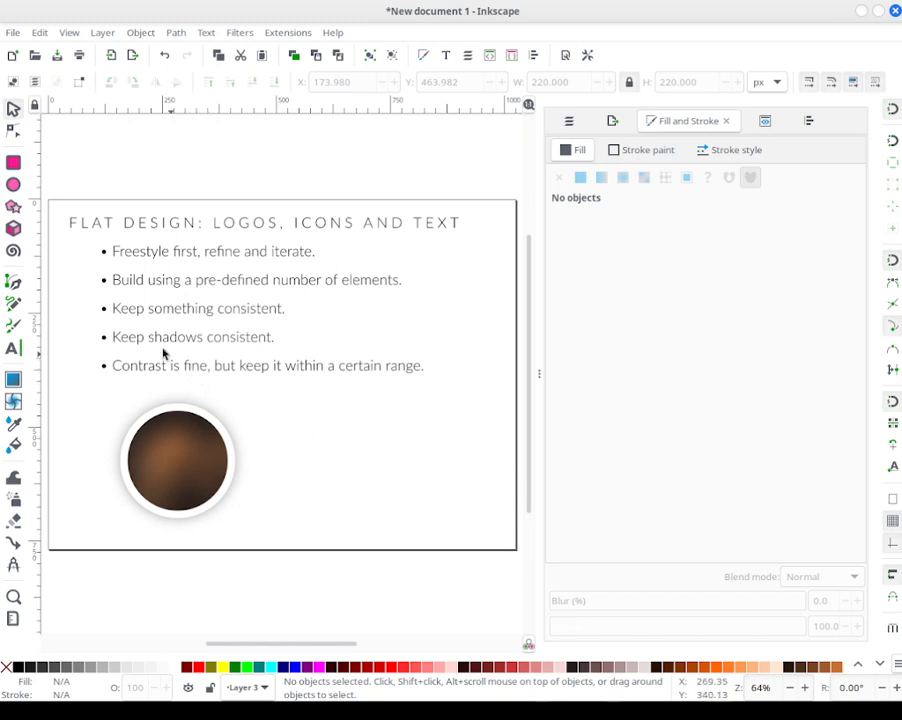
{"action": "left_click", "coordinate": [14, 186]}
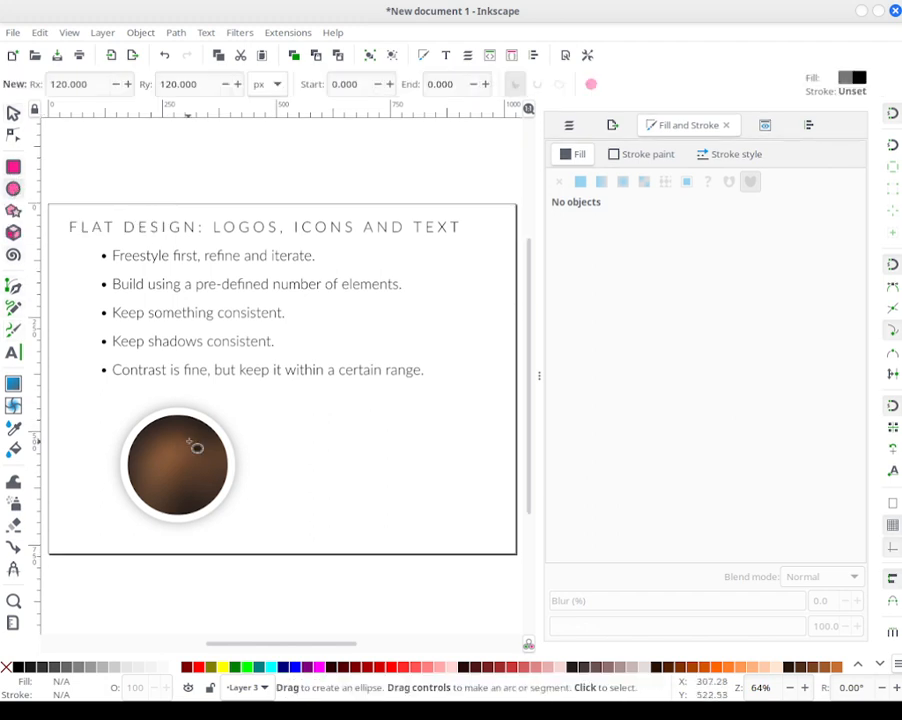
{"action": "left_click_drag", "start_coordinate": [174, 420], "coordinate": [204, 452]}
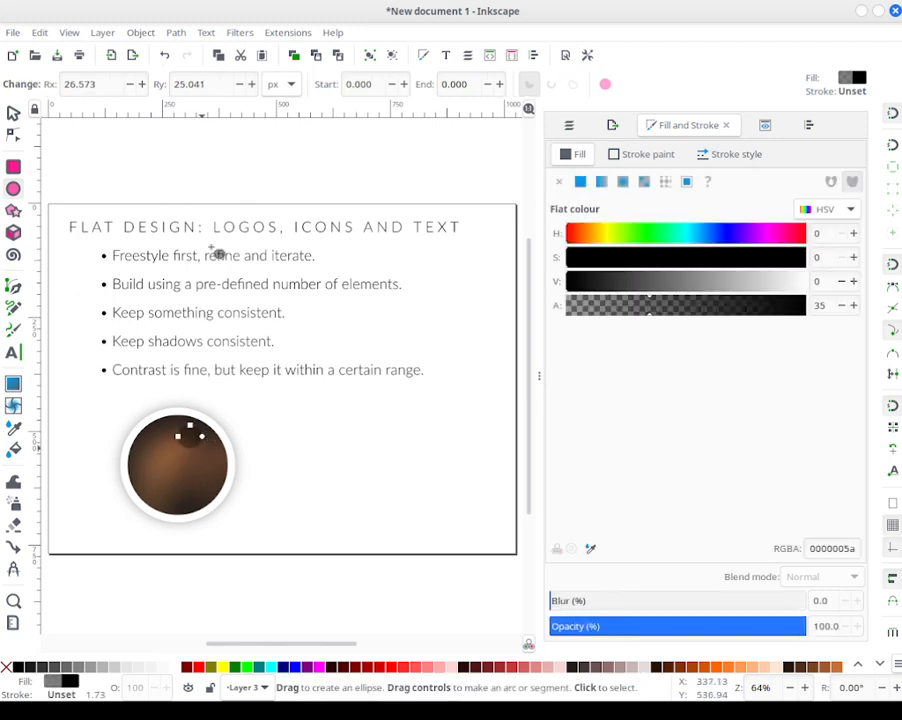
{"action": "double_click", "coordinate": [103, 92]}
{"action": "type", "text": "25"}
{"action": "key", "text": "Tab"}
{"action": "type", "text": "285"}
{"action": "key", "text": "Return"}
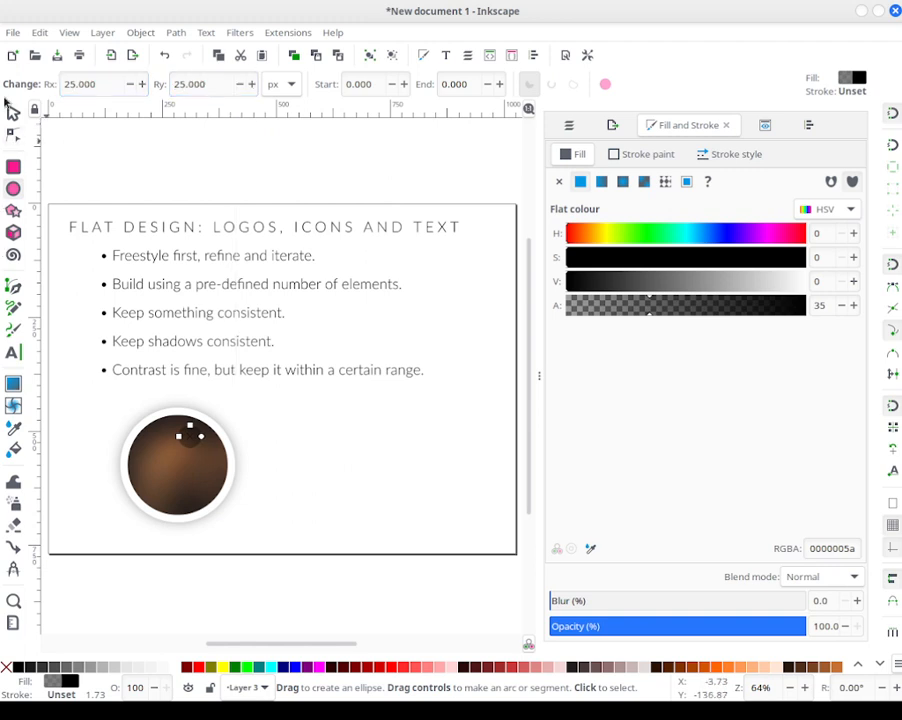
Step: Fill the small circle with opaque white (value 100, alpha 100) and shift it slightly right and down within the photo
{"action": "left_click", "coordinate": [13, 112]}
{"action": "left_click_drag", "start_coordinate": [654, 281], "coordinate": [849, 280]}
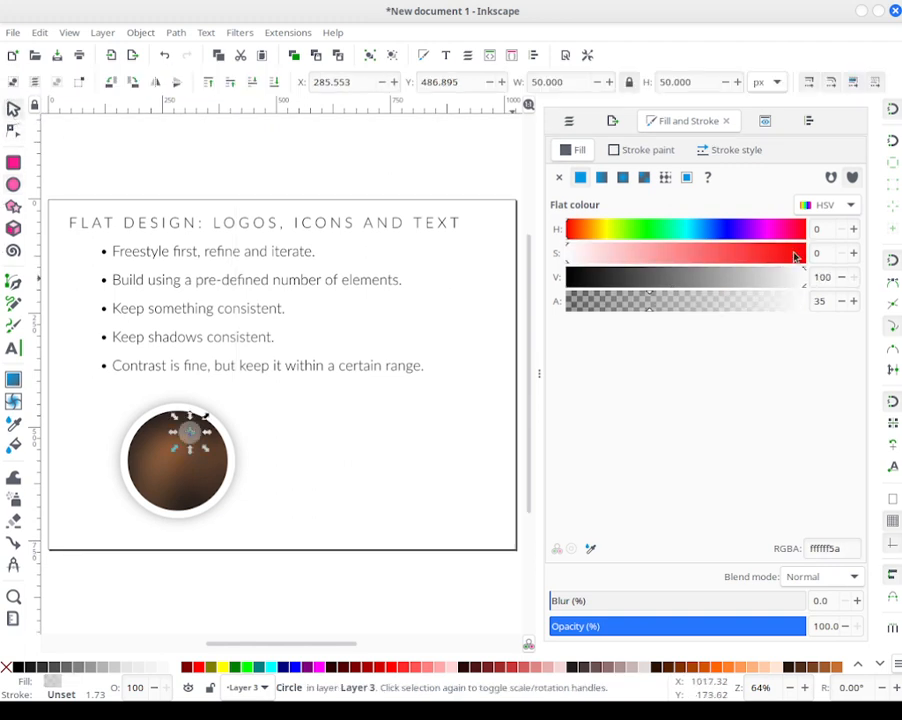
{"action": "left_click_drag", "start_coordinate": [678, 301], "coordinate": [810, 301]}
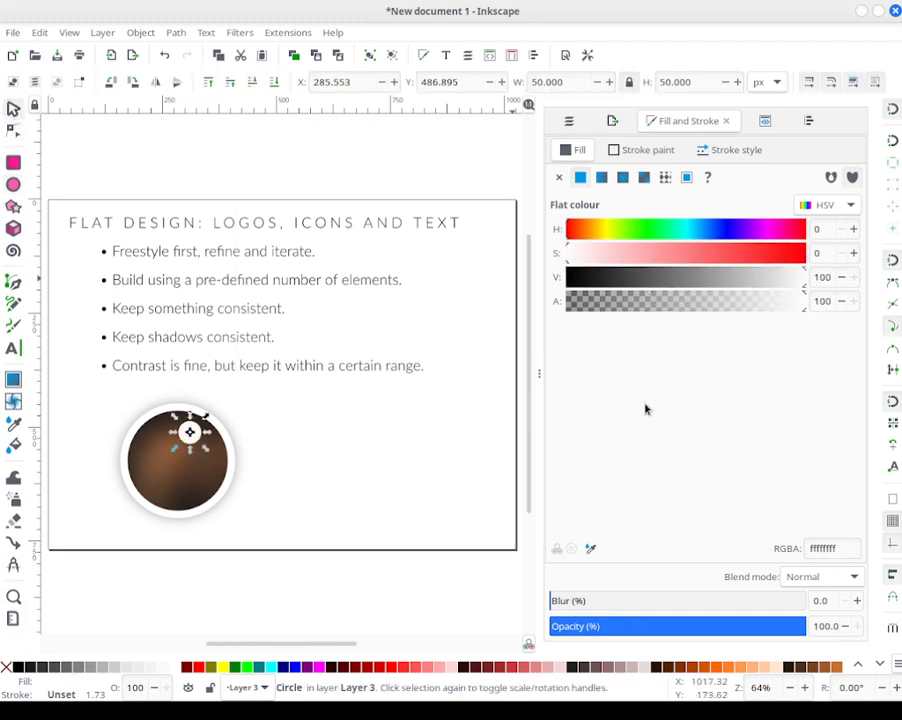
{"action": "left_click", "coordinate": [320, 434]}
{"action": "mouse_move", "coordinate": [182, 432]}
{"action": "left_mouse_down"}
{"action": "mouse_move", "coordinate": [205, 448]}
{"action": "mouse_move", "coordinate": [195, 433]}
{"action": "left_mouse_up"}
{"action": "left_click", "coordinate": [332, 404]}
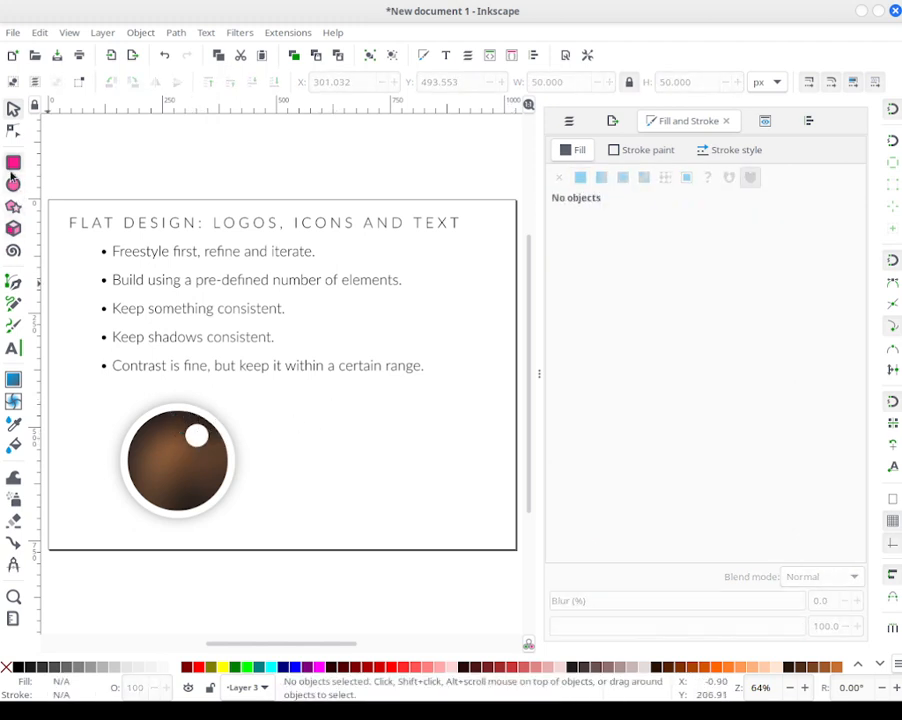
Step: Draw a white rectangle about 186 by 171 px over the lower part of the circular icon and convert it to a path
{"action": "left_click", "coordinate": [14, 163]}
{"action": "left_click_drag", "start_coordinate": [136, 452], "coordinate": [222, 530]}
{"action": "left_click", "coordinate": [13, 110]}
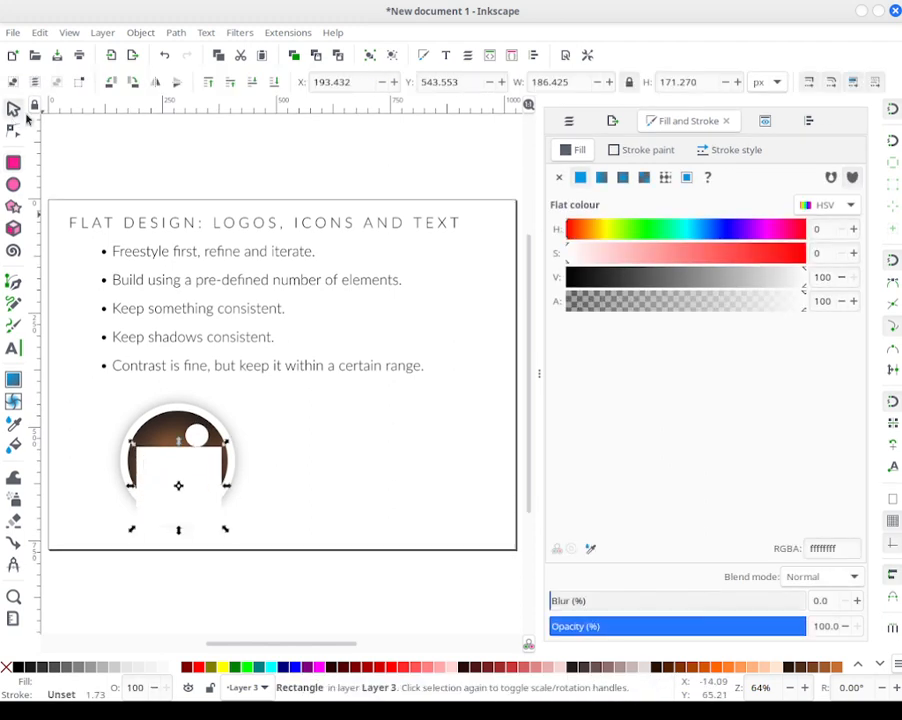
{"action": "left_click", "coordinate": [178, 33]}
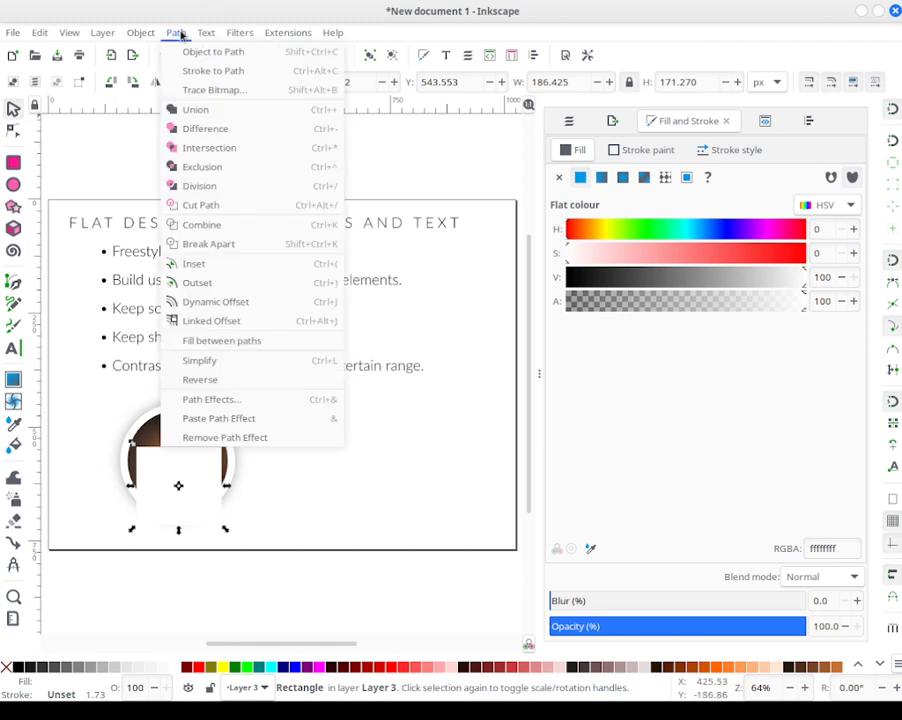
{"action": "left_click", "coordinate": [213, 51]}
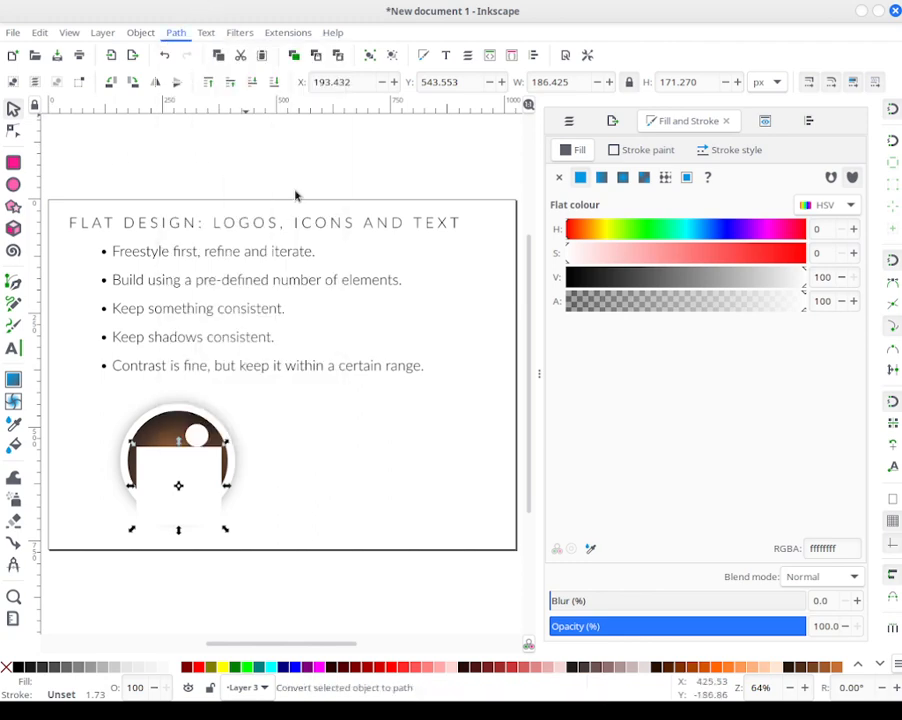
Step: Join the rectangle's two upper nodes into one to form a triangle, and deselect it
{"action": "left_click", "coordinate": [15, 130]}
{"action": "left_click_drag", "start_coordinate": [98, 443], "coordinate": [304, 460]}
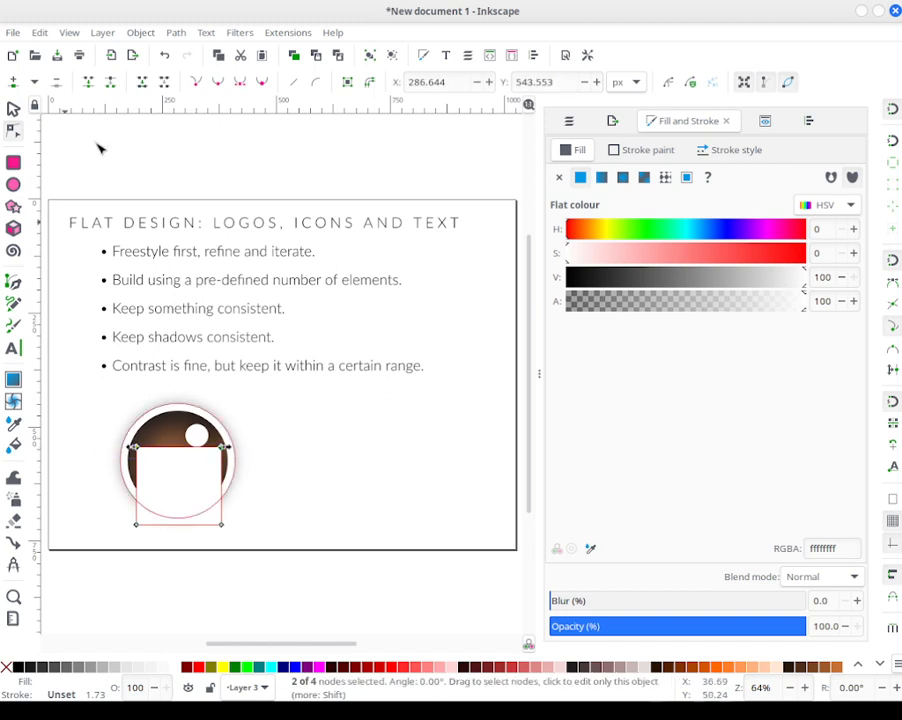
{"action": "left_click", "coordinate": [90, 82]}
{"action": "left_click_drag", "start_coordinate": [93, 498], "coordinate": [258, 540]}
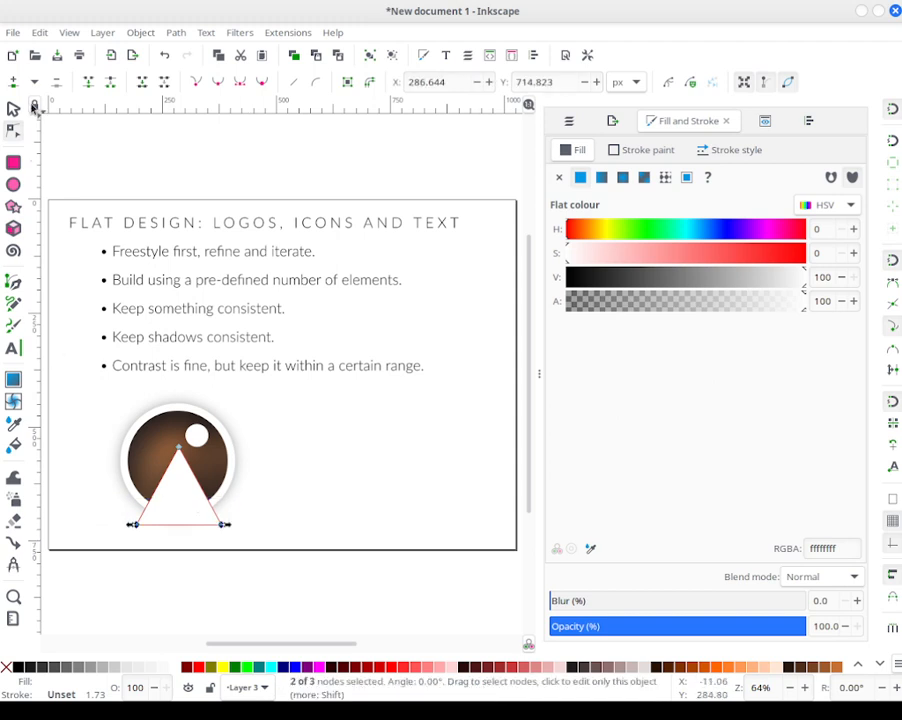
{"action": "left_click", "coordinate": [14, 109]}
{"action": "key", "text": "Escape"}
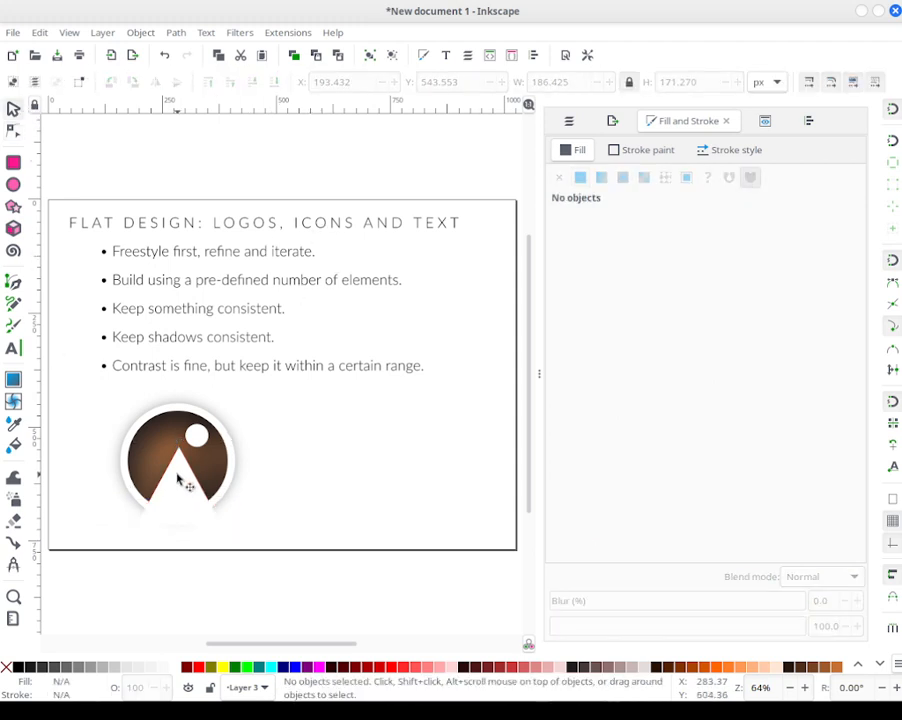
{"action": "left_click", "coordinate": [181, 33]}
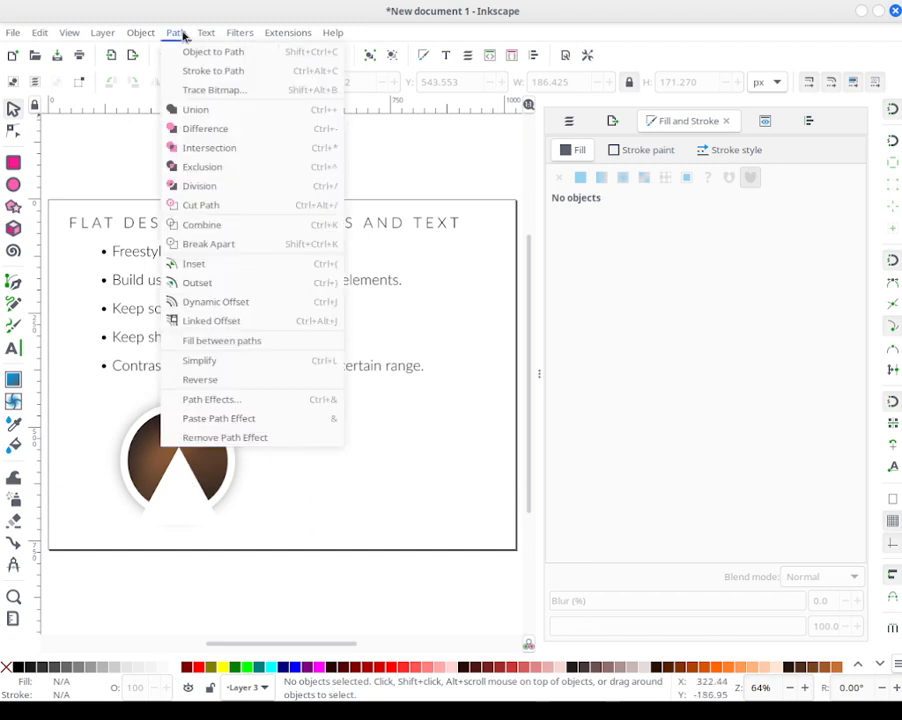
{"action": "left_click", "coordinate": [183, 36]}
{"action": "left_click", "coordinate": [190, 33]}
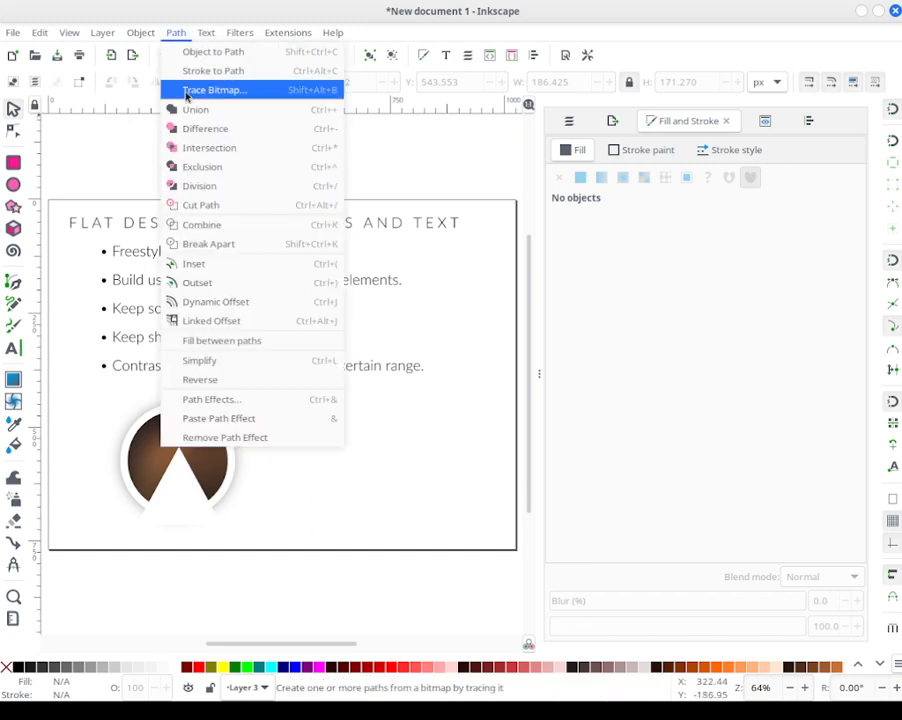
{"action": "left_click", "coordinate": [177, 32]}
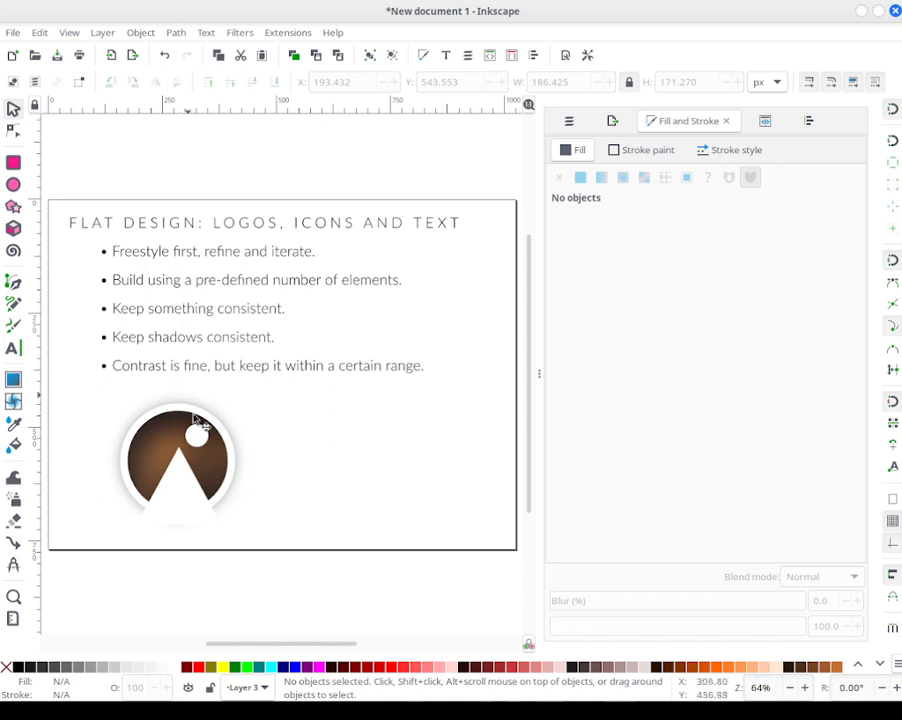
Step: Raise the white triangle's two base nodes to a Y position of about 643 px, near the photo's lower edge
{"action": "double_click", "coordinate": [190, 500]}
{"action": "left_click_drag", "start_coordinate": [85, 504], "coordinate": [274, 547]}
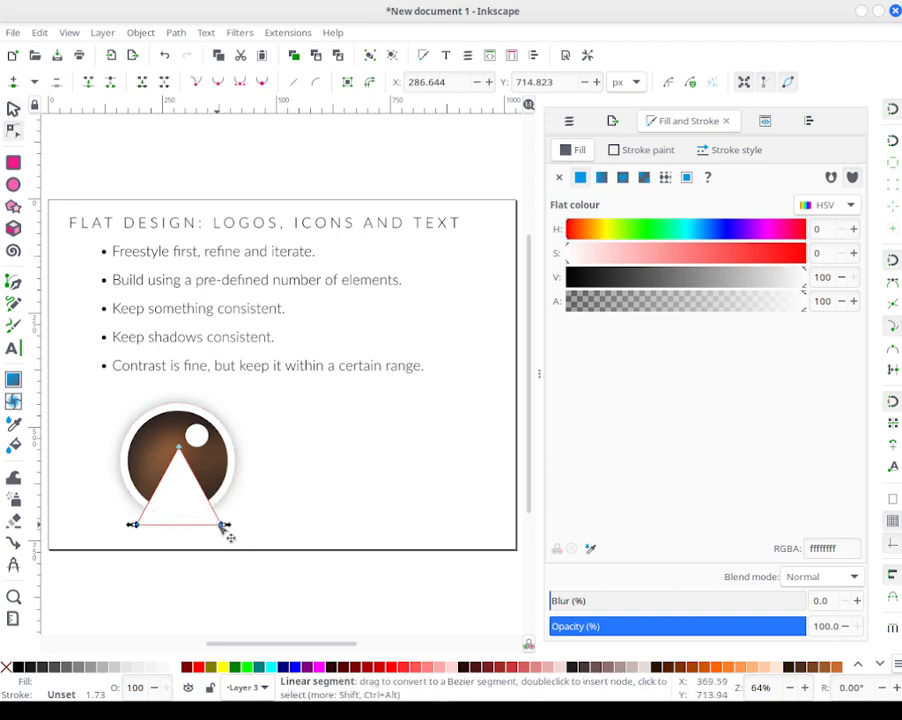
{"action": "key", "text": "Up"}
{"action": "key", "text": "Up"}
{"action": "key", "text": "Up"}
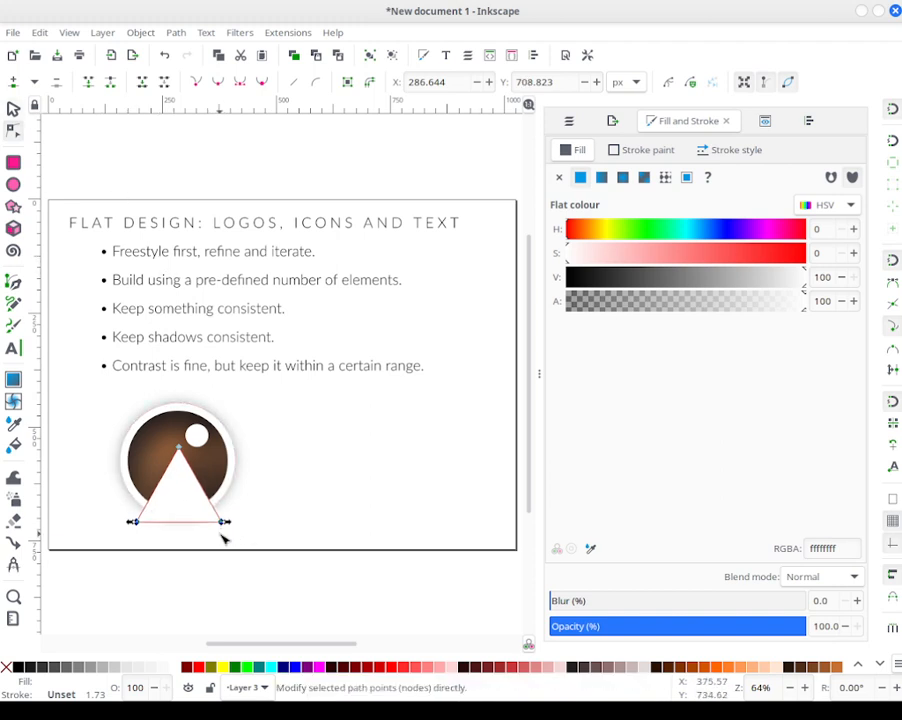
{"action": "key", "text": "Up"}
{"action": "key", "text": "Up"}
{"action": "key", "text": "Up"}
{"action": "key", "text": "Up"}
{"action": "key", "text": "Up"}
{"action": "key", "text": "Up"}
{"action": "key", "text": "Up"}
{"action": "key", "text": "Up"}
{"action": "key", "text": "Up"}
{"action": "key", "text": "Up"}
{"action": "key", "text": "Up"}
{"action": "key", "text": "Up"}
{"action": "key", "text": "Up"}
{"action": "key", "text": "Up"}
{"action": "key", "text": "Up"}
{"action": "key", "text": "Up"}
{"action": "key", "text": "Up"}
{"action": "key", "text": "Up"}
{"action": "key", "text": "Up"}
{"action": "key", "text": "Up"}
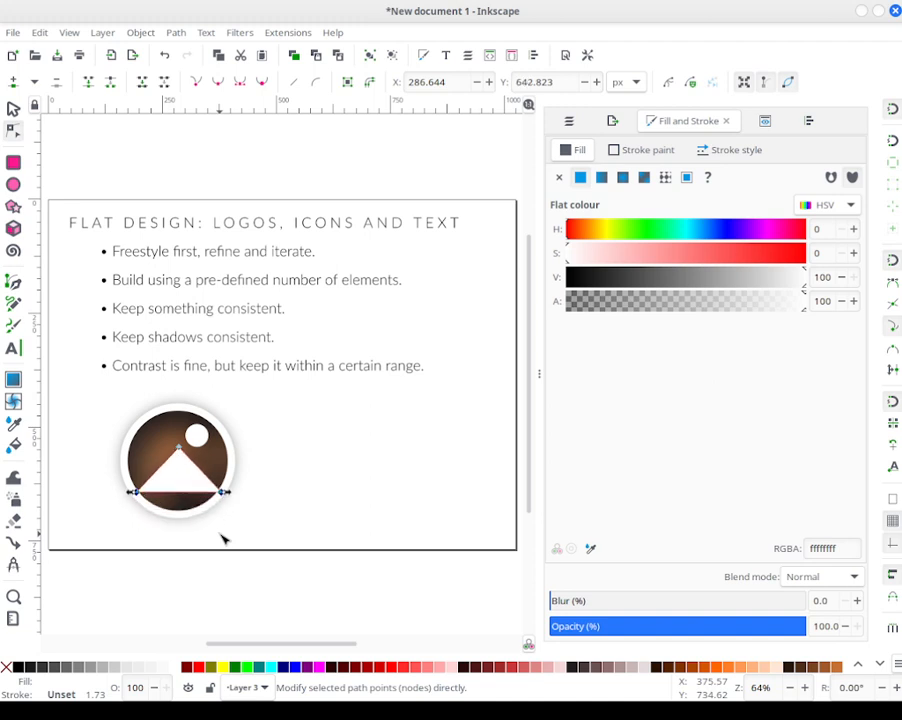
{"action": "key", "text": "Down"}
{"action": "key", "text": "Down"}
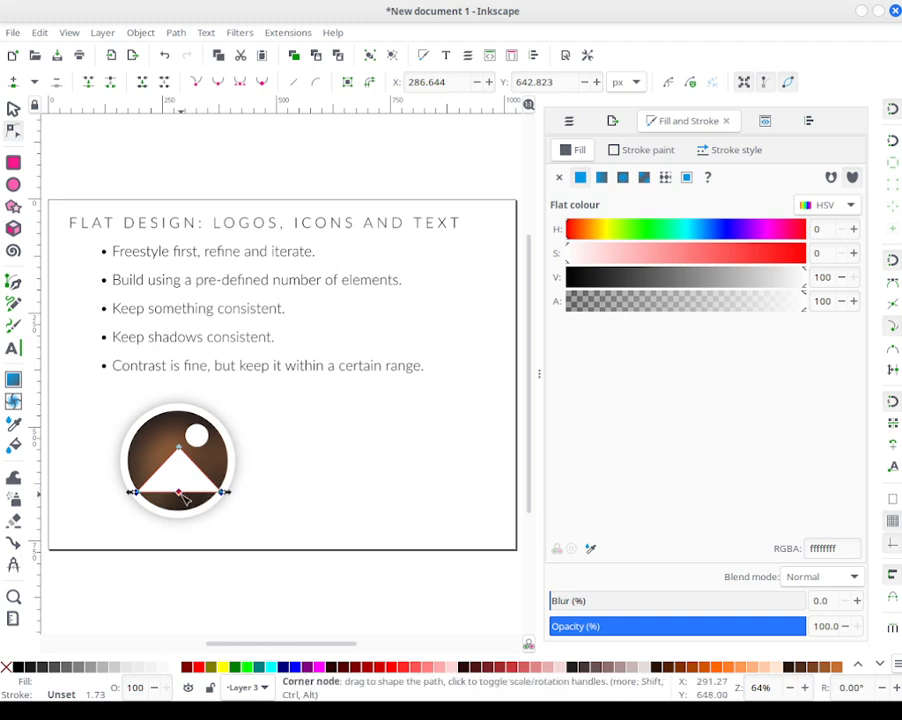
{"action": "key", "text": "Escape"}
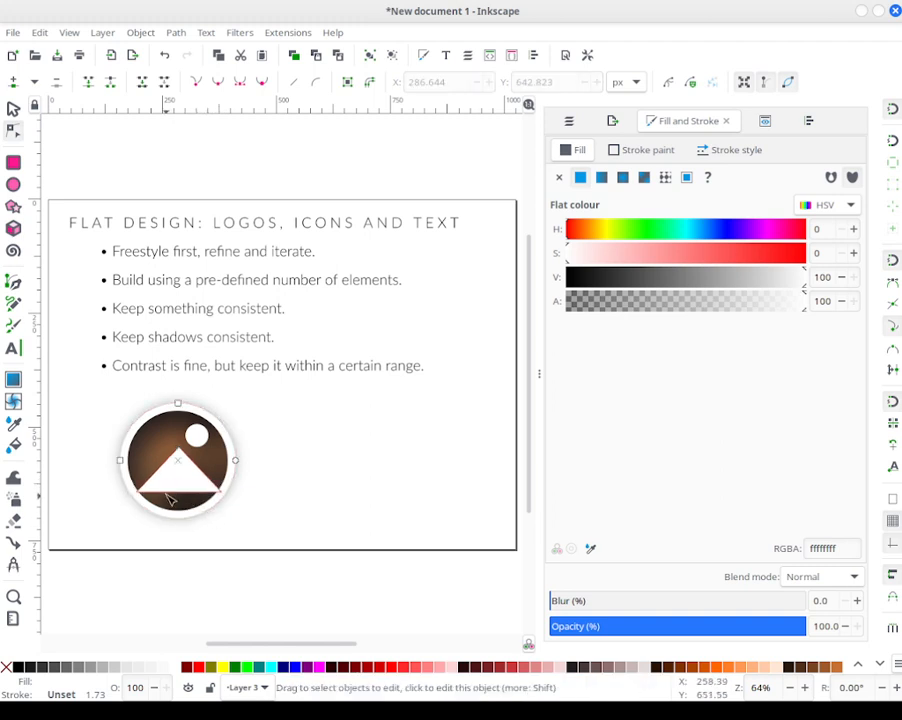
Step: Move the middle node of the triangle's base down to about Y 697 px and smooth it to follow the circle, then deselect the path
{"action": "left_click", "coordinate": [178, 491]}
{"action": "key", "text": "Down"}
{"action": "key", "text": "Down"}
{"action": "key", "text": "Down"}
{"action": "key", "text": "Down"}
{"action": "key", "text": "Down"}
{"action": "key", "text": "Down"}
{"action": "key", "text": "Down"}
{"action": "key", "text": "Down"}
{"action": "key", "text": "Down"}
{"action": "key", "text": "Down"}
{"action": "key", "text": "Down"}
{"action": "key", "text": "Down"}
{"action": "key", "text": "Down"}
{"action": "key", "text": "Down"}
{"action": "key", "text": "Down"}
{"action": "key", "text": "Down"}
{"action": "key", "text": "Down"}
{"action": "key", "text": "Down"}
{"action": "key", "text": "Down"}
{"action": "key", "text": "Down"}
{"action": "key", "text": "Down"}
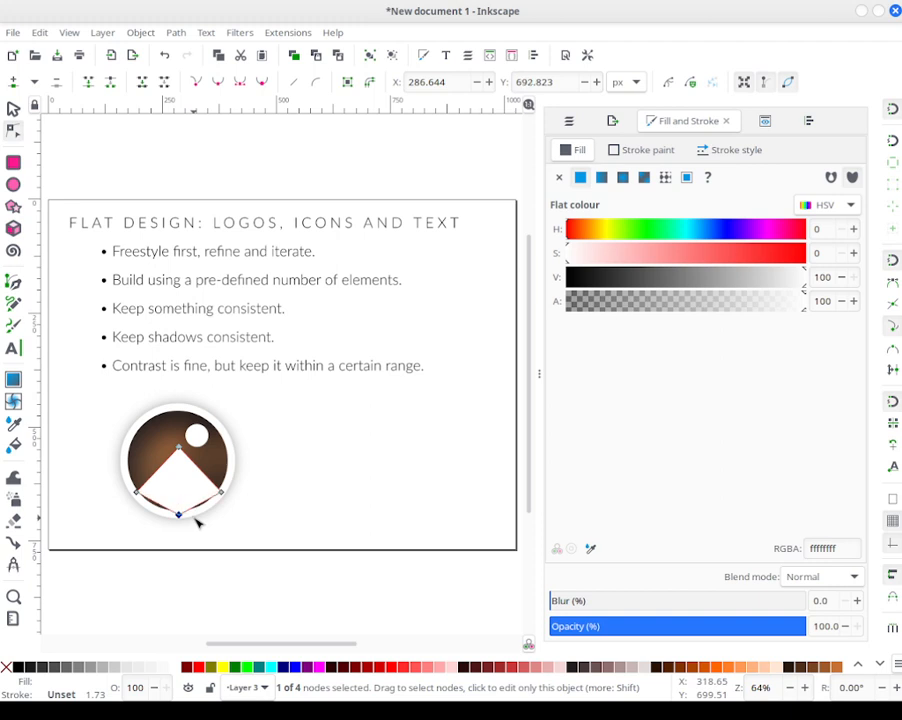
{"action": "key", "text": "Down"}
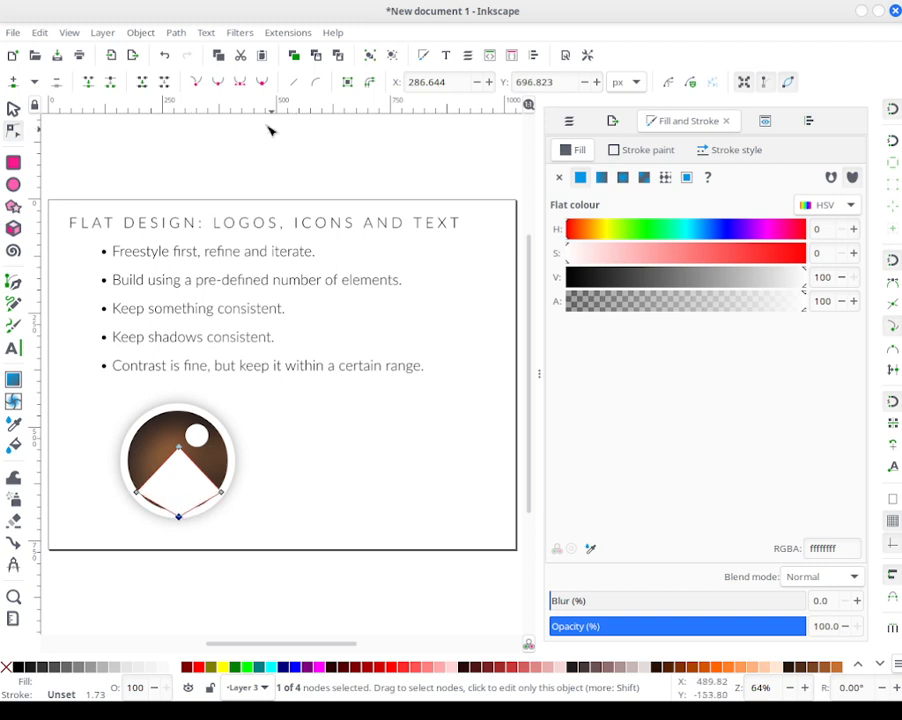
{"action": "left_click", "coordinate": [322, 474]}
{"action": "left_click", "coordinate": [321, 473]}
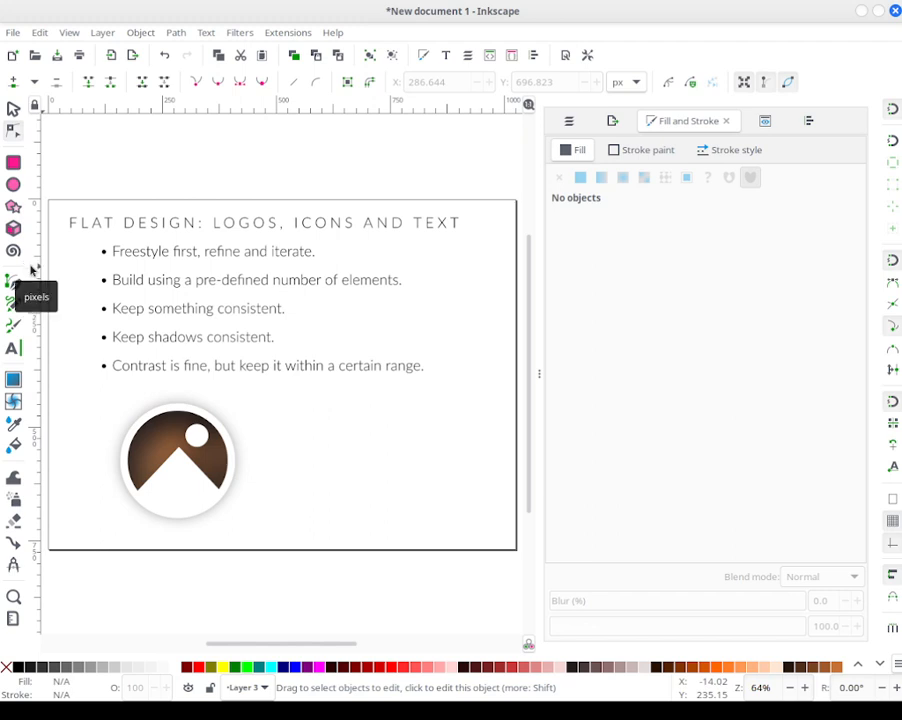
Step: Draw a white rectangle about 206 by 69 px across the photo's lower half and convert it to a path
{"action": "left_click", "coordinate": [13, 162]}
{"action": "mouse_move", "coordinate": [127, 463]}
{"action": "left_mouse_down"}
{"action": "mouse_move", "coordinate": [230, 493]}
{"action": "mouse_move", "coordinate": [221, 496]}
{"action": "left_mouse_up"}
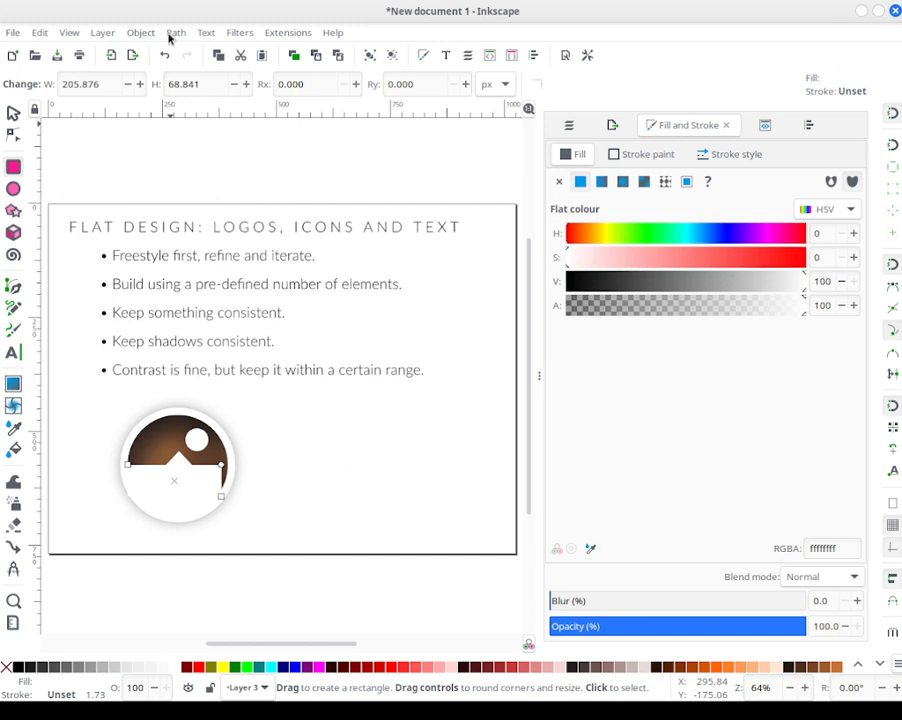
{"action": "left_click", "coordinate": [174, 33]}
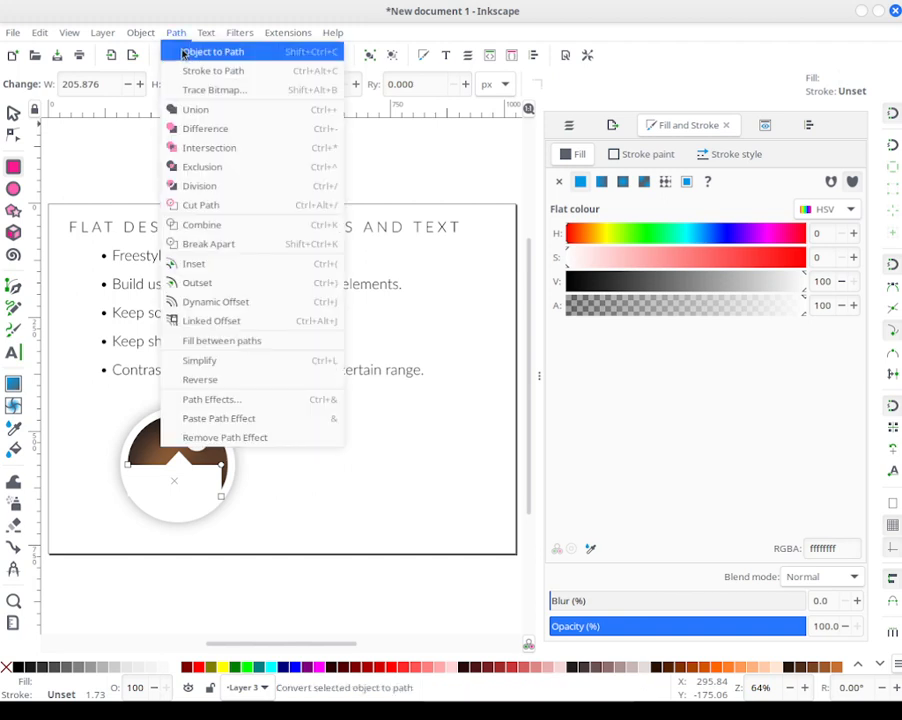
{"action": "left_click", "coordinate": [178, 51]}
{"action": "left_click", "coordinate": [12, 111]}
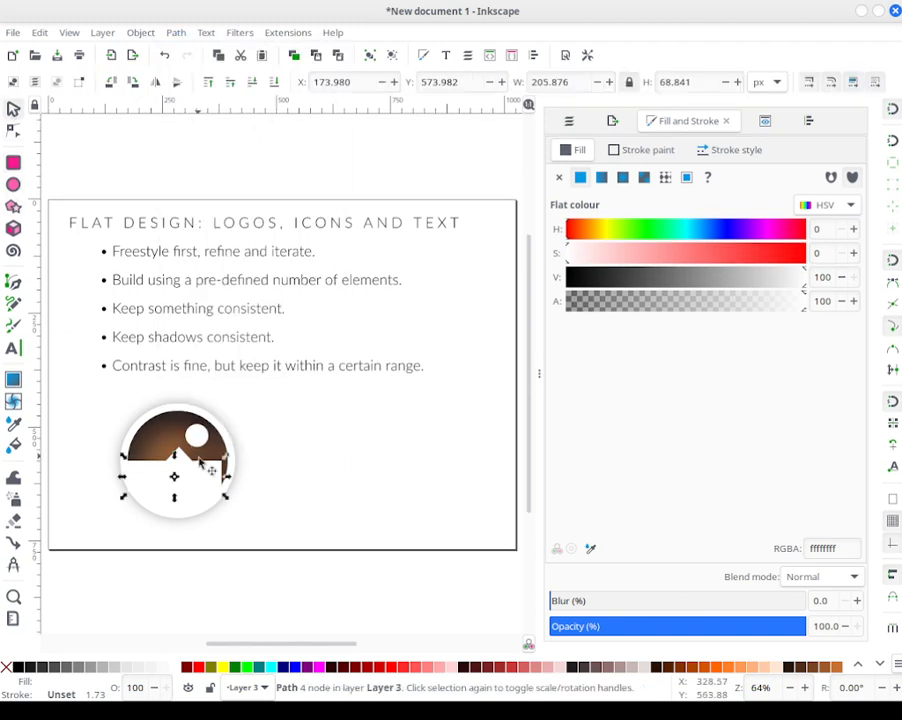
Step: Shape the rectangle path to the photo's outline by widening its right side, narrowing the two lower nodes and smoothing them
{"action": "left_click", "coordinate": [12, 131]}
{"action": "left_click_drag", "start_coordinate": [219, 458], "coordinate": [239, 509]}
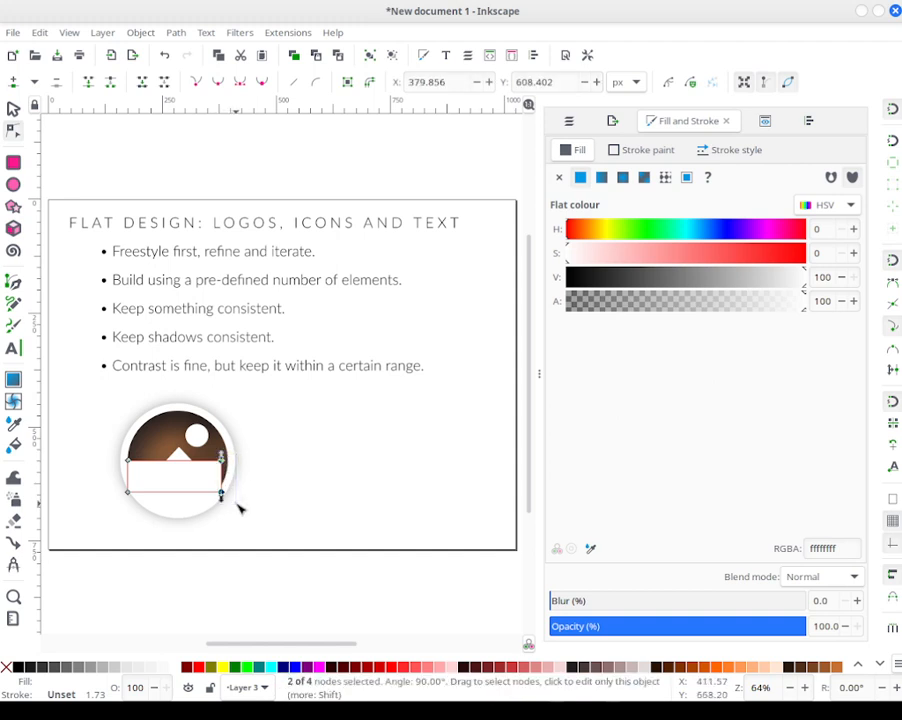
{"action": "key", "text": "Right"}
{"action": "key", "text": "Right"}
{"action": "key", "text": "Right"}
{"action": "key", "text": "Right"}
{"action": "left_click_drag", "start_coordinate": [260, 508], "coordinate": [68, 484]}
{"action": "mouse_move", "coordinate": [234, 494]}
{"action": "left_mouse_down"}
{"action": "mouse_move", "coordinate": [222, 492]}
{"action": "mouse_move", "coordinate": [236, 492]}
{"action": "left_mouse_up"}
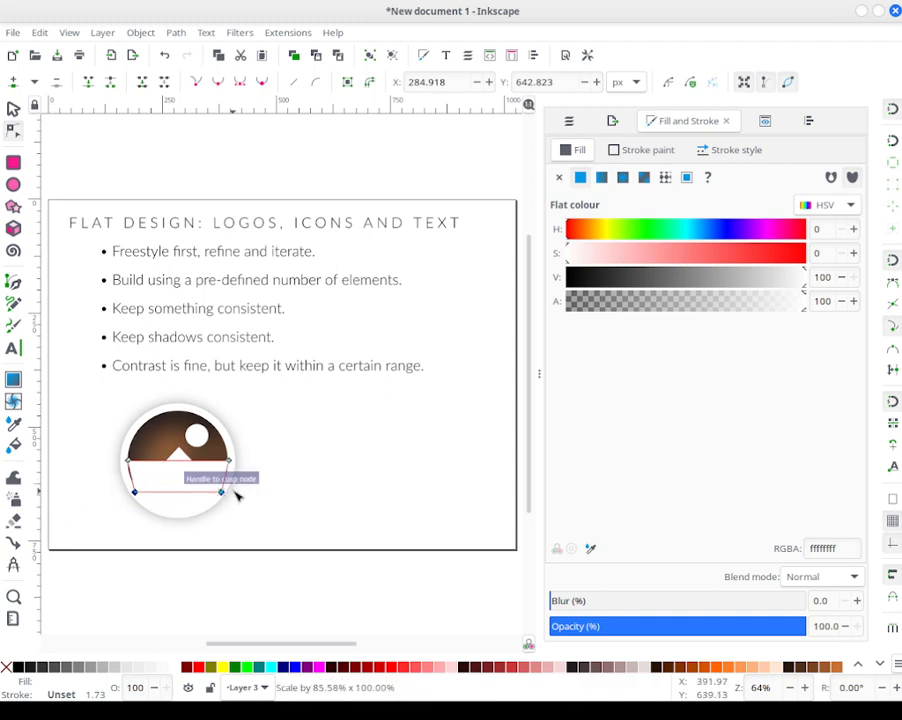
{"action": "left_click", "coordinate": [393, 387]}
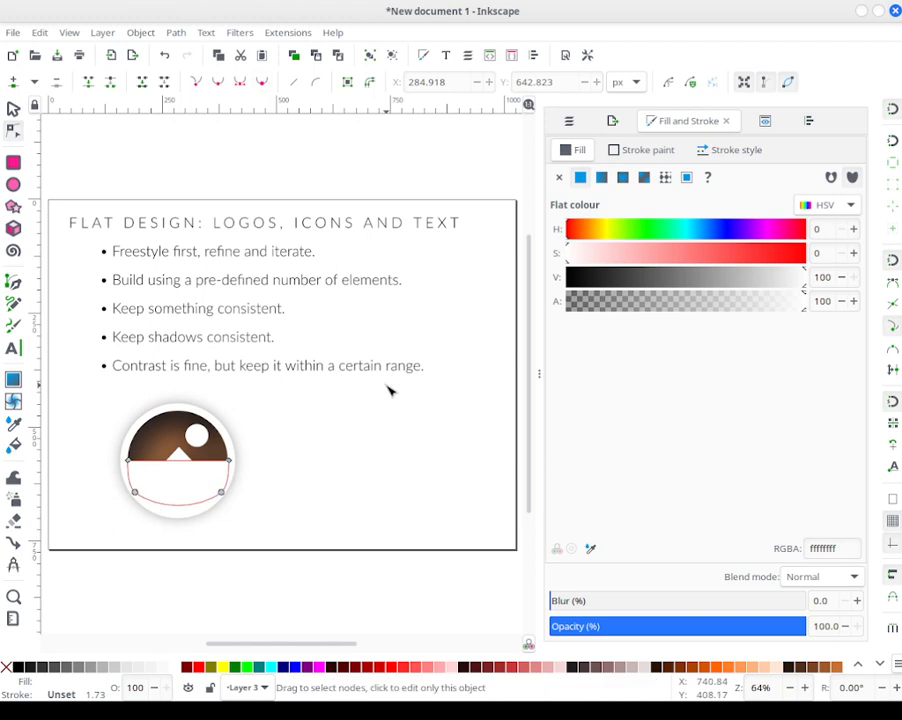
{"action": "left_click", "coordinate": [307, 437]}
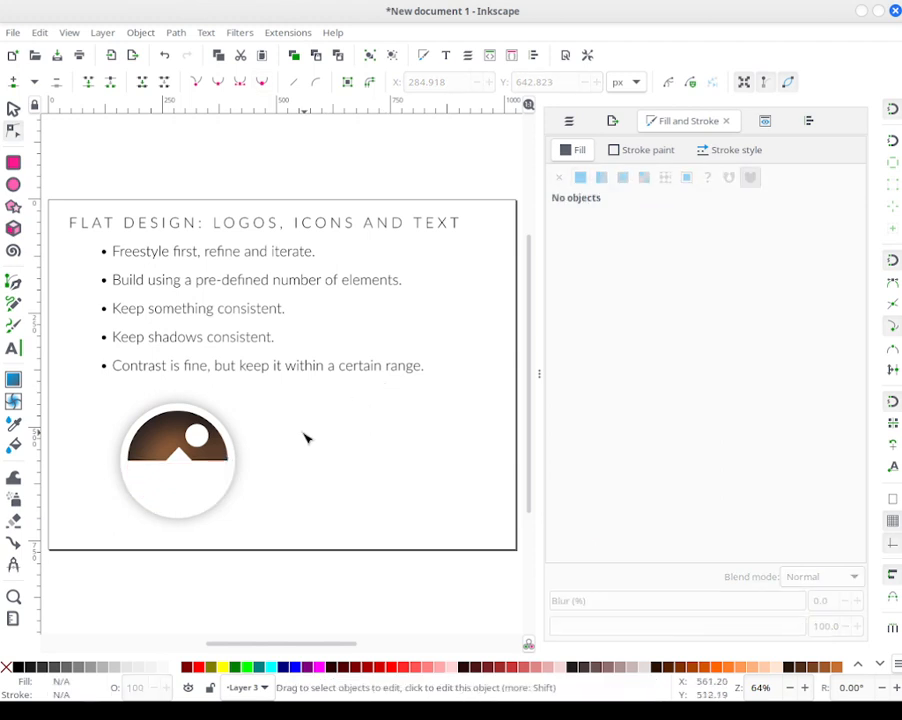
Step: Fill the curved shape across the photo's lower half with opaque grey at value 33
{"action": "left_click", "coordinate": [13, 108]}
{"action": "left_click", "coordinate": [218, 462]}
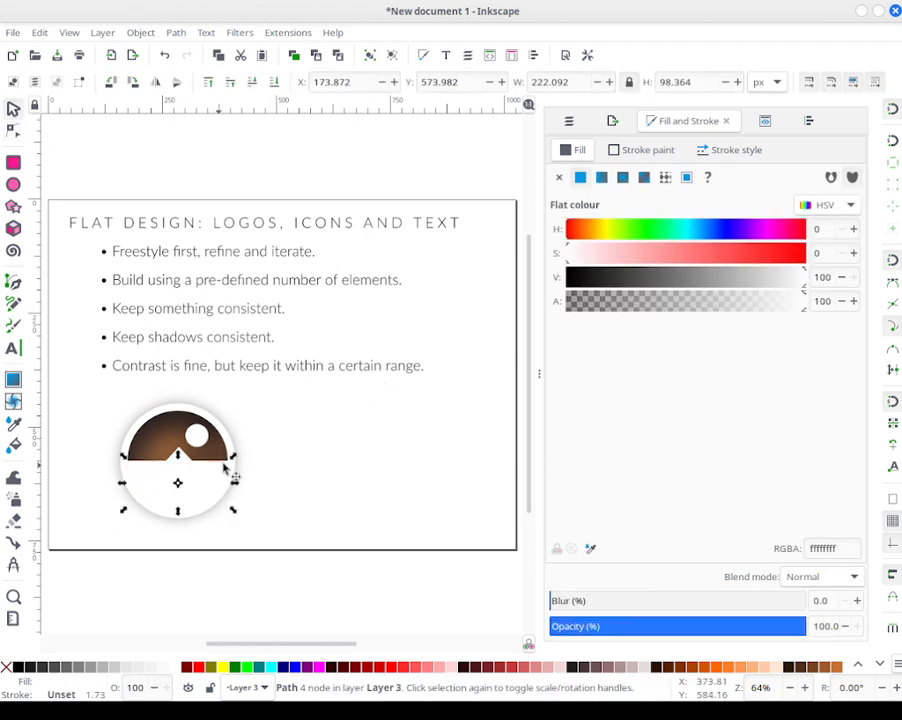
{"action": "left_click", "coordinate": [645, 282]}
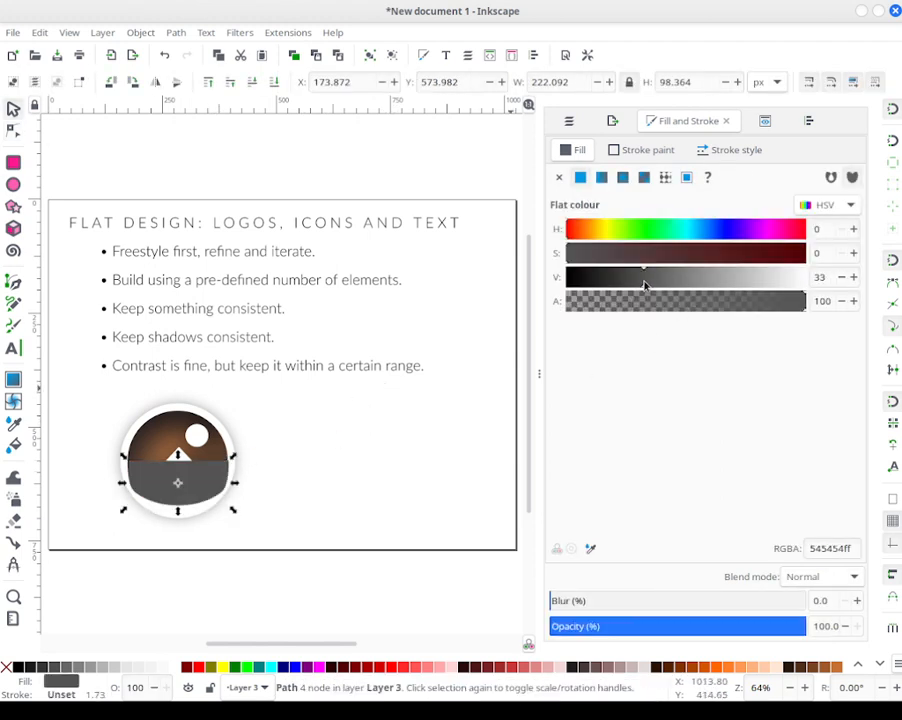
Step: Stack the grey shape between the photo and the white mountain and widen it to about 250 px
{"action": "left_click", "coordinate": [257, 84]}
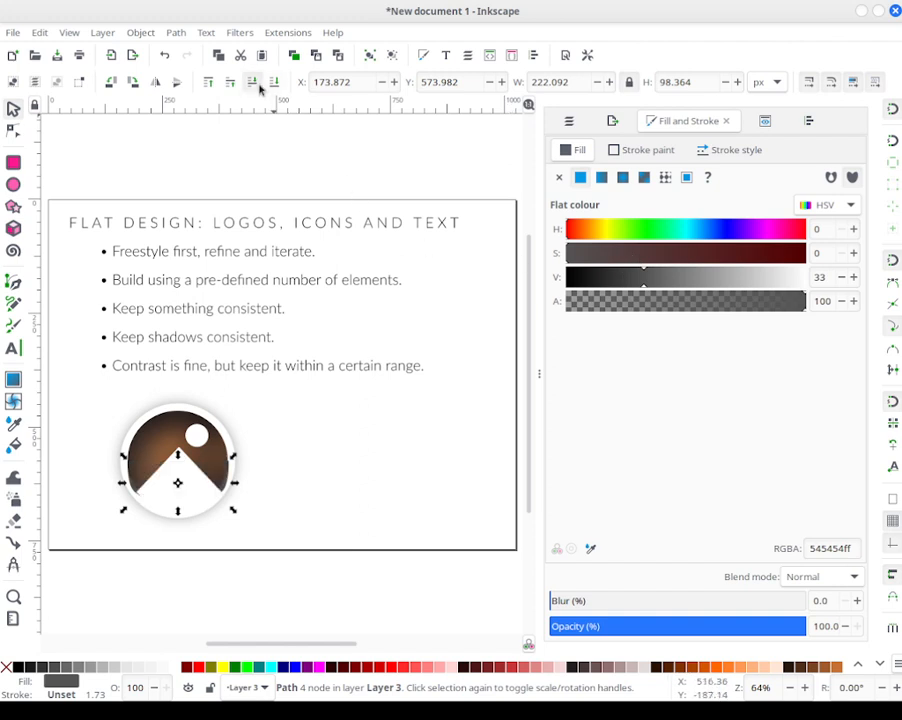
{"action": "left_click", "coordinate": [241, 465]}
{"action": "left_click", "coordinate": [232, 470]}
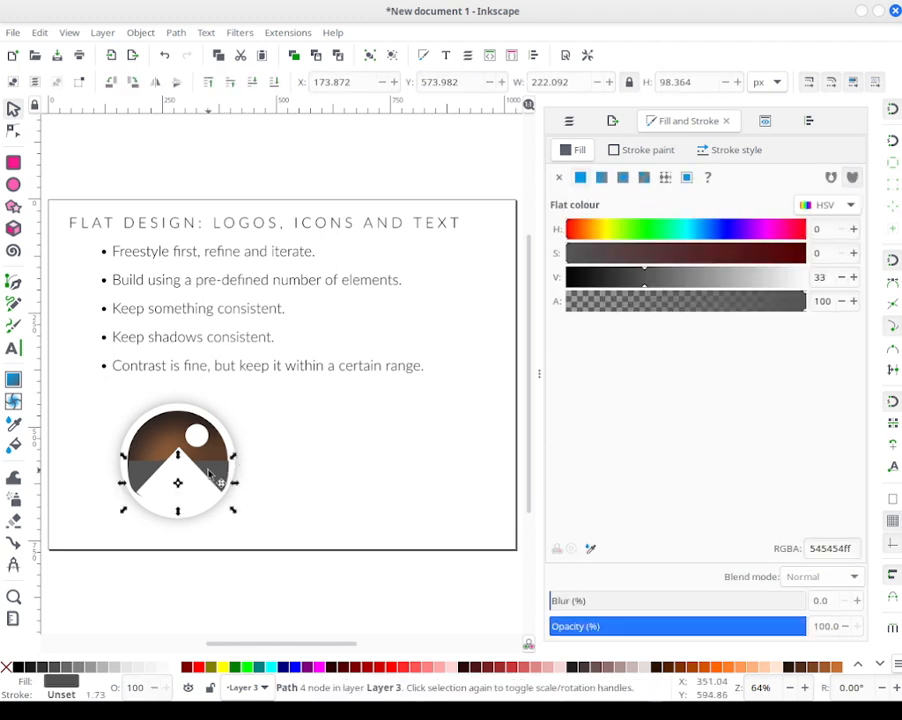
{"action": "left_click_drag", "start_coordinate": [236, 485], "coordinate": [244, 483]}
Step: Duplicate the clipped photo, release the copy's clip and delete the unclipped image so only its clip circle remains
{"action": "left_click", "coordinate": [216, 456]}
{"action": "right_click", "coordinate": [218, 456]}
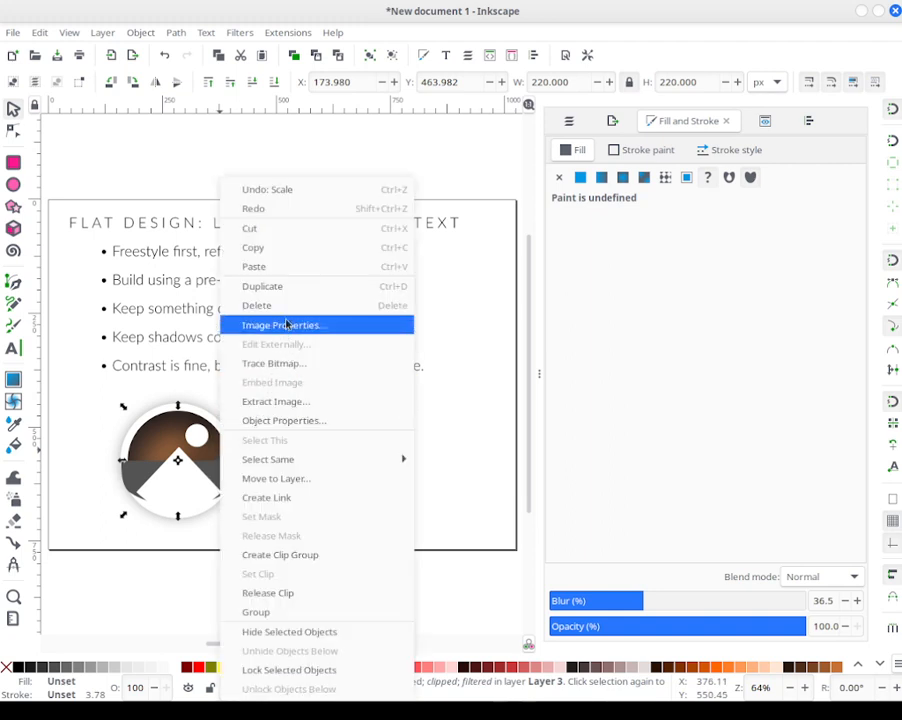
{"action": "left_click", "coordinate": [289, 286]}
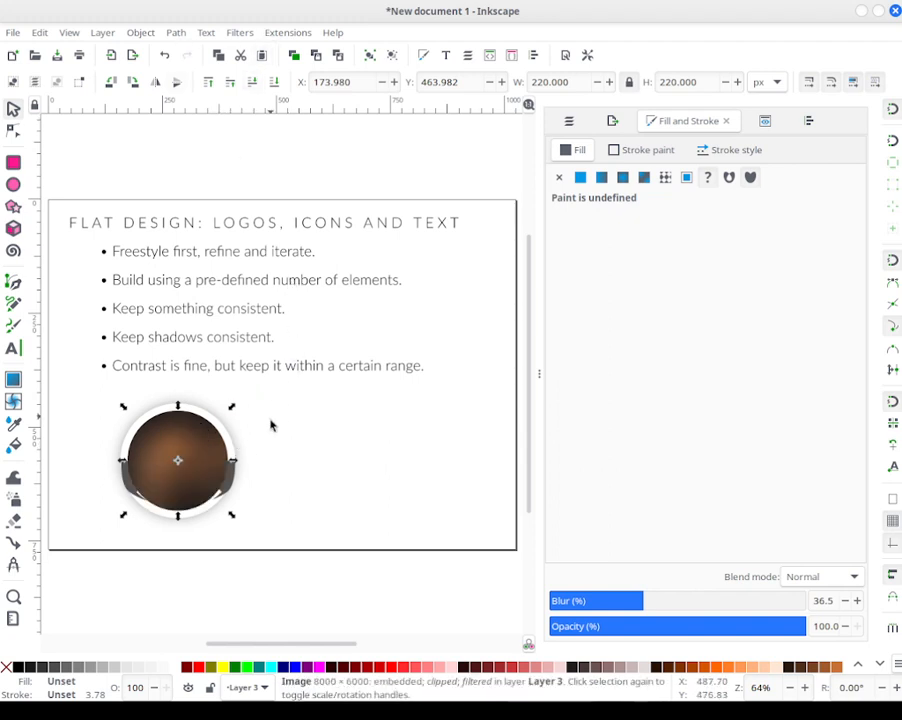
{"action": "right_click", "coordinate": [214, 456]}
{"action": "left_click", "coordinate": [290, 592]}
{"action": "left_click", "coordinate": [356, 452]}
{"action": "left_click", "coordinate": [270, 432]}
{"action": "key", "text": "Delete"}
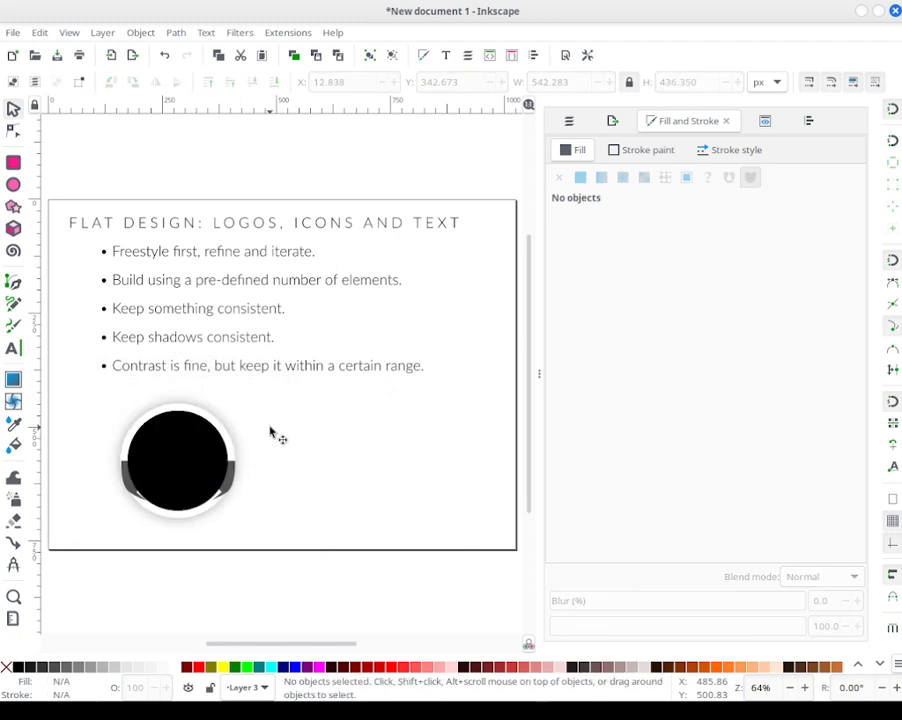
Step: Intersect the black circle with the grey shape to trim the shape to the photo's outline, and deselect it
{"action": "left_click", "coordinate": [212, 444]}
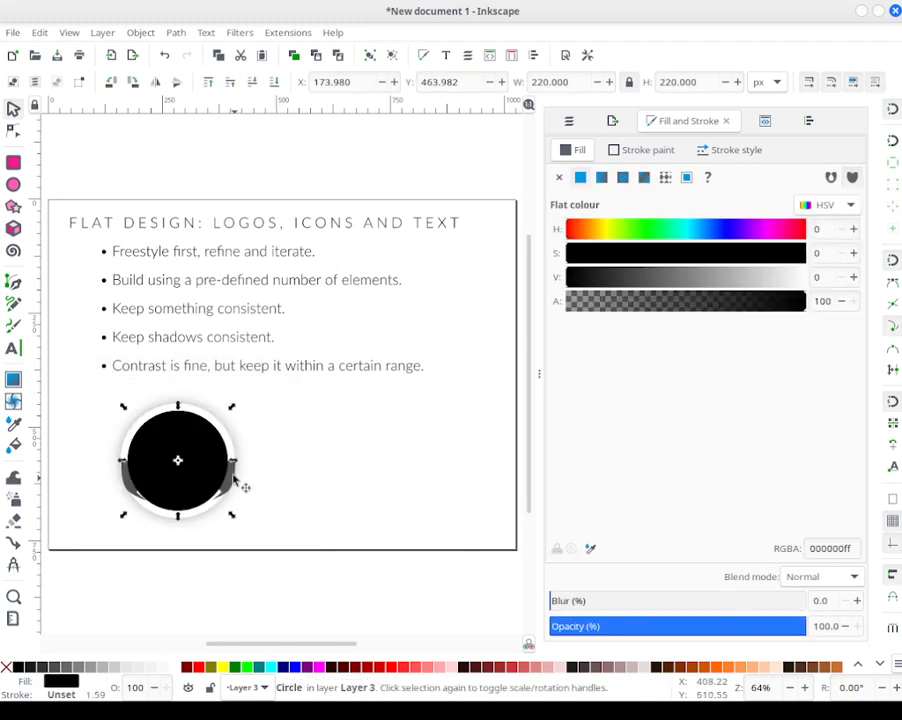
{"action": "left_click", "coordinate": [236, 478], "text": "shift"}
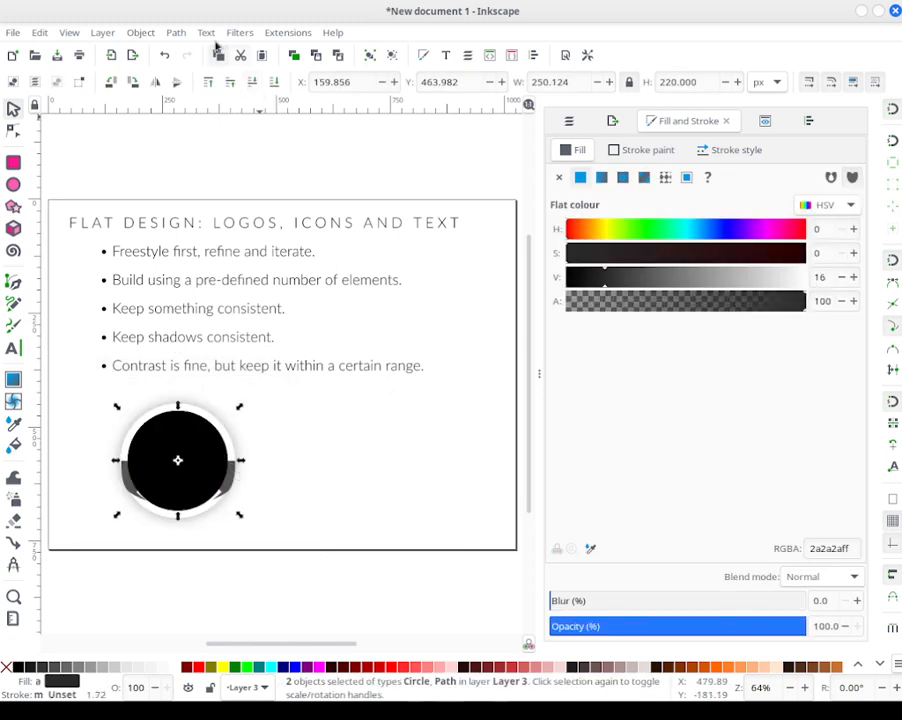
{"action": "left_click", "coordinate": [172, 32]}
{"action": "left_click", "coordinate": [209, 148]}
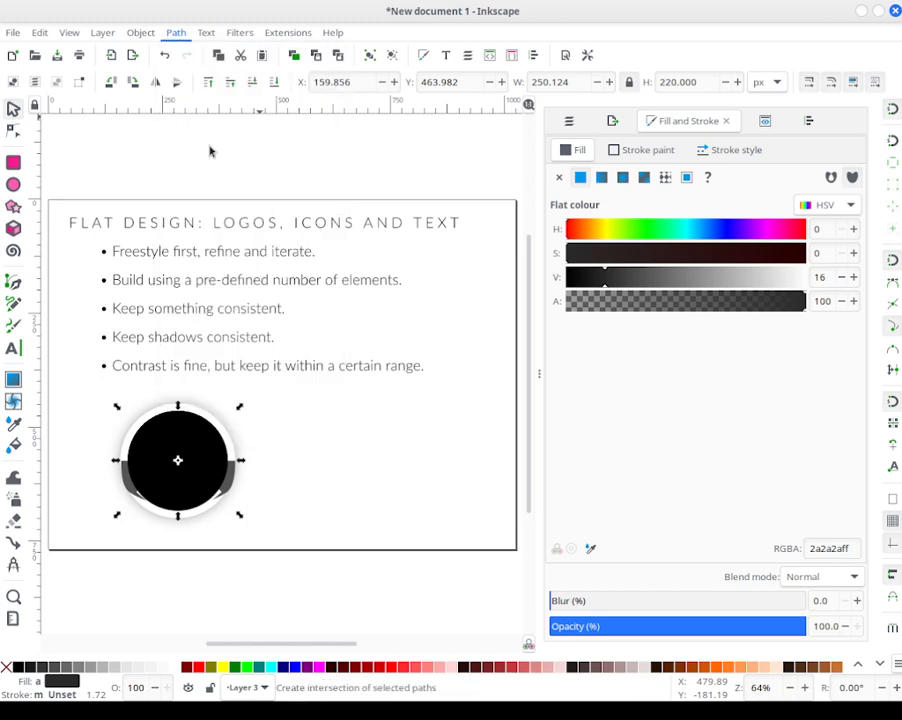
{"action": "left_click", "coordinate": [287, 468]}
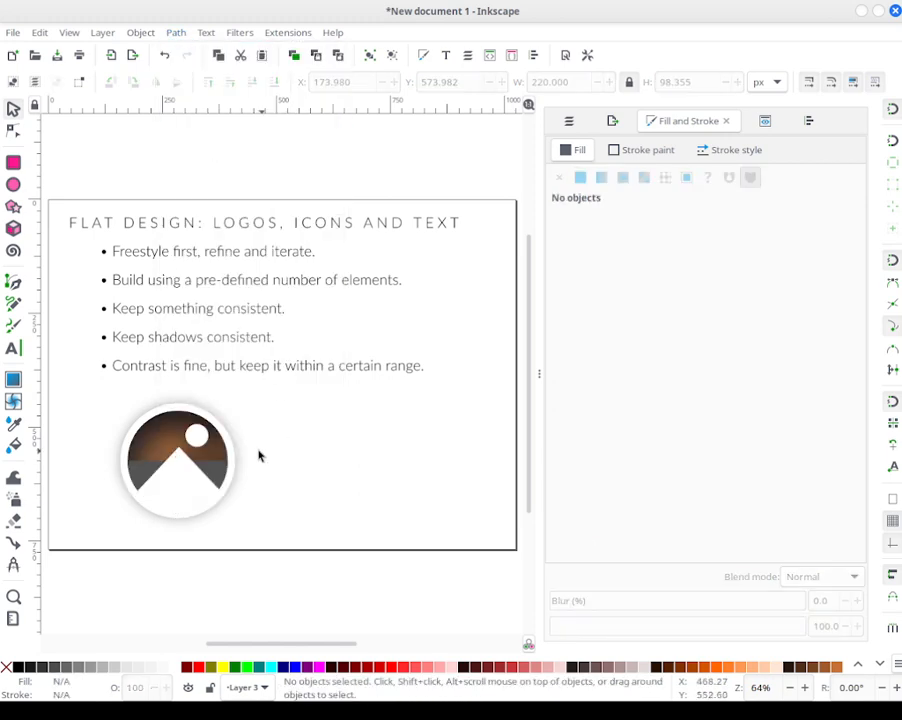
Step: Darken the trimmed grey shape's fill to a value slightly below 20 and deselect it
{"action": "left_click", "coordinate": [225, 479]}
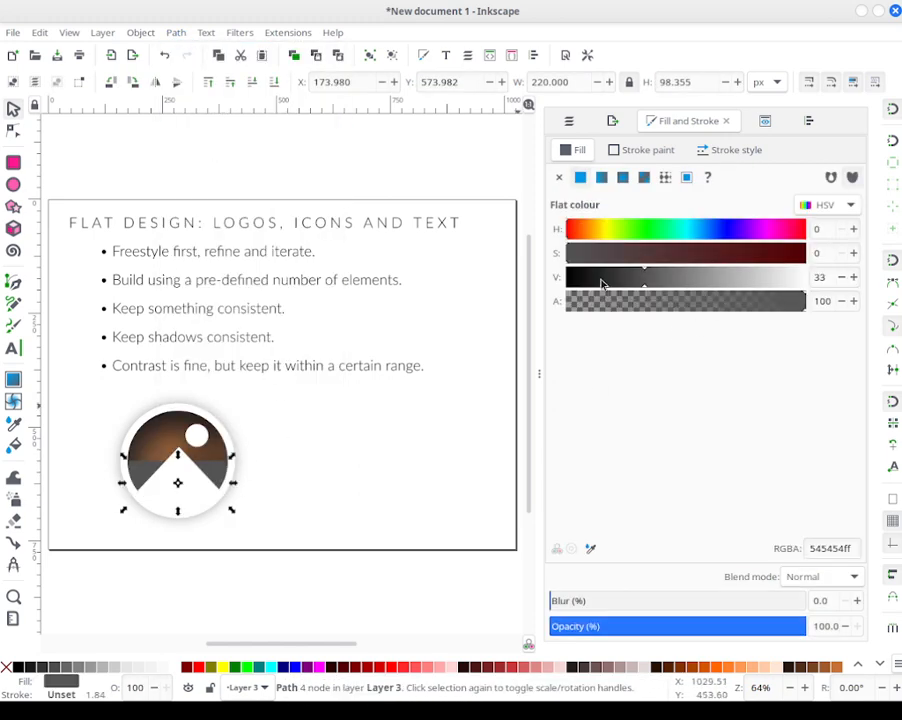
{"action": "left_click", "coordinate": [613, 279]}
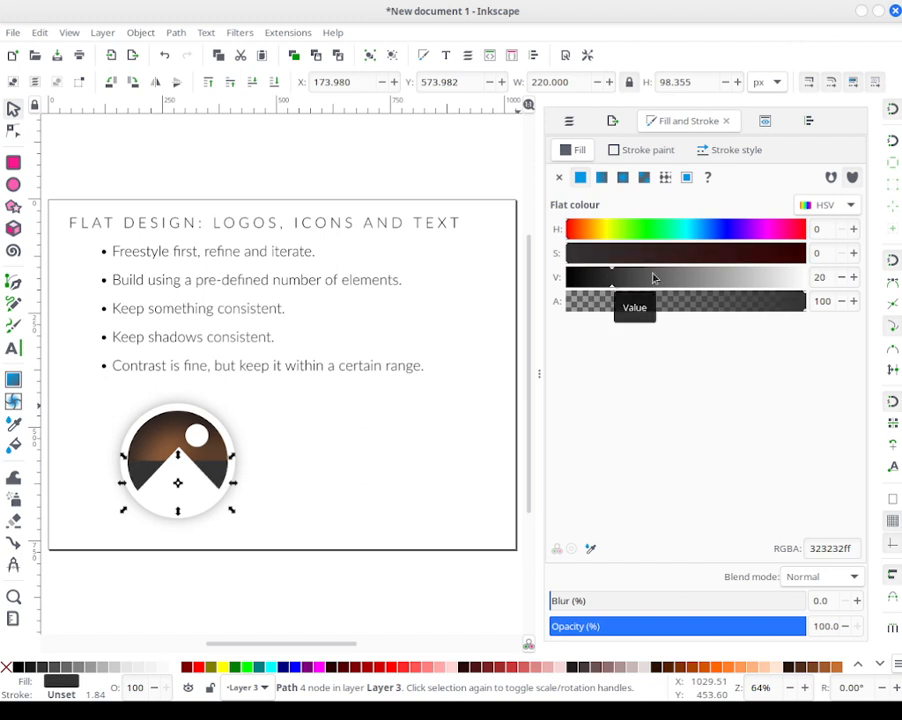
{"action": "left_click", "coordinate": [841, 278]}
{"action": "left_click", "coordinate": [841, 278]}
{"action": "left_click", "coordinate": [841, 278]}
{"action": "left_click", "coordinate": [853, 278]}
{"action": "left_click", "coordinate": [373, 472]}
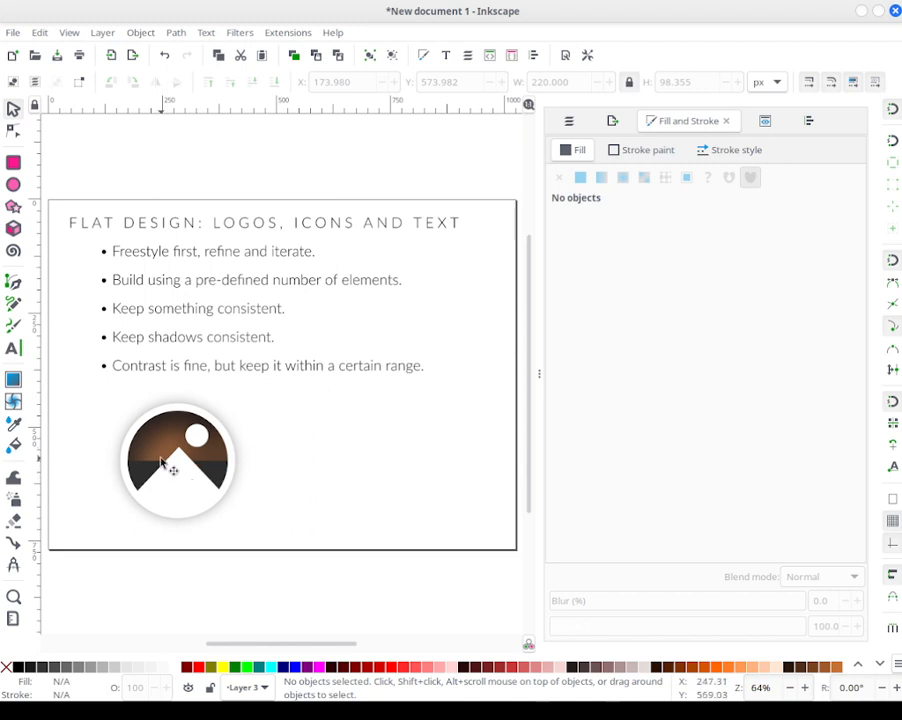
Step: Group the icon's six objects and place a duplicate of the group beside the original at about X 448 px
{"action": "left_click_drag", "start_coordinate": [303, 594], "coordinate": [66, 376]}
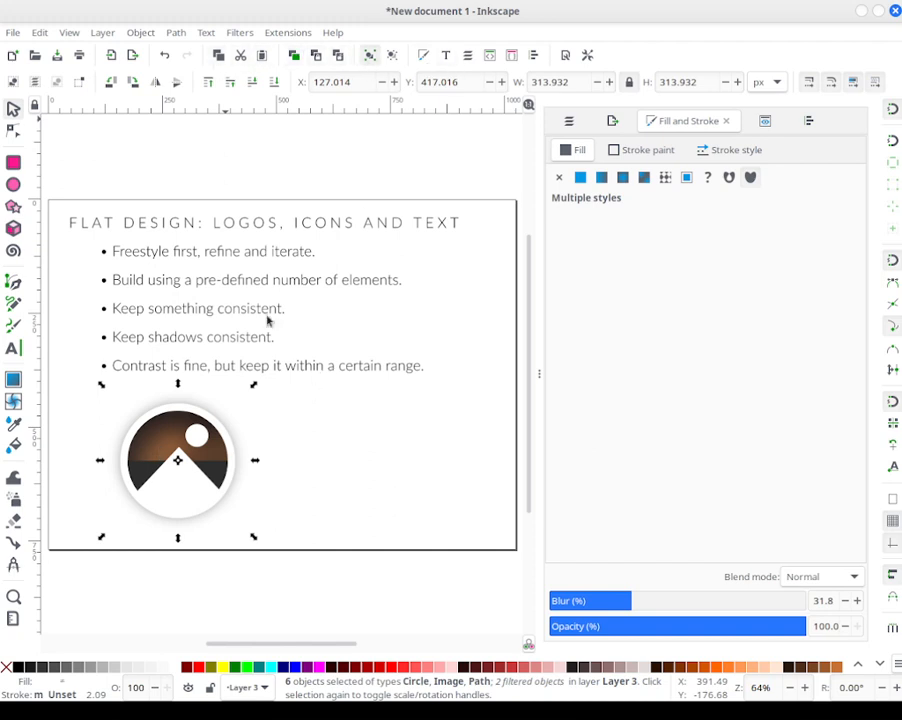
{"action": "right_click", "coordinate": [160, 460]}
{"action": "left_click", "coordinate": [215, 343]}
{"action": "left_click_drag", "start_coordinate": [218, 450], "coordinate": [388, 463]}
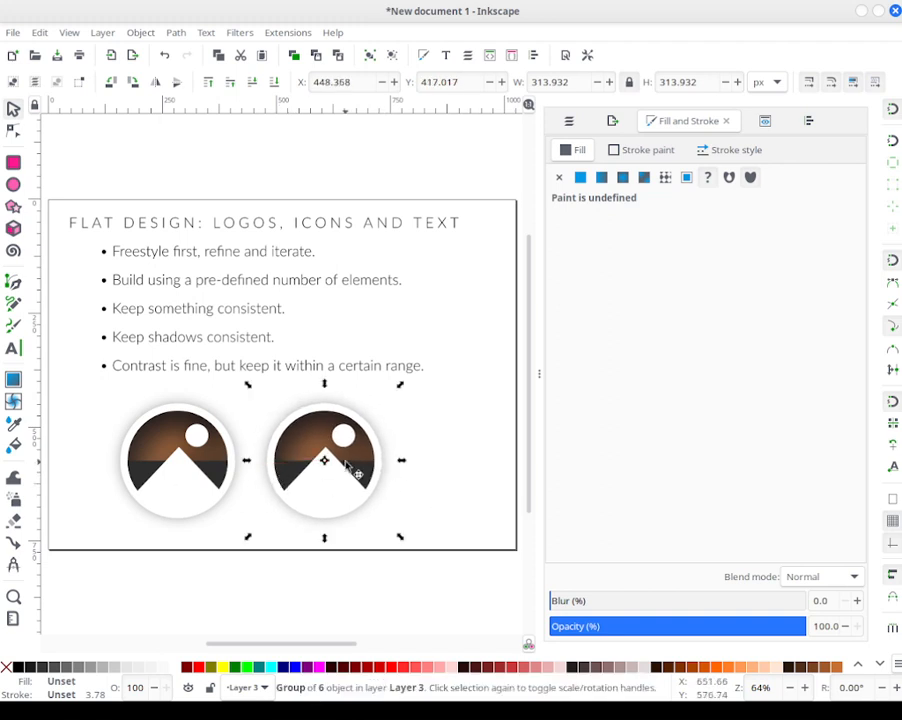
{"action": "left_click", "coordinate": [423, 463]}
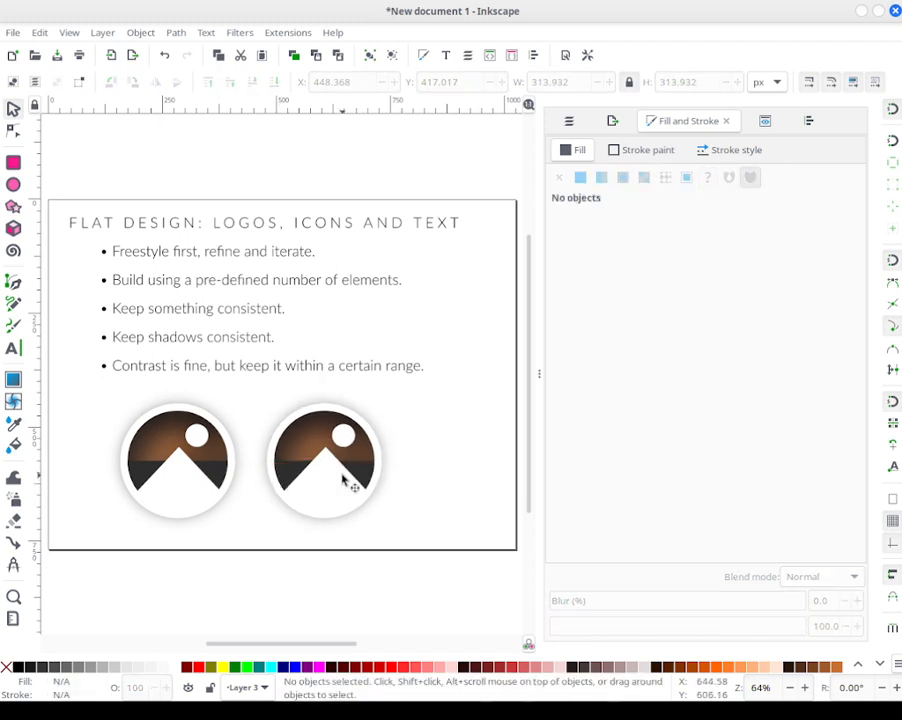
Step: Ungroup the duplicated icon and convert the white mountain's three lower nodes to corner nodes
{"action": "left_click", "coordinate": [345, 480]}
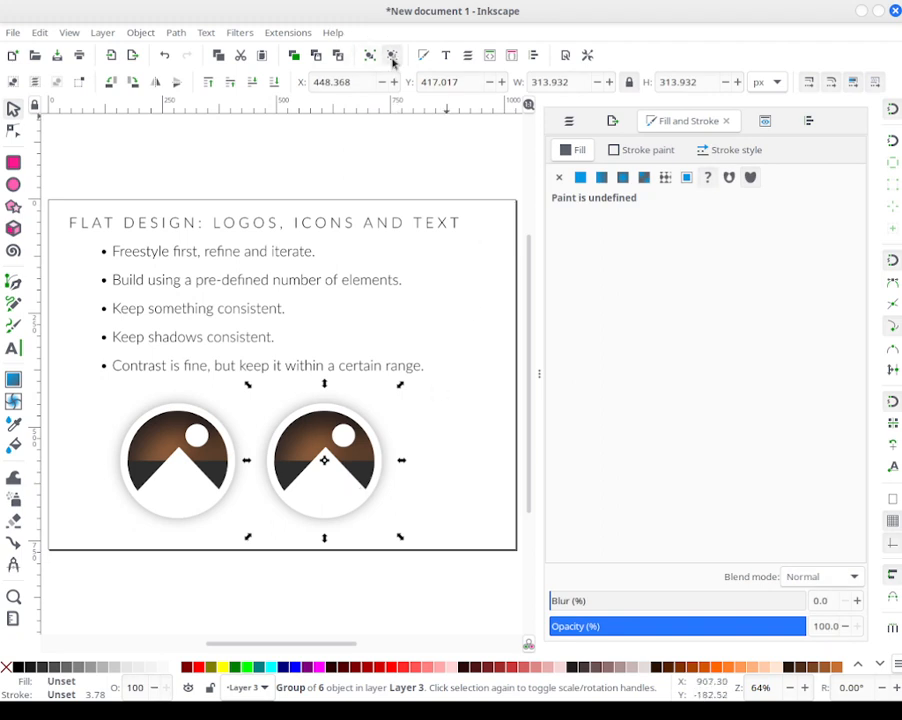
{"action": "key", "text": "ctrl+shift+g"}
{"action": "key", "text": "Escape"}
{"action": "left_click", "coordinate": [318, 490]}
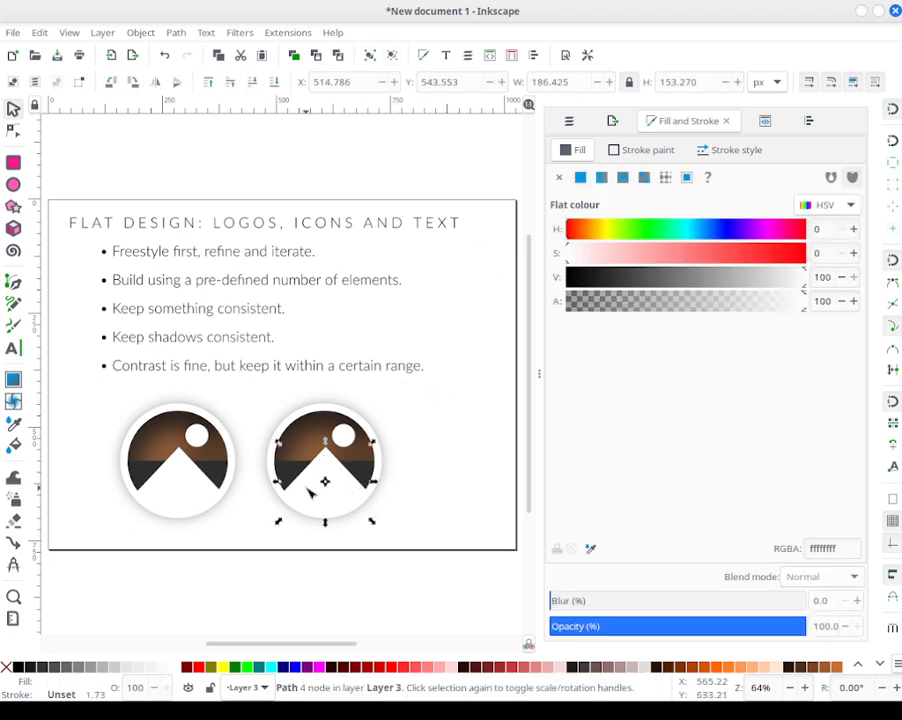
{"action": "key", "text": "n"}
{"action": "left_click_drag", "start_coordinate": [339, 541], "coordinate": [298, 495]}
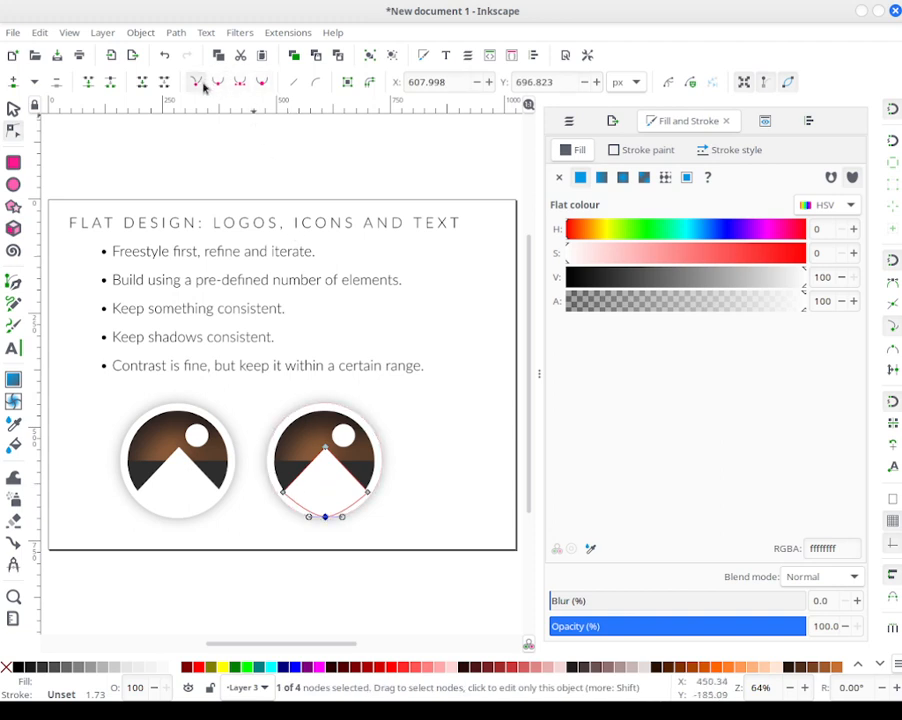
{"action": "left_click_drag", "start_coordinate": [404, 536], "coordinate": [224, 472]}
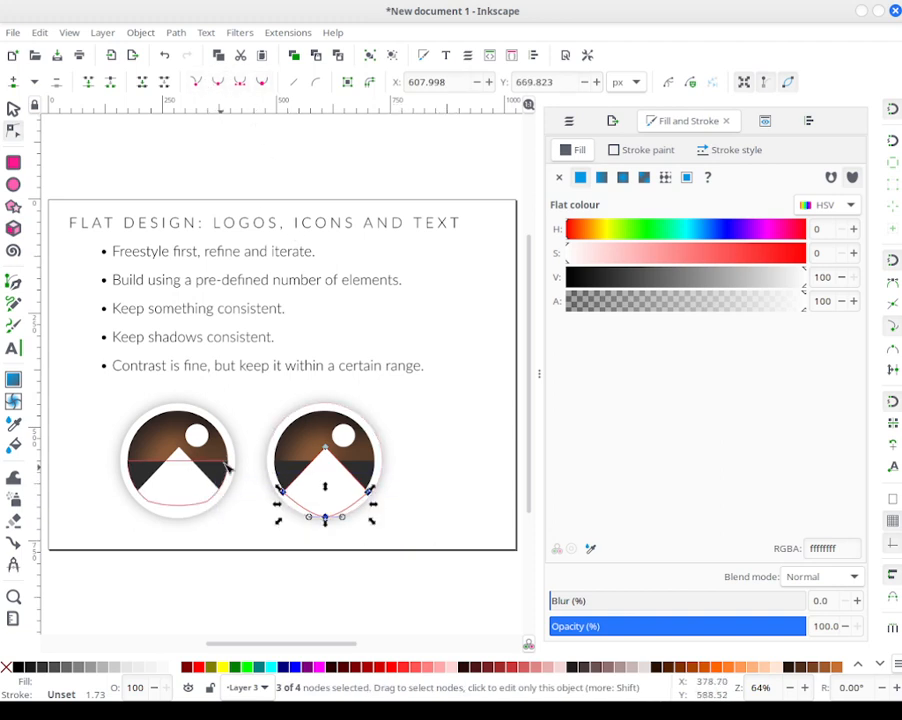
{"action": "left_click", "coordinate": [199, 82]}
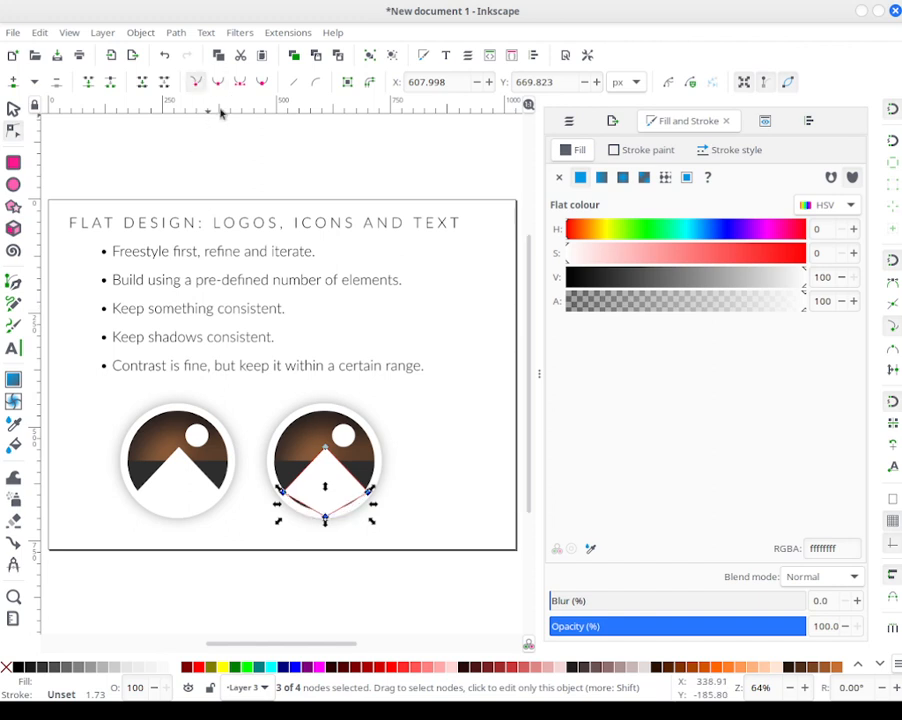
{"action": "left_click", "coordinate": [416, 508]}
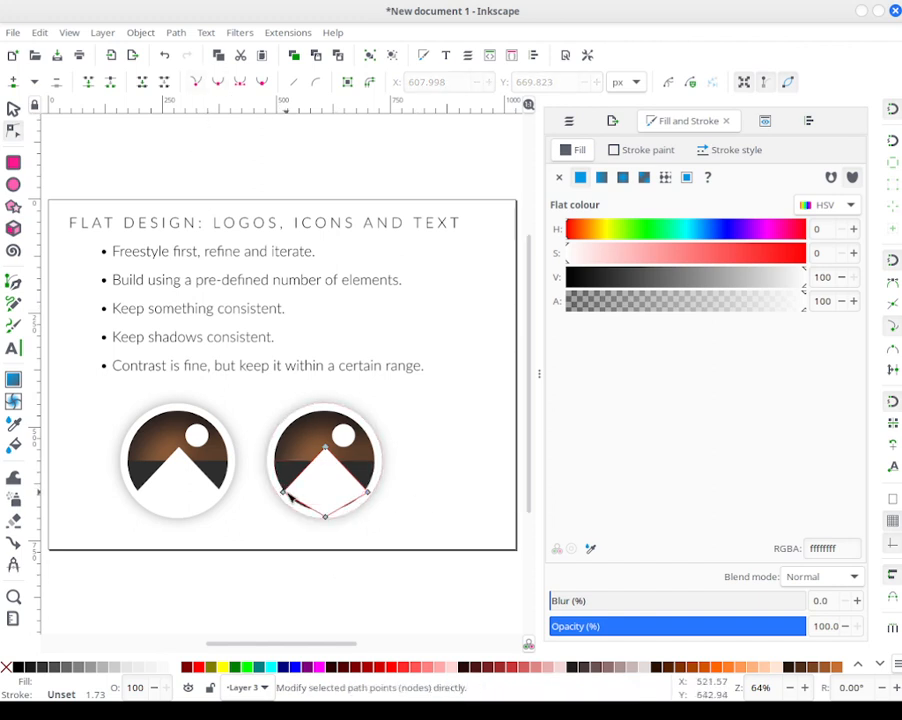
Step: Pull the mountain's lower nodes inward and remove the leftmost one, leaving a small three-node sail
{"action": "mouse_move", "coordinate": [285, 492]}
{"action": "left_mouse_down"}
{"action": "mouse_move", "coordinate": [311, 474]}
{"action": "mouse_move", "coordinate": [293, 470]}
{"action": "left_mouse_up"}
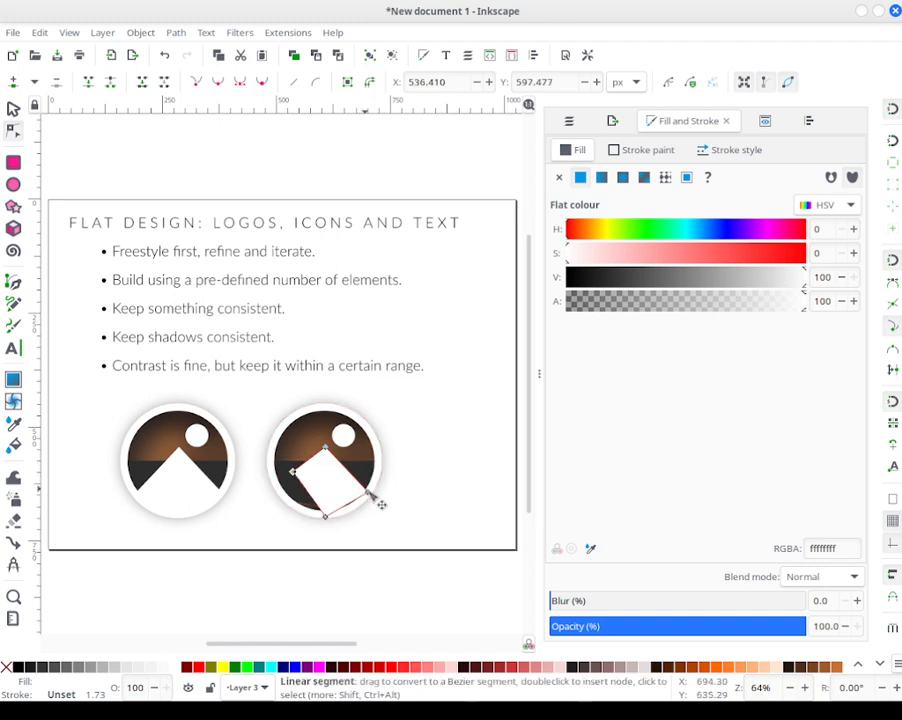
{"action": "left_click_drag", "start_coordinate": [369, 493], "coordinate": [354, 473]}
{"action": "left_click_drag", "start_coordinate": [325, 519], "coordinate": [305, 462]}
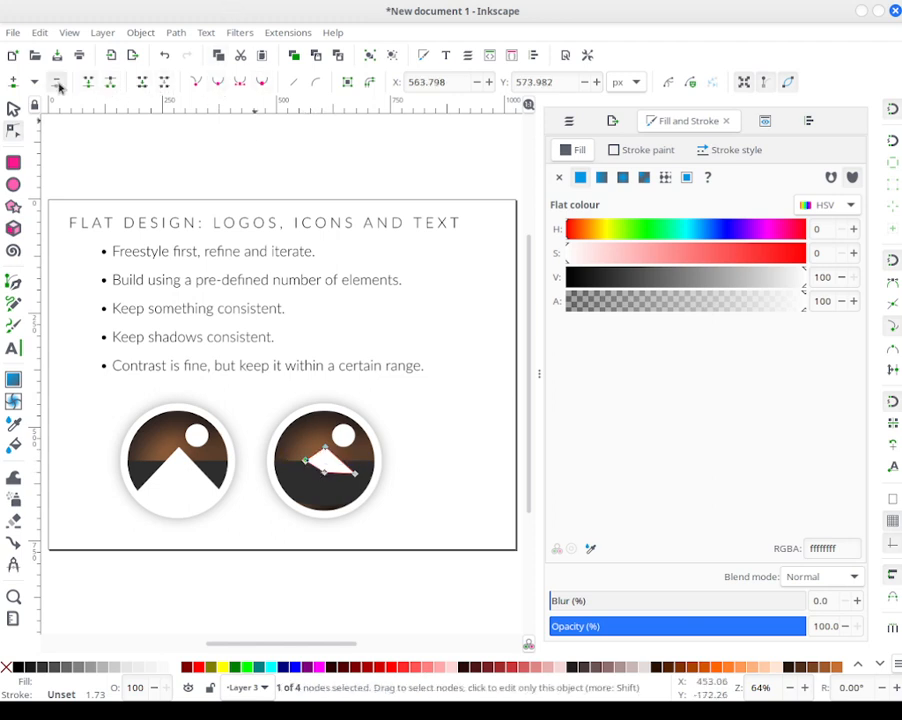
{"action": "key", "text": "Escape"}
{"action": "left_click_drag", "start_coordinate": [288, 459], "coordinate": [372, 490]}
{"action": "left_click", "coordinate": [196, 82]}
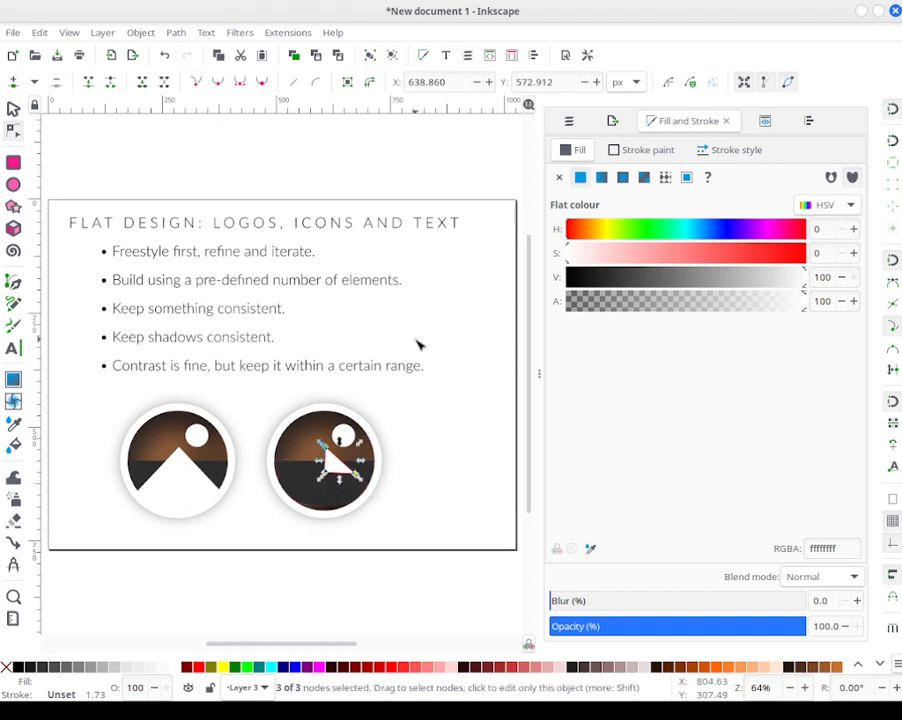
Step: Align the sail's two bottom nodes horizontally and its two left nodes vertically to square it into a right triangle, and deselect it
{"action": "left_click", "coordinate": [416, 344]}
{"action": "left_click", "coordinate": [420, 346]}
{"action": "left_click", "coordinate": [338, 472]}
{"action": "left_click_drag", "start_coordinate": [373, 495], "coordinate": [290, 463]}
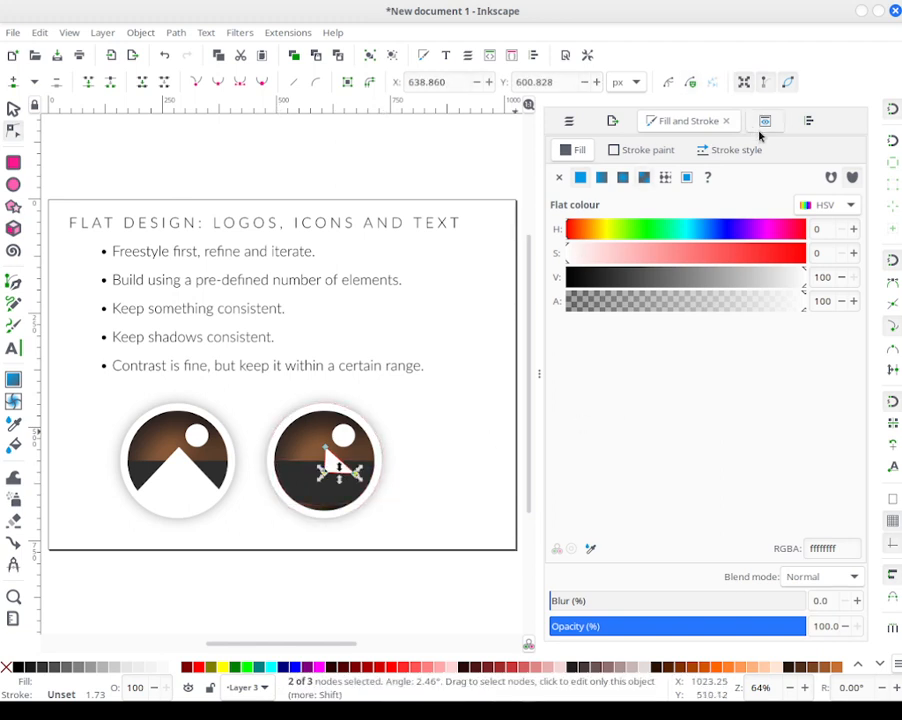
{"action": "left_click", "coordinate": [569, 121]}
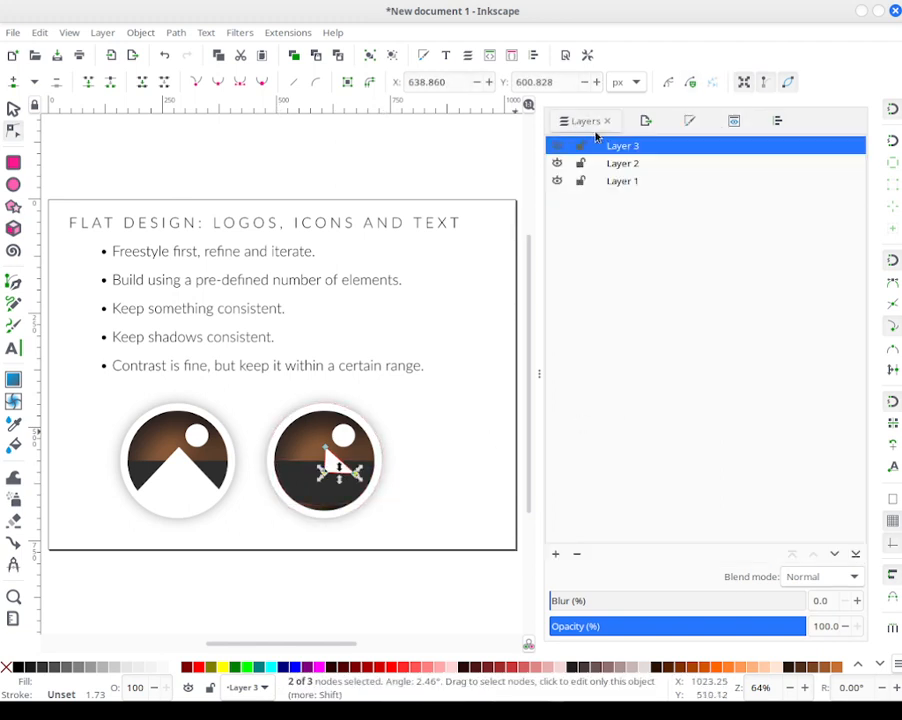
{"action": "left_click", "coordinate": [772, 121]}
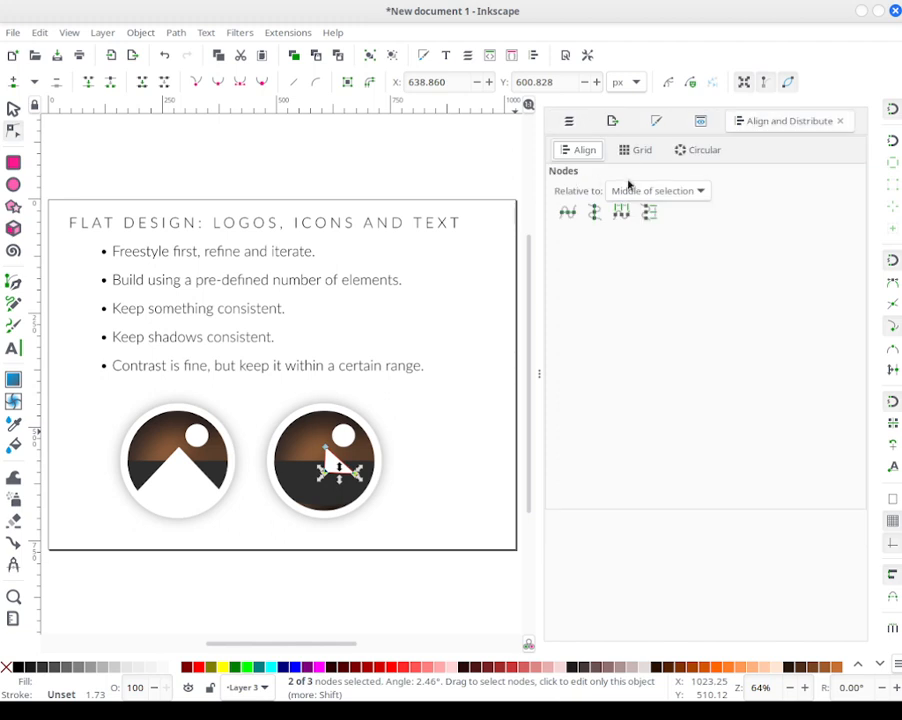
{"action": "left_click", "coordinate": [566, 213]}
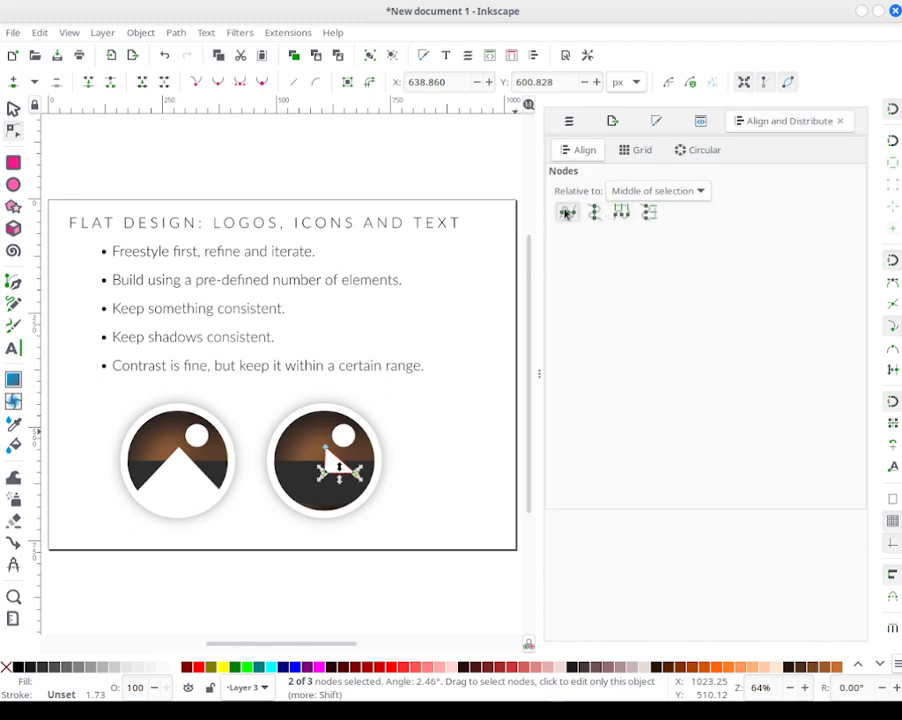
{"action": "left_click_drag", "start_coordinate": [304, 390], "coordinate": [335, 563]}
{"action": "left_click", "coordinate": [594, 212]}
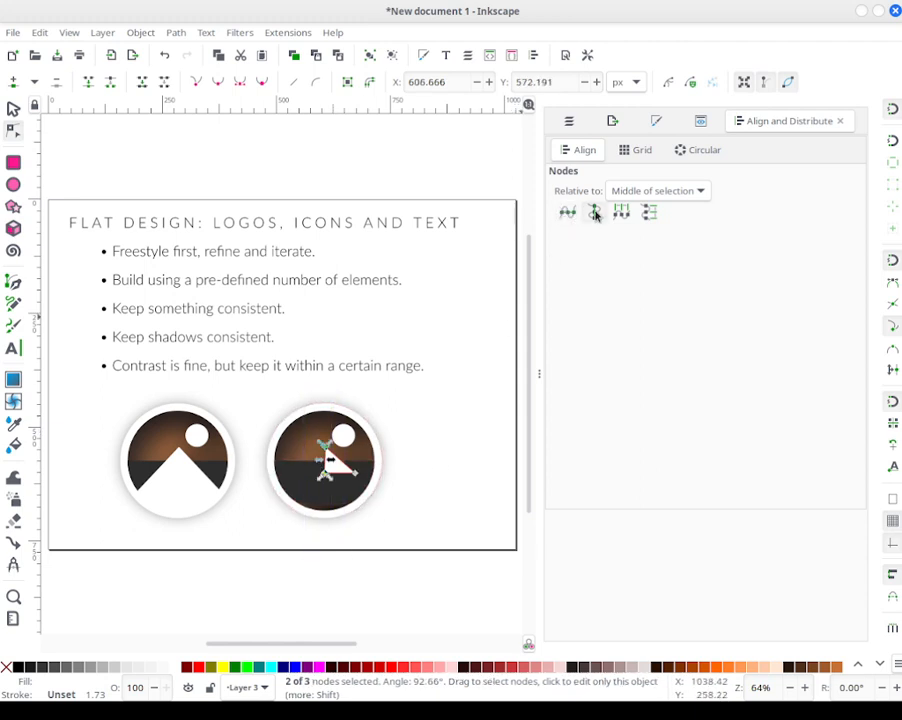
{"action": "left_click", "coordinate": [428, 408]}
{"action": "key", "text": "Escape"}
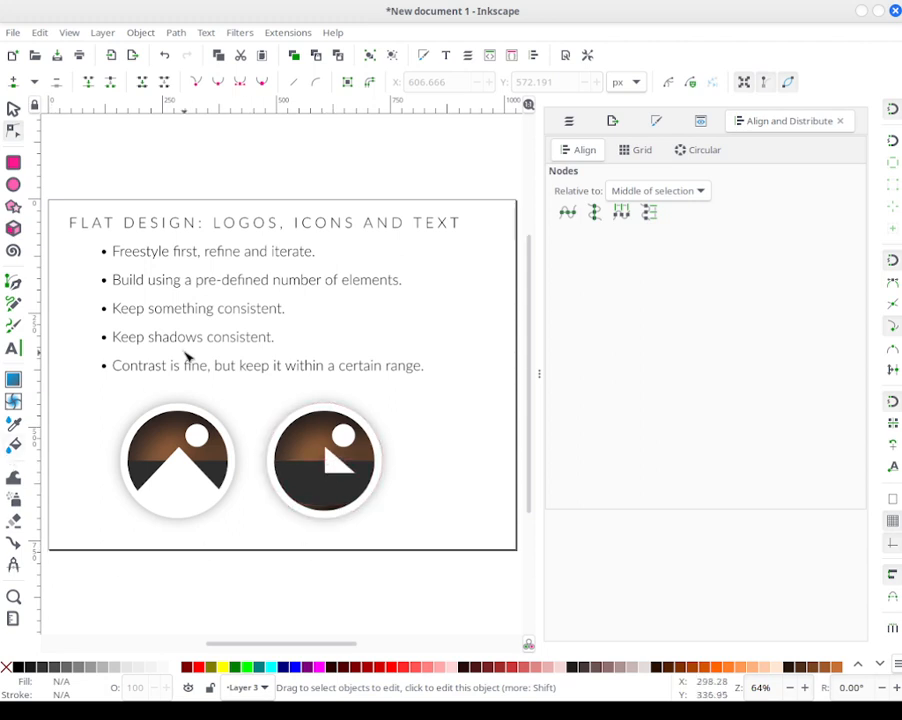
Step: Duplicate the triangular sail and place the copy below it at about X 574, Y 585 px
{"action": "left_click", "coordinate": [328, 462]}
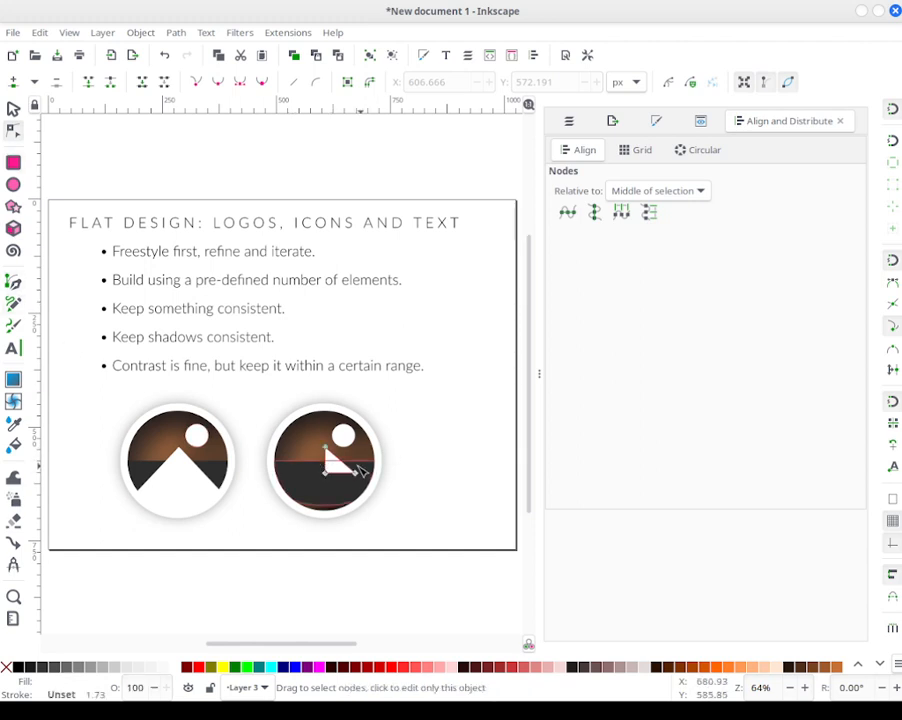
{"action": "left_click", "coordinate": [15, 110]}
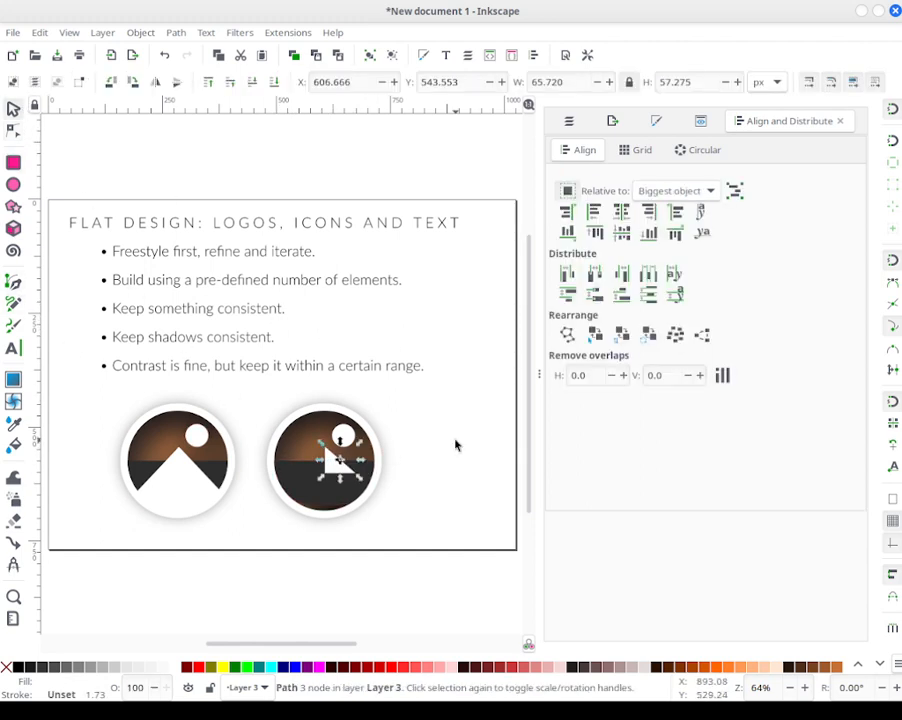
{"action": "left_click", "coordinate": [454, 442]}
{"action": "left_click", "coordinate": [330, 460]}
{"action": "left_click_drag", "start_coordinate": [328, 462], "coordinate": [311, 487]}
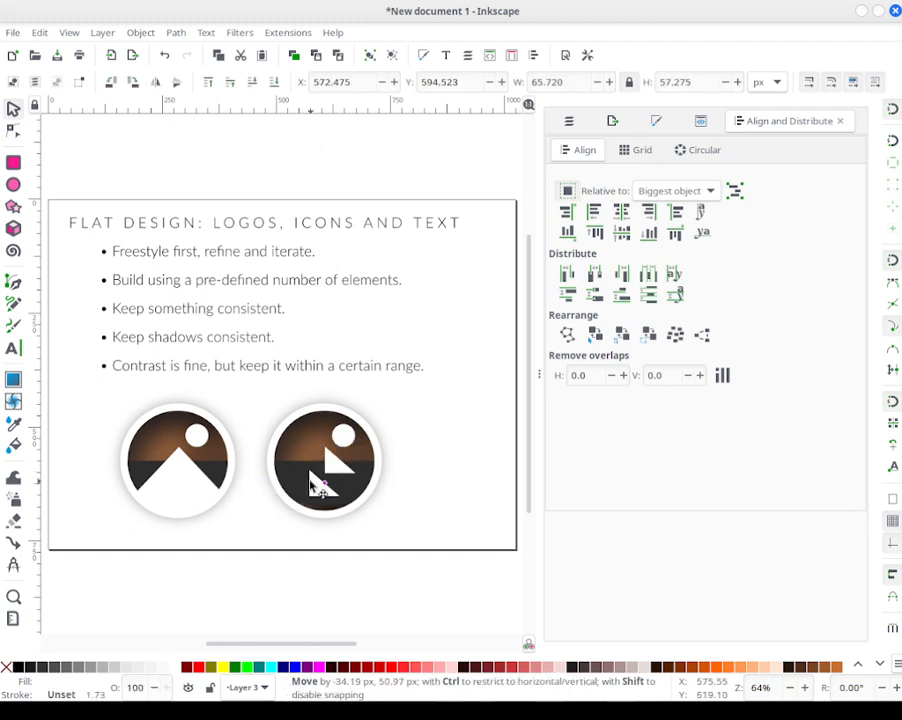
{"action": "left_click_drag", "start_coordinate": [312, 486], "coordinate": [315, 481]}
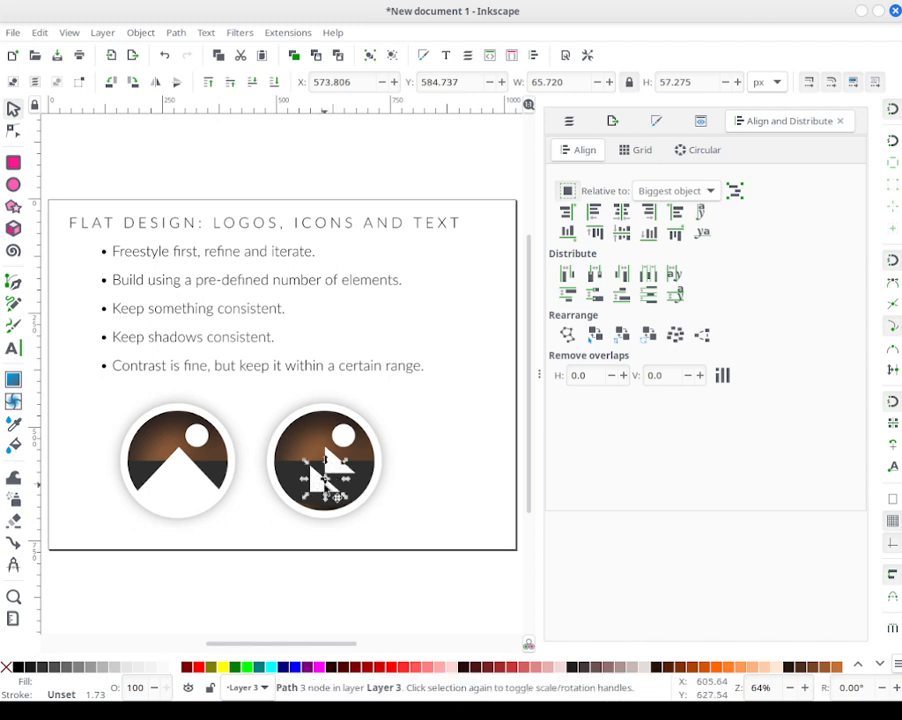
Step: Spread the lower triangle's nodes into a wide shape and insert a fourth node on its underside to form a boat hull
{"action": "key", "text": "n"}
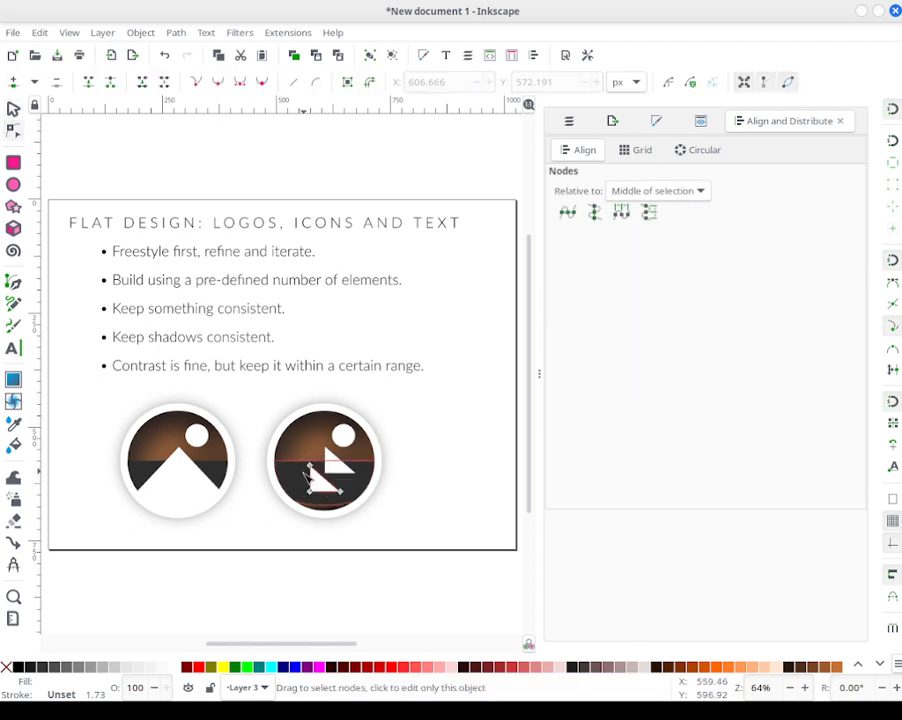
{"action": "left_click", "coordinate": [307, 468]}
{"action": "left_click_drag", "start_coordinate": [322, 478], "coordinate": [360, 484]}
{"action": "left_click", "coordinate": [310, 490]}
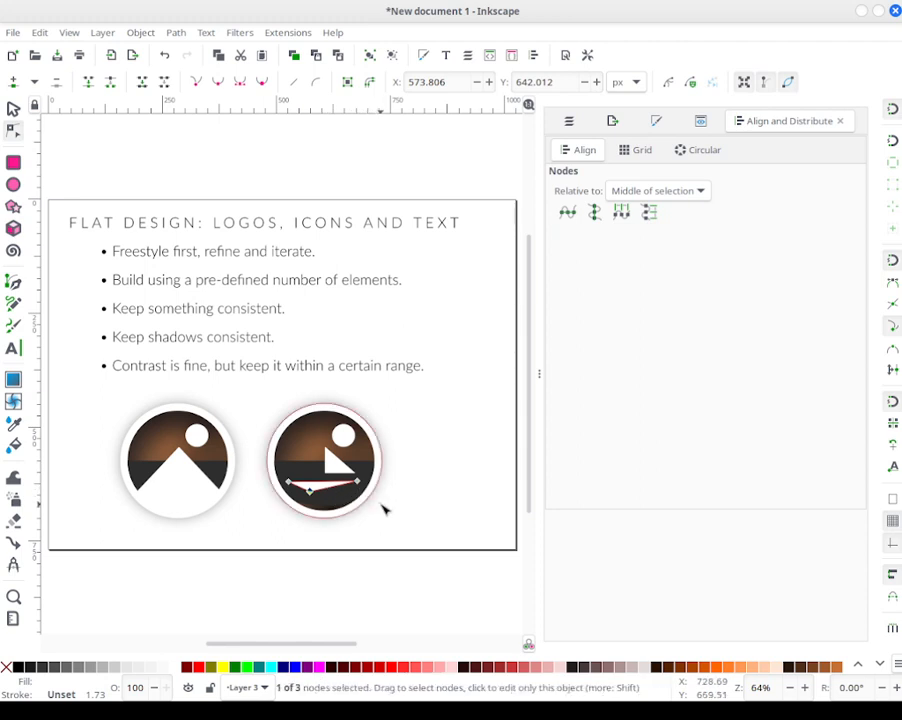
{"action": "left_click", "coordinate": [358, 482], "text": "shift"}
{"action": "left_click", "coordinate": [14, 82]}
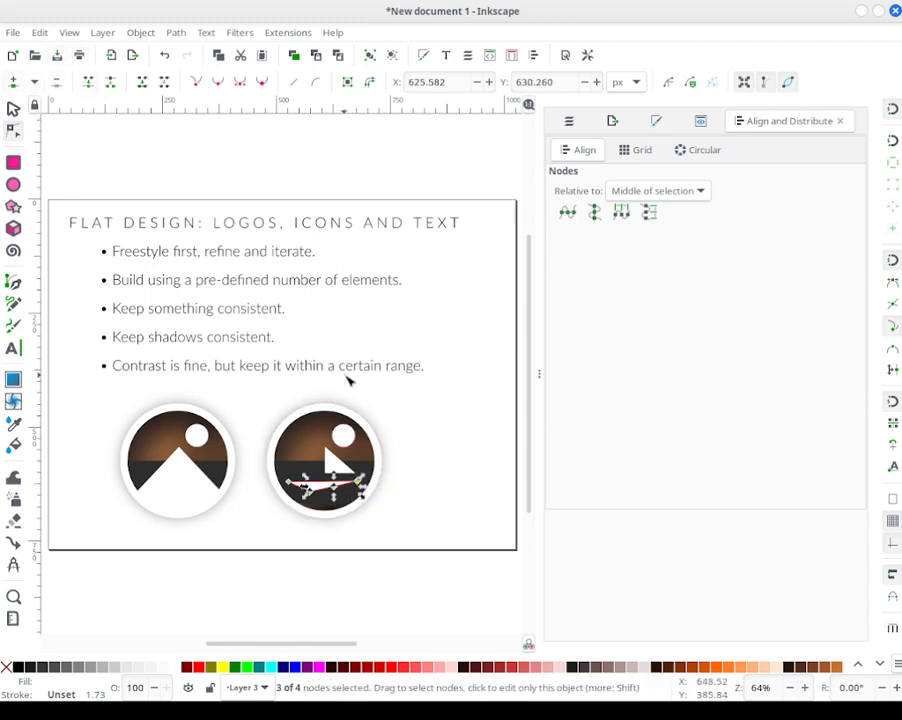
{"action": "left_click", "coordinate": [344, 372]}
{"action": "mouse_move", "coordinate": [338, 490]}
{"action": "left_mouse_down"}
{"action": "mouse_move", "coordinate": [336, 500]}
{"action": "mouse_move", "coordinate": [343, 495]}
{"action": "left_mouse_up"}
Step: Align the hull's two bottom nodes on one horizontal line and its two top nodes on another
{"action": "left_click_drag", "start_coordinate": [358, 552], "coordinate": [280, 470]}
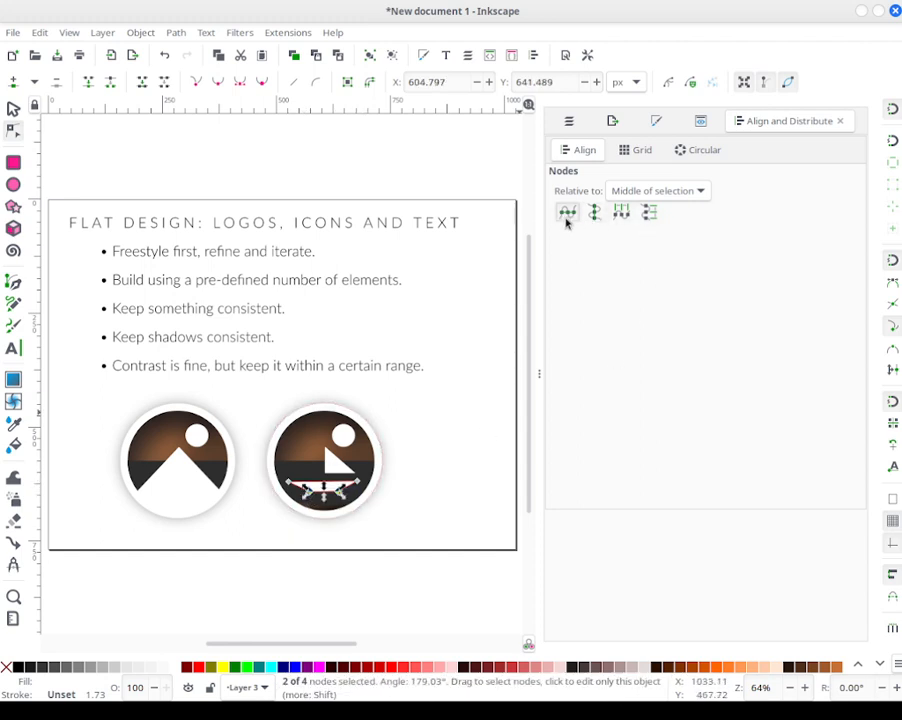
{"action": "left_click", "coordinate": [482, 417]}
{"action": "left_click_drag", "start_coordinate": [266, 464], "coordinate": [262, 489]}
{"action": "left_click", "coordinate": [568, 212]}
{"action": "left_click", "coordinate": [425, 484]}
Step: Raise the hull's top edge to about Y 609 px, just beneath the sail, and deselect the hull
{"action": "key", "text": "Up"}
{"action": "key", "text": "Up"}
{"action": "key", "text": "Up"}
{"action": "key", "text": "Up"}
{"action": "key", "text": "Up"}
{"action": "key", "text": "Up"}
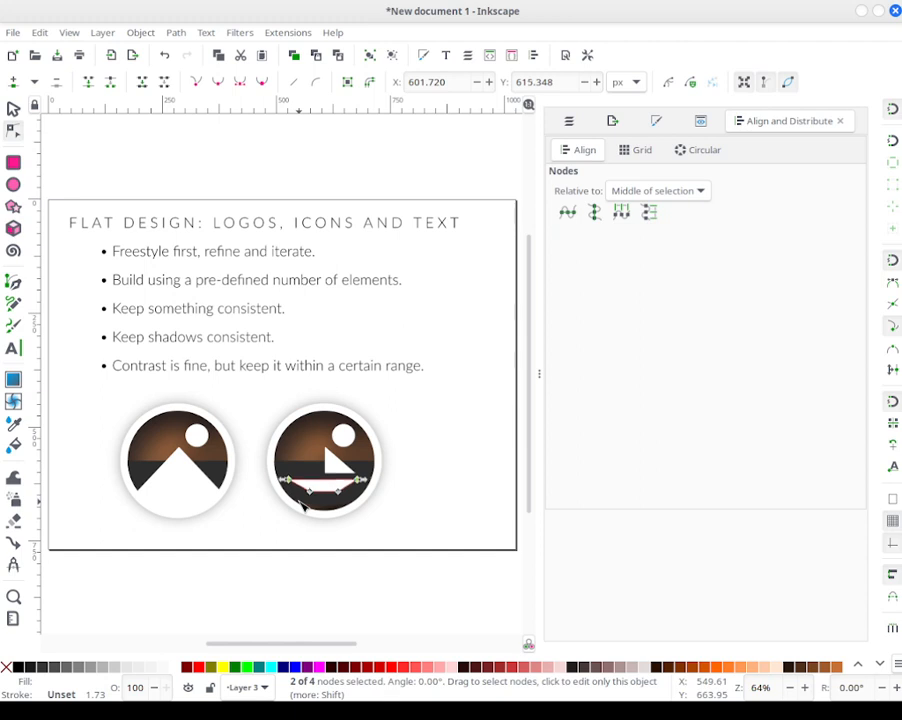
{"action": "key", "text": "Down"}
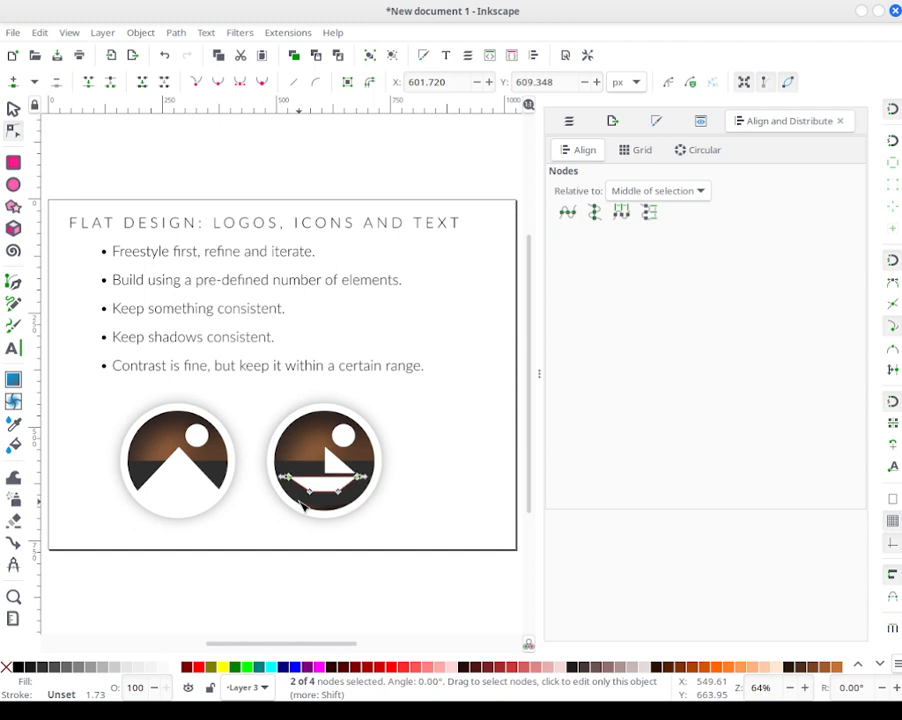
{"action": "left_click", "coordinate": [486, 390]}
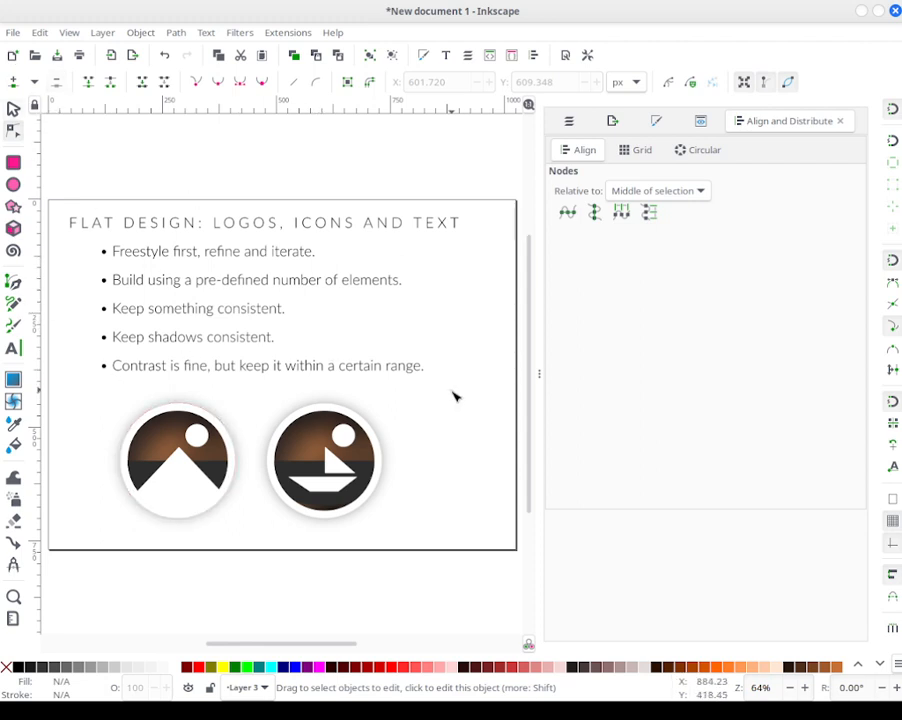
{"action": "left_click", "coordinate": [14, 109]}
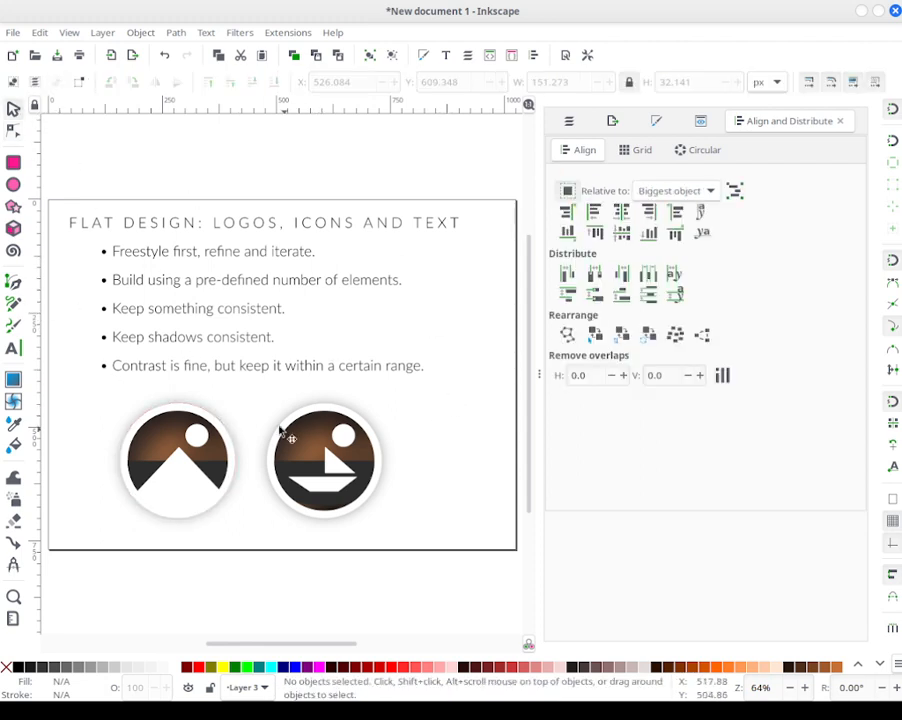
Step: Add the text label 6 under the mountain icon and 7 under the boat icon, and deselect the text
{"action": "left_click", "coordinate": [12, 347]}
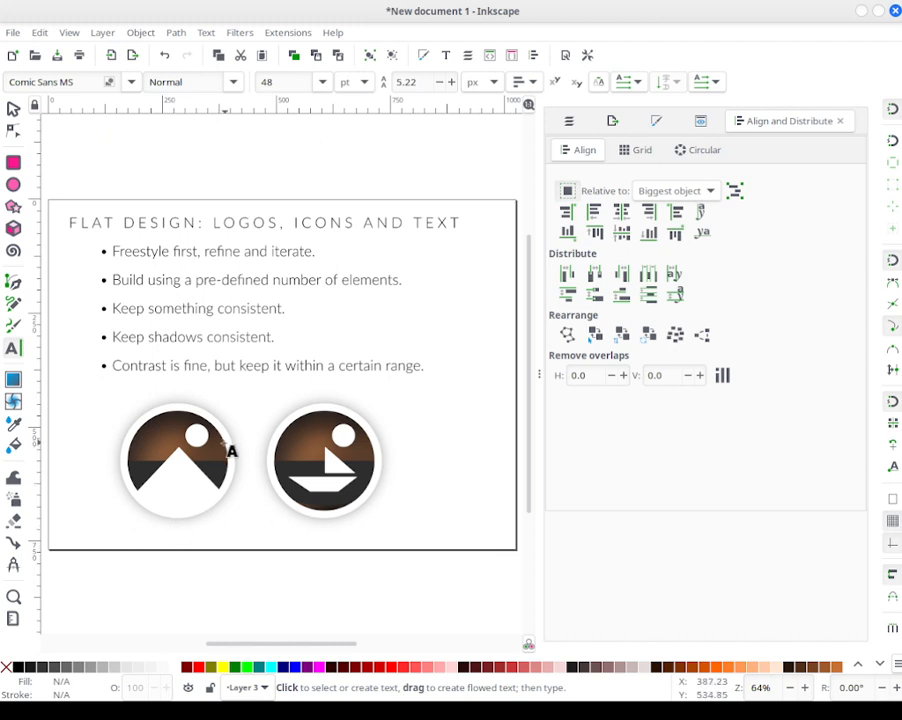
{"action": "left_click", "coordinate": [174, 530]}
{"action": "type", "text": "6"}
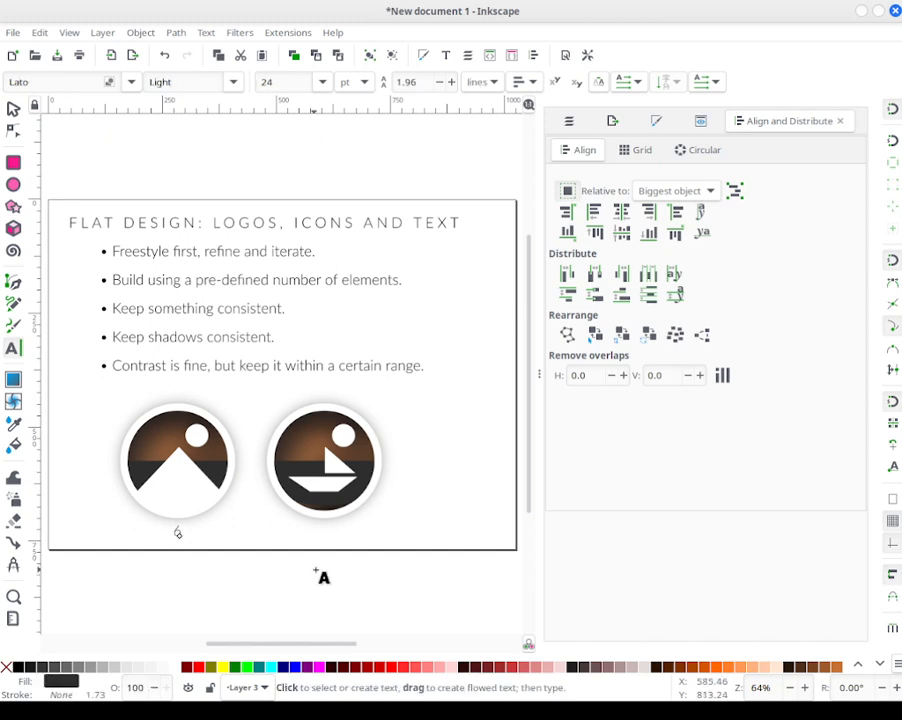
{"action": "left_click", "coordinate": [328, 531]}
{"action": "type", "text": "7"}
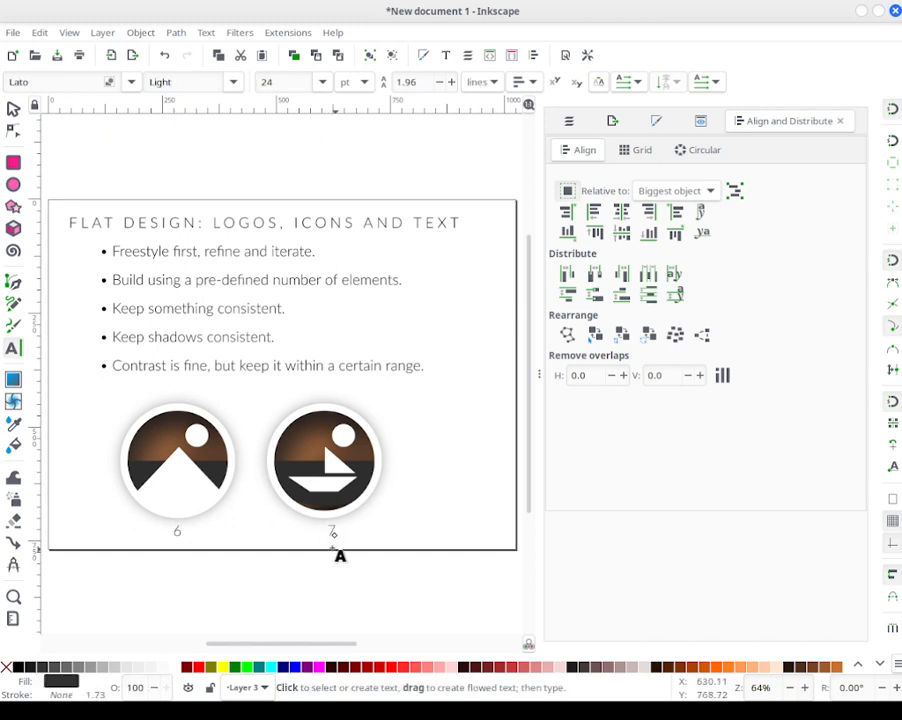
{"action": "left_click", "coordinate": [13, 110]}
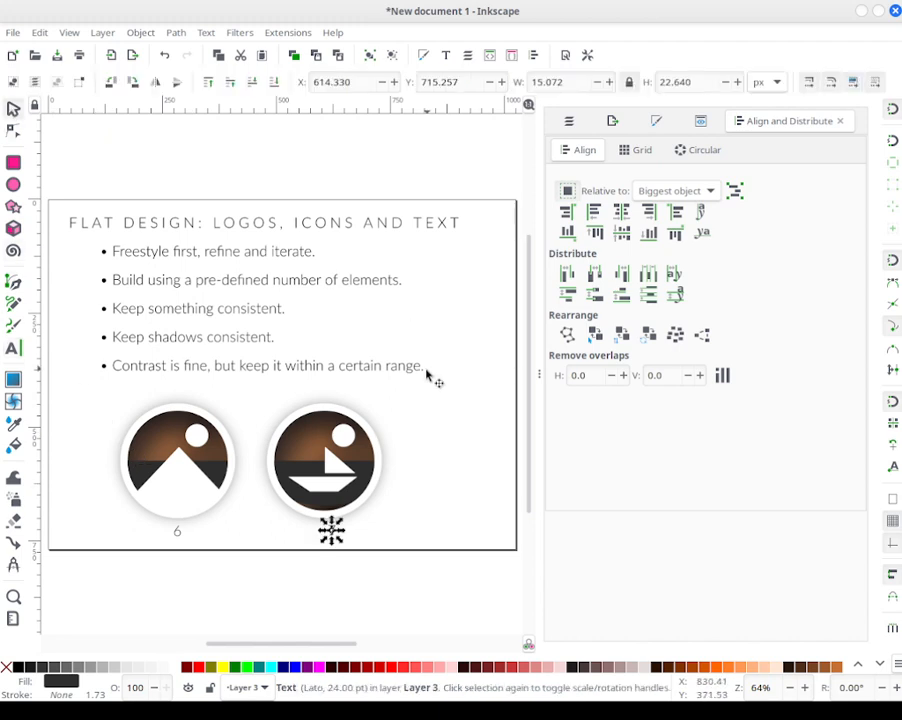
{"action": "left_click", "coordinate": [428, 384]}
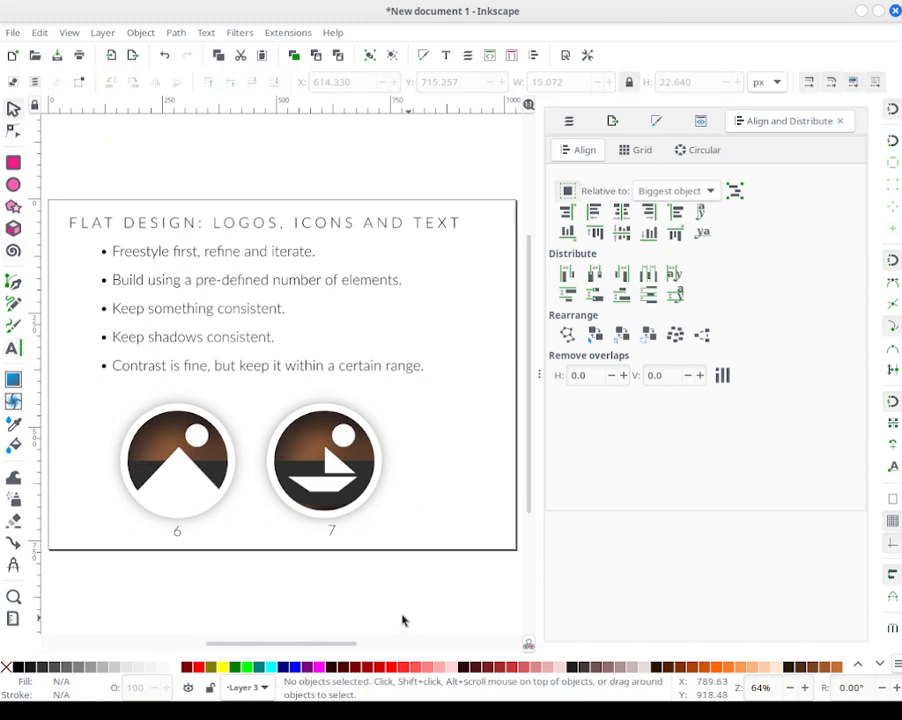
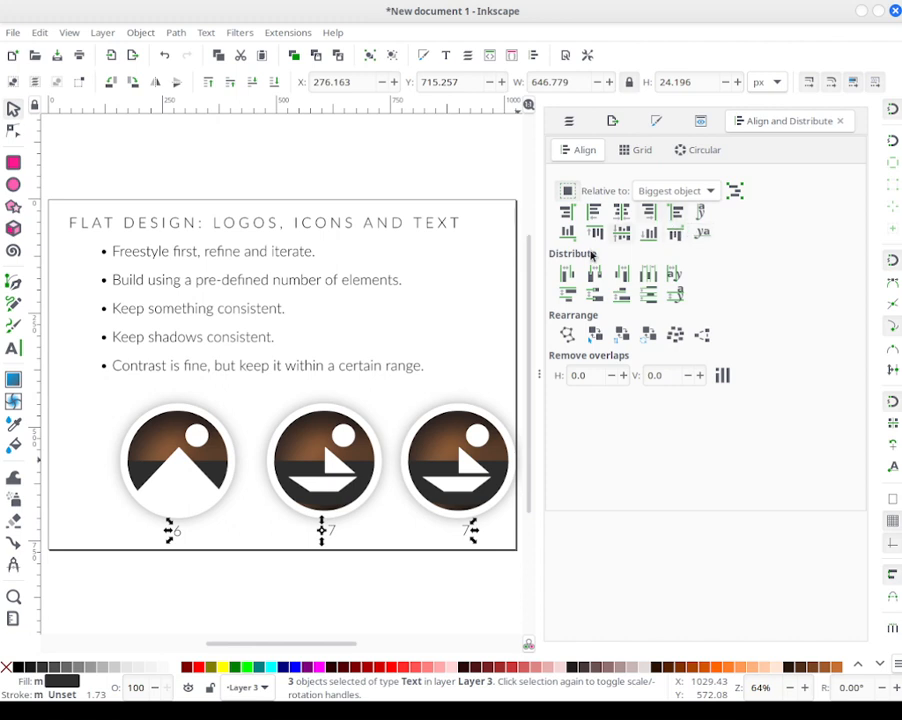
Step: Align the three number labels on one horizontal line, and group the middle boat icon's pieces with its 7 centred beneath the circle
{"action": "left_click", "coordinate": [622, 236]}
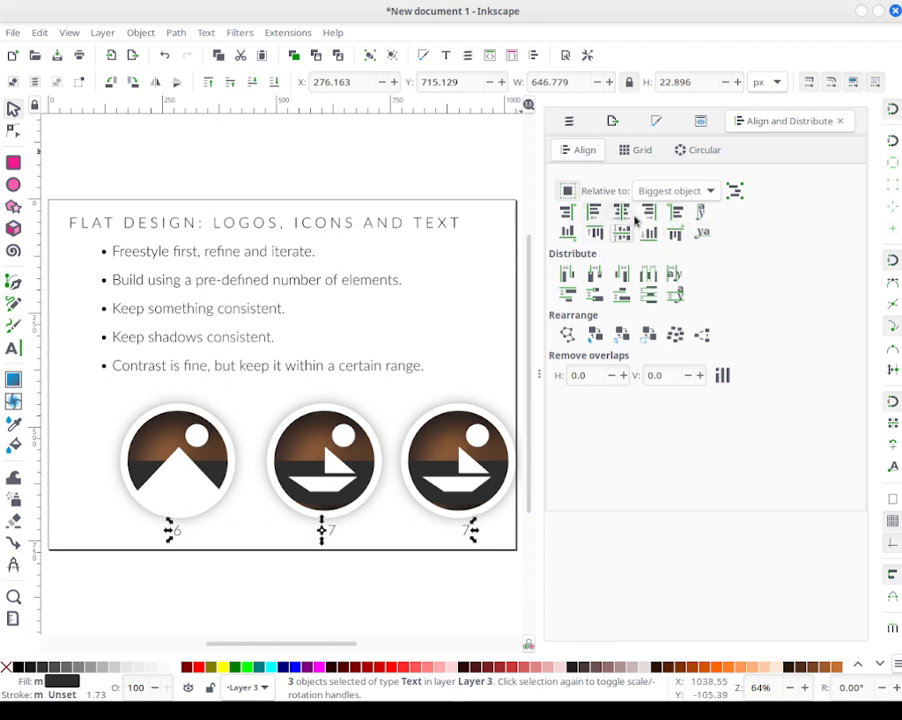
{"action": "left_click_drag", "start_coordinate": [387, 621], "coordinate": [305, 383]}
{"action": "left_click_drag", "start_coordinate": [251, 394], "coordinate": [411, 535]}
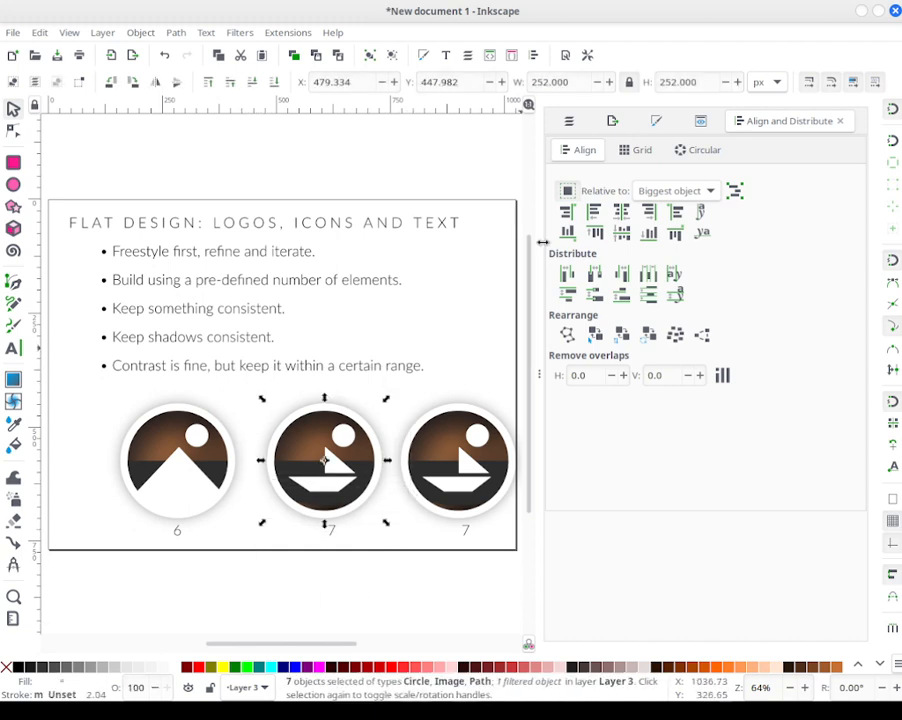
{"action": "left_click_drag", "start_coordinate": [412, 594], "coordinate": [244, 334]}
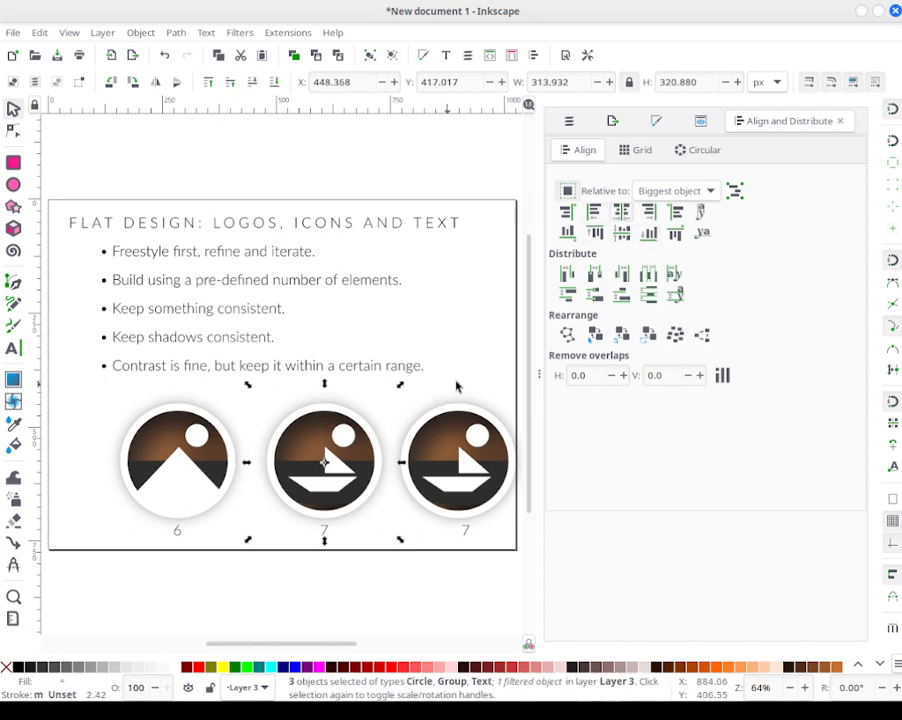
Step: Group the rightmost boat icon's inner pieces, centre its 7 label beneath the circle, and deselect everything
{"action": "left_click", "coordinate": [474, 348]}
{"action": "left_click_drag", "start_coordinate": [373, 341], "coordinate": [505, 535]}
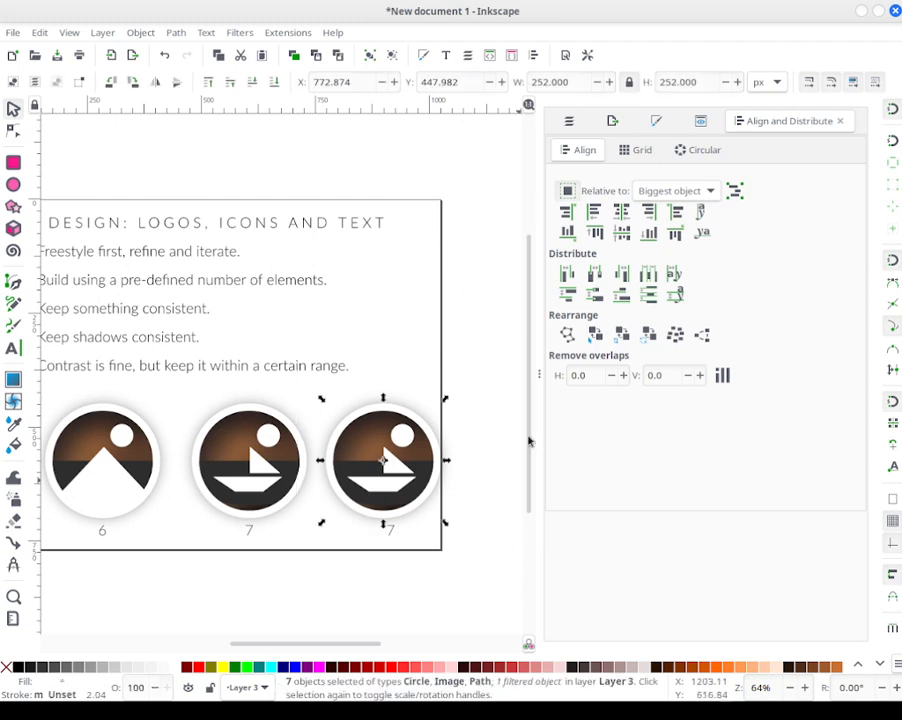
{"action": "left_click", "coordinate": [490, 329]}
{"action": "left_click_drag", "start_coordinate": [494, 322], "coordinate": [304, 602]}
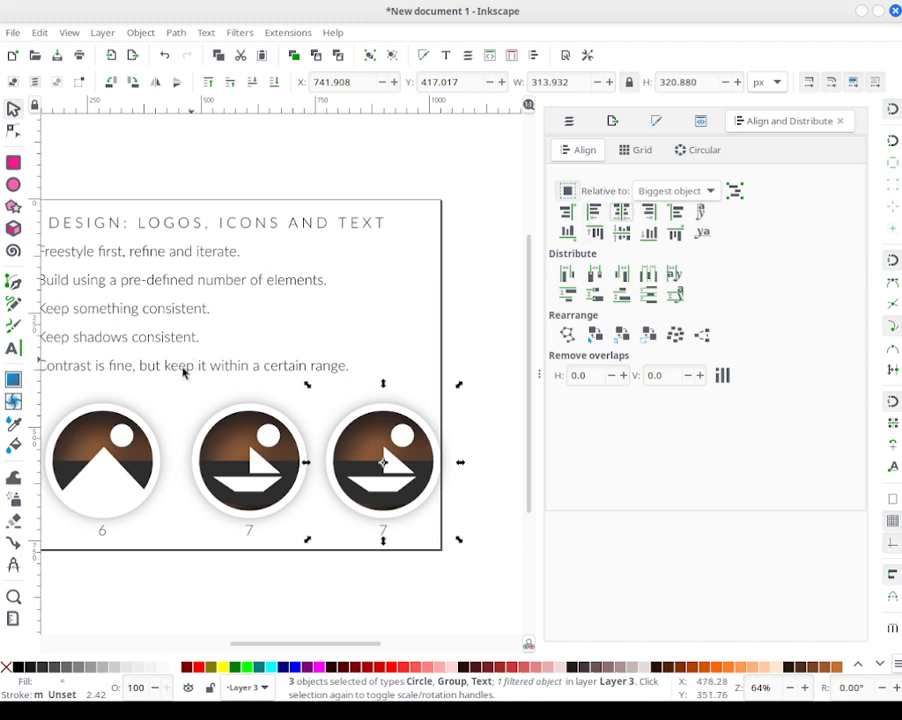
{"action": "left_click_drag", "start_coordinate": [188, 351], "coordinate": [291, 397]}
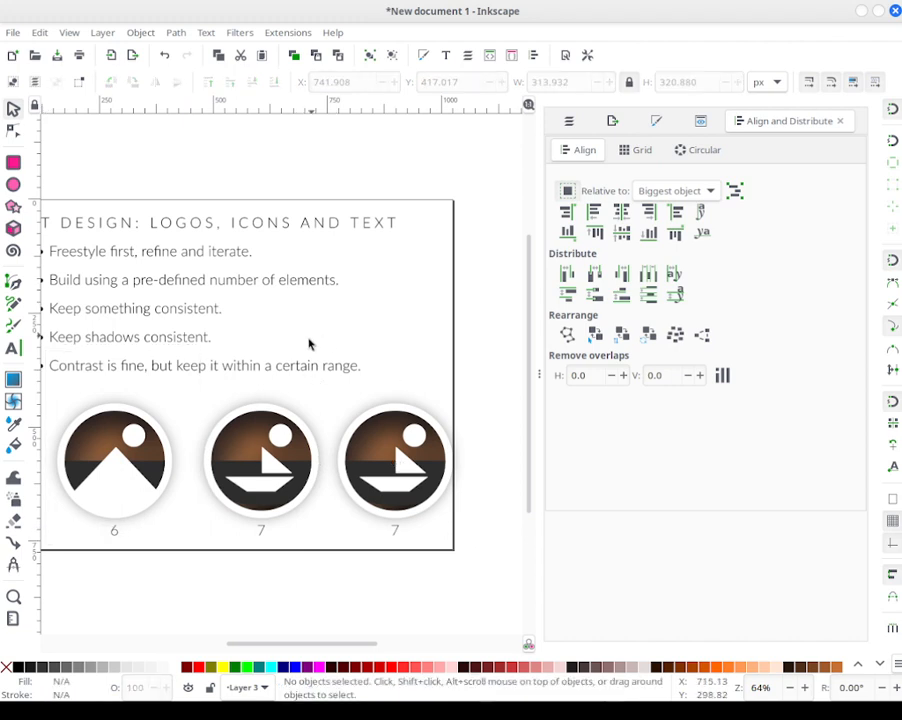
{"action": "left_click_drag", "start_coordinate": [170, 520], "coordinate": [262, 517]}
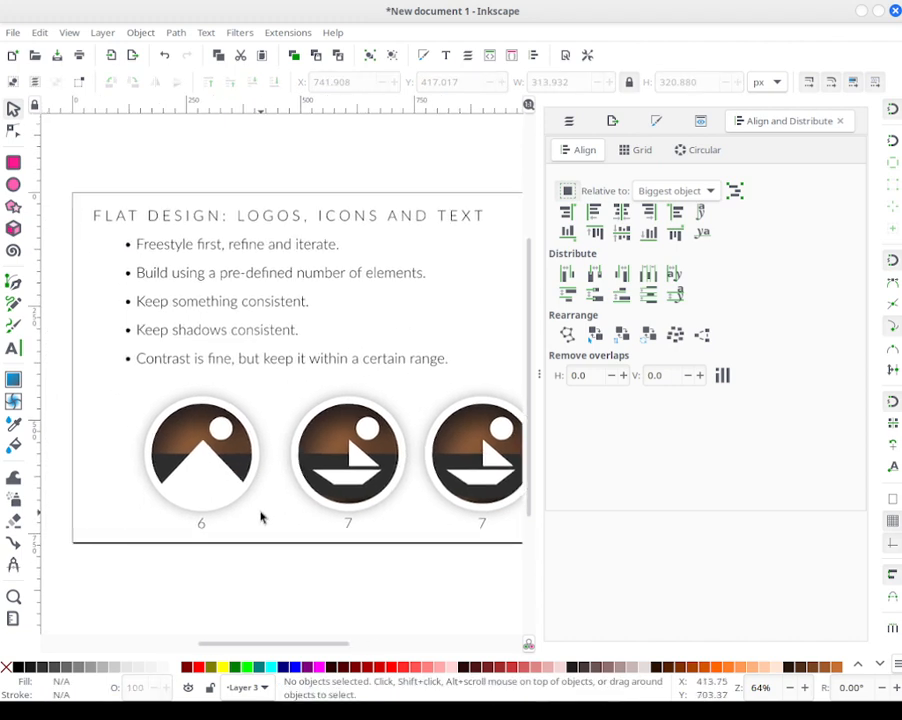
{"action": "left_click_drag", "start_coordinate": [288, 342], "coordinate": [132, 504]}
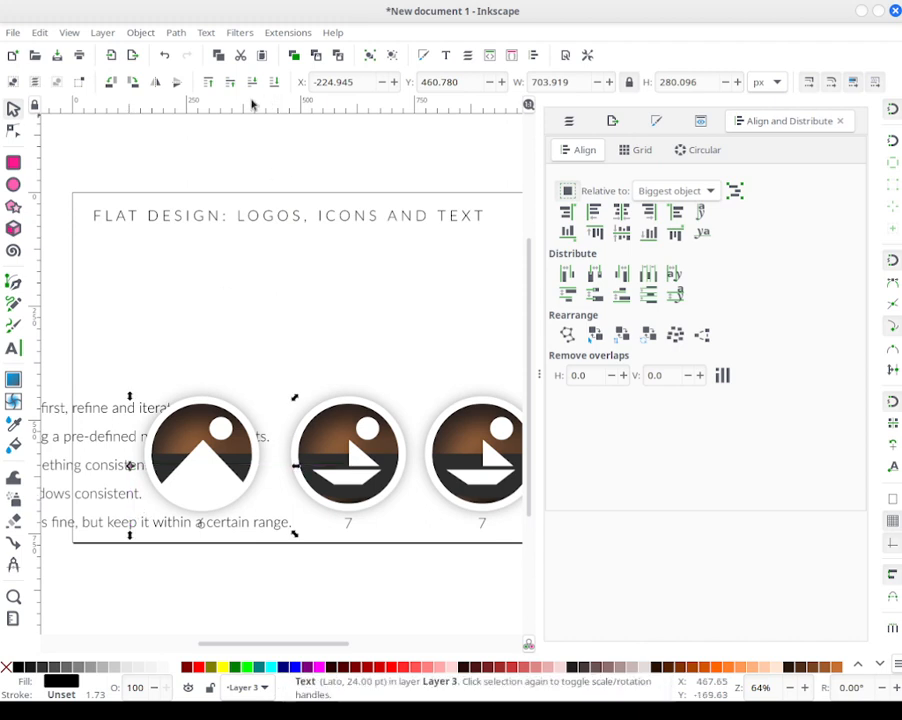
{"action": "left_click", "coordinate": [164, 55]}
Step: Regroup the mountain icon's pieces without the shadow circle, and centre the 6 label beneath the icon
{"action": "left_click", "coordinate": [100, 404]}
{"action": "left_click_drag", "start_coordinate": [108, 376], "coordinate": [306, 511]}
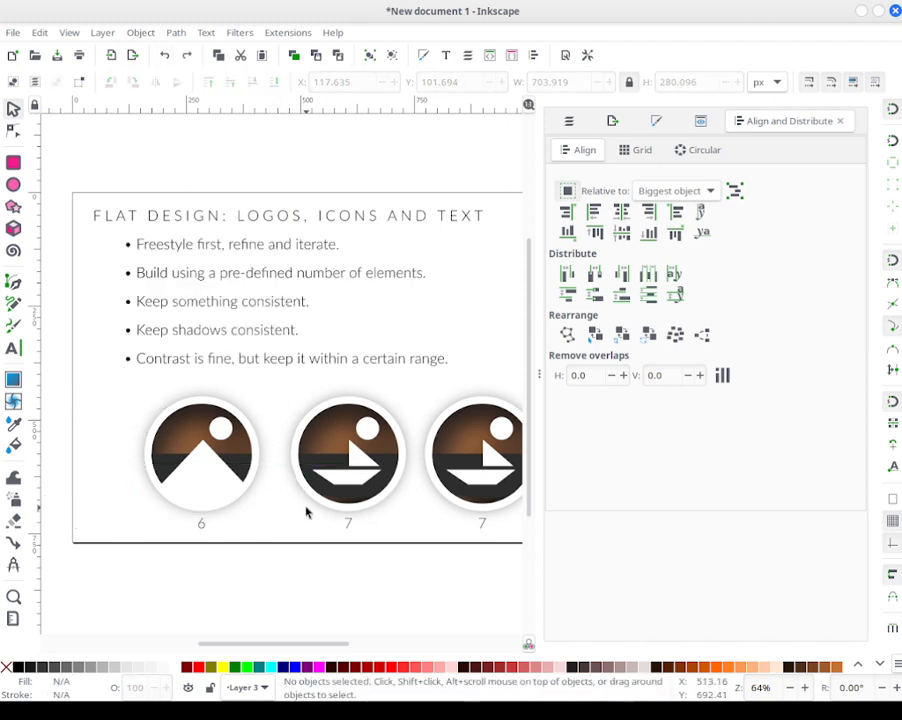
{"action": "left_click", "coordinate": [236, 478]}
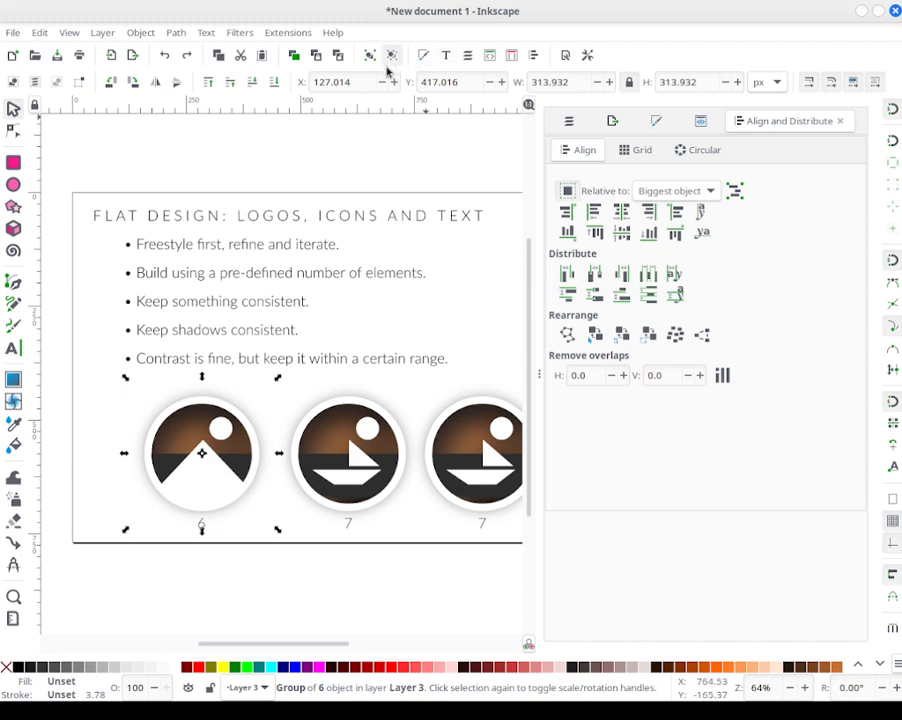
{"action": "left_click", "coordinate": [100, 388]}
{"action": "left_click_drag", "start_coordinate": [98, 383], "coordinate": [298, 525]}
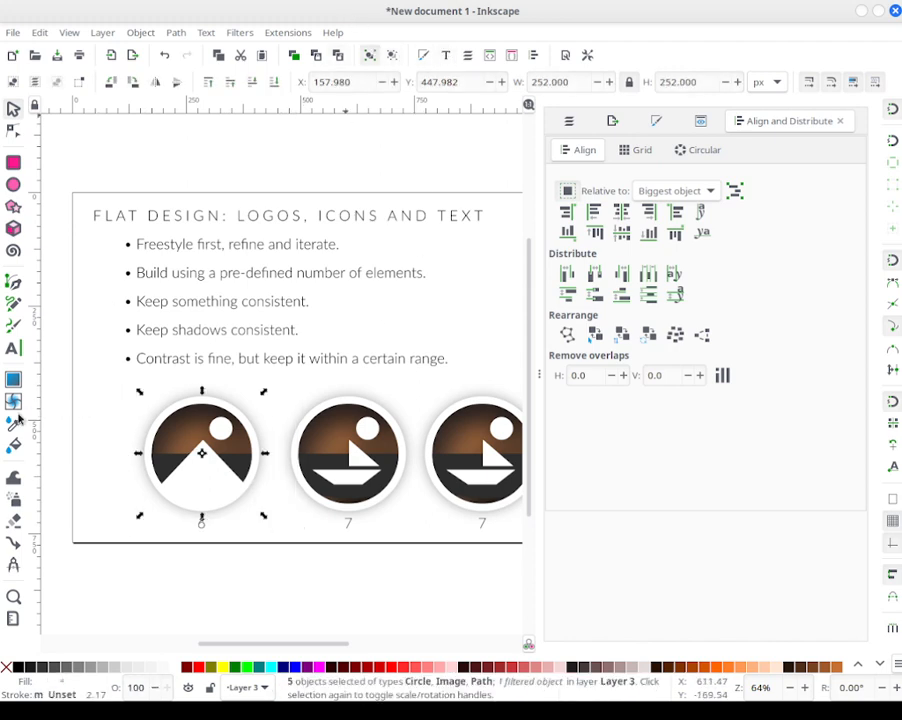
{"action": "left_click", "coordinate": [97, 390]}
{"action": "left_click_drag", "start_coordinate": [106, 306], "coordinate": [290, 615]}
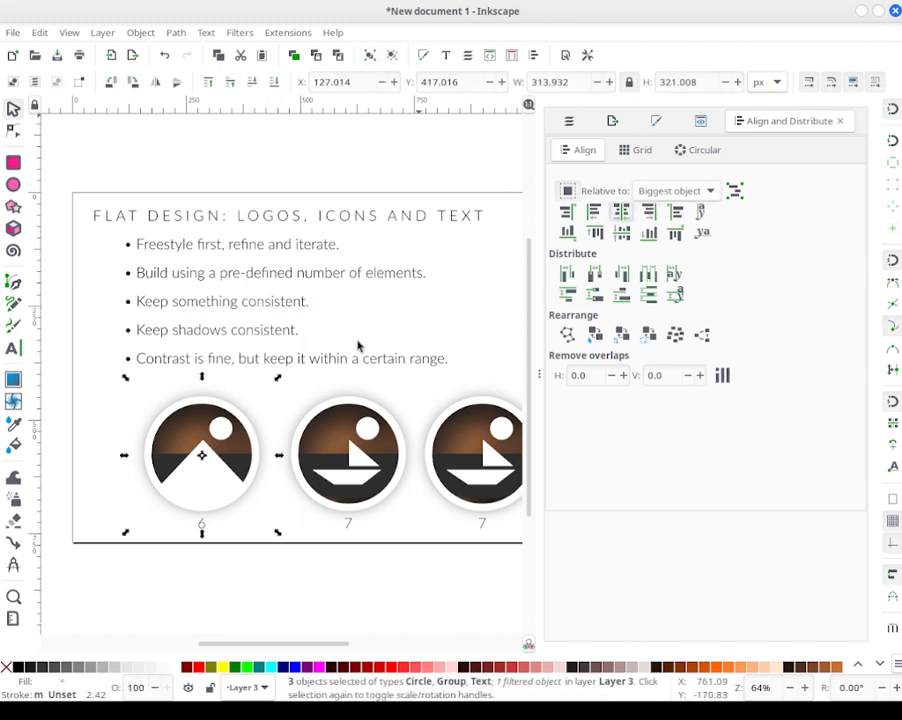
{"action": "left_click", "coordinate": [400, 365]}
{"action": "left_click", "coordinate": [95, 412]}
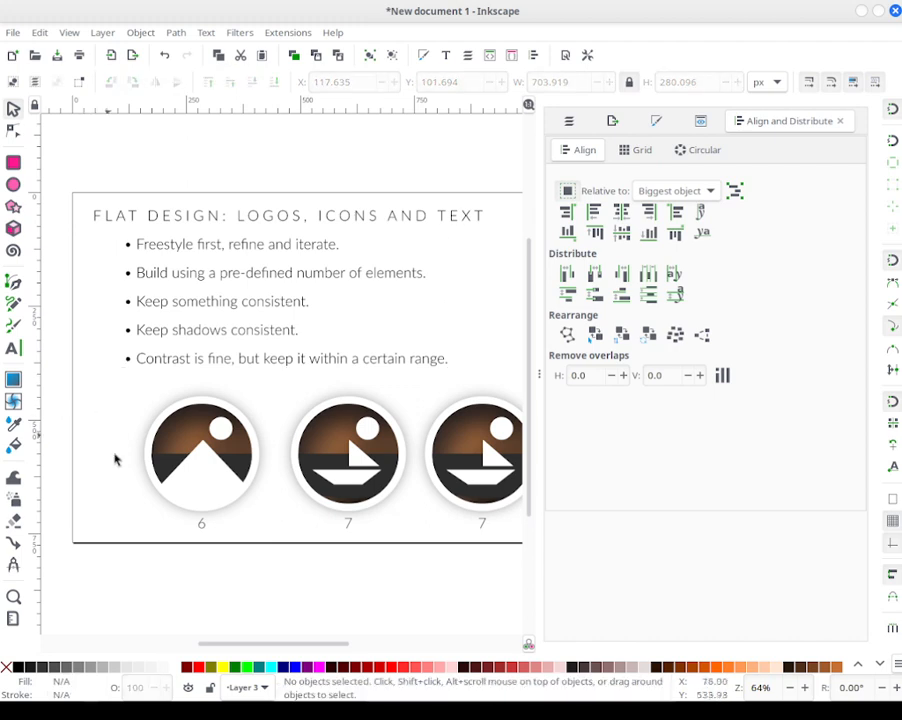
Step: Centre the labels 6, 7 and 7 on a common horizontal axis again and deselect them
{"action": "left_click_drag", "start_coordinate": [190, 485], "coordinate": [445, 600]}
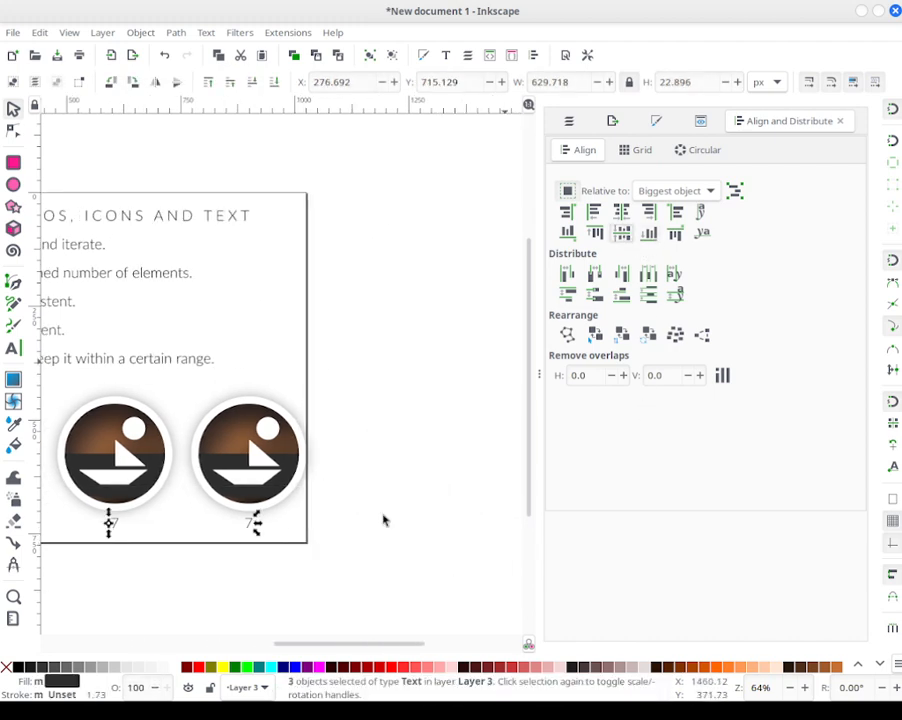
{"action": "left_click", "coordinate": [374, 592]}
{"action": "left_click", "coordinate": [214, 646]}
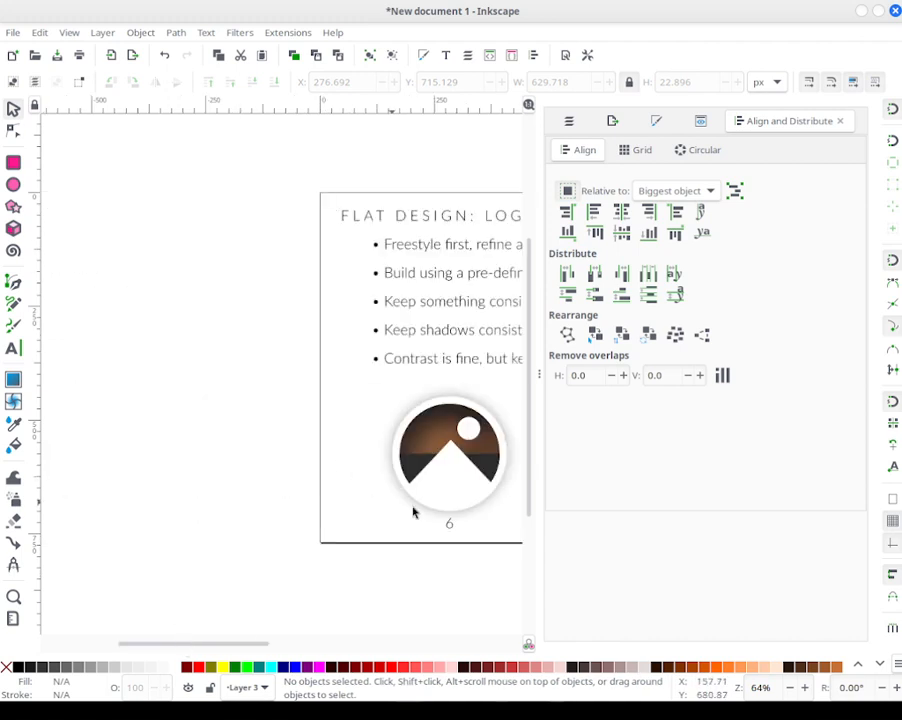
{"action": "right_click", "coordinate": [757, 685]}
{"action": "left_click", "coordinate": [790, 622]}
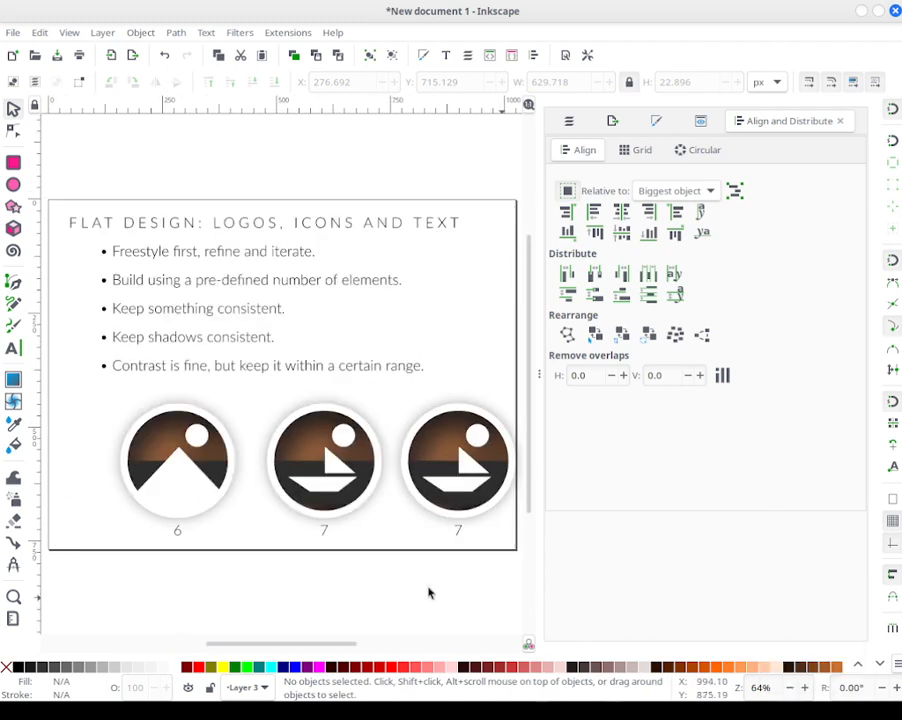
Step: Group each of the three circular icons with its shadow circle and its own number label
{"action": "left_click_drag", "start_coordinate": [419, 613], "coordinate": [244, 378]}
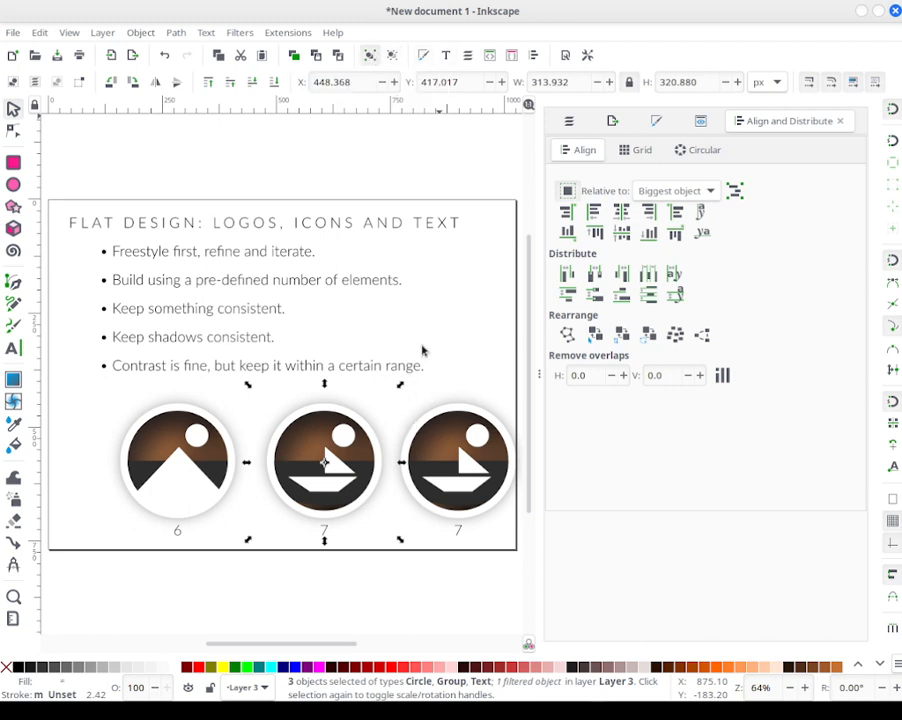
{"action": "left_click", "coordinate": [392, 342]}
{"action": "left_click_drag", "start_coordinate": [380, 314], "coordinate": [532, 582]}
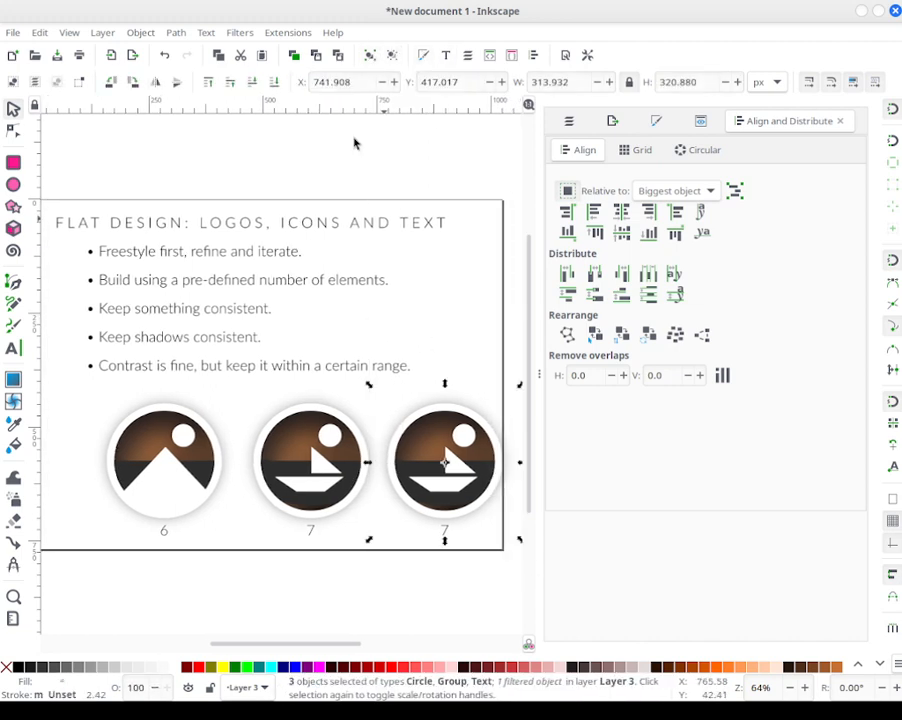
{"action": "left_click_drag", "start_coordinate": [86, 380], "coordinate": [250, 600]}
Step: Try to distribute the labelled icon groups with equal horizontal gaps, and deselect them
{"action": "left_click", "coordinate": [514, 330]}
{"action": "left_click_drag", "start_coordinate": [513, 320], "coordinate": [78, 646]}
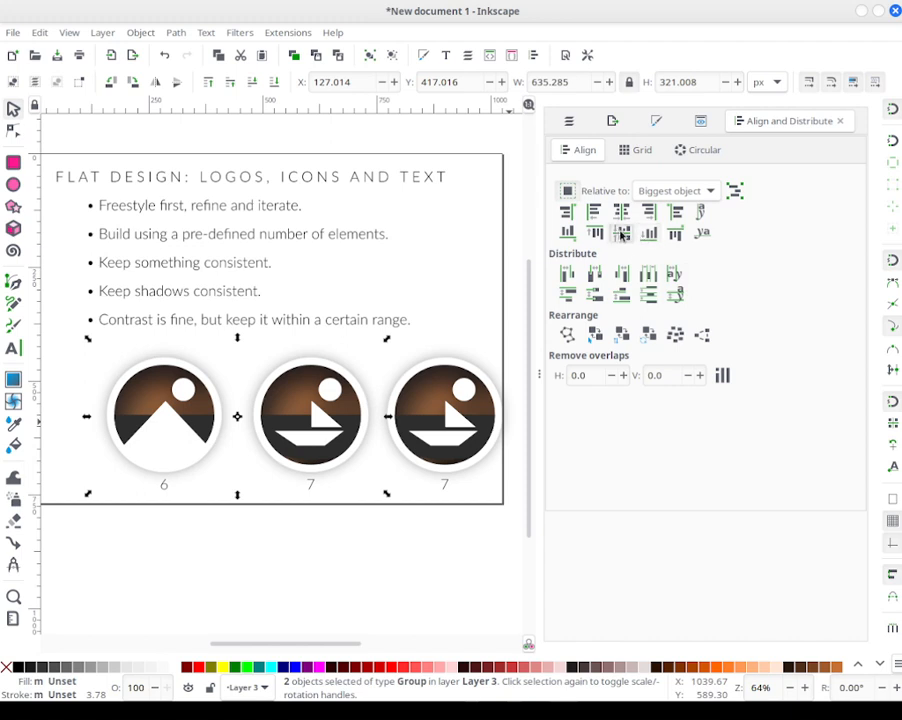
{"action": "left_click", "coordinate": [648, 272]}
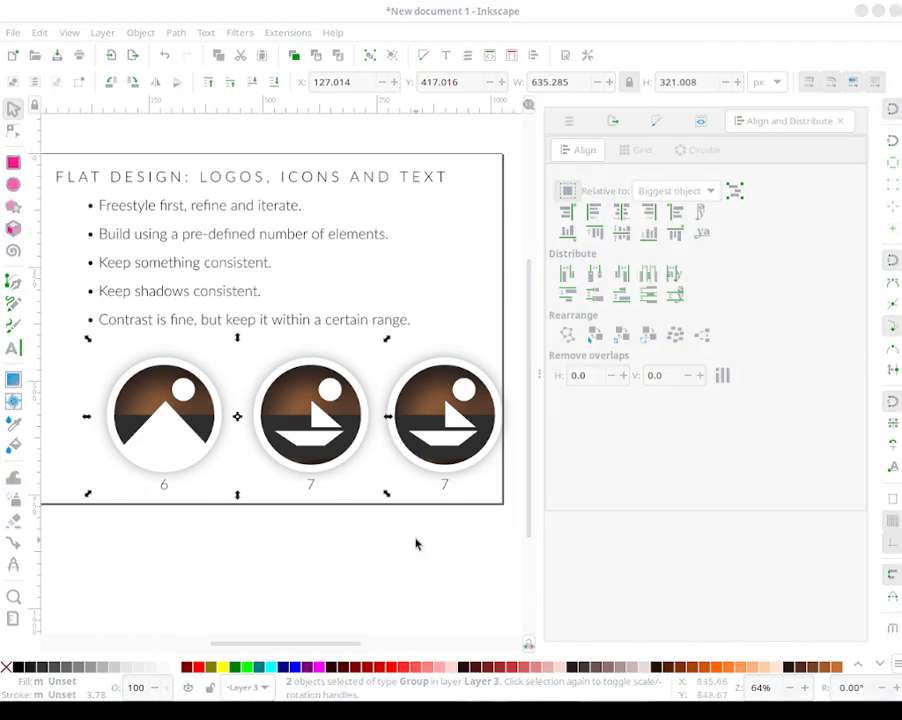
{"action": "left_click", "coordinate": [649, 274]}
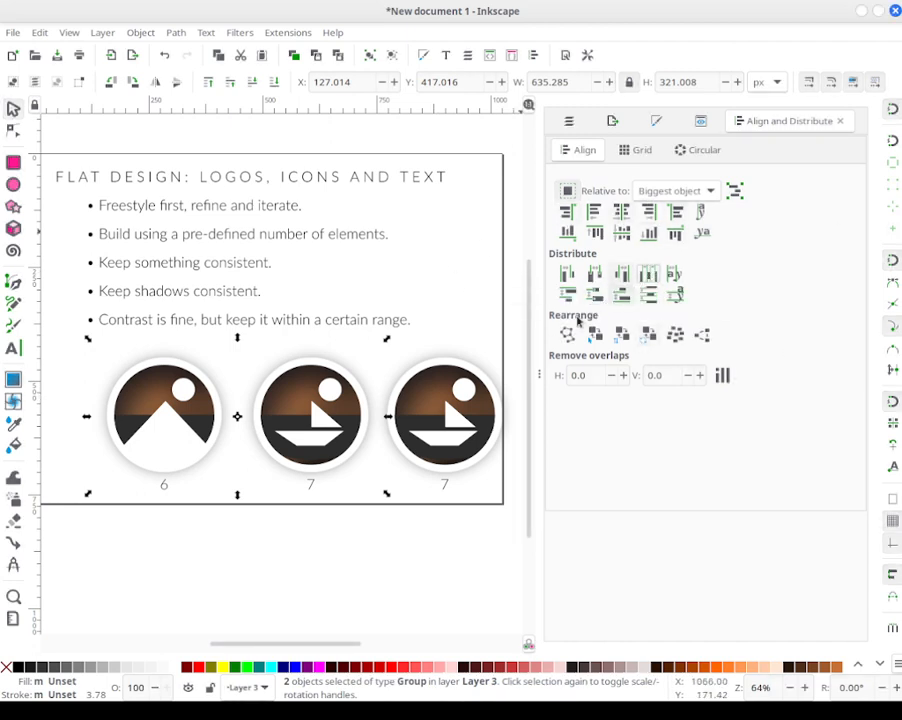
{"action": "left_click", "coordinate": [354, 532]}
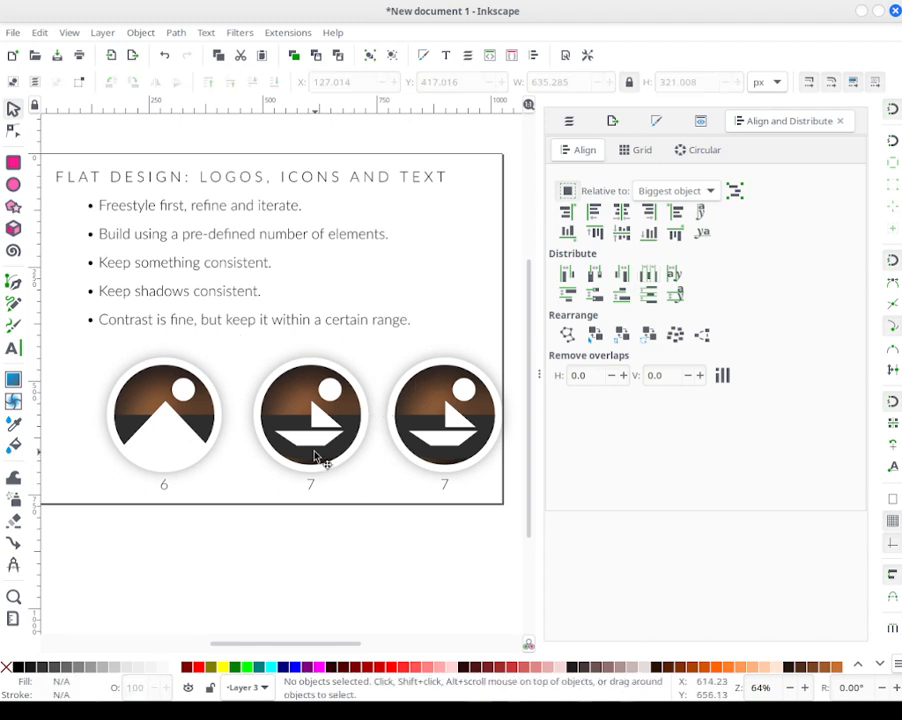
Step: Distribute the three labelled icon groups with equal horizontal gaps and centre them on one horizontal axis
{"action": "left_click", "coordinate": [333, 425]}
{"action": "left_click_drag", "start_coordinate": [333, 420], "coordinate": [331, 402]}
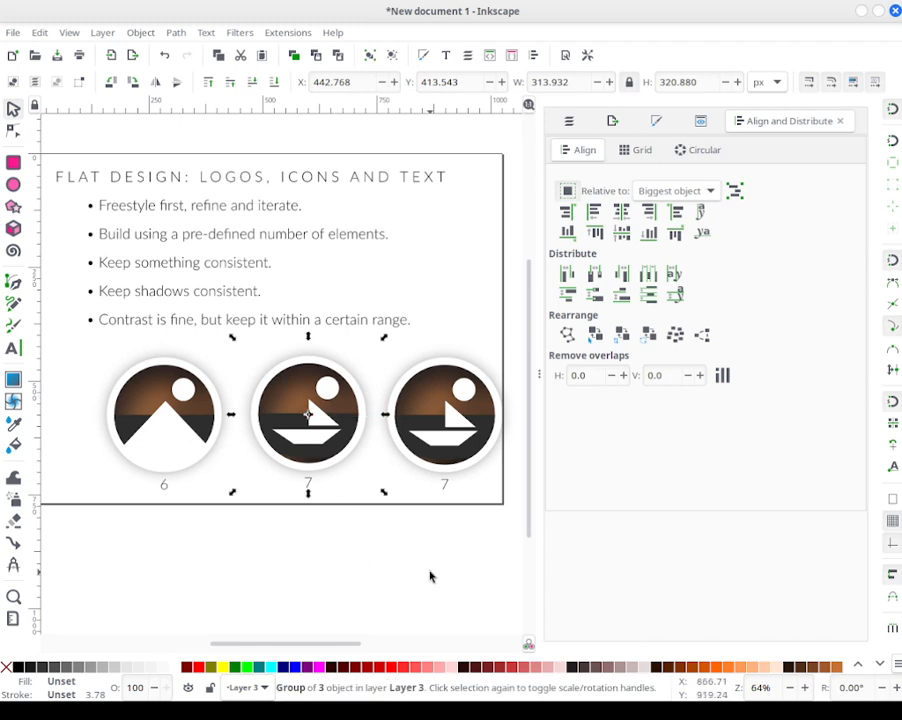
{"action": "left_click", "coordinate": [518, 563]}
{"action": "left_click_drag", "start_coordinate": [514, 560], "coordinate": [47, 304]}
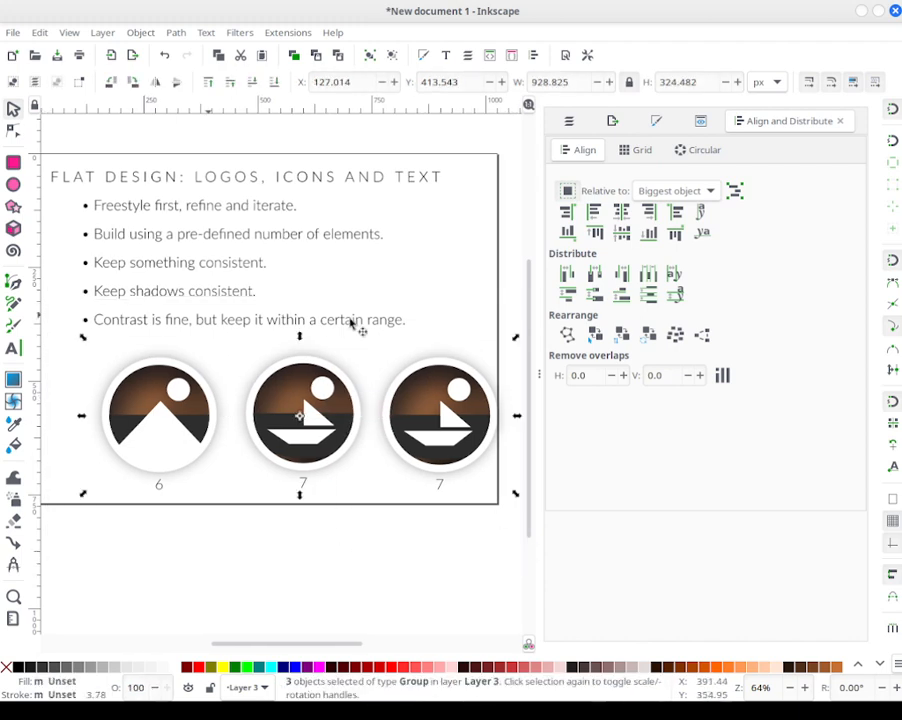
{"action": "left_click", "coordinate": [647, 274]}
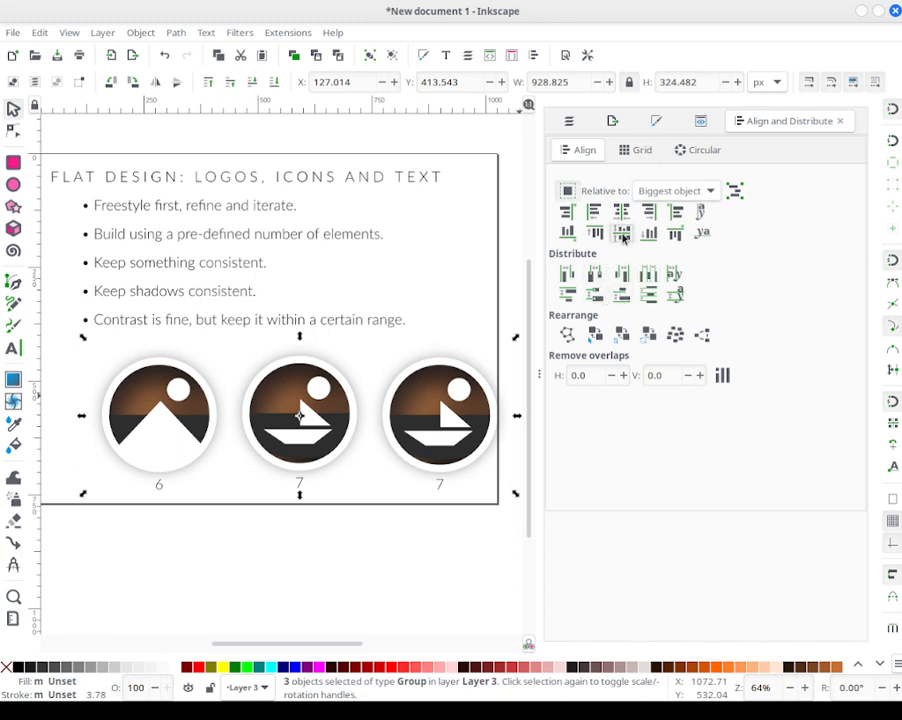
{"action": "left_click", "coordinate": [622, 235]}
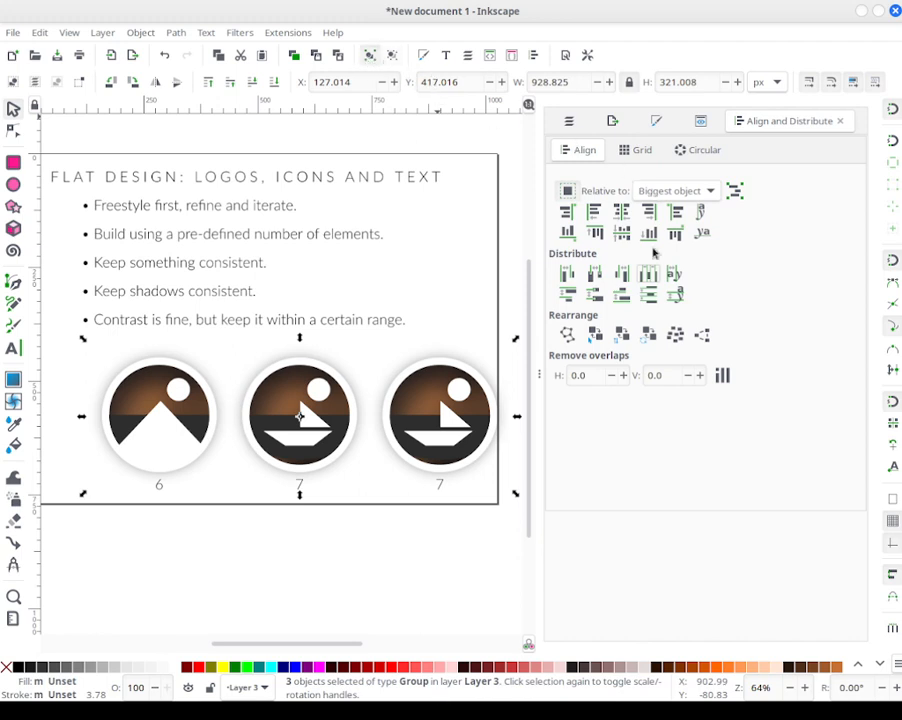
Step: Group the three labelled icons into one row and centre it horizontally relative to the page
{"action": "left_click", "coordinate": [660, 192]}
{"action": "left_click", "coordinate": [660, 234]}
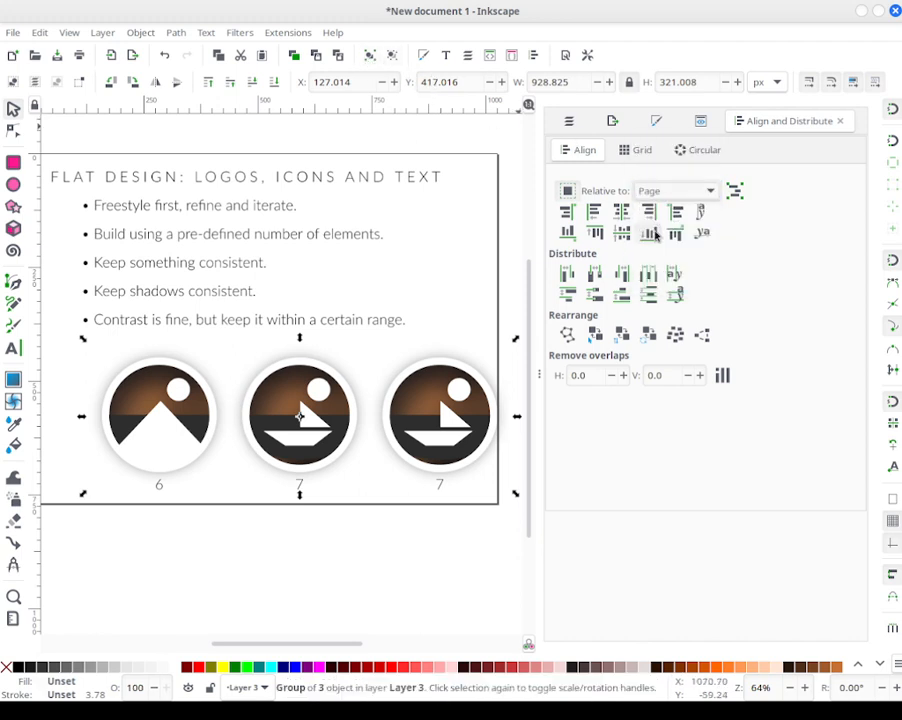
{"action": "left_click", "coordinate": [622, 211]}
{"action": "left_click", "coordinate": [455, 285]}
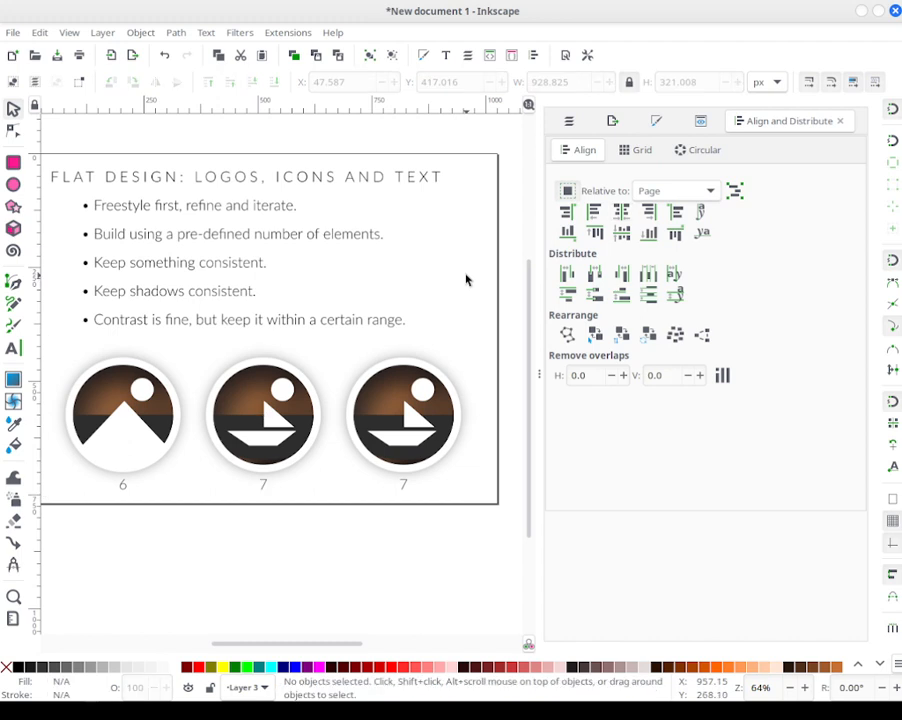
Step: Ungroup the row of icons, and ungroup the rightmost boat icon from its label and shadow circle
{"action": "left_click", "coordinate": [396, 58]}
{"action": "left_click", "coordinate": [427, 420]}
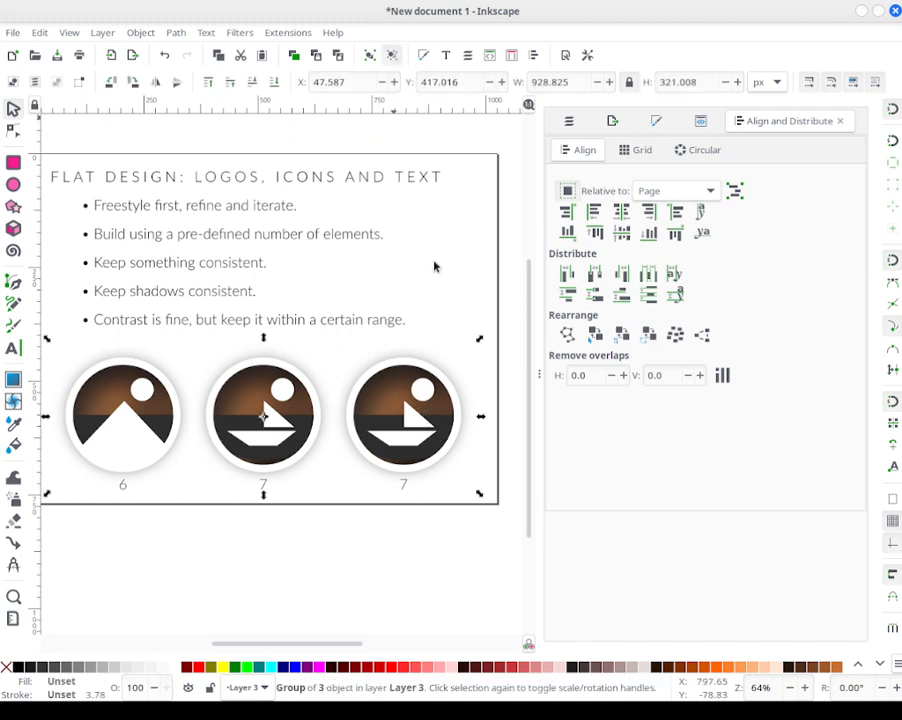
{"action": "left_click", "coordinate": [430, 440], "text": "ctrl"}
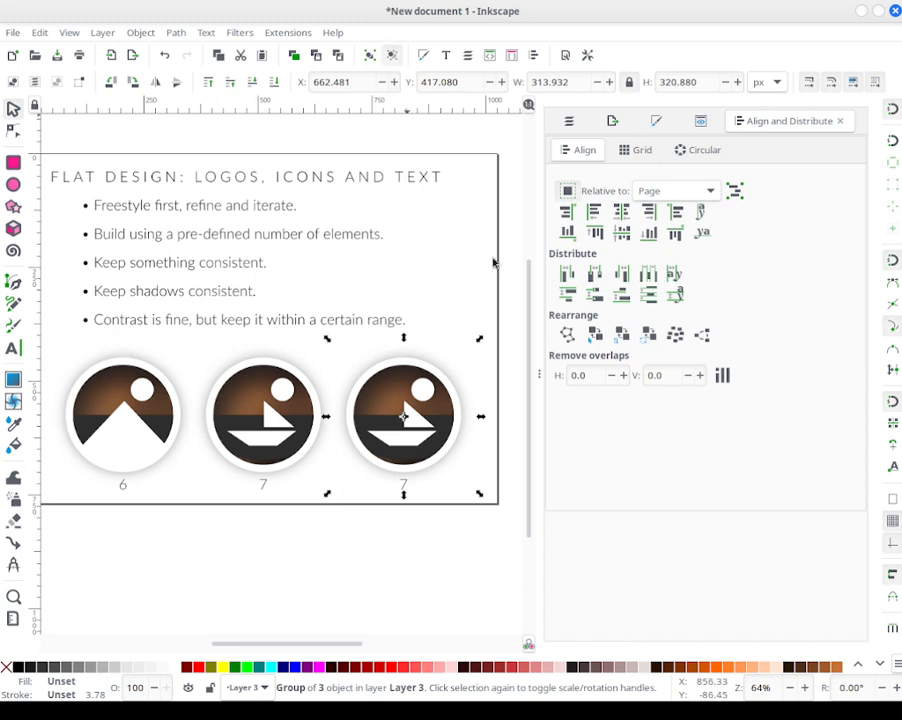
{"action": "left_click", "coordinate": [442, 394], "text": "ctrl"}
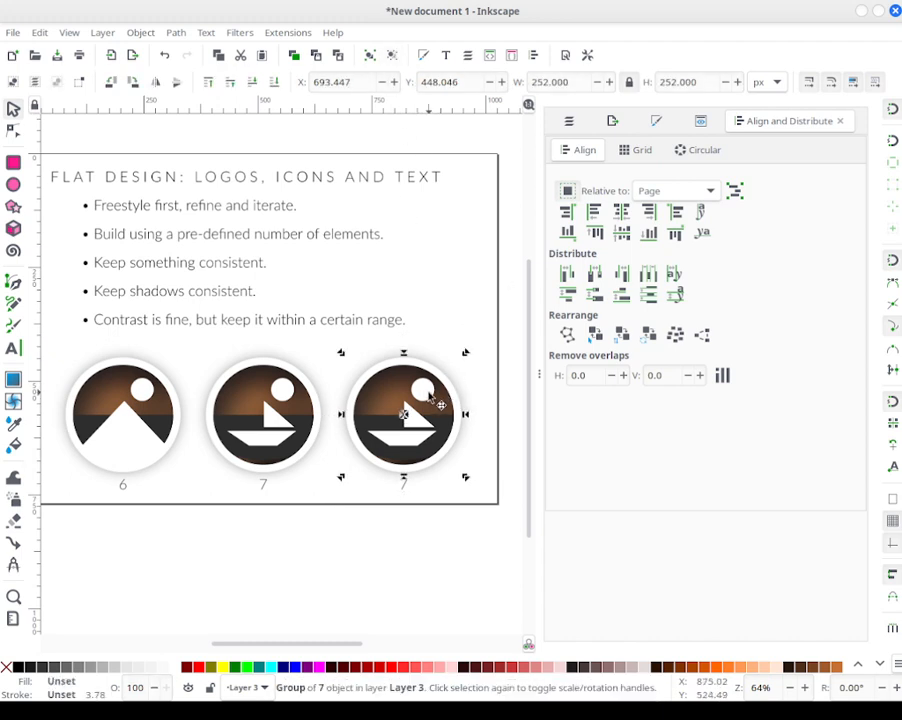
Step: Duplicate the sun circle inside the rightmost boat icon, fill the copy with grey 545454, and offset it slightly toward the original's lower left
{"action": "double_click", "coordinate": [438, 400]}
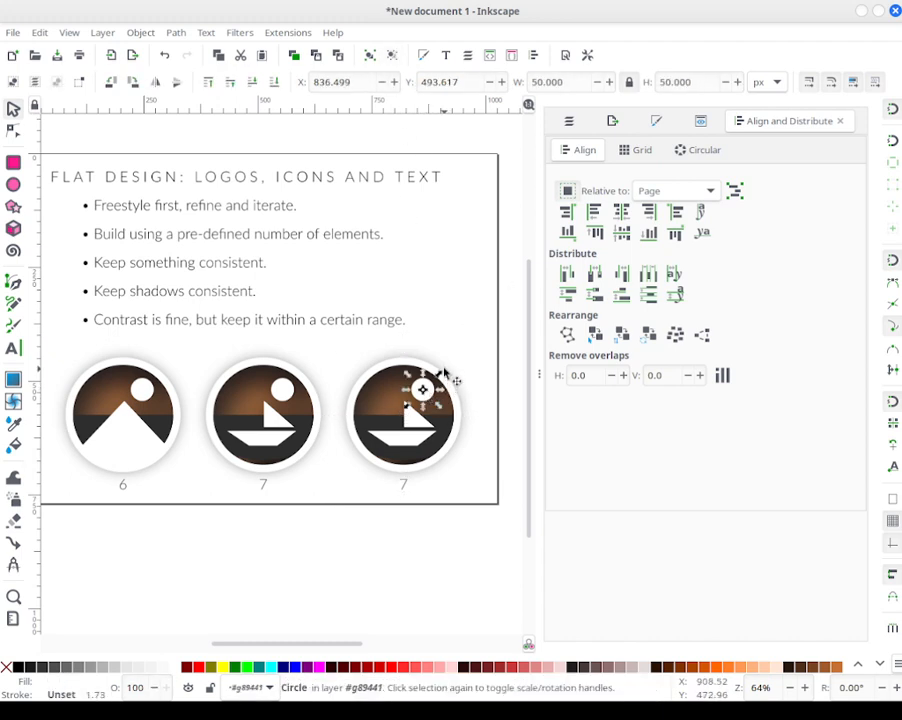
{"action": "left_click", "coordinate": [466, 338]}
{"action": "mouse_move", "coordinate": [415, 400]}
{"action": "left_mouse_down"}
{"action": "mouse_move", "coordinate": [408, 404]}
{"action": "mouse_move", "coordinate": [418, 393]}
{"action": "left_mouse_up"}
{"action": "left_click", "coordinate": [656, 120]}
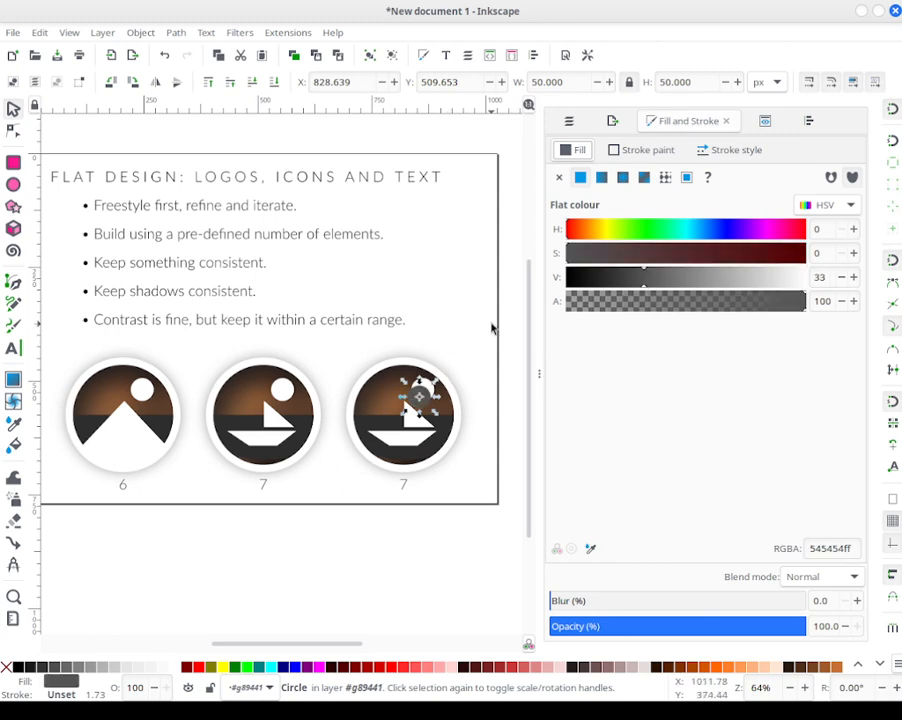
{"action": "left_click", "coordinate": [491, 326]}
{"action": "left_click_drag", "start_coordinate": [420, 398], "coordinate": [422, 397]}
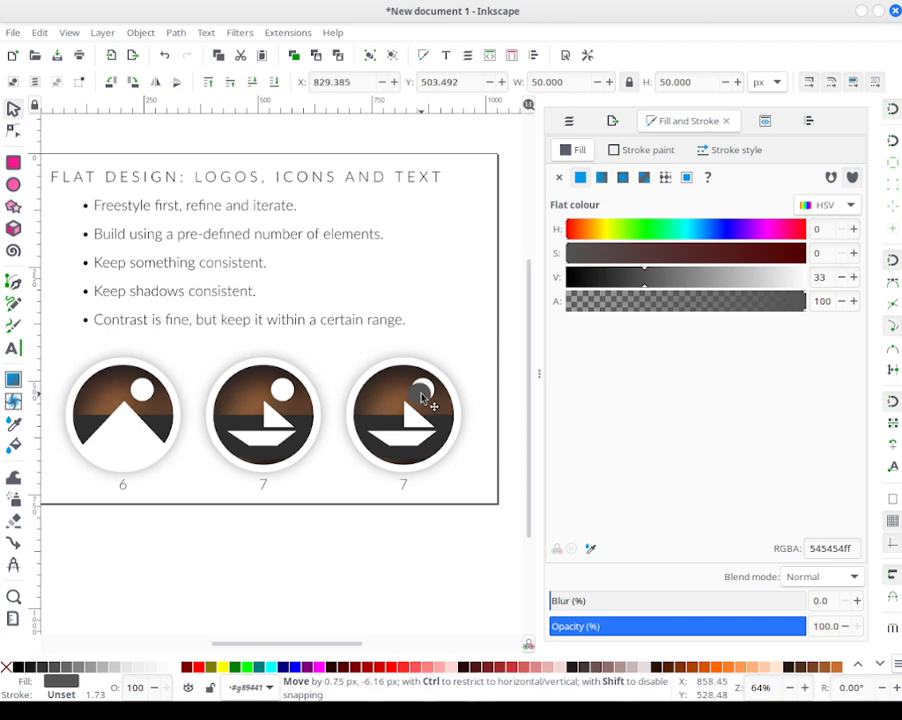
{"action": "left_click_drag", "start_coordinate": [421, 397], "coordinate": [420, 390]}
Step: Subtract the grey circle from the white sun in the rightmost icon with Difference to form a crescent moon
{"action": "left_click", "coordinate": [474, 354]}
{"action": "left_click_drag", "start_coordinate": [487, 343], "coordinate": [368, 437]}
{"action": "left_click", "coordinate": [456, 334]}
{"action": "left_click_drag", "start_coordinate": [473, 327], "coordinate": [377, 420]}
{"action": "left_click", "coordinate": [176, 32]}
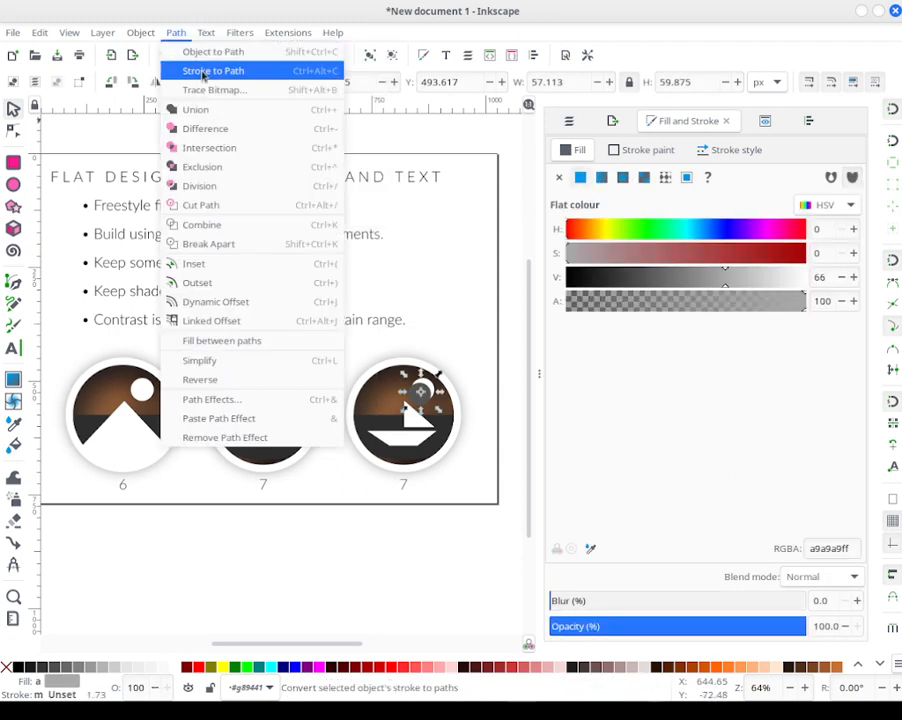
{"action": "left_click", "coordinate": [221, 128]}
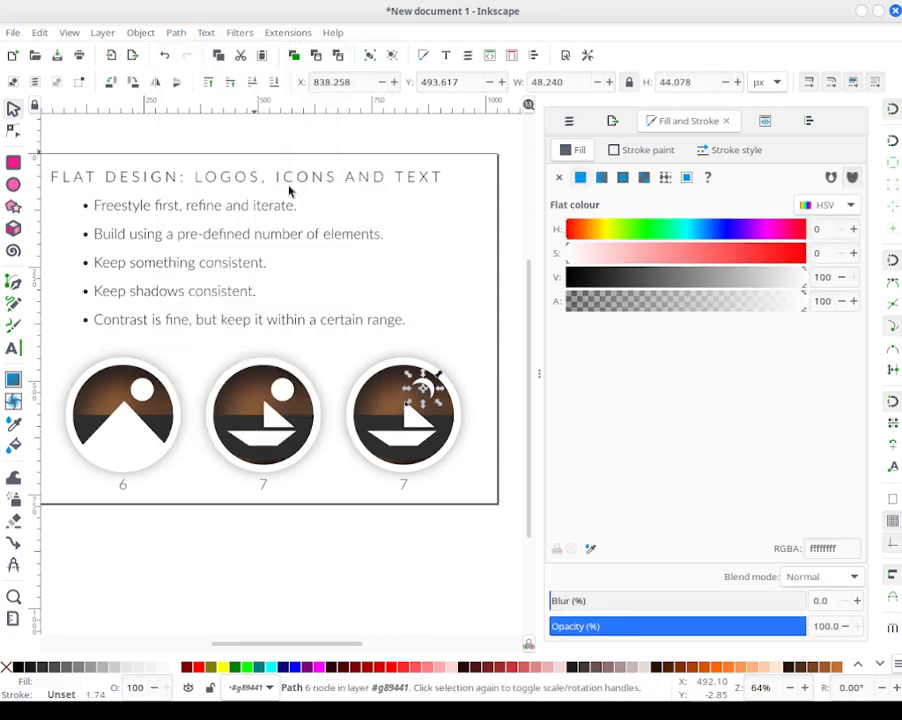
{"action": "left_click", "coordinate": [438, 340]}
{"action": "mouse_move", "coordinate": [482, 483]}
{"action": "left_mouse_down"}
{"action": "mouse_move", "coordinate": [344, 419]}
{"action": "mouse_move", "coordinate": [357, 405]}
{"action": "mouse_move", "coordinate": [352, 395]}
{"action": "left_mouse_up"}
{"action": "left_click", "coordinate": [396, 424]}
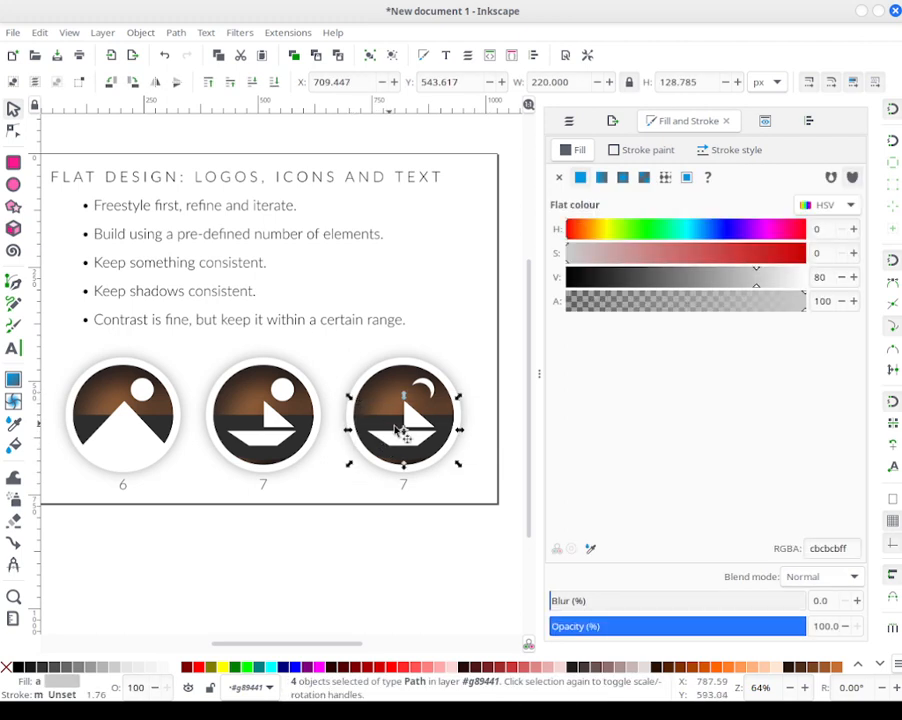
{"action": "key", "text": "Delete"}
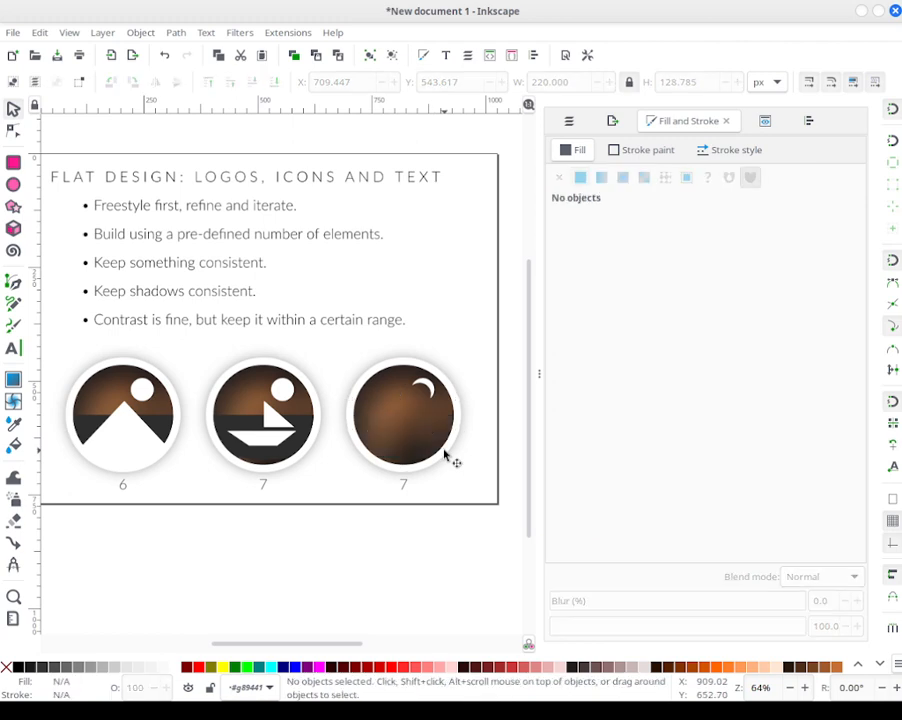
{"action": "key", "text": "ctrl+z"}
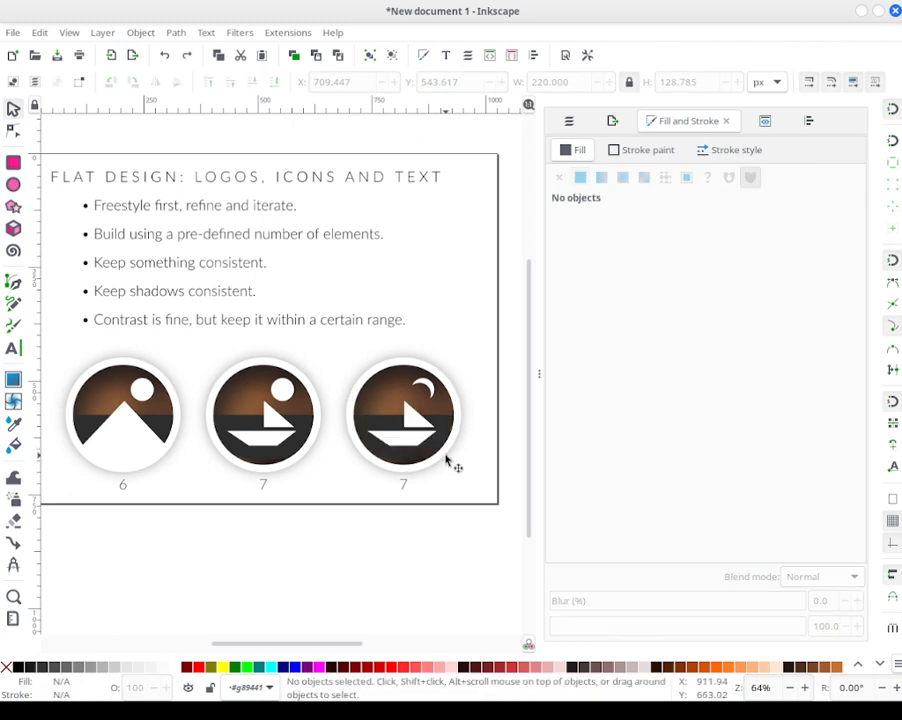
Step: Delete the white hull and sail of the boat from the rightmost icon
{"action": "left_click", "coordinate": [439, 429]}
{"action": "left_click", "coordinate": [419, 439]}
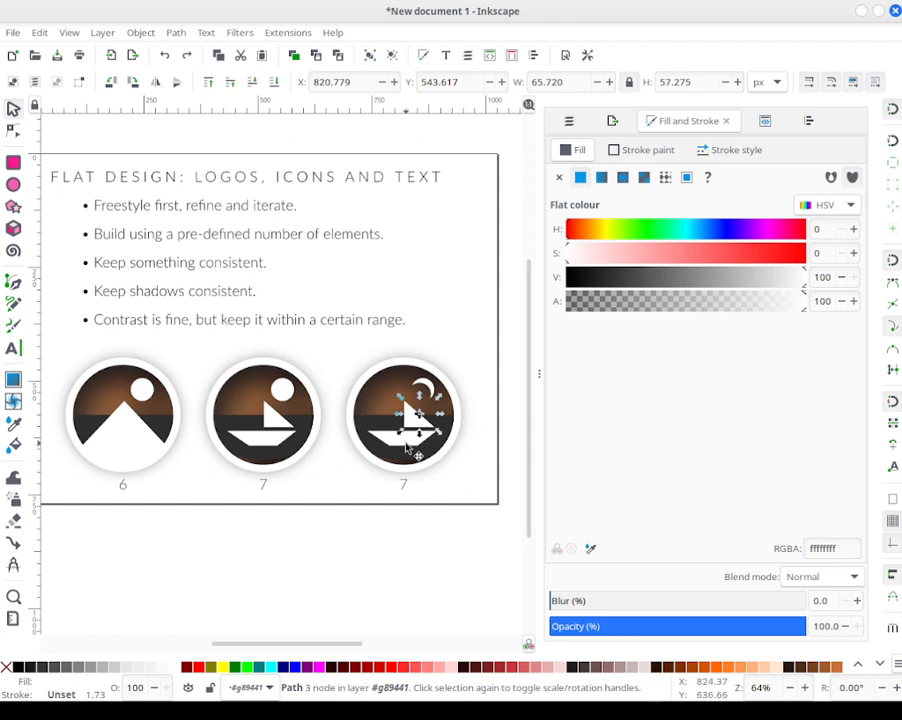
{"action": "left_click", "coordinate": [420, 447], "text": "shift"}
{"action": "key", "text": "Delete"}
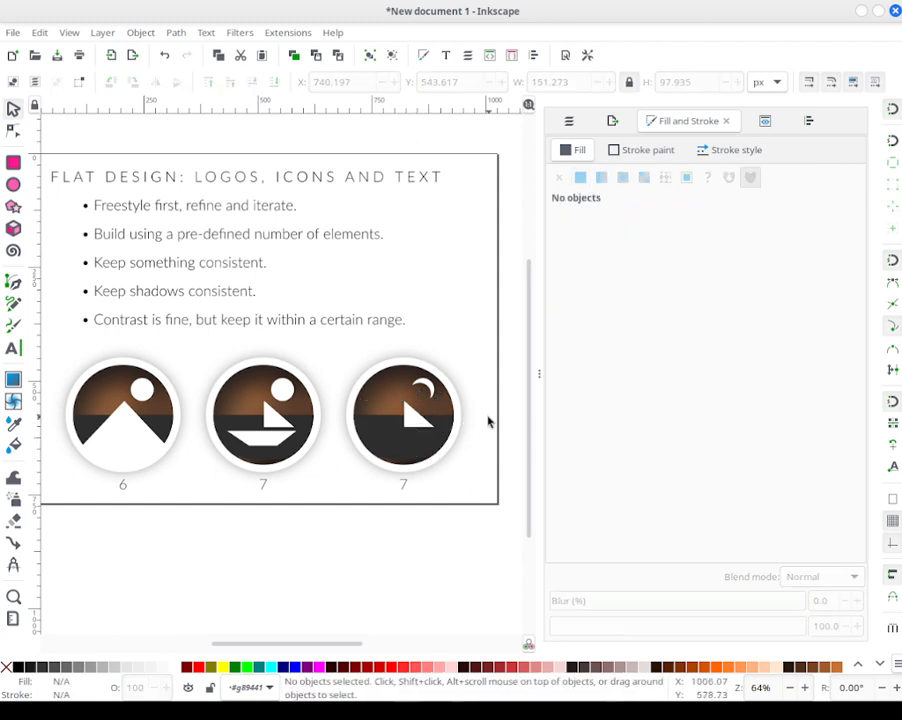
{"action": "left_click", "coordinate": [407, 428]}
{"action": "key", "text": "Delete"}
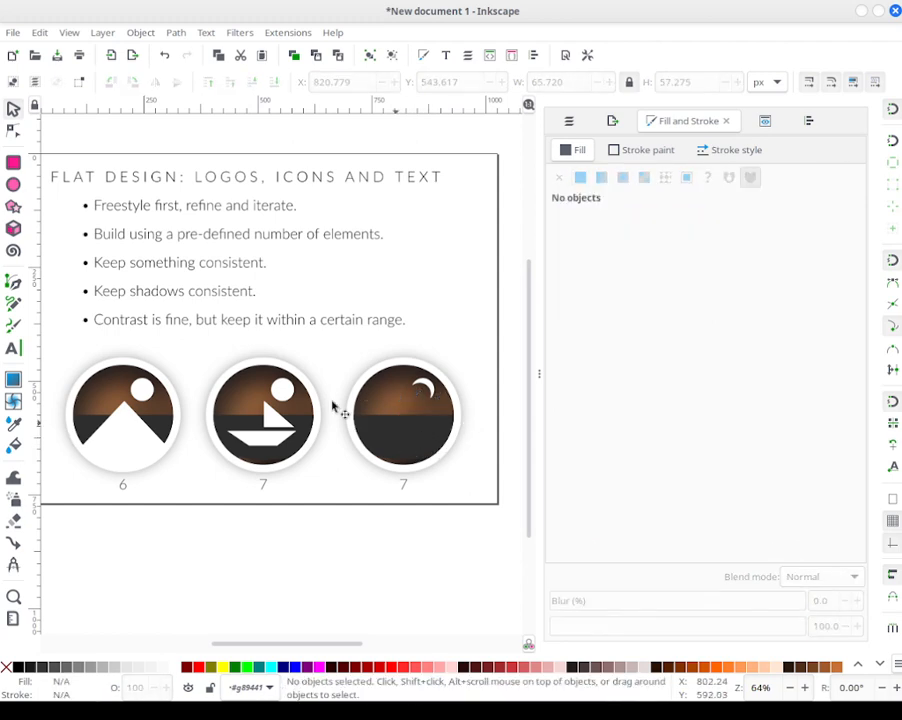
{"action": "left_click", "coordinate": [13, 326]}
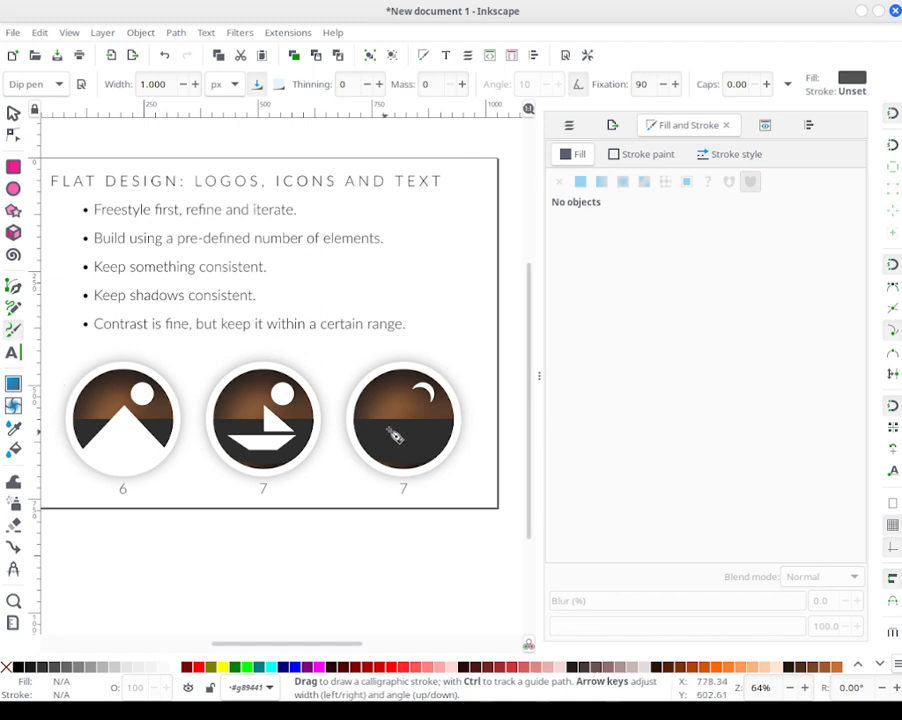
{"action": "mouse_move", "coordinate": [402, 432]}
{"action": "left_mouse_down"}
{"action": "mouse_move", "coordinate": [423, 429]}
{"action": "mouse_move", "coordinate": [413, 467]}
{"action": "mouse_move", "coordinate": [505, 493]}
{"action": "left_mouse_up"}
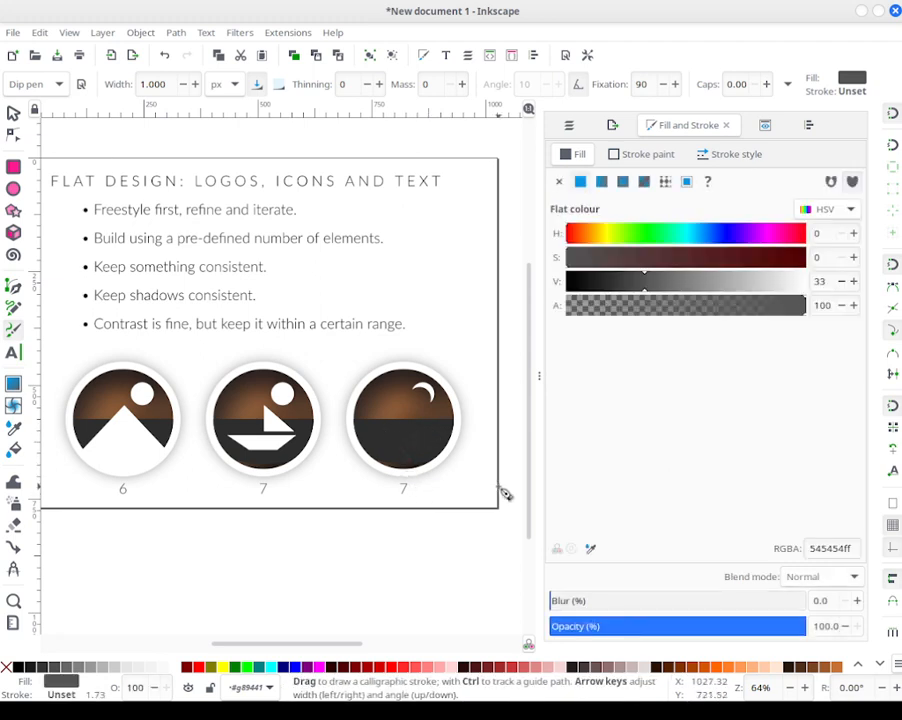
{"action": "left_click", "coordinate": [165, 56]}
Step: Set the calligraphy width to 8 px and draw a winding stroke about 97 × 79 px in the rightmost icon's dark lower half
{"action": "left_click", "coordinate": [195, 86]}
{"action": "left_click", "coordinate": [195, 86]}
{"action": "left_click", "coordinate": [195, 86]}
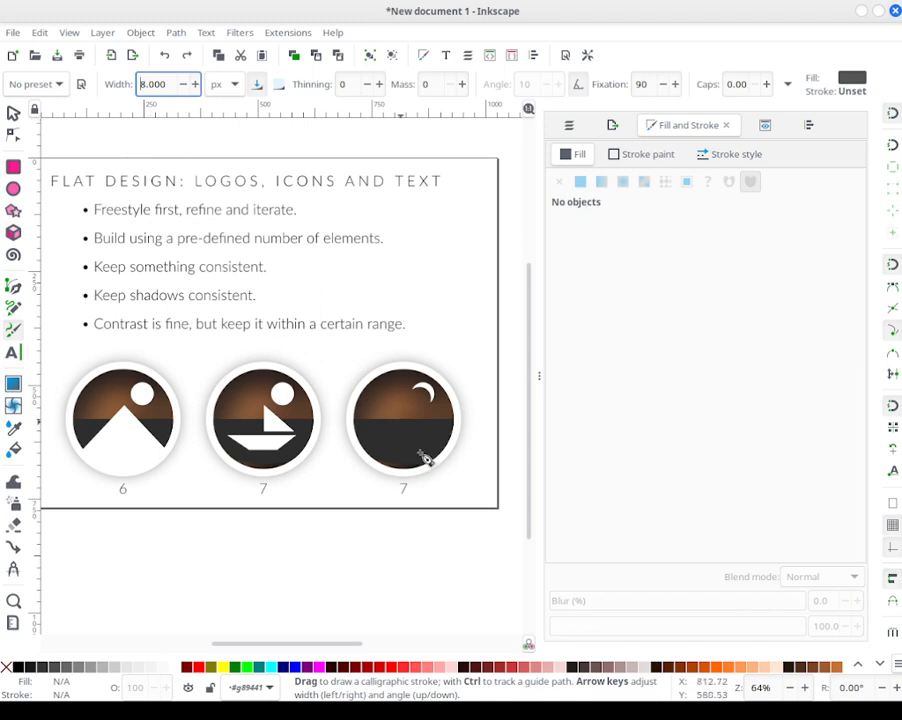
{"action": "mouse_move", "coordinate": [424, 432]}
{"action": "left_mouse_down"}
{"action": "mouse_move", "coordinate": [389, 437]}
{"action": "mouse_move", "coordinate": [427, 433]}
{"action": "mouse_move", "coordinate": [413, 440]}
{"action": "mouse_move", "coordinate": [412, 462]}
{"action": "left_mouse_up"}
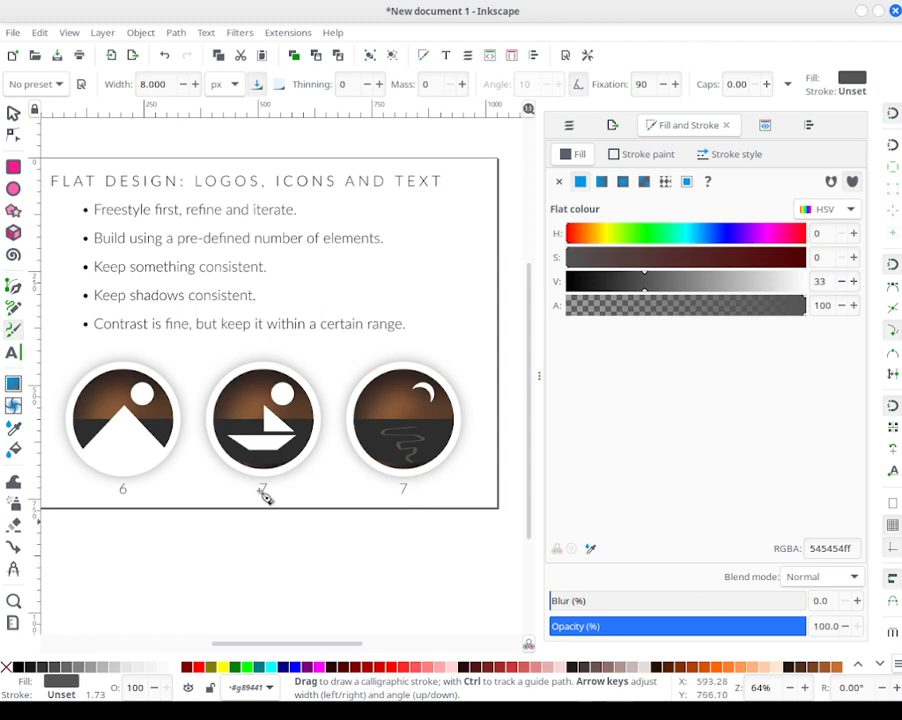
Step: Simplify the winding calligraphic stroke repeatedly to smooth it into a simpler shape
{"action": "left_click", "coordinate": [13, 112]}
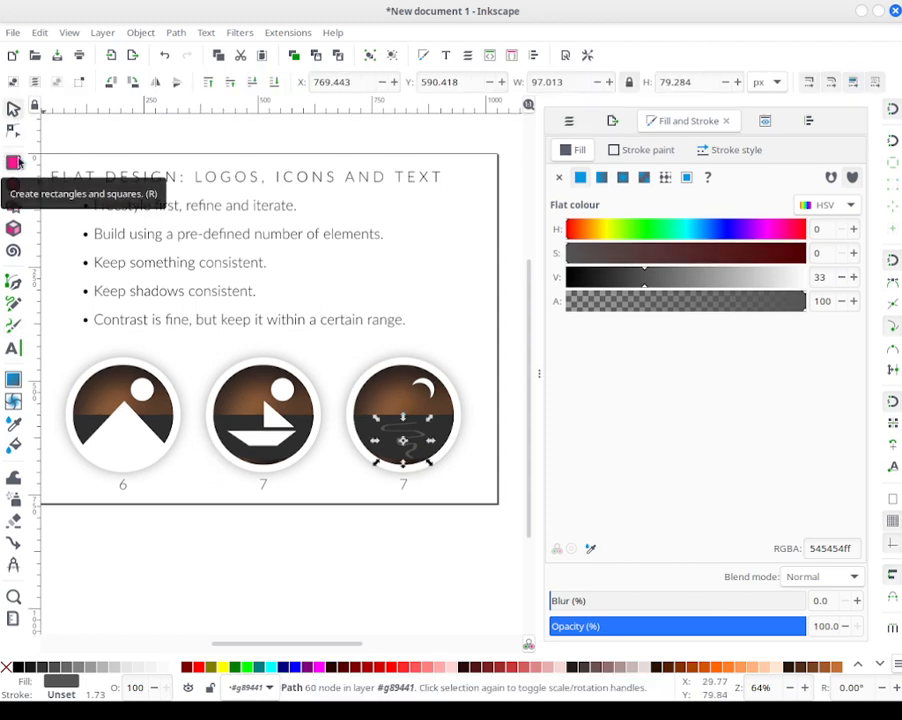
{"action": "key", "text": "ctrl+l"}
{"action": "key", "text": "ctrl+l"}
{"action": "key", "text": "ctrl+l"}
{"action": "key", "text": "ctrl+l"}
{"action": "key", "text": "ctrl+l"}
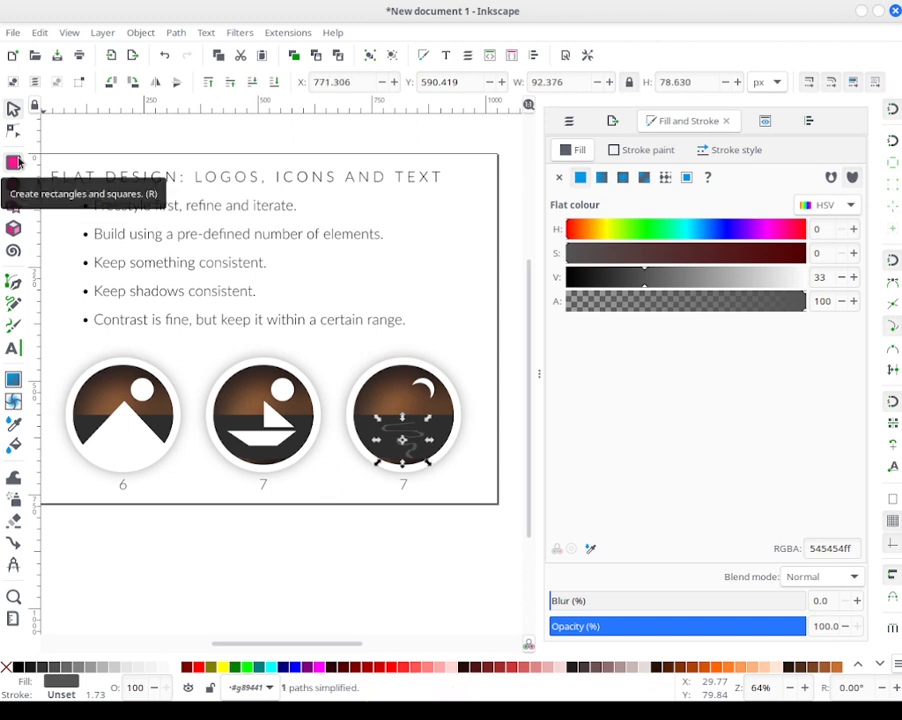
{"action": "key", "text": "ctrl+l"}
{"action": "key", "text": "ctrl+l"}
{"action": "key", "text": "ctrl+l"}
{"action": "key", "text": "ctrl+l"}
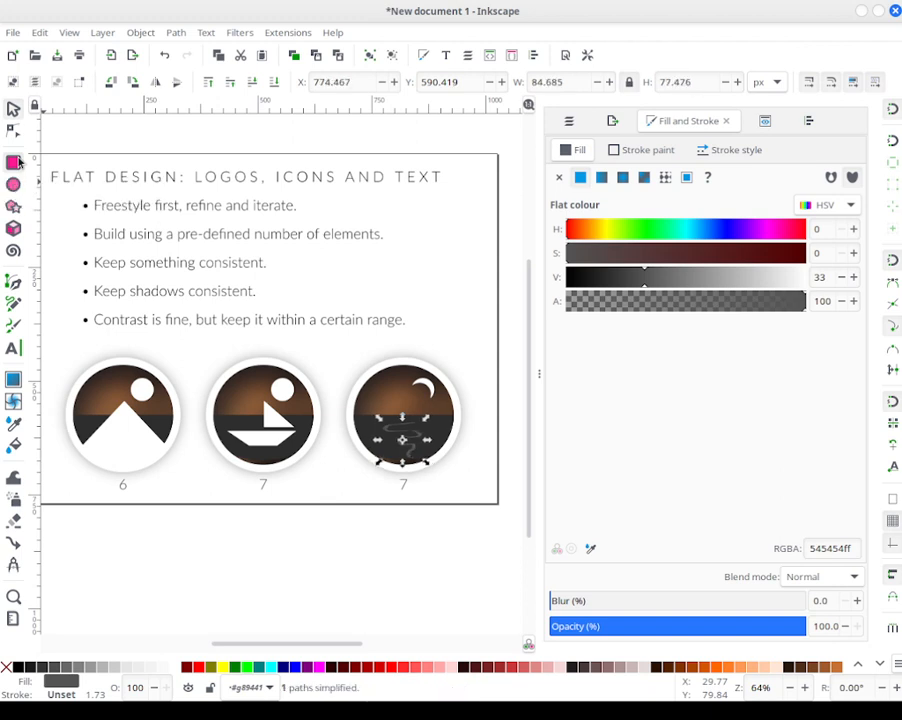
{"action": "key", "text": "ctrl+l"}
{"action": "key", "text": "ctrl+l"}
{"action": "key", "text": "ctrl+l"}
{"action": "key", "text": "ctrl+l"}
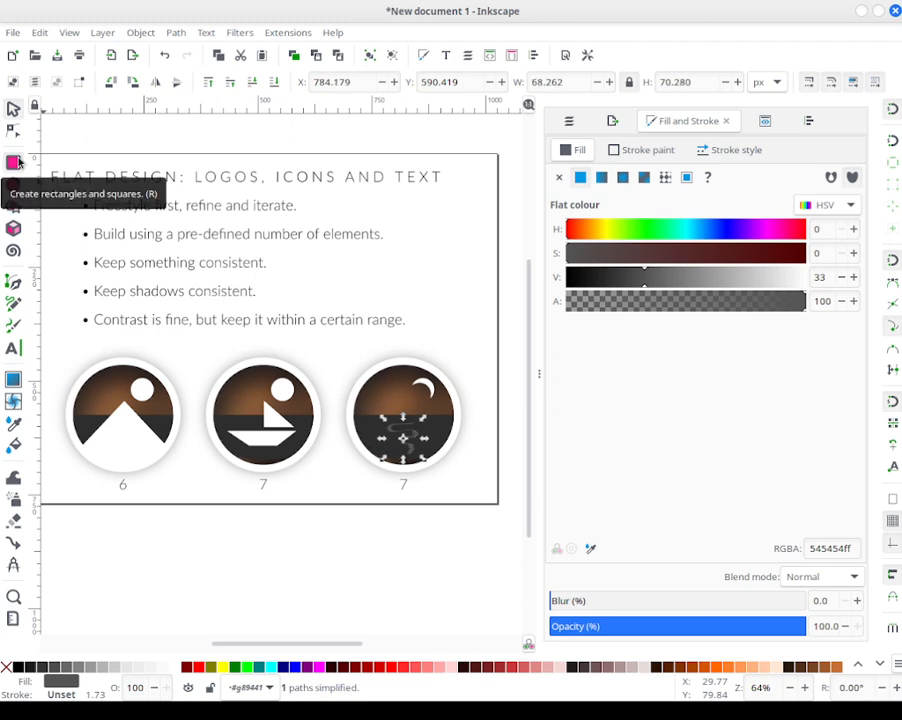
Step: Fill the winding stroke with white ffffffff and squash its height to about 51 px
{"action": "left_click_drag", "start_coordinate": [767, 277], "coordinate": [808, 277]}
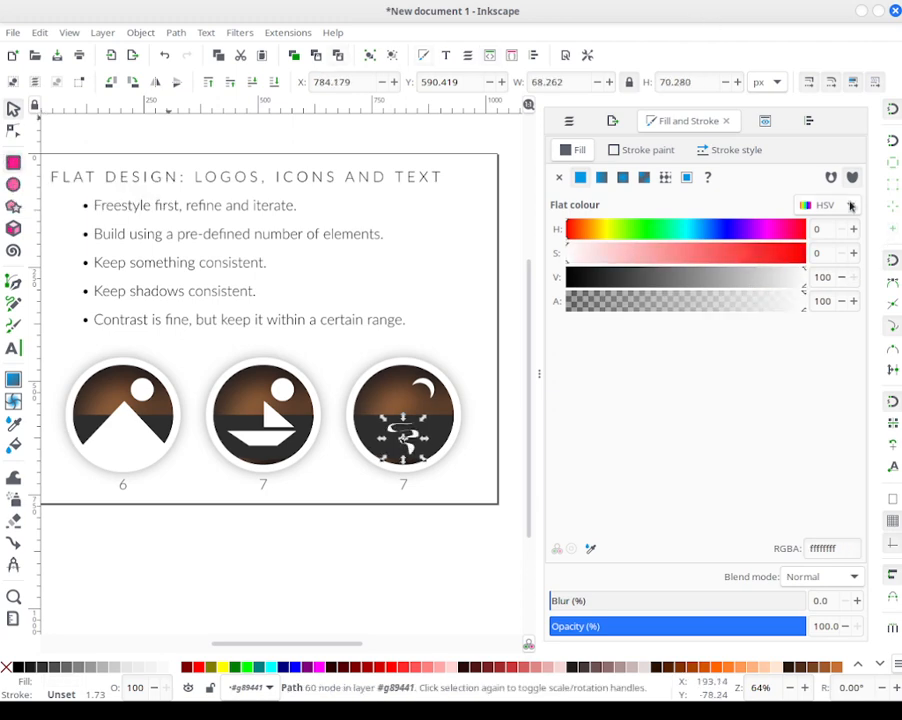
{"action": "mouse_move", "coordinate": [404, 465]}
{"action": "left_mouse_down"}
{"action": "mouse_move", "coordinate": [410, 437]}
{"action": "mouse_move", "coordinate": [413, 455]}
{"action": "left_mouse_up"}
{"action": "left_click", "coordinate": [402, 450]}
{"action": "left_click", "coordinate": [412, 438]}
{"action": "left_click", "coordinate": [413, 437]}
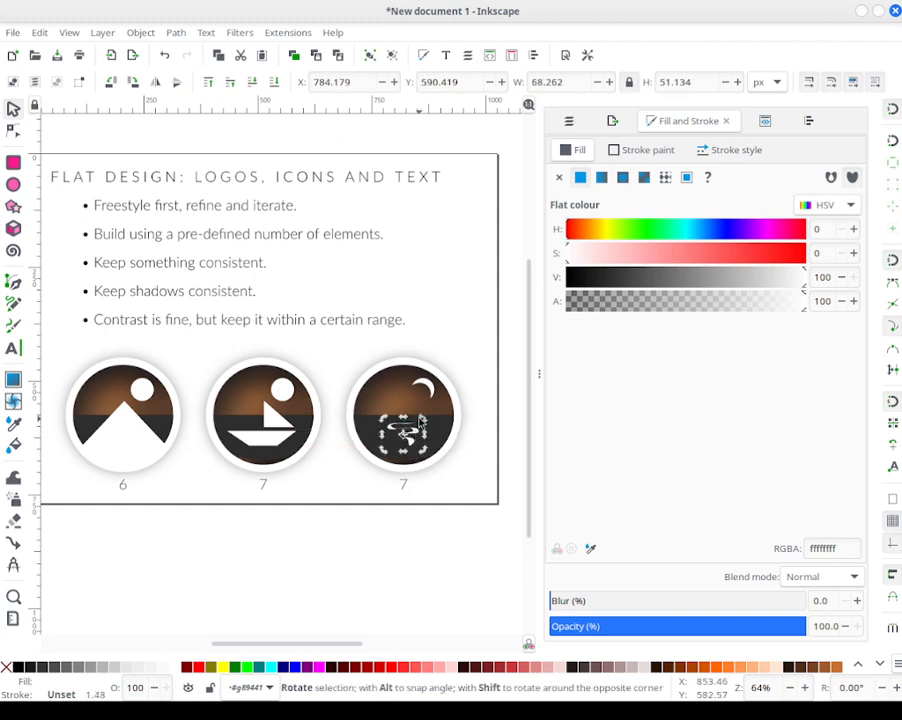
Step: Rotate the white reflection shape slightly and skew it horizontally below the crescent moon
{"action": "left_click_drag", "start_coordinate": [424, 424], "coordinate": [428, 426]}
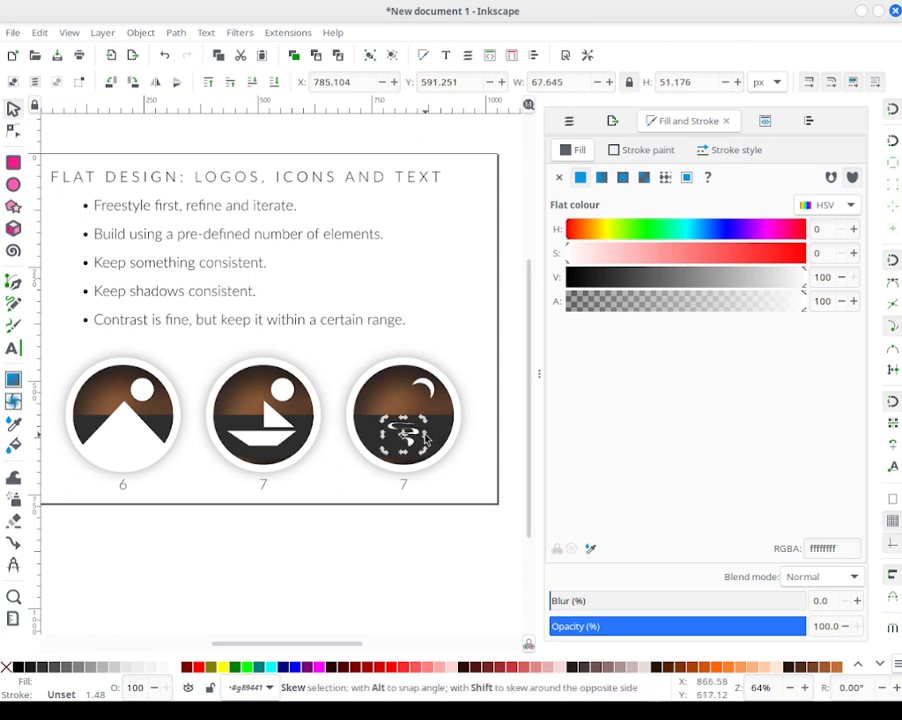
{"action": "left_click", "coordinate": [428, 440]}
{"action": "key", "text": "Escape"}
{"action": "left_click", "coordinate": [403, 430]}
{"action": "left_click", "coordinate": [410, 452]}
{"action": "left_click", "coordinate": [405, 452]}
{"action": "left_click_drag", "start_coordinate": [404, 454], "coordinate": [400, 450]}
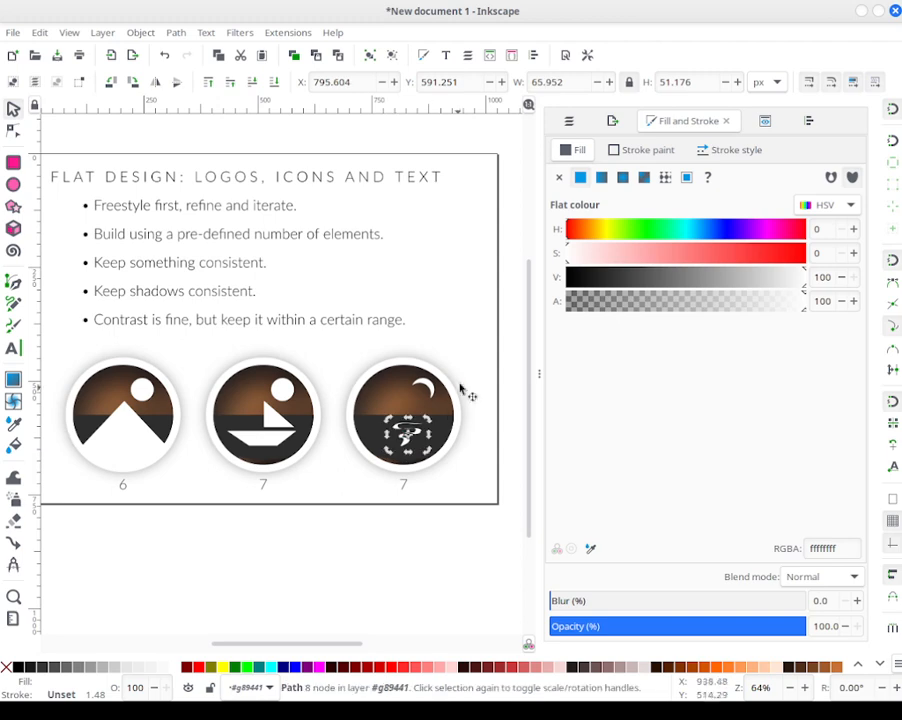
{"action": "left_click", "coordinate": [479, 360]}
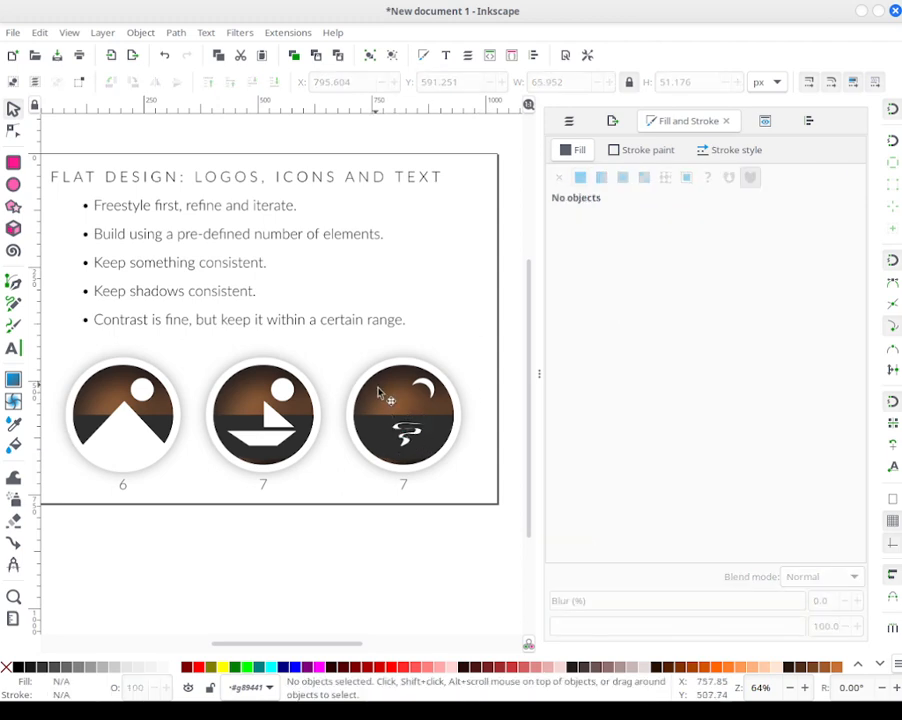
Step: Simplify the skewed white reflection shape several more times
{"action": "left_click", "coordinate": [405, 432]}
{"action": "key", "text": "ctrl+l"}
{"action": "key", "text": "ctrl+l"}
{"action": "key", "text": "ctrl+l"}
{"action": "key", "text": "ctrl+l"}
{"action": "key", "text": "ctrl+l"}
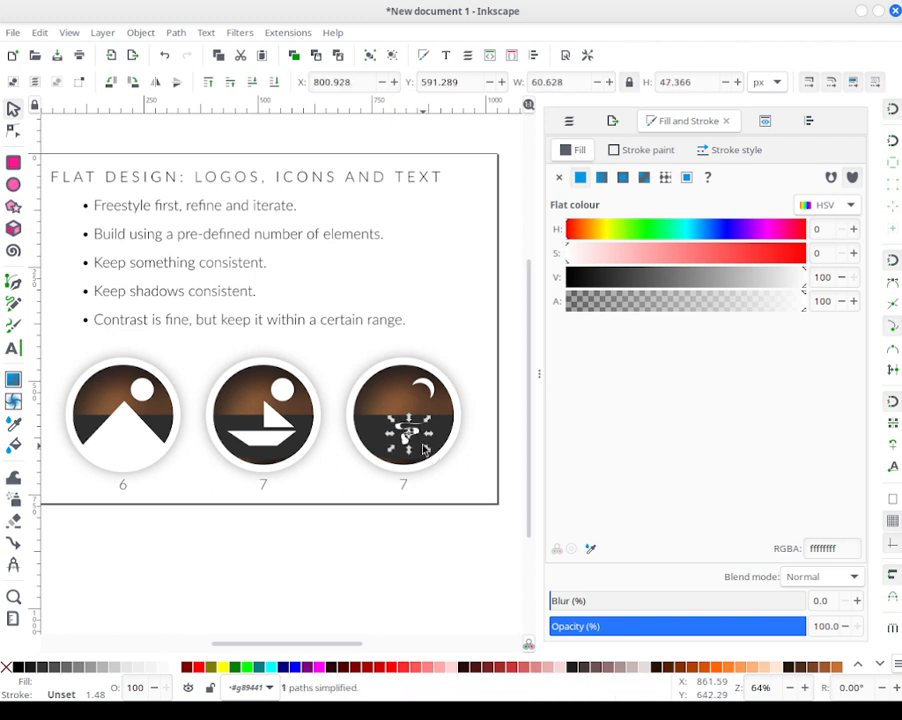
{"action": "key", "text": "ctrl+l"}
{"action": "key", "text": "ctrl+l"}
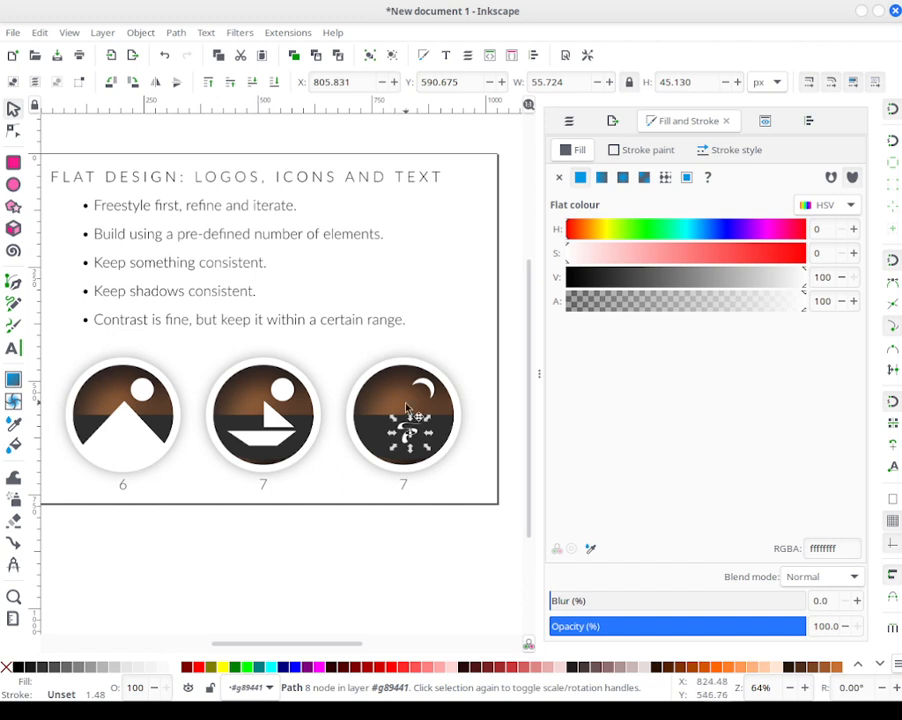
Step: Delete the white reflection shape from the rightmost icon
{"action": "left_click", "coordinate": [477, 380]}
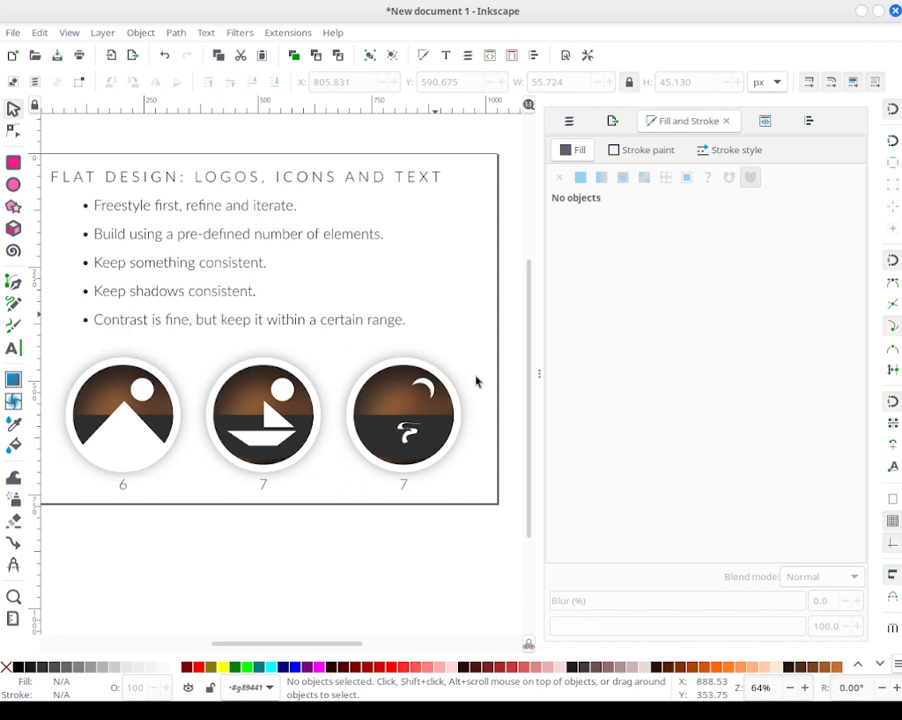
{"action": "left_click", "coordinate": [418, 455]}
{"action": "key", "text": "Delete"}
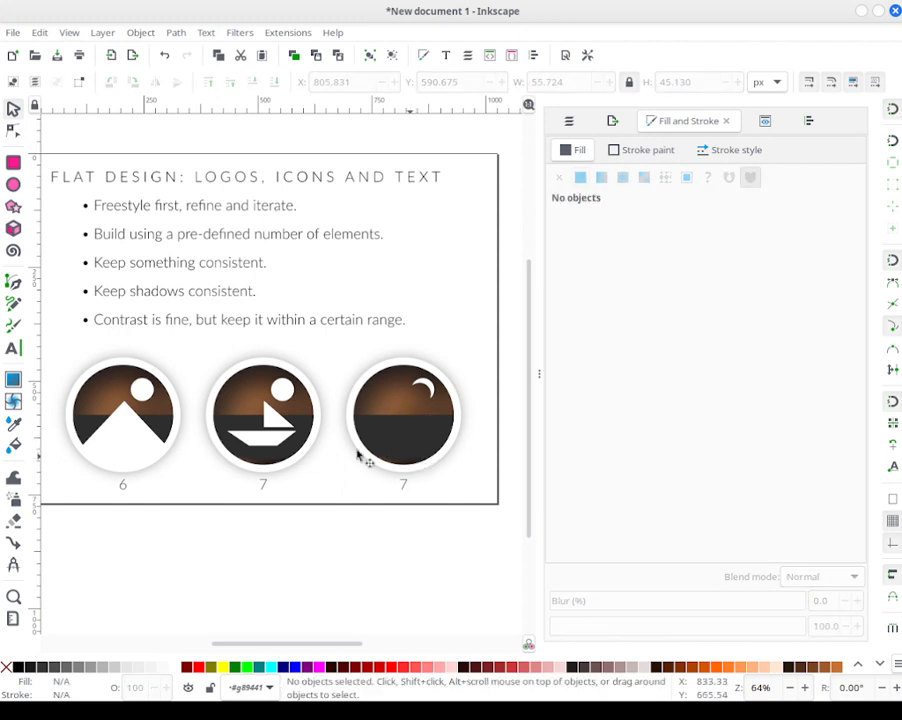
Step: Draw a winding freehand Pencil line below the crescent moon in the rightmost icon's dark half and simplify it
{"action": "left_click", "coordinate": [14, 303]}
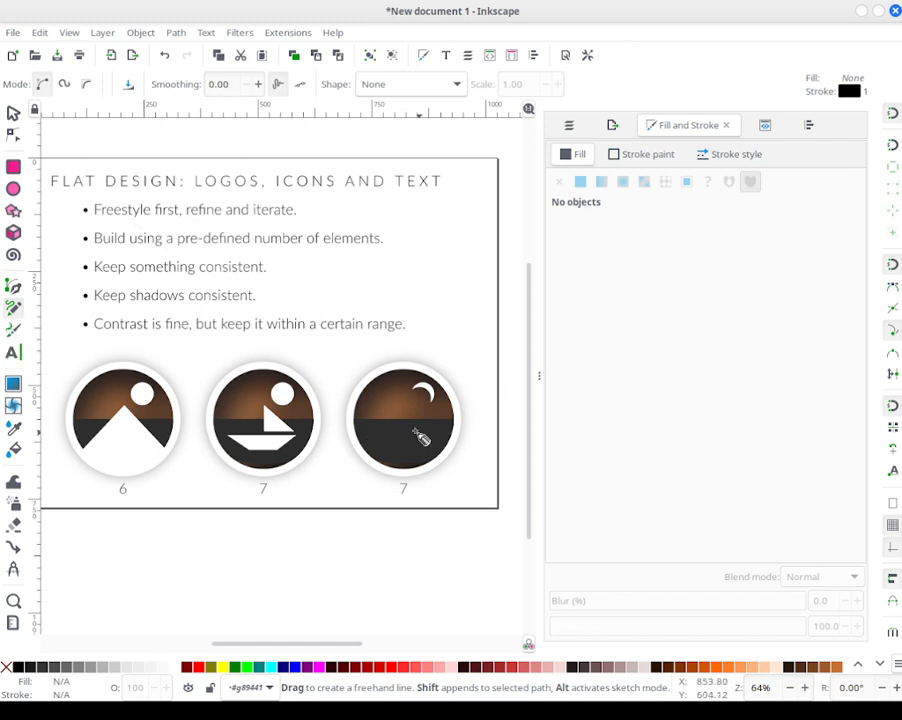
{"action": "mouse_move", "coordinate": [419, 434]}
{"action": "left_mouse_down"}
{"action": "mouse_move", "coordinate": [371, 429]}
{"action": "mouse_move", "coordinate": [401, 434]}
{"action": "mouse_move", "coordinate": [410, 485]}
{"action": "left_mouse_up"}
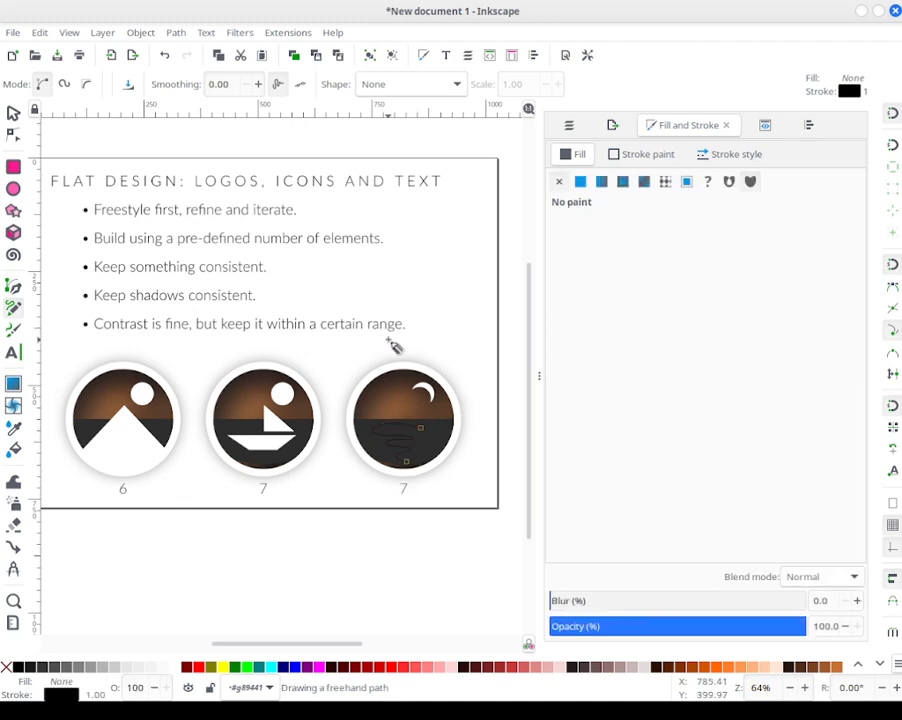
{"action": "key", "text": "ctrl+l"}
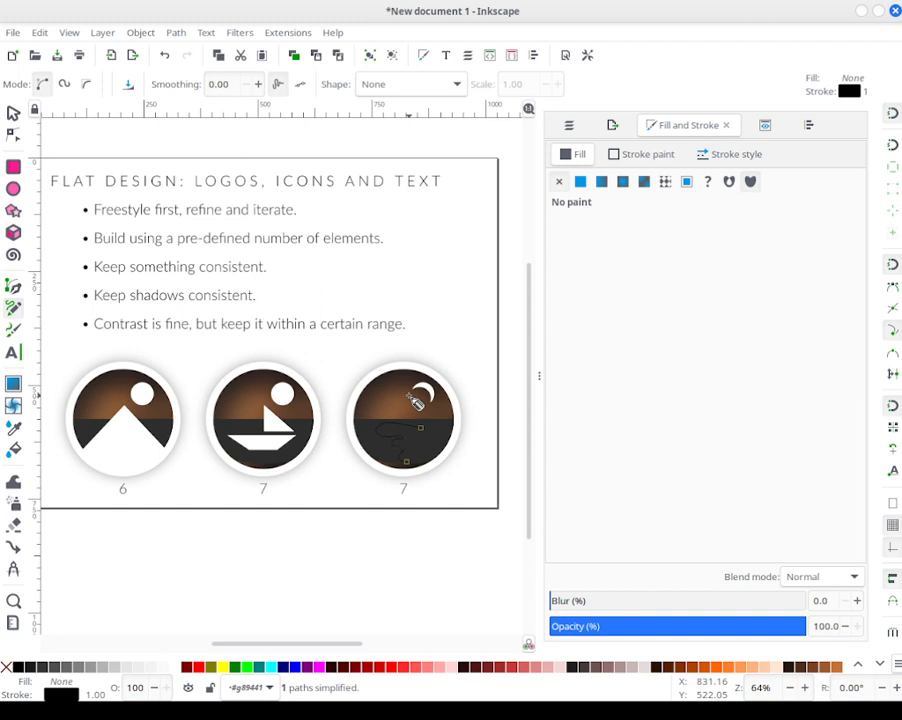
{"action": "left_click", "coordinate": [198, 267]}
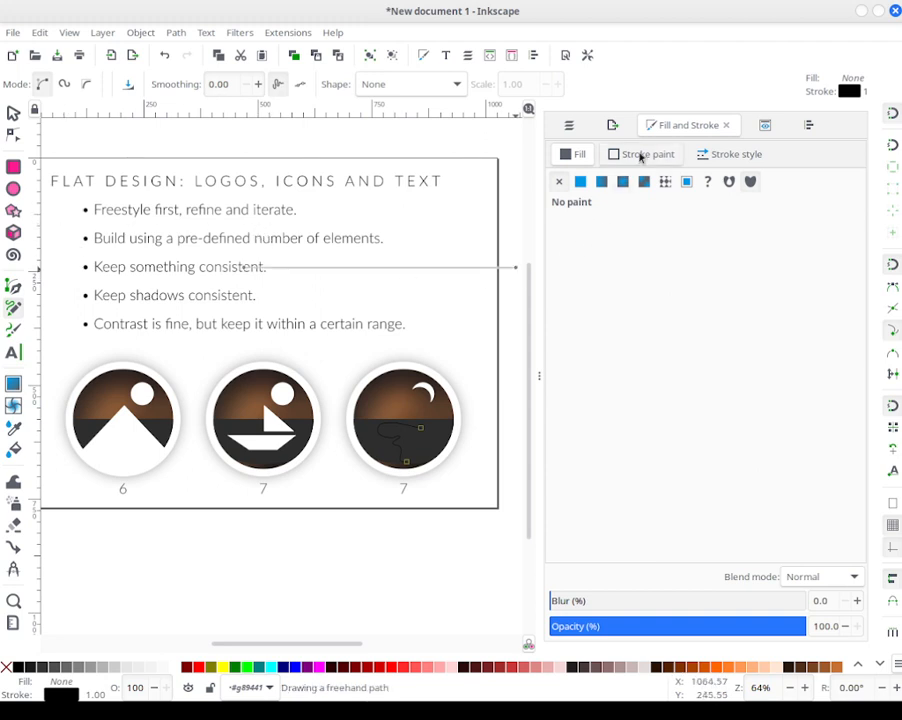
{"action": "key", "text": "Escape"}
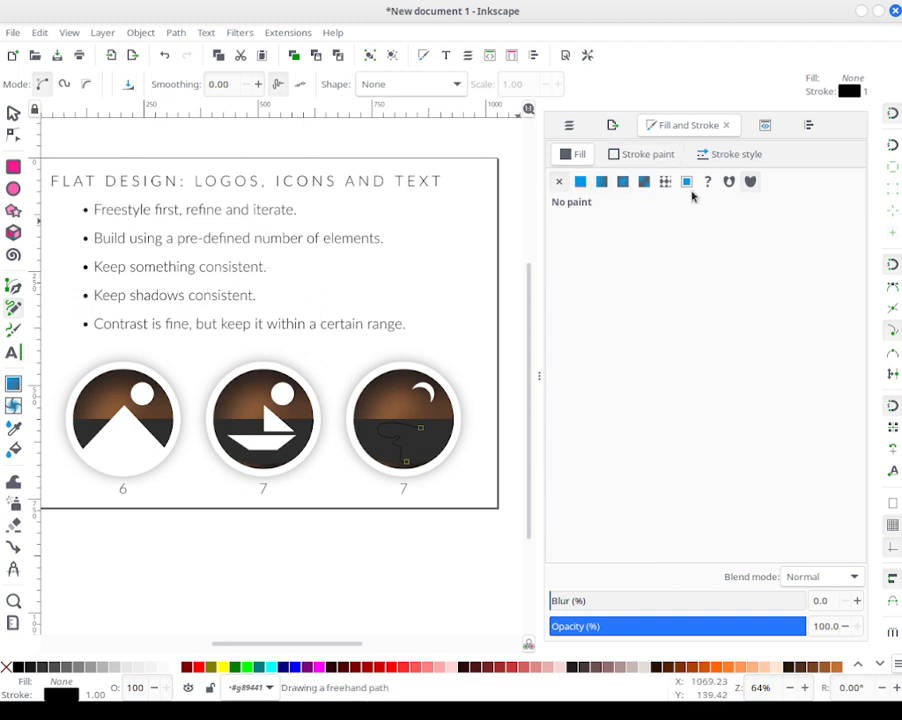
Step: Set the winding freehand line's stroke width to 7.32 px
{"action": "left_click", "coordinate": [736, 154]}
{"action": "double_click", "coordinate": [662, 185]}
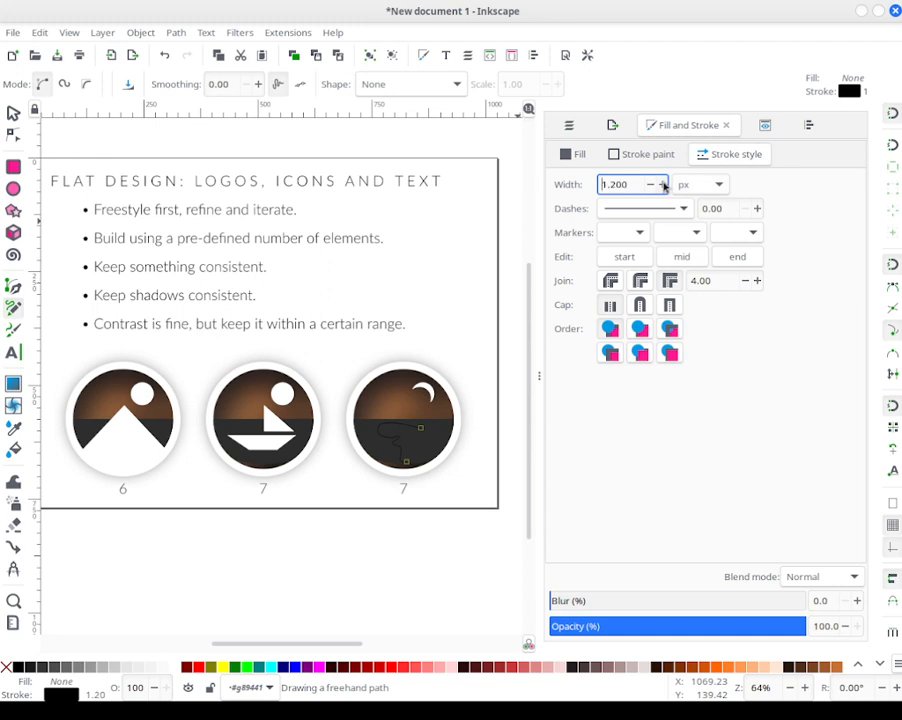
{"action": "left_click", "coordinate": [662, 185]}
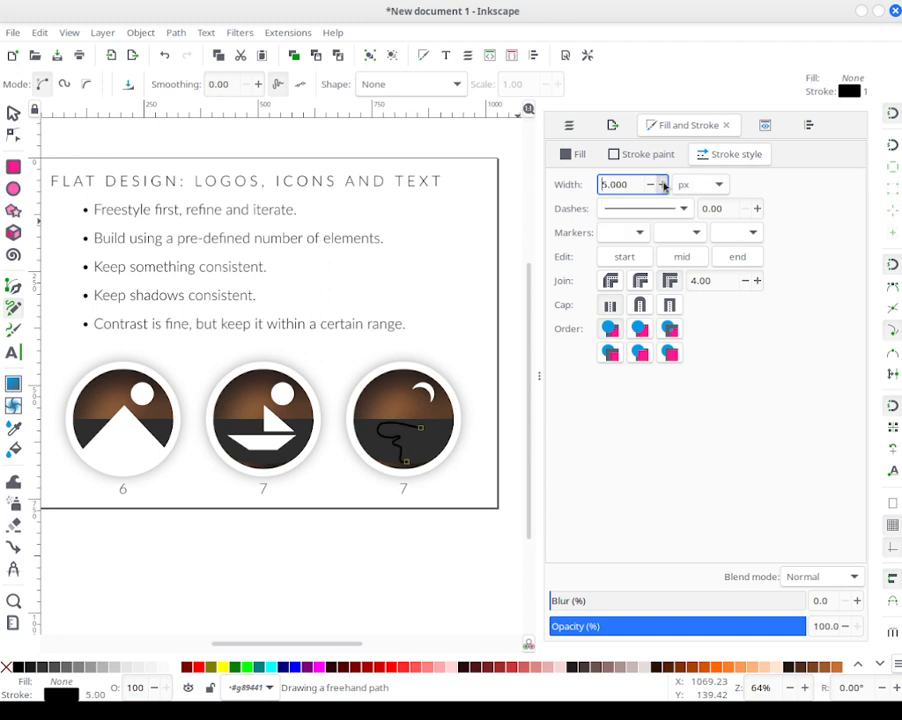
{"action": "left_click", "coordinate": [662, 185]}
{"action": "left_click", "coordinate": [662, 185]}
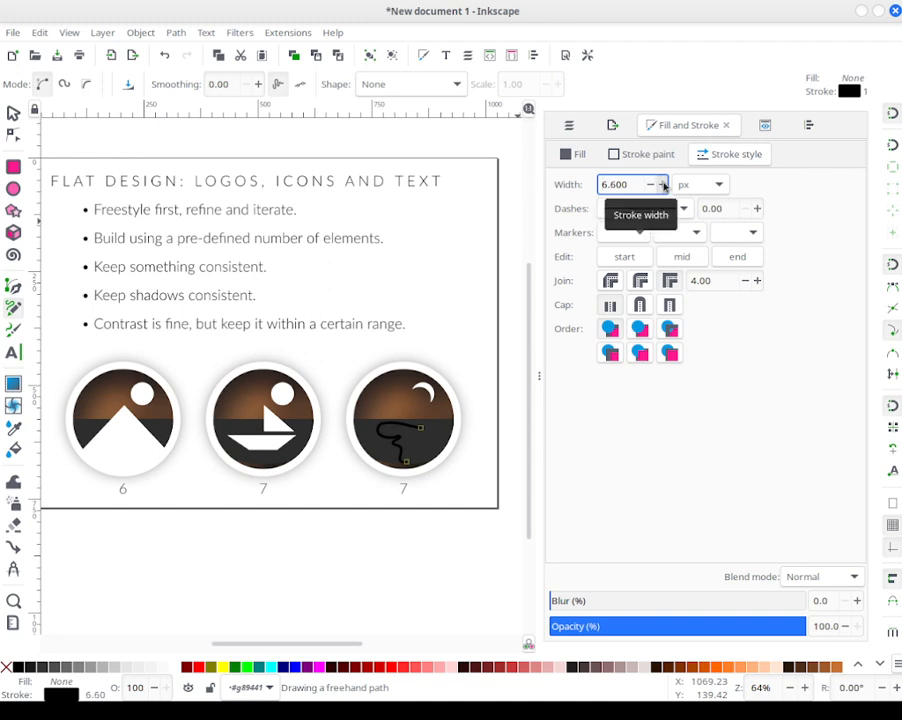
{"action": "left_click", "coordinate": [663, 186]}
{"action": "left_click", "coordinate": [663, 186]}
{"action": "left_click", "coordinate": [663, 186]}
{"action": "left_click", "coordinate": [663, 186]}
{"action": "left_click", "coordinate": [650, 186]}
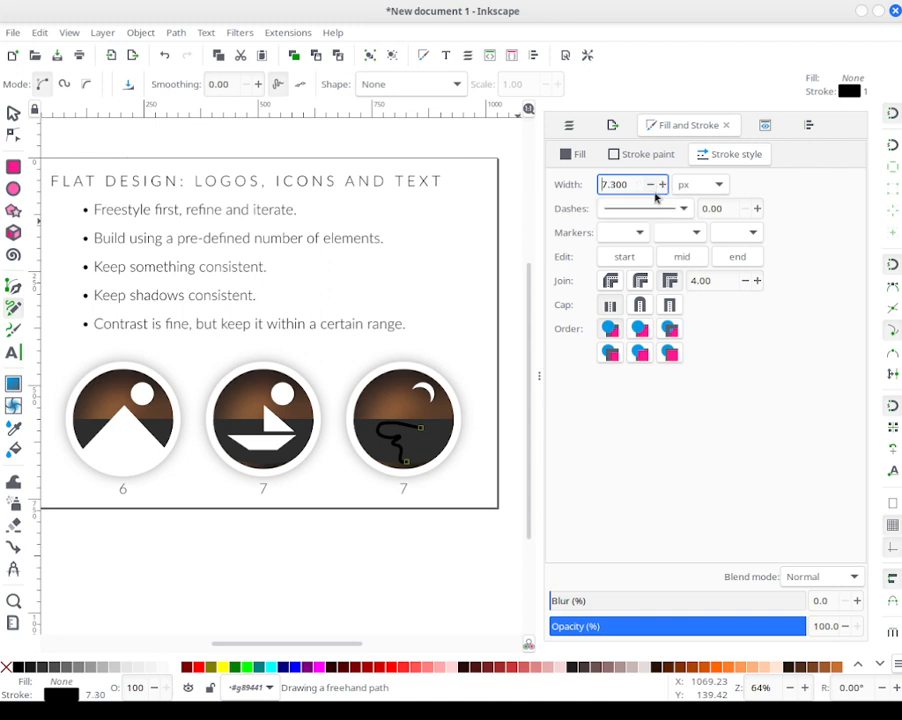
{"action": "left_click_drag", "start_coordinate": [614, 186], "coordinate": [643, 195]}
{"action": "type", "text": "20"}
{"action": "key", "text": "Return"}
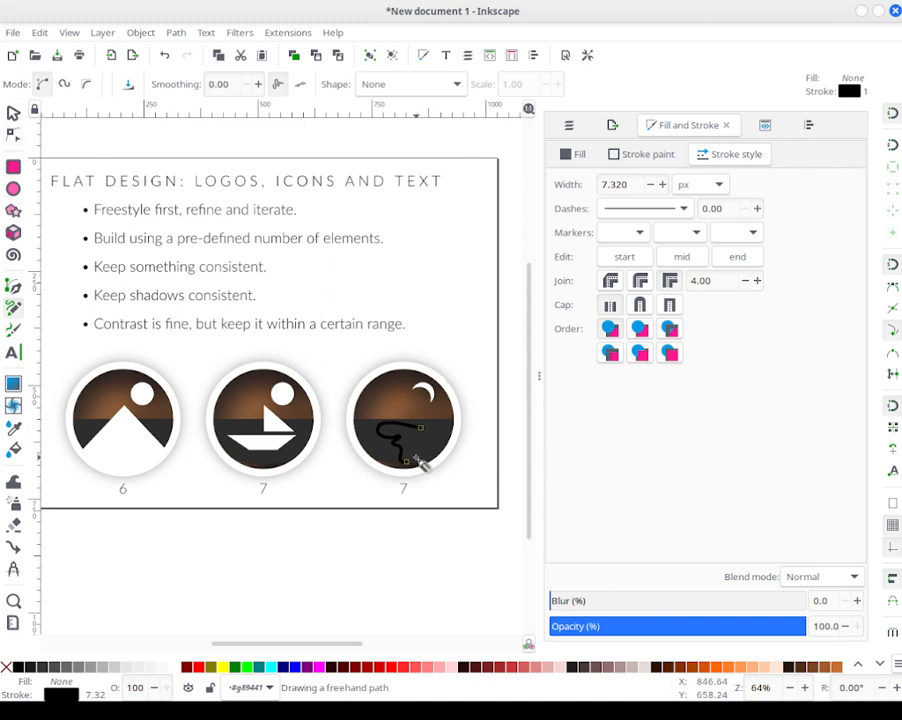
Step: Raise the middle node of the black winding line and make all of the line's nodes auto-smooth
{"action": "scroll", "coordinate": [414, 460], "scroll_direction": "up", "scroll_amount": 5, "text": "ctrl"}
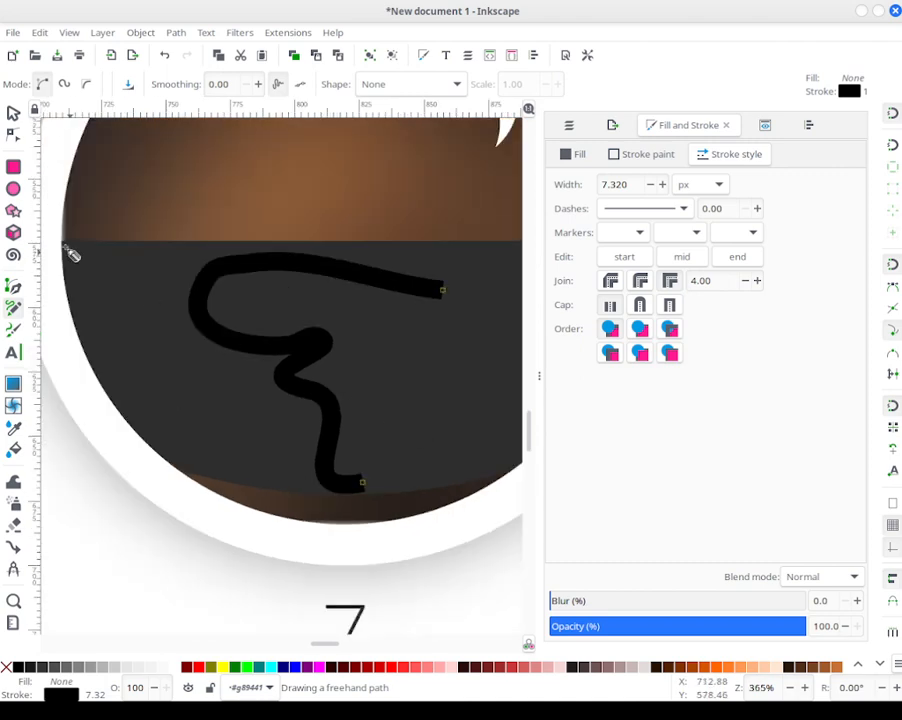
{"action": "left_click", "coordinate": [16, 140]}
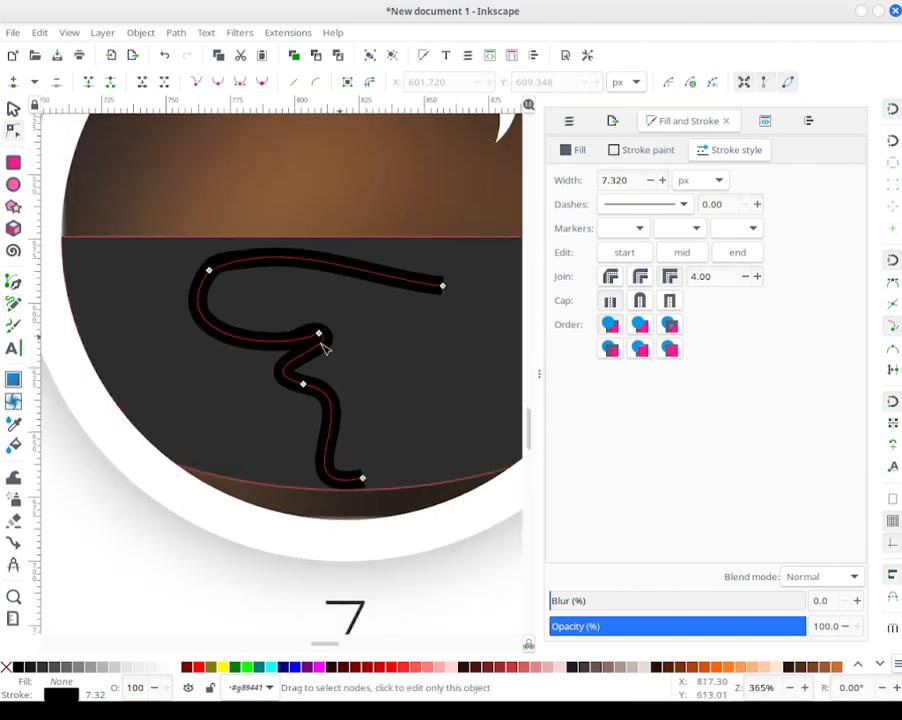
{"action": "left_click_drag", "start_coordinate": [320, 334], "coordinate": [318, 300]}
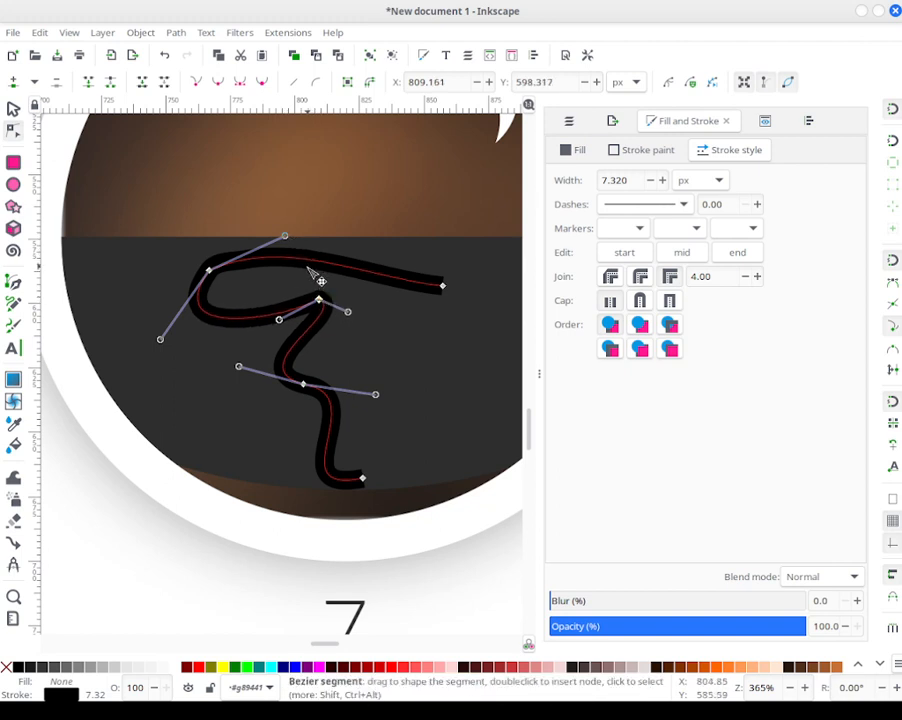
{"action": "key", "text": "ctrl+a"}
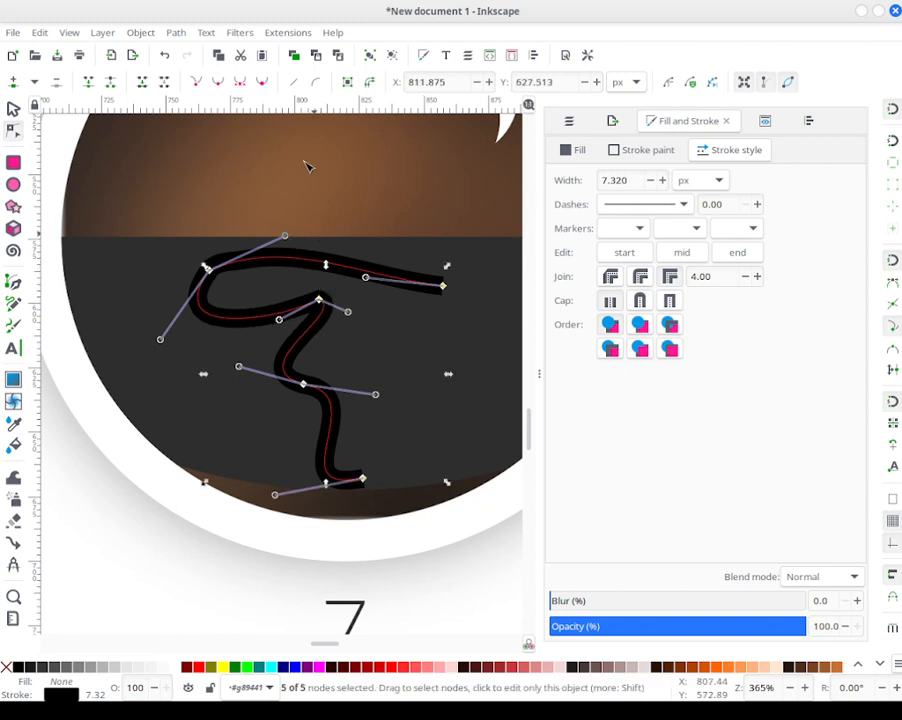
{"action": "left_click", "coordinate": [263, 82]}
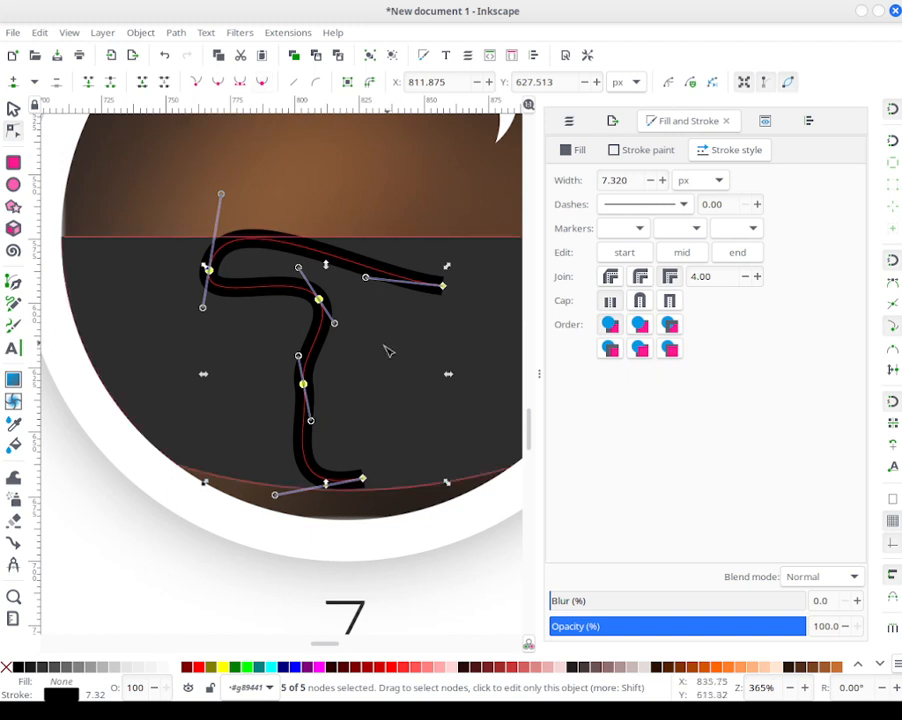
{"action": "left_click", "coordinate": [354, 372]}
{"action": "left_click", "coordinate": [310, 379]}
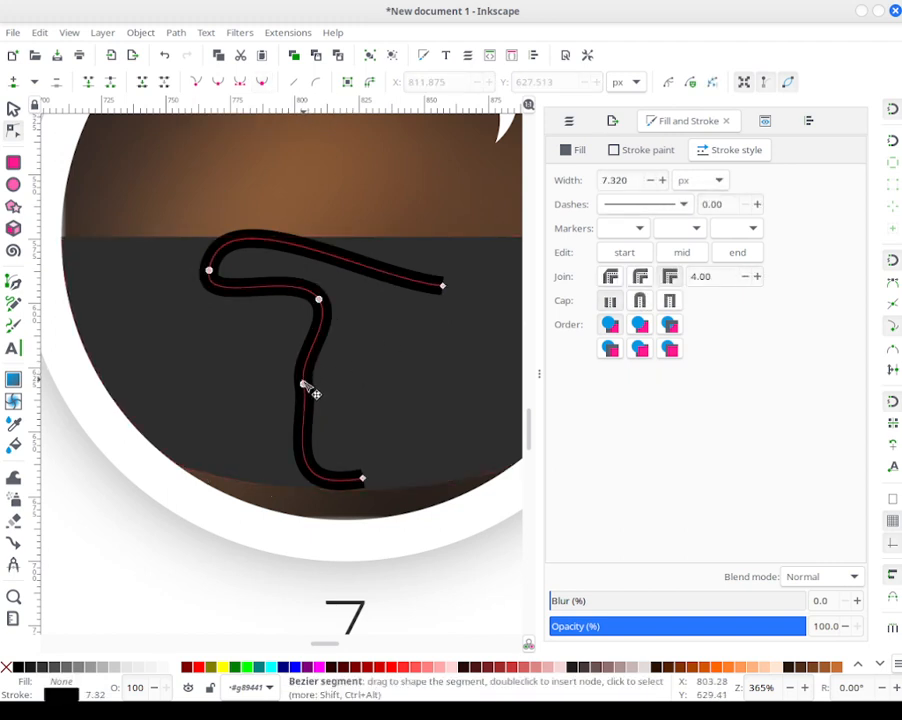
Step: Reposition the winding line's nodes and handles to shape a smooth S-shaped ripple that tapers downward
{"action": "mouse_move", "coordinate": [303, 381]}
{"action": "left_mouse_down"}
{"action": "mouse_move", "coordinate": [242, 350]}
{"action": "mouse_move", "coordinate": [203, 365]}
{"action": "mouse_move", "coordinate": [226, 376]}
{"action": "left_mouse_up"}
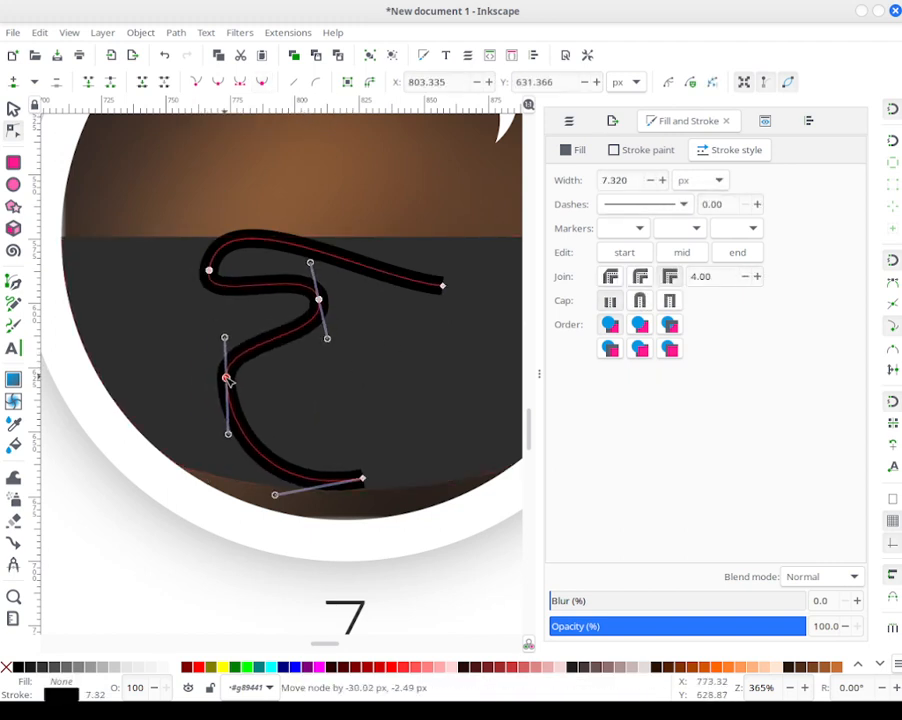
{"action": "left_click_drag", "start_coordinate": [363, 479], "coordinate": [401, 347]}
{"action": "left_click_drag", "start_coordinate": [322, 361], "coordinate": [425, 294]}
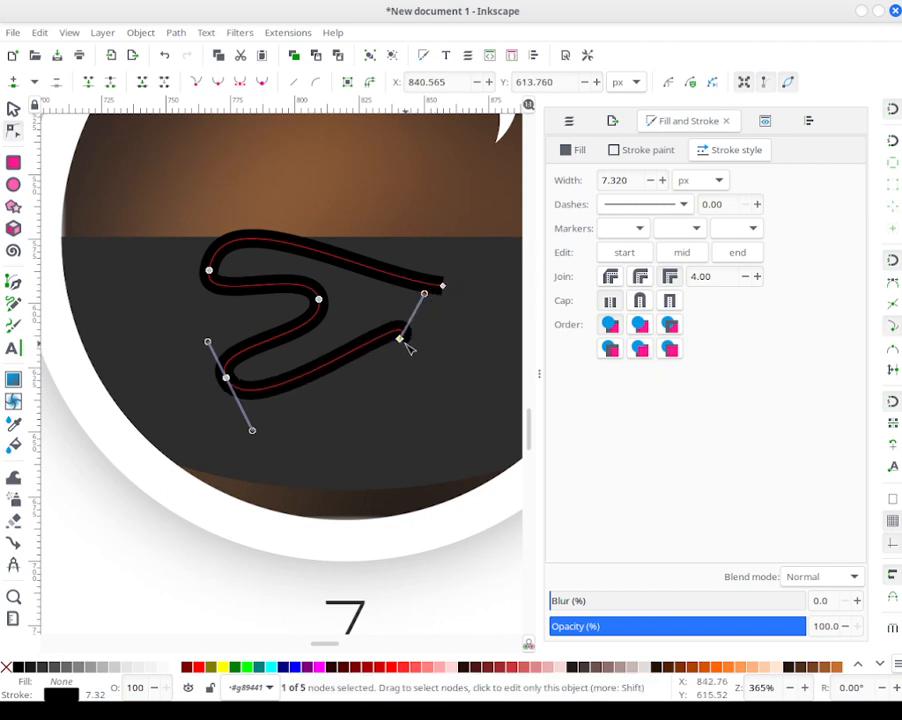
{"action": "left_click_drag", "start_coordinate": [405, 343], "coordinate": [280, 461]}
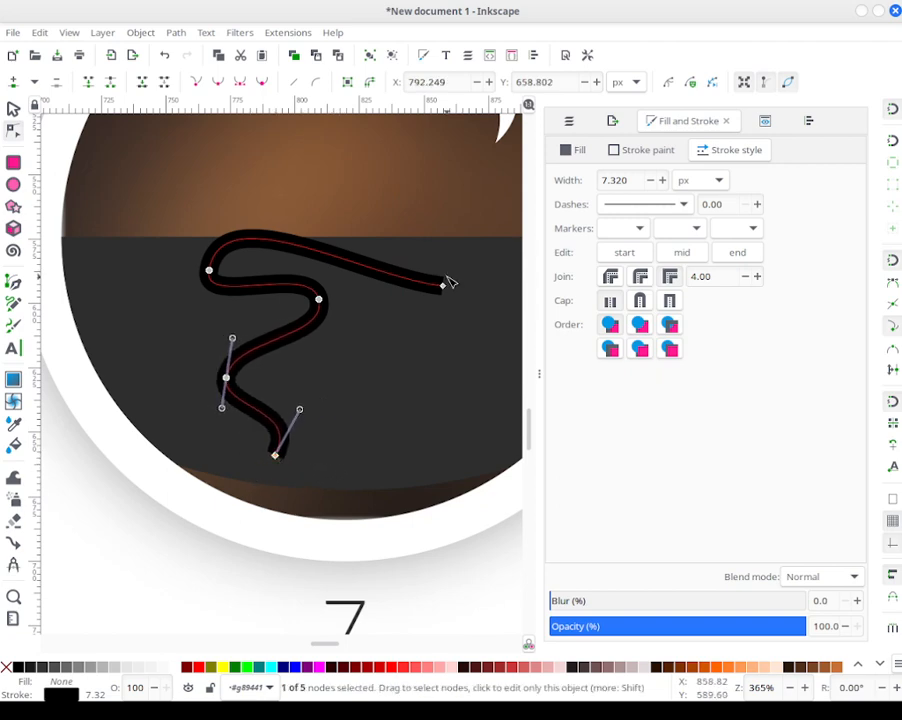
{"action": "left_click_drag", "start_coordinate": [447, 290], "coordinate": [364, 241]}
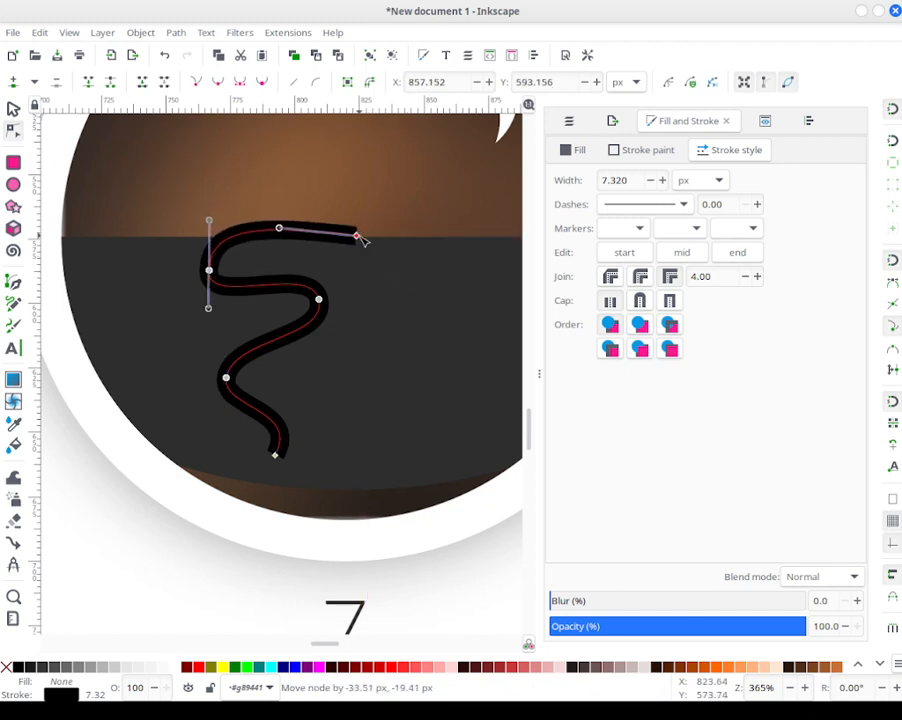
{"action": "left_click_drag", "start_coordinate": [281, 230], "coordinate": [271, 190]}
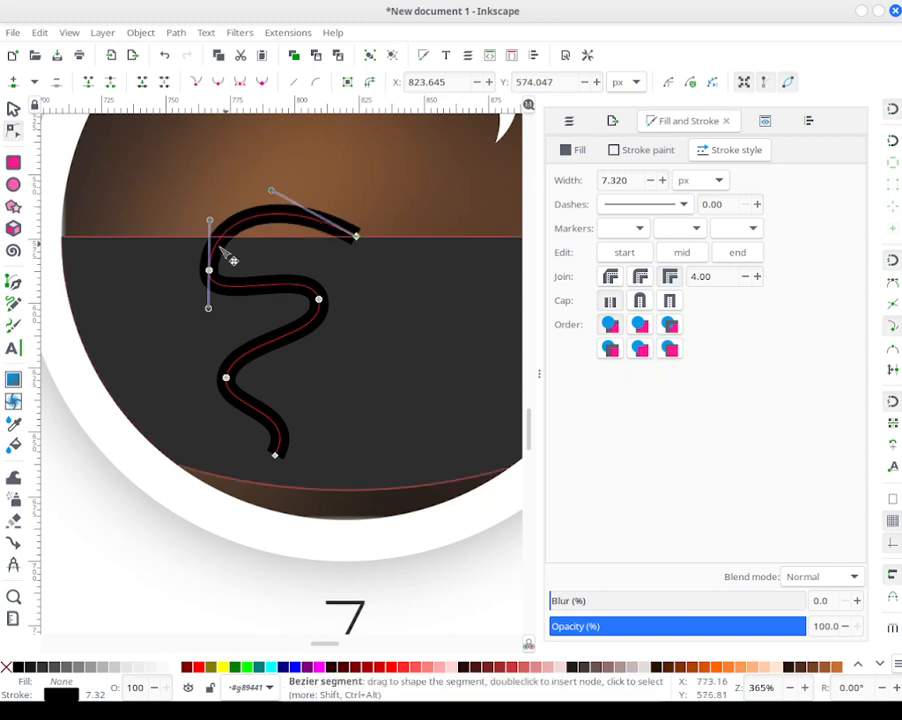
{"action": "left_click_drag", "start_coordinate": [209, 270], "coordinate": [198, 305]}
{"action": "left_click_drag", "start_coordinate": [238, 320], "coordinate": [222, 313]}
Step: Give the winding line round caps, move it fully into the dark half and shrink it to about 67.6 × 72.3 px
{"action": "left_click", "coordinate": [16, 109]}
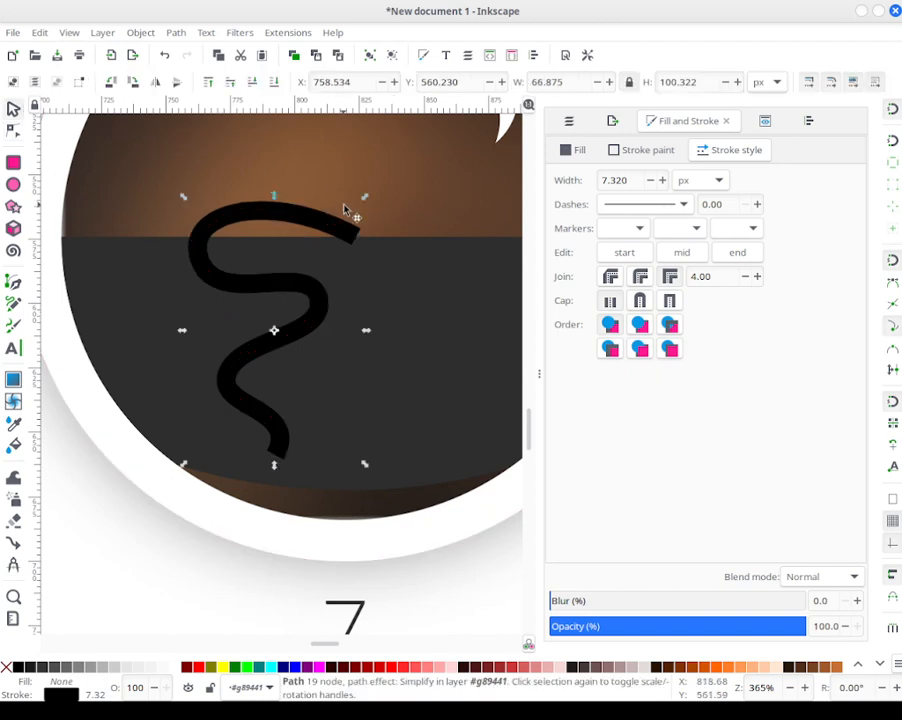
{"action": "left_click", "coordinate": [640, 301]}
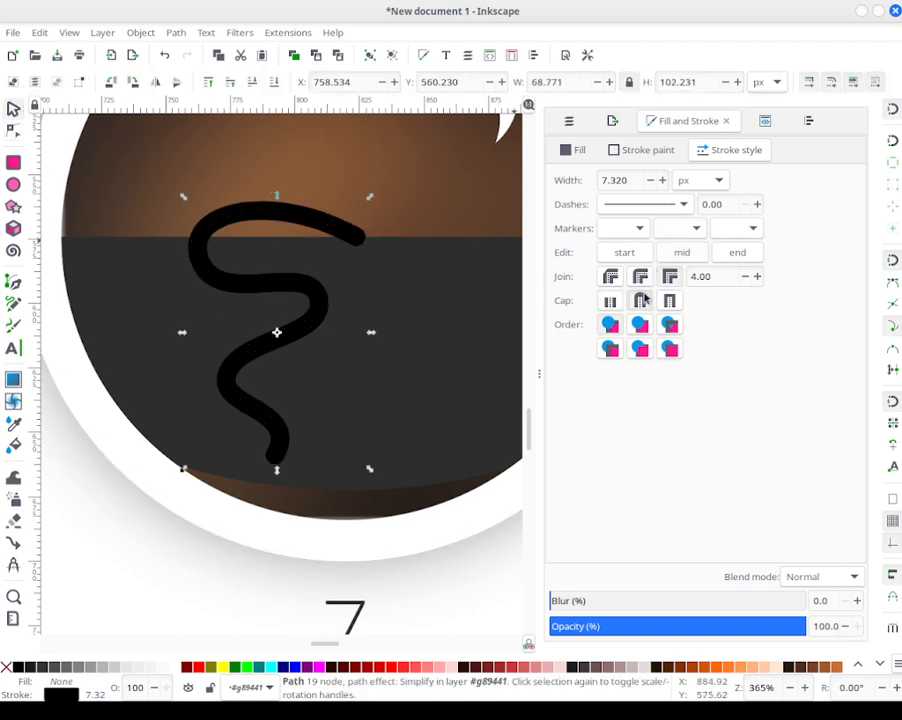
{"action": "left_click_drag", "start_coordinate": [346, 241], "coordinate": [422, 289]}
{"action": "left_click_drag", "start_coordinate": [352, 519], "coordinate": [375, 432]}
Step: Insert a node midway along the lower edge of the rightmost icon's dark half and select it
{"action": "double_click", "coordinate": [376, 462]}
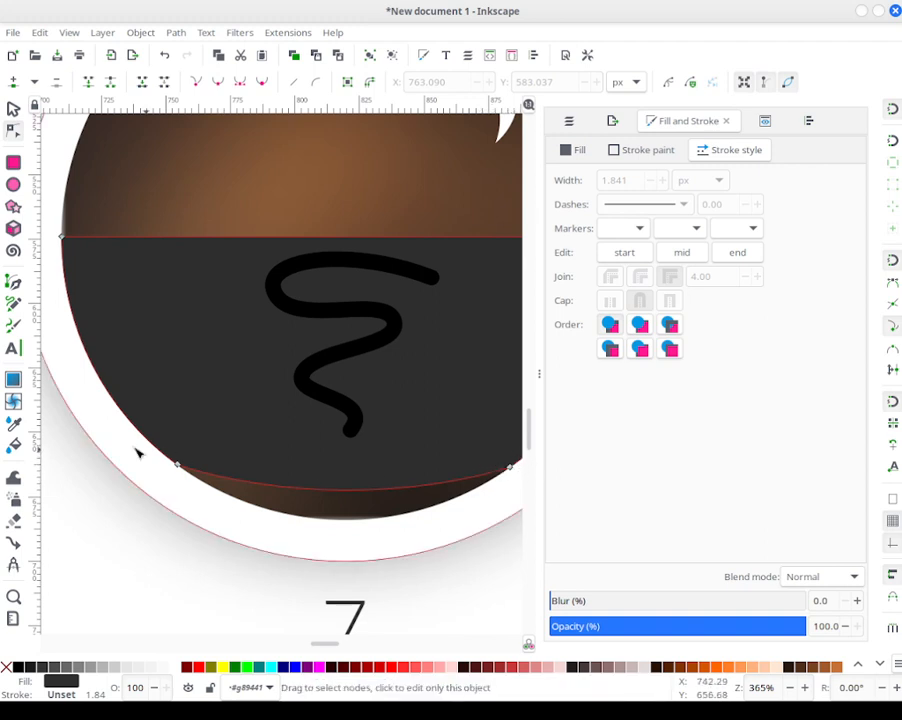
{"action": "left_click_drag", "start_coordinate": [134, 439], "coordinate": [527, 505]}
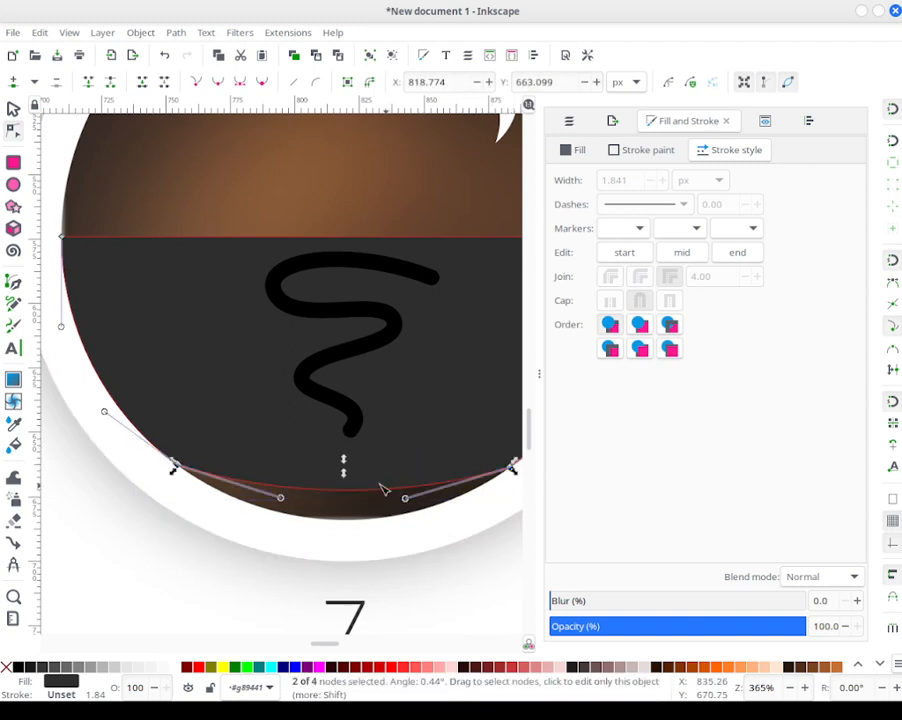
{"action": "left_click", "coordinate": [14, 82]}
{"action": "left_click", "coordinate": [380, 168]}
{"action": "left_click", "coordinate": [343, 492]}
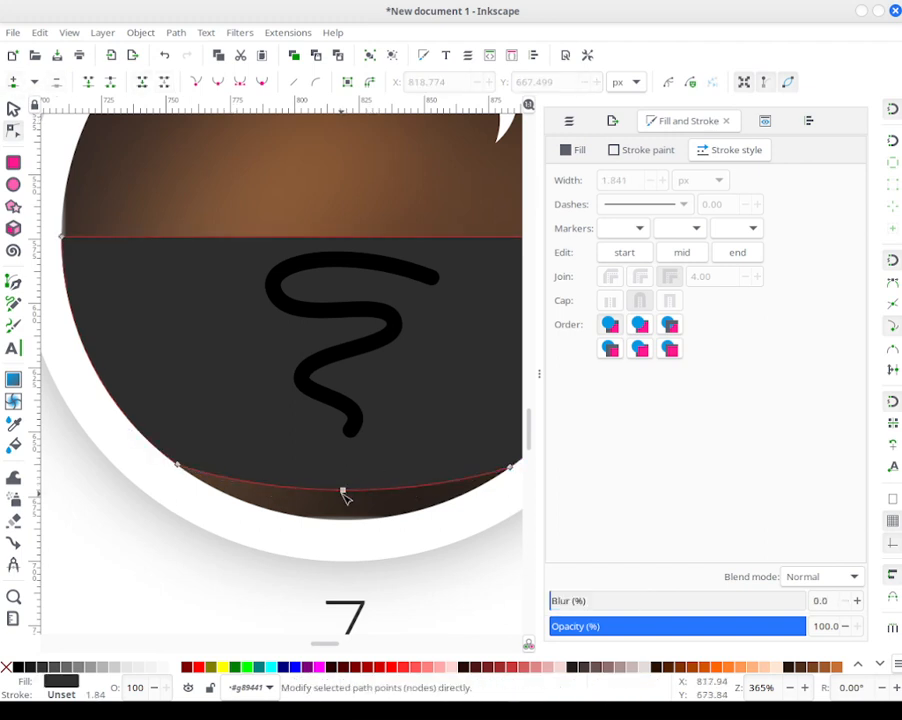
{"action": "left_click", "coordinate": [342, 491]}
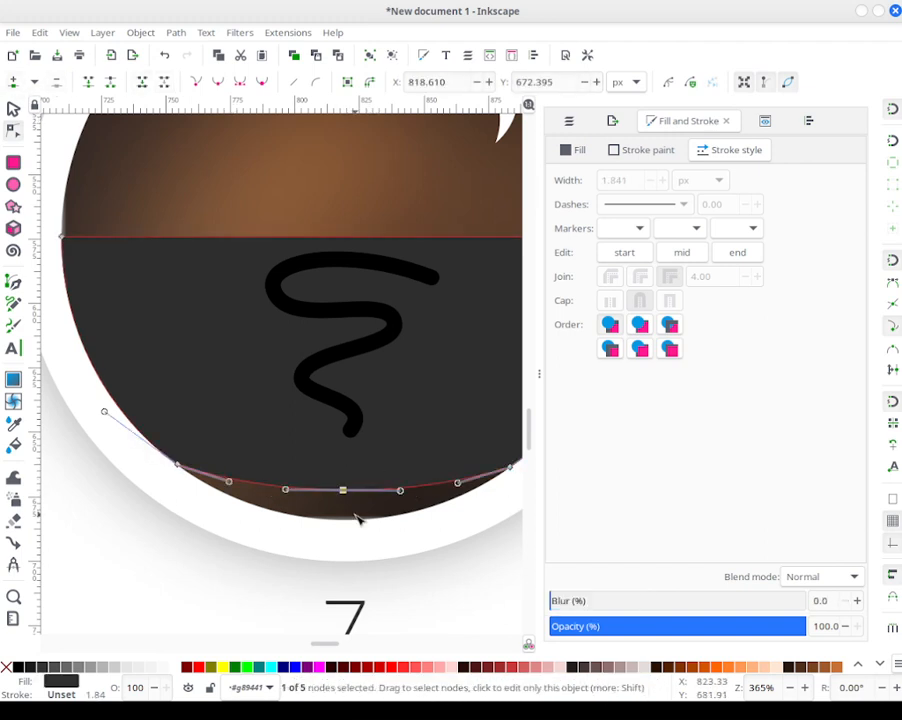
Step: Lower the dark half's new bottom node to about Y 680.4 px, near the inner circle's edge
{"action": "key", "text": "shift+Down"}
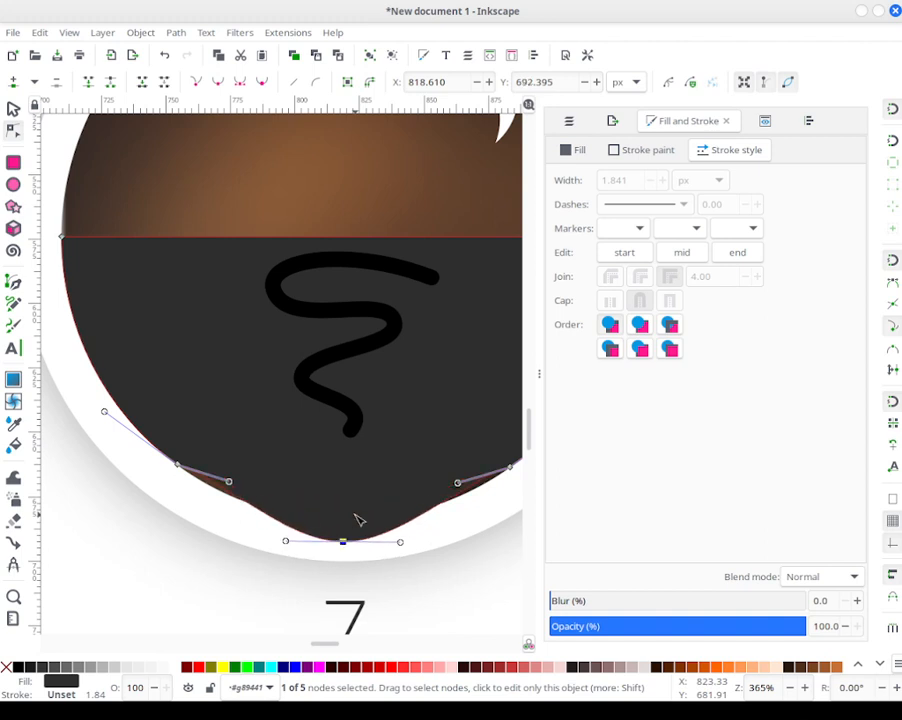
{"action": "key", "text": "Up"}
{"action": "key", "text": "Up"}
{"action": "key", "text": "Up"}
{"action": "key", "text": "Up"}
{"action": "key", "text": "Up"}
{"action": "key", "text": "Up"}
{"action": "key", "text": "Up"}
{"action": "key", "text": "Down"}
{"action": "key", "text": "Down"}
{"action": "key", "text": "Down"}
{"action": "key", "text": "Down"}
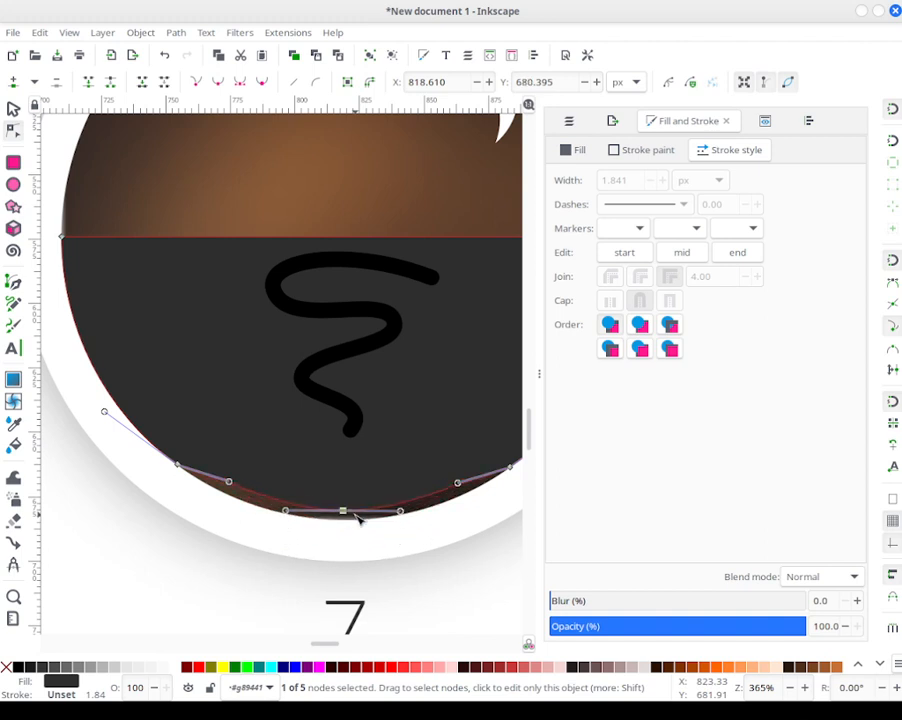
{"action": "key", "text": "Up"}
{"action": "key", "text": "Up"}
{"action": "key", "text": "Up"}
Step: Adjust the dark half's bottom node and adjacent handles so its lower edge follows the circle and covers the brown gap
{"action": "left_click_drag", "start_coordinate": [228, 483], "coordinate": [268, 527]}
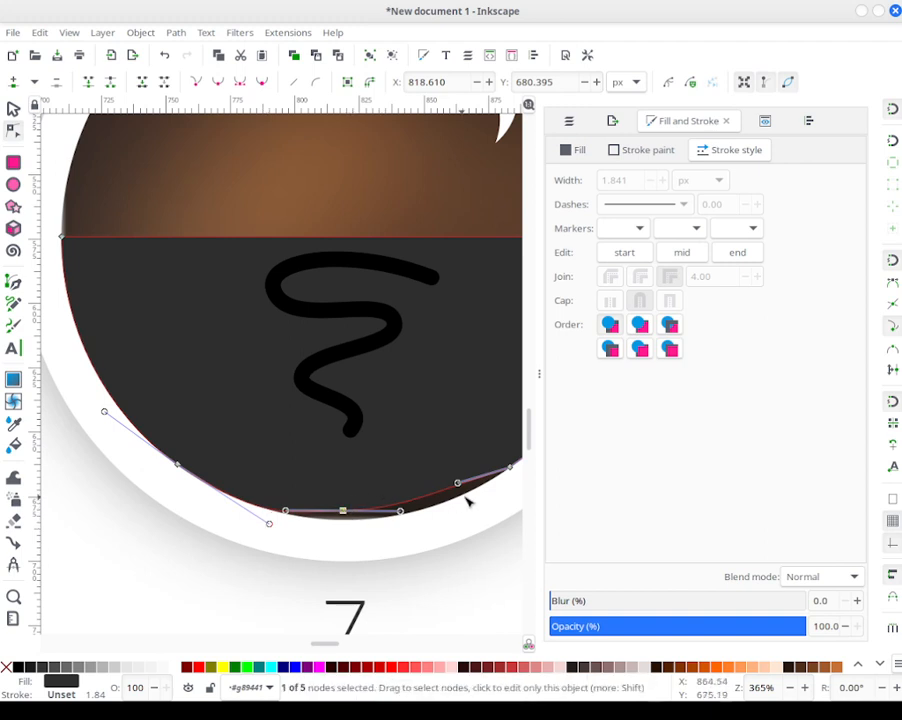
{"action": "left_click_drag", "start_coordinate": [463, 485], "coordinate": [465, 503]}
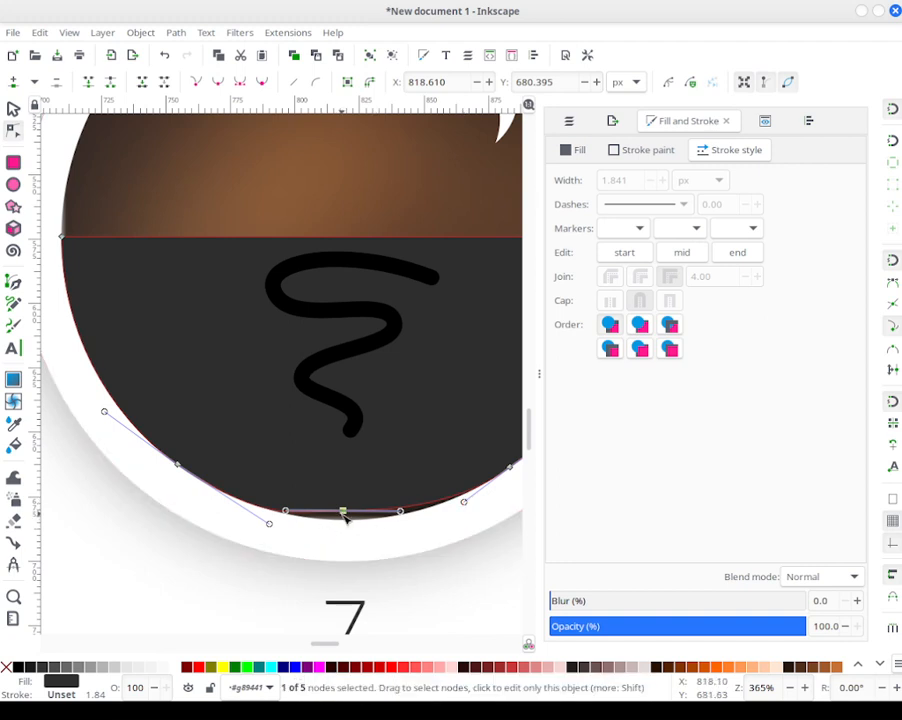
{"action": "left_click_drag", "start_coordinate": [343, 511], "coordinate": [354, 523]}
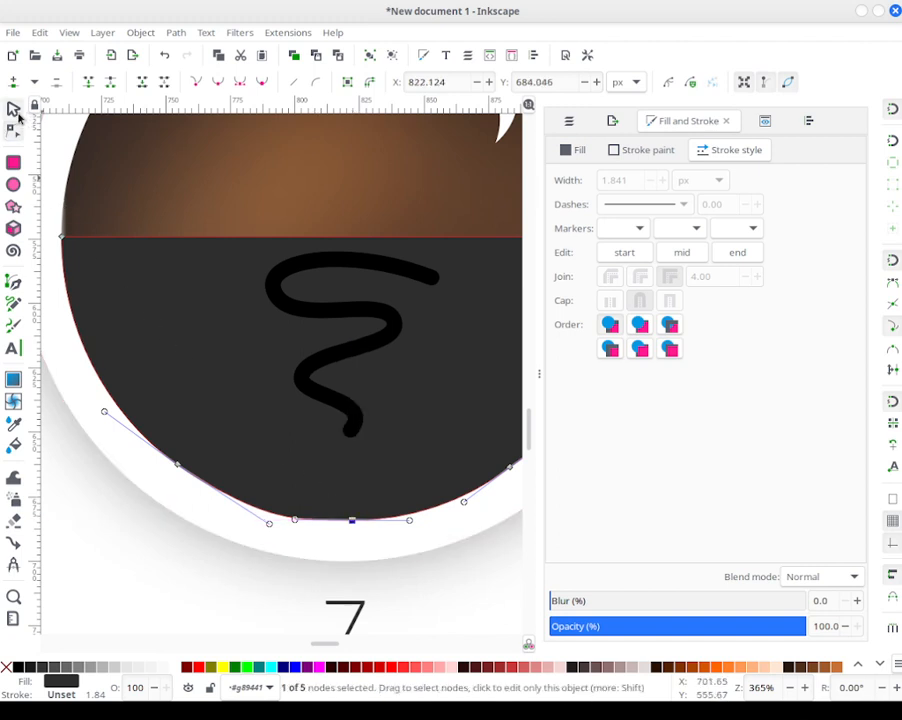
Step: Convert the winding line's stroke to a path and fill it with opaque white (ffffffff)
{"action": "left_click", "coordinate": [13, 108]}
{"action": "left_click", "coordinate": [300, 195]}
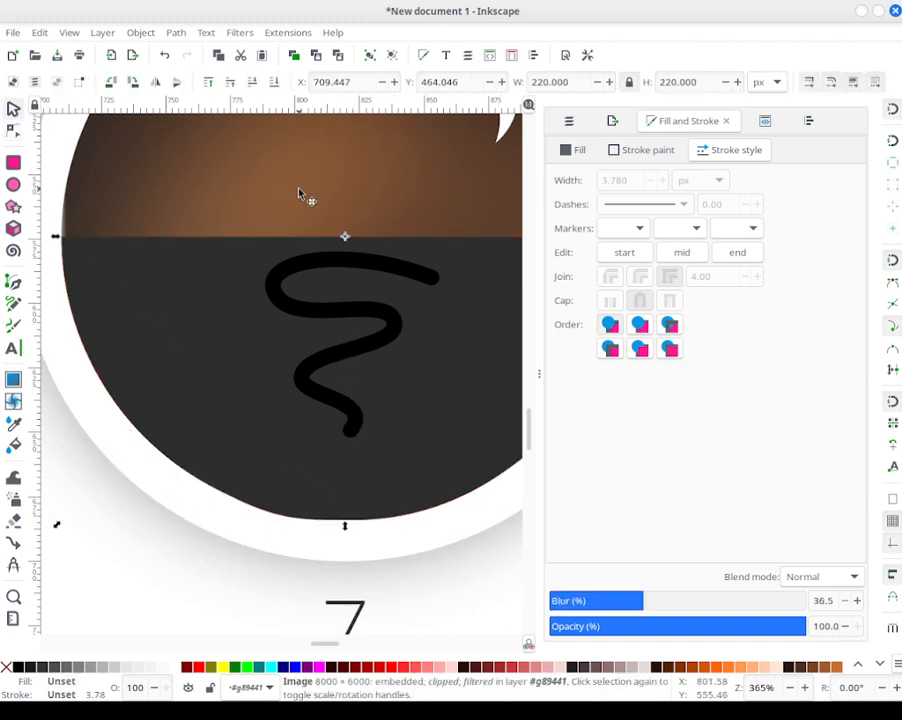
{"action": "left_click", "coordinate": [350, 262]}
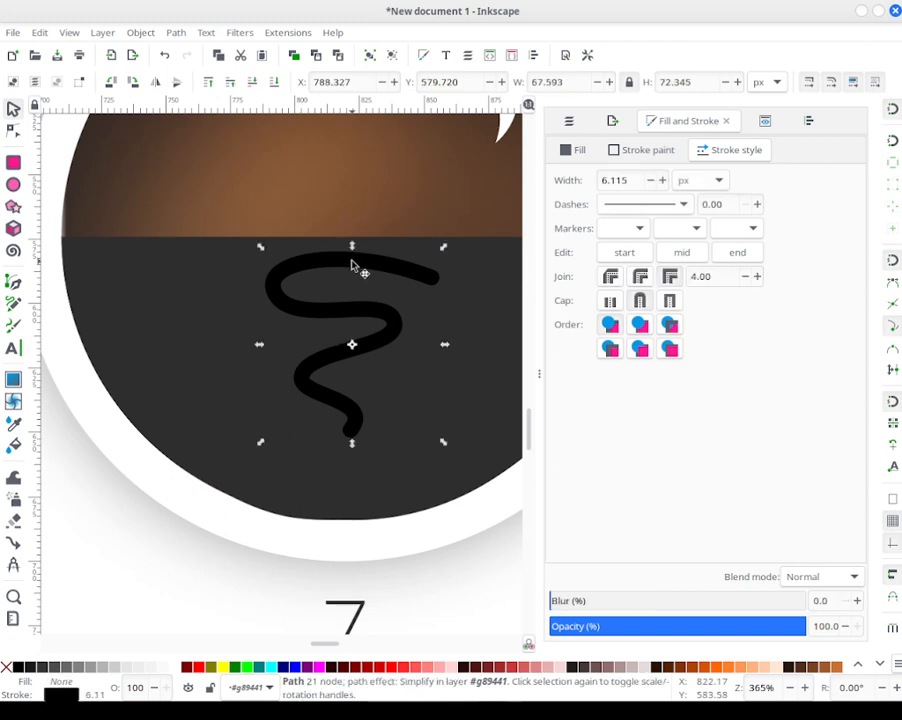
{"action": "left_click", "coordinate": [180, 32]}
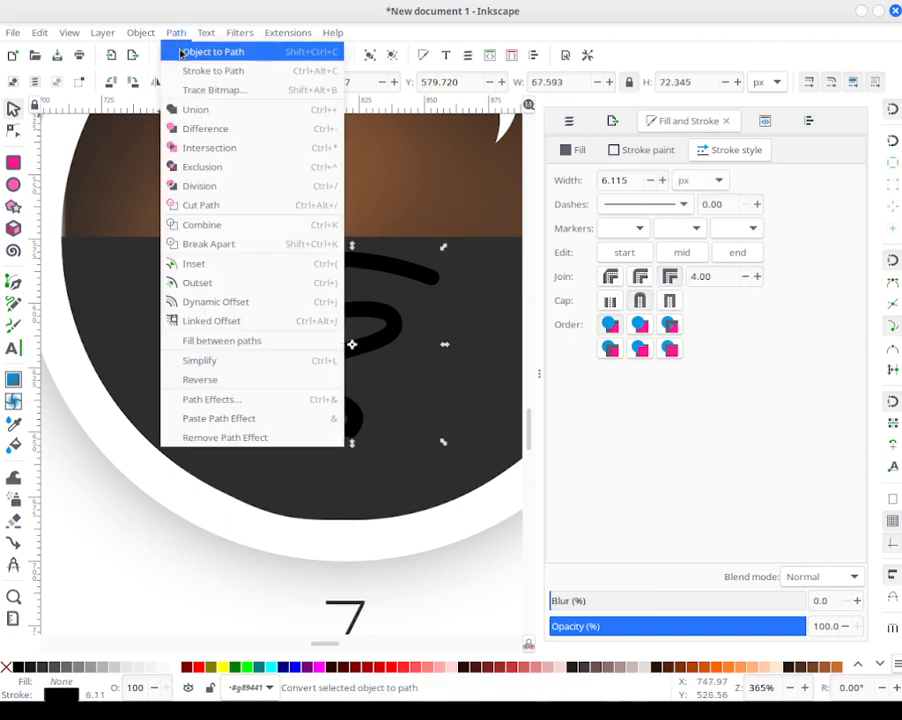
{"action": "left_click", "coordinate": [207, 71]}
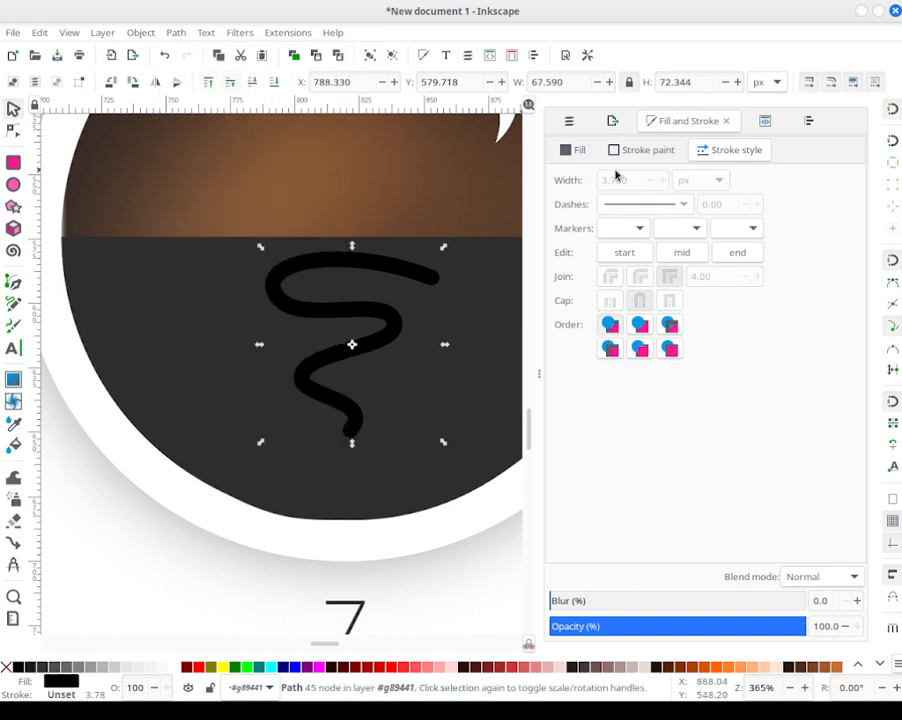
{"action": "left_click", "coordinate": [588, 150]}
{"action": "left_click", "coordinate": [710, 277]}
{"action": "left_click", "coordinate": [805, 277]}
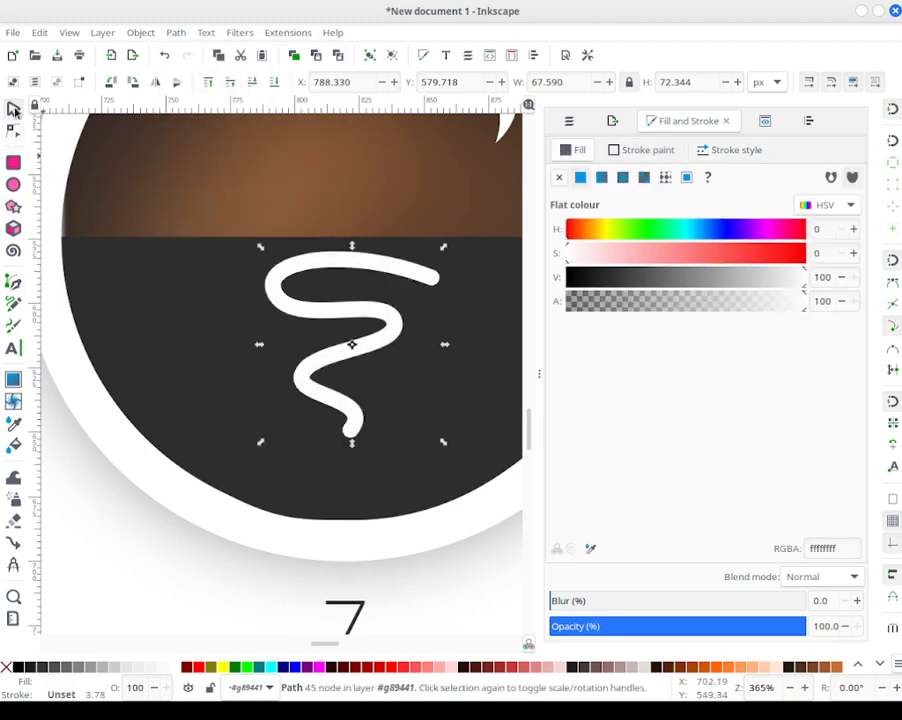
Step: Squash the white winding shape vertically to a height of about 49.3 px, keeping its width
{"action": "left_click", "coordinate": [143, 162]}
{"action": "key", "text": "minus"}
{"action": "key", "text": "minus"}
{"action": "key", "text": "minus"}
{"action": "key", "text": "minus"}
{"action": "key", "text": "minus"}
{"action": "key", "text": "minus"}
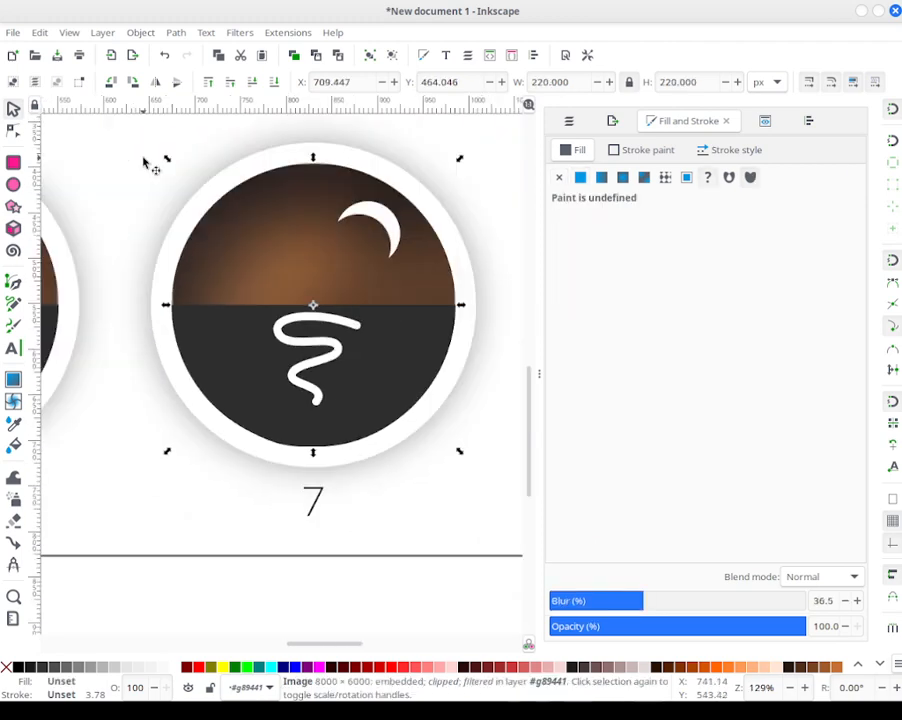
{"action": "key", "text": "Escape"}
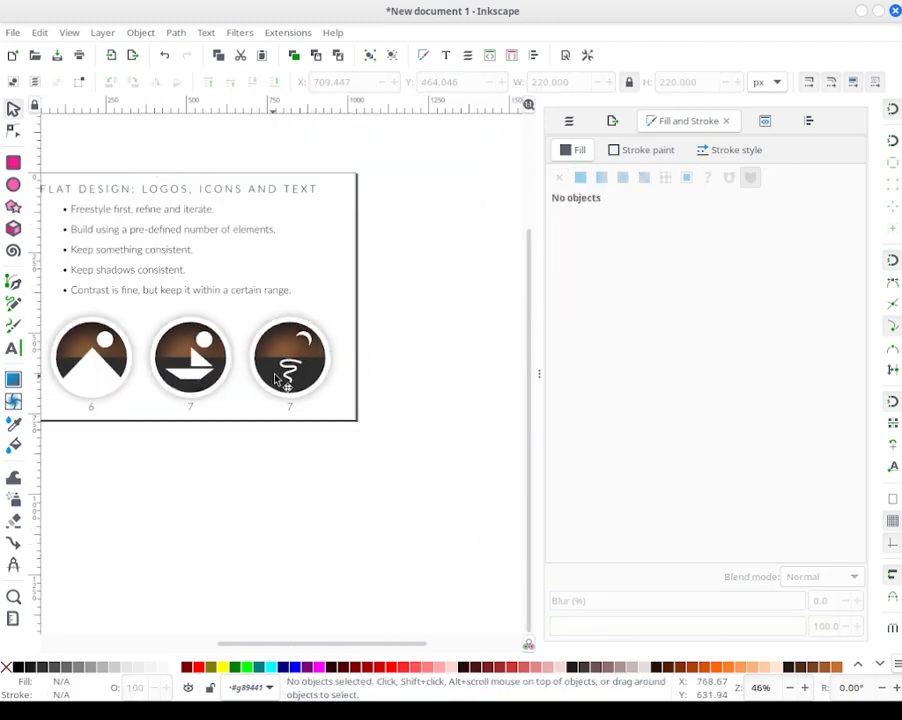
{"action": "left_click", "coordinate": [296, 399]}
{"action": "left_click_drag", "start_coordinate": [290, 386], "coordinate": [295, 377]}
{"action": "key", "text": "Escape"}
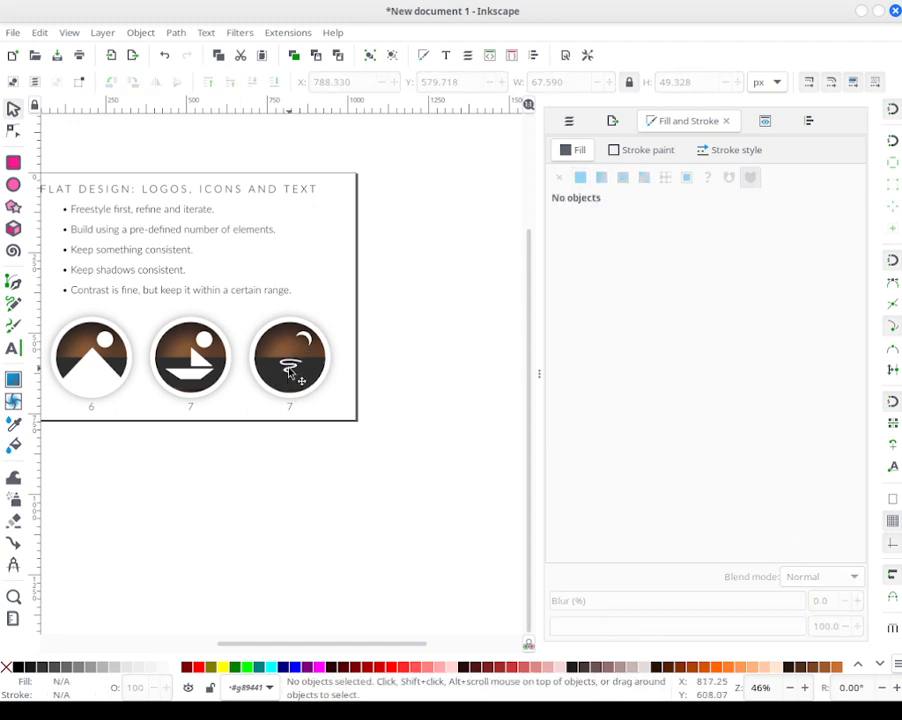
Step: Move the white winding shape down 18 px within the dark half and deselect it
{"action": "left_click", "coordinate": [304, 392]}
{"action": "key", "text": "Down"}
{"action": "key", "text": "Down"}
{"action": "key", "text": "Down"}
{"action": "key", "text": "Down"}
{"action": "key", "text": "Down"}
{"action": "key", "text": "Down"}
{"action": "key", "text": "Down"}
{"action": "key", "text": "Down"}
{"action": "key", "text": "Down"}
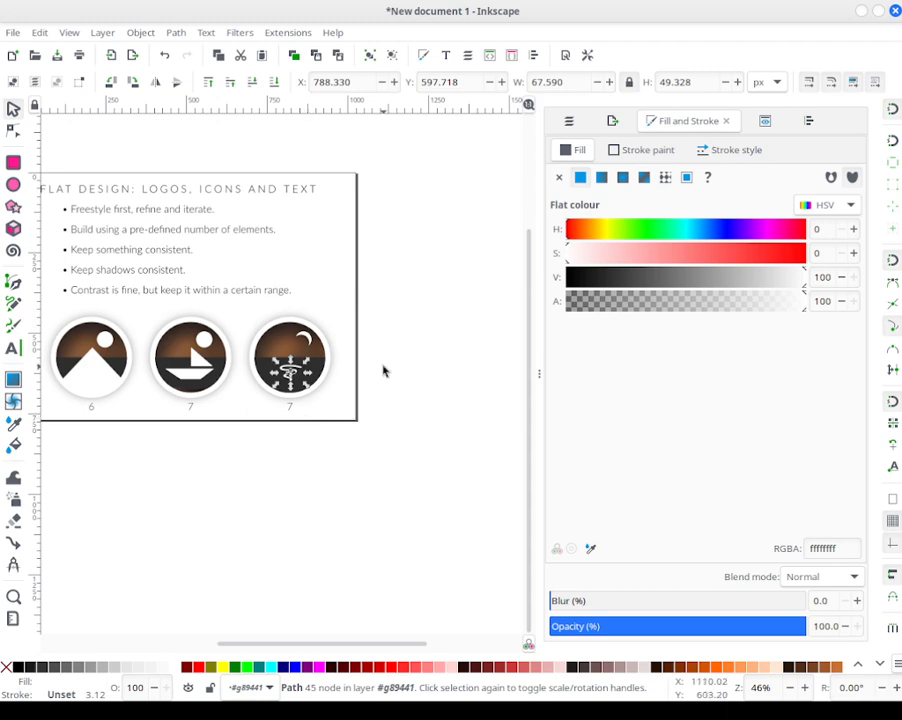
{"action": "key", "text": "Escape"}
Step: Fill the winding shape with a white linear gradient and set its end stop's alpha to 76
{"action": "left_click", "coordinate": [276, 390]}
{"action": "left_click", "coordinate": [602, 178]}
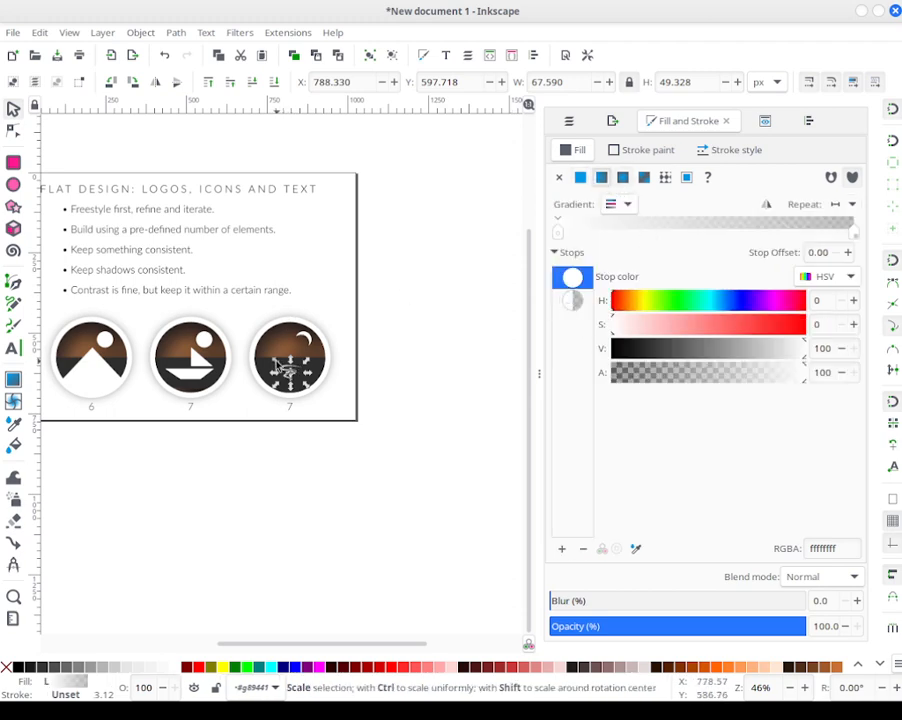
{"action": "scroll", "coordinate": [280, 384], "scroll_direction": "up", "scroll_amount": 4}
{"action": "scroll", "coordinate": [280, 384], "scroll_direction": "up", "scroll_amount": 2}
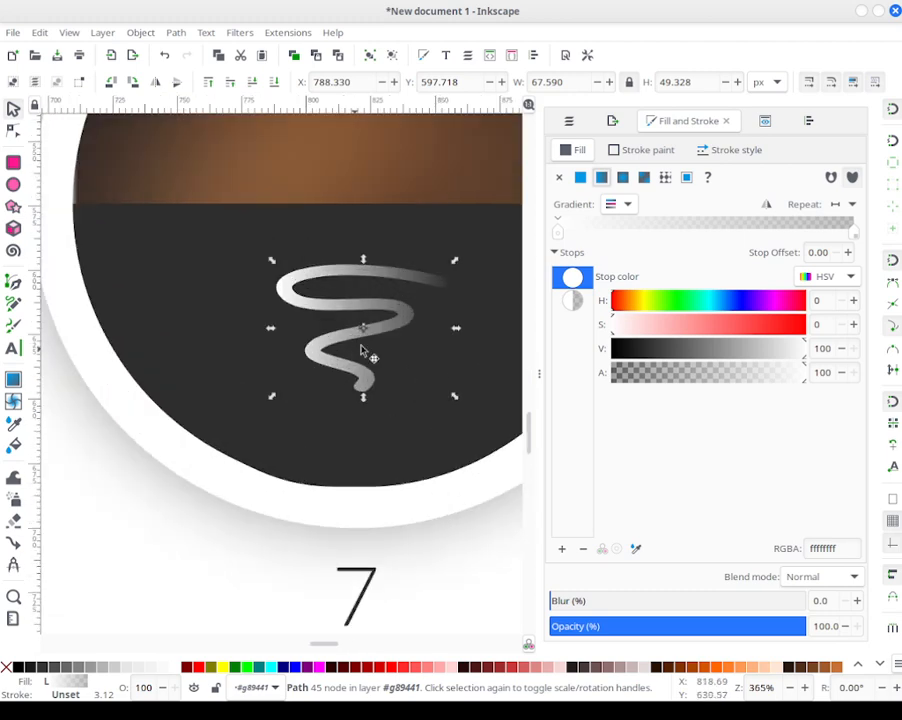
{"action": "left_click", "coordinate": [572, 301]}
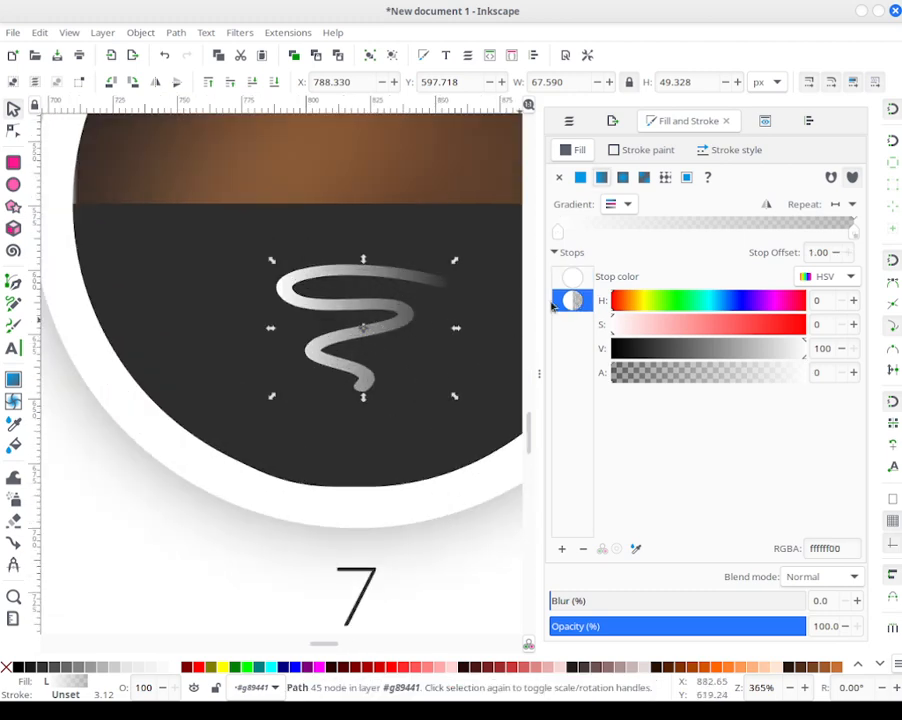
{"action": "left_click", "coordinate": [721, 374]}
{"action": "left_click_drag", "start_coordinate": [721, 374], "coordinate": [756, 377]}
{"action": "left_click", "coordinate": [853, 372]}
{"action": "left_click", "coordinate": [853, 372]}
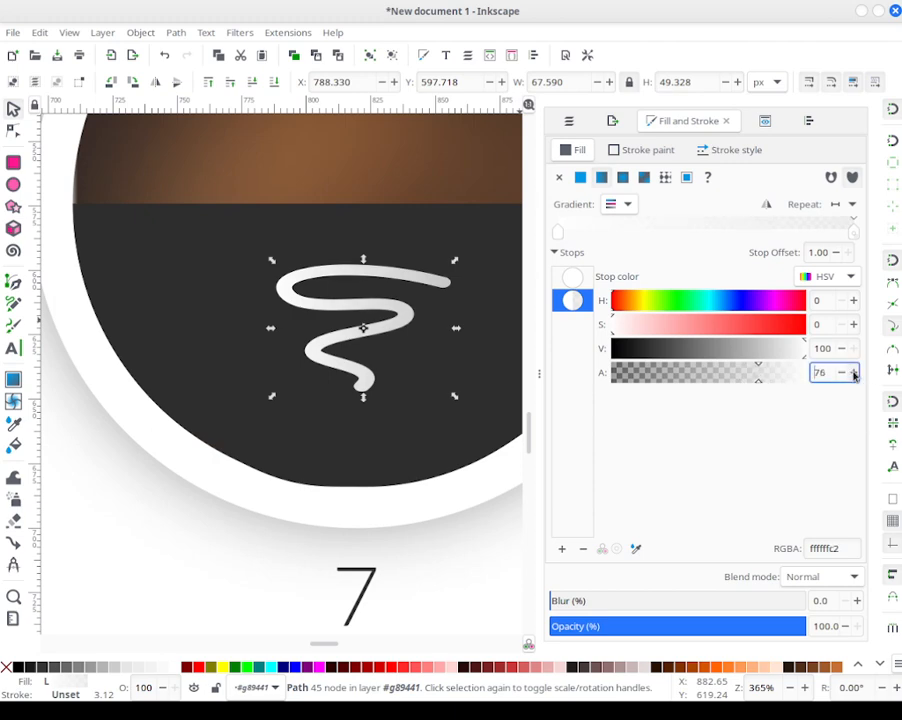
Step: Set the alpha of the winding shape's gradient start stop to 49
{"action": "left_click", "coordinate": [573, 278]}
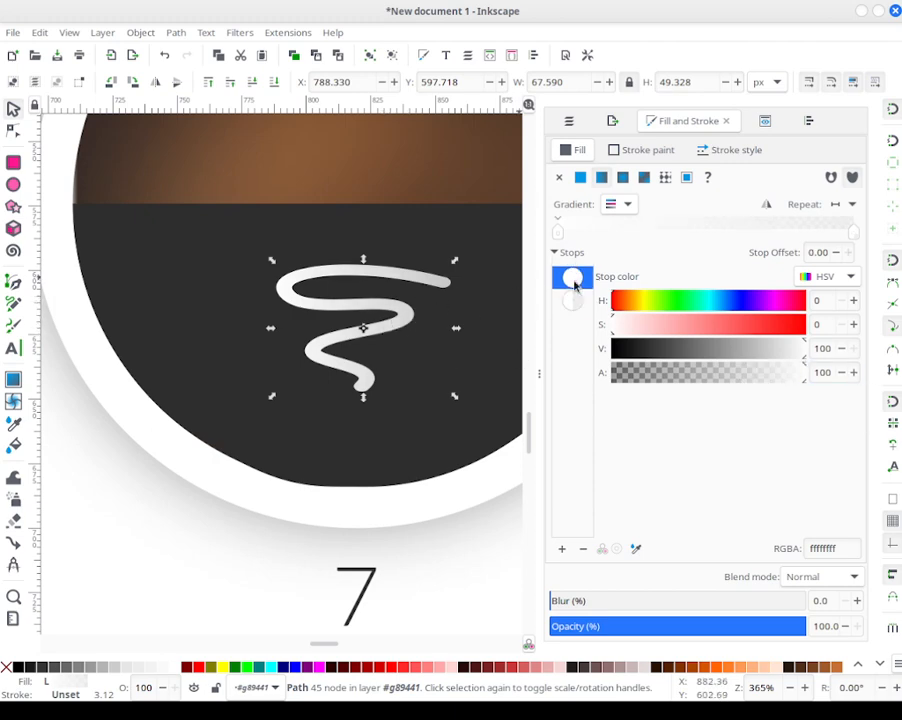
{"action": "left_click", "coordinate": [676, 373]}
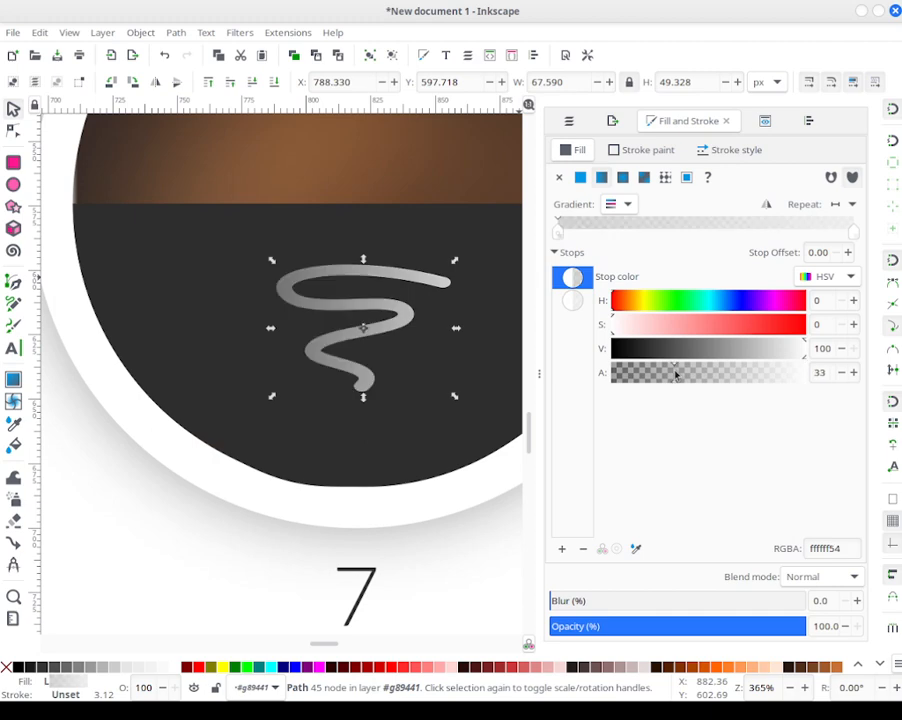
{"action": "left_click", "coordinate": [698, 372]}
{"action": "left_click", "coordinate": [853, 372]}
{"action": "left_click", "coordinate": [855, 372]}
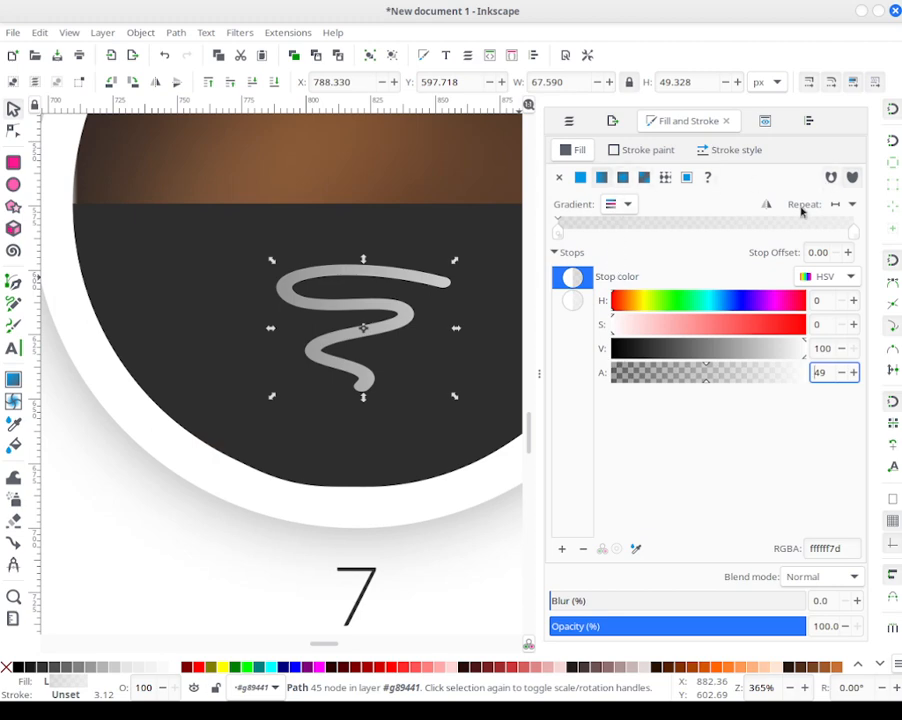
Step: Reorient the winding shape's gradient to run vertically, make its lower stop fully transparent with alpha 0, and deselect the shape
{"action": "double_click", "coordinate": [409, 286]}
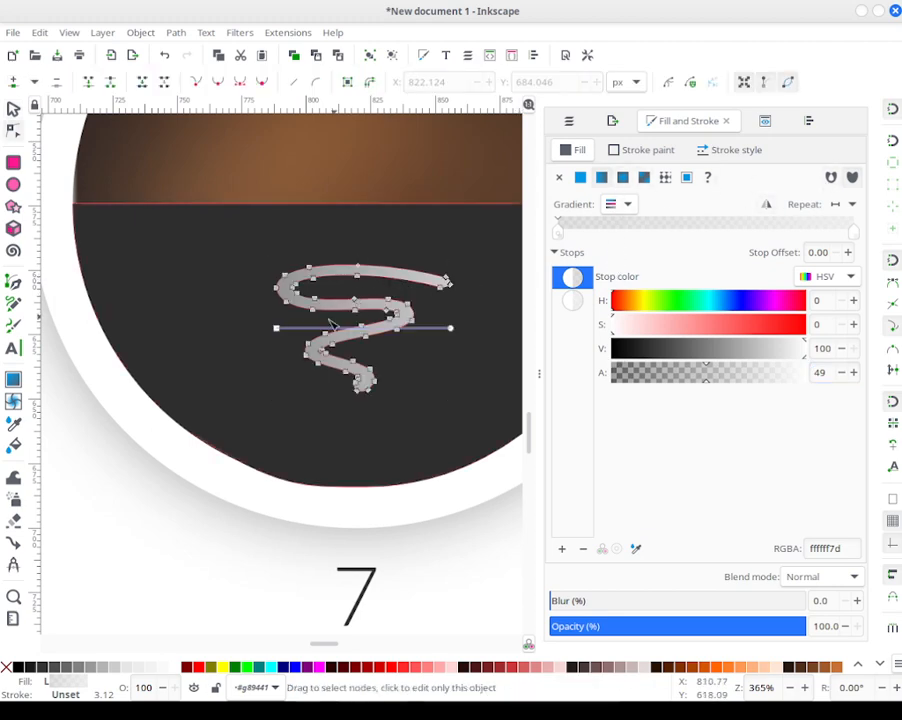
{"action": "left_click_drag", "start_coordinate": [277, 327], "coordinate": [358, 405]}
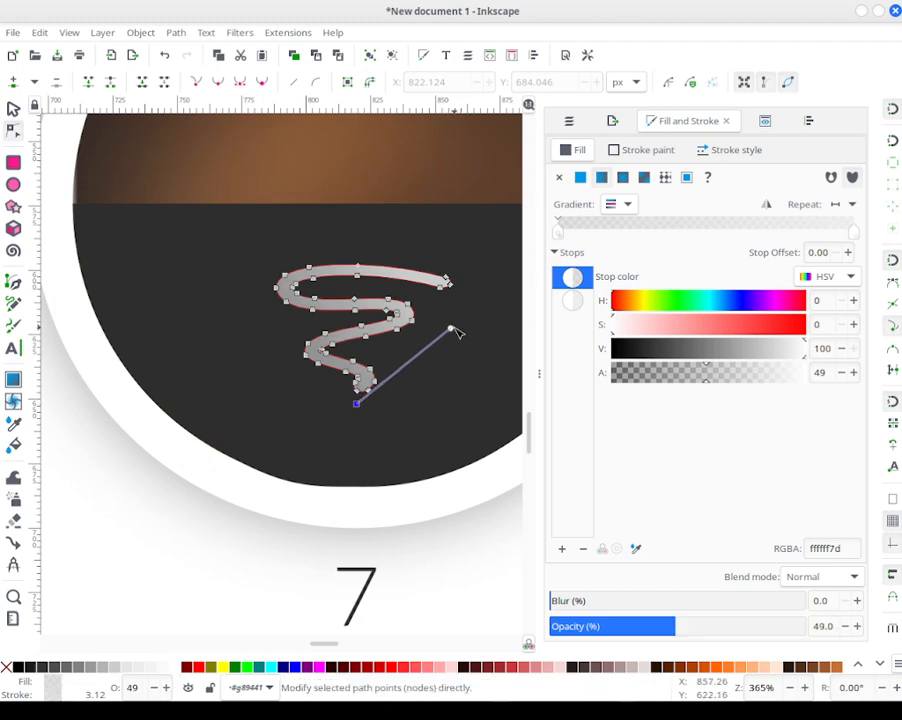
{"action": "left_click_drag", "start_coordinate": [451, 330], "coordinate": [358, 258]}
{"action": "left_click", "coordinate": [356, 402]}
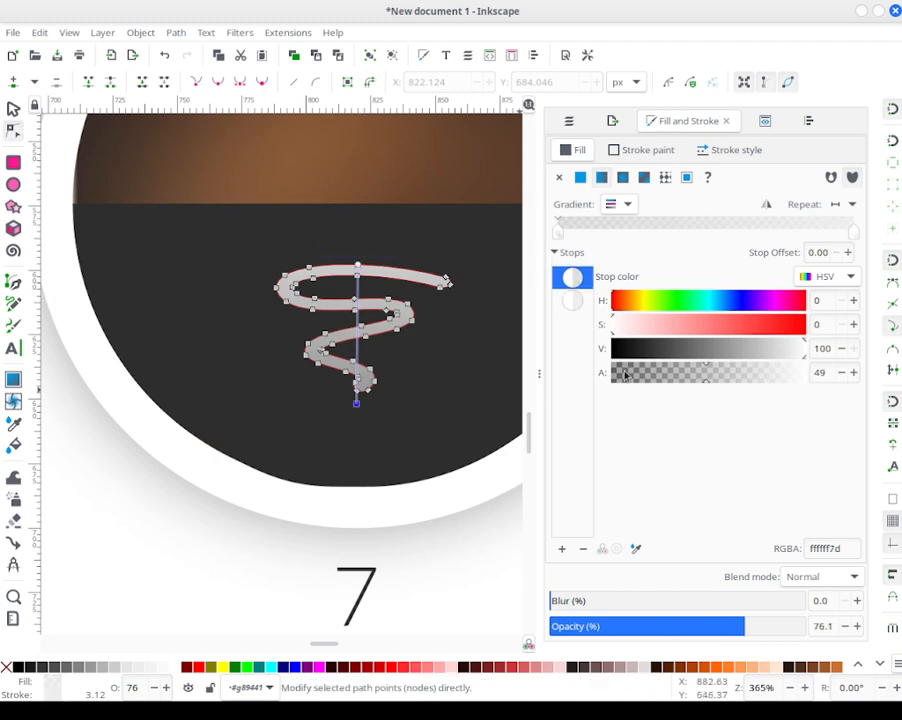
{"action": "left_click_drag", "start_coordinate": [622, 374], "coordinate": [612, 374]}
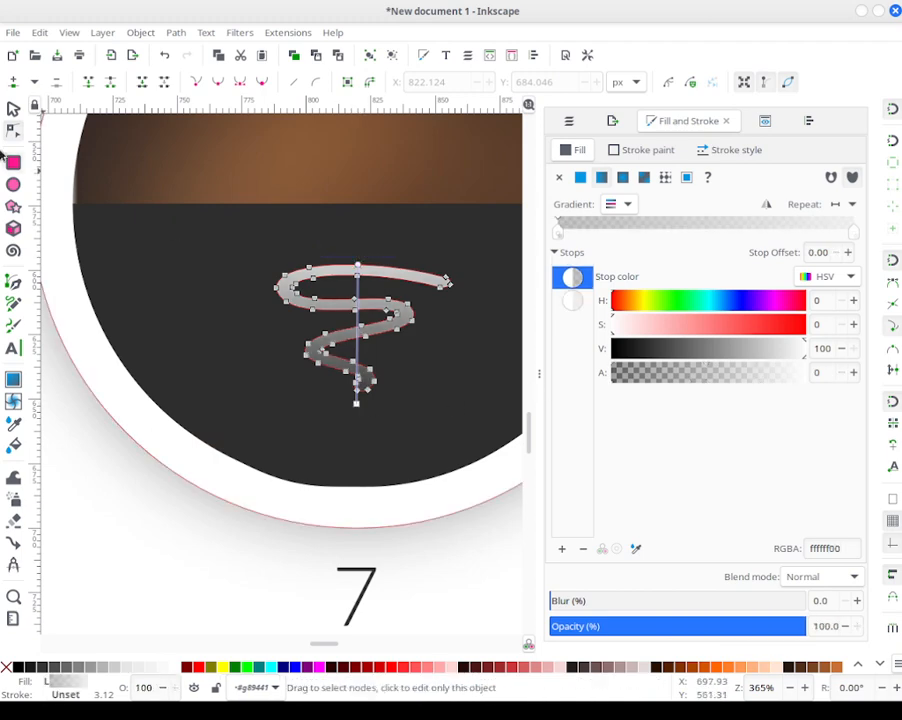
{"action": "left_click", "coordinate": [13, 108]}
{"action": "left_click", "coordinate": [159, 549]}
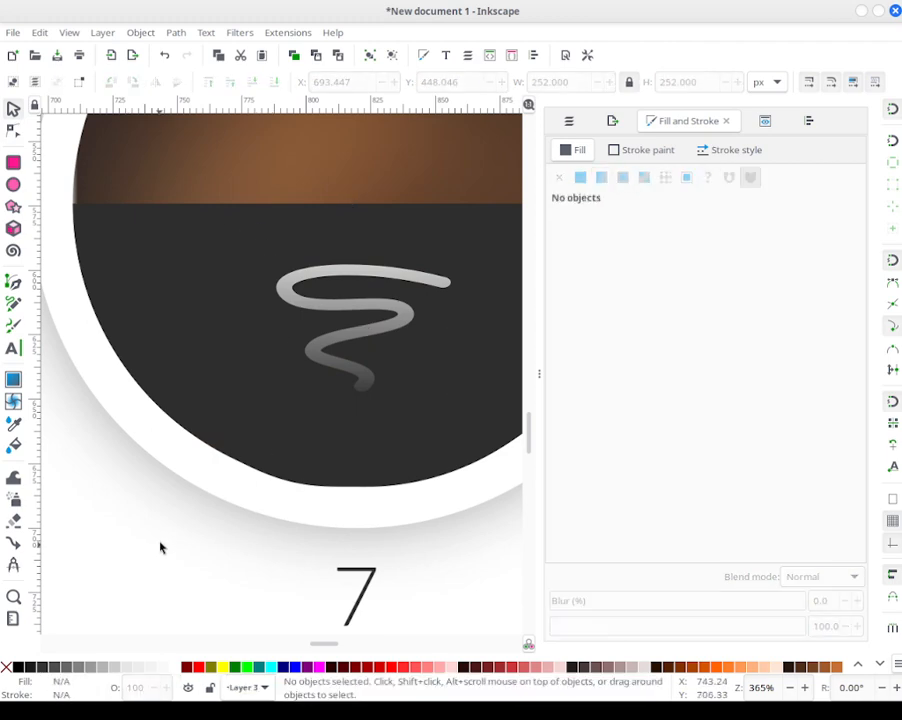
Step: Set the alpha of the winding shape's upper gradient stop to 100 and deselect the shape
{"action": "left_click", "coordinate": [376, 280]}
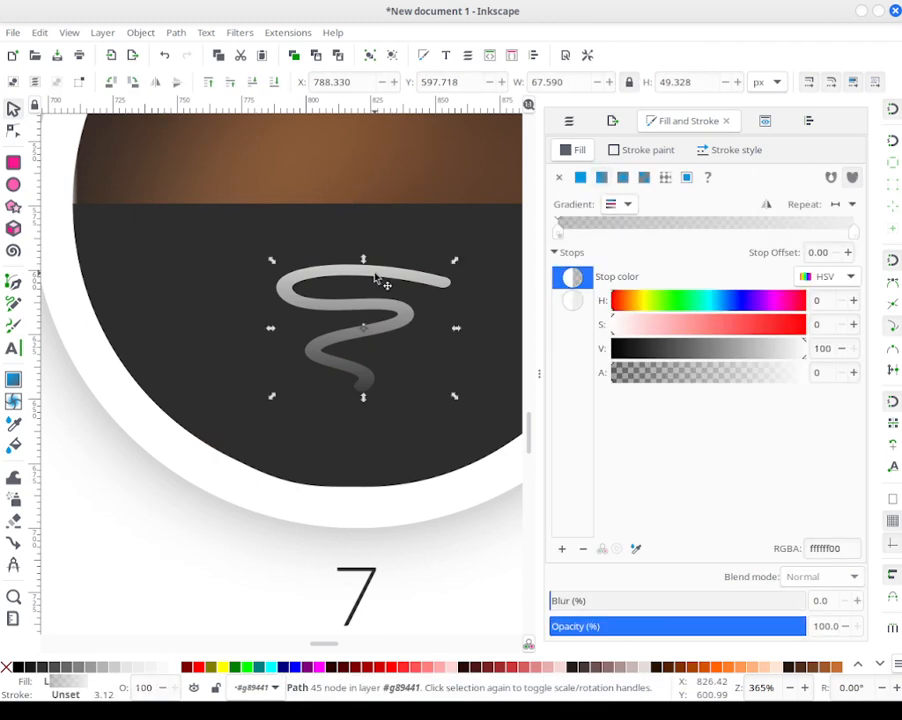
{"action": "double_click", "coordinate": [375, 278]}
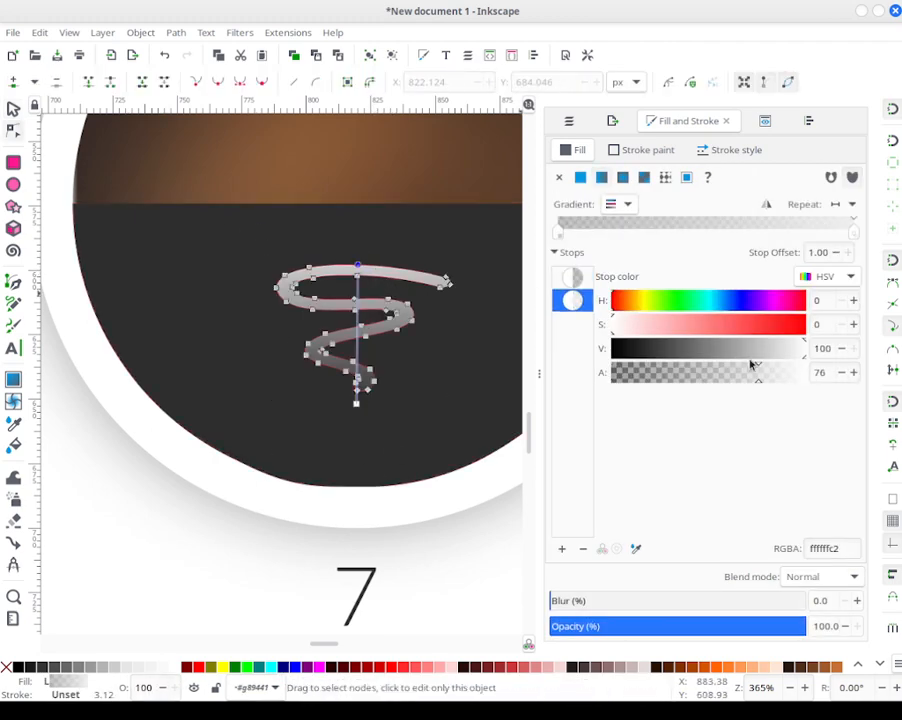
{"action": "left_click_drag", "start_coordinate": [757, 372], "coordinate": [846, 368]}
{"action": "left_click", "coordinate": [13, 109]}
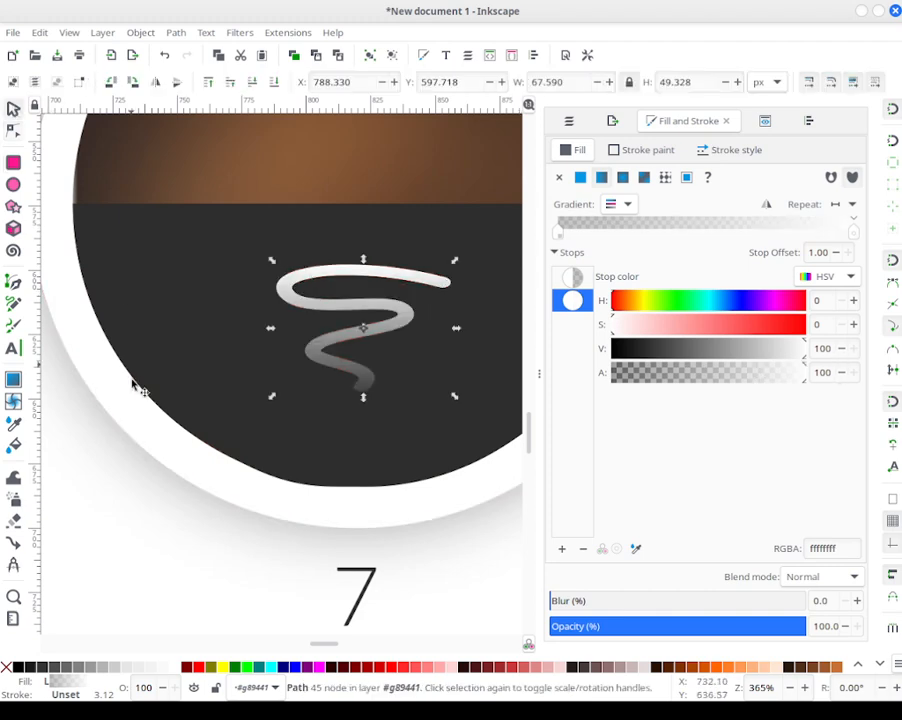
{"action": "left_click", "coordinate": [137, 531]}
Step: Review the whole page and the number label under the moon icon
{"action": "key", "text": "minus"}
{"action": "key", "text": "minus"}
{"action": "key", "text": "minus"}
{"action": "key", "text": "minus"}
{"action": "key", "text": "minus"}
{"action": "key", "text": "minus"}
{"action": "key", "text": "minus"}
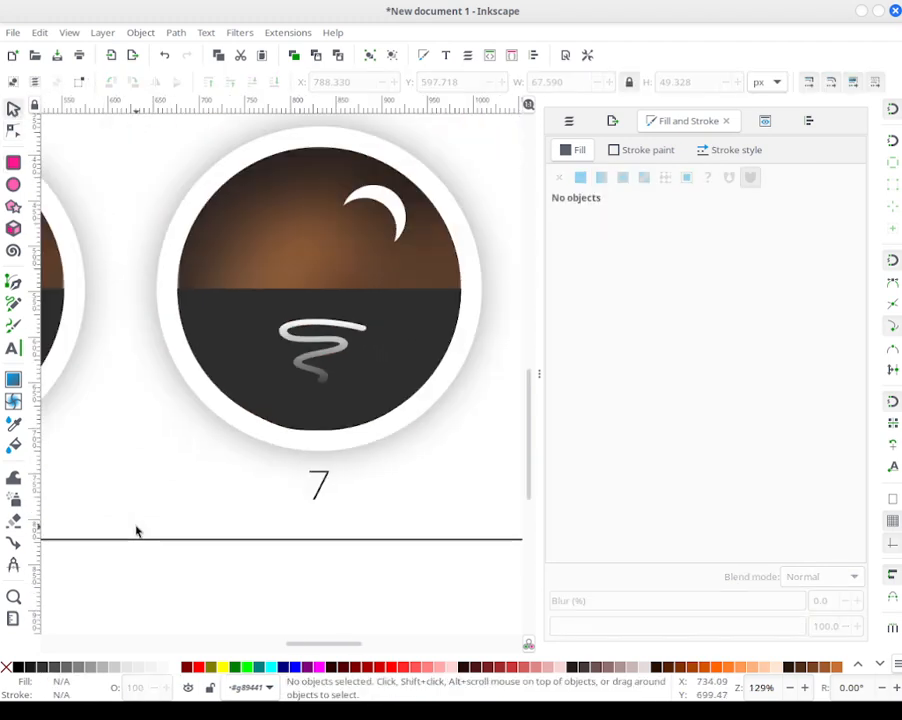
{"action": "key", "text": "plus"}
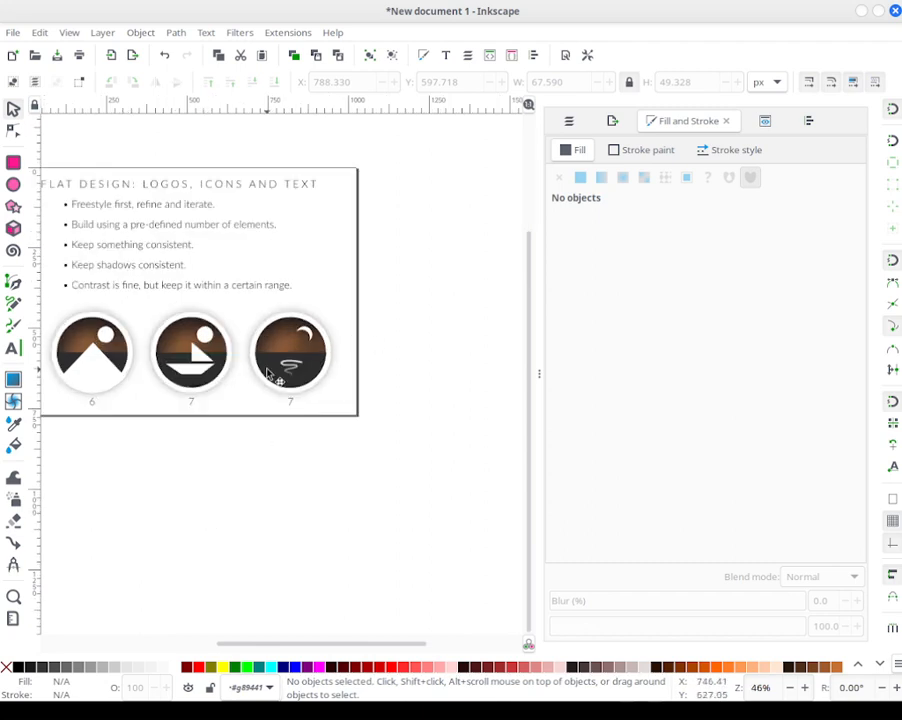
{"action": "left_click", "coordinate": [290, 404]}
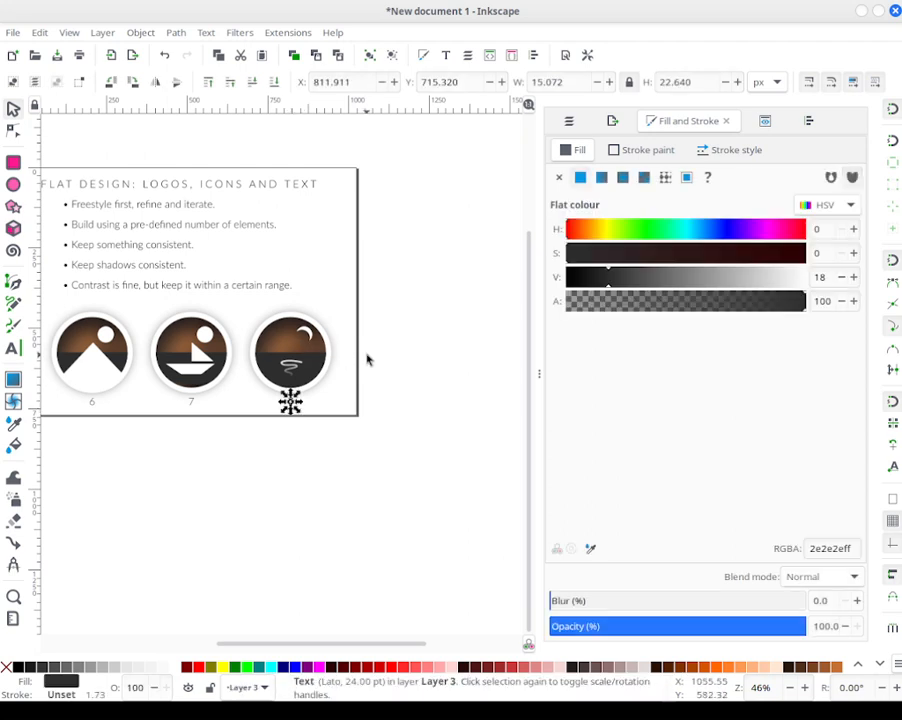
{"action": "left_click", "coordinate": [318, 398]}
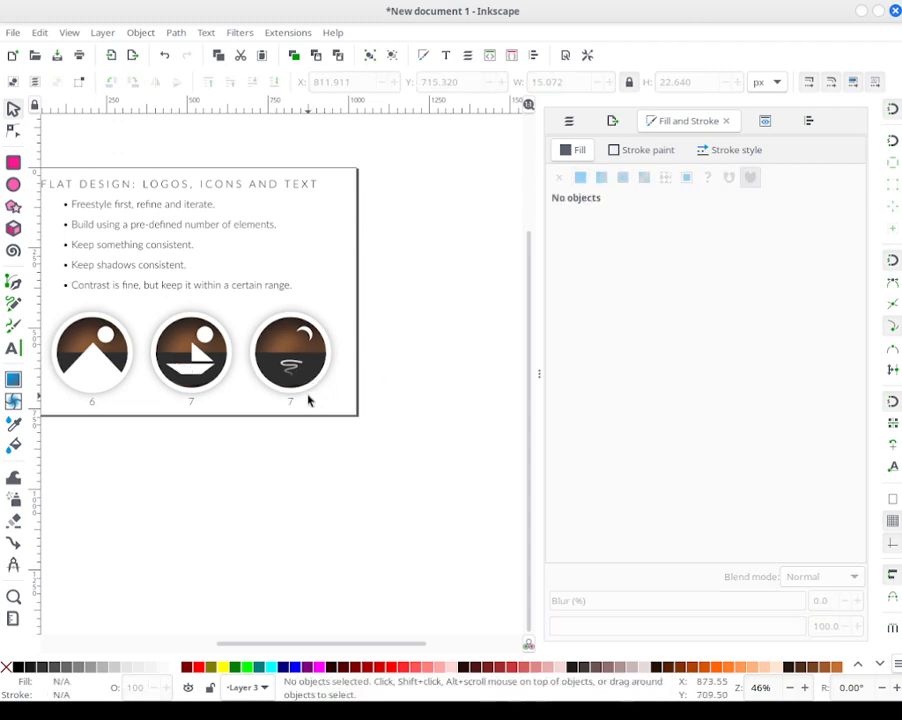
{"action": "left_click", "coordinate": [290, 401]}
{"action": "left_click", "coordinate": [318, 410]}
{"action": "left_click", "coordinate": [290, 401]}
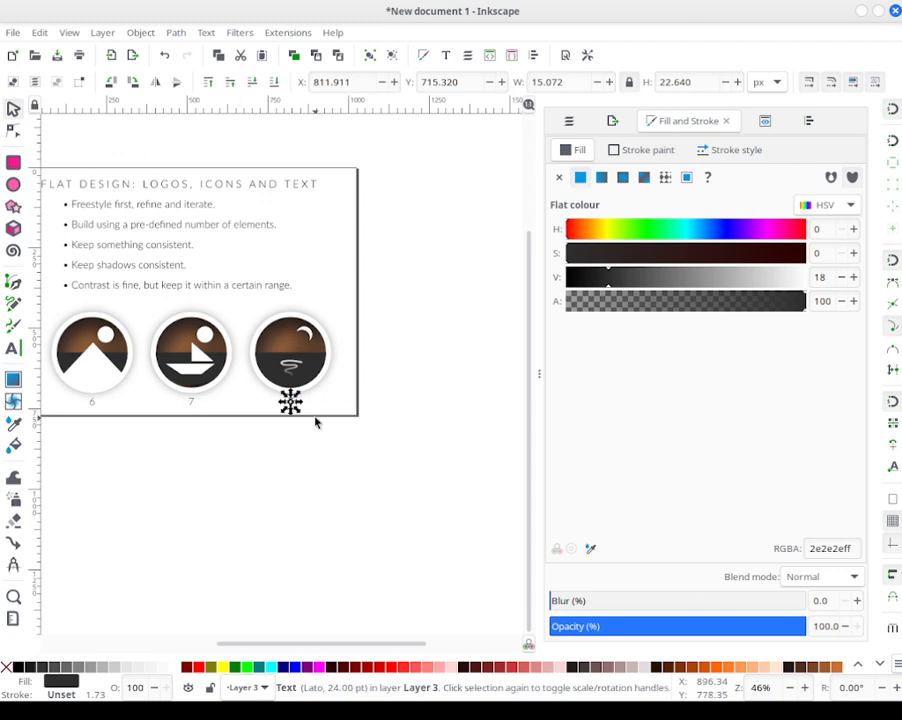
{"action": "left_click", "coordinate": [315, 418]}
Step: Change the number label under the moon icon to 6 and deselect it
{"action": "left_click", "coordinate": [291, 400]}
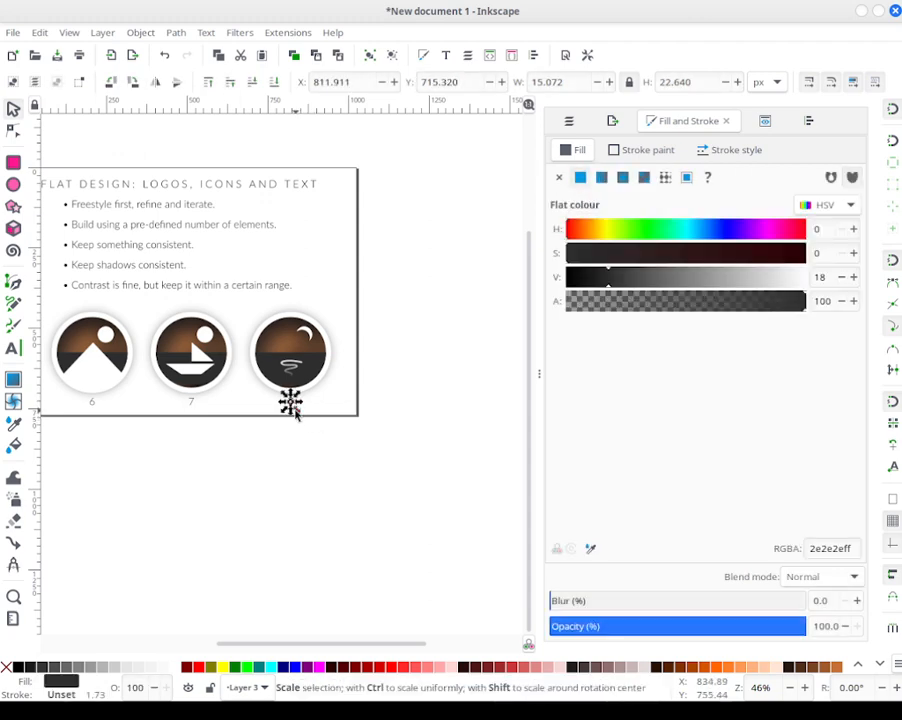
{"action": "scroll", "coordinate": [292, 405], "scroll_direction": "up", "scroll_amount": 3, "text": "ctrl"}
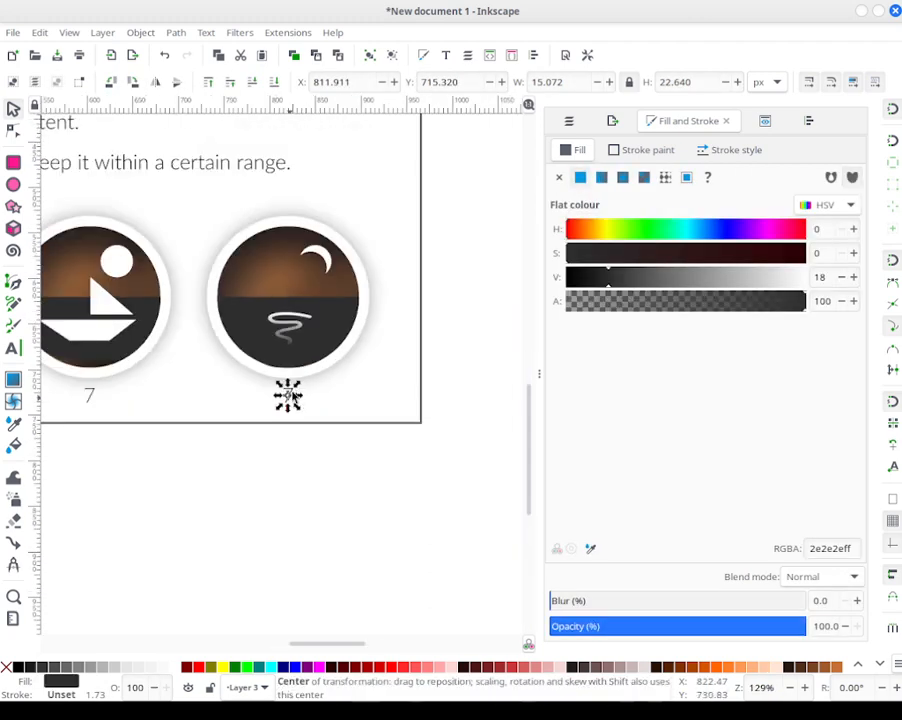
{"action": "scroll", "coordinate": [312, 398], "scroll_direction": "up", "scroll_amount": 9, "text": "ctrl"}
{"action": "scroll", "coordinate": [310, 397], "scroll_direction": "down", "scroll_amount": 9, "text": "ctrl"}
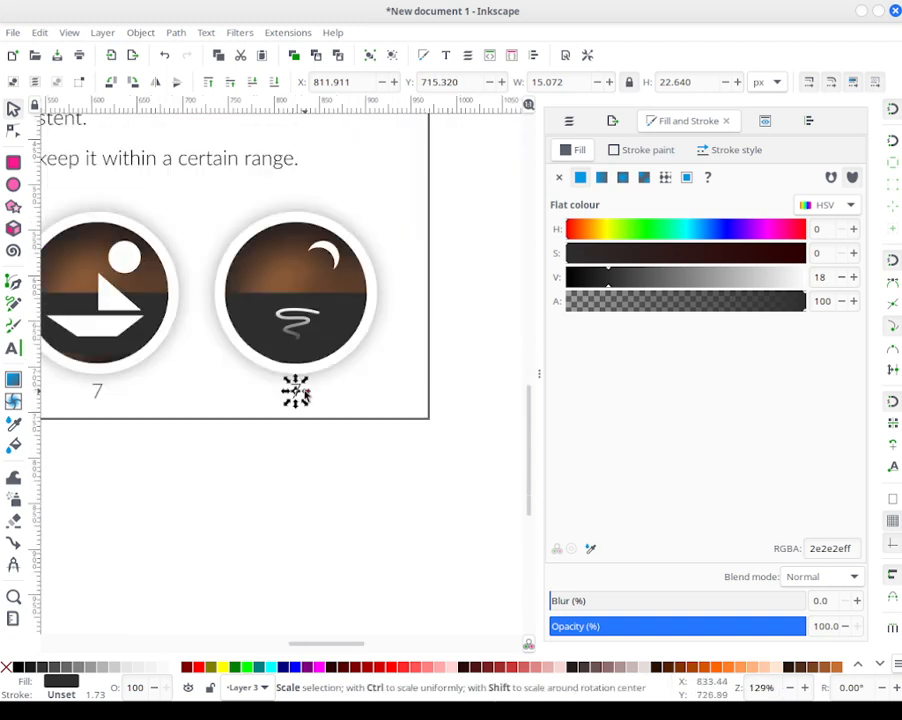
{"action": "scroll", "coordinate": [296, 392], "scroll_direction": "up", "scroll_amount": 1, "text": "ctrl"}
{"action": "key", "text": "t"}
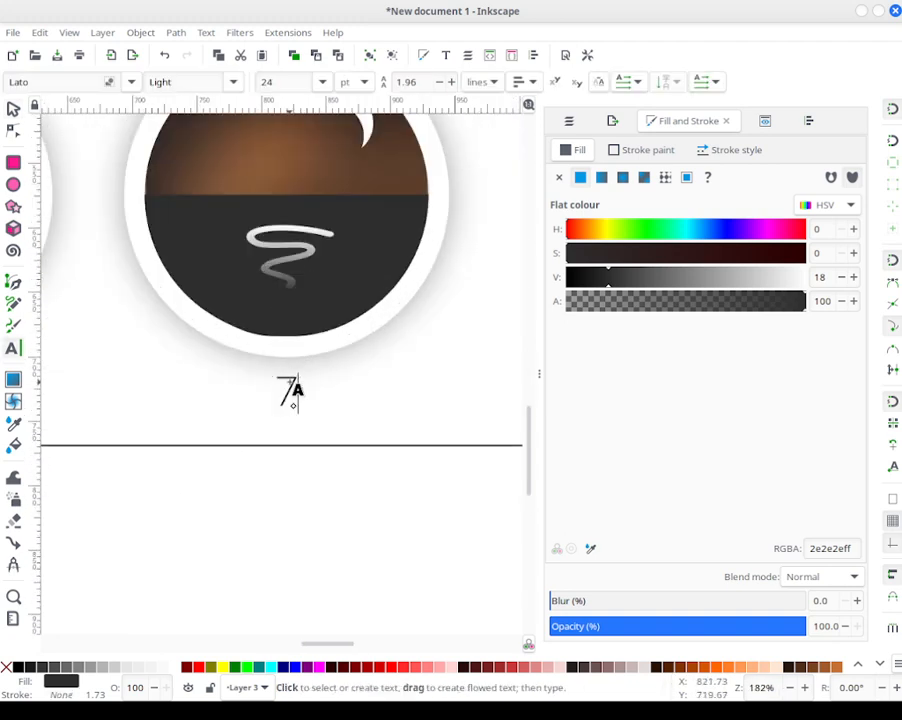
{"action": "double_click", "coordinate": [287, 383]}
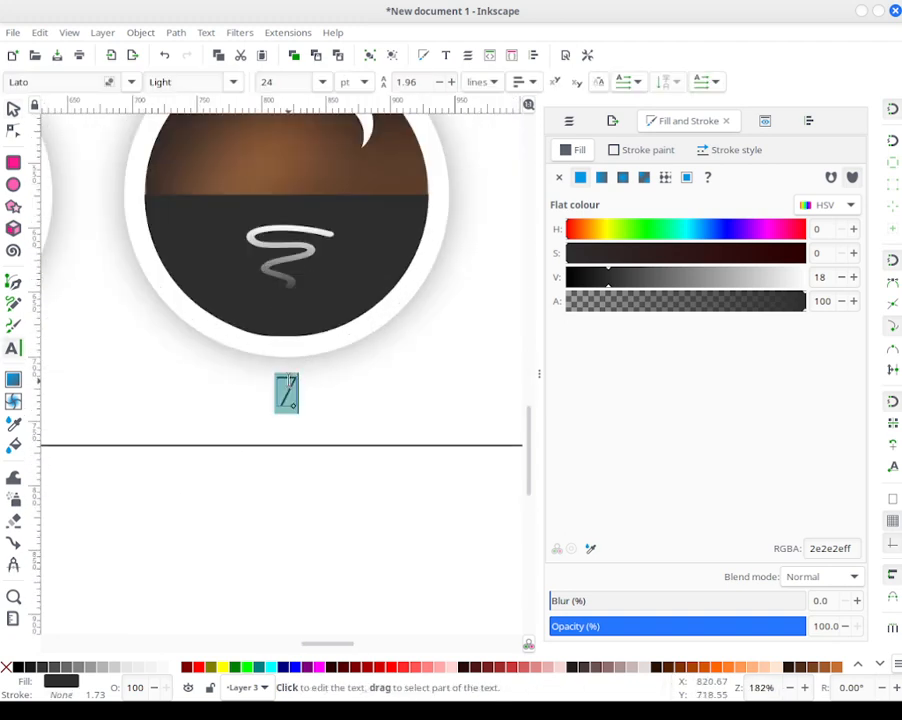
{"action": "type", "text": "6"}
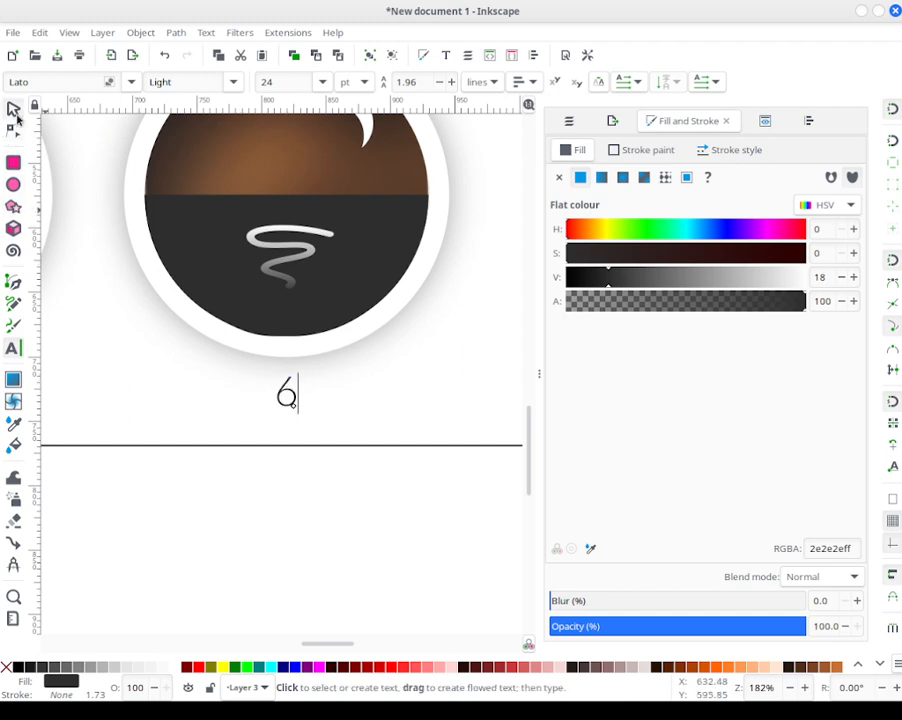
{"action": "scroll", "coordinate": [188, 341], "scroll_direction": "down", "scroll_amount": 4}
{"action": "scroll", "coordinate": [188, 341], "scroll_direction": "up", "scroll_amount": 3}
{"action": "scroll", "coordinate": [208, 346], "scroll_direction": "down", "scroll_amount": 3}
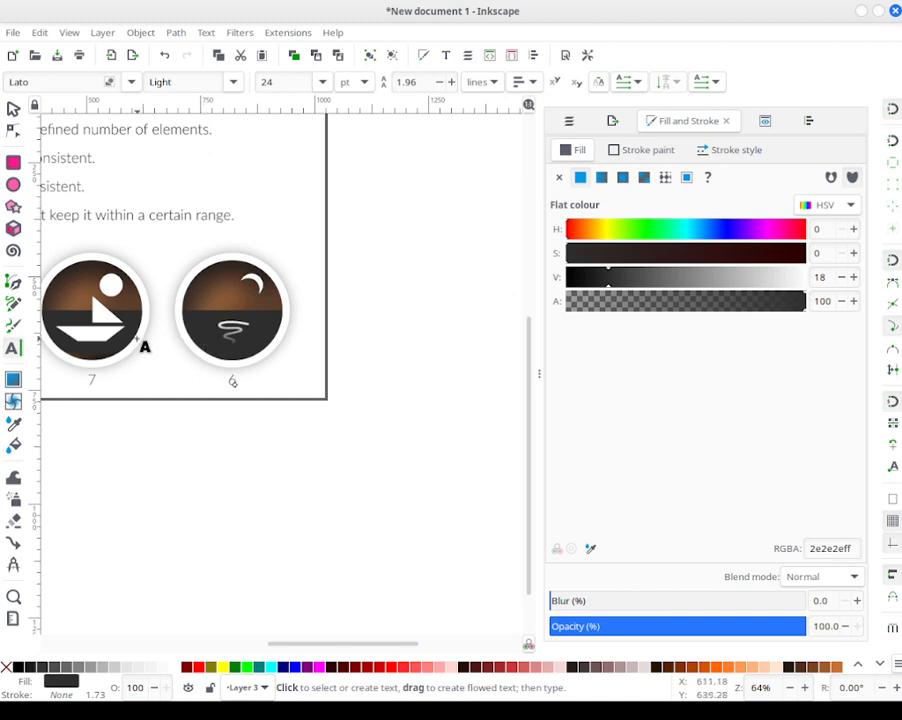
{"action": "scroll", "coordinate": [230, 360], "scroll_direction": "left", "scroll_amount": 5}
{"action": "scroll", "coordinate": [300, 380], "scroll_direction": "up", "scroll_amount": 3}
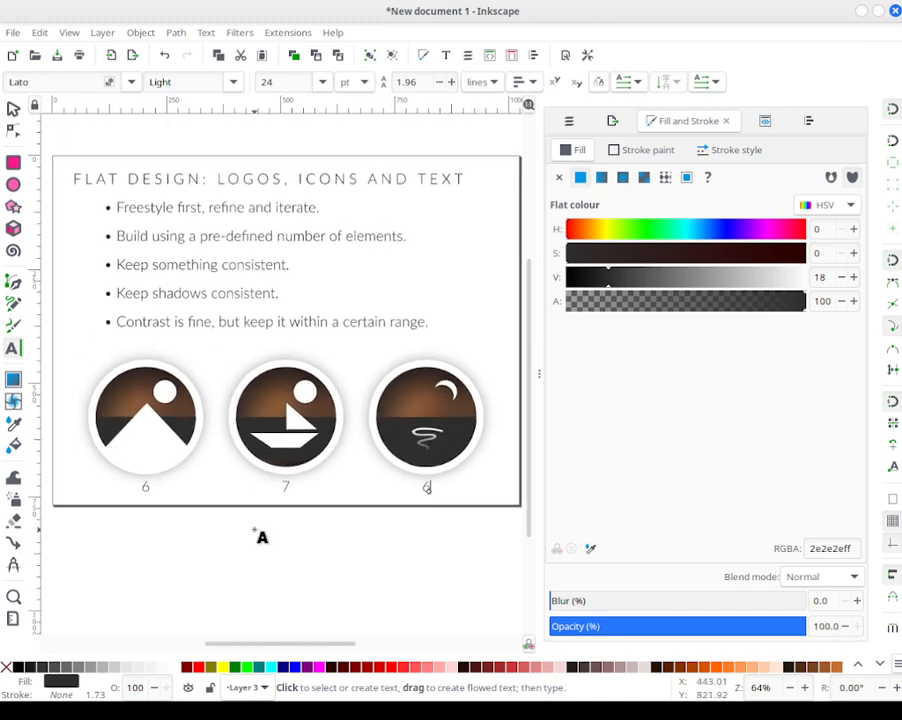
{"action": "left_click", "coordinate": [13, 108]}
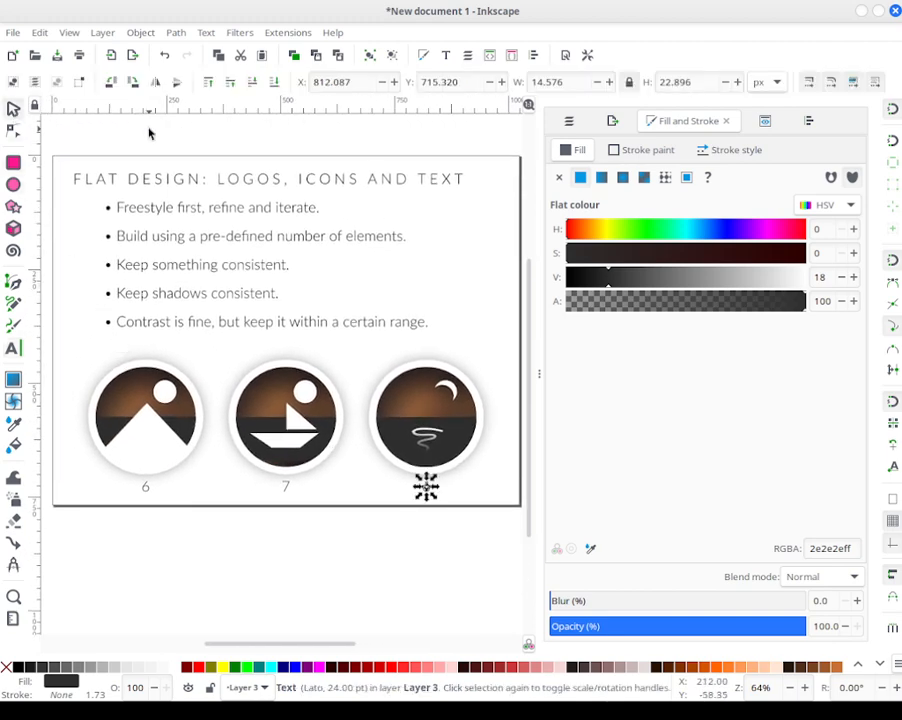
{"action": "left_click", "coordinate": [148, 133]}
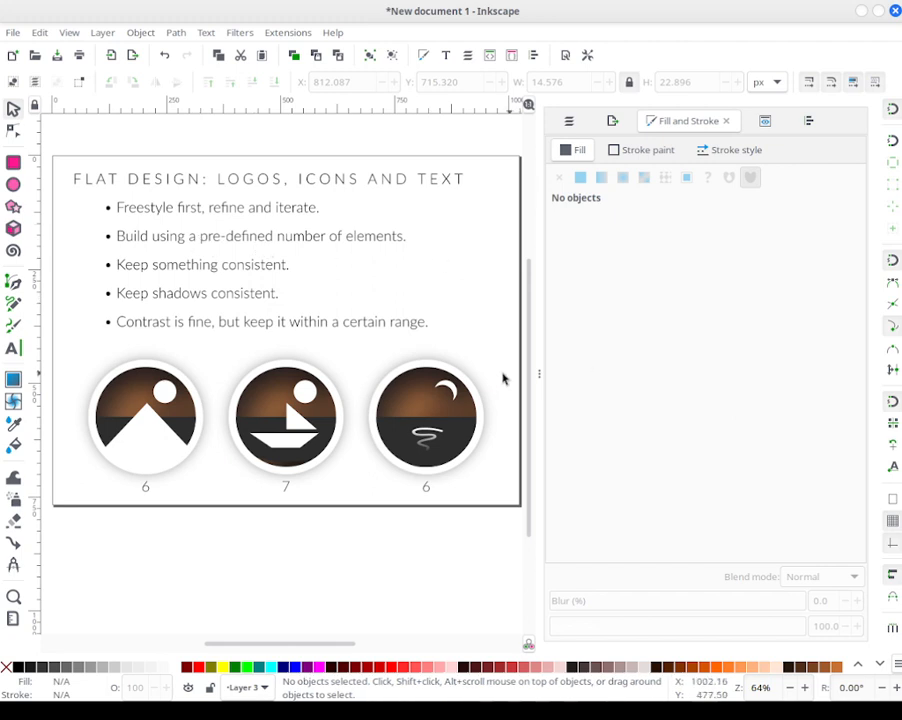
{"action": "left_click", "coordinate": [460, 400]}
{"action": "left_click", "coordinate": [459, 399]}
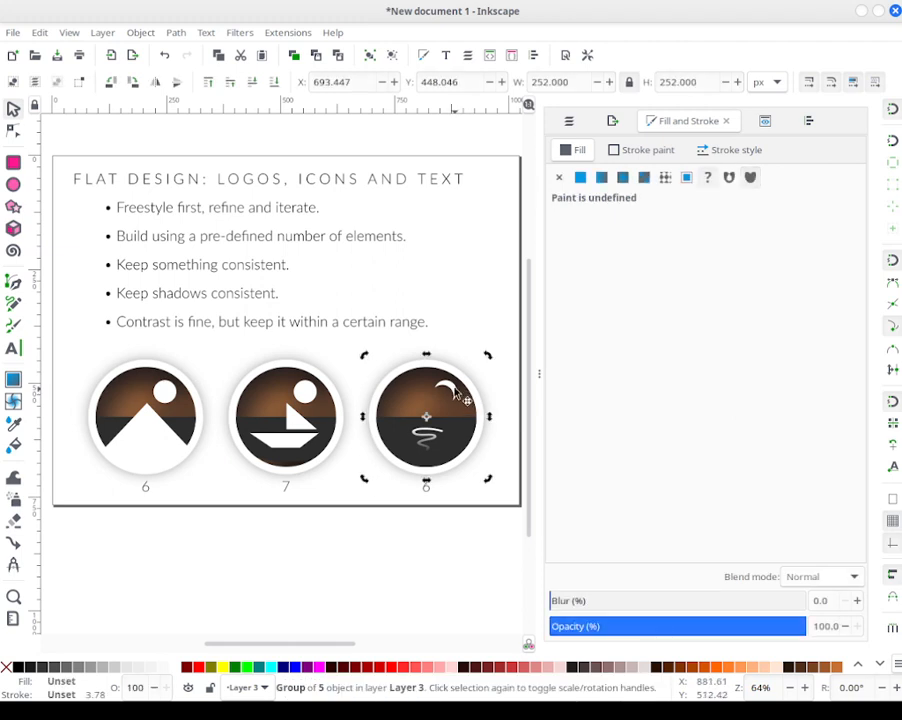
{"action": "left_click", "coordinate": [490, 328]}
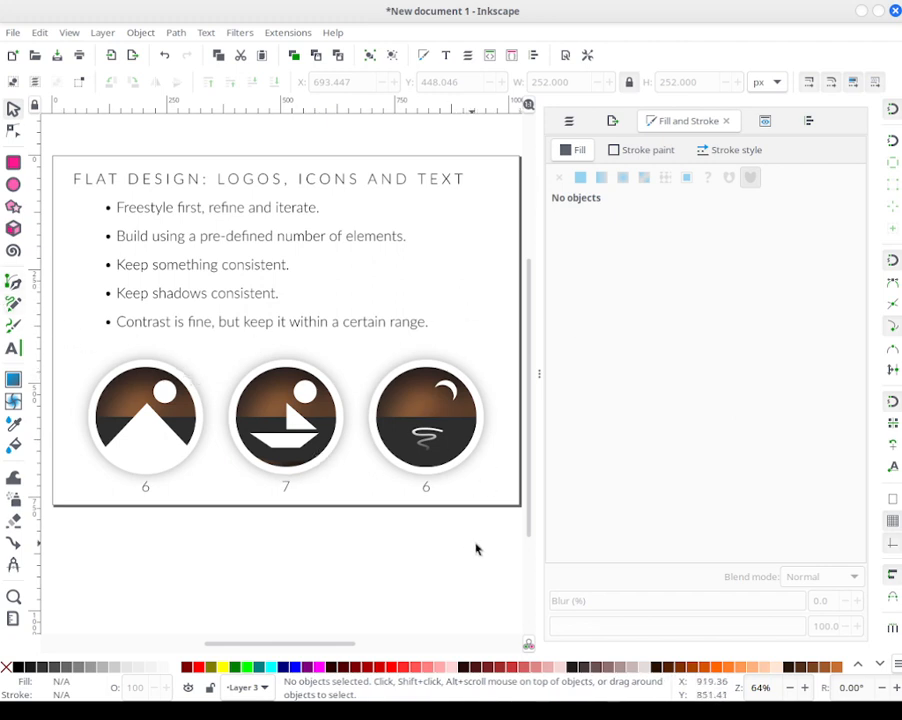
{"action": "left_click_drag", "start_coordinate": [477, 545], "coordinate": [205, 335]}
{"action": "left_click", "coordinate": [368, 536]}
{"action": "left_click_drag", "start_coordinate": [503, 557], "coordinate": [357, 242]}
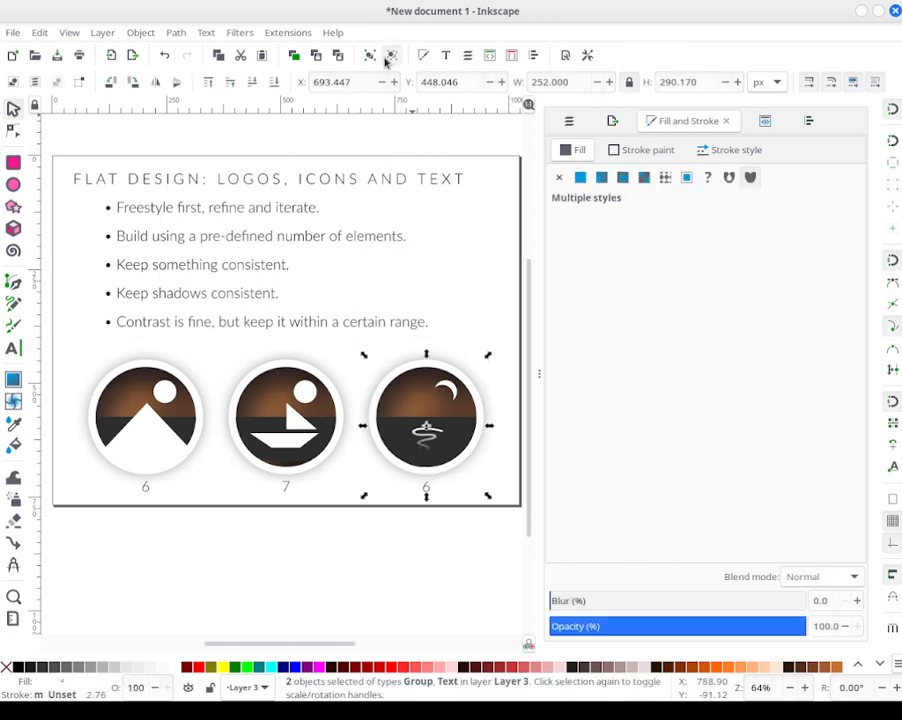
{"action": "left_click_drag", "start_coordinate": [354, 563], "coordinate": [186, 284]}
{"action": "left_click_drag", "start_coordinate": [227, 564], "coordinate": [66, 317]}
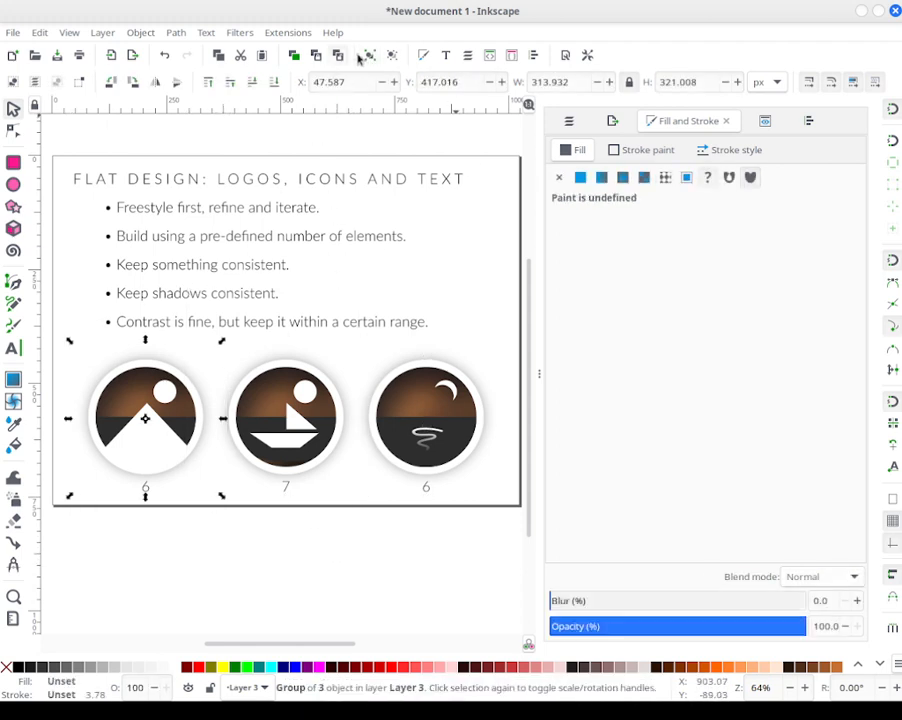
{"action": "left_click", "coordinate": [453, 502]}
{"action": "mouse_move", "coordinate": [501, 552]}
{"action": "left_mouse_down"}
{"action": "mouse_move", "coordinate": [330, 472]}
{"action": "mouse_move", "coordinate": [84, 335]}
{"action": "mouse_move", "coordinate": [60, 308]}
{"action": "mouse_move", "coordinate": [74, 322]}
{"action": "left_mouse_up"}
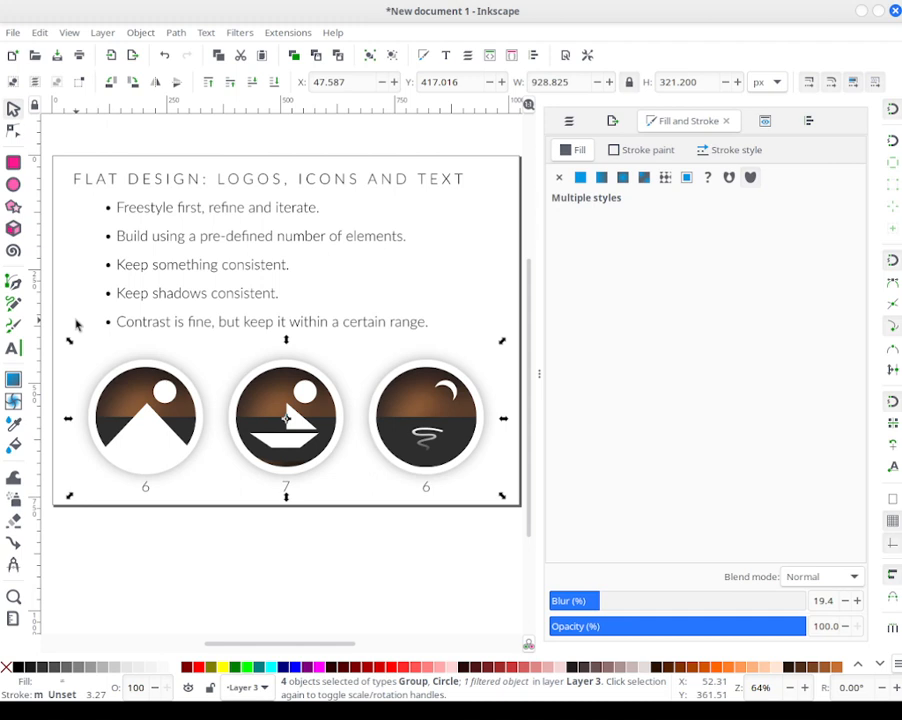
{"action": "key", "text": "minus"}
{"action": "key", "text": "minus"}
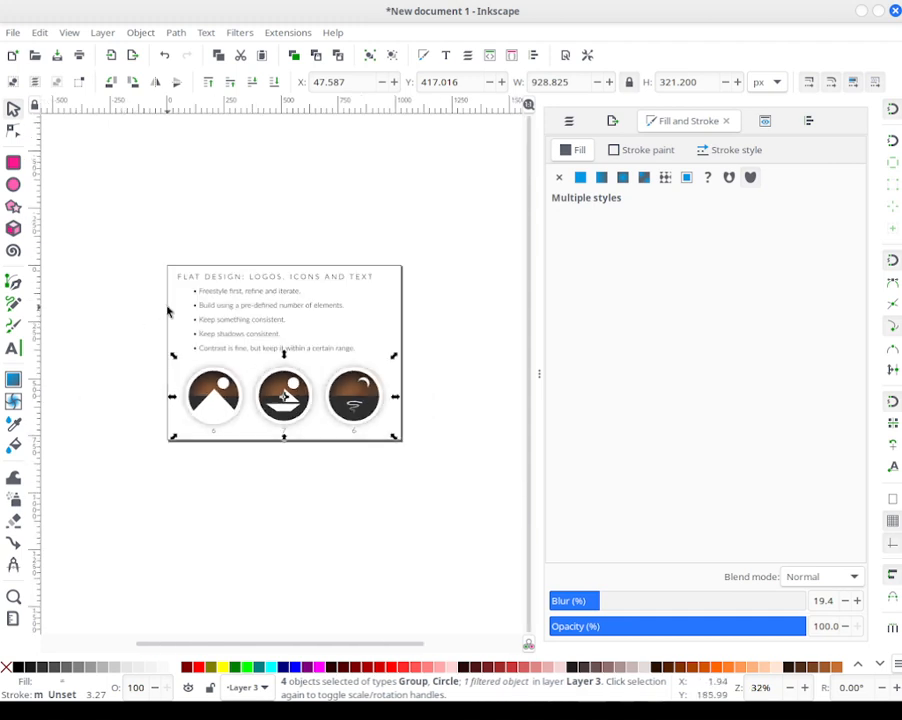
{"action": "left_click", "coordinate": [264, 305]}
{"action": "left_click", "coordinate": [263, 310]}
{"action": "triple_click", "coordinate": [268, 310]}
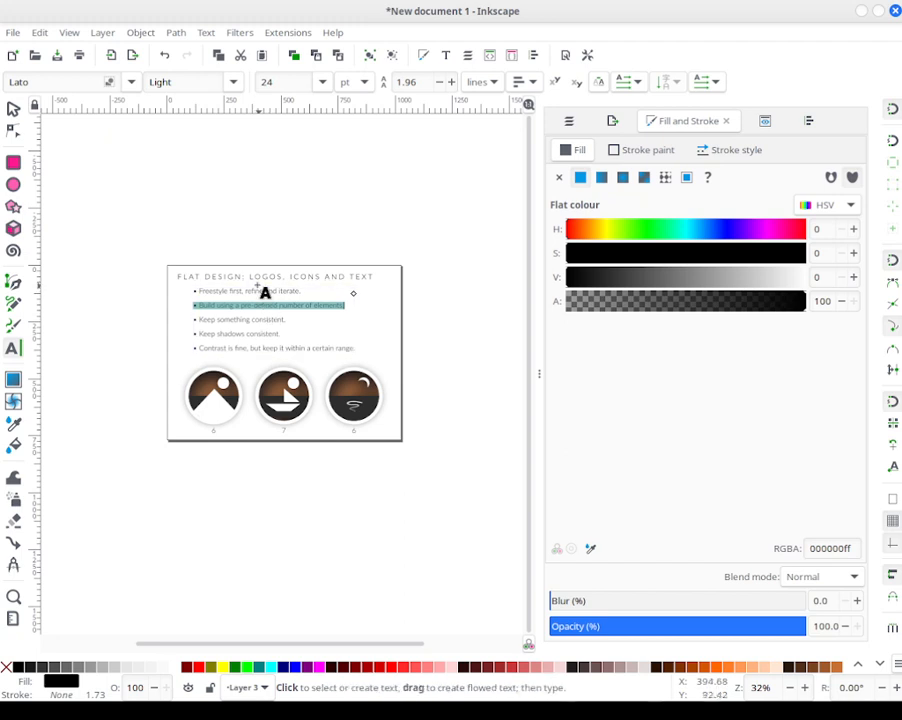
{"action": "double_click", "coordinate": [257, 276]}
{"action": "triple_click", "coordinate": [258, 274]}
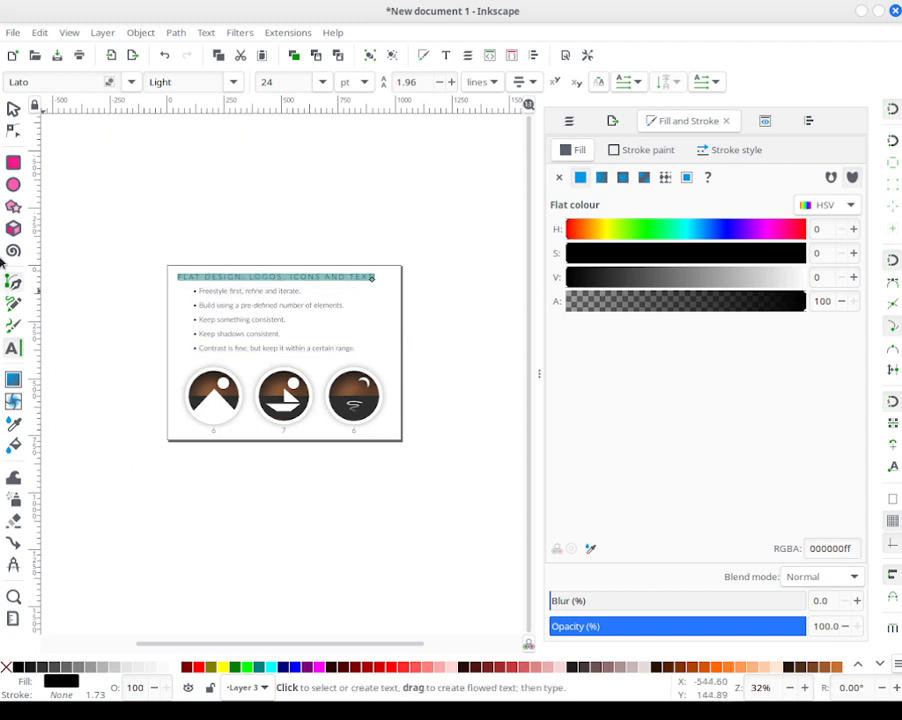
{"action": "left_click", "coordinate": [13, 110]}
{"action": "left_click", "coordinate": [176, 190]}
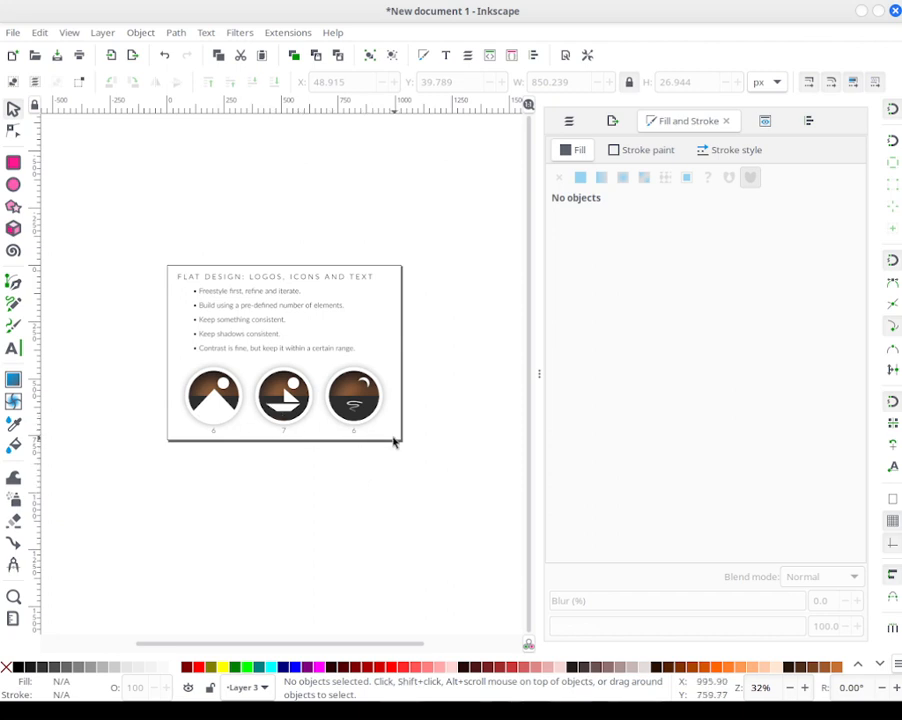
Step: Group the three icons with their number labels and move the group about 396 px down, below the page
{"action": "left_click_drag", "start_coordinate": [446, 553], "coordinate": [130, 344]}
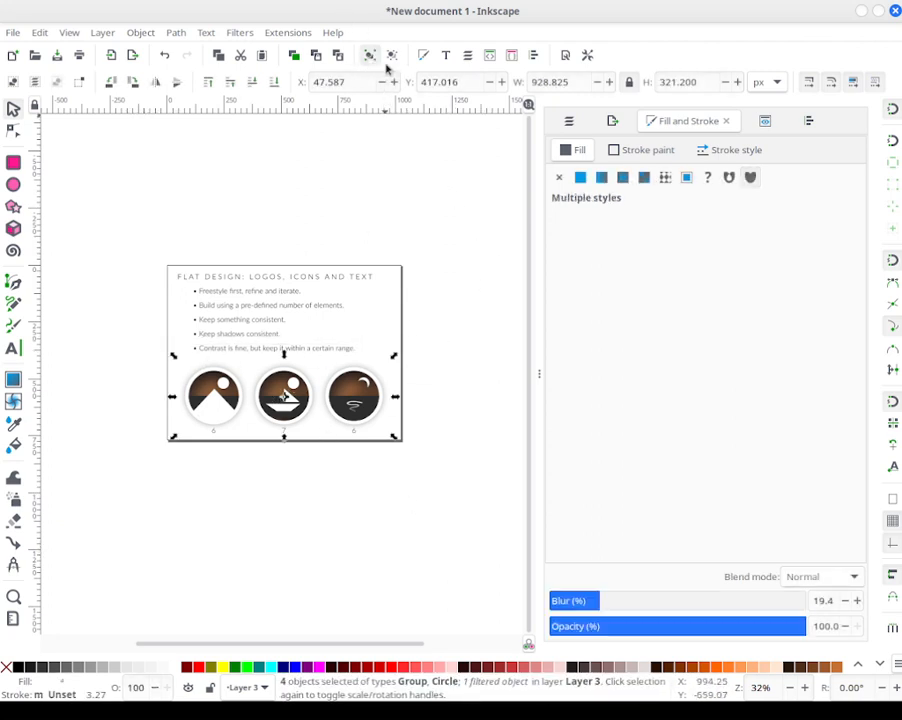
{"action": "key", "text": "ctrl+g"}
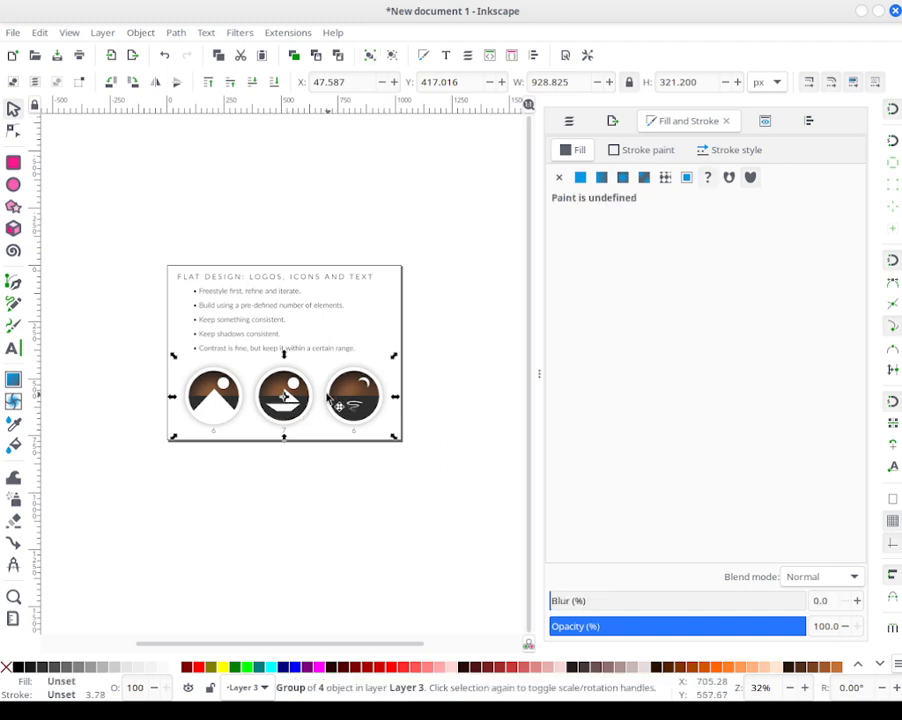
{"action": "left_click_drag", "start_coordinate": [305, 393], "coordinate": [305, 485]}
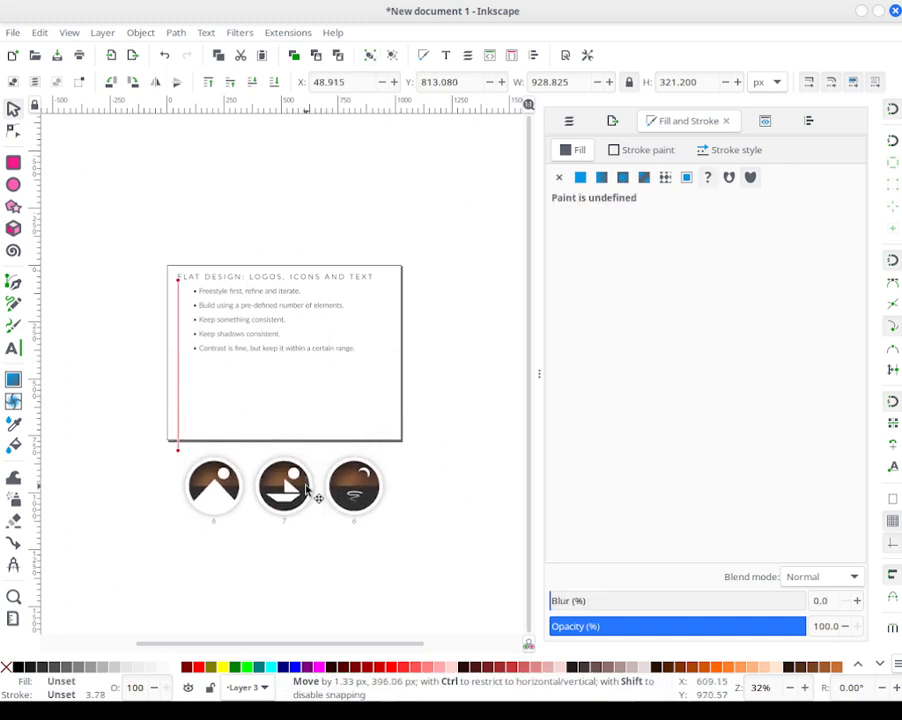
Step: Duplicate the row of three circular icons and place the copy on the page directly beneath the last bullet point
{"action": "left_click", "coordinate": [414, 426]}
{"action": "left_click", "coordinate": [237, 487]}
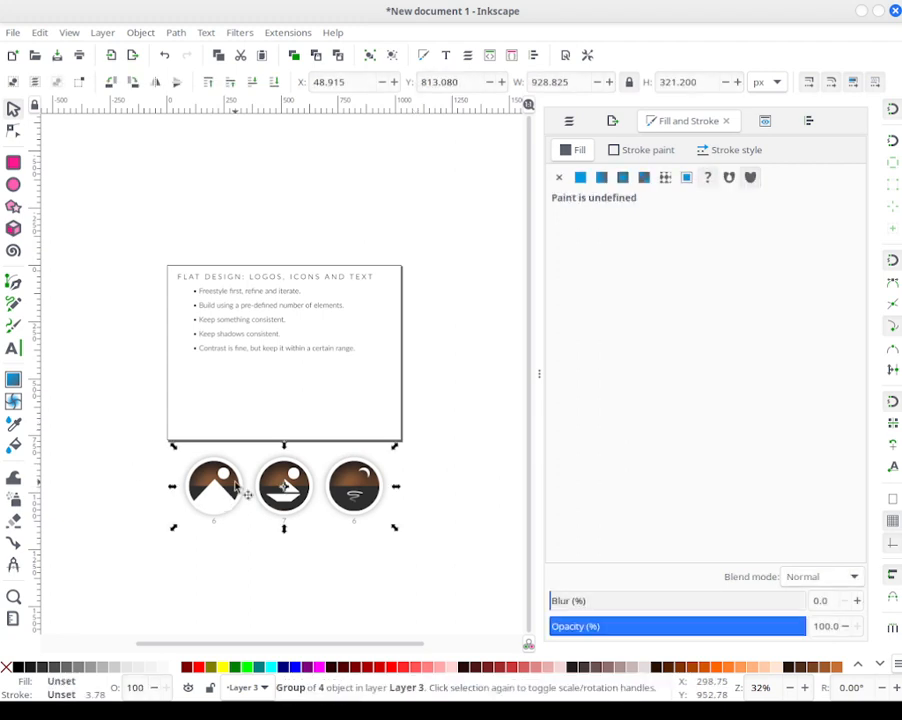
{"action": "right_click", "coordinate": [237, 487]}
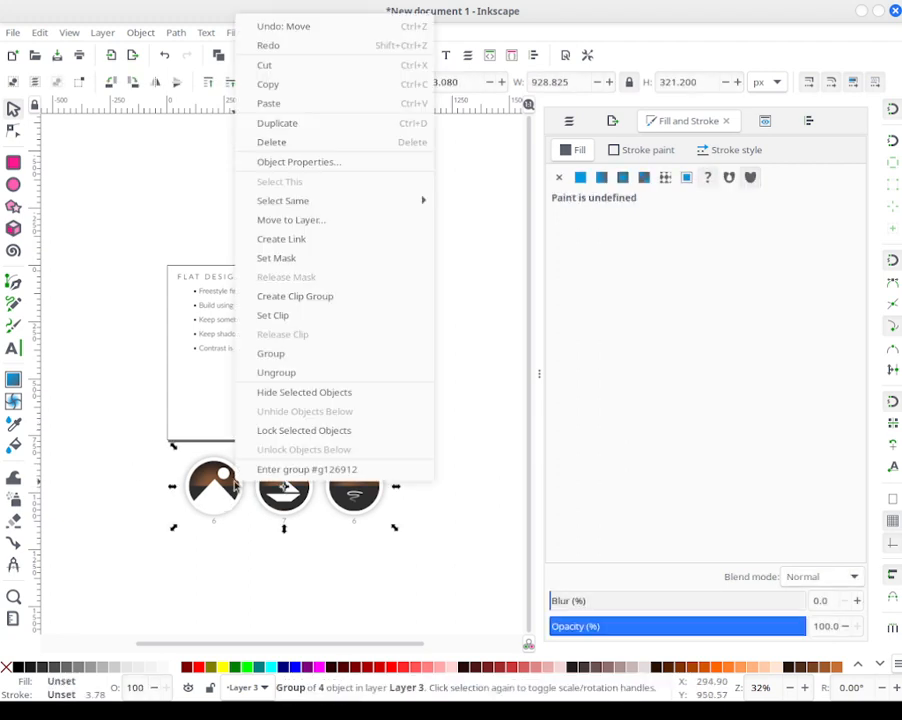
{"action": "left_click", "coordinate": [298, 125]}
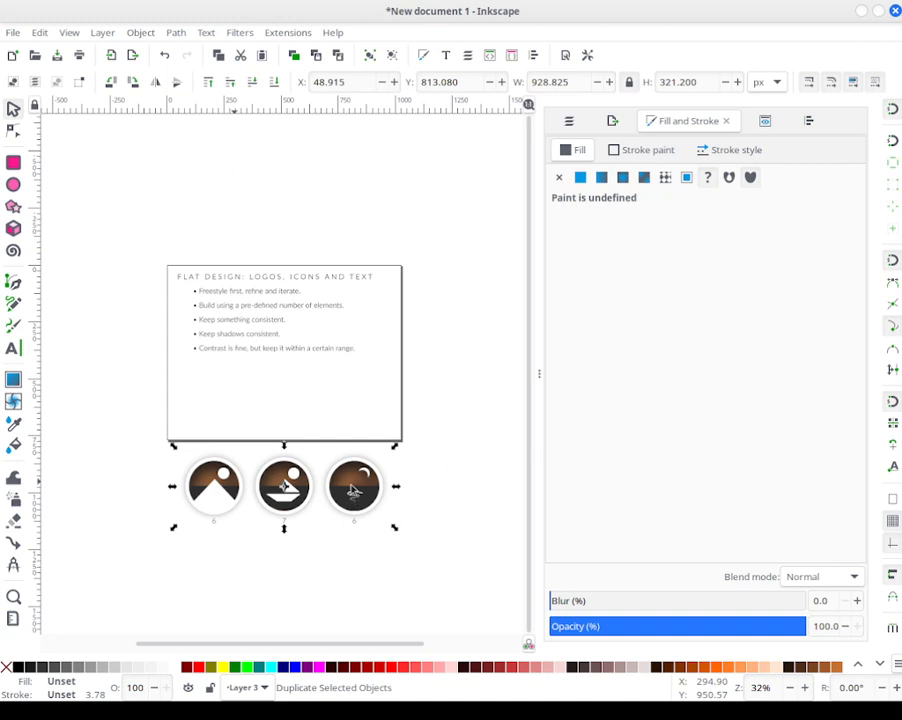
{"action": "left_click_drag", "start_coordinate": [343, 404], "coordinate": [345, 316]}
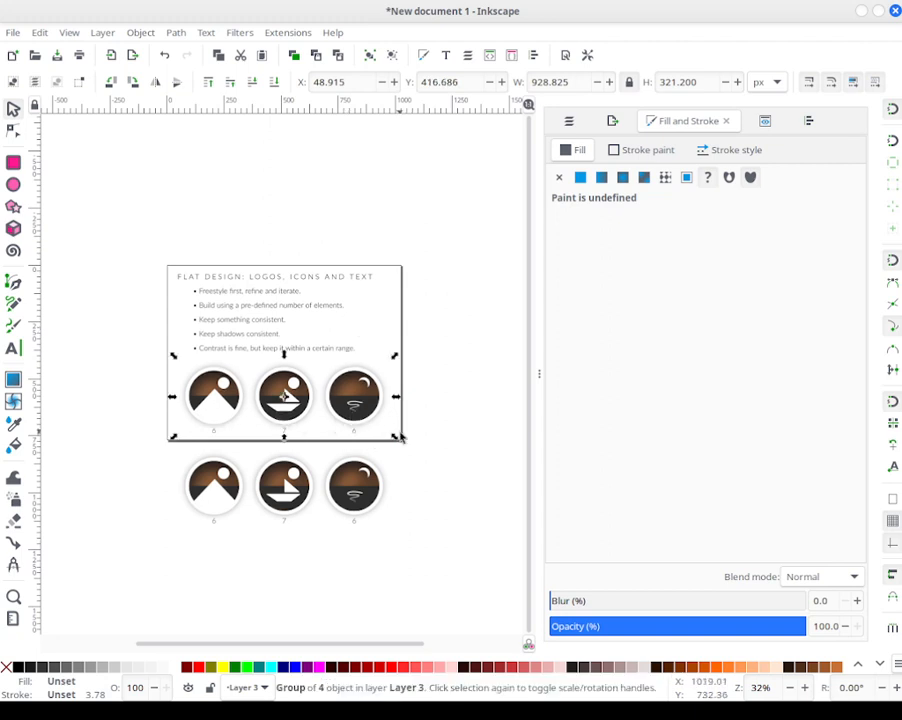
{"action": "left_click_drag", "start_coordinate": [350, 406], "coordinate": [350, 400]}
{"action": "left_click", "coordinate": [380, 420]}
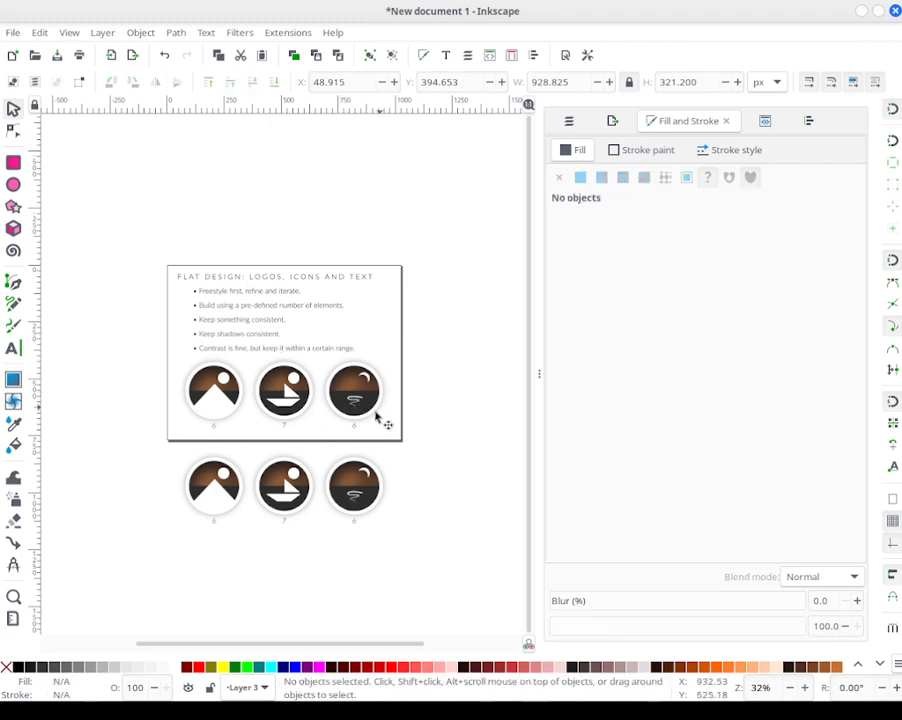
Step: Ungroup the copied row on the page so that its three icons can be selected separately
{"action": "key", "text": "ctrl"}
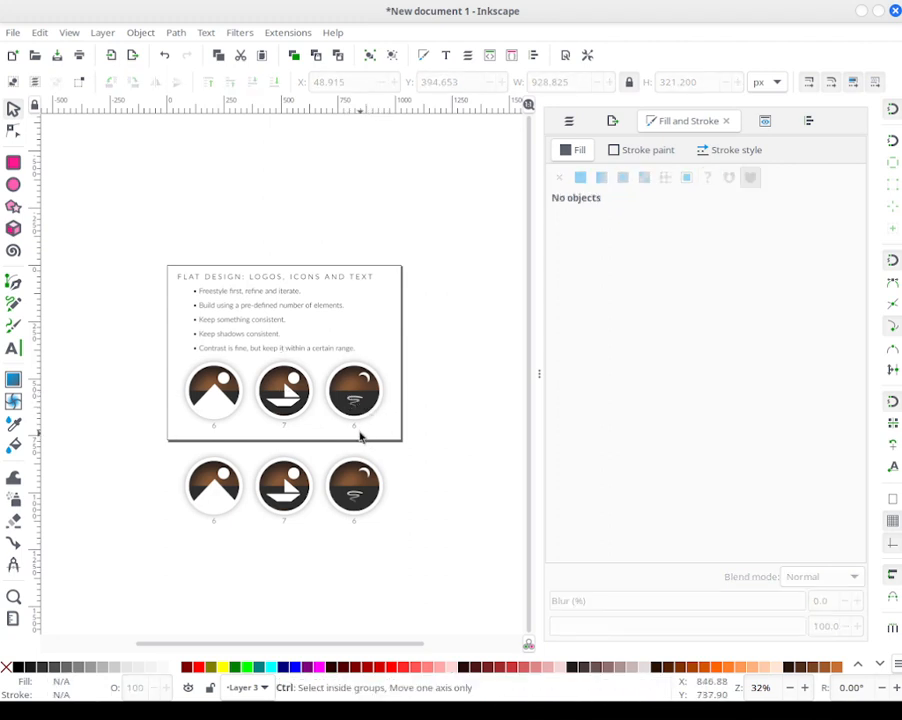
{"action": "key", "text": "ctrl"}
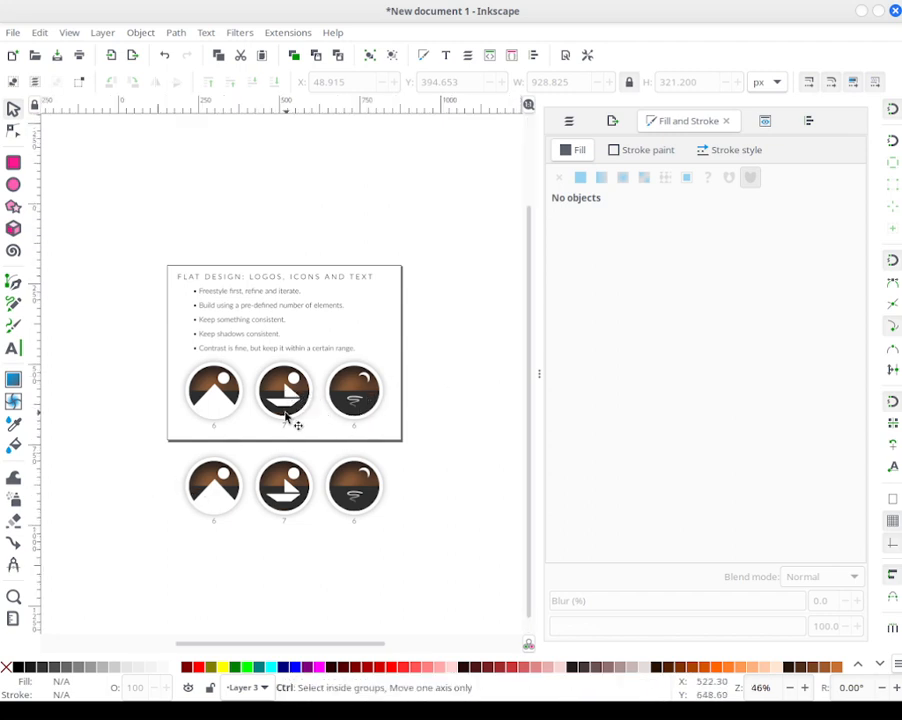
{"action": "scroll", "coordinate": [290, 420], "scroll_direction": "up", "scroll_amount": 2, "text": "ctrl"}
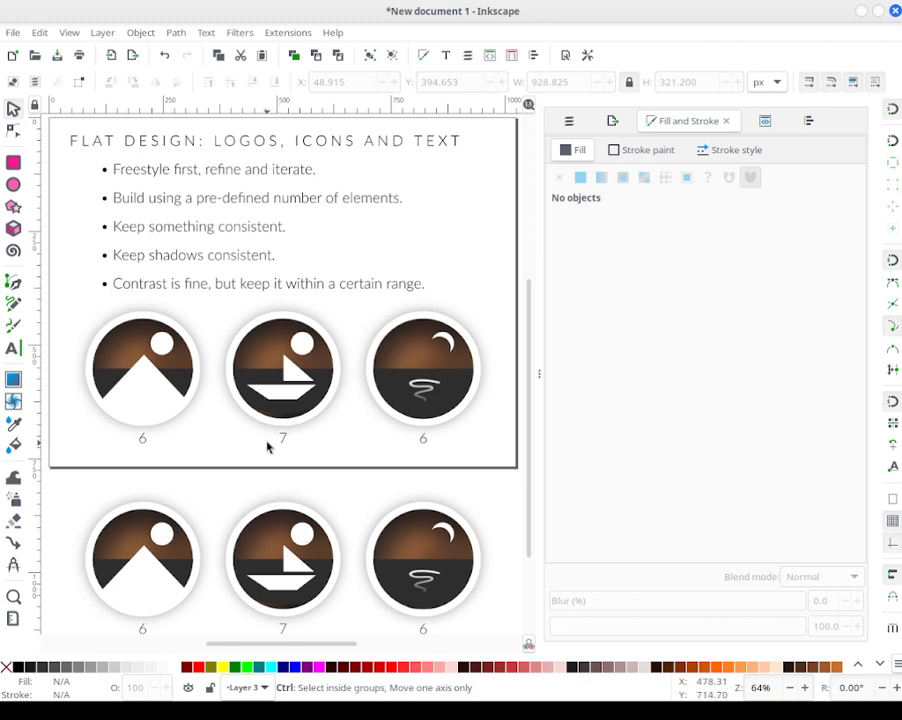
{"action": "scroll", "coordinate": [270, 436], "scroll_direction": "up", "scroll_amount": 3, "text": "ctrl"}
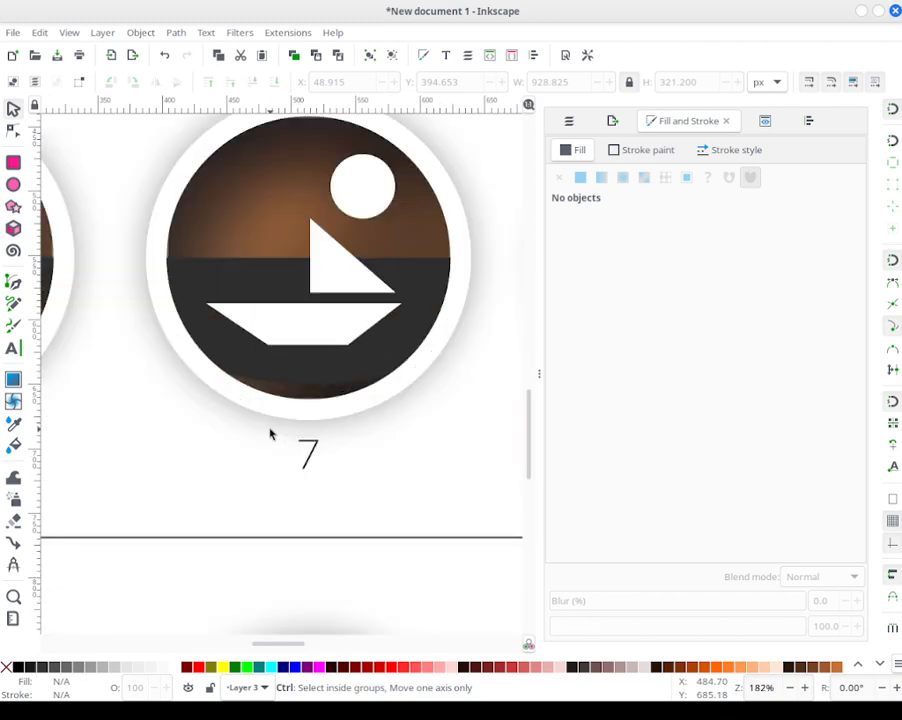
{"action": "scroll", "coordinate": [270, 436], "scroll_direction": "down", "scroll_amount": 4, "text": "ctrl"}
{"action": "scroll", "coordinate": [270, 436], "scroll_direction": "up", "scroll_amount": 2, "text": "ctrl"}
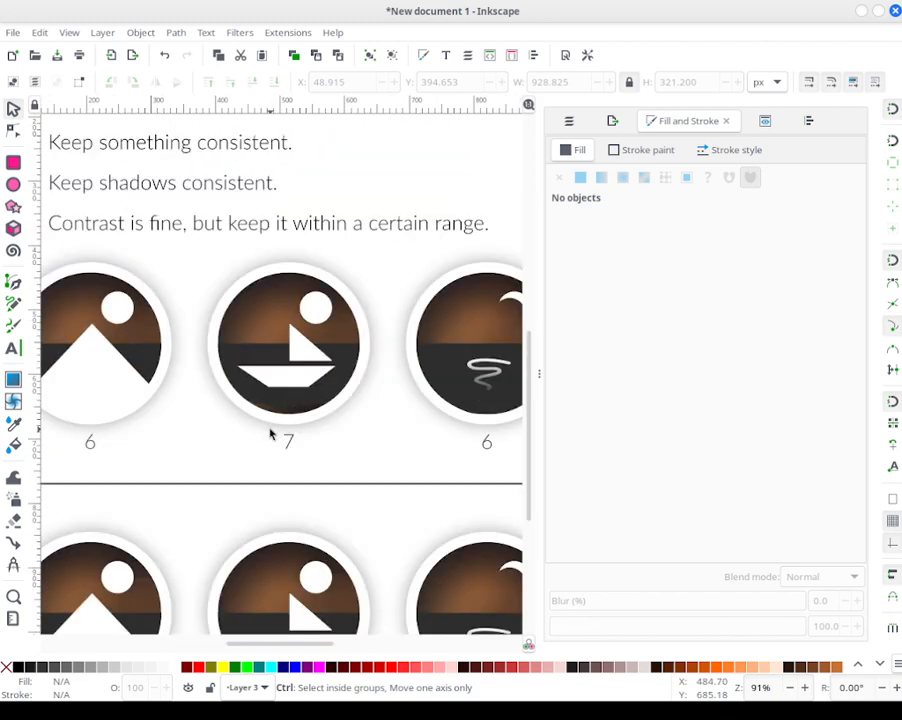
{"action": "left_click", "coordinate": [290, 382]}
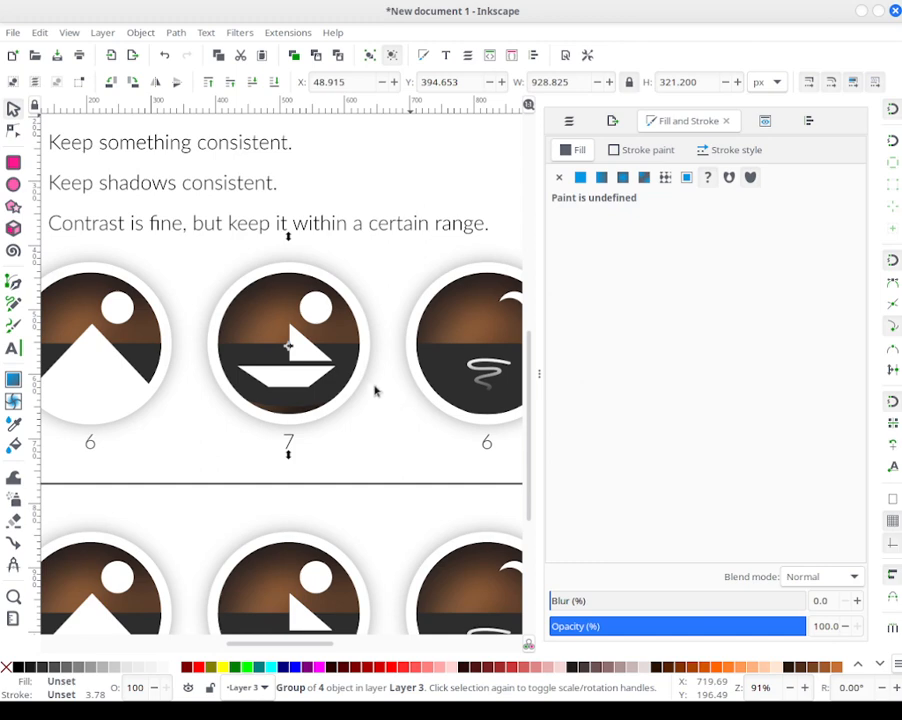
{"action": "left_click", "coordinate": [348, 347], "text": "ctrl"}
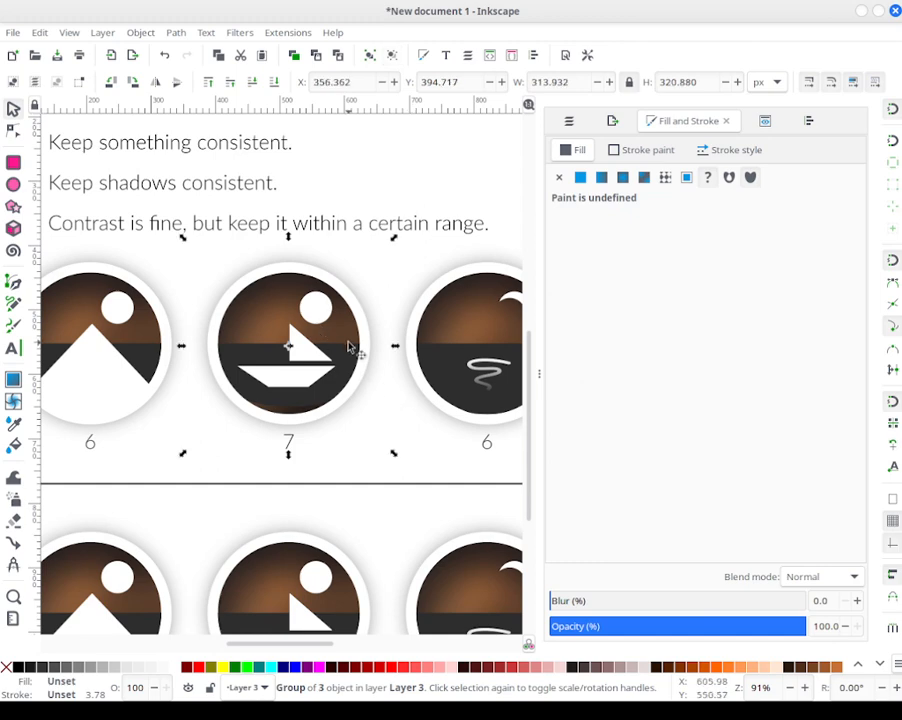
{"action": "left_click", "coordinate": [378, 512]}
Step: Enter the boat icon's nested groups and stretch the dark water shape downward past the disc's lower edge, to about 121 px high
{"action": "left_click", "coordinate": [346, 362]}
{"action": "left_click", "coordinate": [348, 356]}
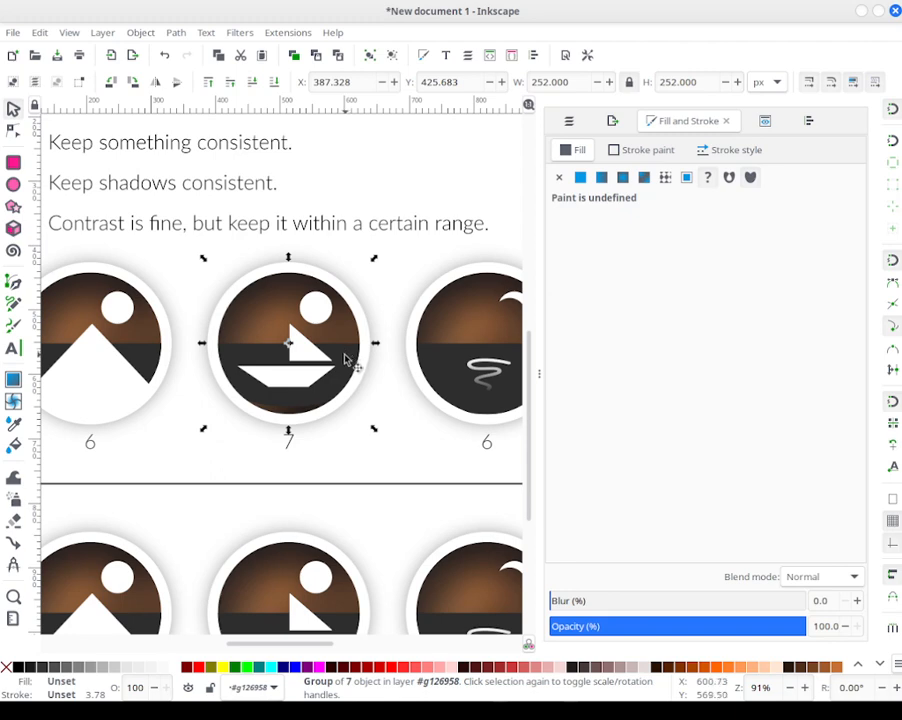
{"action": "left_click", "coordinate": [344, 354]}
{"action": "double_click", "coordinate": [344, 360]}
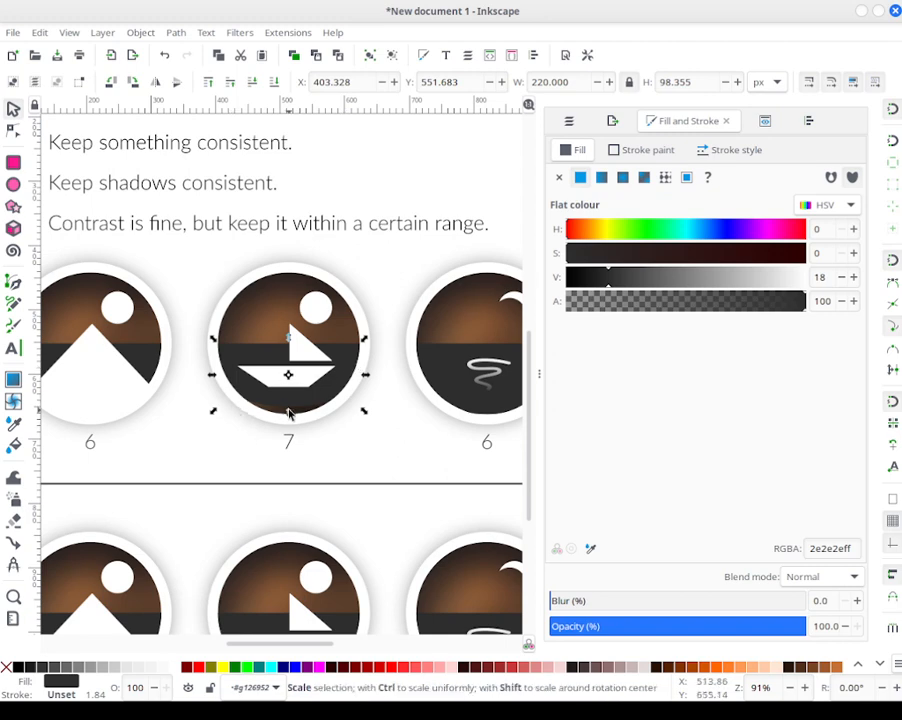
{"action": "left_click_drag", "start_coordinate": [289, 413], "coordinate": [289, 433]}
Step: Duplicate the boat icon's blurred background image and undo that duplication
{"action": "left_click", "coordinate": [287, 316]}
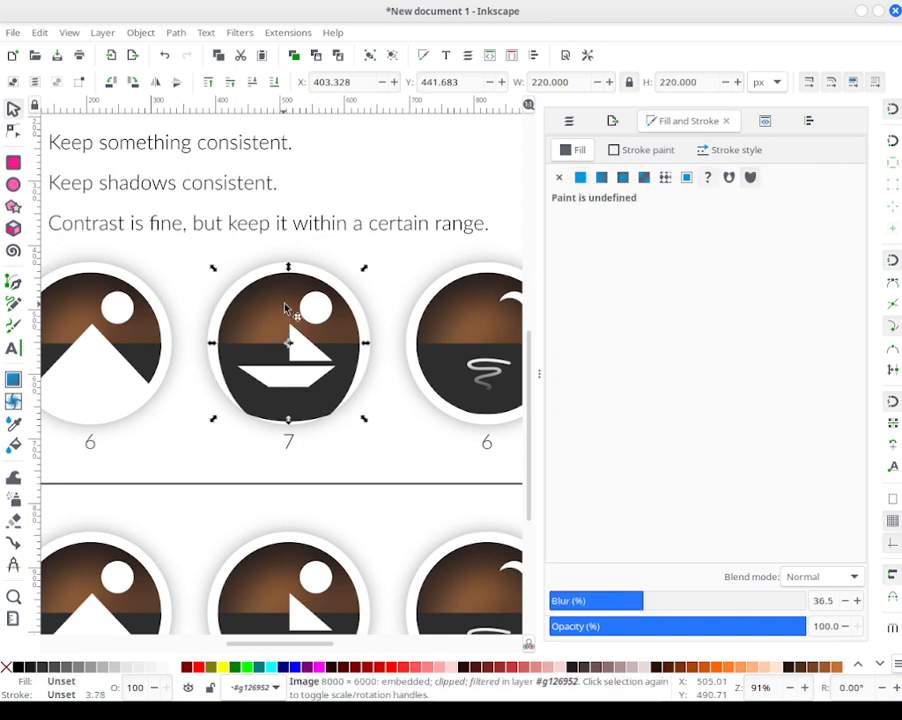
{"action": "right_click", "coordinate": [287, 316]}
{"action": "left_click", "coordinate": [336, 247]}
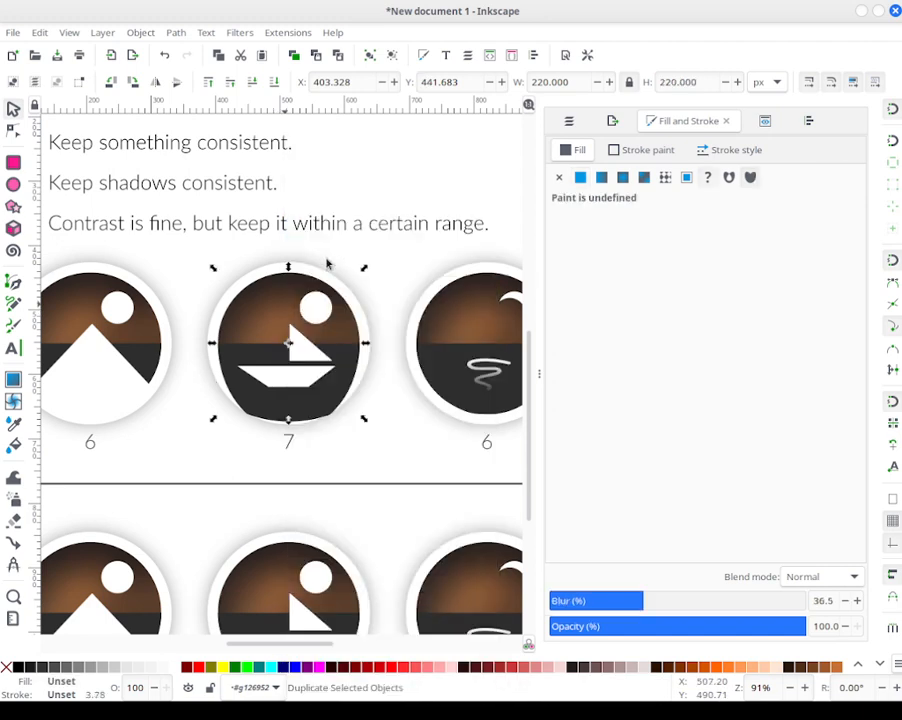
{"action": "right_click", "coordinate": [287, 306]}
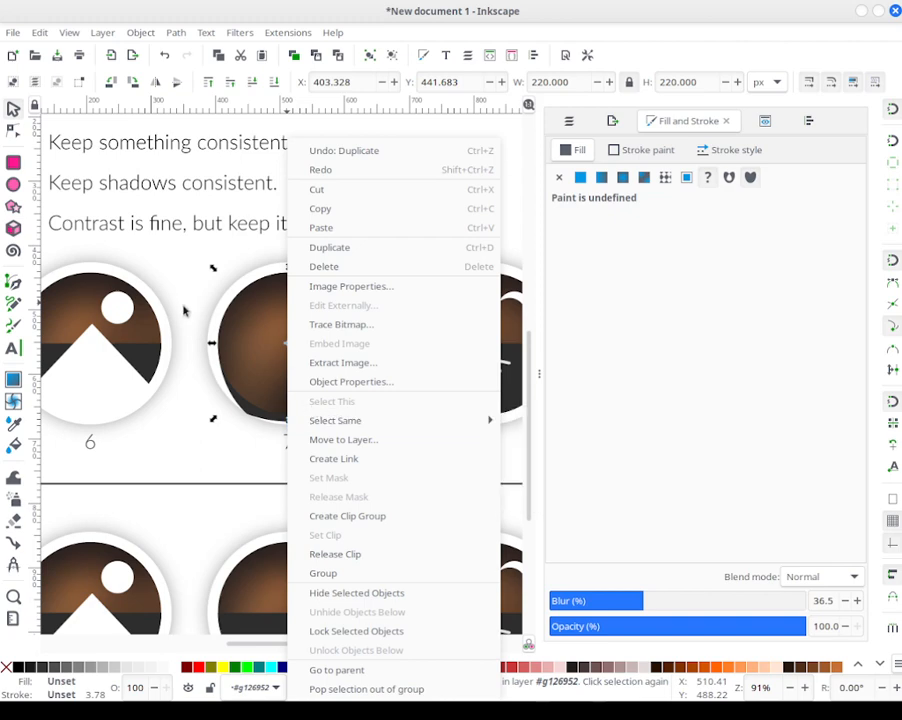
{"action": "left_click", "coordinate": [207, 262]}
{"action": "left_click", "coordinate": [208, 258]}
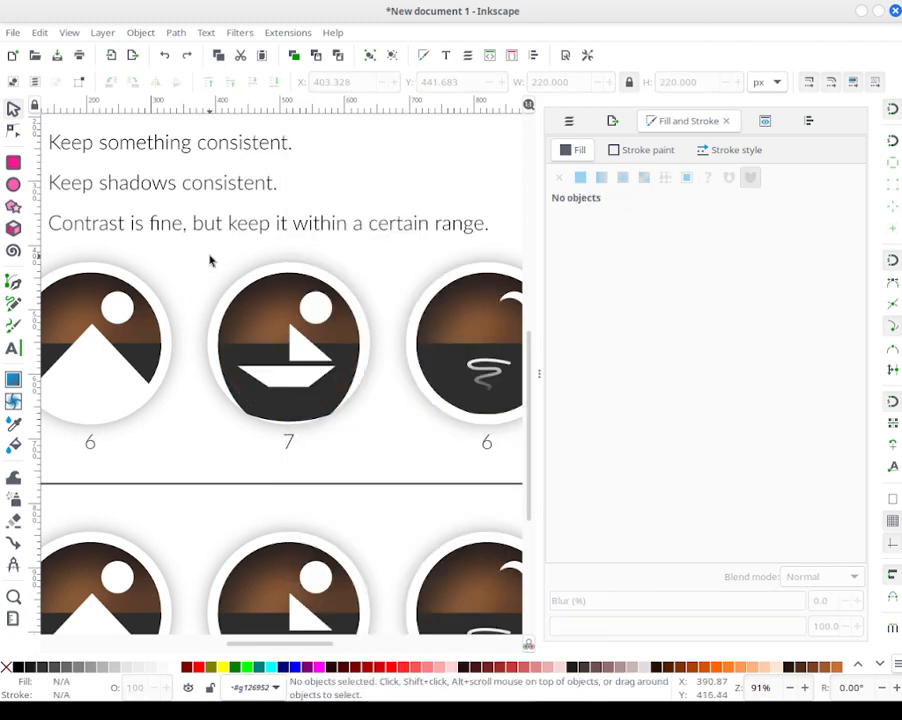
Step: Draw a circle with 110 px horizontal and vertical radii and align it over the boat icon's inner disc
{"action": "left_click", "coordinate": [13, 185]}
{"action": "left_click_drag", "start_coordinate": [237, 296], "coordinate": [364, 421]}
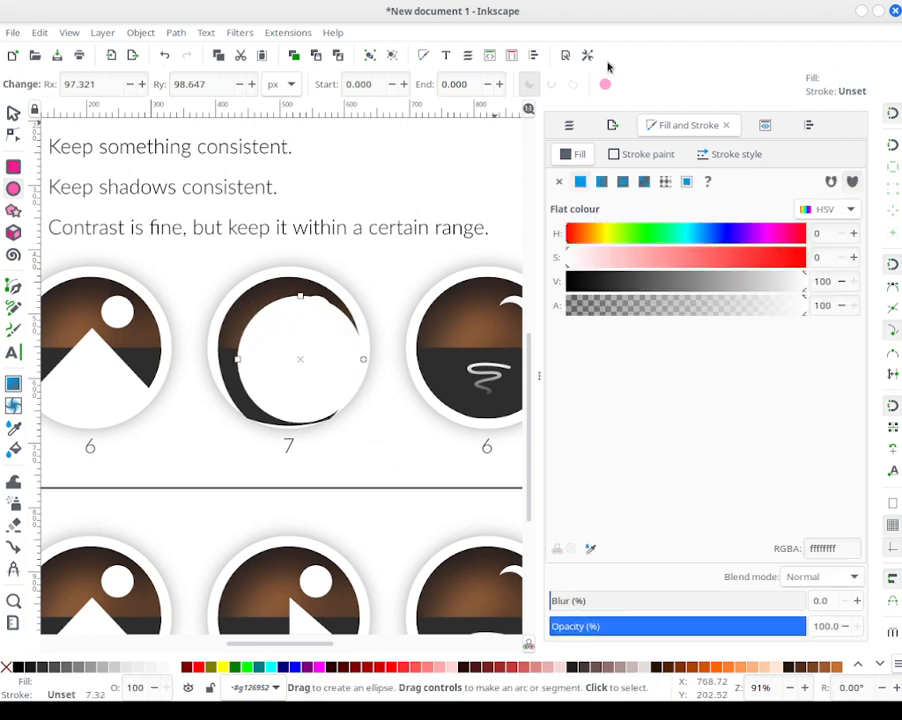
{"action": "double_click", "coordinate": [82, 86]}
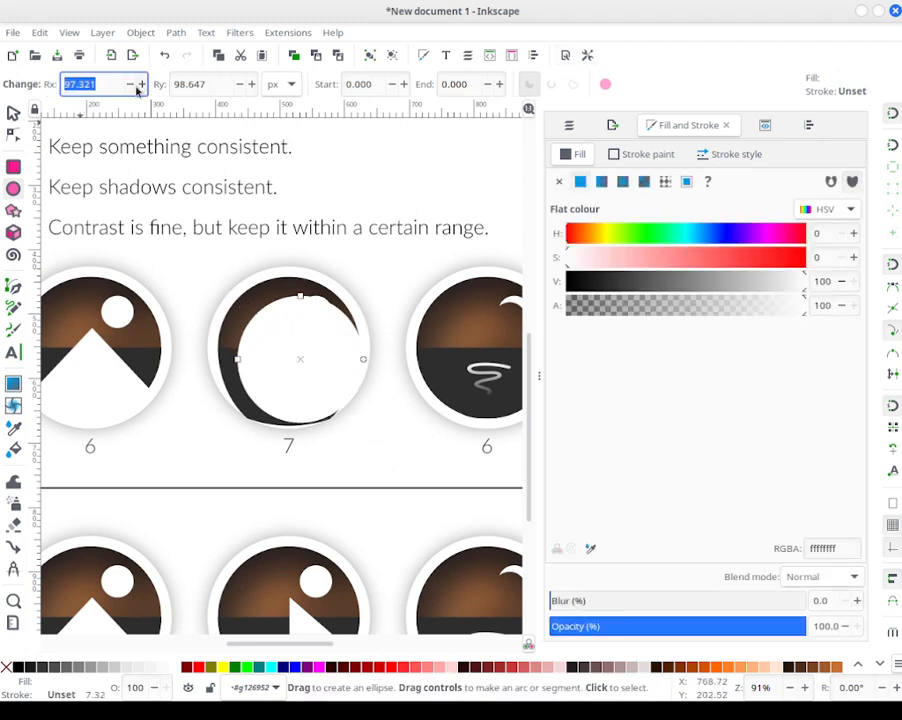
{"action": "type", "text": "110"}
{"action": "key", "text": "Tab"}
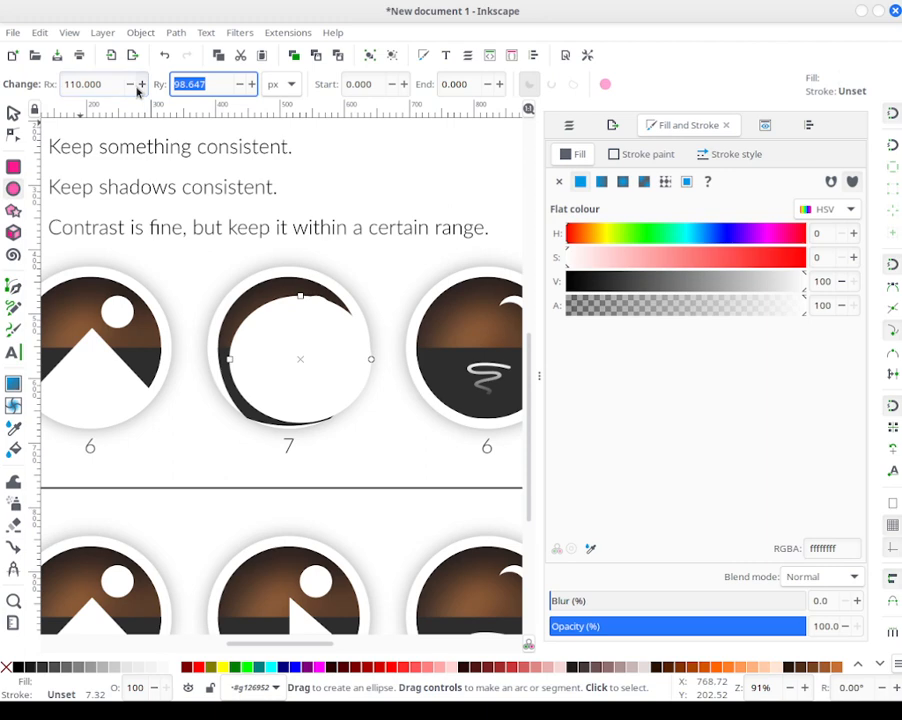
{"action": "type", "text": "10"}
{"action": "key", "text": "Return"}
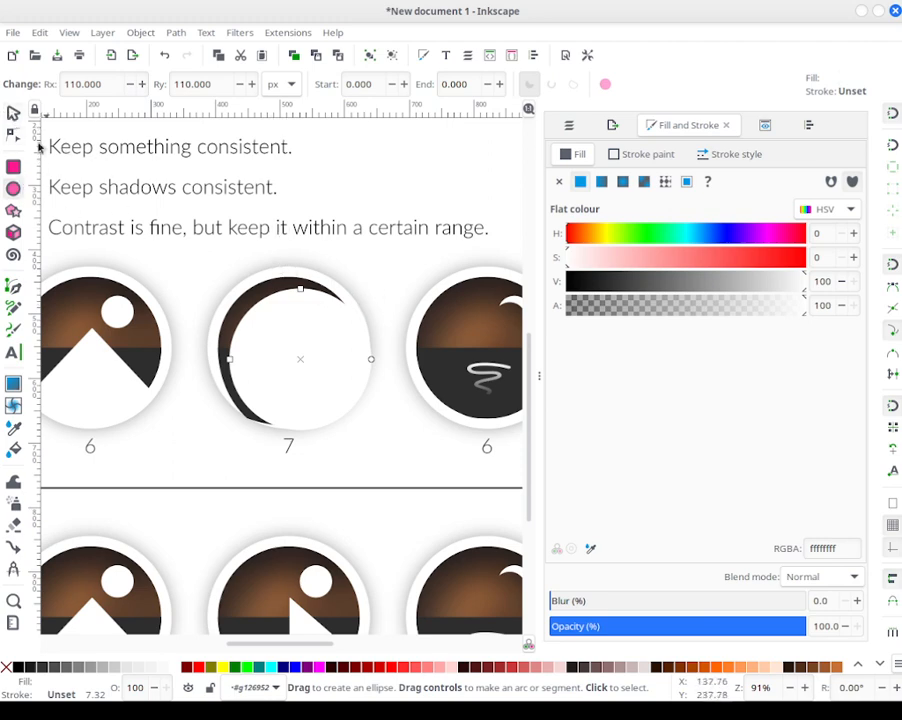
{"action": "left_click", "coordinate": [10, 88]}
{"action": "left_click_drag", "start_coordinate": [327, 340], "coordinate": [312, 324]}
Step: Try to trim the boat icon's dark water shape with the circle using Difference, and undo it
{"action": "left_click", "coordinate": [245, 408], "text": "shift"}
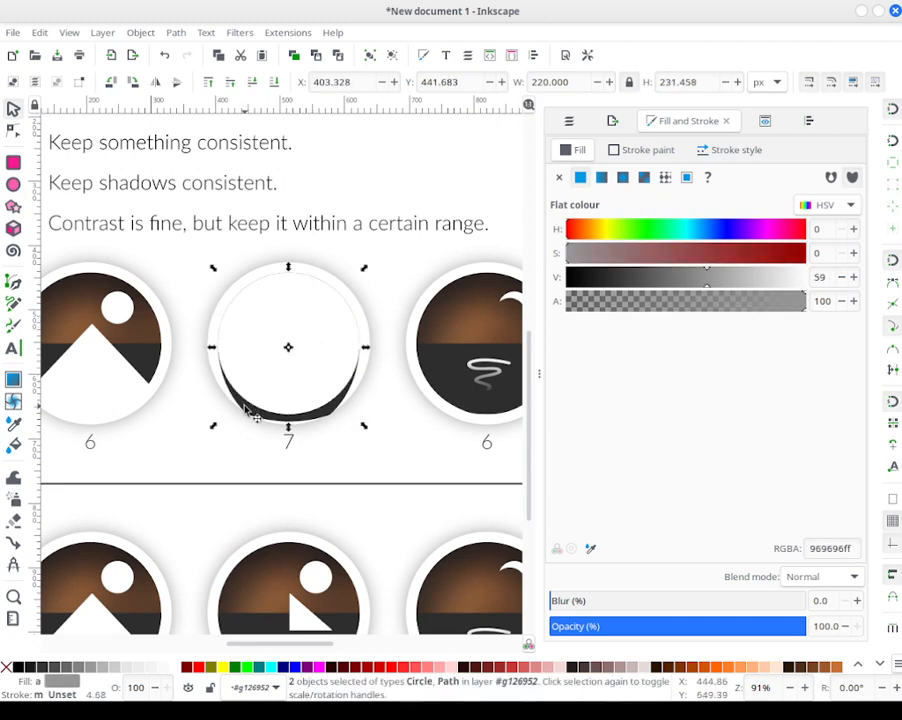
{"action": "left_click", "coordinate": [176, 33]}
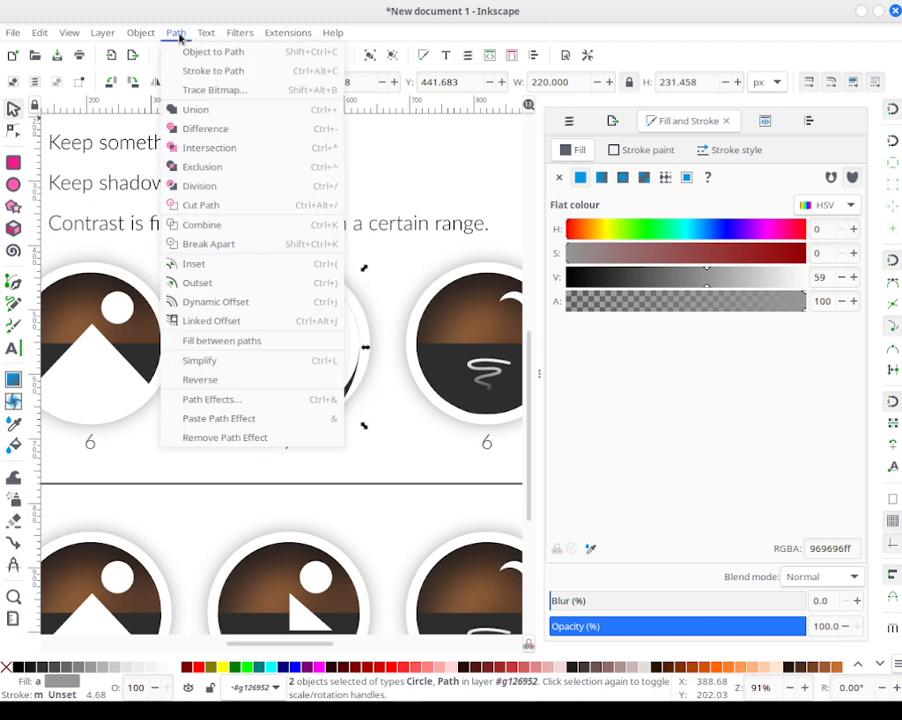
{"action": "left_click", "coordinate": [206, 129]}
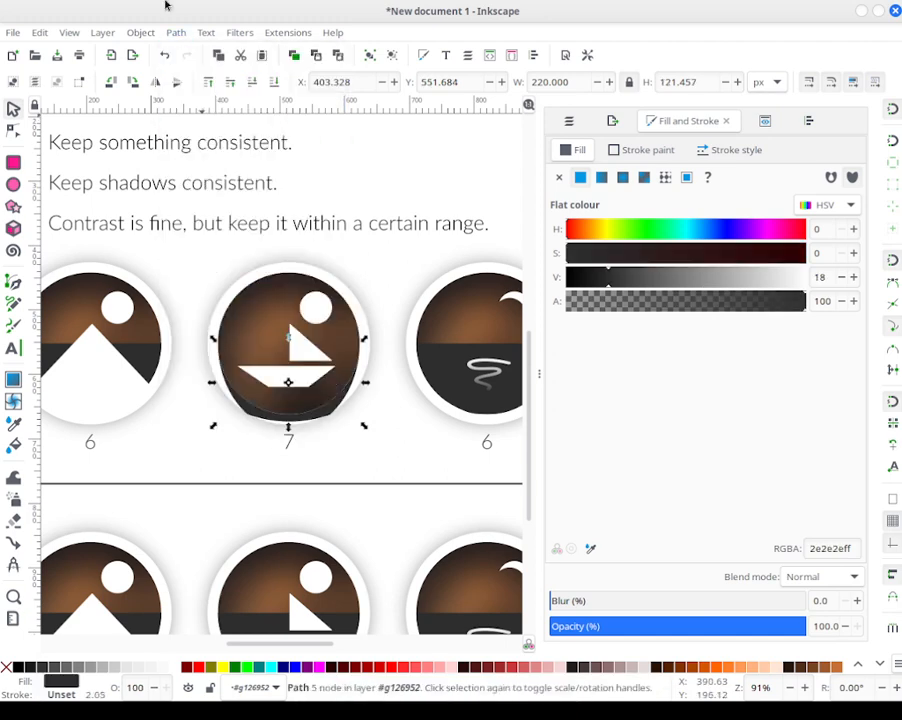
{"action": "left_click", "coordinate": [166, 60]}
Step: Trim the boat icon's dark water shape to the inner disc by applying Intersection with the white circle
{"action": "left_click", "coordinate": [346, 398]}
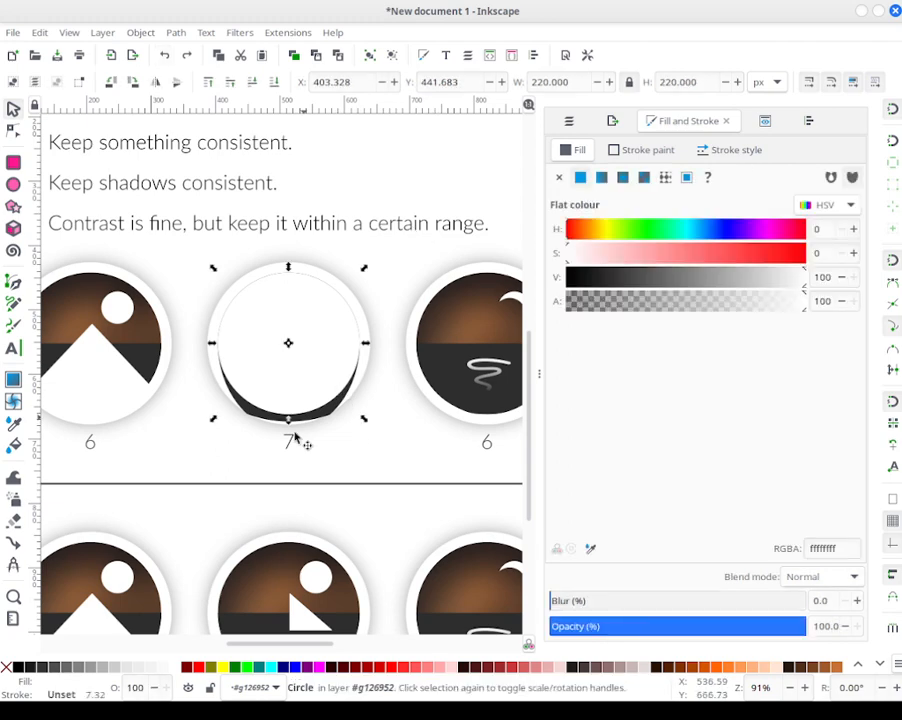
{"action": "left_click", "coordinate": [256, 412], "text": "shift"}
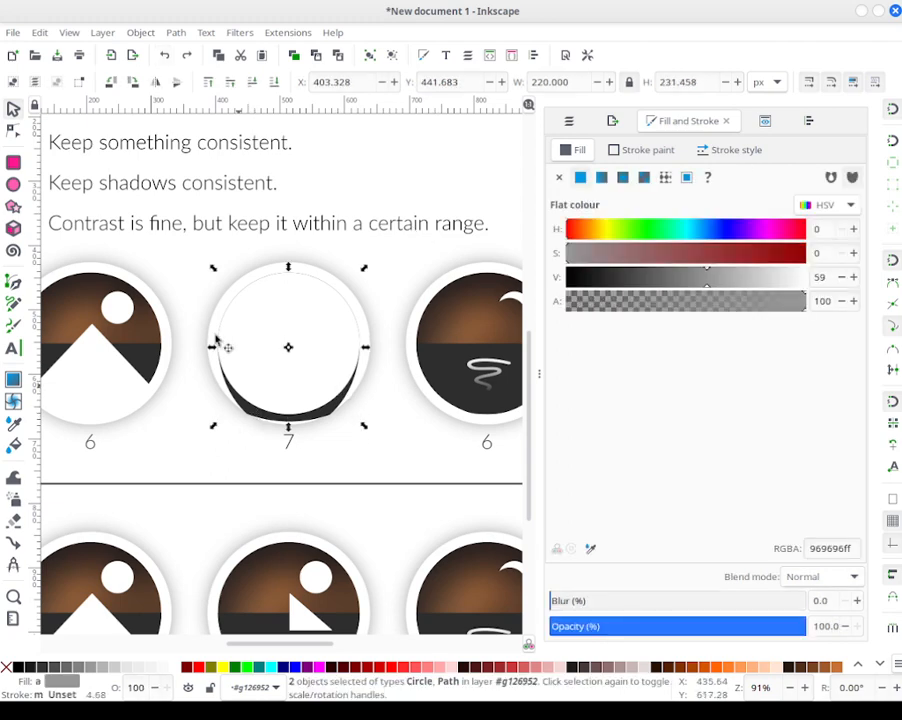
{"action": "left_click", "coordinate": [175, 33]}
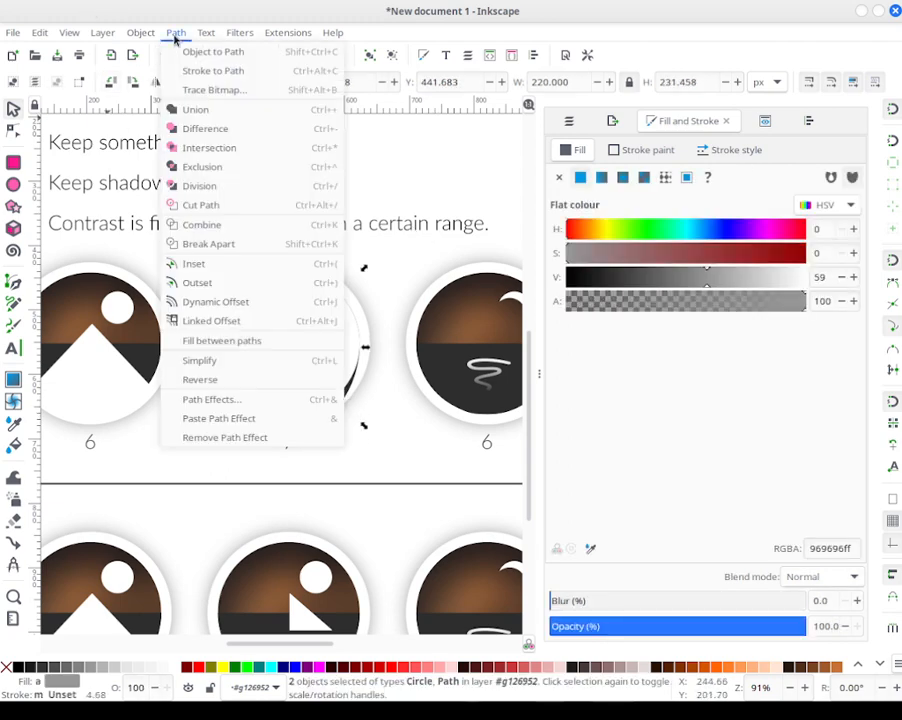
{"action": "left_click", "coordinate": [216, 166]}
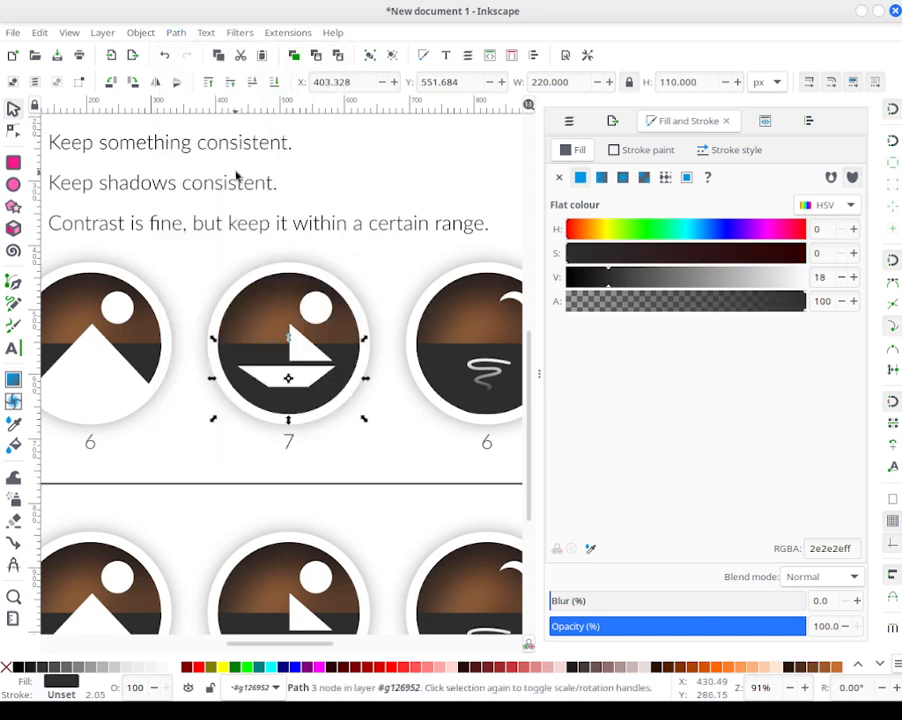
{"action": "left_click", "coordinate": [189, 36]}
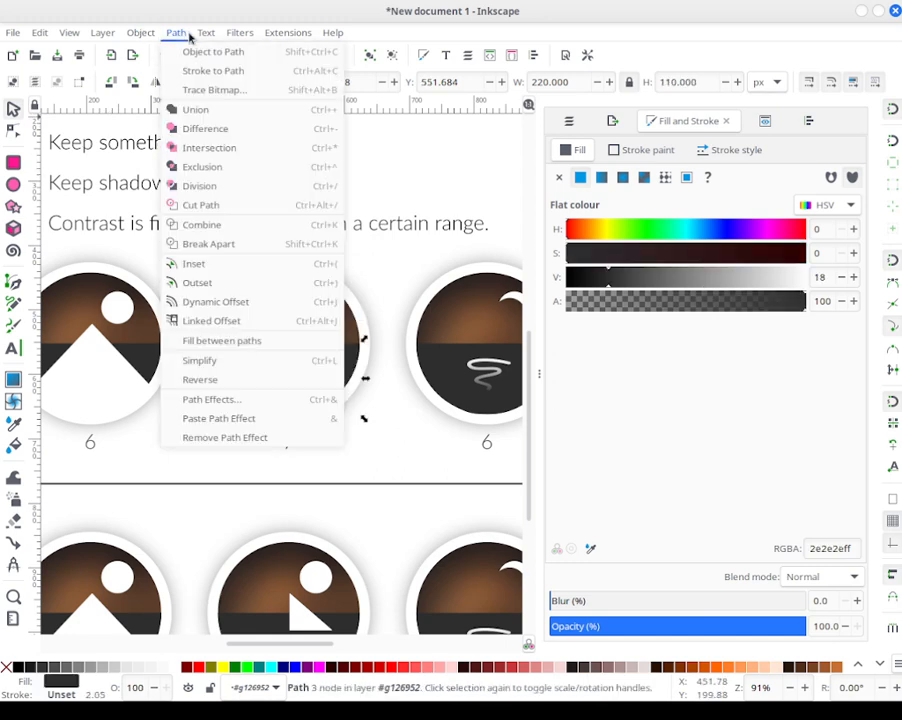
{"action": "mouse_move", "coordinate": [206, 33]}
{"action": "left_click", "coordinate": [416, 262]}
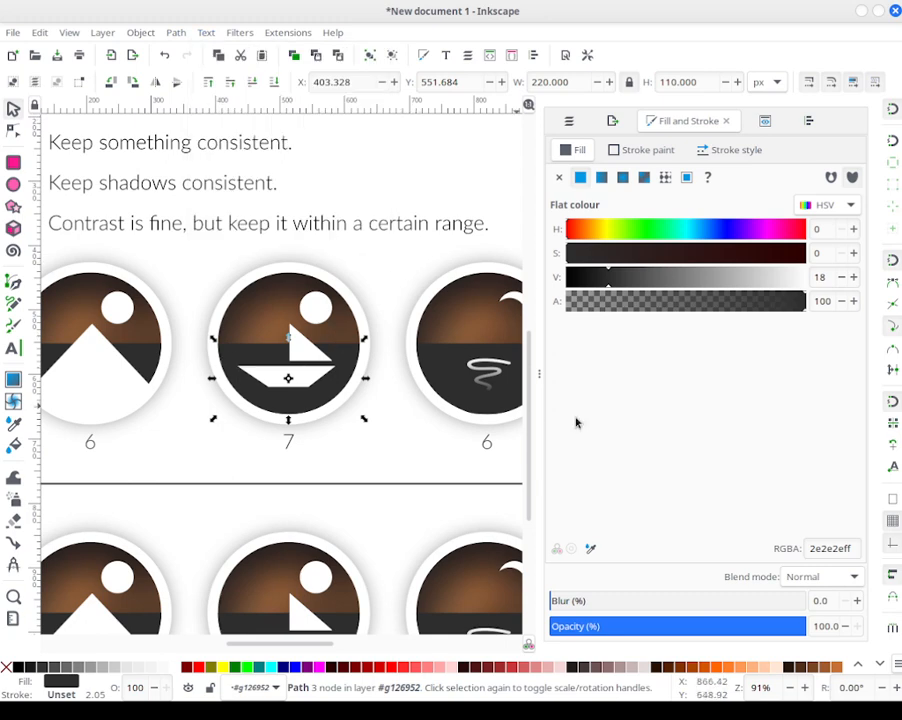
Step: Ungroup the moon icon on the page and delete its dark water shape
{"action": "left_click", "coordinate": [448, 354]}
{"action": "right_click", "coordinate": [443, 355]}
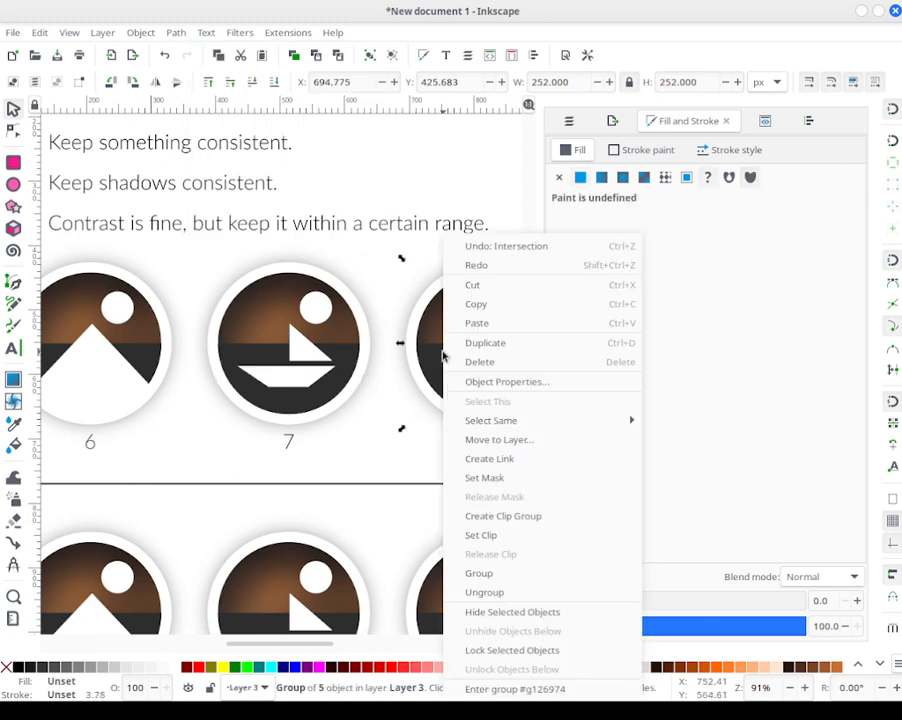
{"action": "left_click", "coordinate": [395, 55]}
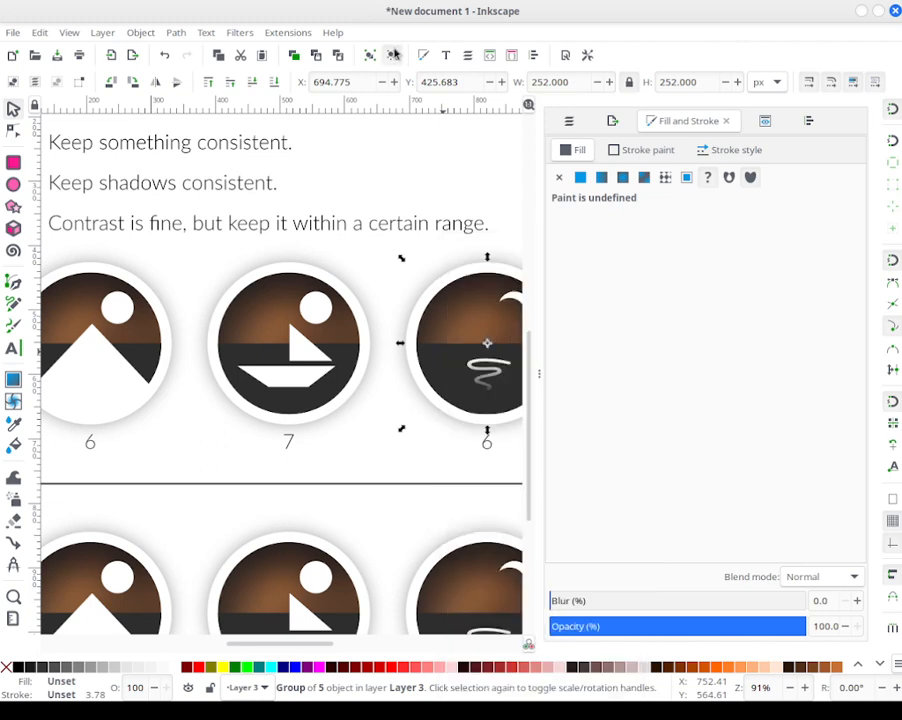
{"action": "left_click", "coordinate": [395, 55]}
{"action": "key", "text": "Escape"}
{"action": "left_click", "coordinate": [434, 368]}
{"action": "right_click", "coordinate": [437, 360]}
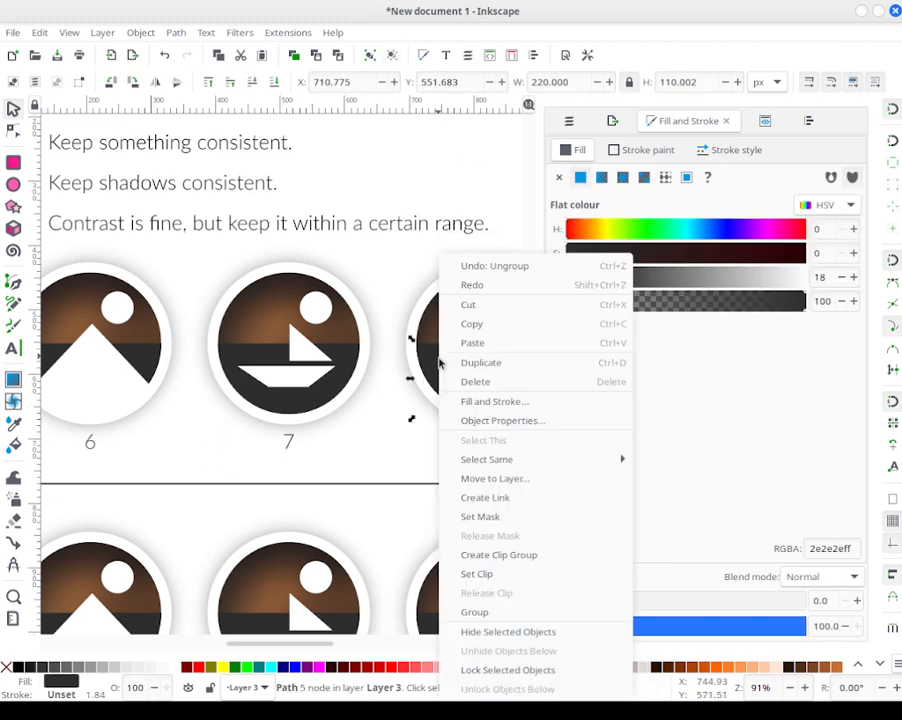
{"action": "left_click", "coordinate": [468, 381]}
Step: Try to move the boat icon's dark water shape over to the moon icon, and undo the changes
{"action": "left_click", "coordinate": [338, 354]}
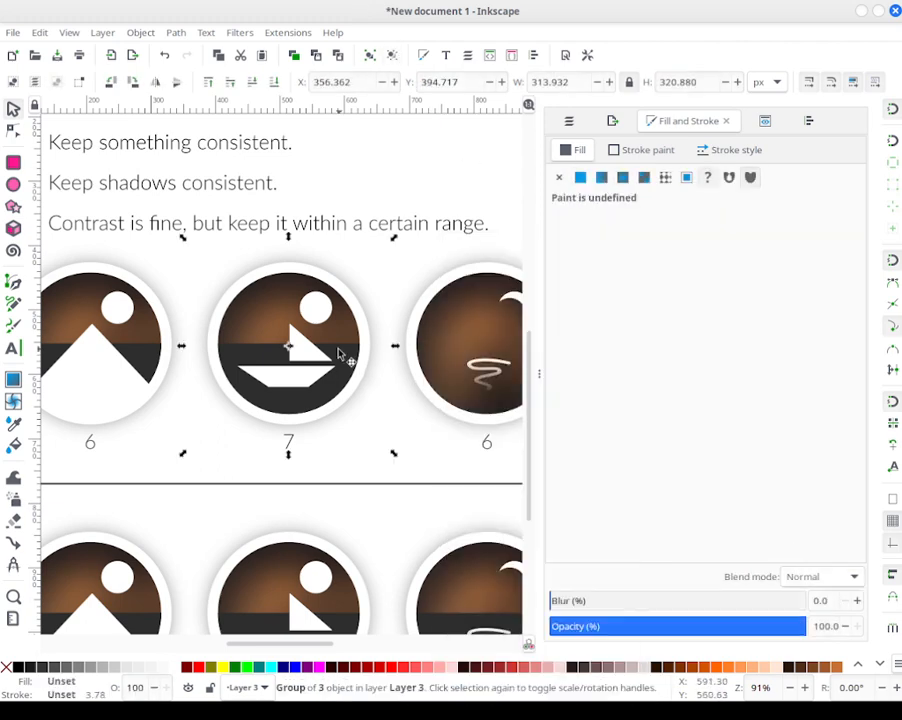
{"action": "double_click", "coordinate": [356, 362]}
{"action": "left_click", "coordinate": [356, 364]}
{"action": "left_click", "coordinate": [355, 362], "text": "alt"}
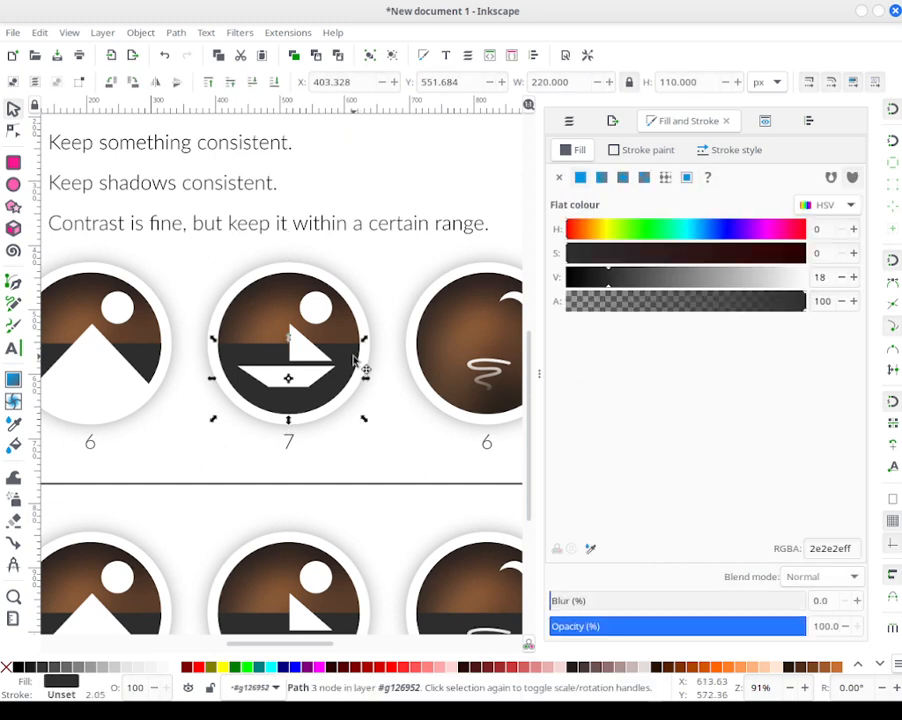
{"action": "key", "text": "Home"}
{"action": "left_click_drag", "start_coordinate": [497, 392], "coordinate": [537, 374]}
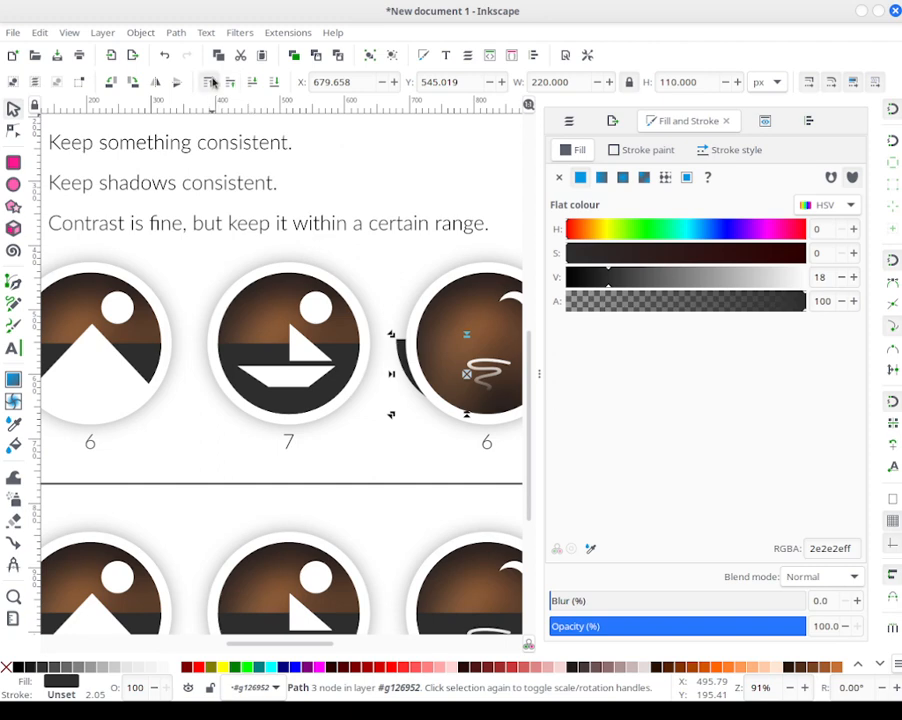
{"action": "left_click_drag", "start_coordinate": [408, 360], "coordinate": [385, 433]}
{"action": "key", "text": "ctrl+z"}
{"action": "key", "text": "ctrl+z"}
{"action": "key", "text": "ctrl+z"}
{"action": "key", "text": "ctrl+z"}
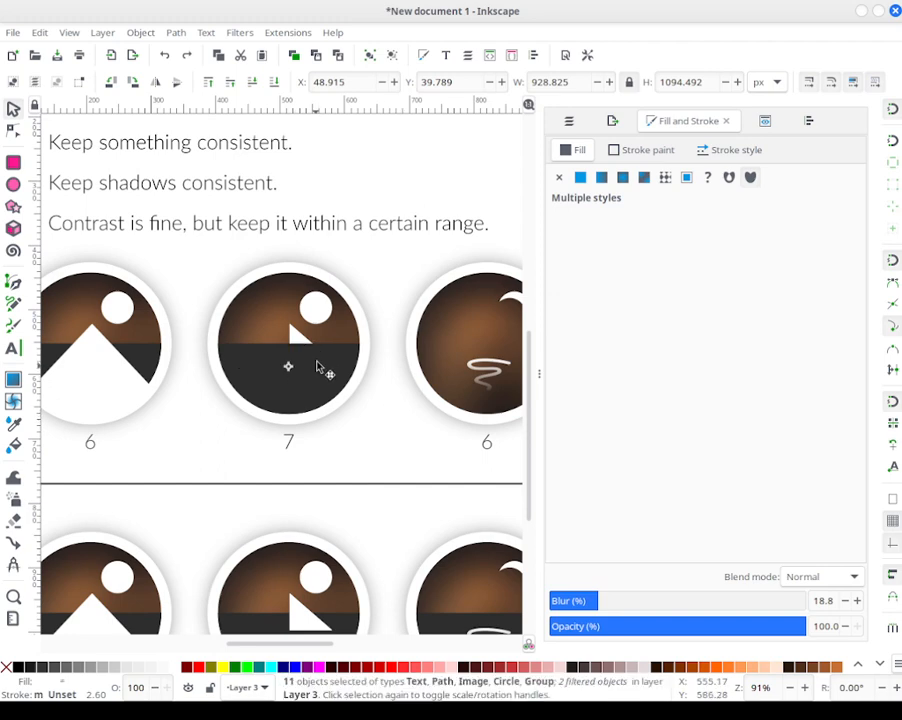
Step: Try again to place the boat icon's dark water shape over the moon icon
{"action": "left_click", "coordinate": [389, 472]}
{"action": "scroll", "coordinate": [389, 472], "scroll_direction": "right", "scroll_amount": 1}
{"action": "left_click_drag", "start_coordinate": [389, 472], "coordinate": [268, 480]}
{"action": "left_click", "coordinate": [146, 389]}
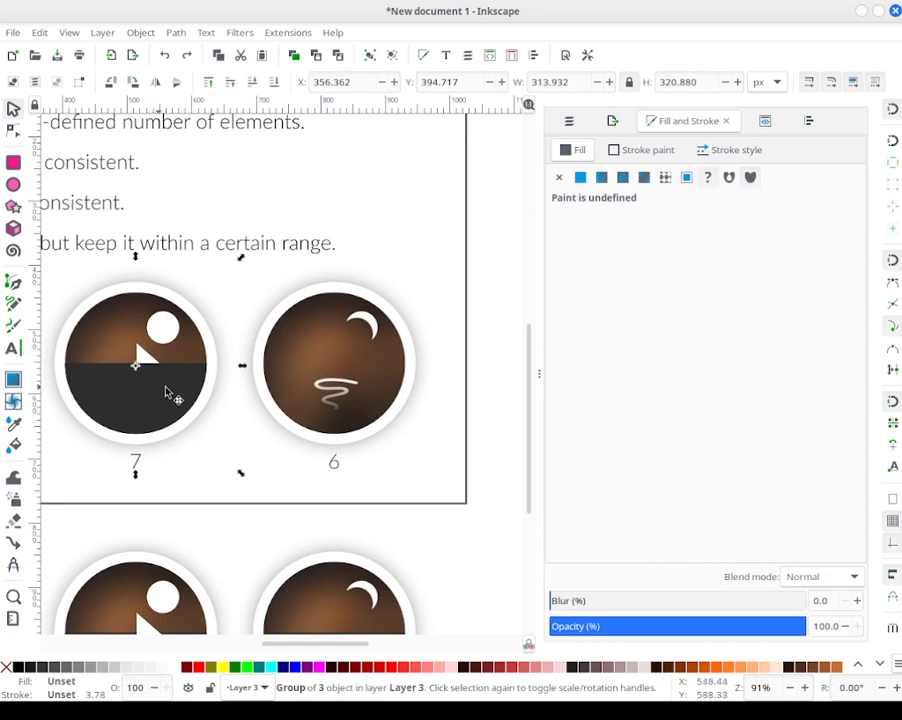
{"action": "double_click", "coordinate": [176, 390]}
{"action": "double_click", "coordinate": [174, 390]}
{"action": "left_click", "coordinate": [173, 389]}
{"action": "left_click_drag", "start_coordinate": [173, 389], "coordinate": [452, 377]}
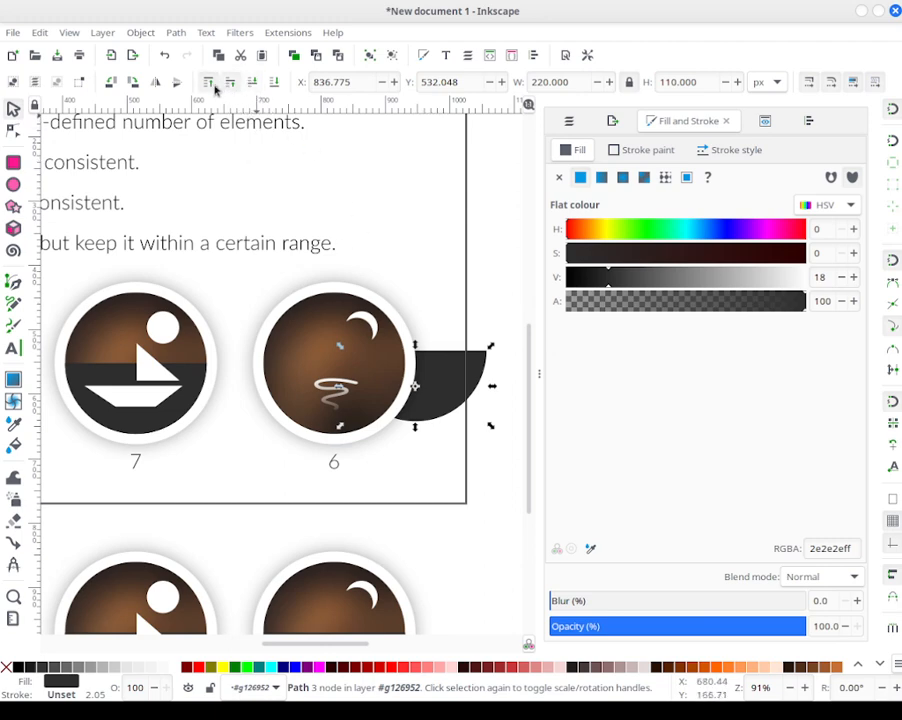
Step: Try to ungroup the moon icon and raise the dark water shape above it, and undo moving the shape
{"action": "left_click", "coordinate": [466, 224]}
{"action": "left_click_drag", "start_coordinate": [466, 224], "coordinate": [241, 503]}
{"action": "left_click", "coordinate": [391, 55]}
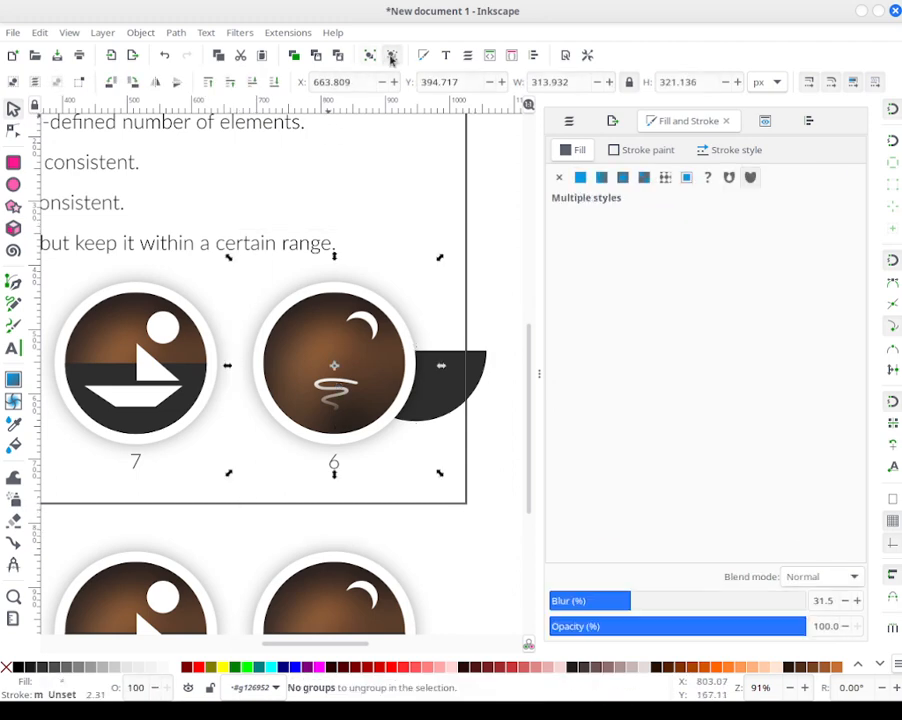
{"action": "left_click", "coordinate": [496, 274]}
{"action": "left_click", "coordinate": [458, 366]}
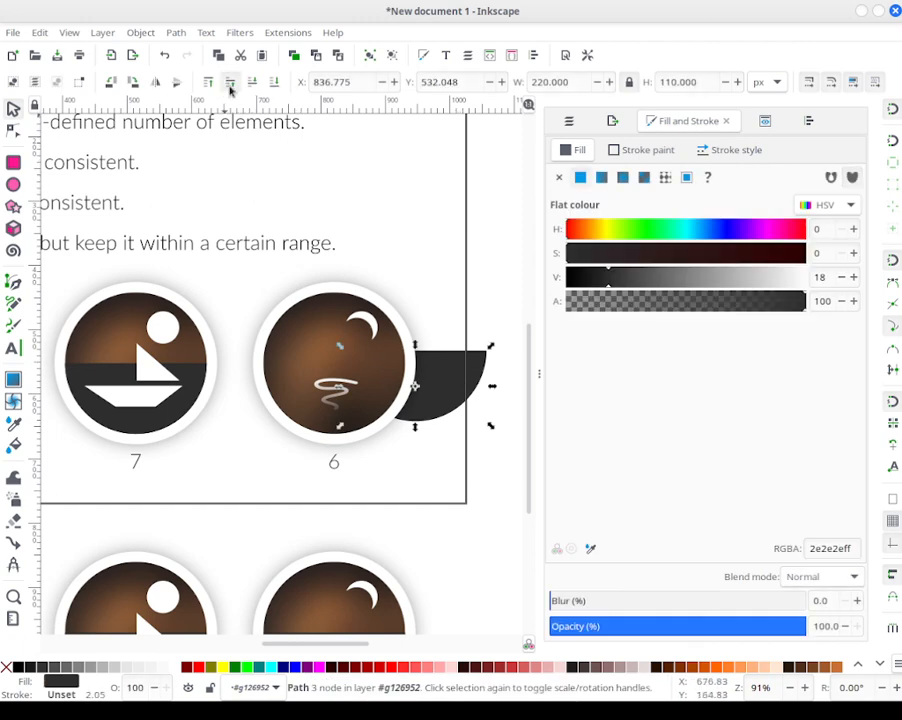
{"action": "left_click_drag", "start_coordinate": [440, 389], "coordinate": [442, 428]}
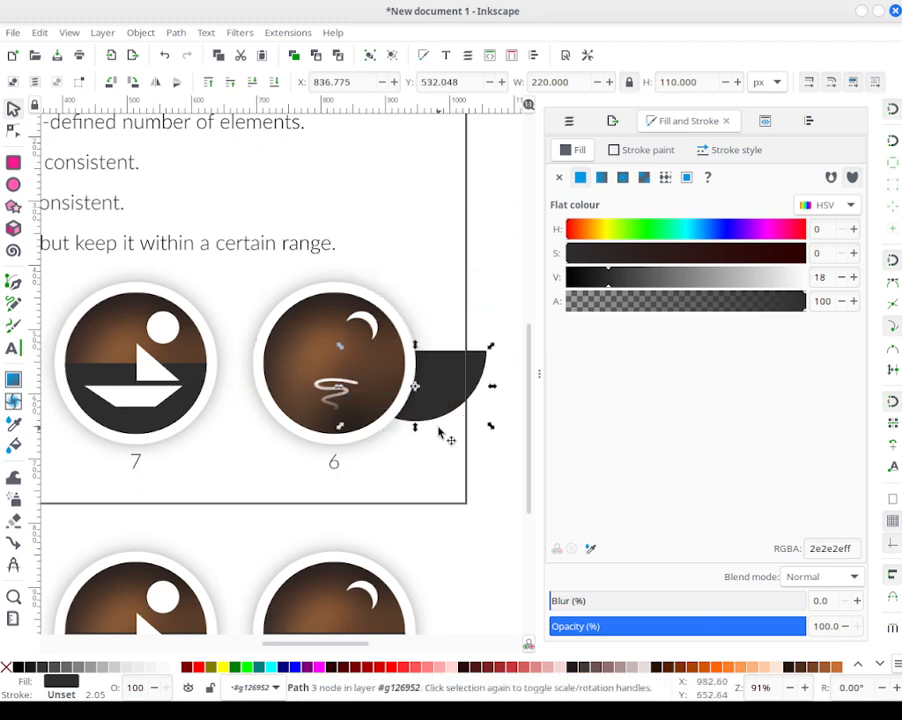
{"action": "key", "text": "ctrl+z"}
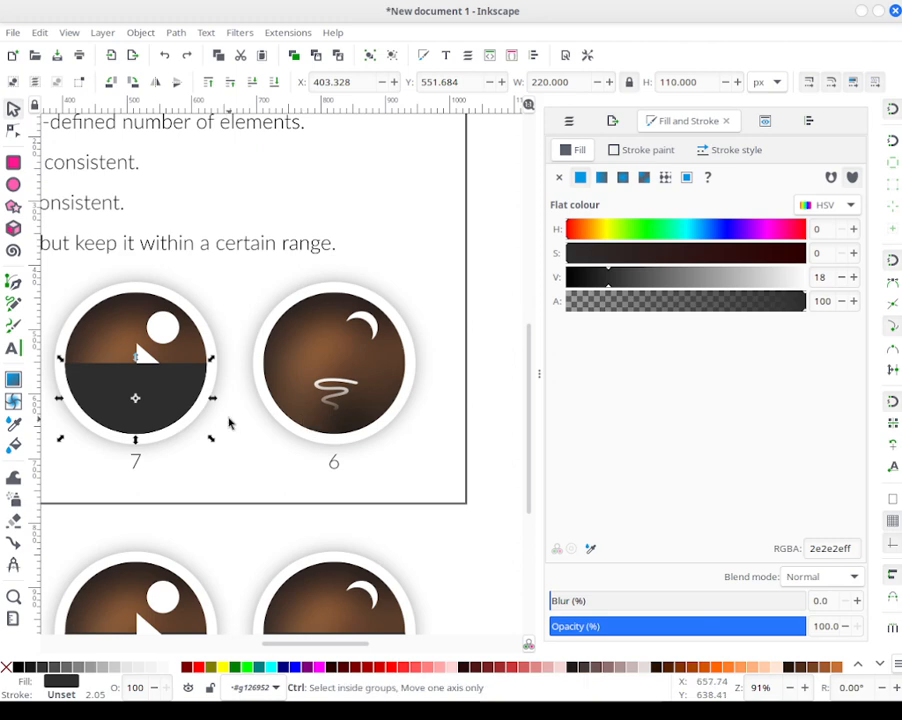
{"action": "key", "text": "ctrl+z"}
Step: Delete the moon icon and the mountain icon under the bullet list, together with their number labels
{"action": "left_click_drag", "start_coordinate": [440, 510], "coordinate": [210, 230]}
{"action": "key", "text": "Delete"}
{"action": "left_click_drag", "start_coordinate": [158, 414], "coordinate": [420, 398]}
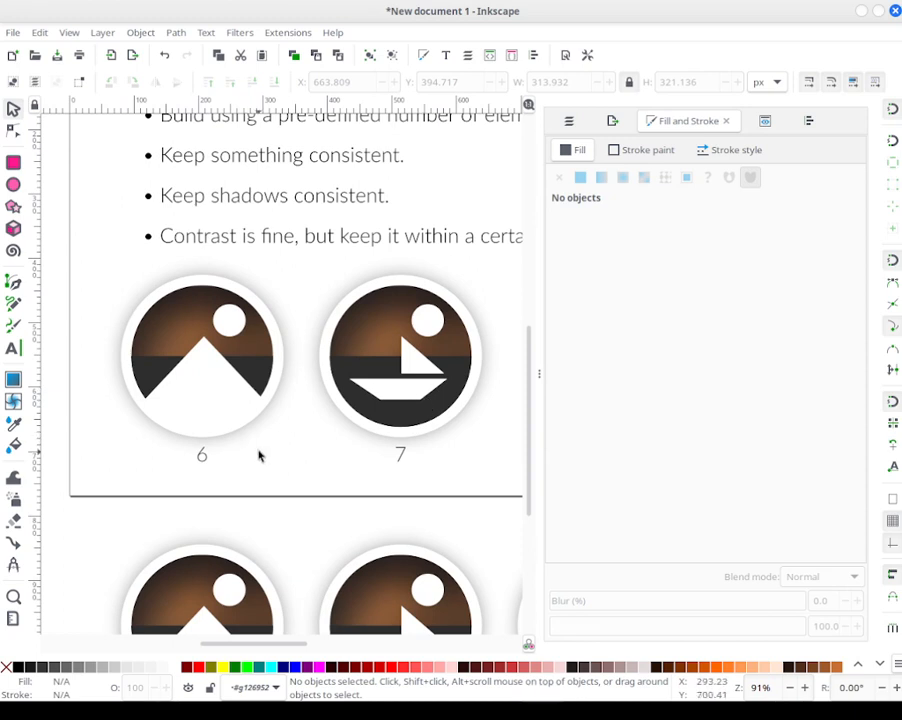
{"action": "left_click_drag", "start_coordinate": [324, 514], "coordinate": [74, 218]}
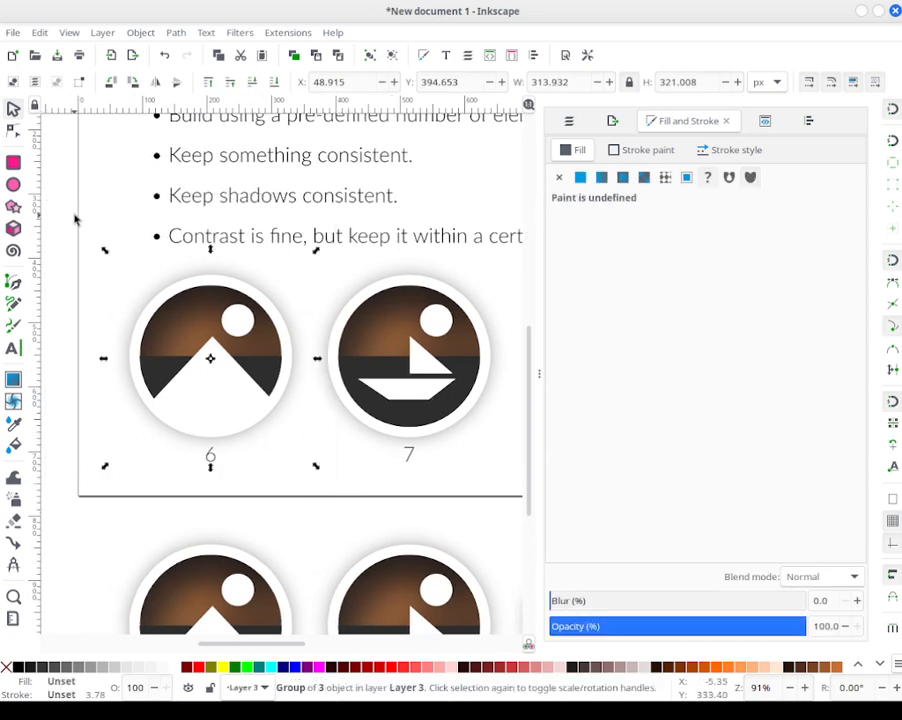
{"action": "key", "text": "Delete"}
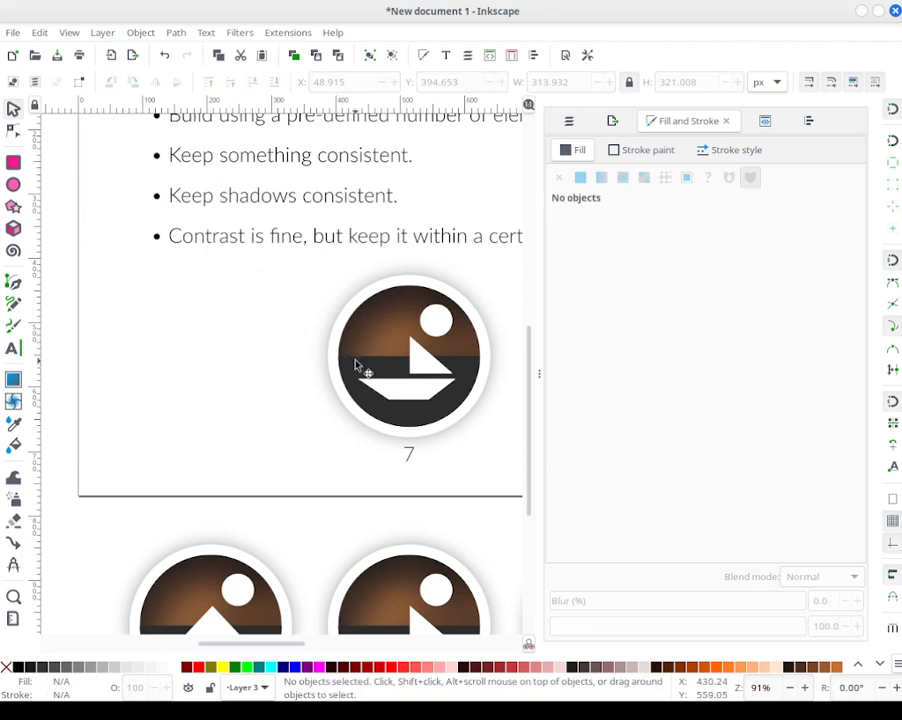
Step: Ungroup the boat icon on the page and delete its white hull and sail
{"action": "left_click", "coordinate": [431, 371]}
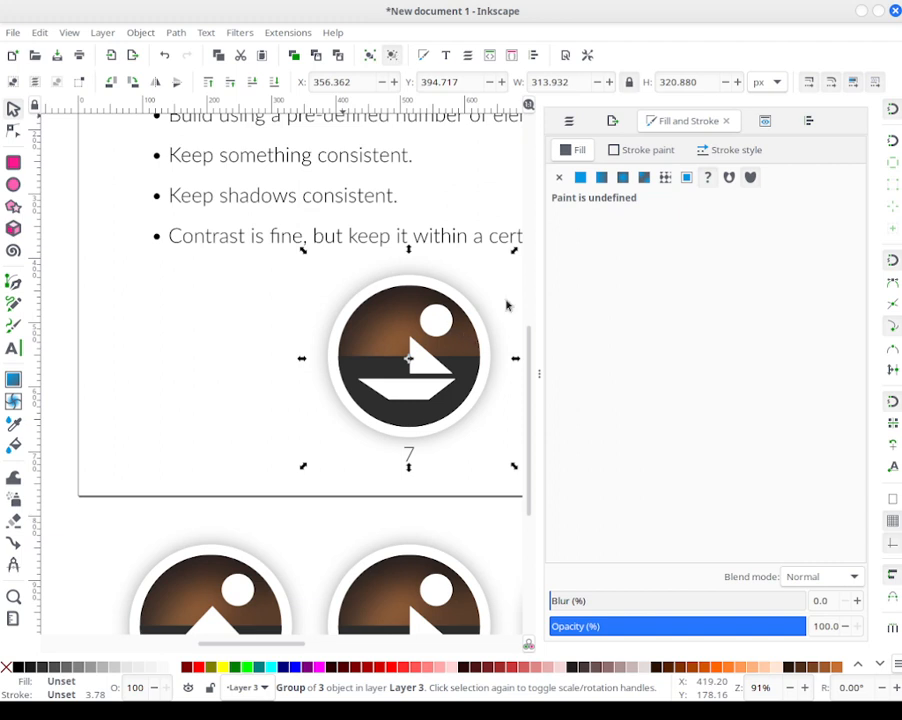
{"action": "left_click", "coordinate": [443, 318], "text": "ctrl"}
{"action": "left_click", "coordinate": [448, 392], "text": "ctrl"}
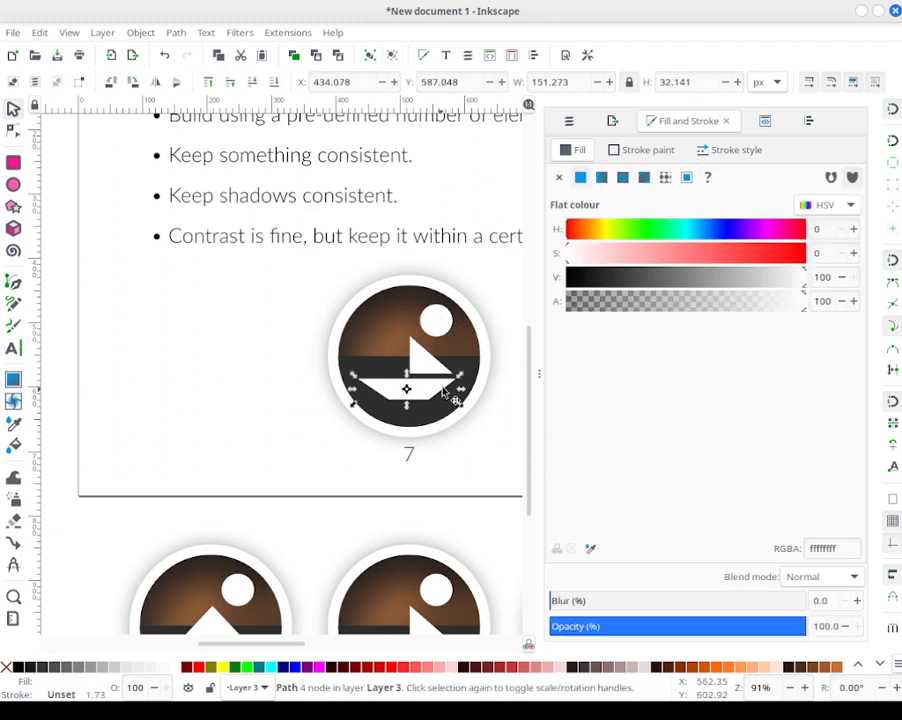
{"action": "left_click", "coordinate": [443, 370], "text": "shift"}
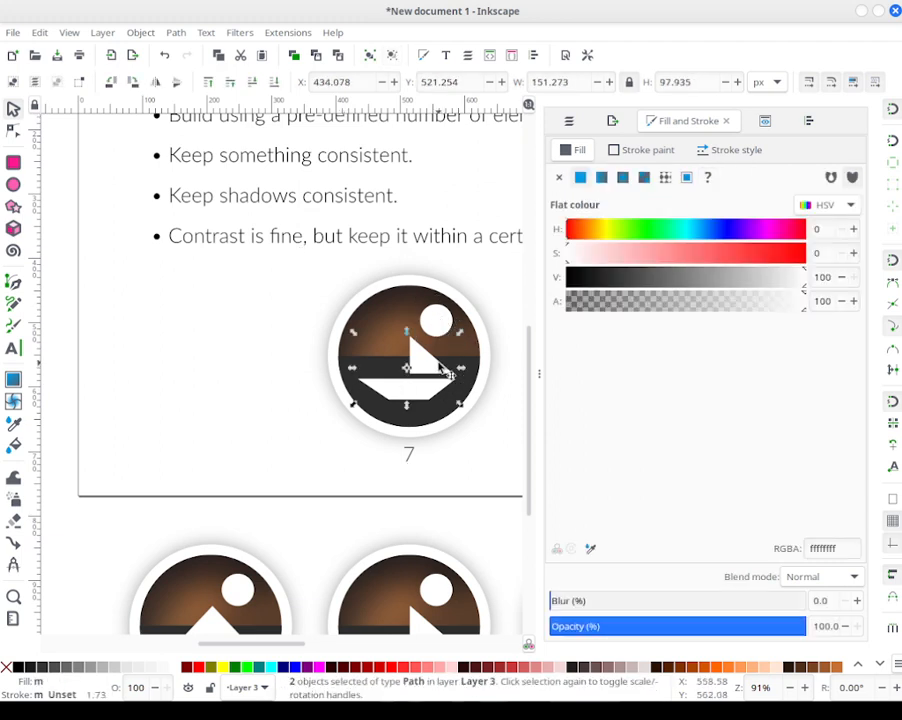
{"action": "key", "text": "Delete"}
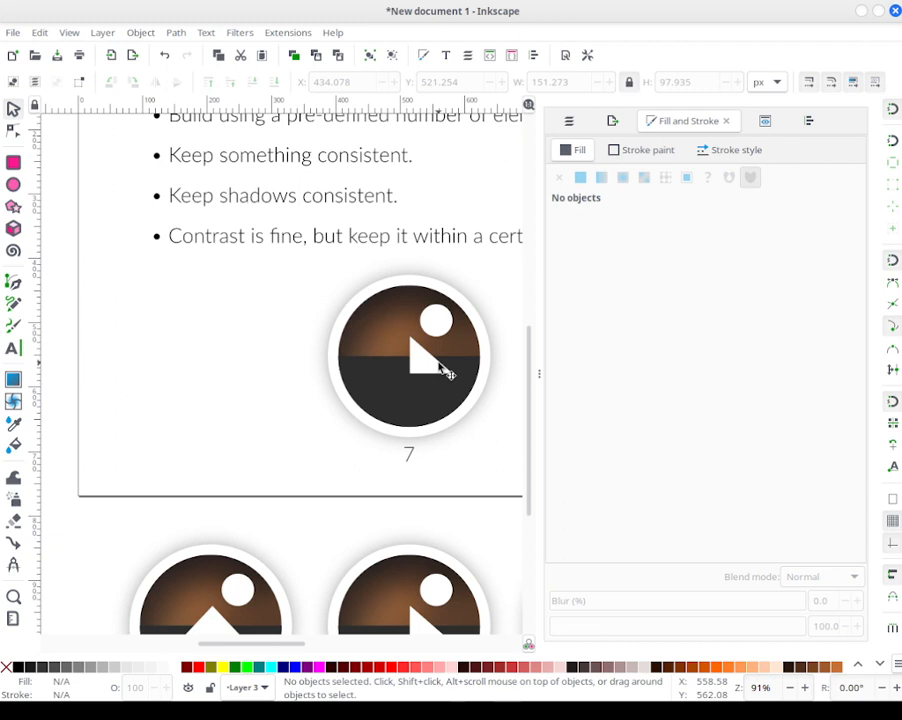
{"action": "left_click", "coordinate": [441, 367]}
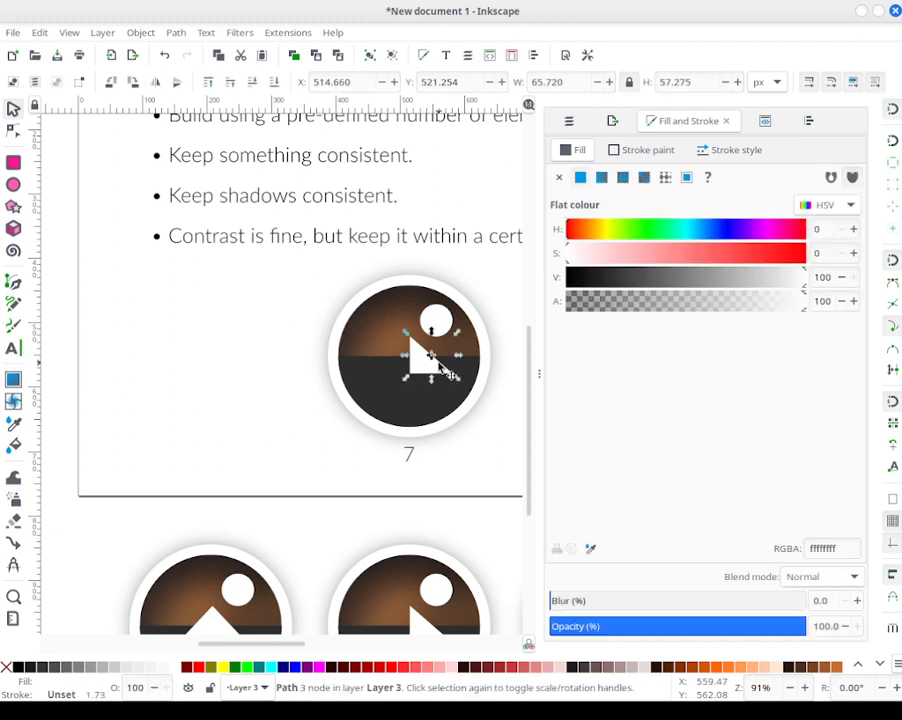
{"action": "key", "text": "Delete"}
Step: Try to remove the remaining icon's dark water shape, cancel the save dialog, and undo the deletion
{"action": "left_click", "coordinate": [425, 372]}
{"action": "key", "text": "Delete"}
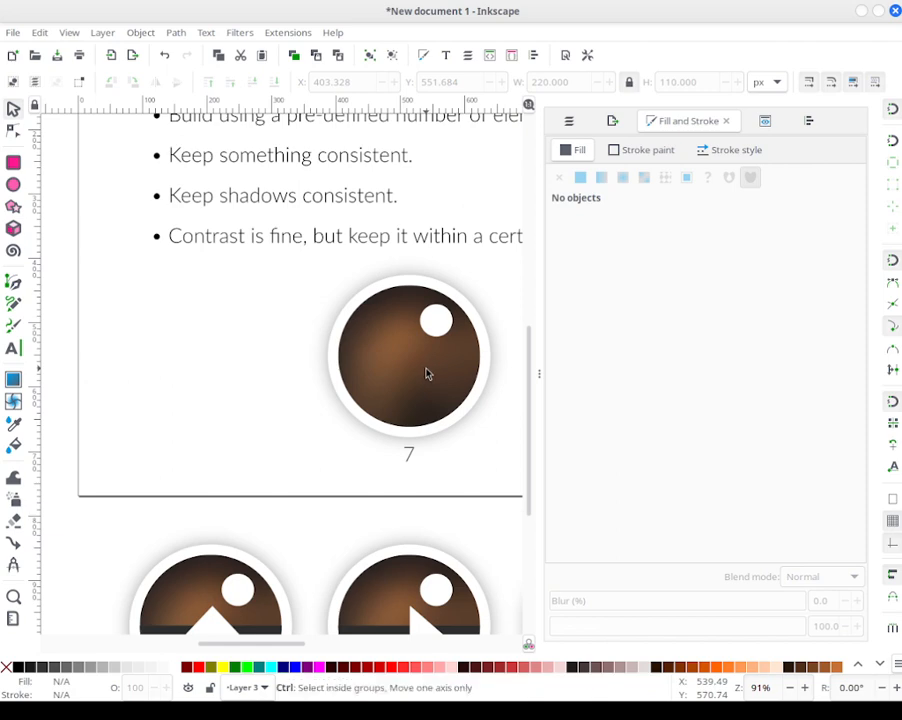
{"action": "key", "text": "ctrl+s"}
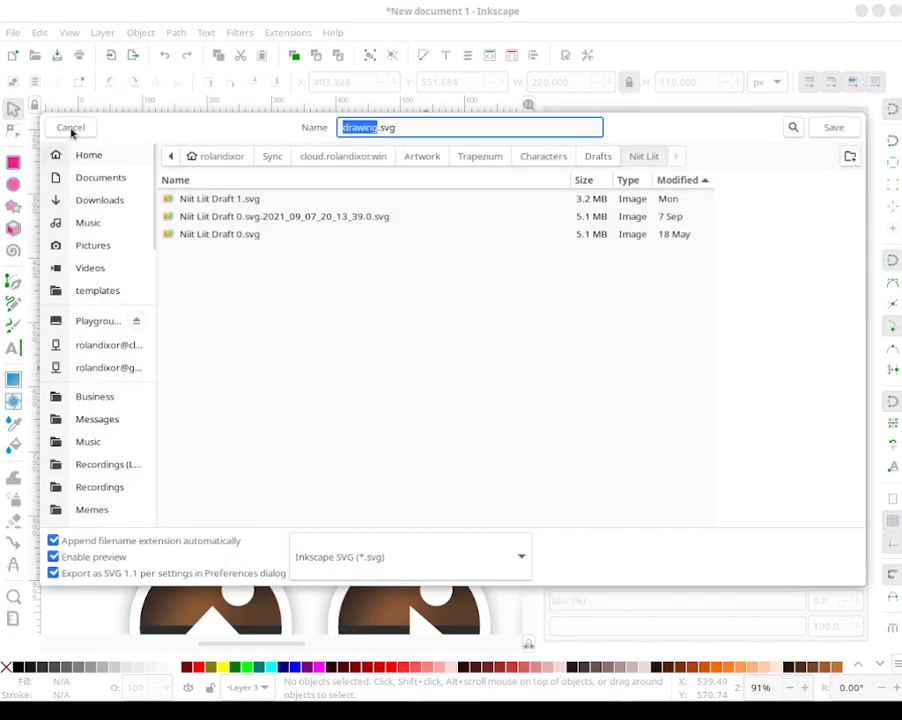
{"action": "left_click", "coordinate": [70, 127]}
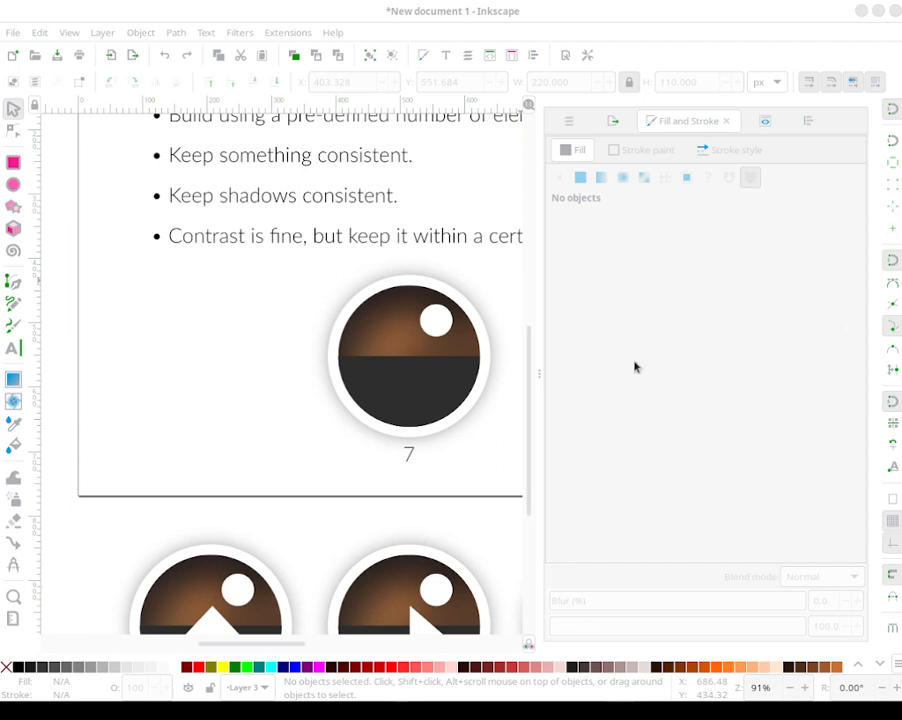
Step: Draw a white circle over the remaining icon with horizontal and vertical radii of 110 px
{"action": "scroll", "coordinate": [337, 450], "scroll_direction": "right", "scroll_amount": 2}
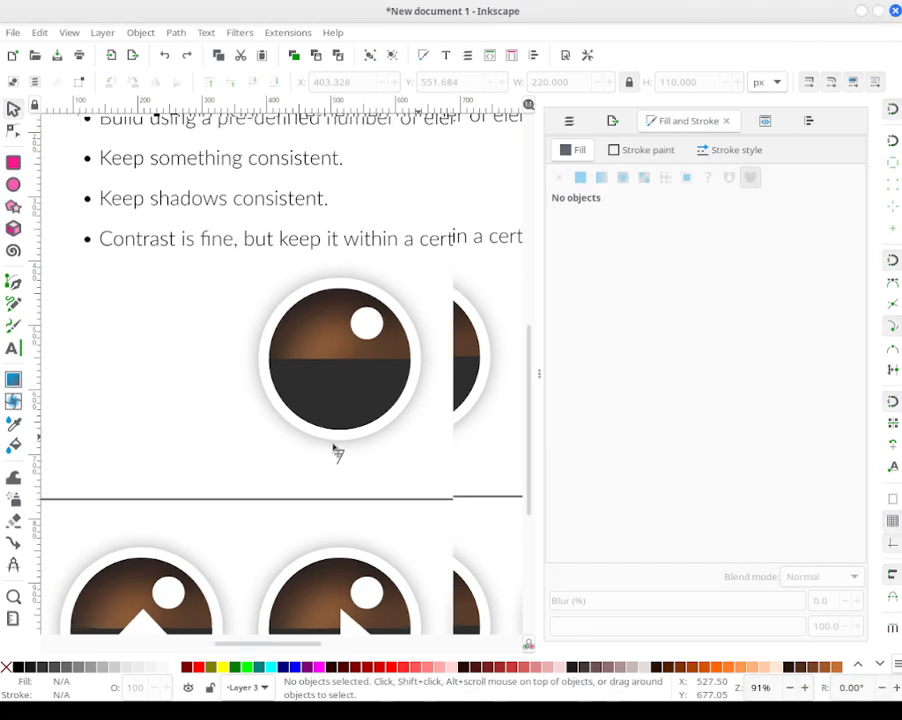
{"action": "scroll", "coordinate": [350, 500], "scroll_direction": "up", "scroll_amount": 3}
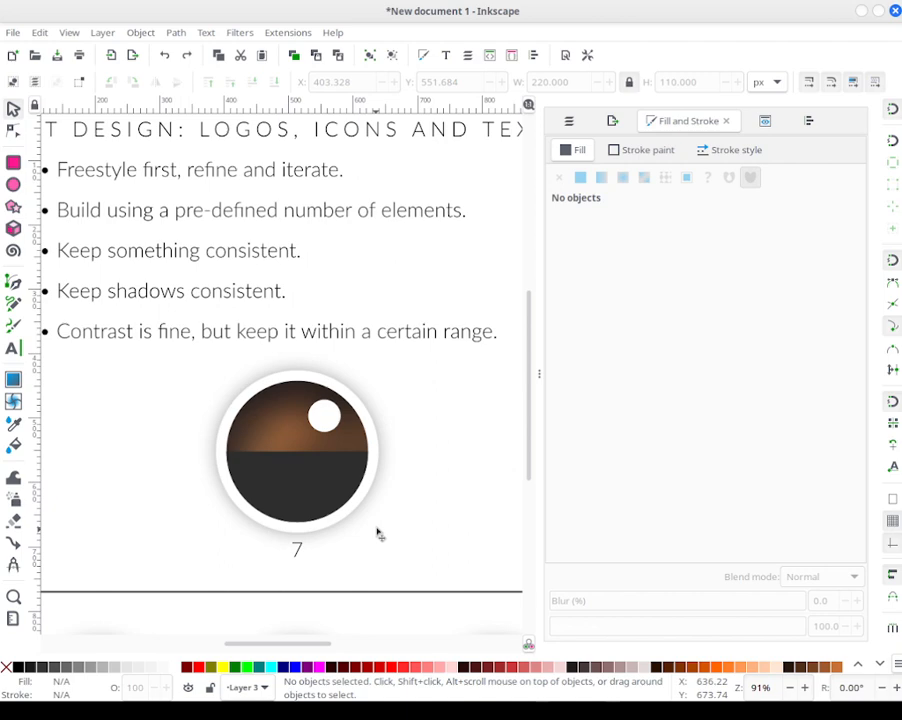
{"action": "left_click_drag", "start_coordinate": [377, 533], "coordinate": [311, 509]}
{"action": "left_click_drag", "start_coordinate": [193, 359], "coordinate": [307, 407]}
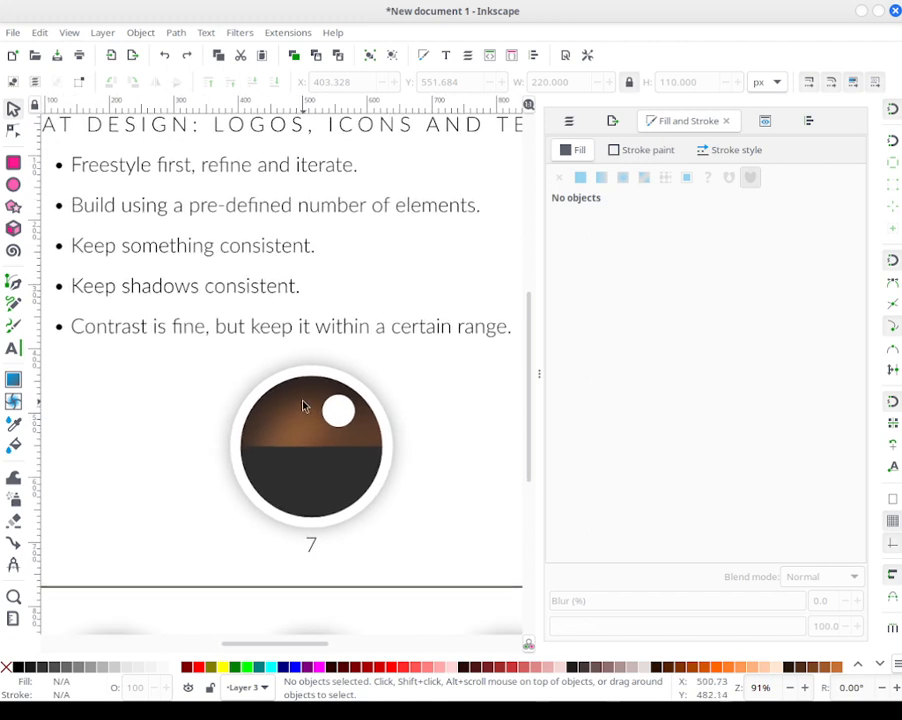
{"action": "left_click", "coordinate": [303, 403]}
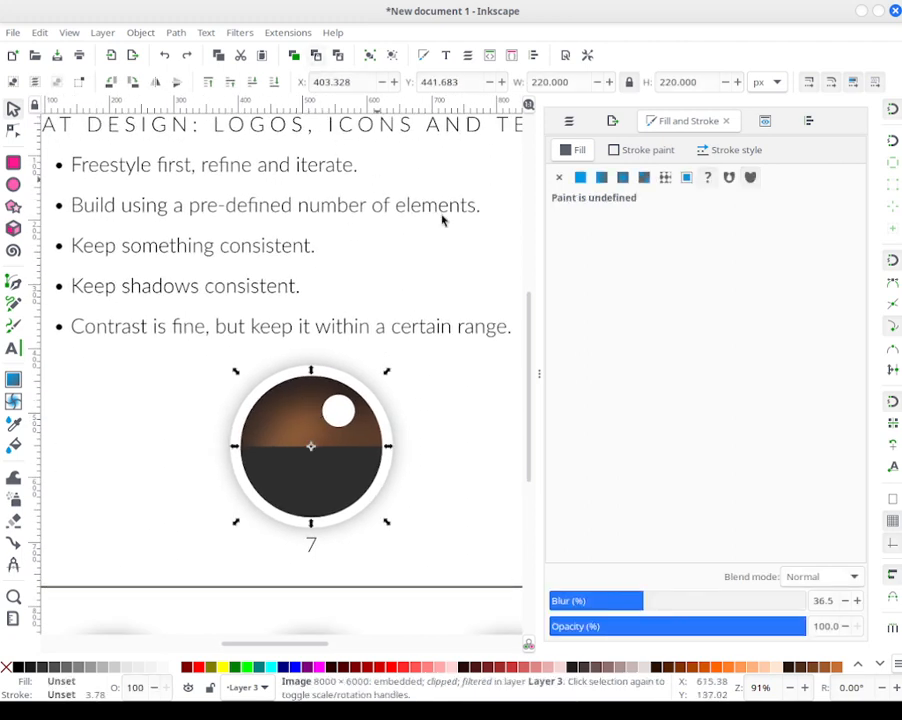
{"action": "key", "text": "e"}
{"action": "left_click_drag", "start_coordinate": [268, 386], "coordinate": [410, 529]}
{"action": "double_click", "coordinate": [88, 84]}
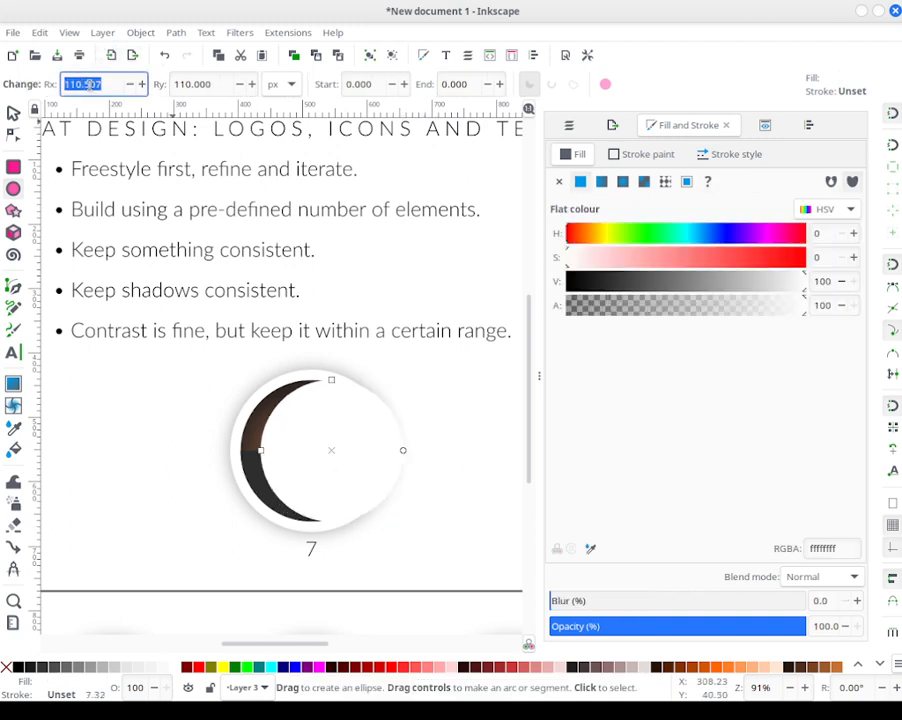
{"action": "type", "text": "110"}
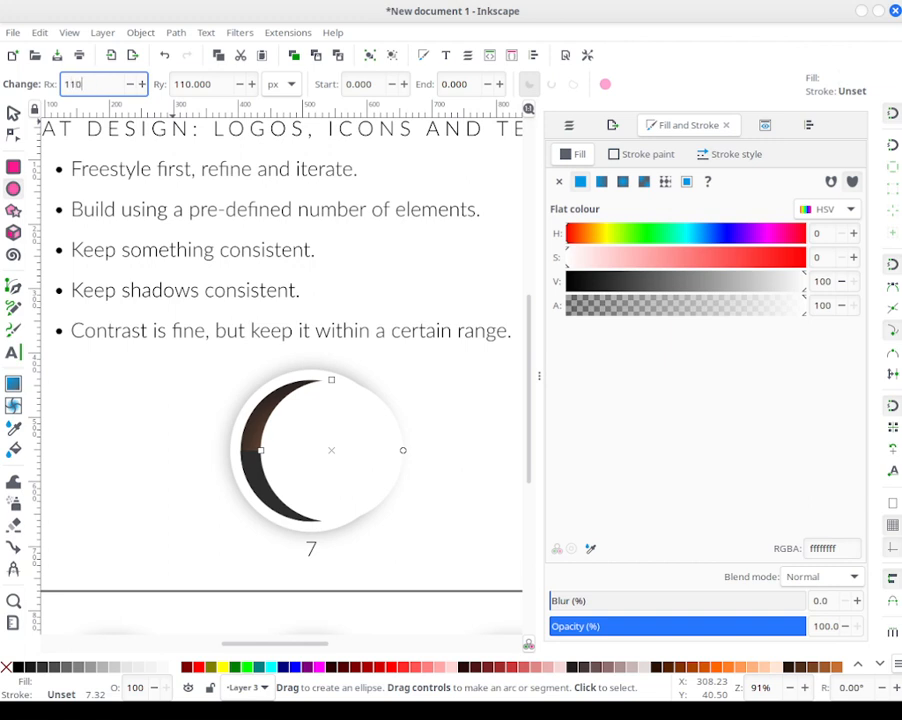
{"action": "key", "text": "Tab"}
{"action": "type", "text": "110"}
{"action": "key", "text": "Return"}
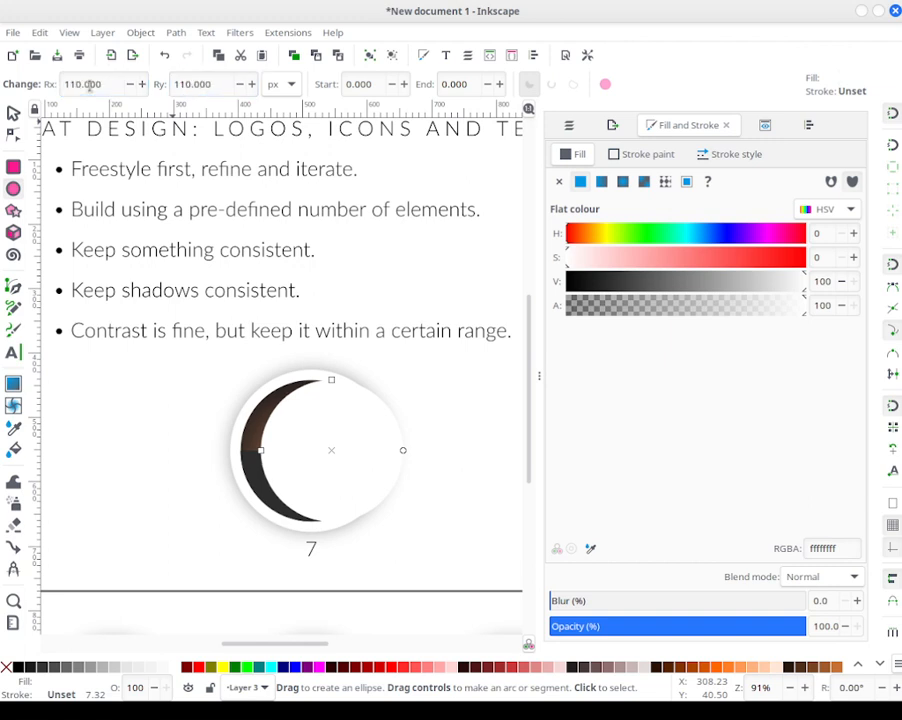
Step: Align the white circle with the icon's inner disc and stack it above the brown image but beneath the sun and water shapes
{"action": "left_click", "coordinate": [13, 112]}
{"action": "left_click_drag", "start_coordinate": [312, 415], "coordinate": [312, 411]}
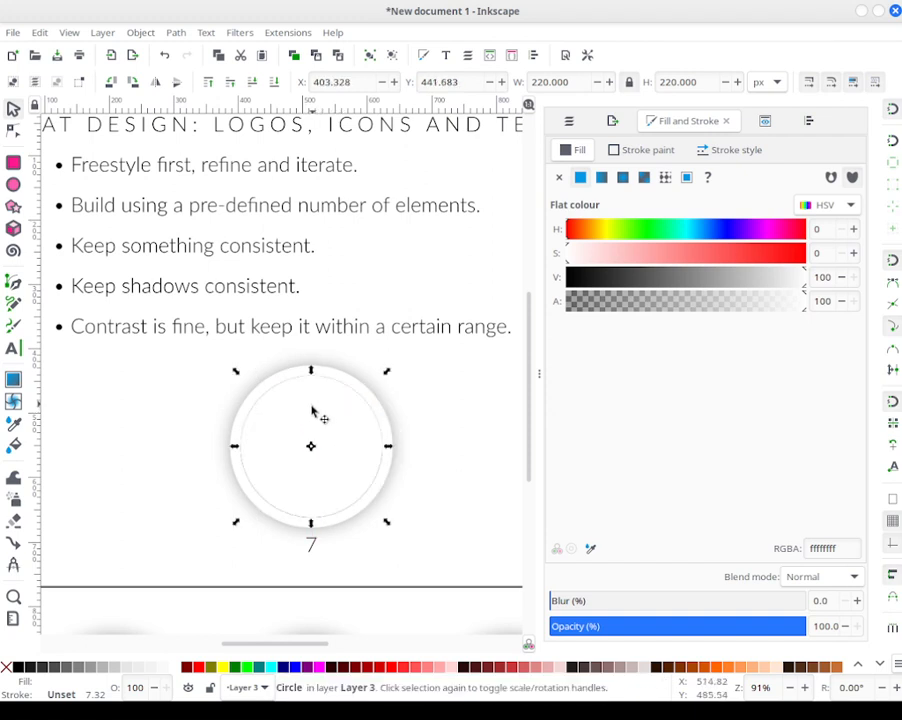
{"action": "left_click", "coordinate": [256, 84]}
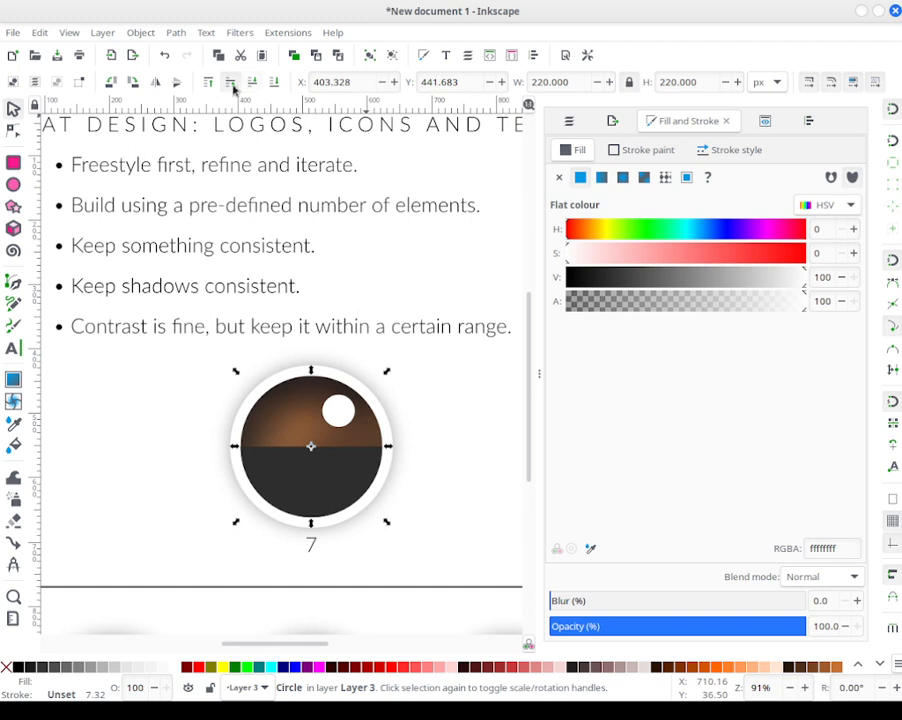
{"action": "left_click", "coordinate": [233, 86]}
Step: Set the overlay circle's fill alpha to 18
{"action": "left_click", "coordinate": [620, 302]}
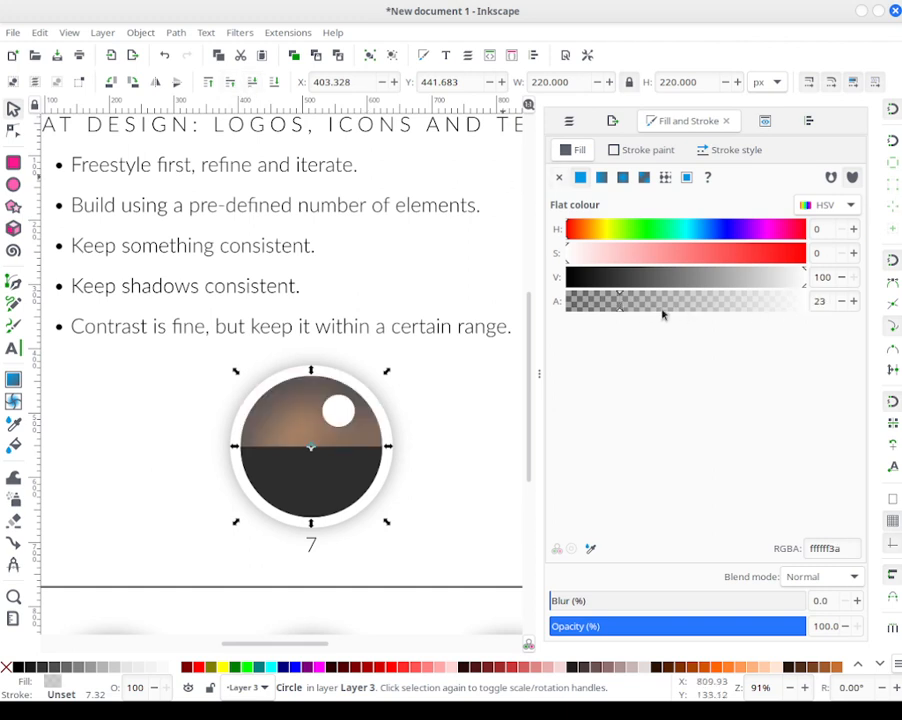
{"action": "left_click", "coordinate": [845, 302]}
{"action": "left_click", "coordinate": [845, 302]}
{"action": "left_click", "coordinate": [845, 302]}
{"action": "left_click", "coordinate": [845, 302]}
{"action": "left_click", "coordinate": [845, 302]}
Step: Tint the overlay circle purple by setting its fill saturation to 100 and hue to 276
{"action": "left_click", "coordinate": [688, 254]}
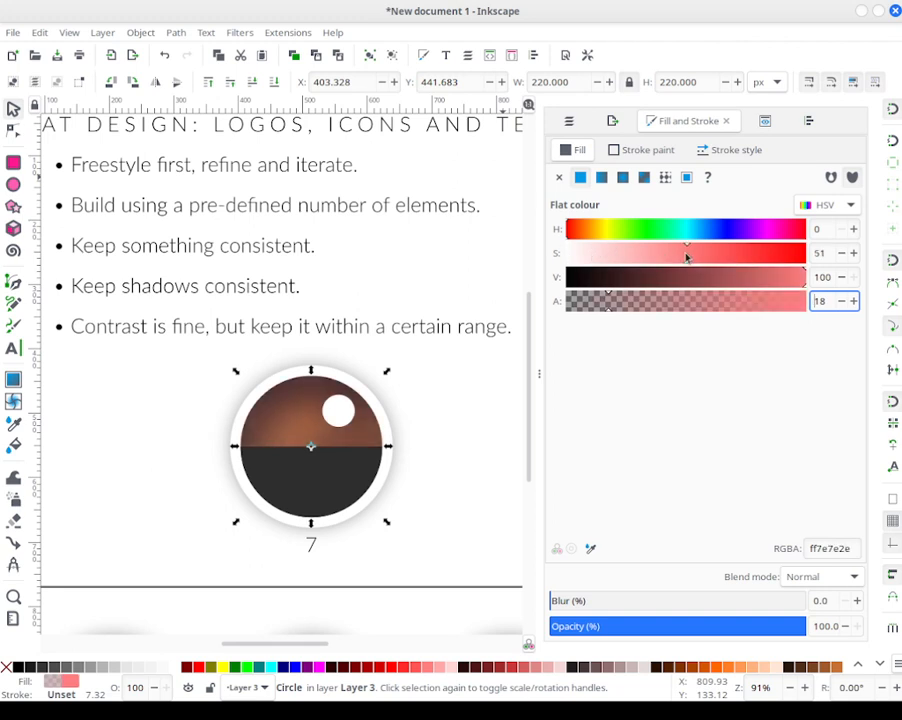
{"action": "left_click_drag", "start_coordinate": [756, 266], "coordinate": [862, 255]}
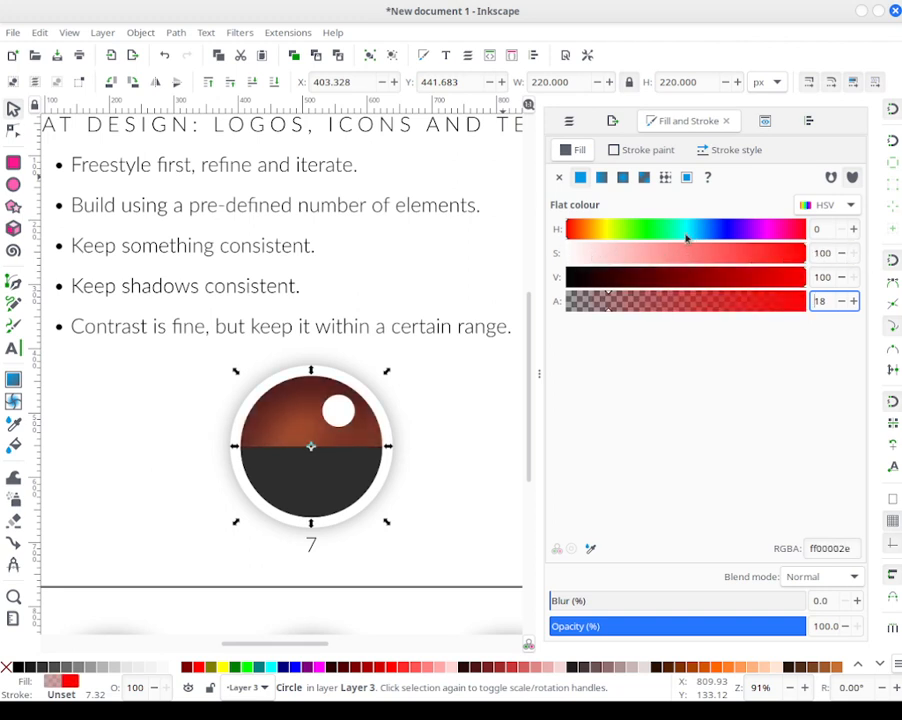
{"action": "left_click", "coordinate": [750, 229]}
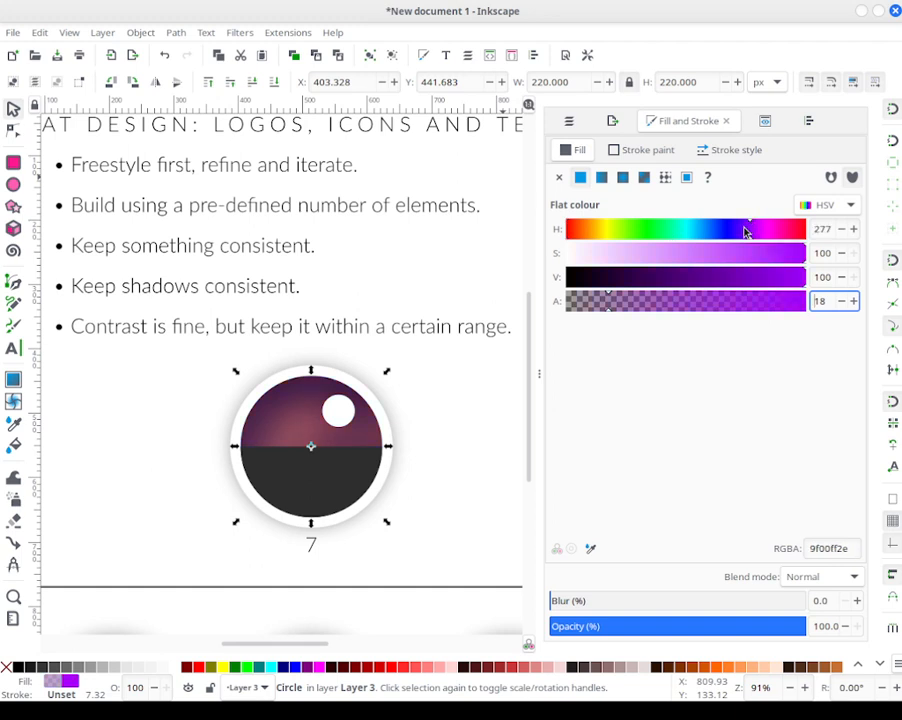
{"action": "left_click", "coordinate": [844, 229]}
{"action": "left_click", "coordinate": [844, 229]}
{"action": "left_click", "coordinate": [856, 229]}
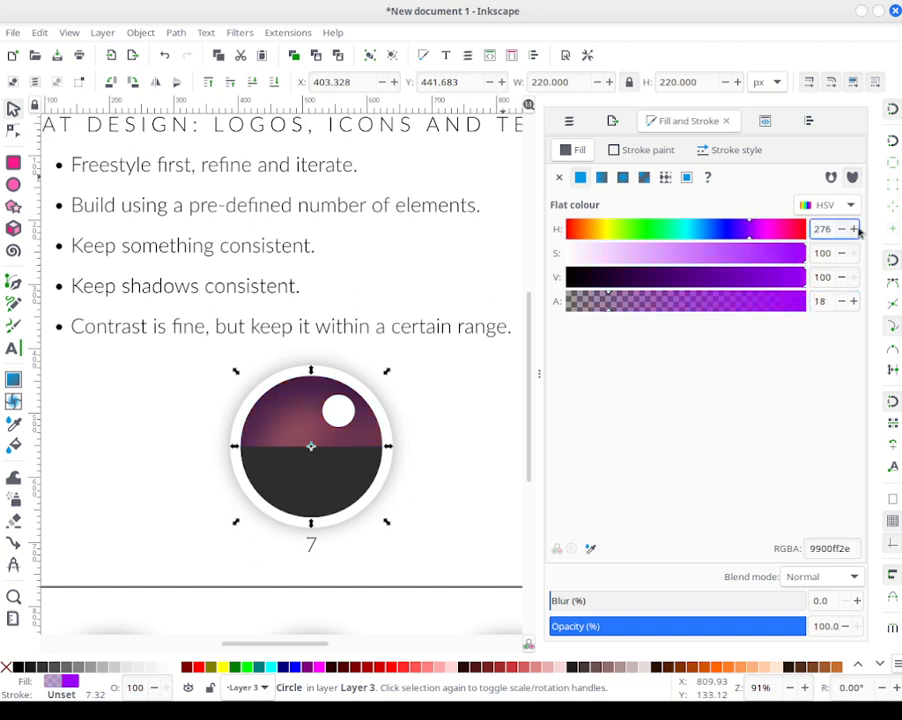
Step: Set the overlay circle's fill alpha to 48 and its blend mode to Overlay after trying Screen
{"action": "left_click", "coordinate": [711, 303]}
{"action": "mouse_move", "coordinate": [667, 307]}
{"action": "left_mouse_down"}
{"action": "mouse_move", "coordinate": [655, 305]}
{"action": "mouse_move", "coordinate": [700, 307]}
{"action": "mouse_move", "coordinate": [682, 312]}
{"action": "left_mouse_up"}
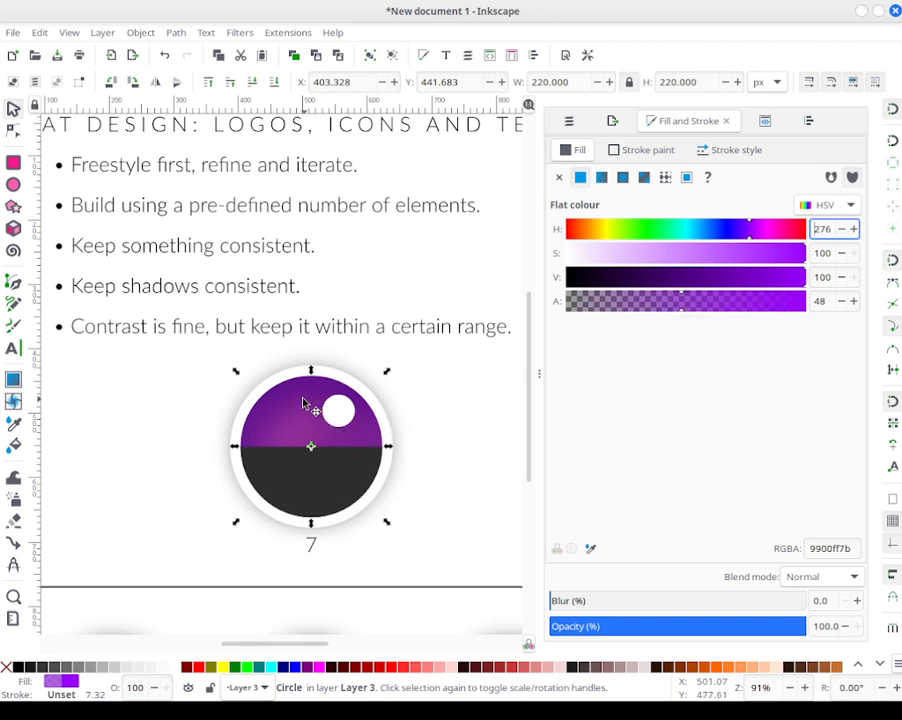
{"action": "left_click", "coordinate": [821, 577]}
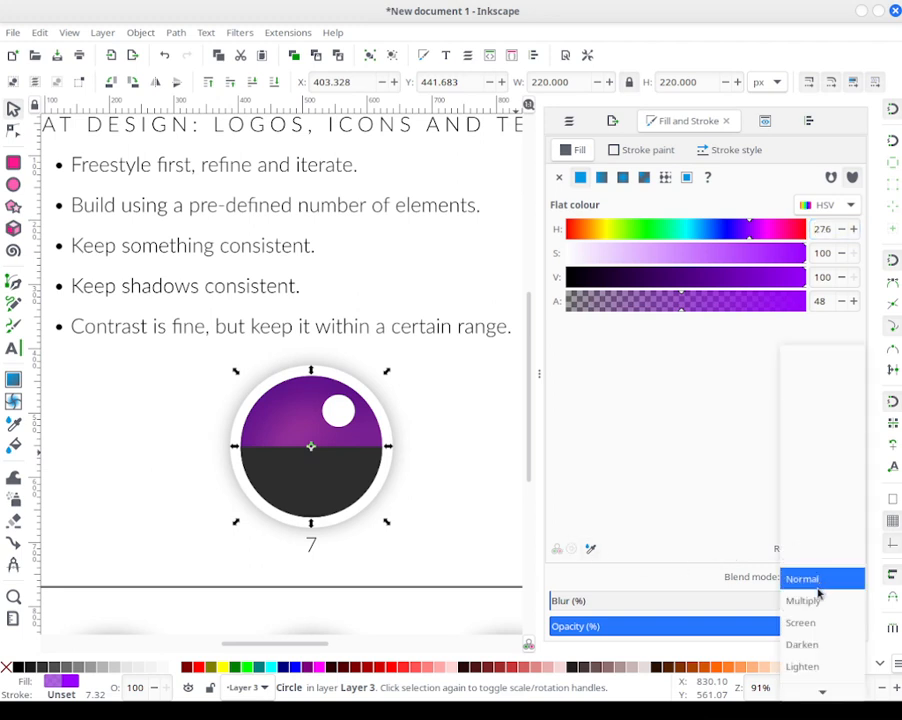
{"action": "left_click", "coordinate": [817, 623]}
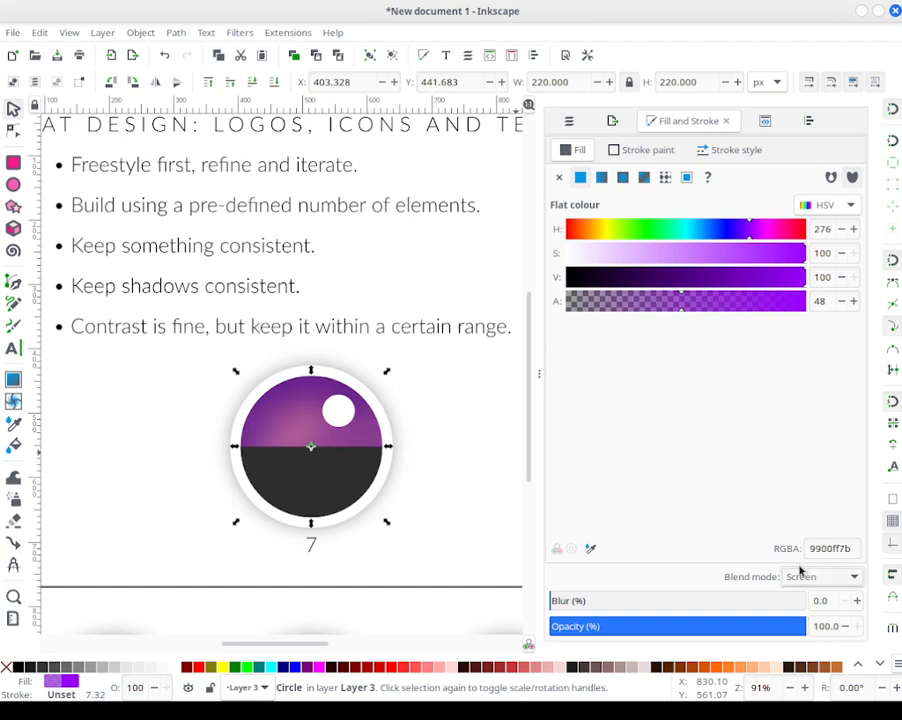
{"action": "left_click", "coordinate": [812, 578]}
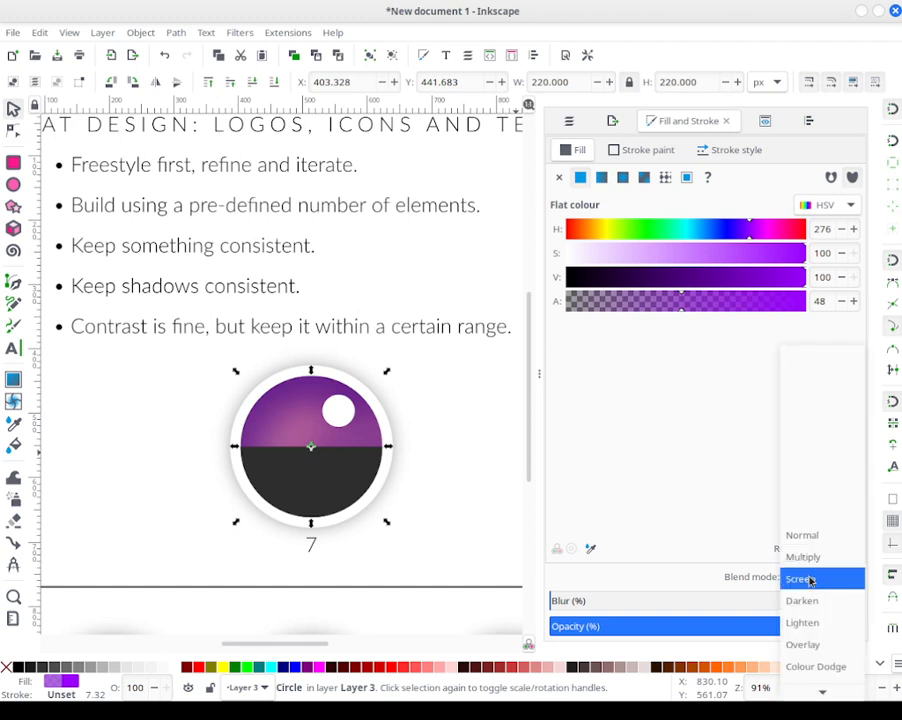
{"action": "left_click", "coordinate": [818, 645]}
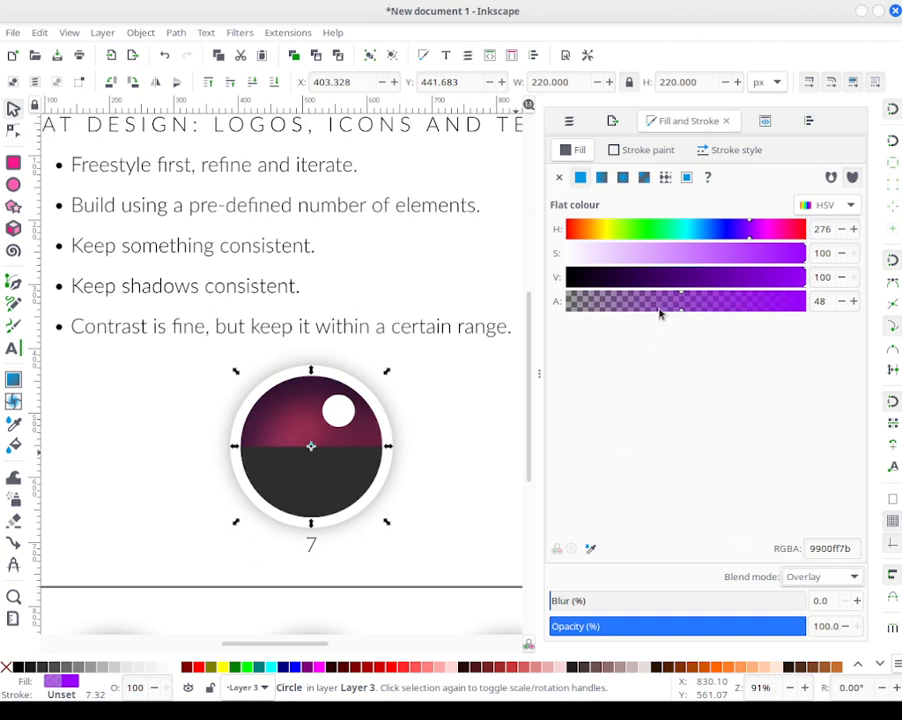
Step: Raise the overlay circle's fill alpha to 65 and deselect it
{"action": "scroll", "coordinate": [659, 309], "scroll_direction": "down", "scroll_amount": 3}
{"action": "scroll", "coordinate": [659, 309], "scroll_direction": "up", "scroll_amount": 5}
{"action": "scroll", "coordinate": [665, 308], "scroll_direction": "down", "scroll_amount": 2}
{"action": "scroll", "coordinate": [680, 310], "scroll_direction": "up", "scroll_amount": 2}
{"action": "mouse_move", "coordinate": [687, 316]}
{"action": "left_mouse_down"}
{"action": "mouse_move", "coordinate": [668, 314]}
{"action": "mouse_move", "coordinate": [721, 313]}
{"action": "left_mouse_up"}
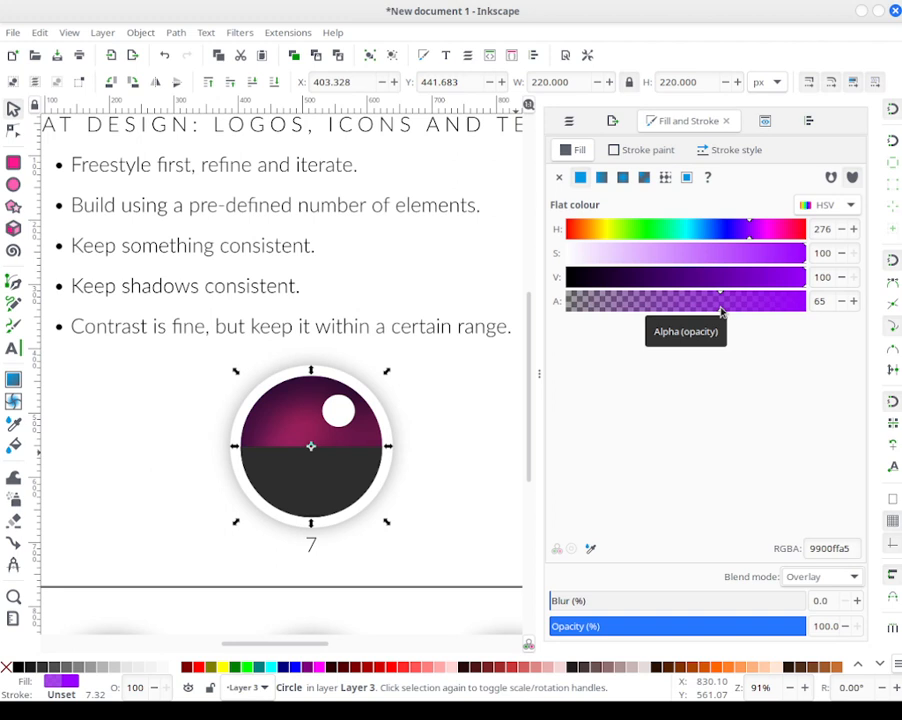
{"action": "left_click", "coordinate": [459, 446]}
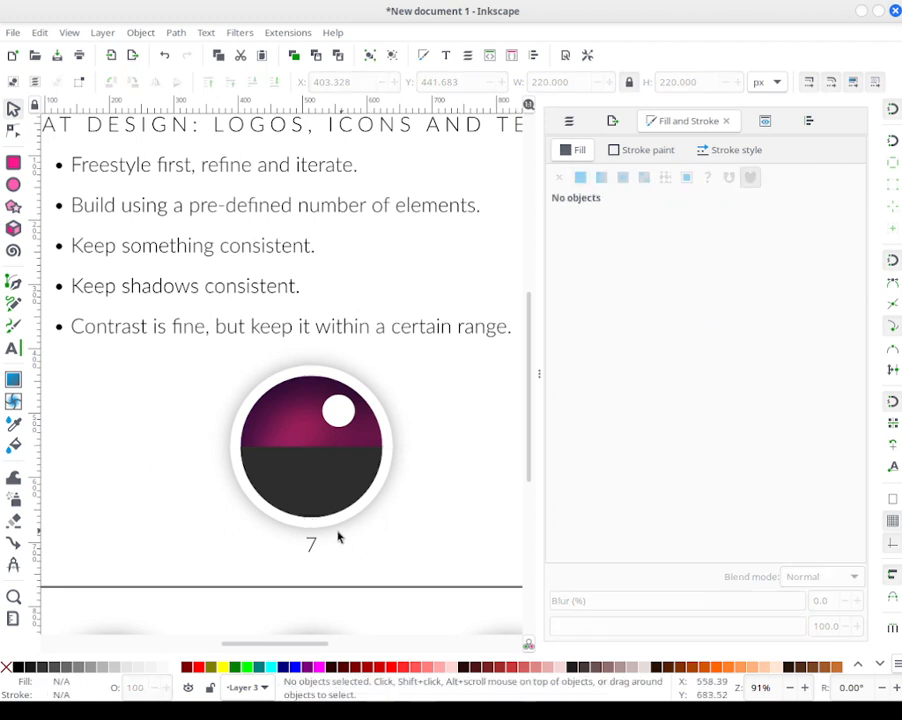
{"action": "left_click", "coordinate": [294, 410]}
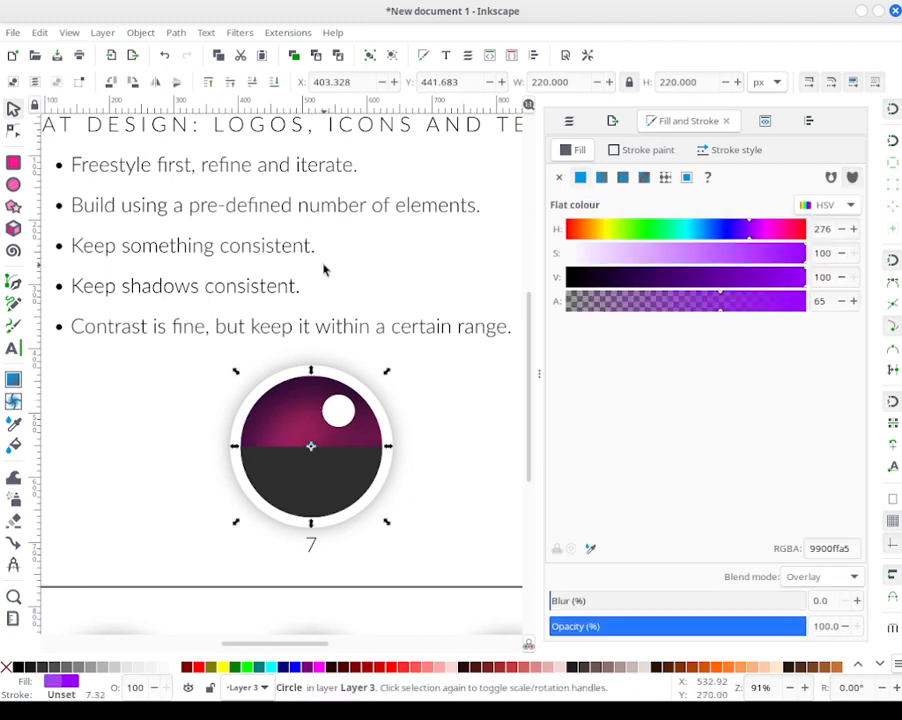
{"action": "left_click", "coordinate": [487, 434]}
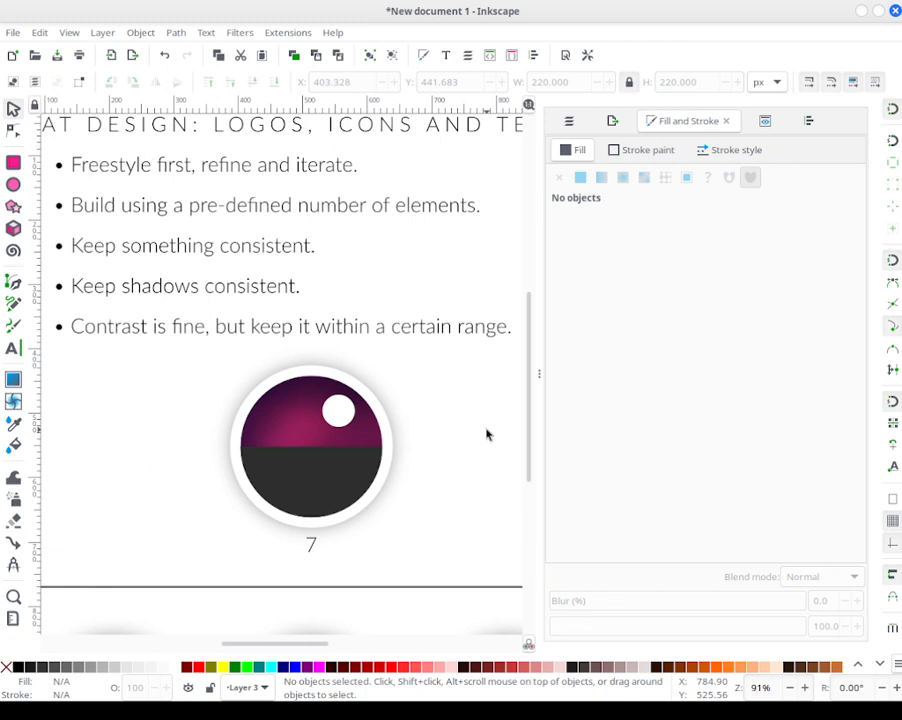
Step: Place a duplicate of the purple icon and its number on its right, and delete the copy's dark water half
{"action": "scroll", "coordinate": [487, 434], "scroll_direction": "down", "scroll_amount": 3}
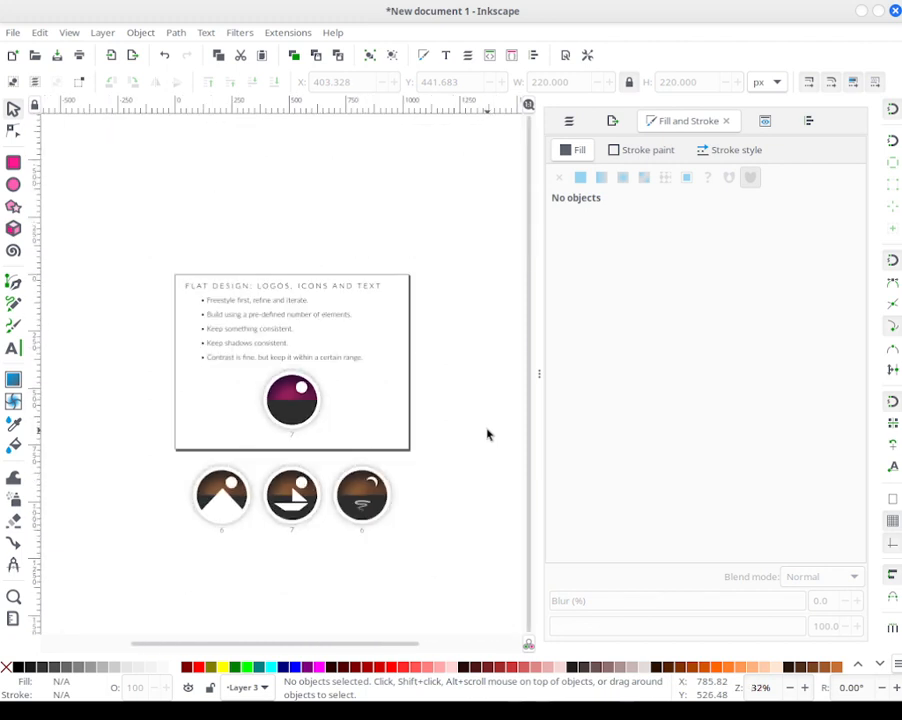
{"action": "key", "text": "plus"}
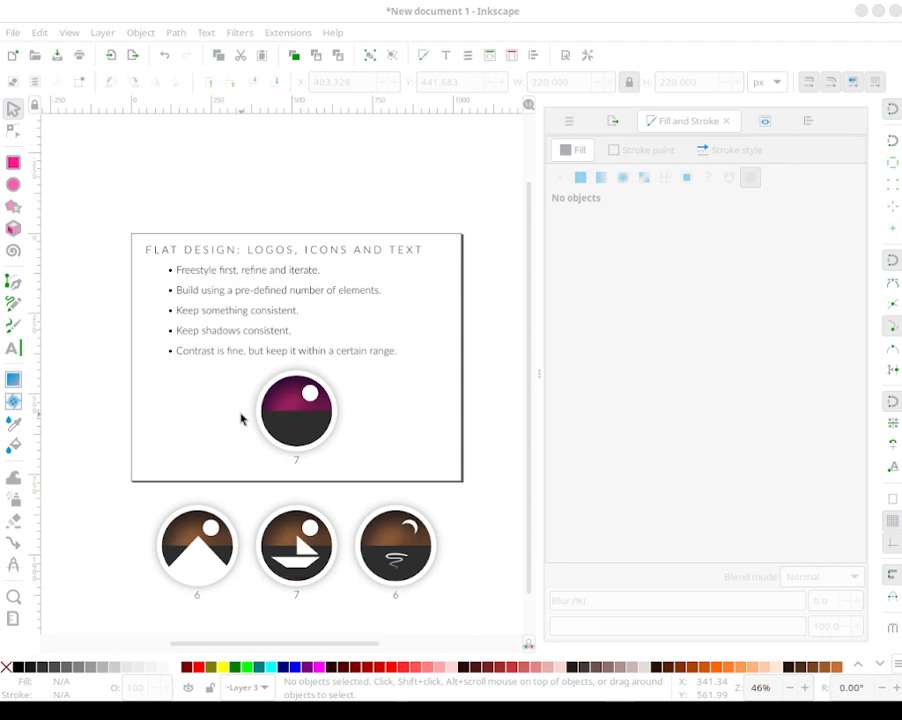
{"action": "mouse_move", "coordinate": [358, 485]}
{"action": "left_mouse_down"}
{"action": "mouse_move", "coordinate": [203, 412]}
{"action": "mouse_move", "coordinate": [227, 346]}
{"action": "left_mouse_up"}
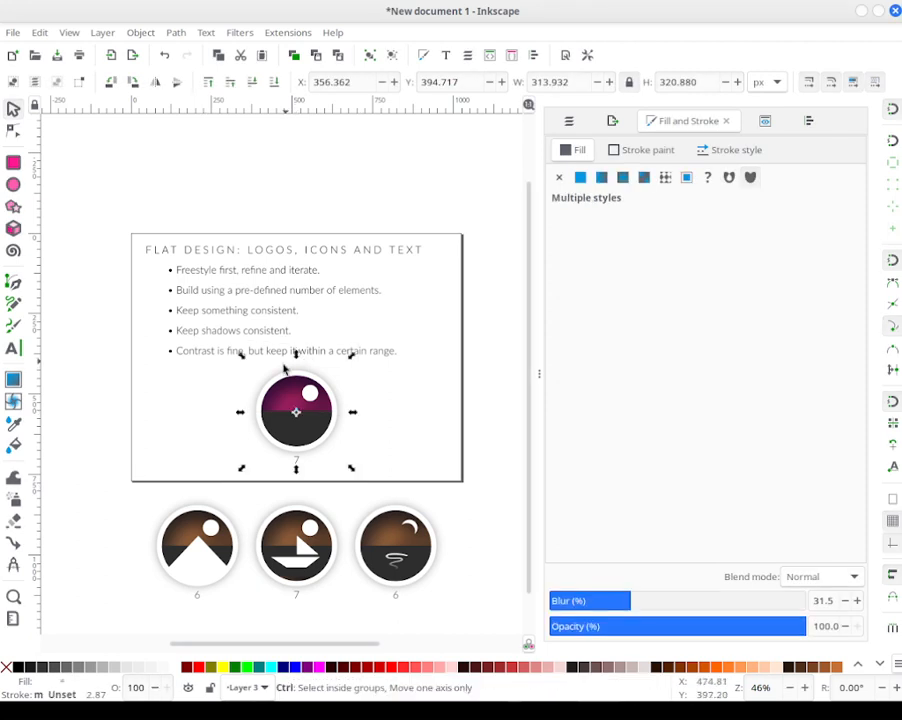
{"action": "left_click_drag", "start_coordinate": [298, 413], "coordinate": [424, 396]}
{"action": "left_click", "coordinate": [376, 452]}
{"action": "left_click", "coordinate": [397, 418]}
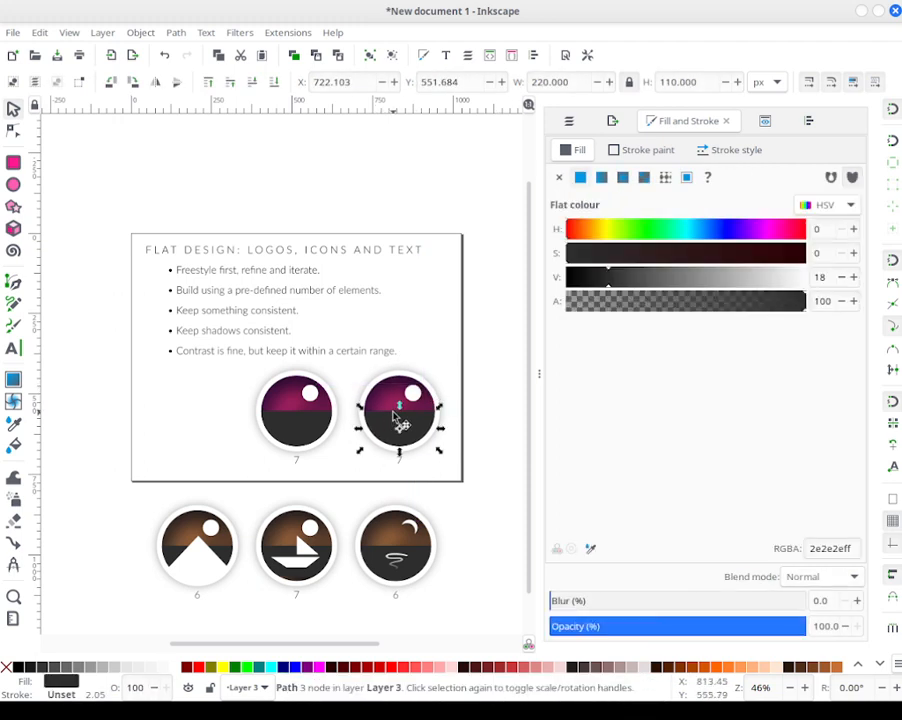
{"action": "key", "text": "Delete"}
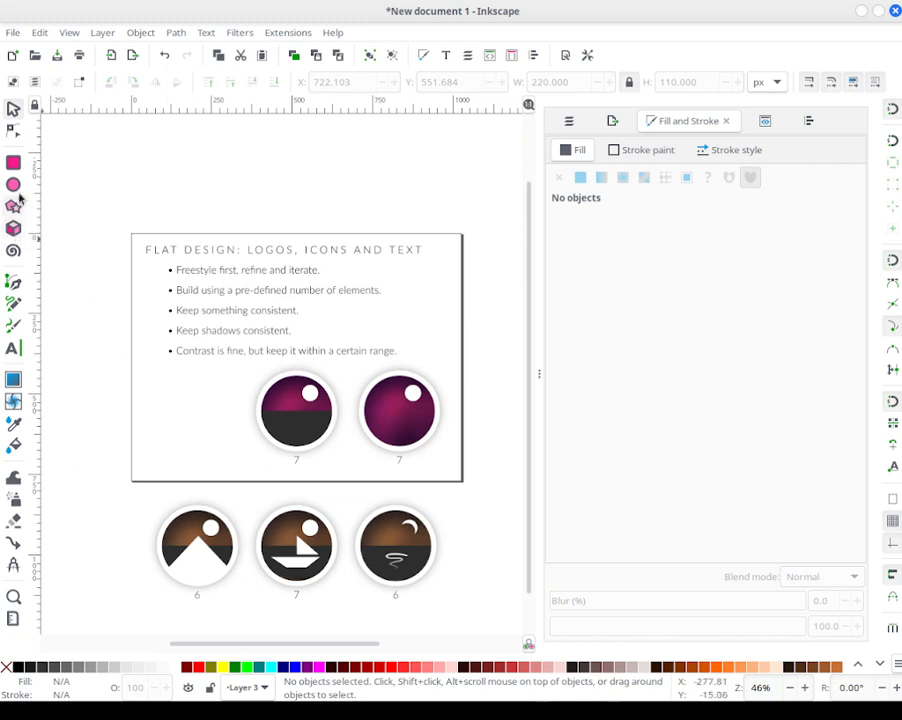
Step: Draw a circle over the copied icon's disc with horizontal and vertical radii of 75 px
{"action": "key", "text": "r"}
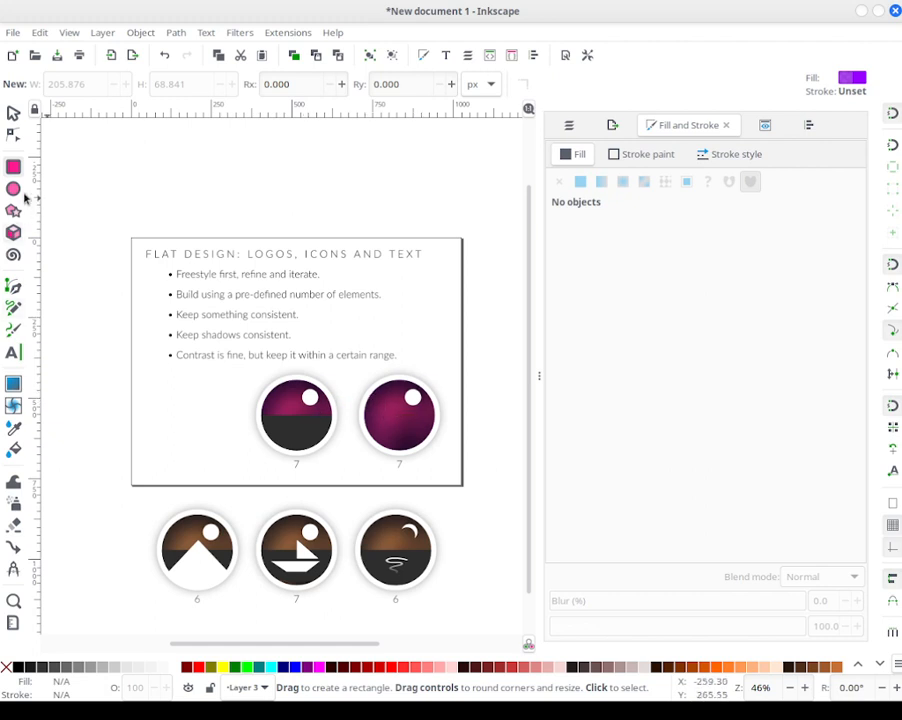
{"action": "key", "text": "e"}
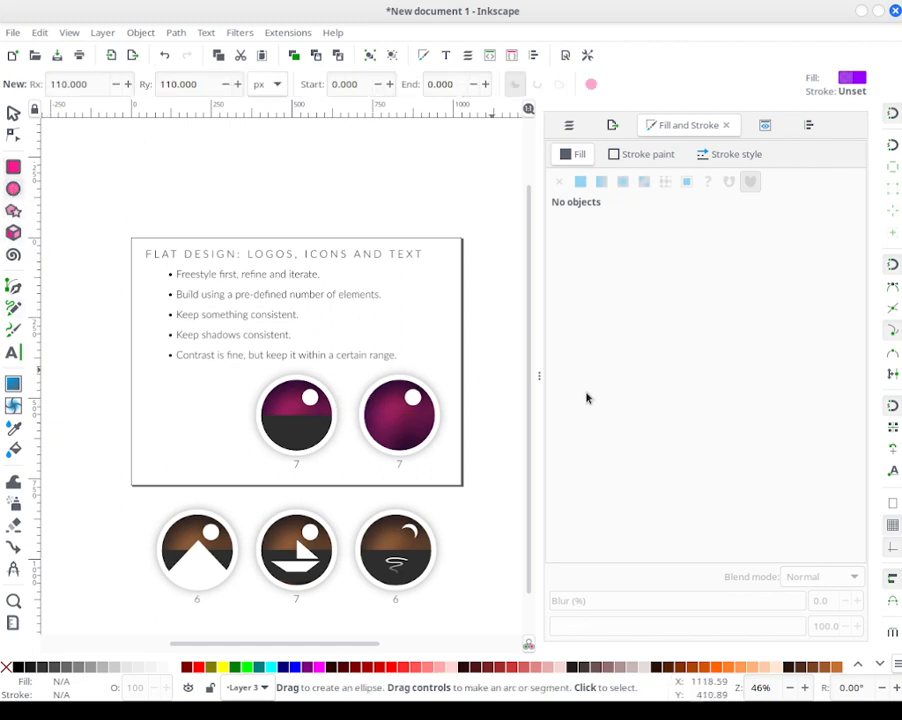
{"action": "left_click_drag", "start_coordinate": [376, 393], "coordinate": [428, 450]}
{"action": "left_click_drag", "start_coordinate": [68, 84], "coordinate": [148, 105]}
{"action": "type", "text": "75"}
{"action": "key", "text": "Tab"}
{"action": "type", "text": "75"}
{"action": "key", "text": "Return"}
{"action": "left_click", "coordinate": [13, 112]}
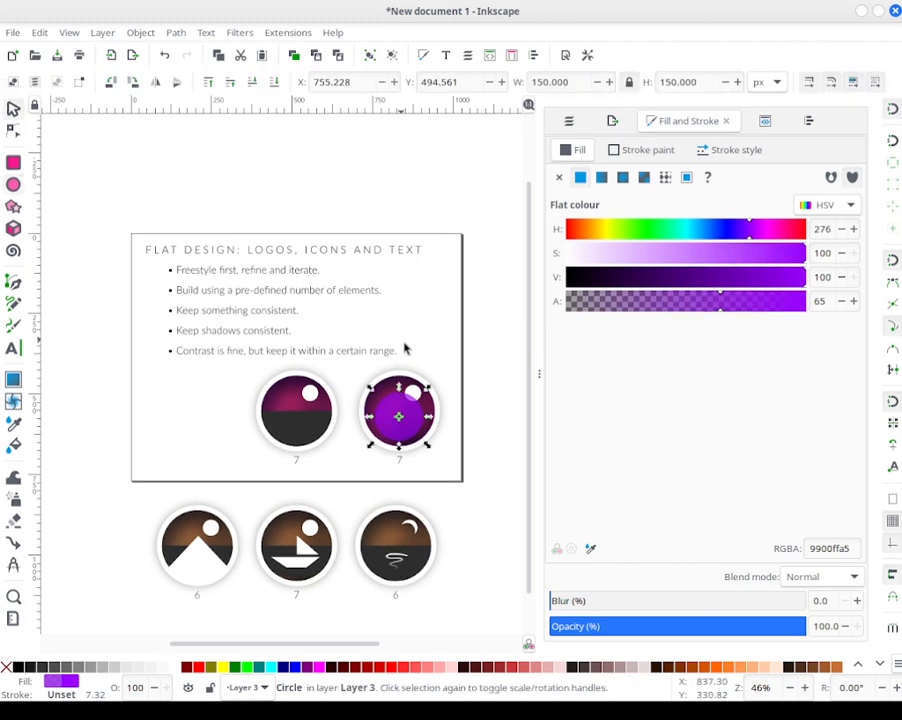
Step: Position the purple circle near the centre of the copied icon's disc, at about X 749 and Y 485 px
{"action": "left_click", "coordinate": [449, 396]}
{"action": "left_click_drag", "start_coordinate": [406, 431], "coordinate": [398, 420]}
{"action": "key", "text": "Escape"}
{"action": "left_click", "coordinate": [400, 410]}
{"action": "key", "text": "Left"}
{"action": "key", "text": "Left"}
{"action": "key", "text": "Left"}
{"action": "key", "text": "Down"}
{"action": "key", "text": "Down"}
{"action": "key", "text": "Down"}
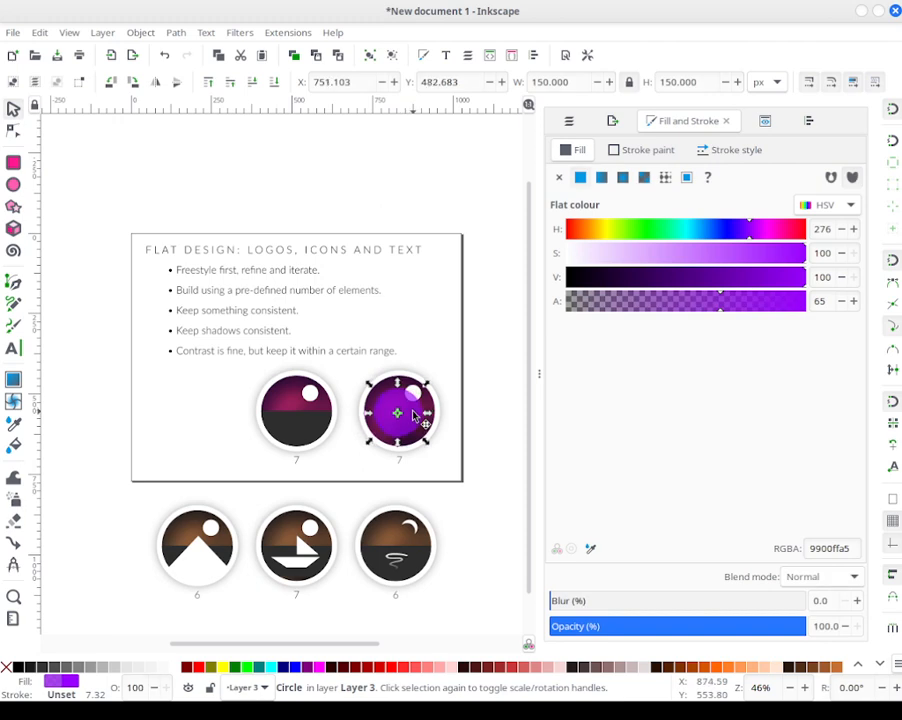
{"action": "key", "text": "Down"}
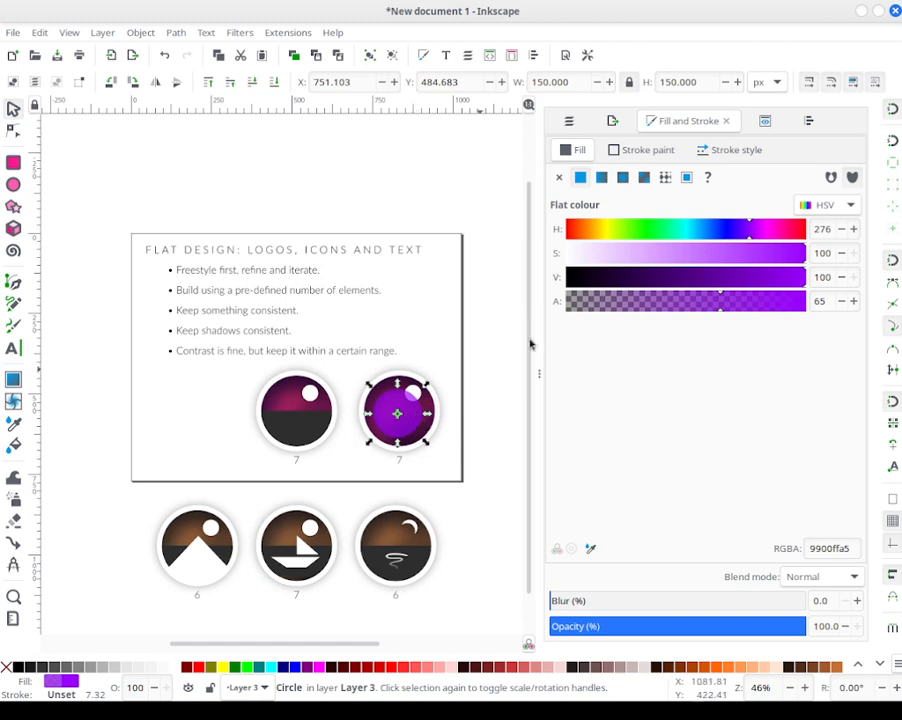
{"action": "key", "text": "Left"}
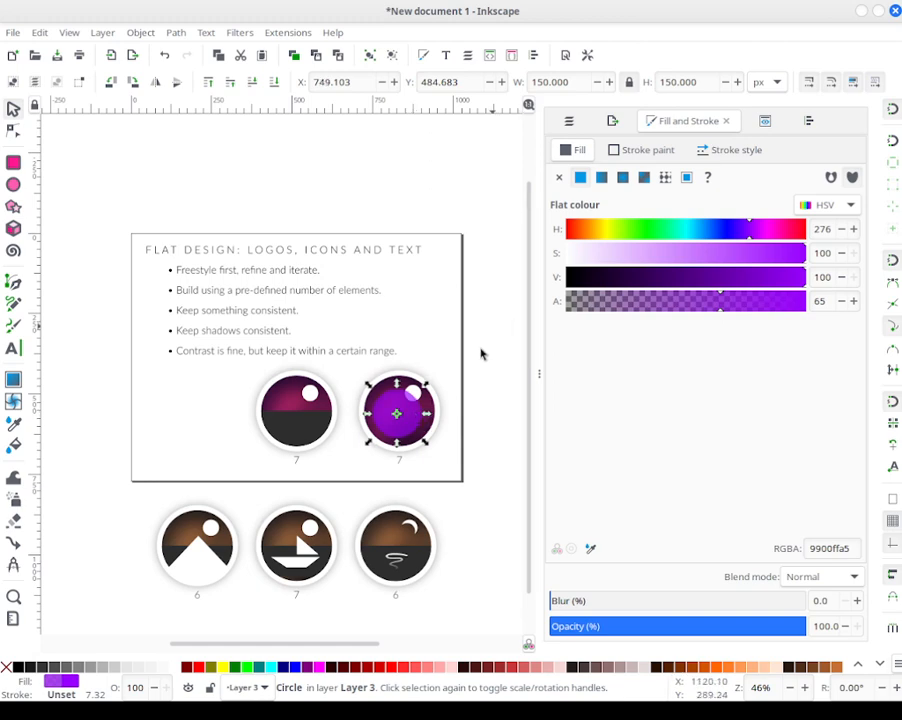
Step: Duplicate the copied icon's white sun and enlarge the duplicate around its centre to about 121 px, overlapping the purple circle
{"action": "key", "text": "Escape"}
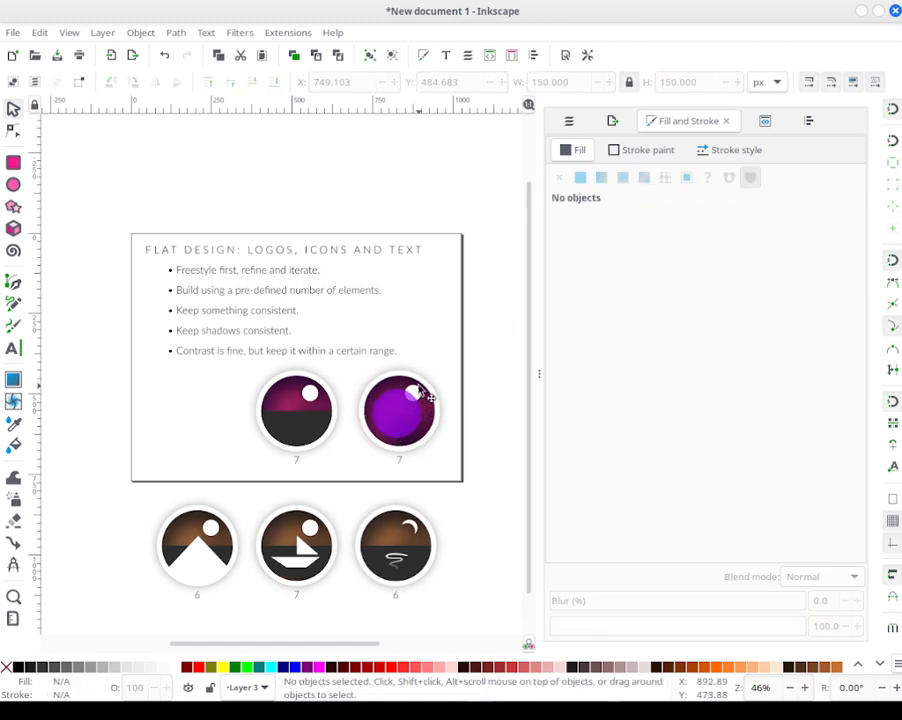
{"action": "left_click", "coordinate": [414, 392], "text": "ctrl"}
{"action": "key", "text": "Escape"}
{"action": "left_click", "coordinate": [410, 396], "text": "ctrl"}
{"action": "mouse_move", "coordinate": [404, 413]}
{"action": "left_mouse_down"}
{"action": "mouse_move", "coordinate": [377, 434]}
{"action": "mouse_move", "coordinate": [396, 430]}
{"action": "left_mouse_up"}
Step: Try to cut the enlarged white circle out of the purple circle with Difference
{"action": "left_click", "coordinate": [398, 435], "text": "shift"}
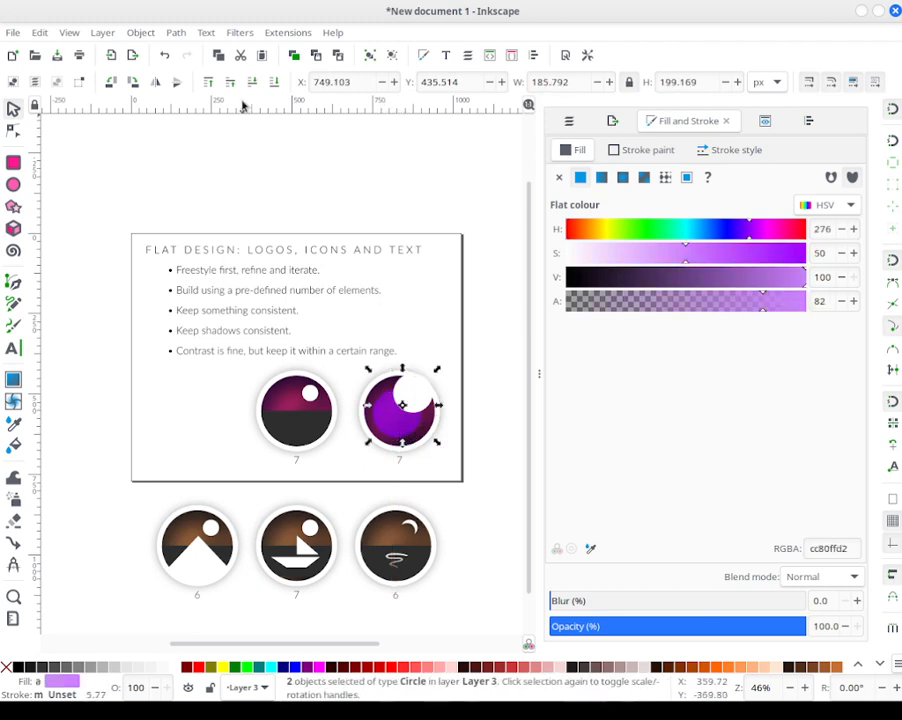
{"action": "left_click", "coordinate": [178, 32]}
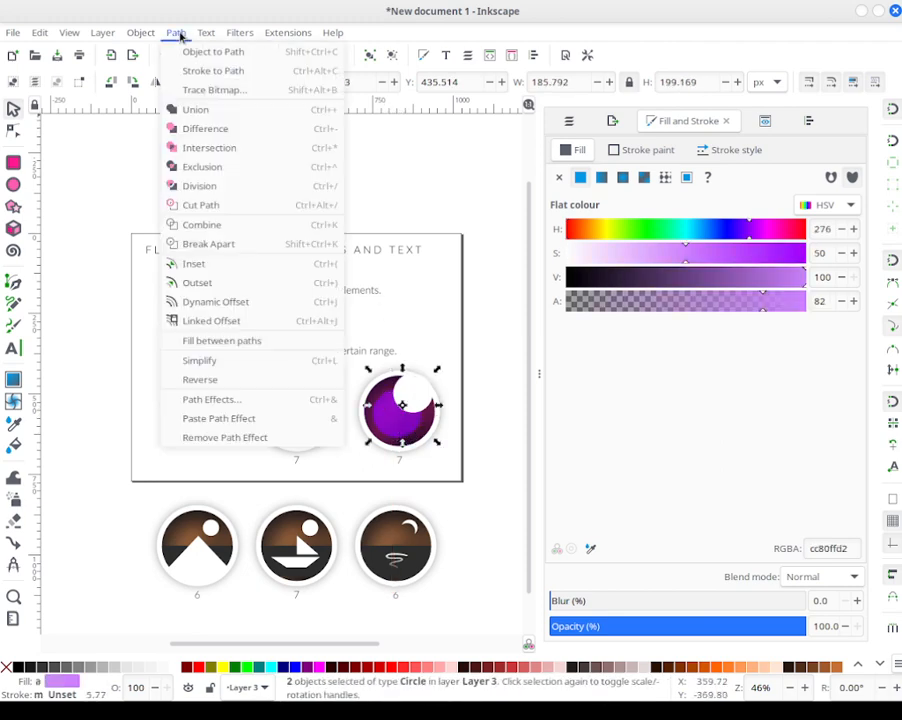
{"action": "left_click", "coordinate": [200, 128]}
{"action": "key", "text": "ctrl"}
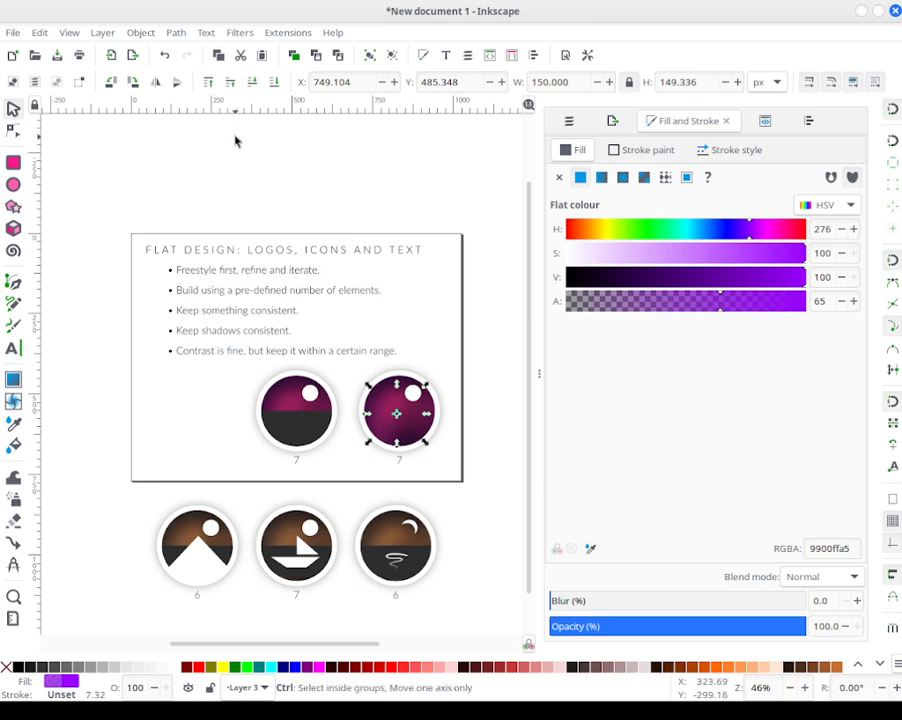
{"action": "key", "text": "ctrl+z"}
Step: Subtract the enlarged white circle from the purple circle with Difference to form a crescent
{"action": "left_click", "coordinate": [412, 398]}
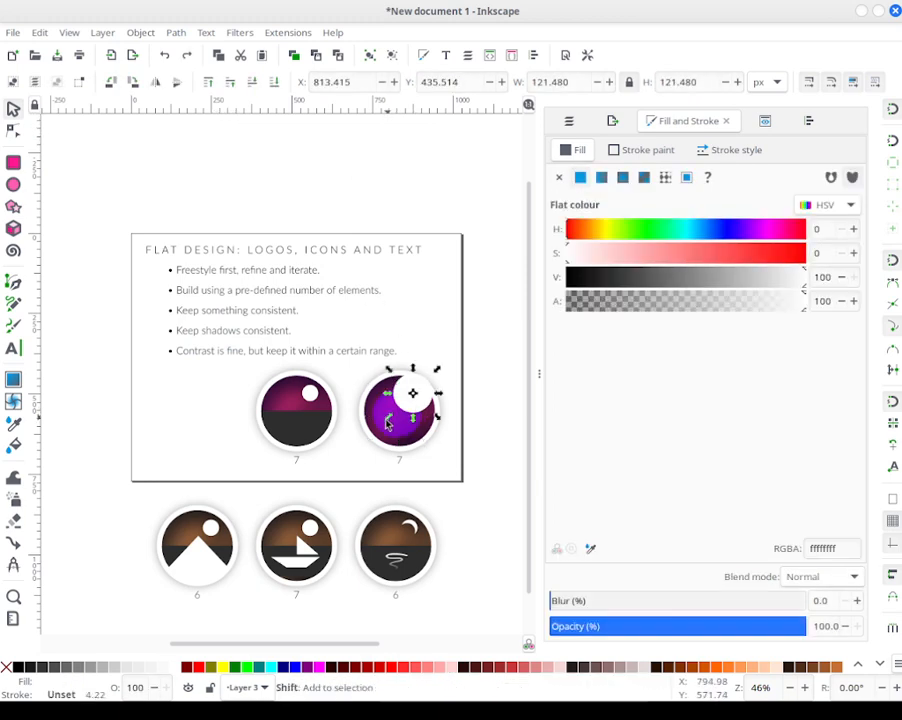
{"action": "left_click", "coordinate": [388, 425], "text": "shift"}
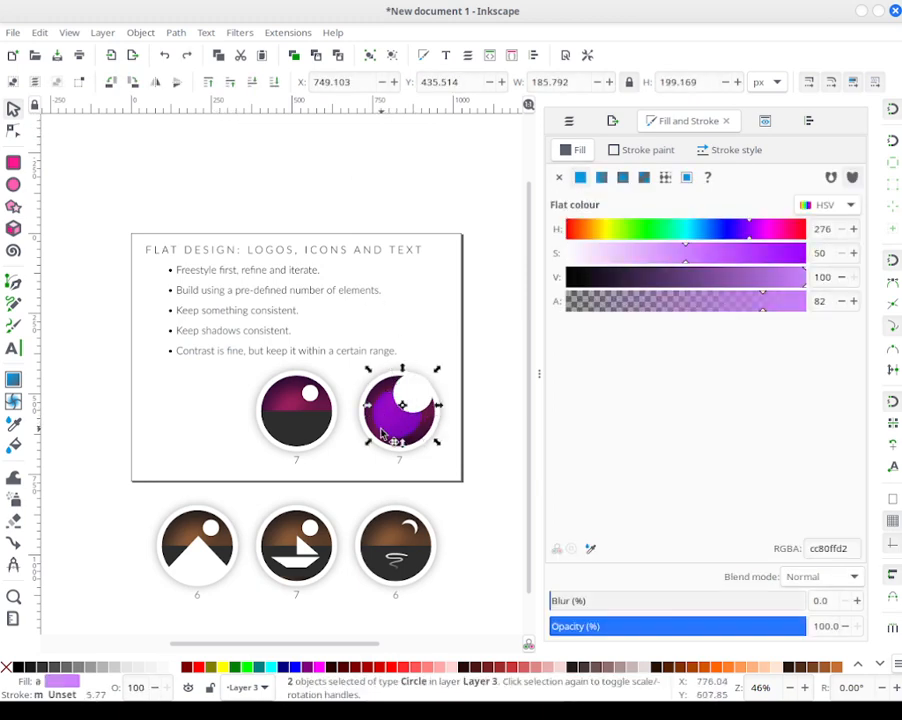
{"action": "left_click", "coordinate": [178, 33]}
{"action": "left_click", "coordinate": [204, 128]}
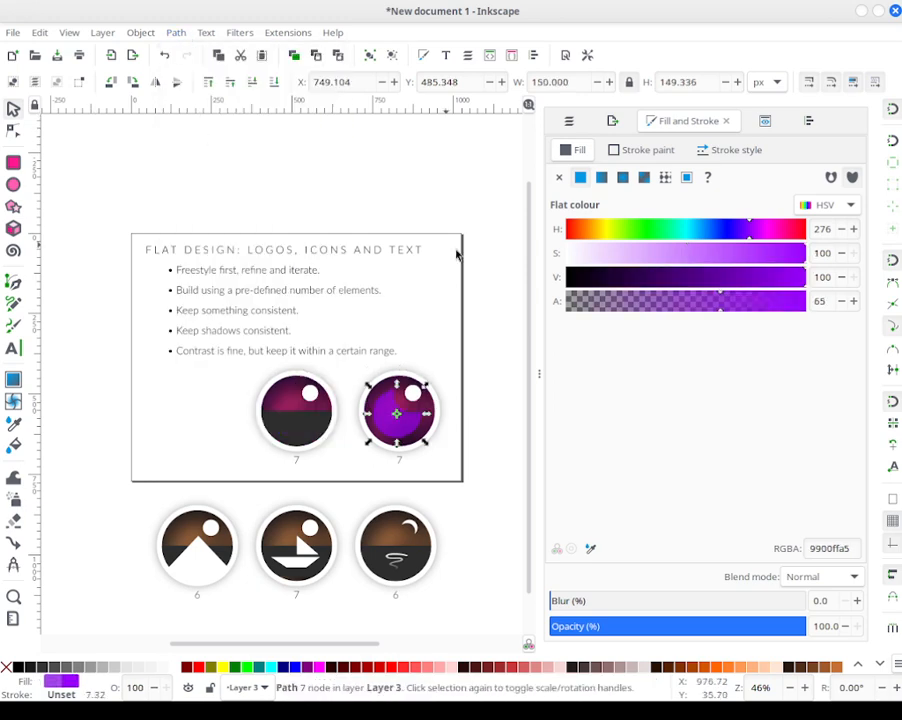
{"action": "left_click", "coordinate": [466, 324]}
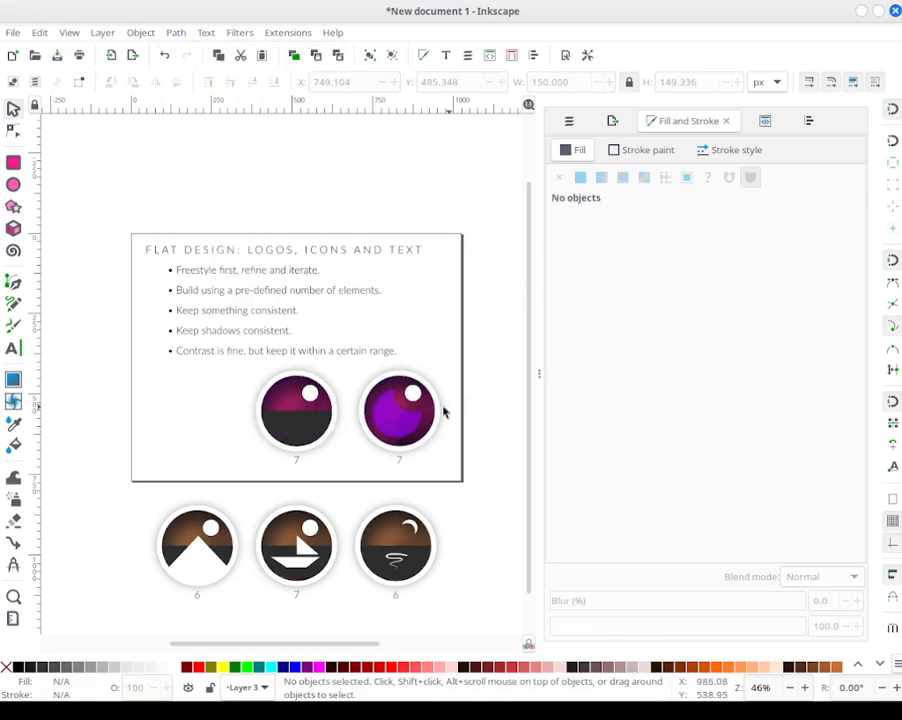
Step: Try a smaller duplicate of the crescent, about 125 by 114 px, inside the original, and delete the duplicate
{"action": "left_click", "coordinate": [400, 430]}
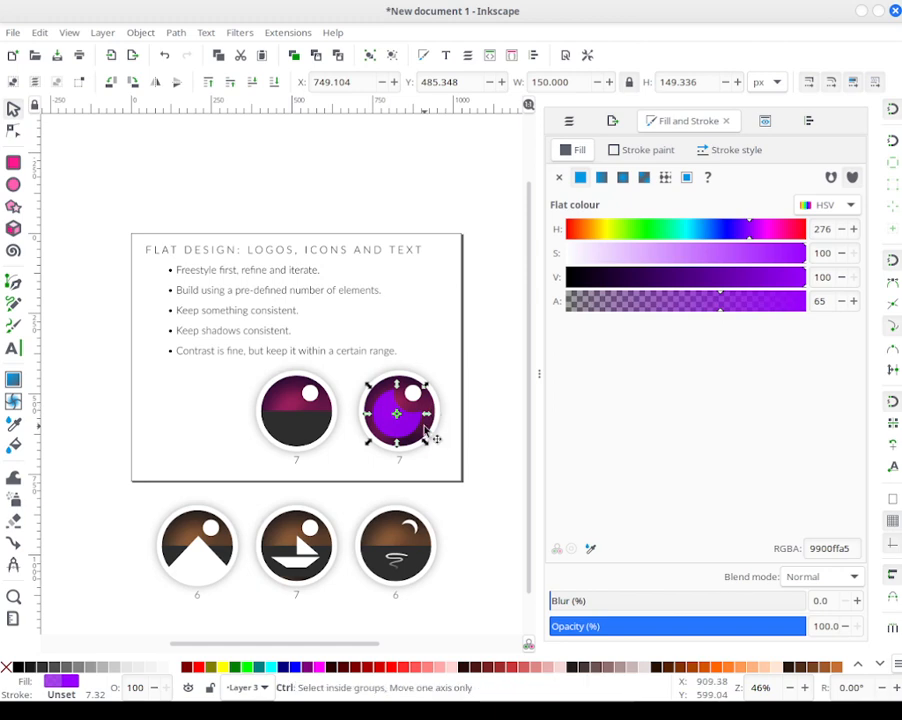
{"action": "scroll", "coordinate": [410, 430], "scroll_direction": "up", "scroll_amount": 5}
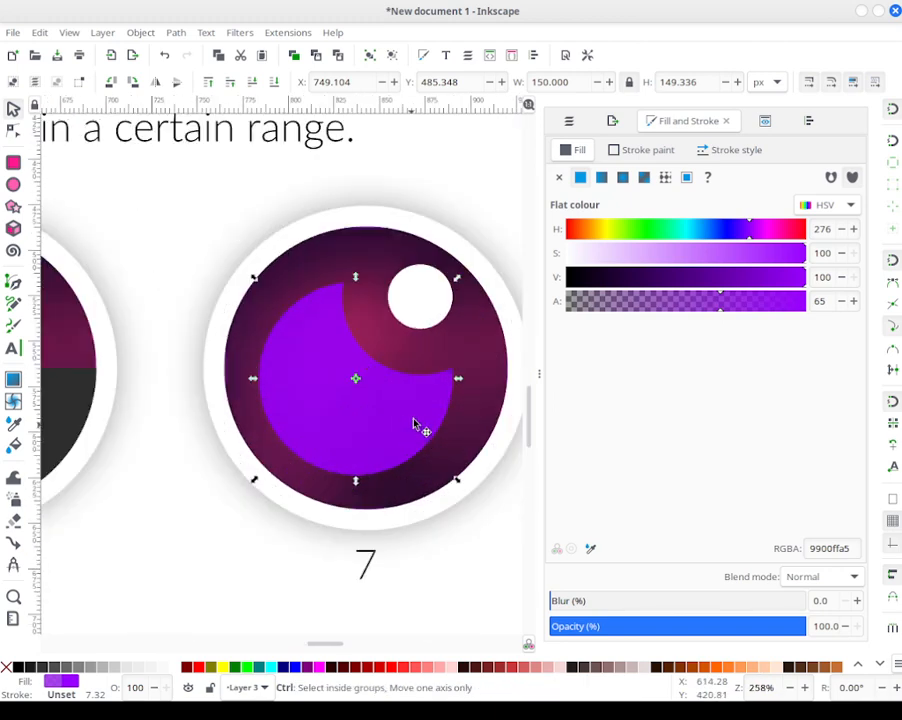
{"action": "left_click_drag", "start_coordinate": [474, 220], "coordinate": [434, 258]}
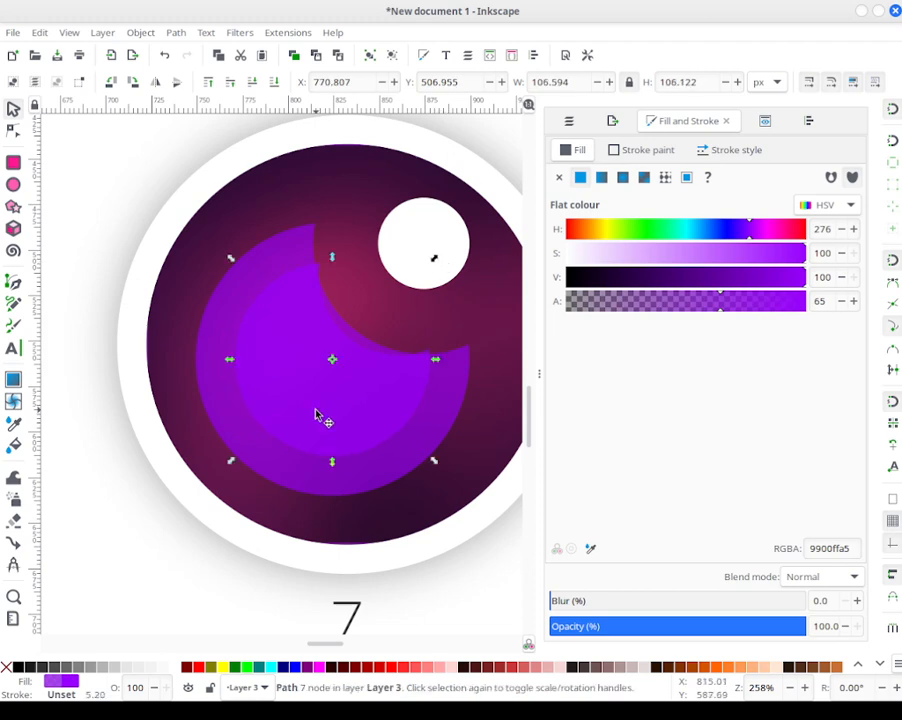
{"action": "left_click_drag", "start_coordinate": [360, 373], "coordinate": [342, 399]}
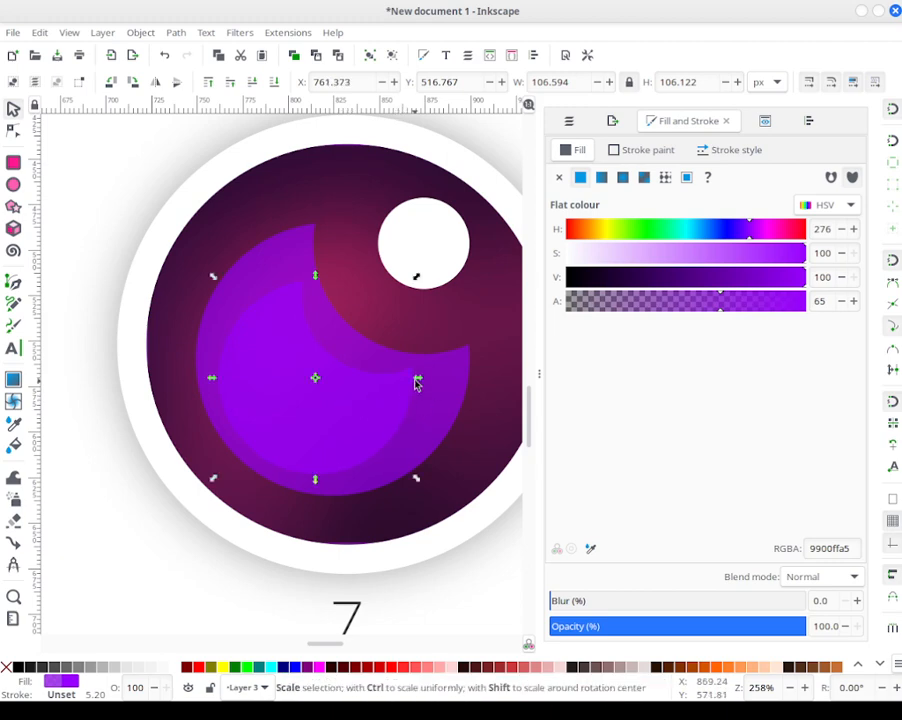
{"action": "left_click_drag", "start_coordinate": [422, 381], "coordinate": [446, 380]}
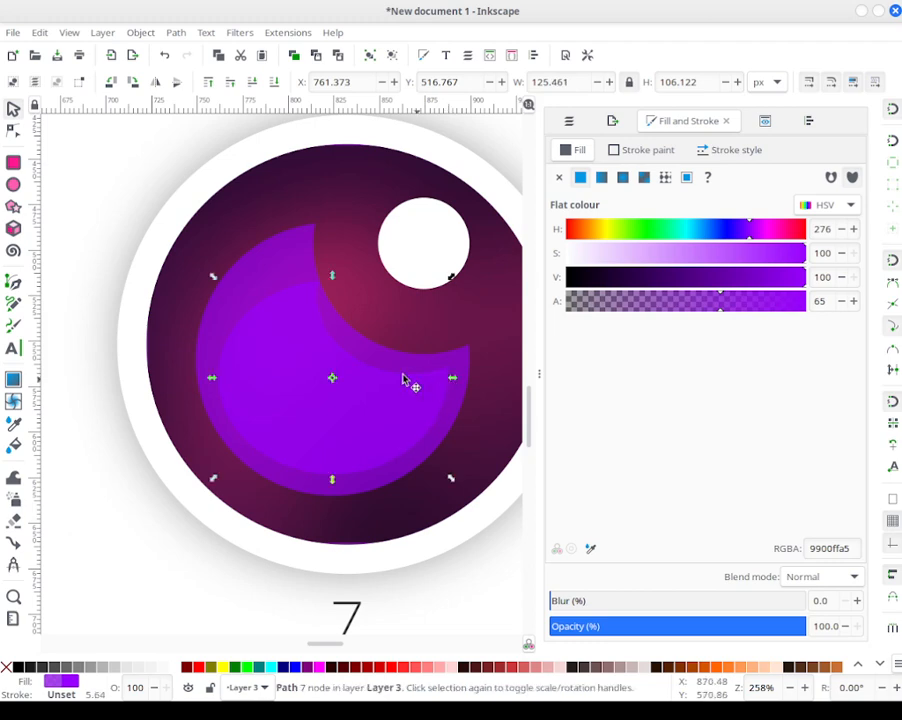
{"action": "mouse_move", "coordinate": [333, 278]}
{"action": "left_mouse_down"}
{"action": "mouse_move", "coordinate": [332, 252]}
{"action": "mouse_move", "coordinate": [332, 262]}
{"action": "left_mouse_up"}
{"action": "mouse_move", "coordinate": [352, 364]}
{"action": "left_mouse_down"}
{"action": "mouse_move", "coordinate": [324, 358]}
{"action": "mouse_move", "coordinate": [347, 371]}
{"action": "left_mouse_up"}
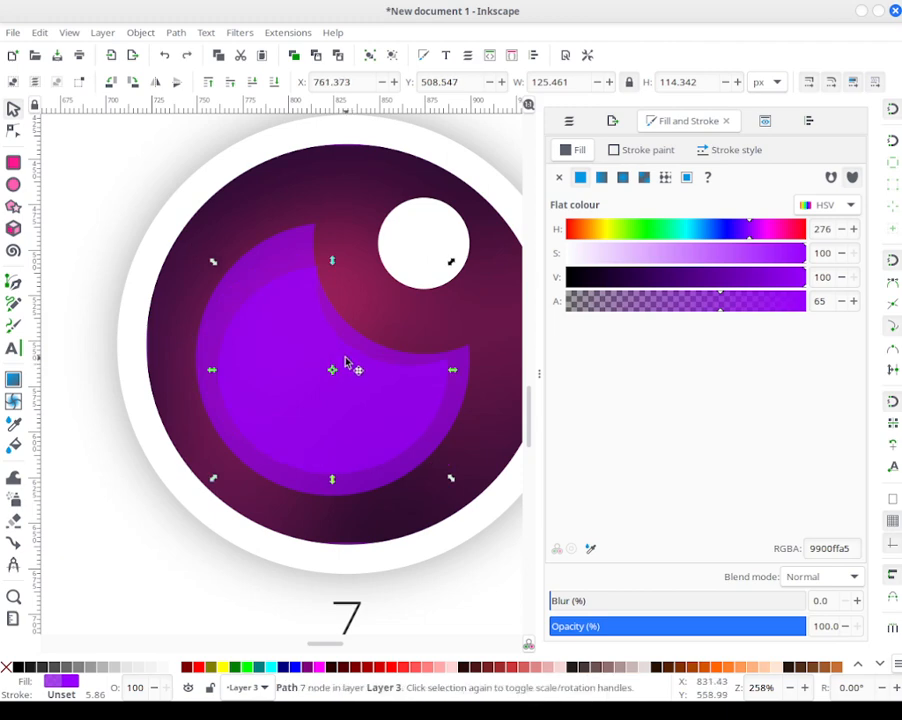
{"action": "key", "text": "Delete"}
{"action": "left_click", "coordinate": [346, 362]}
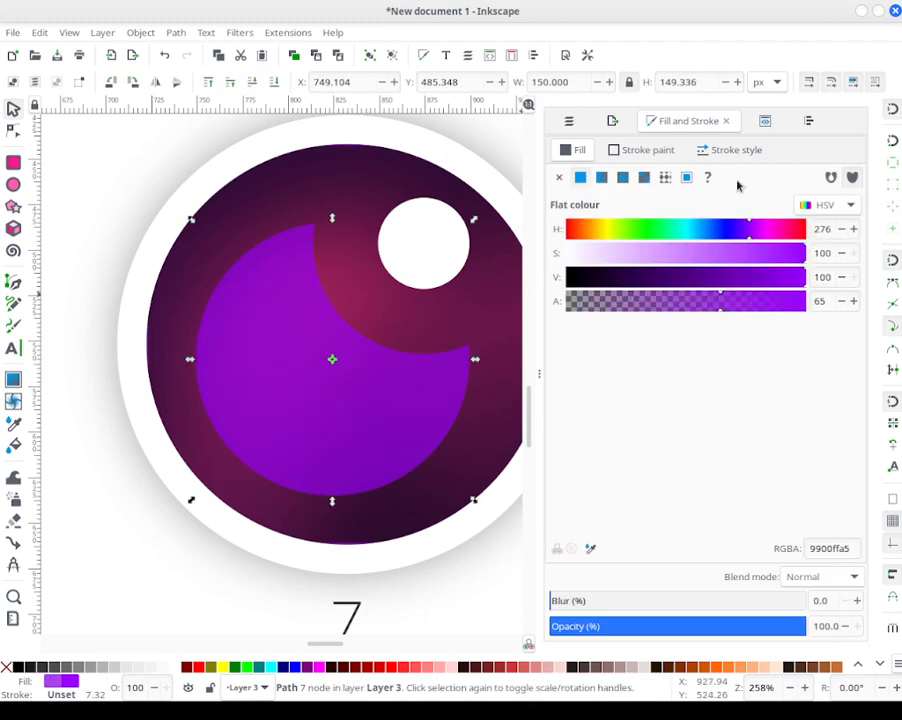
Step: Give the purple crescent a flat white stroke and remove its fill
{"action": "left_click", "coordinate": [658, 151]}
{"action": "left_click", "coordinate": [581, 179]}
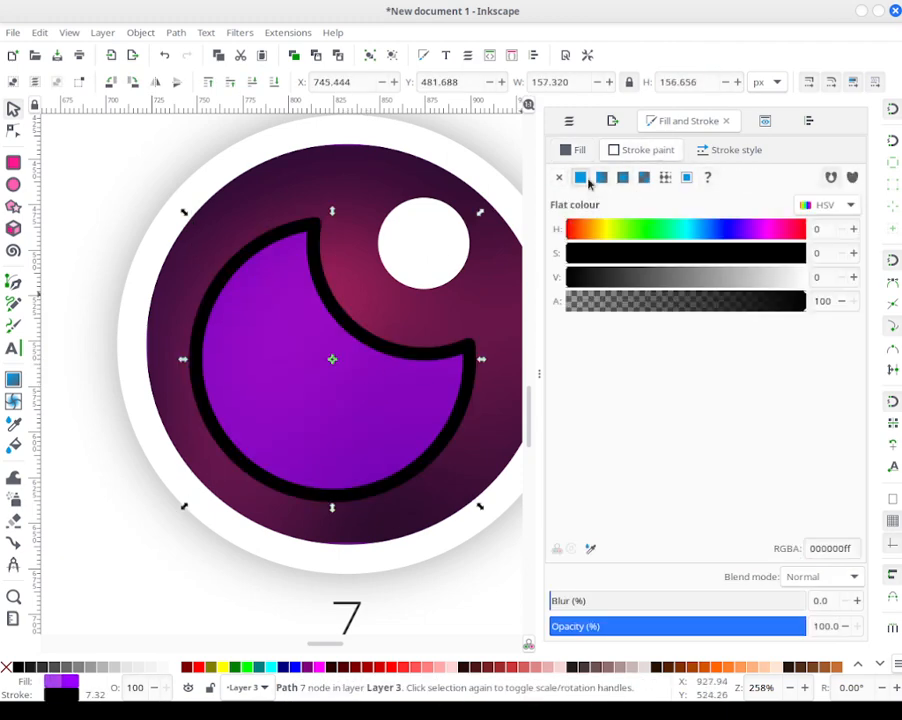
{"action": "left_click", "coordinate": [586, 151]}
{"action": "left_click", "coordinate": [559, 177]}
{"action": "left_click", "coordinate": [630, 149]}
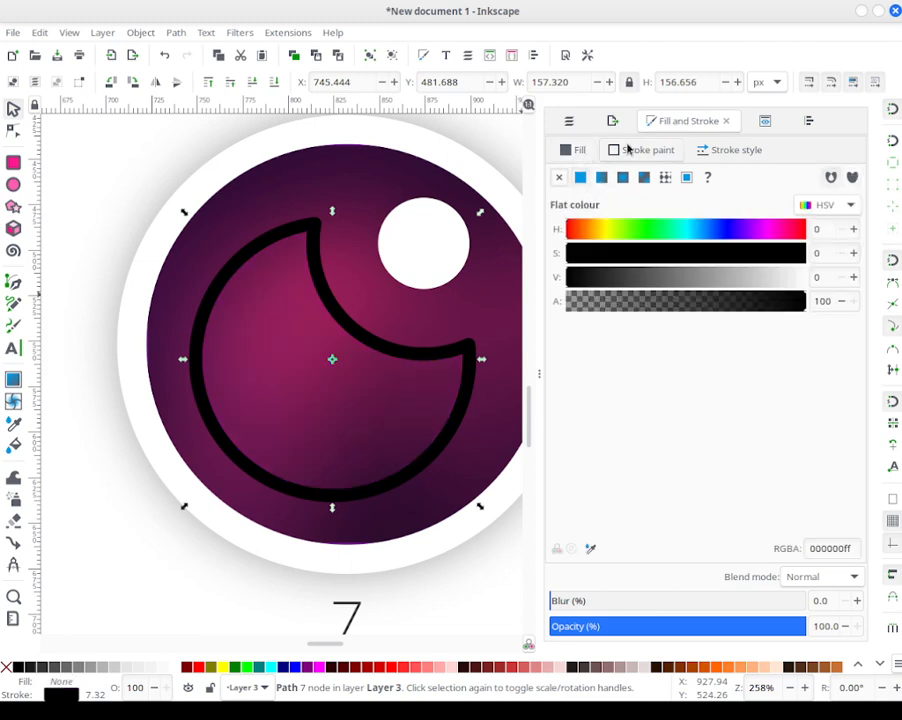
{"action": "left_click_drag", "start_coordinate": [669, 279], "coordinate": [897, 273]}
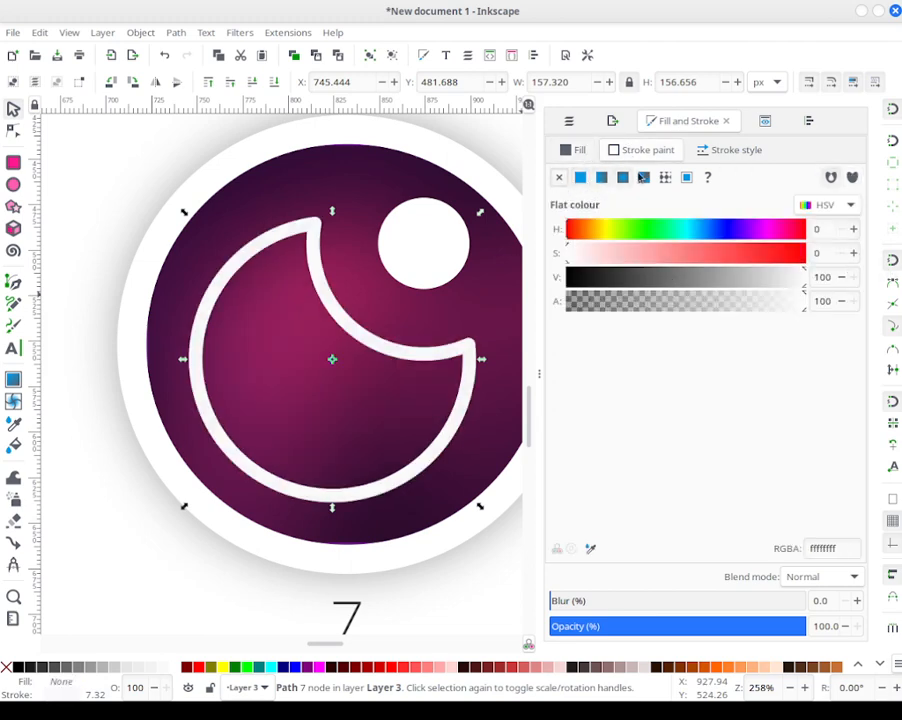
Step: Try widening the crescent's stroke to about 12 px
{"action": "left_click", "coordinate": [722, 151]}
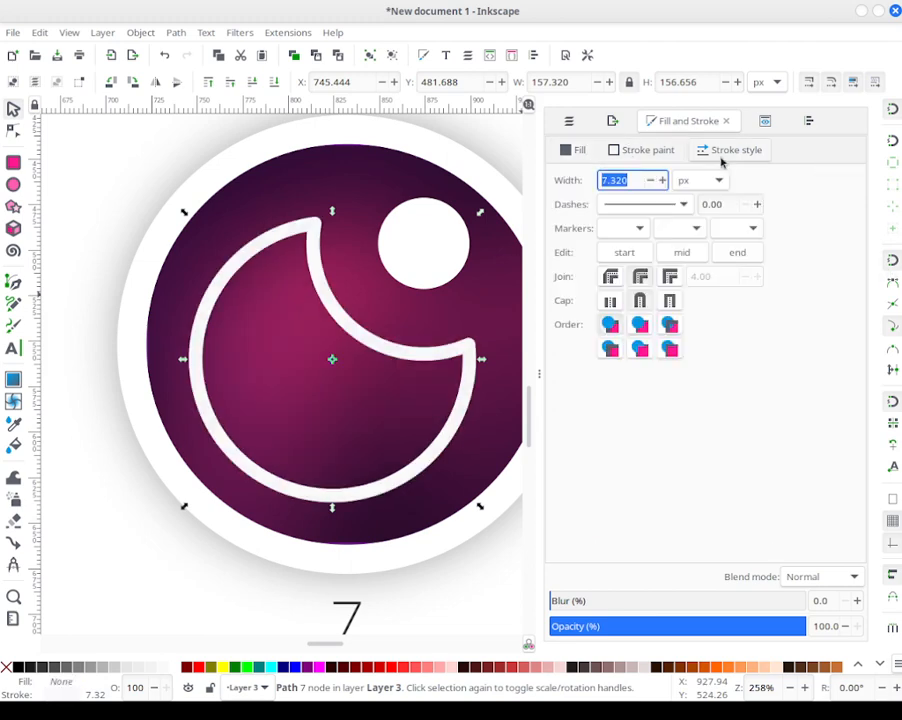
{"action": "left_click", "coordinate": [661, 180]}
{"action": "left_click", "coordinate": [661, 180]}
{"action": "left_click", "coordinate": [661, 180]}
{"action": "left_click_drag", "start_coordinate": [661, 181], "coordinate": [661, 181]}
{"action": "left_click", "coordinate": [661, 181]}
{"action": "left_click", "coordinate": [661, 181]}
{"action": "left_click", "coordinate": [661, 181]}
{"action": "left_click", "coordinate": [661, 181]}
{"action": "left_click", "coordinate": [661, 181]}
{"action": "left_click", "coordinate": [661, 181]}
{"action": "left_click", "coordinate": [661, 181]}
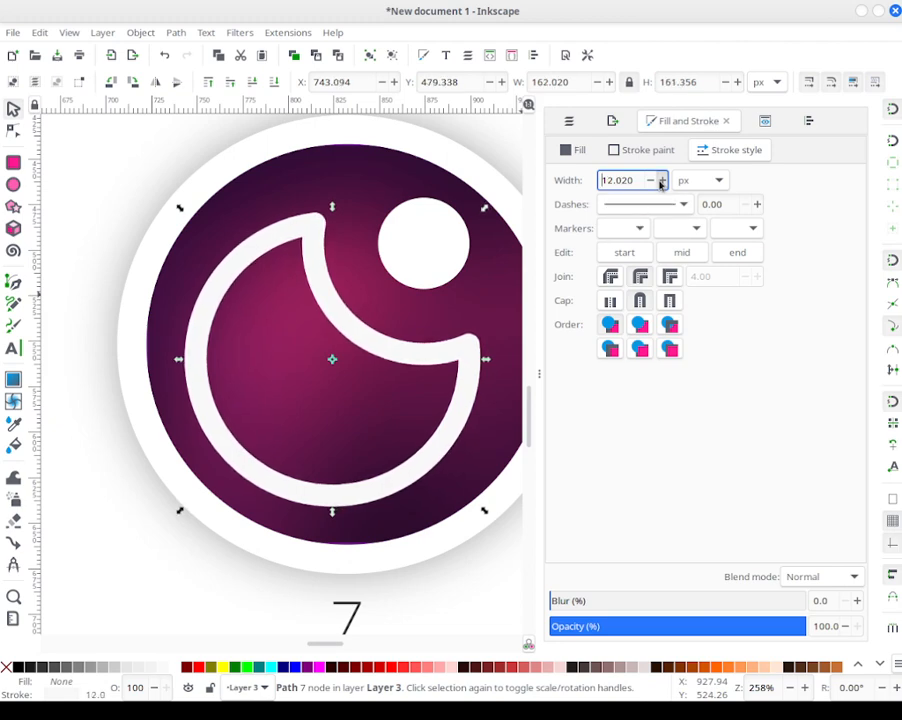
{"action": "left_click", "coordinate": [661, 181]}
{"action": "left_click", "coordinate": [661, 181]}
{"action": "left_click", "coordinate": [661, 181]}
{"action": "left_click", "coordinate": [651, 181]}
{"action": "left_click", "coordinate": [651, 181]}
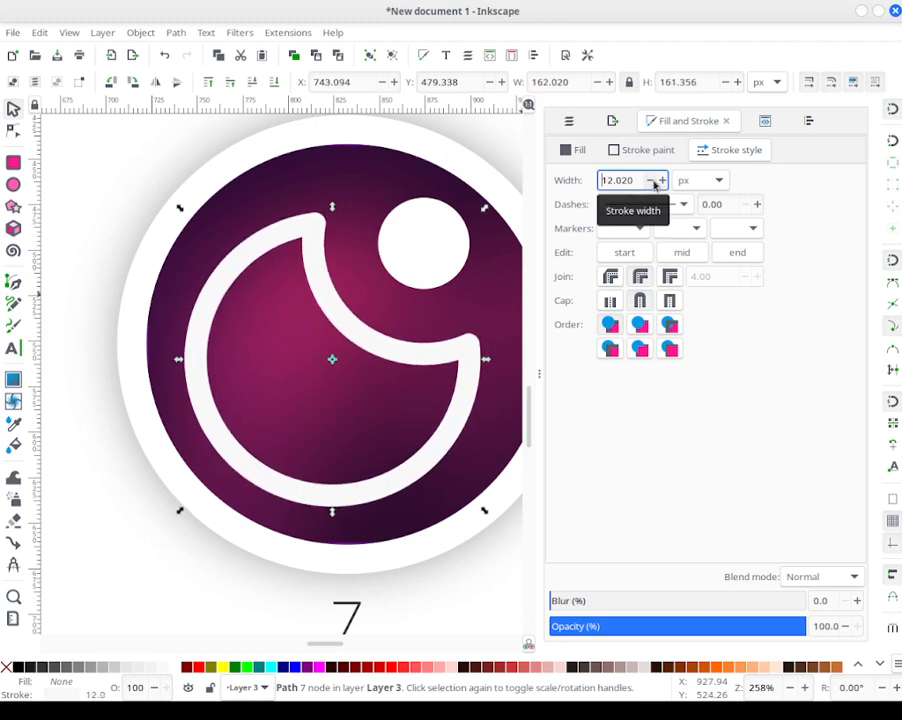
Step: Set the crescent's stroke width back to 7.32 px
{"action": "left_click_drag", "start_coordinate": [607, 181], "coordinate": [600, 181]}
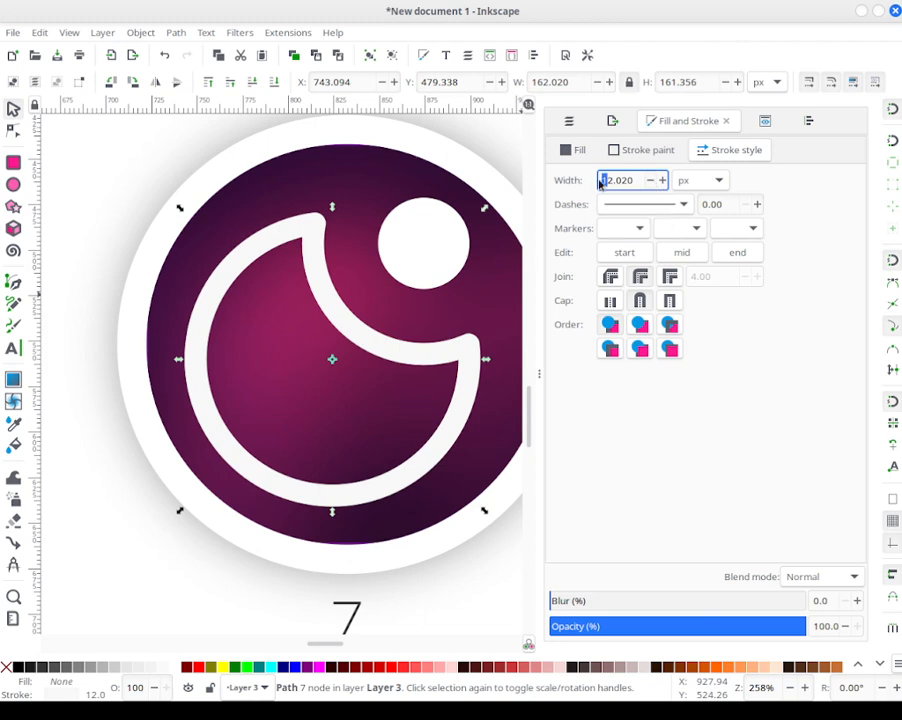
{"action": "left_click_drag", "start_coordinate": [650, 181], "coordinate": [650, 184]}
{"action": "left_click", "coordinate": [662, 183]}
{"action": "left_click", "coordinate": [662, 183]}
{"action": "left_click", "coordinate": [662, 183]}
{"action": "left_click", "coordinate": [662, 183]}
{"action": "left_click", "coordinate": [662, 183]}
{"action": "left_click", "coordinate": [662, 183]}
{"action": "left_click", "coordinate": [662, 183]}
{"action": "left_click", "coordinate": [662, 184]}
{"action": "left_click_drag", "start_coordinate": [662, 184], "coordinate": [662, 185]}
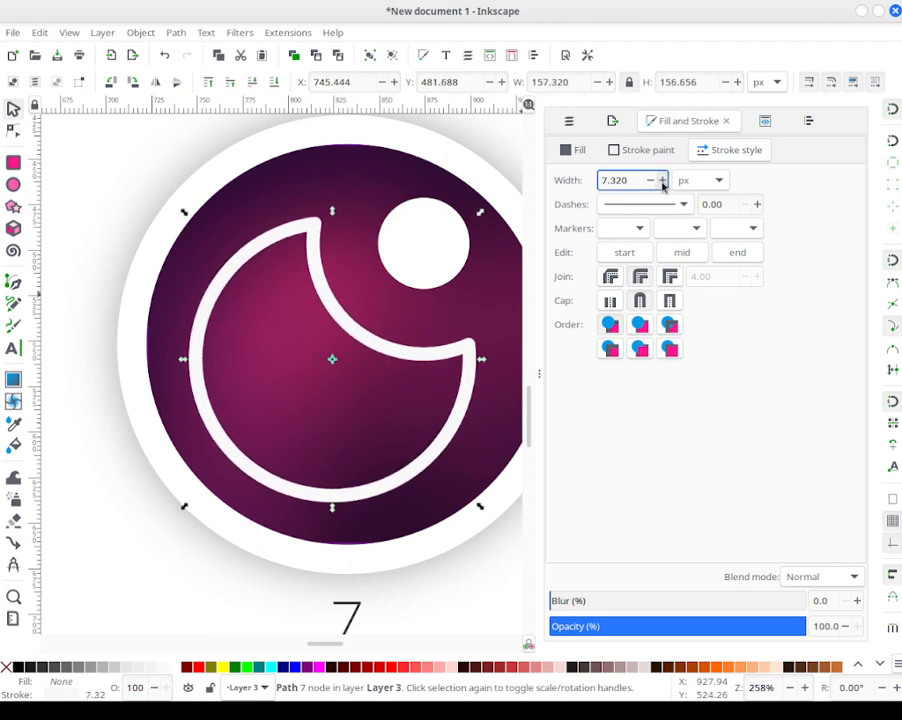
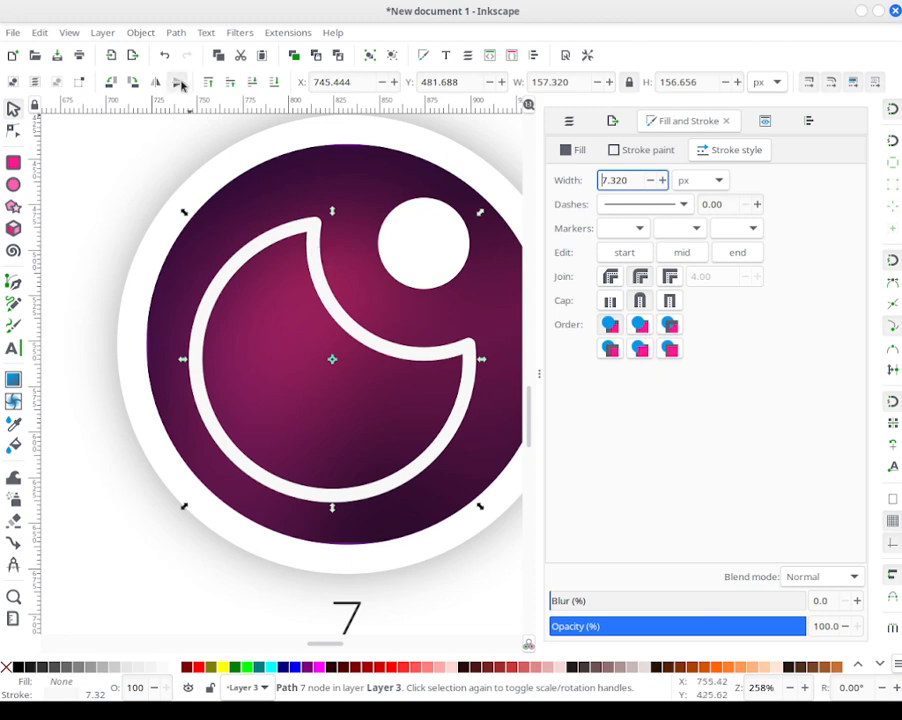
Step: Convert the crescent's outline with Stroke to Path, check its nodes and deselect it
{"action": "left_click", "coordinate": [171, 33]}
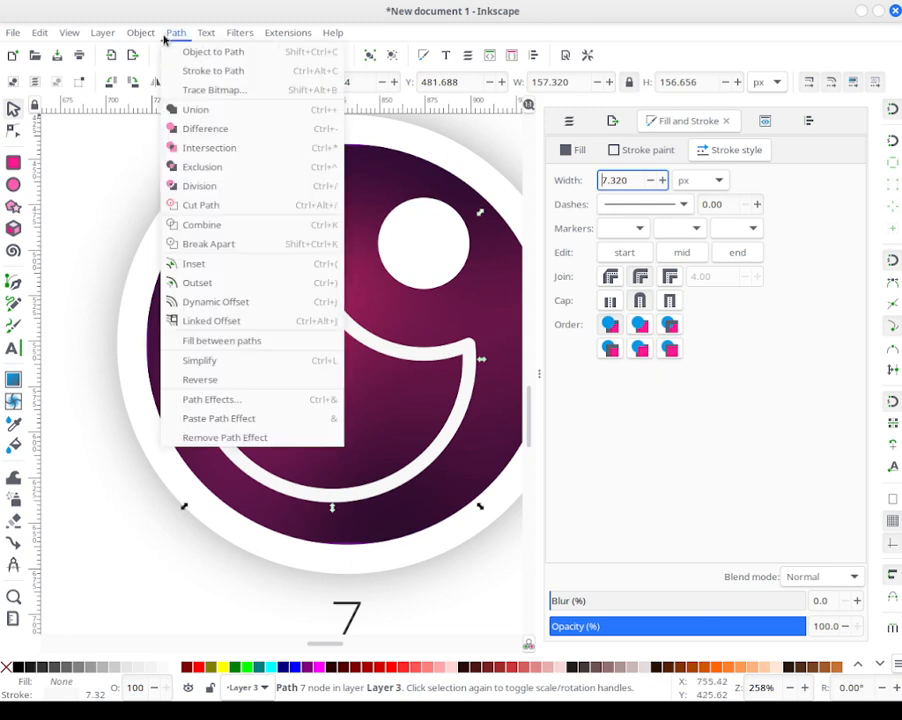
{"action": "left_click", "coordinate": [200, 70]}
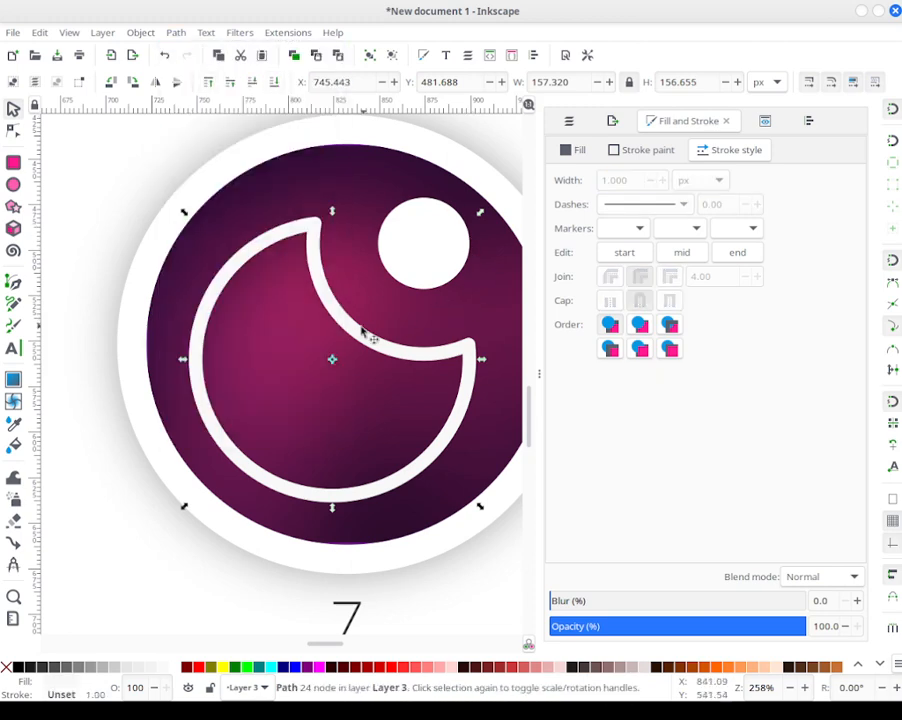
{"action": "key", "text": "n"}
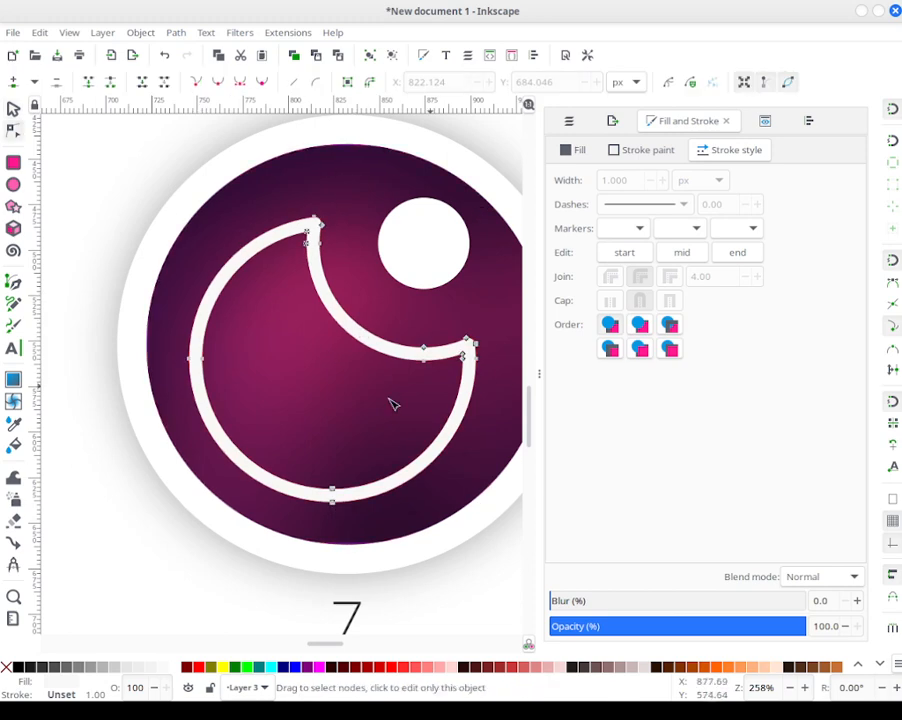
{"action": "key", "text": "s"}
{"action": "key", "text": "Escape"}
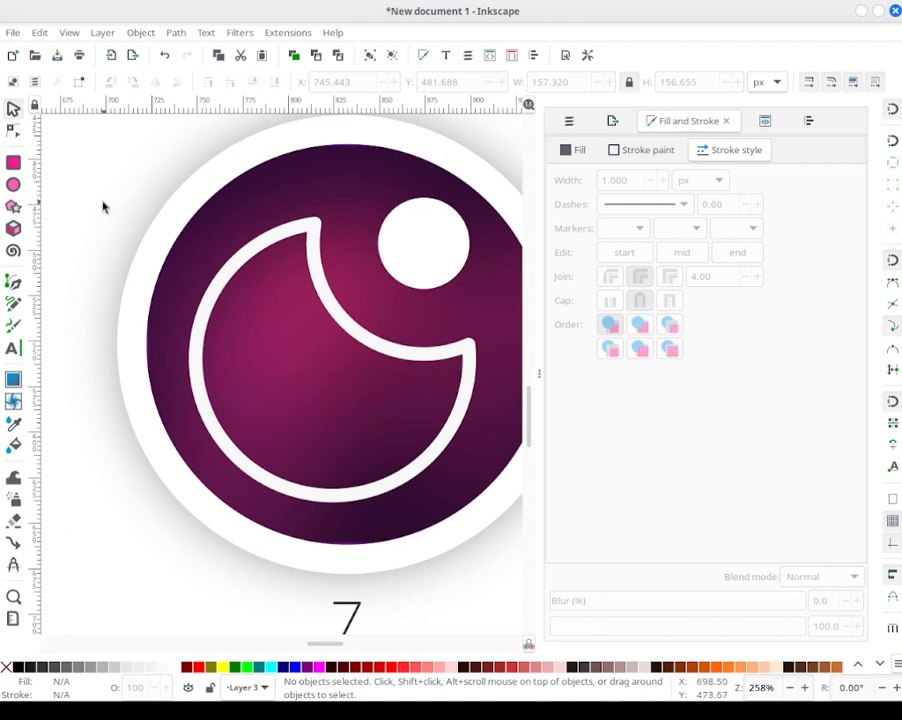
Step: Duplicate the small white sun circle and enlarge the duplicate around its centre to about 85 px
{"action": "left_click", "coordinate": [421, 226]}
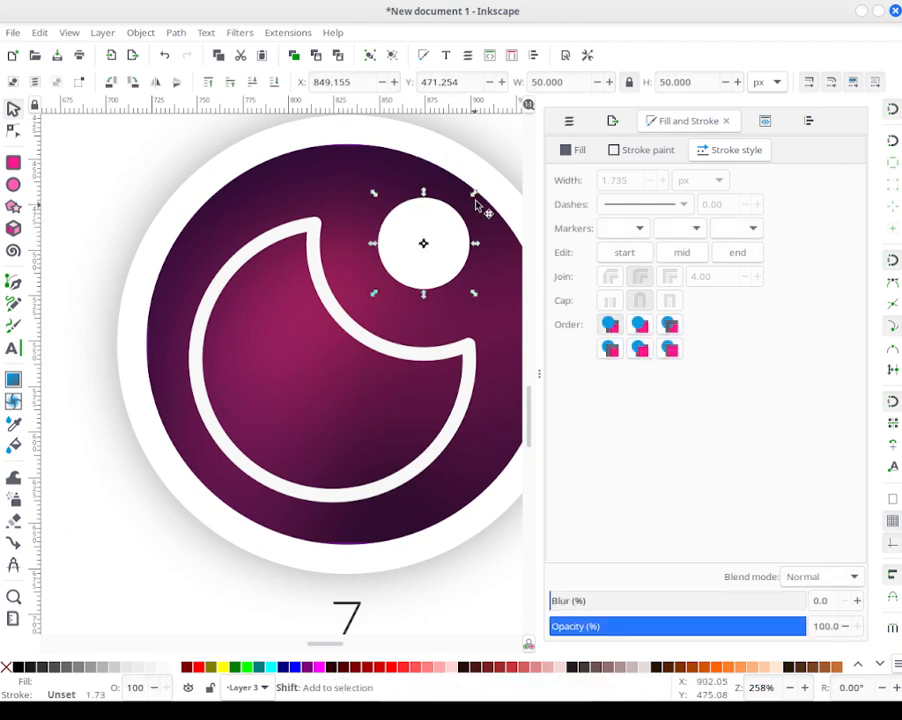
{"action": "left_click_drag", "start_coordinate": [476, 197], "coordinate": [529, 149]}
{"action": "left_click", "coordinate": [355, 220]}
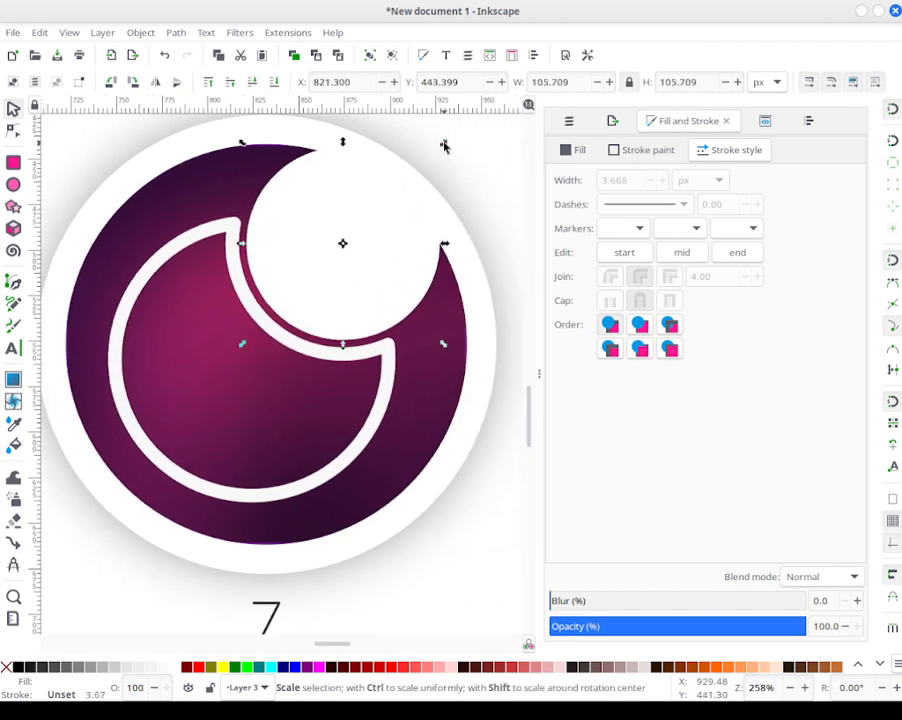
{"action": "left_click", "coordinate": [423, 174]}
{"action": "left_click", "coordinate": [335, 250]}
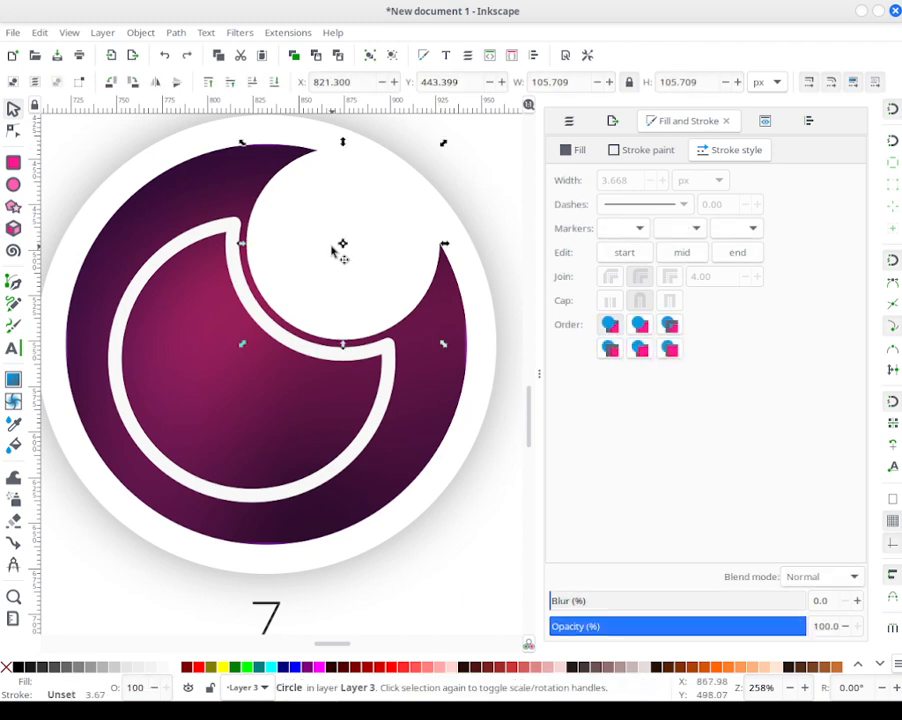
{"action": "mouse_move", "coordinate": [443, 145]}
{"action": "left_mouse_down"}
{"action": "mouse_move", "coordinate": [411, 177]}
{"action": "mouse_move", "coordinate": [438, 164]}
{"action": "left_mouse_up"}
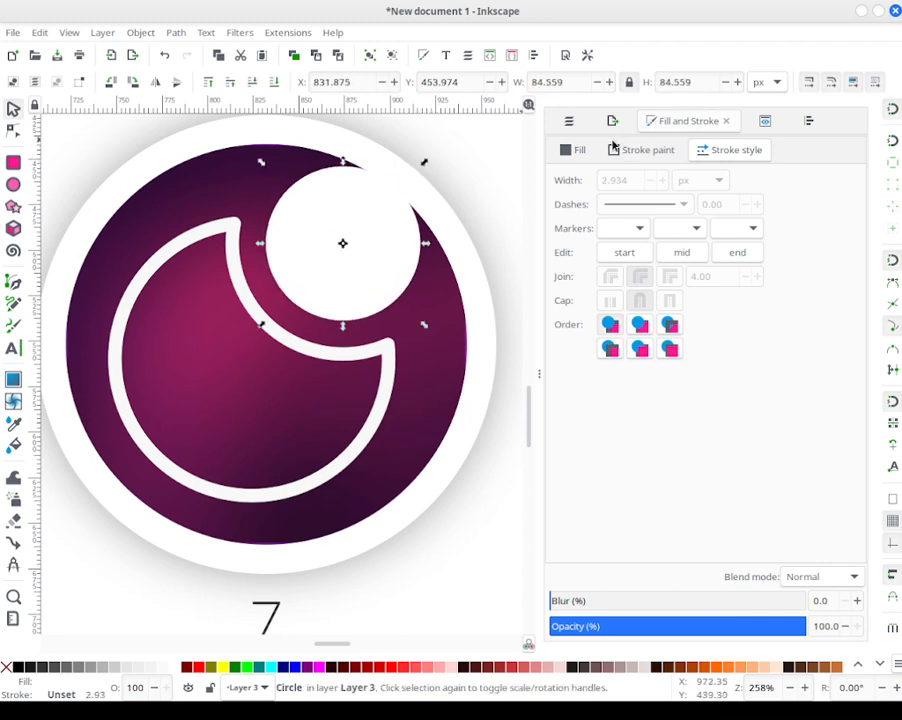
Step: Turn the enlarged circle into a ring with no fill and an f8f8f8 stroke 7.32/2 px wide
{"action": "left_click", "coordinate": [578, 150]}
{"action": "left_click", "coordinate": [562, 178]}
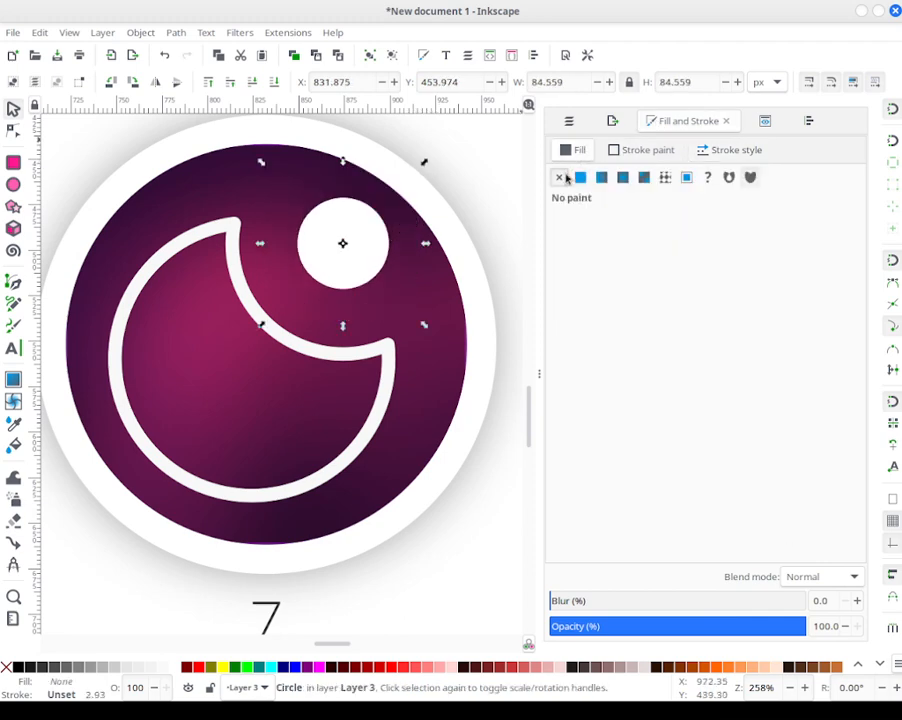
{"action": "left_click", "coordinate": [608, 151]}
{"action": "left_click", "coordinate": [580, 177]}
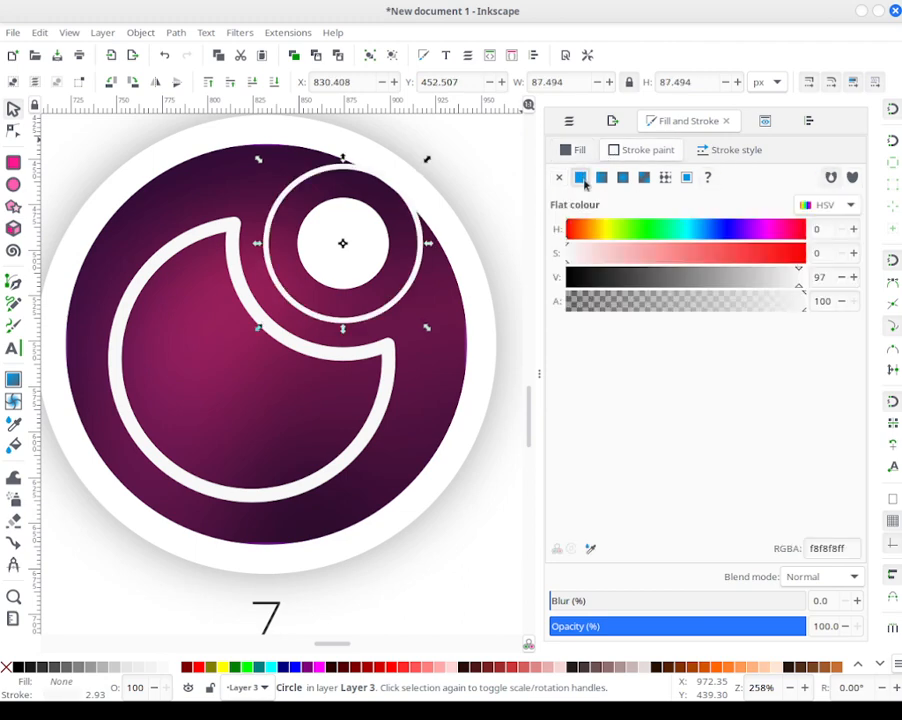
{"action": "left_click", "coordinate": [737, 151]}
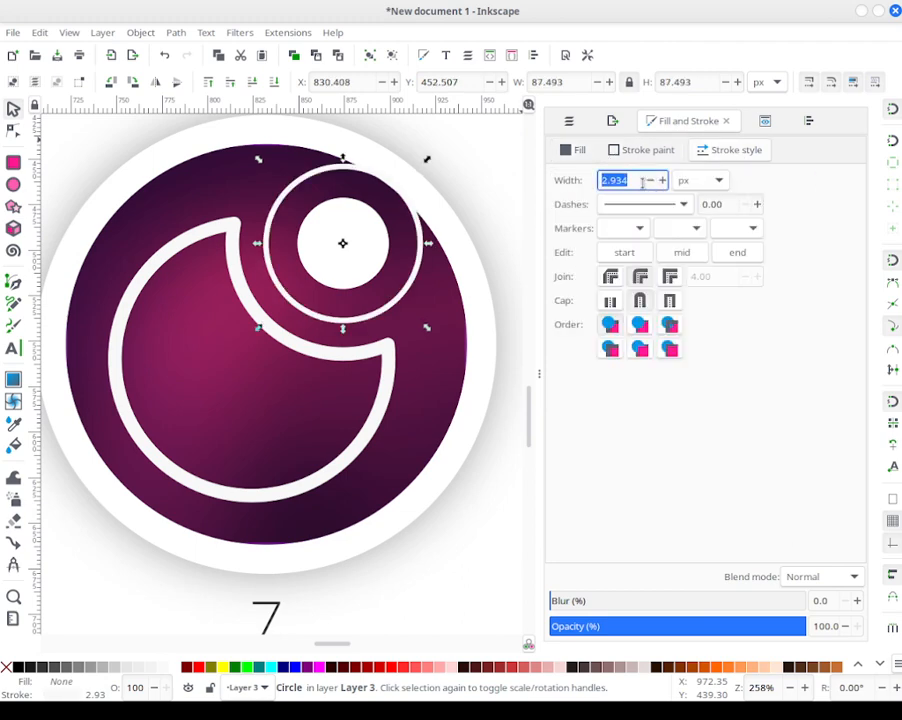
{"action": "type", "text": "7.32/2"}
{"action": "key", "text": "Return"}
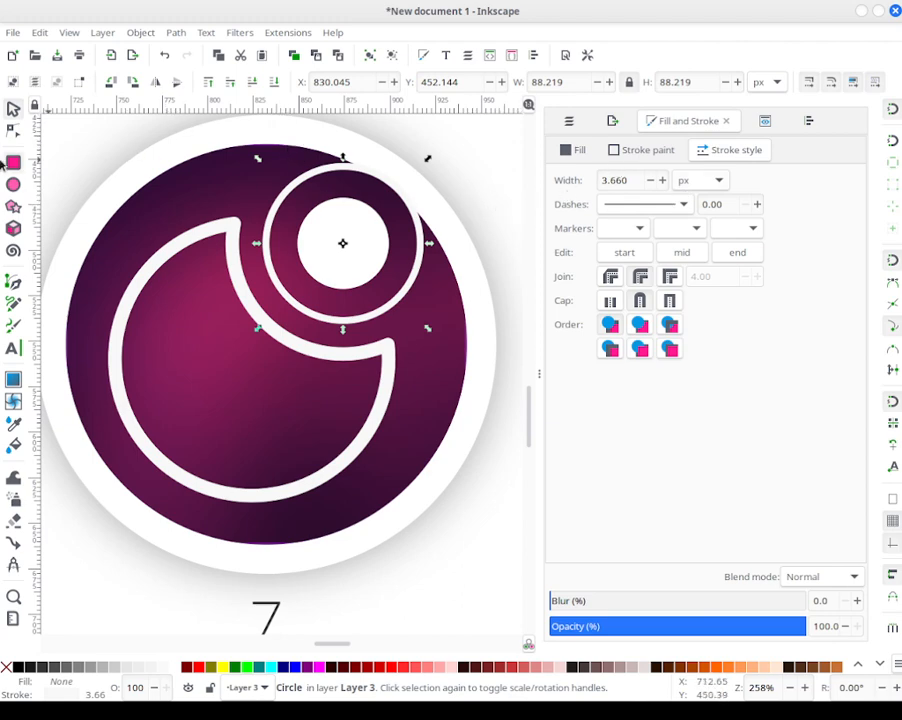
Step: Duplicate the ring around the sun and give the duplicate a dark grey 434343 fill and a 666666 stroke
{"action": "left_click", "coordinate": [13, 187]}
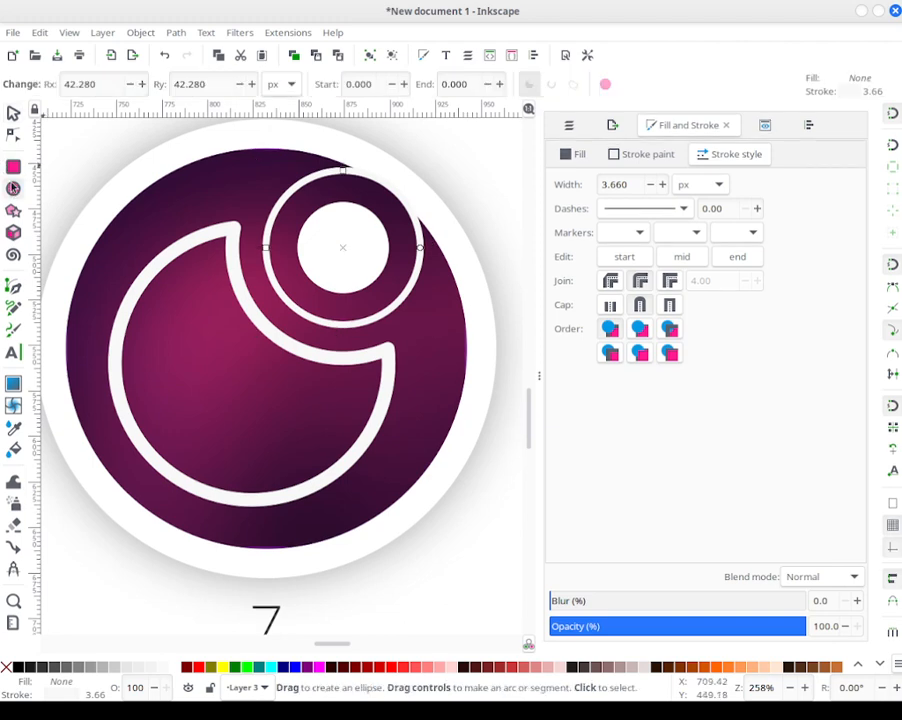
{"action": "key", "text": "s"}
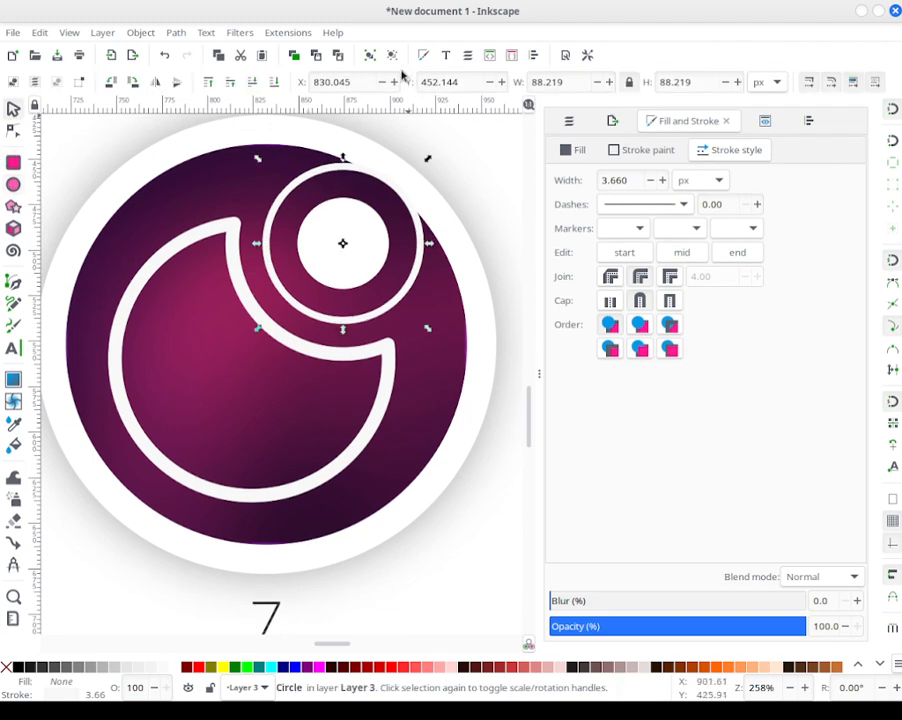
{"action": "key", "text": "e"}
{"action": "double_click", "coordinate": [361, 84]}
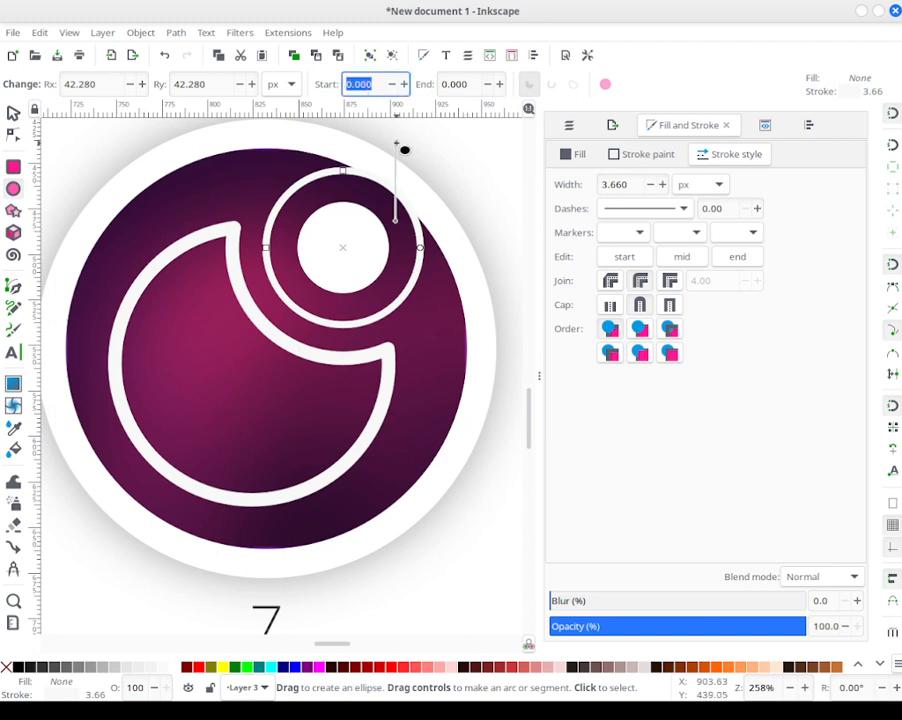
{"action": "left_click", "coordinate": [572, 156]}
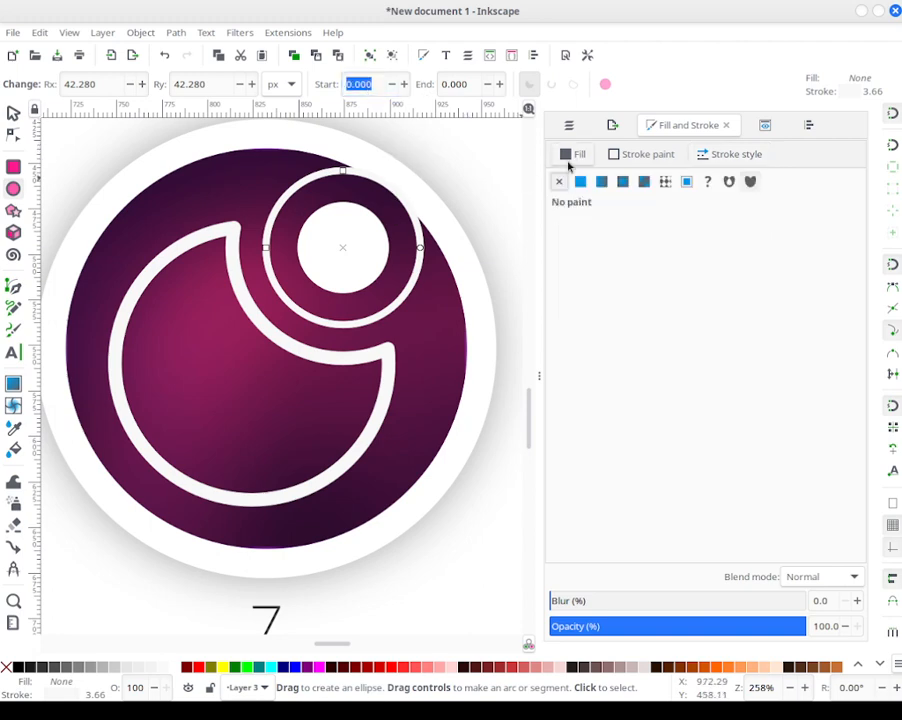
{"action": "left_click", "coordinate": [579, 182]}
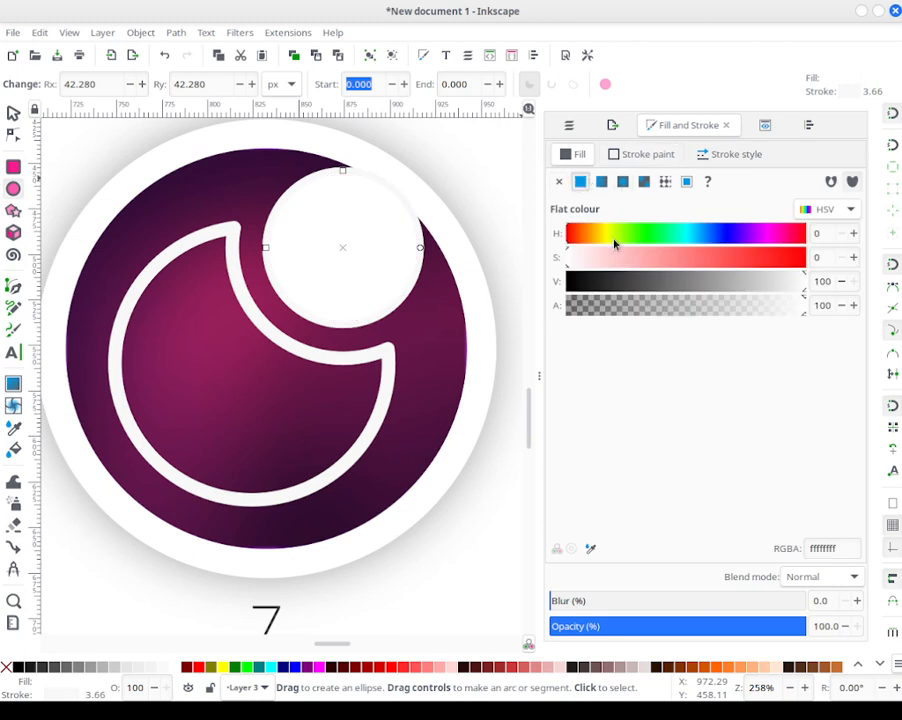
{"action": "left_click", "coordinate": [629, 284]}
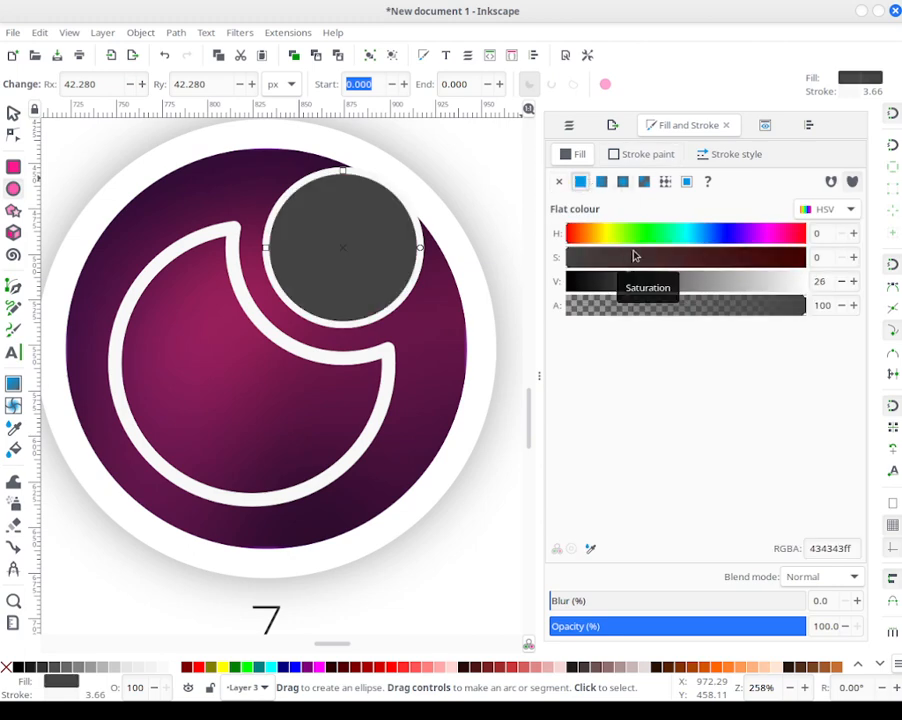
{"action": "left_click", "coordinate": [632, 156]}
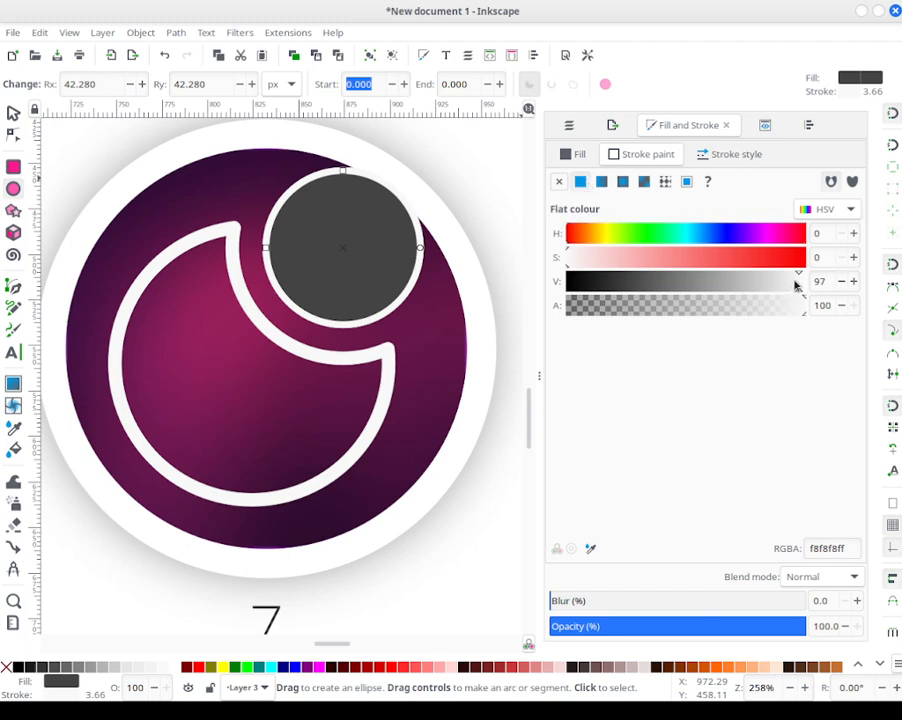
{"action": "scroll", "coordinate": [830, 281], "scroll_direction": "up", "scroll_amount": 3}
{"action": "left_click", "coordinate": [662, 284]}
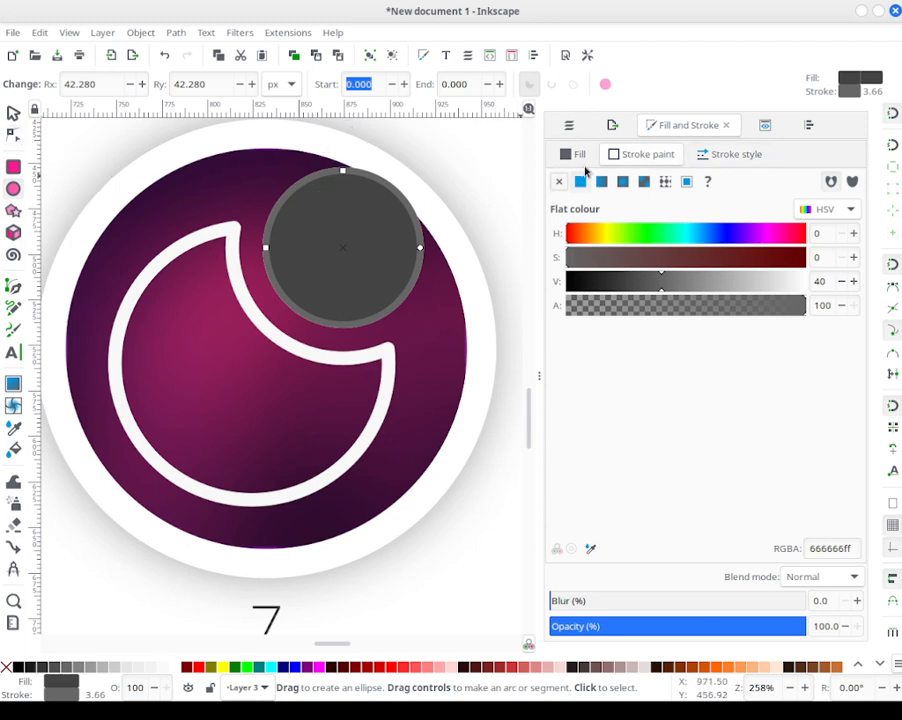
Step: Cut the grey circle to its upper half by setting its arc start angle to 180 degrees
{"action": "double_click", "coordinate": [382, 82]}
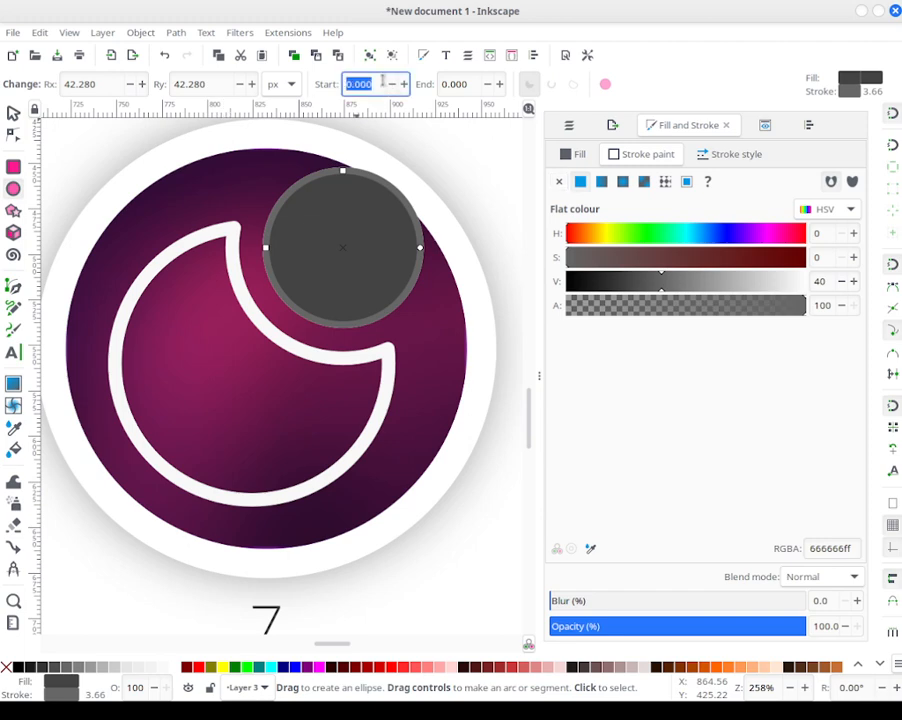
{"action": "type", "text": "2"}
{"action": "key", "text": "Return"}
{"action": "key", "text": "3"}
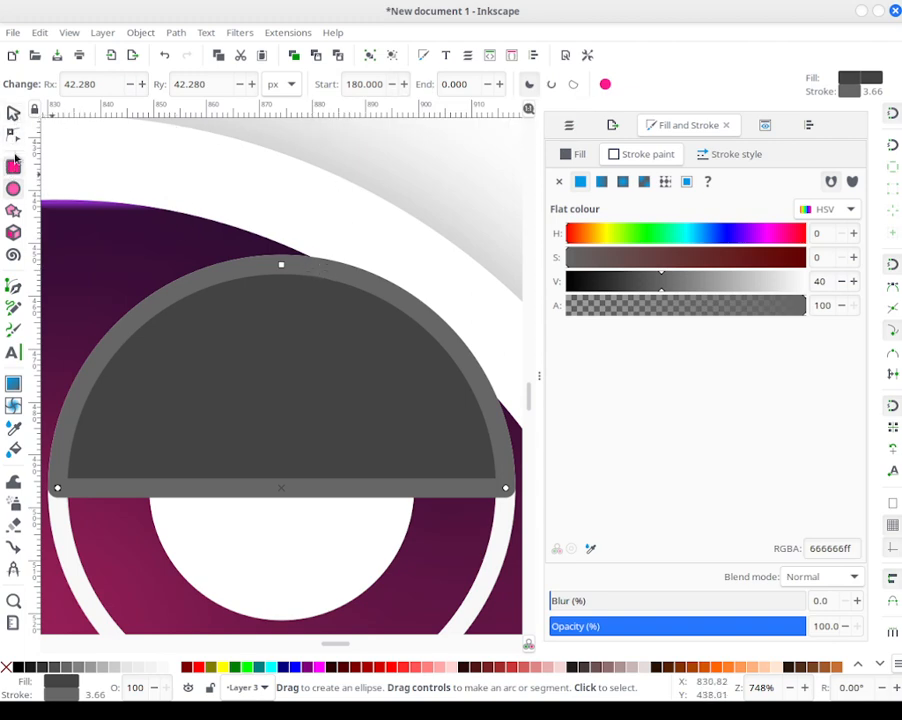
Step: Select the grey half circle and set its stroke join to bevel
{"action": "left_click", "coordinate": [13, 111]}
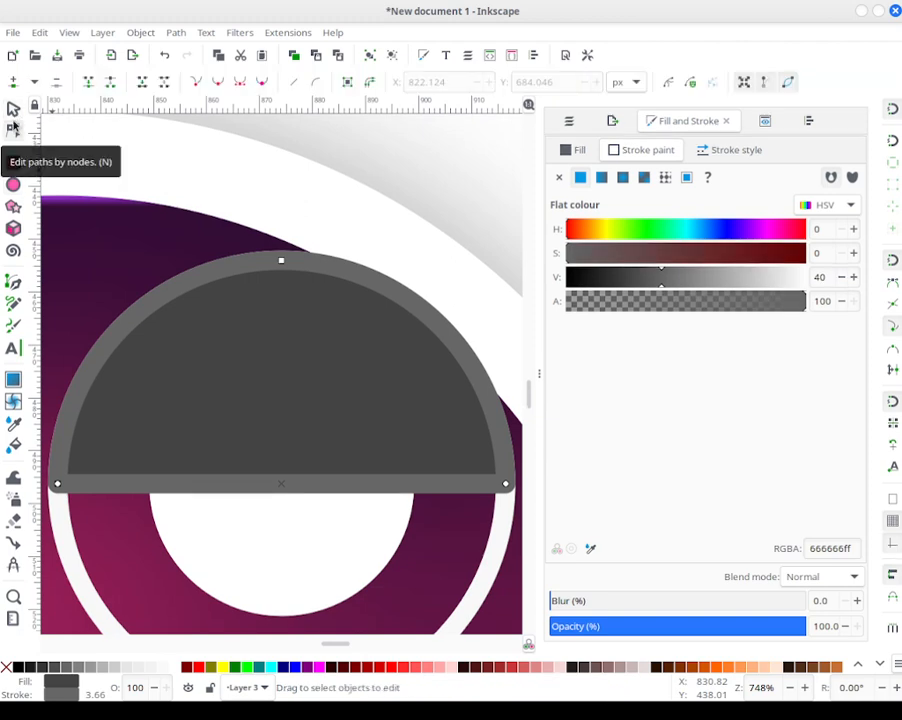
{"action": "left_click", "coordinate": [450, 317]}
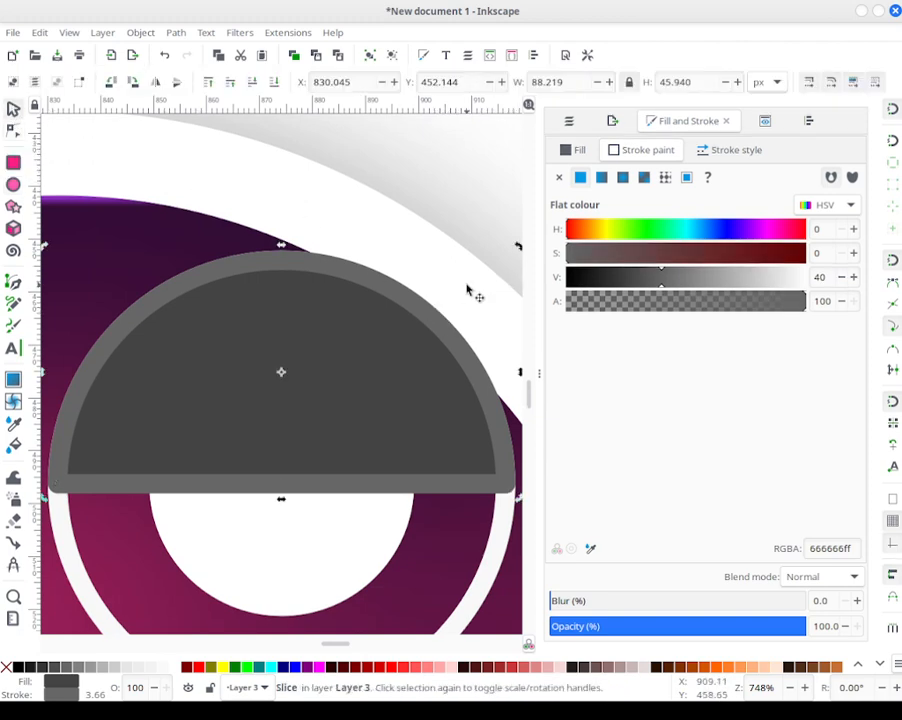
{"action": "scroll", "coordinate": [477, 302], "scroll_direction": "down", "scroll_amount": 1}
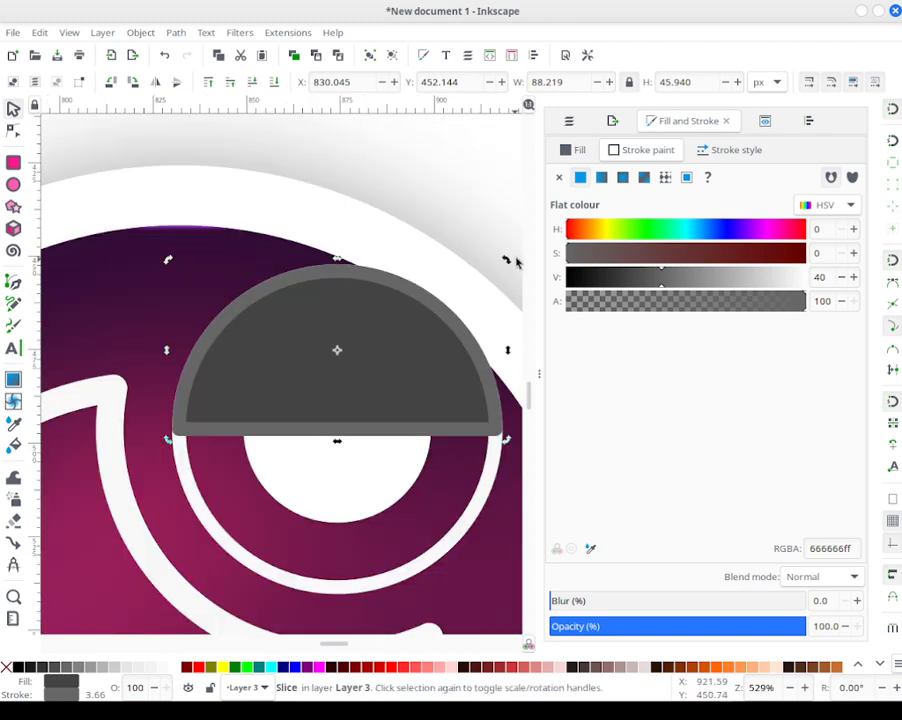
{"action": "left_click", "coordinate": [720, 154]}
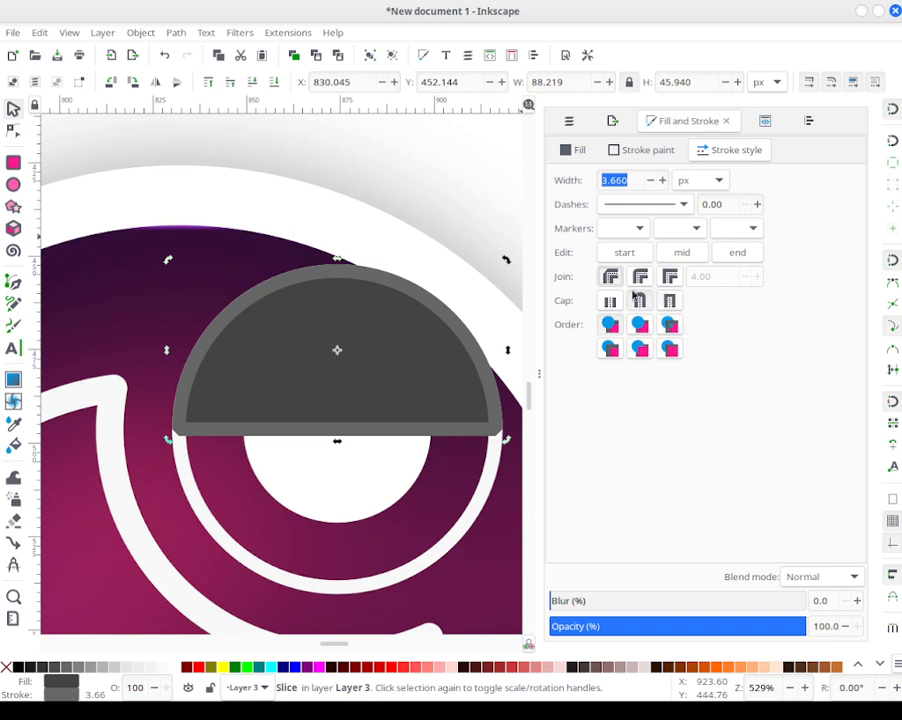
Step: Set the grey half circle's stroke join to mitre and rotate it clockwise to cover the ring's upper-right half
{"action": "left_click", "coordinate": [670, 276]}
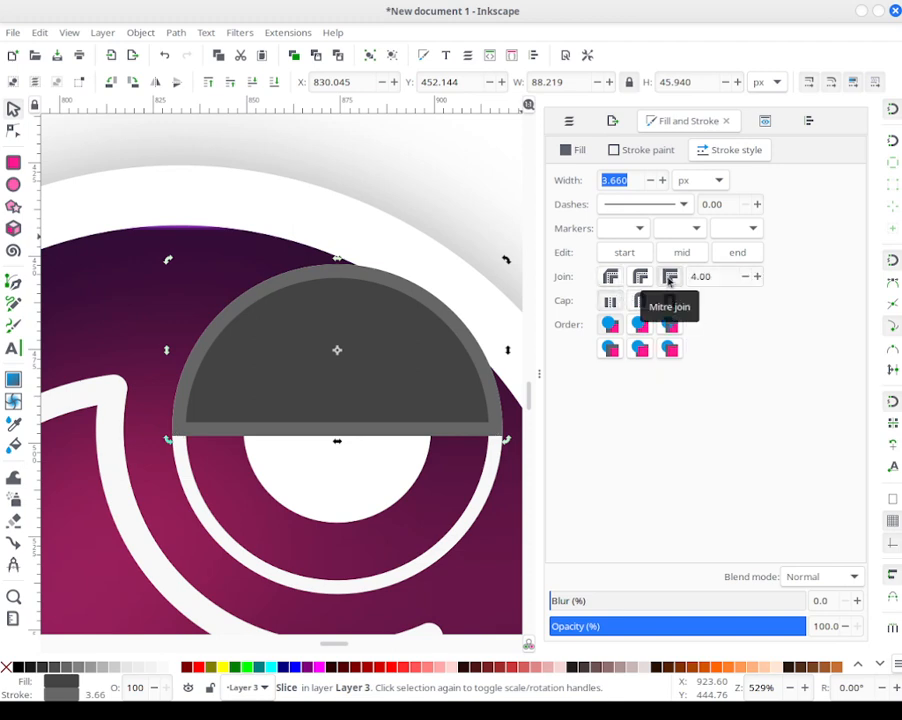
{"action": "left_click_drag", "start_coordinate": [524, 270], "coordinate": [516, 354]}
{"action": "key", "text": "ctrl+z"}
{"action": "left_click_drag", "start_coordinate": [505, 259], "coordinate": [507, 315]}
{"action": "key", "text": "ctrl+z"}
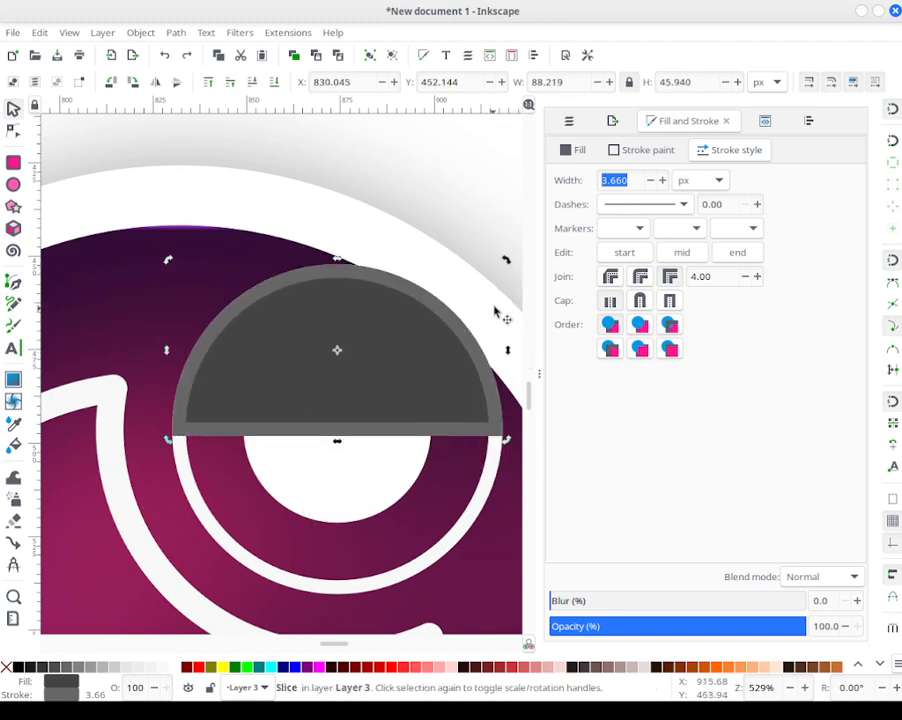
{"action": "left_click_drag", "start_coordinate": [506, 260], "coordinate": [472, 408]}
{"action": "left_click_drag", "start_coordinate": [336, 293], "coordinate": [376, 332]}
{"action": "key", "text": "Escape"}
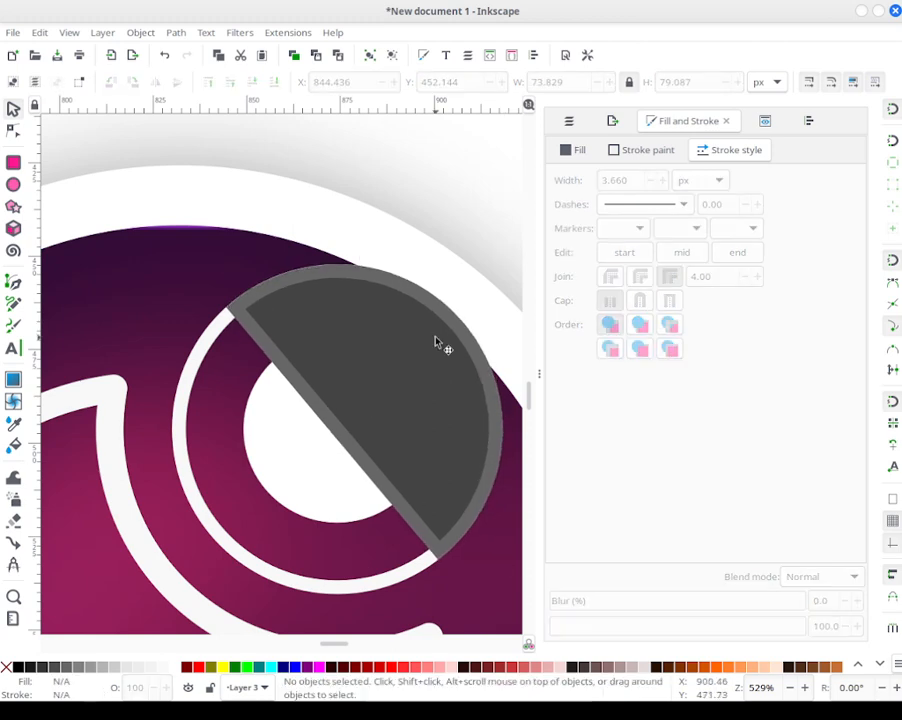
Step: Try to subtract the rotated grey half circle from the ring with a Difference operation
{"action": "left_click", "coordinate": [372, 355]}
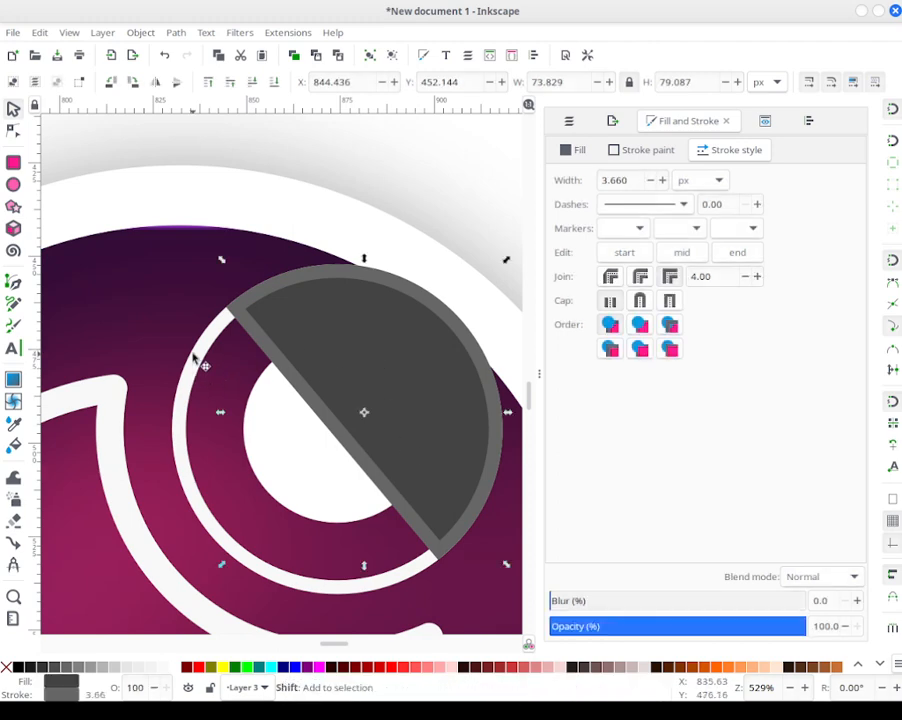
{"action": "left_click", "coordinate": [198, 361], "text": "shift"}
{"action": "left_click", "coordinate": [176, 32]}
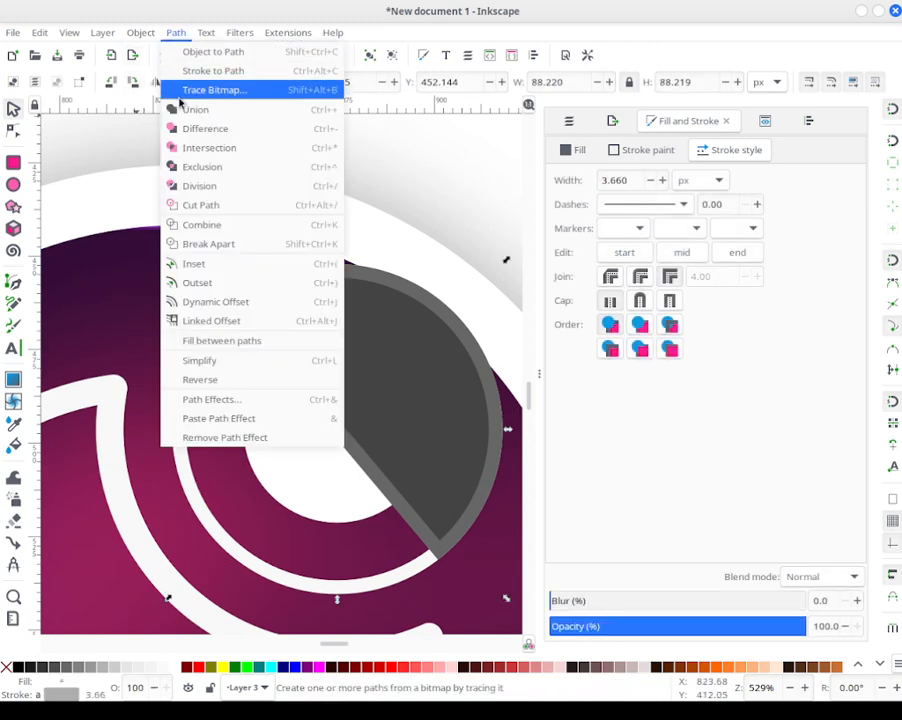
{"action": "left_click", "coordinate": [206, 130]}
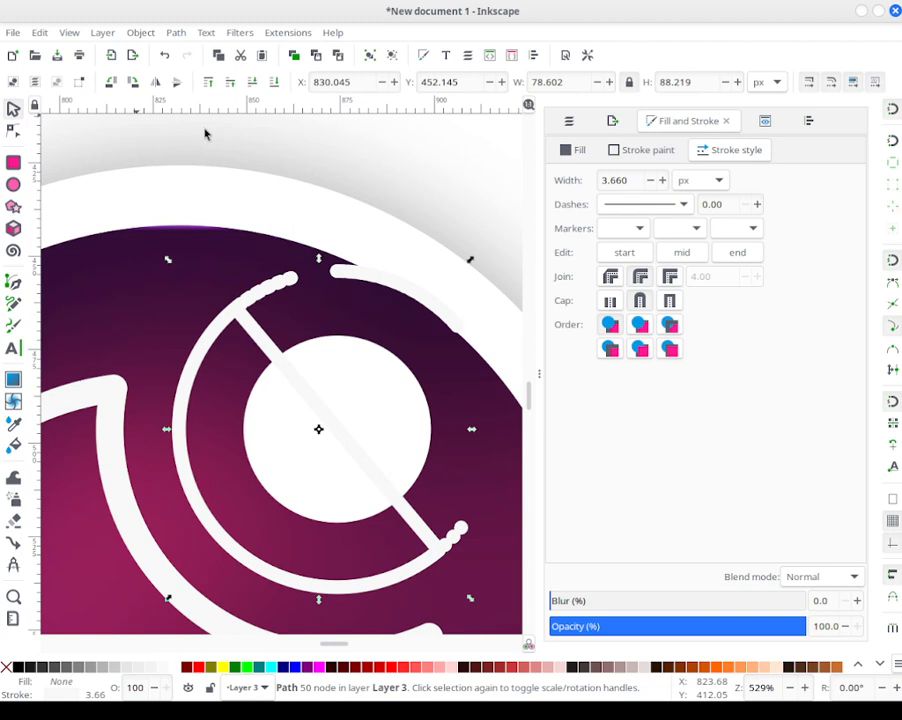
{"action": "key", "text": "ctrl+s"}
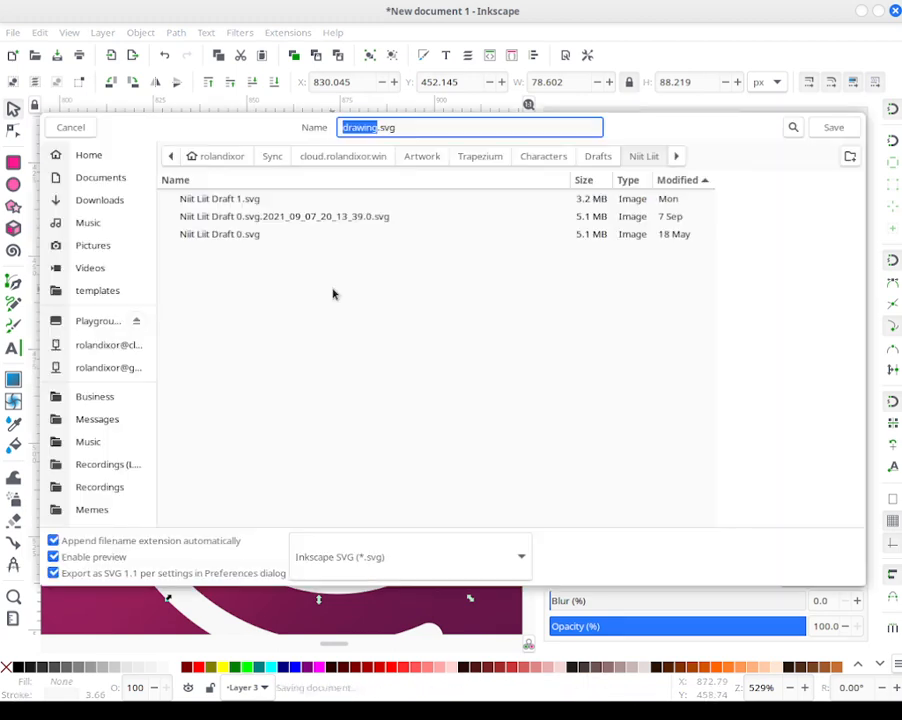
{"action": "left_click", "coordinate": [70, 127]}
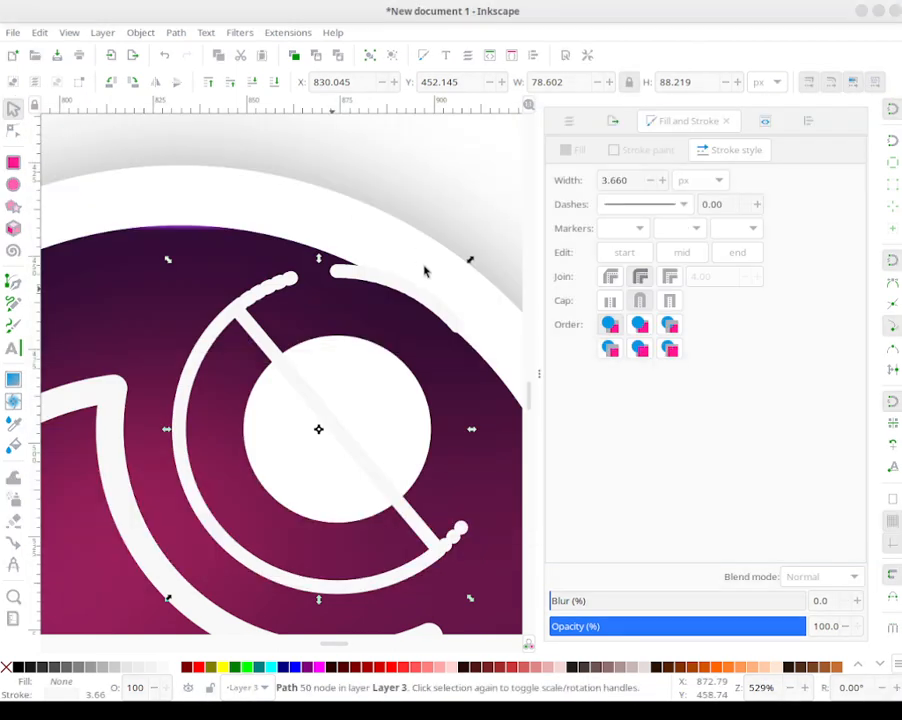
{"action": "key", "text": "ctrl+z"}
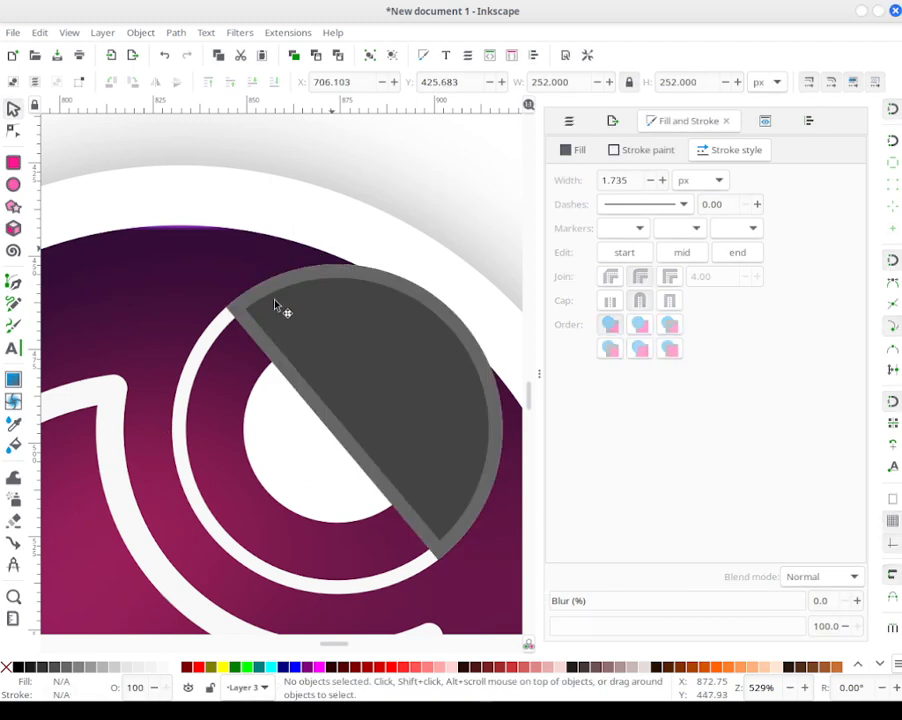
Step: Enlarge the grey half circle about its centre to about 78.6 px wide and convert its stroke to a path
{"action": "left_click", "coordinate": [350, 308]}
{"action": "left_click_drag", "start_coordinate": [506, 259], "coordinate": [516, 253]}
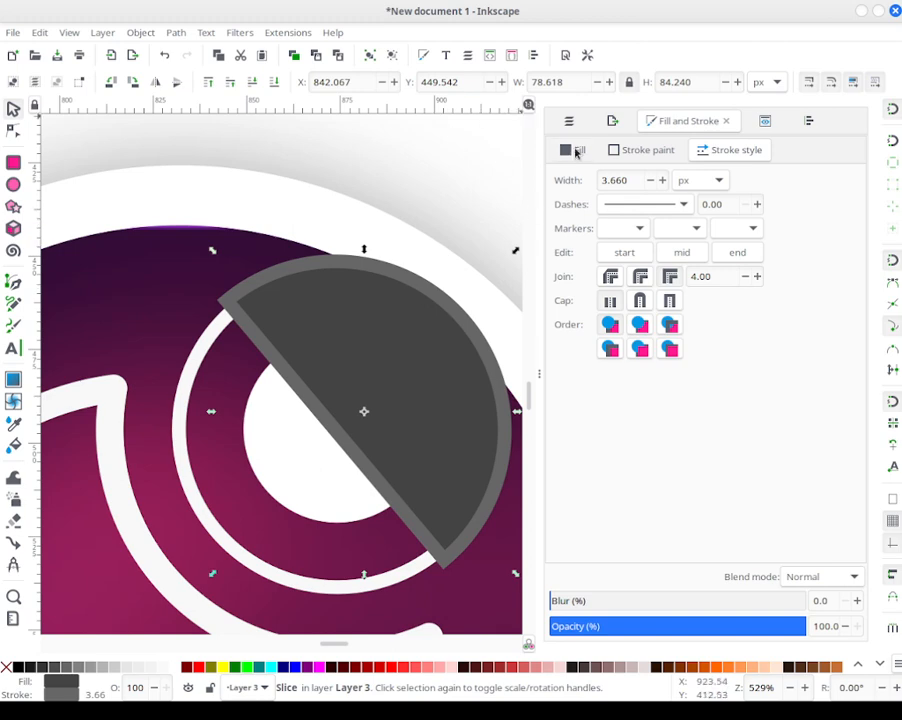
{"action": "left_click", "coordinate": [178, 32]}
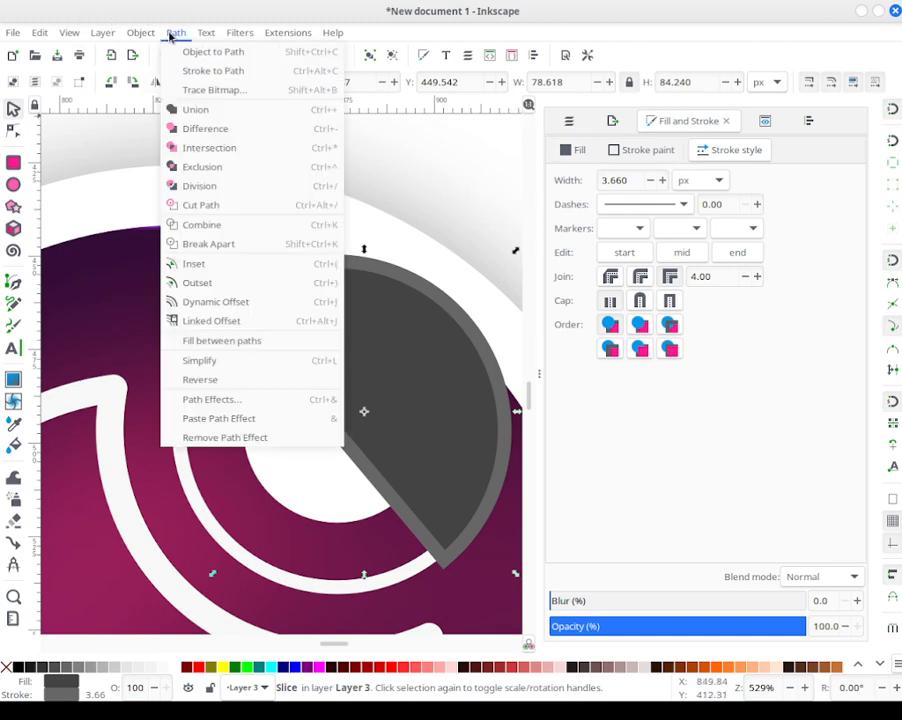
{"action": "left_click", "coordinate": [208, 74]}
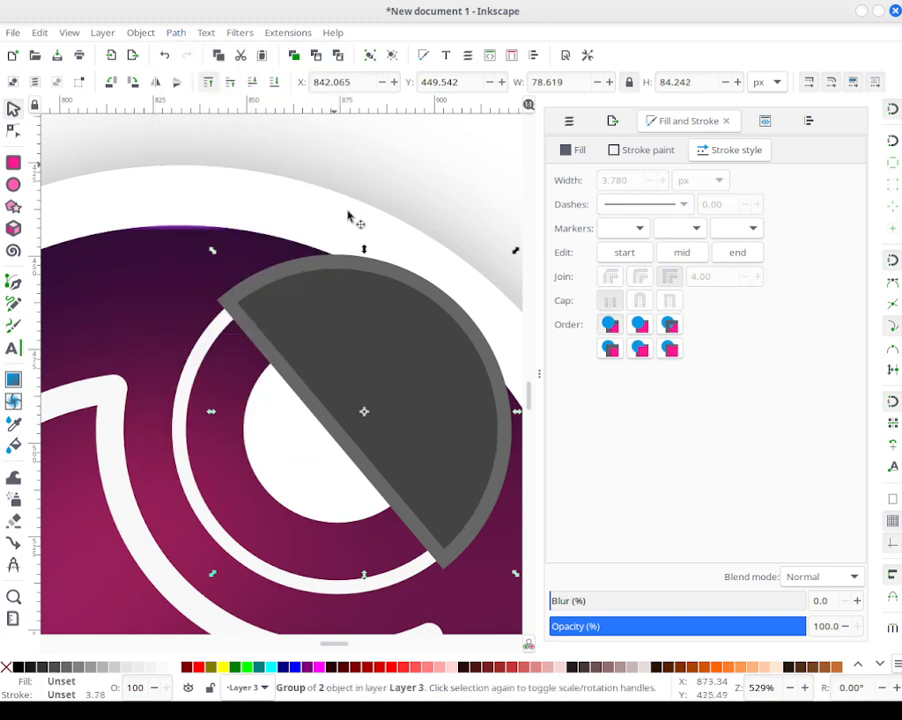
{"action": "key", "text": "Escape"}
{"action": "left_click_drag", "start_coordinate": [394, 280], "coordinate": [292, 378]}
{"action": "key", "text": "ctrl+z"}
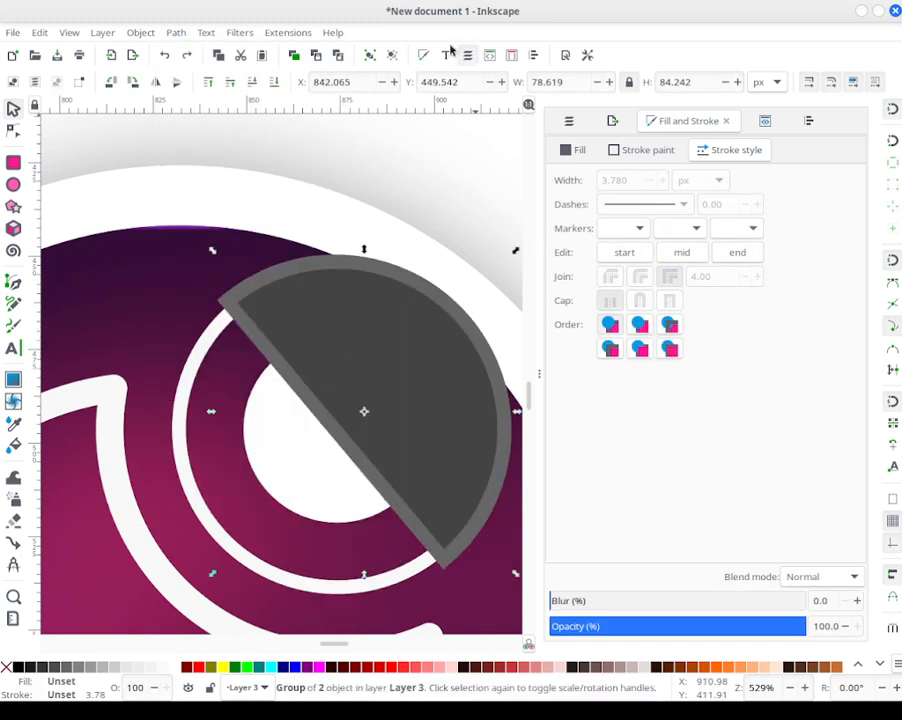
Step: Ungroup the converted half circle and unite its fill and outline into a single path with Union
{"action": "left_click", "coordinate": [392, 55]}
{"action": "key", "text": "Escape"}
{"action": "left_click", "coordinate": [377, 293]}
{"action": "key", "text": "n"}
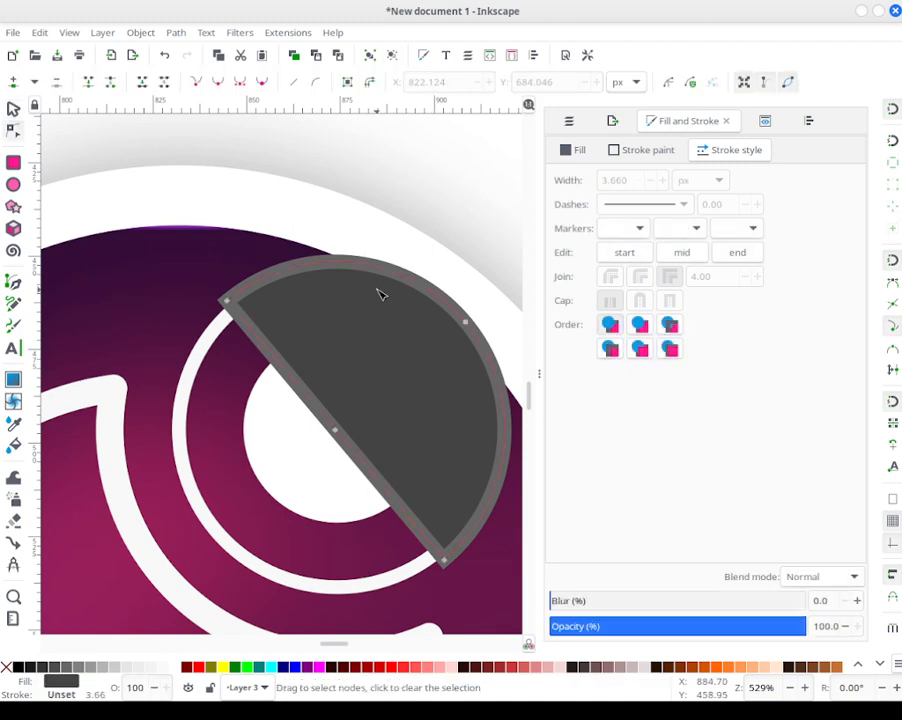
{"action": "key", "text": "s"}
{"action": "left_click_drag", "start_coordinate": [391, 368], "coordinate": [399, 364]}
{"action": "key", "text": "Escape"}
{"action": "key", "text": "ctrl+a"}
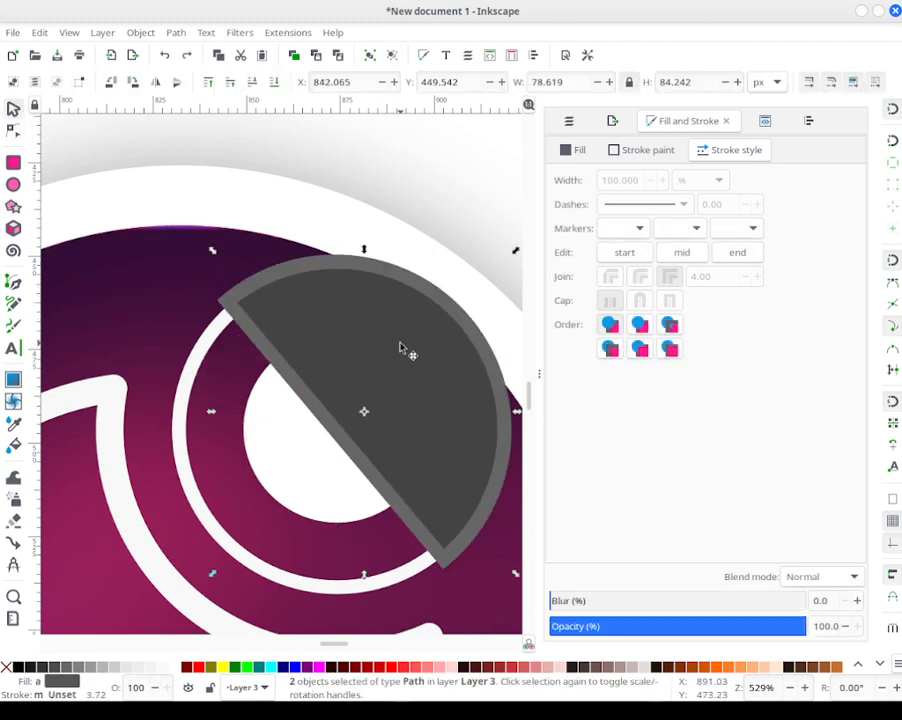
{"action": "left_click", "coordinate": [176, 32]}
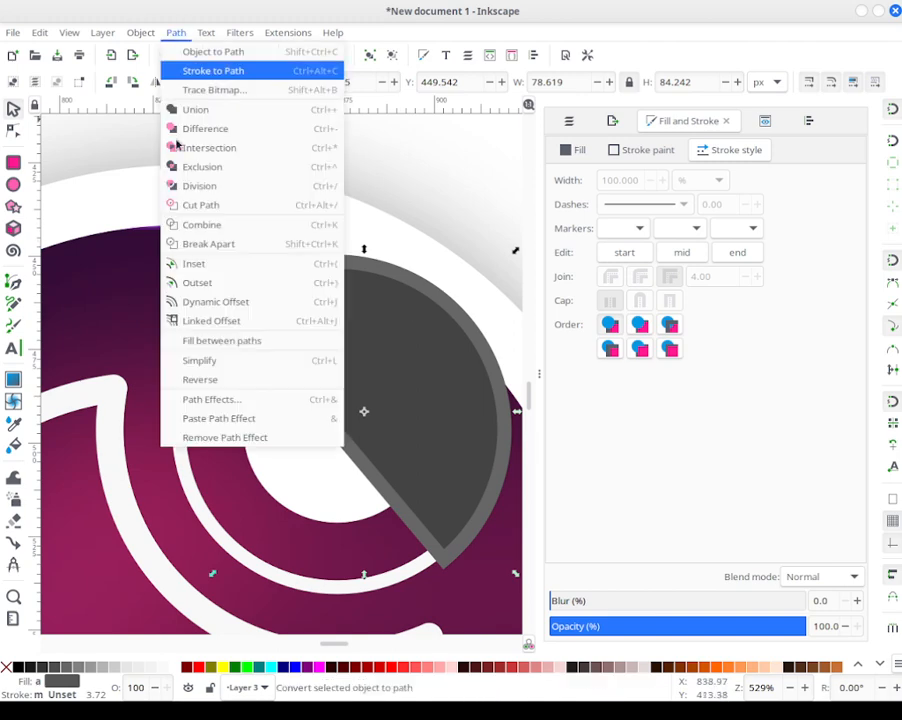
{"action": "left_click", "coordinate": [214, 109]}
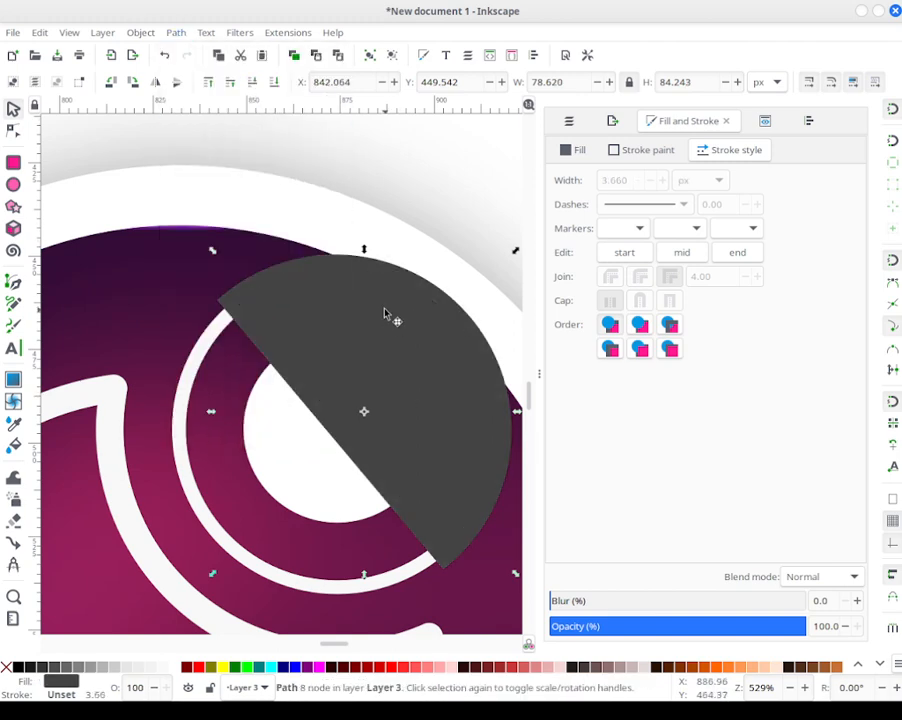
Step: Subtract the united grey half disc from the ring around the sun with Difference
{"action": "left_click", "coordinate": [208, 350]}
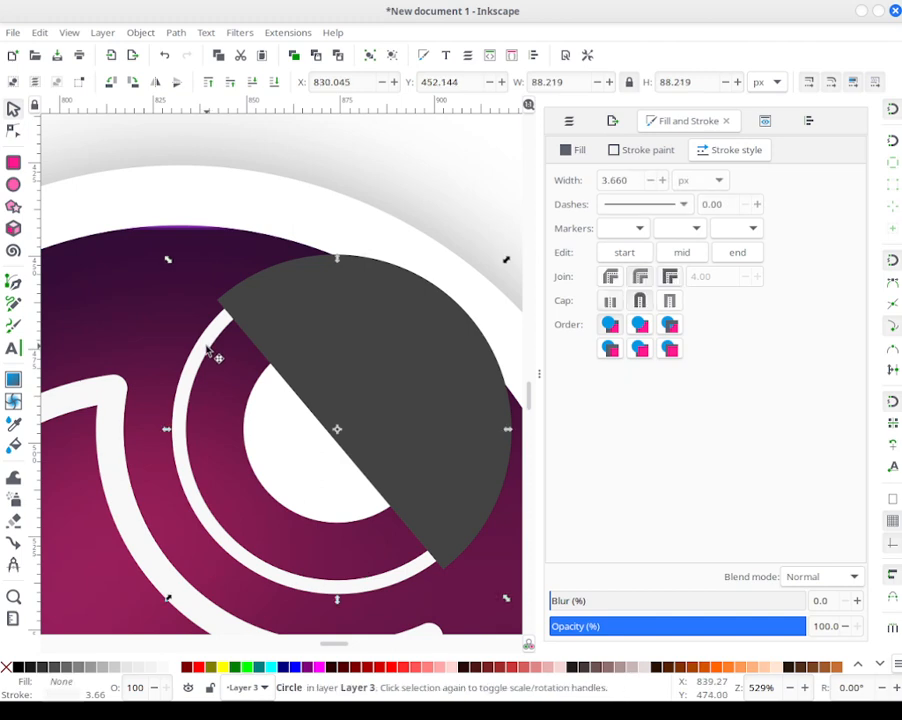
{"action": "left_click", "coordinate": [338, 297], "text": "shift"}
{"action": "left_click", "coordinate": [176, 32]}
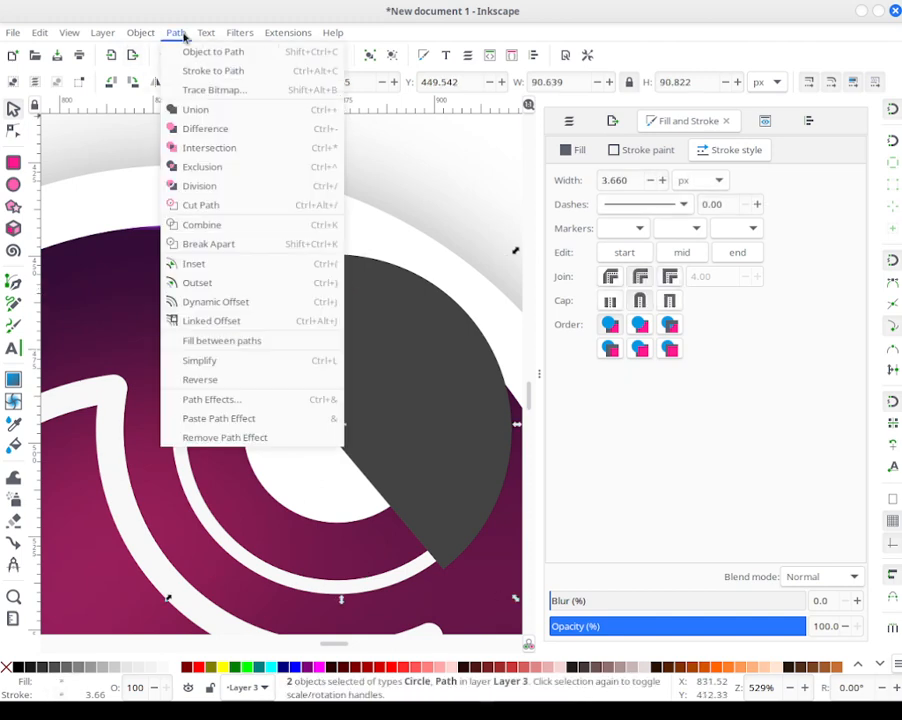
{"action": "left_click", "coordinate": [207, 115]}
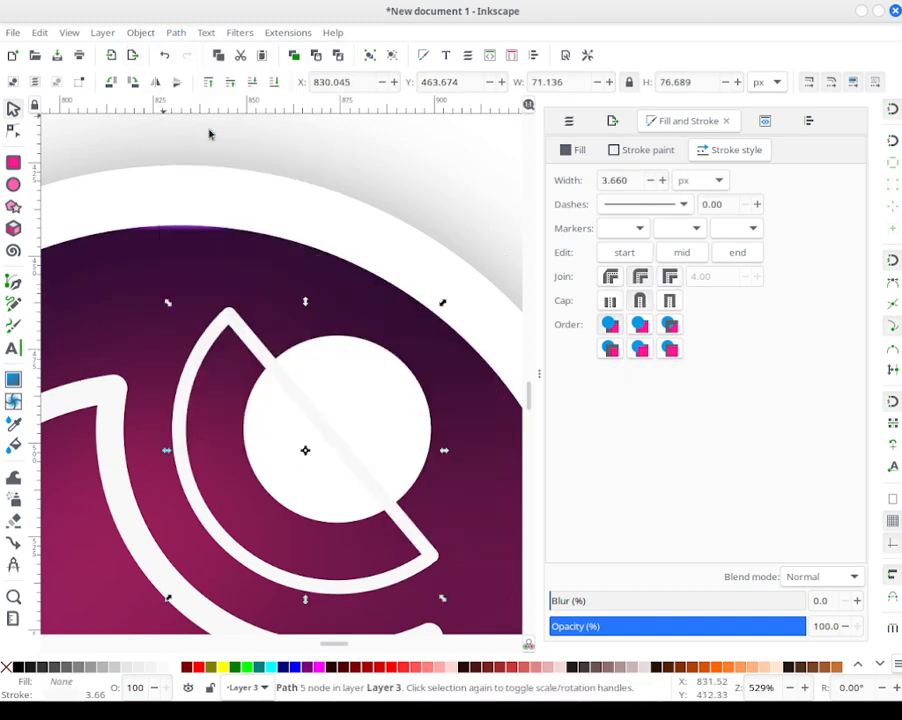
Step: Delete the middle node on the straight edge of the cut ring path
{"action": "double_click", "coordinate": [264, 356]}
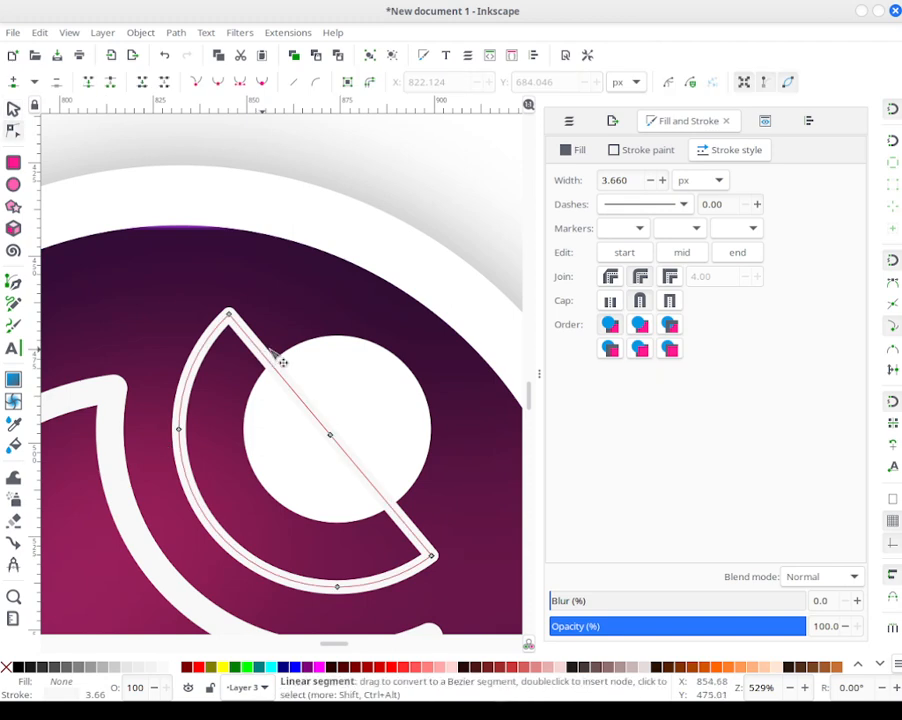
{"action": "left_click_drag", "start_coordinate": [358, 385], "coordinate": [272, 495]}
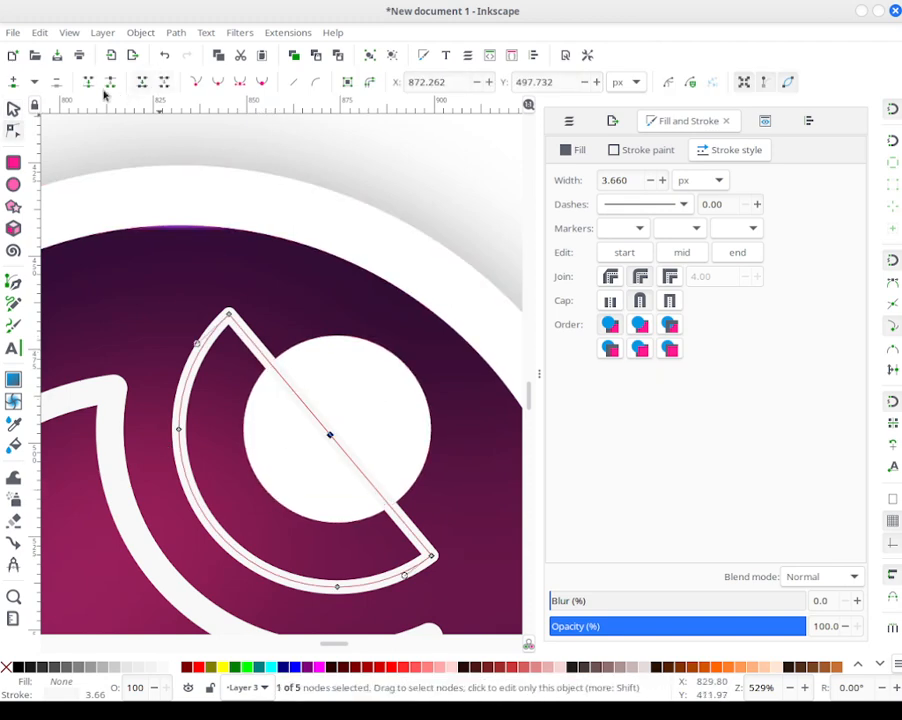
{"action": "left_click", "coordinate": [57, 81]}
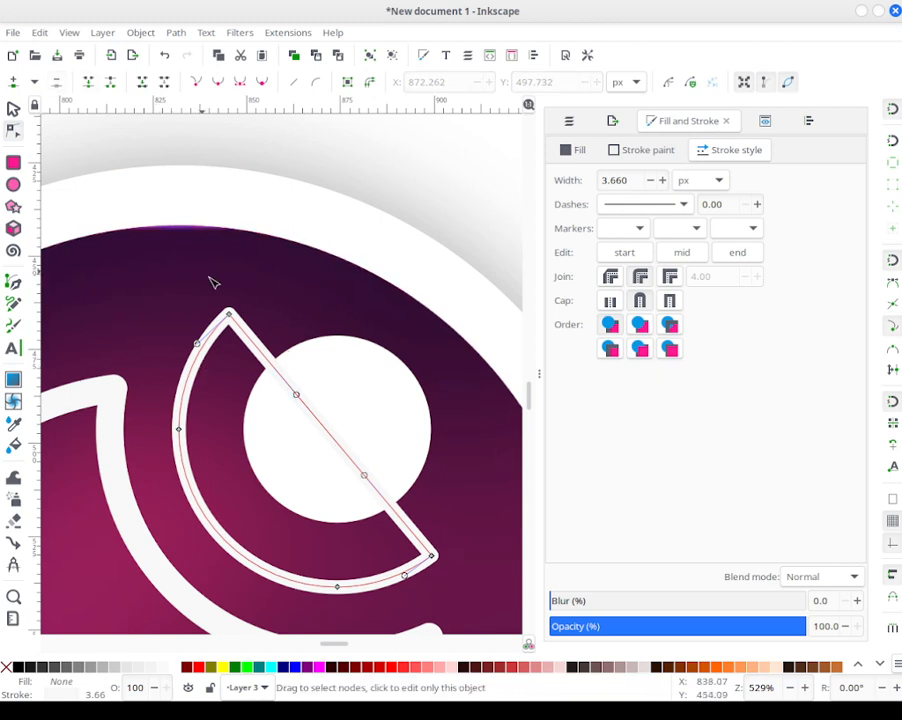
Step: Try to split the cut ring at its nodes with Break Apart, and undo the edits back to the full ring and grey half disc
{"action": "left_click_drag", "start_coordinate": [172, 250], "coordinate": [396, 570]}
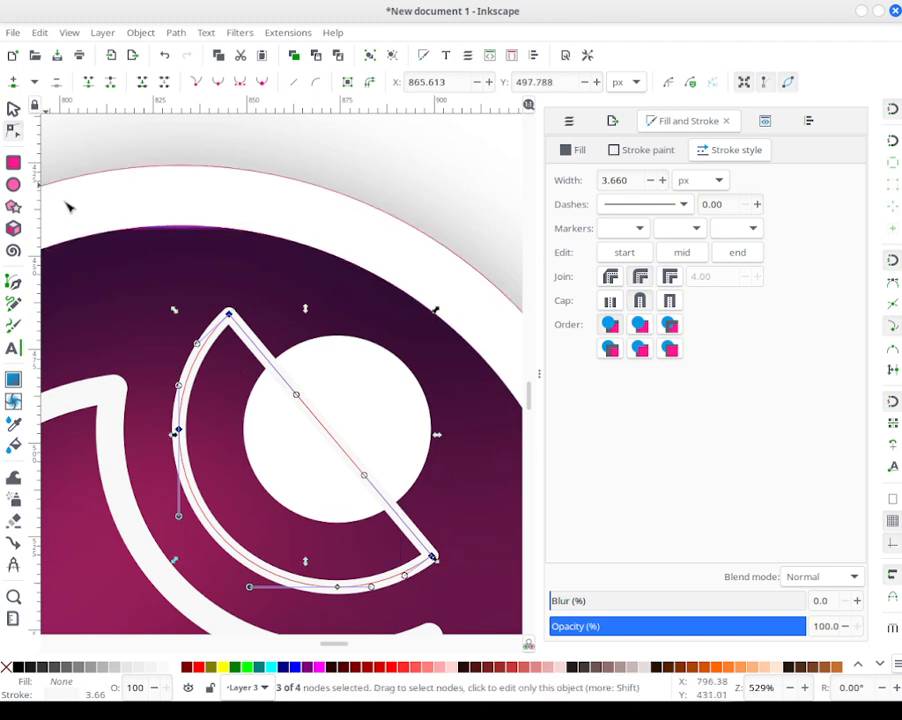
{"action": "left_click", "coordinate": [176, 33]}
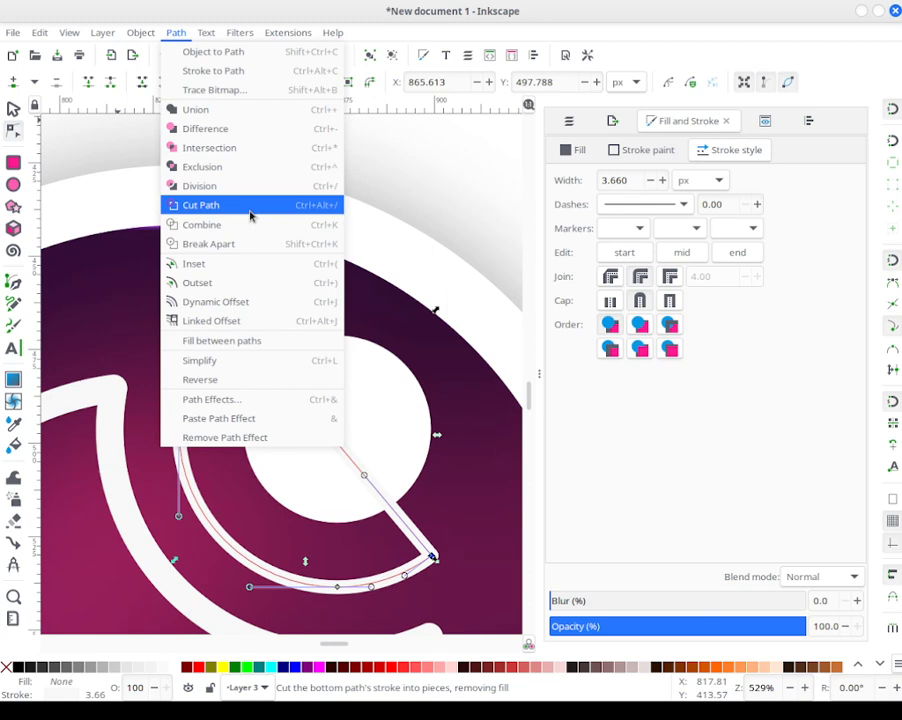
{"action": "left_click", "coordinate": [238, 249]}
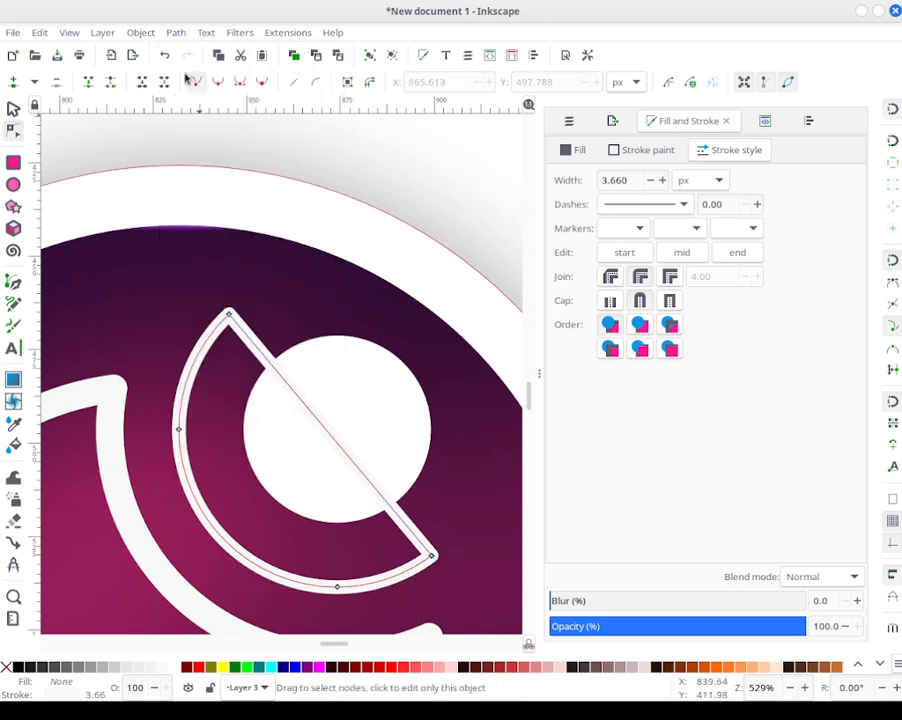
{"action": "left_click", "coordinate": [334, 397]}
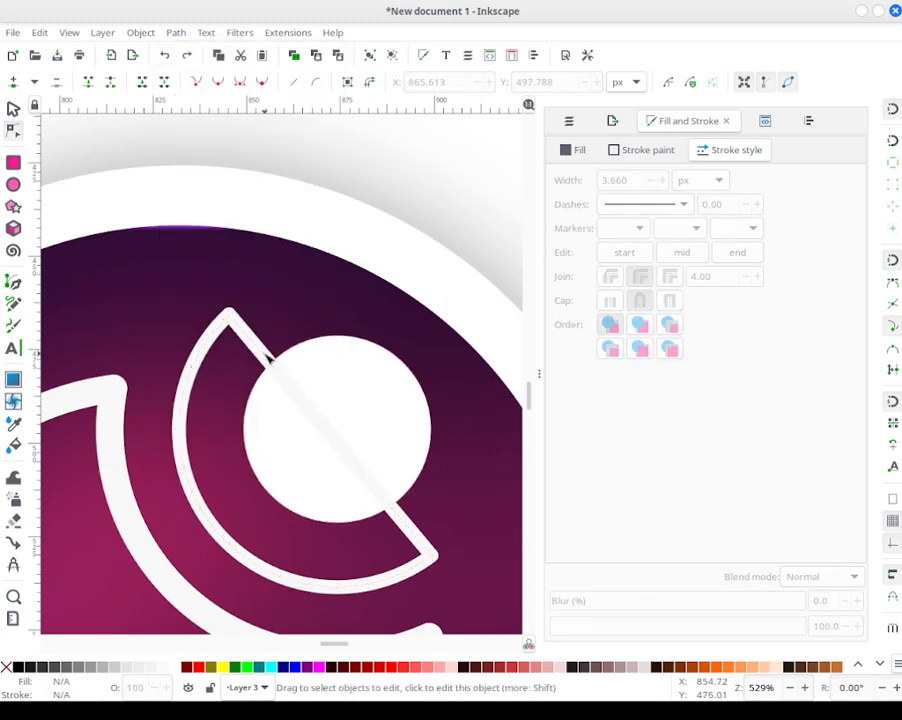
{"action": "left_click", "coordinate": [232, 314]}
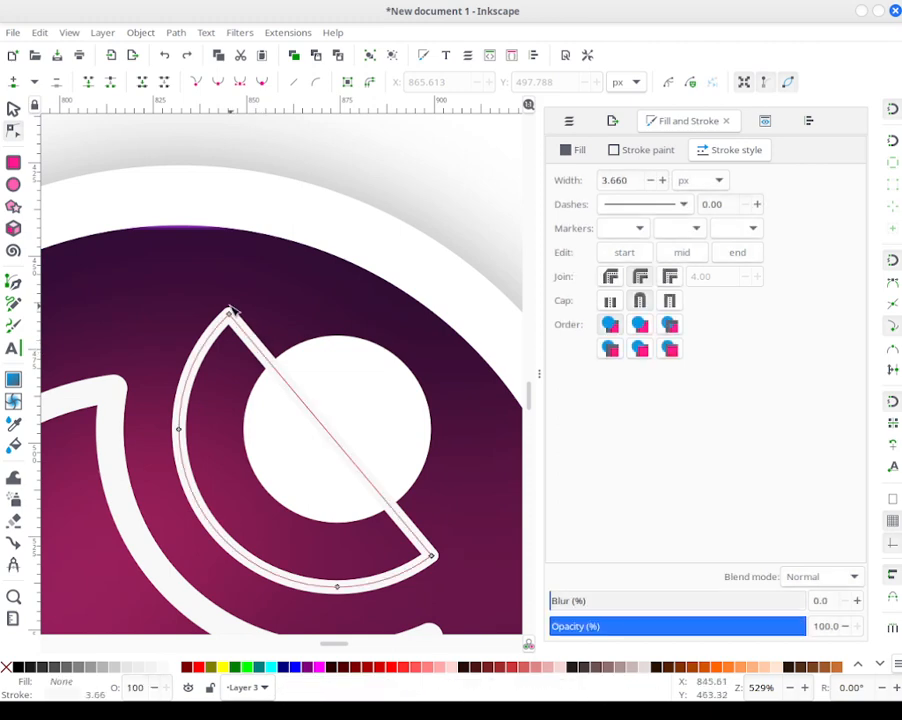
{"action": "left_click", "coordinate": [12, 110]}
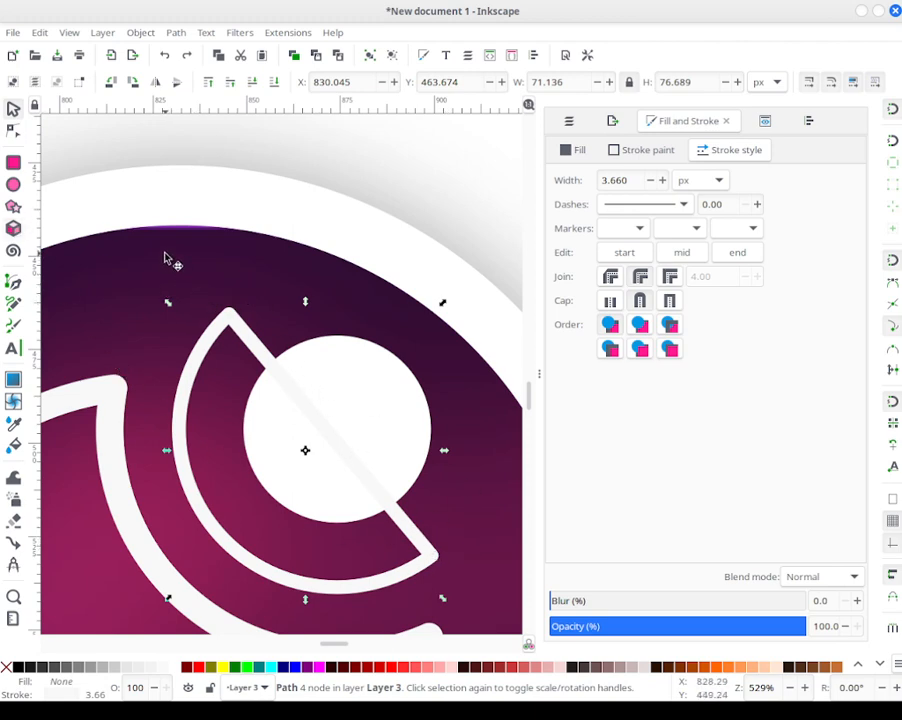
{"action": "key", "text": "ctrl+z"}
{"action": "left_click", "coordinate": [327, 331]}
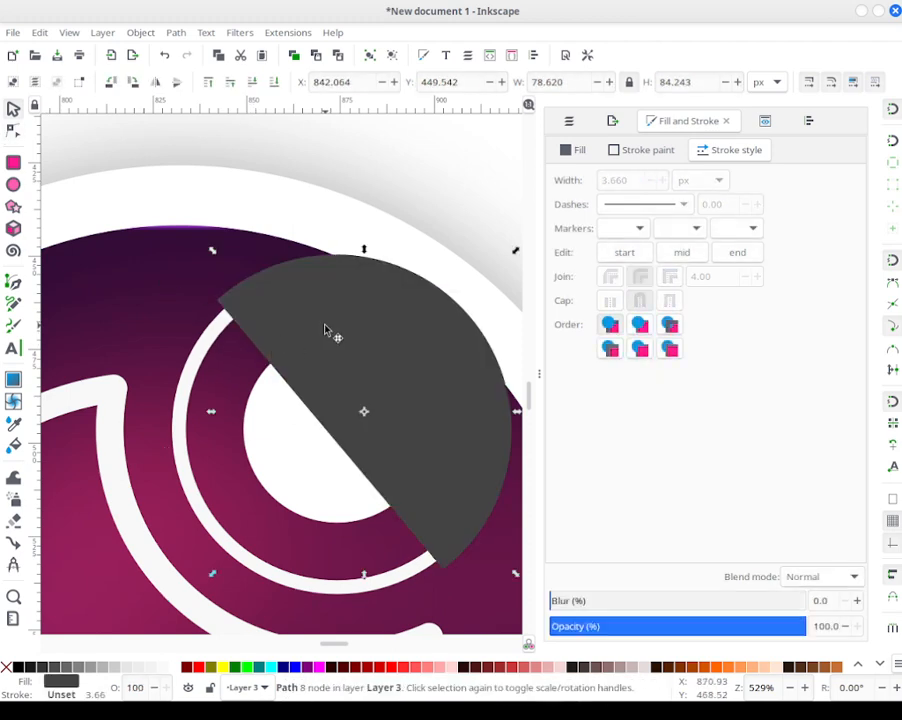
{"action": "left_click", "coordinate": [204, 349]}
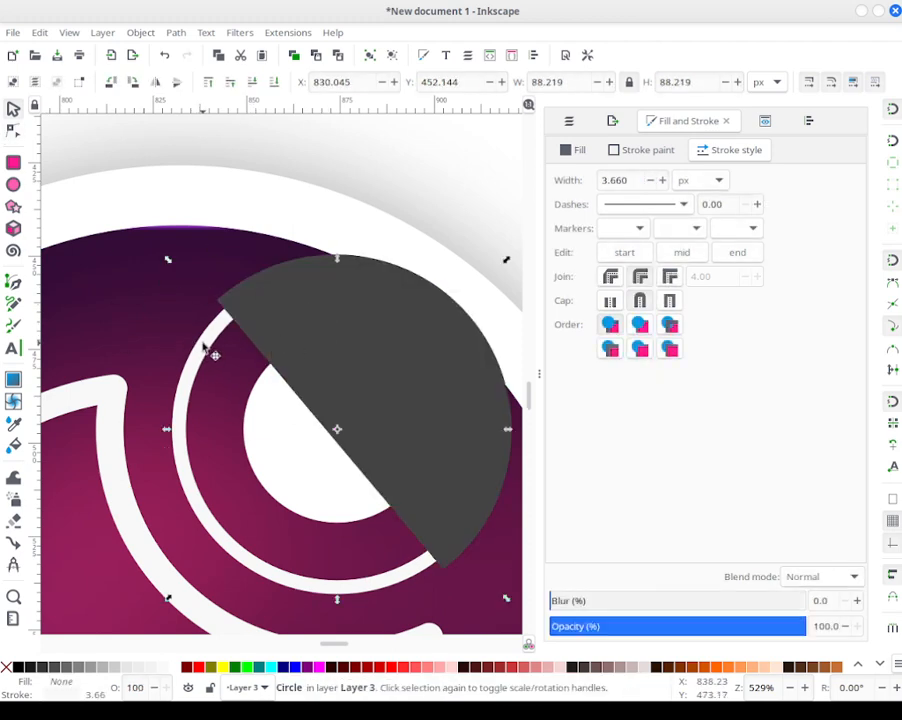
{"action": "key", "text": "Escape"}
{"action": "left_click", "coordinate": [243, 322]}
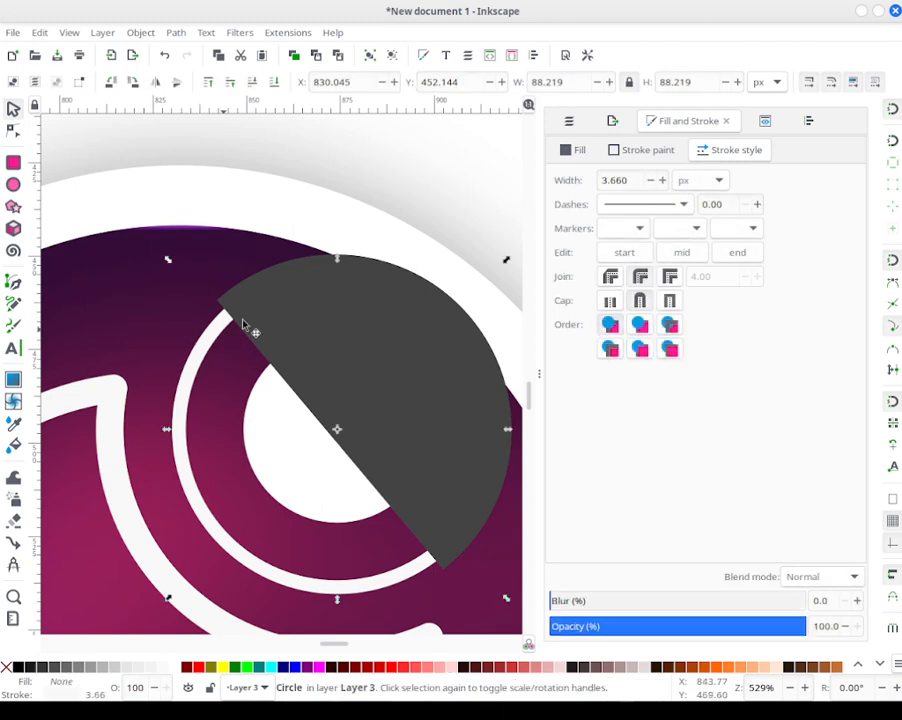
{"action": "key", "text": "shift"}
{"action": "left_click", "coordinate": [327, 272], "text": "shift"}
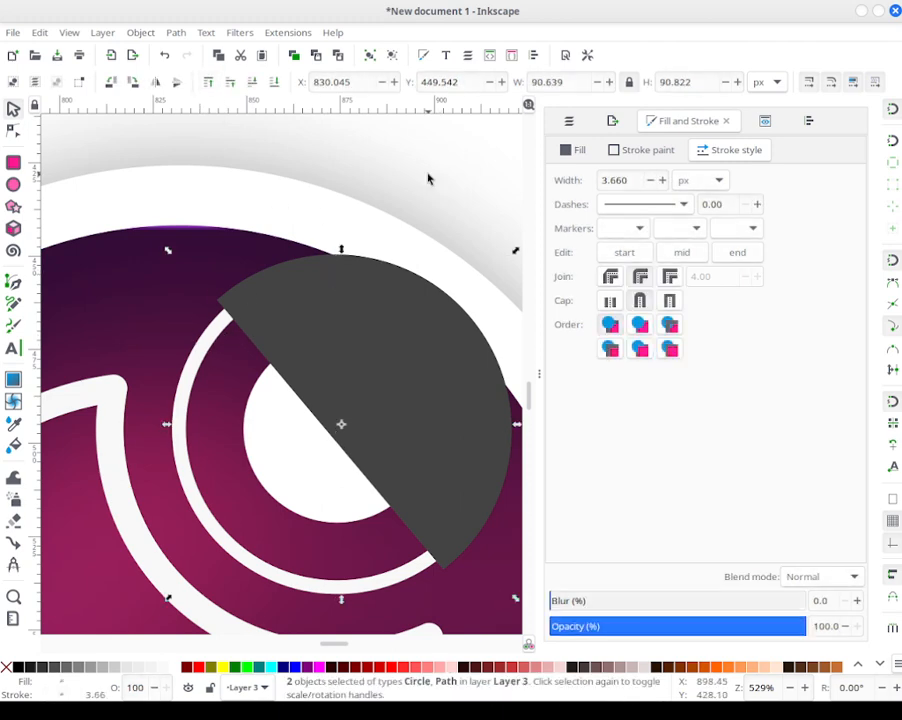
{"action": "key", "text": "Escape"}
Step: Duplicate the grey half disc and move the copy aside, then subtract the original position's half disc from the ring with Difference
{"action": "right_click", "coordinate": [370, 336]}
{"action": "left_click_drag", "start_coordinate": [432, 360], "coordinate": [458, 208]}
{"action": "left_click", "coordinate": [368, 283]}
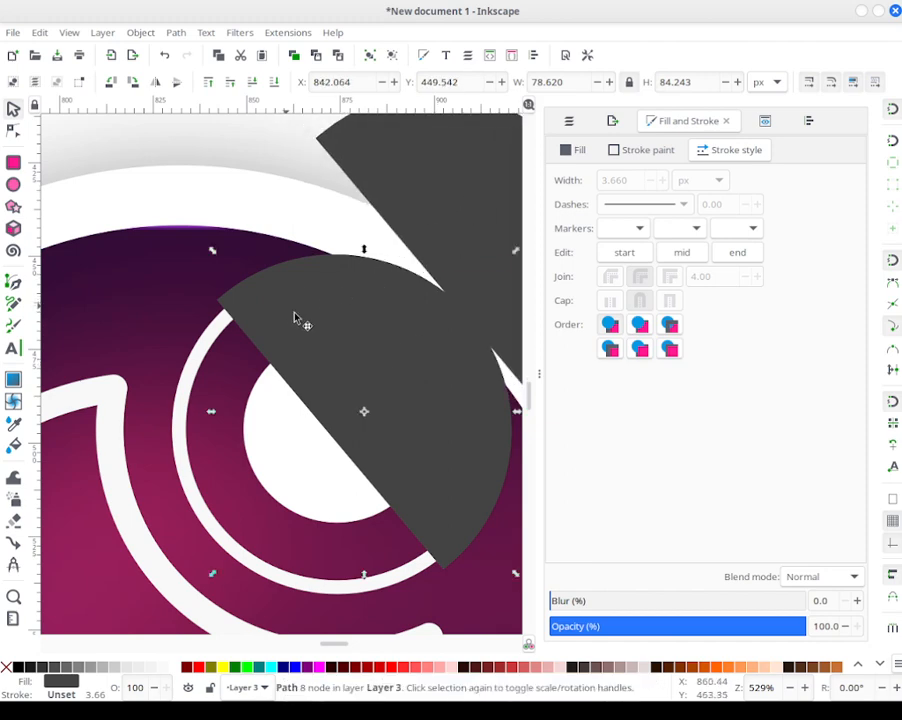
{"action": "left_click", "coordinate": [208, 338], "text": "shift"}
{"action": "left_click", "coordinate": [175, 32]}
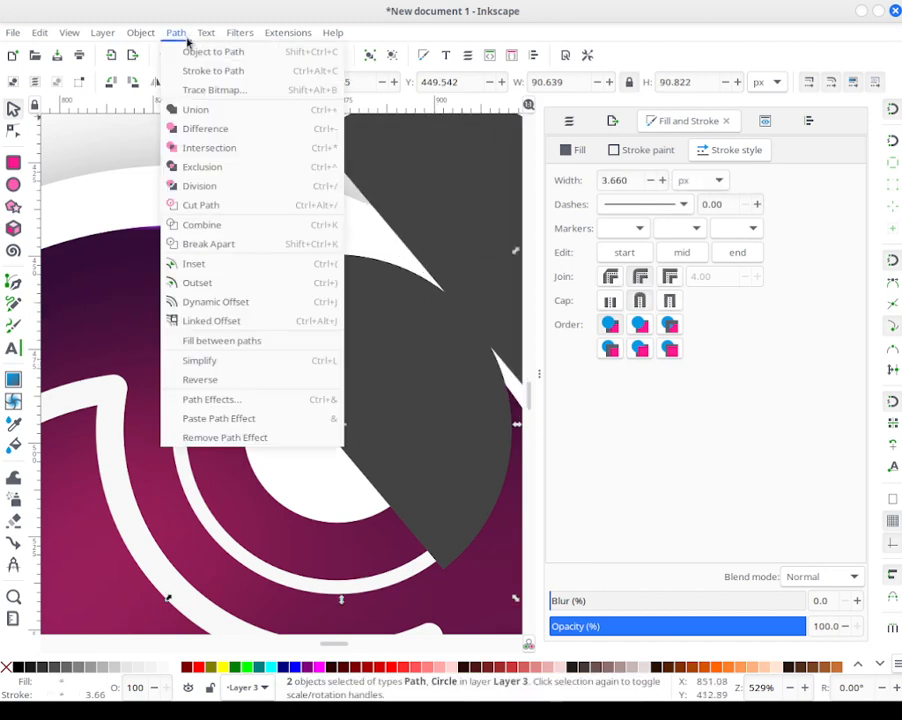
{"action": "left_click", "coordinate": [192, 128]}
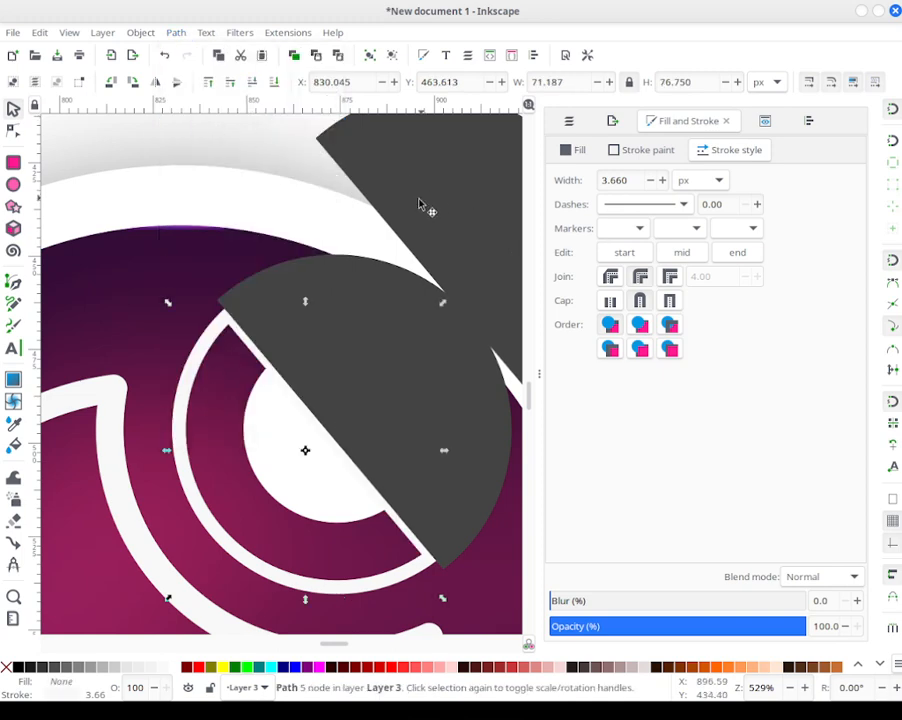
Step: Remove the used half disc, and move the spare copy over the cut ring, rotated so its curved side faces the ring's remaining arc
{"action": "left_click", "coordinate": [398, 290]}
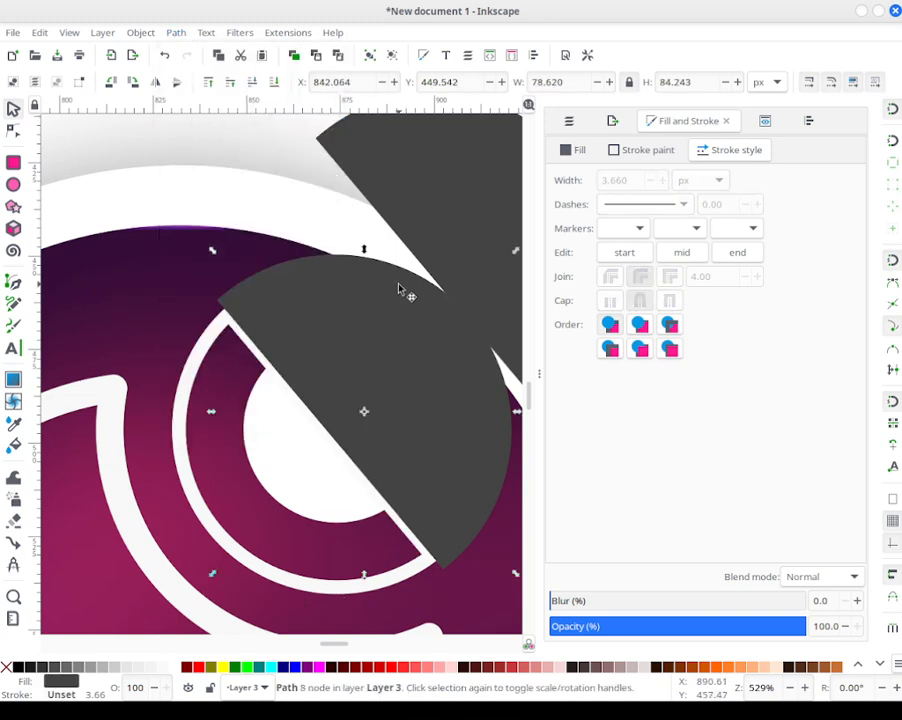
{"action": "key", "text": "ctrl+x"}
{"action": "key", "text": "ctrl+v"}
{"action": "left_click_drag", "start_coordinate": [515, 200], "coordinate": [344, 364]}
{"action": "left_click", "coordinate": [392, 331]}
{"action": "left_click_drag", "start_coordinate": [507, 257], "coordinate": [292, 521]}
{"action": "key", "text": "Escape"}
Step: Fine-tune the rotated half disc's angle, position and size to about 76 px so its curve covers the ring's straight edge between both tips
{"action": "left_click", "coordinate": [330, 343]}
{"action": "left_click_drag", "start_coordinate": [511, 270], "coordinate": [476, 297]}
{"action": "mouse_move", "coordinate": [337, 445]}
{"action": "left_mouse_down"}
{"action": "mouse_move", "coordinate": [332, 416]}
{"action": "mouse_move", "coordinate": [340, 424]}
{"action": "left_mouse_up"}
{"action": "left_click", "coordinate": [452, 502]}
{"action": "left_click_drag", "start_coordinate": [486, 292], "coordinate": [487, 300]}
{"action": "left_click", "coordinate": [425, 501]}
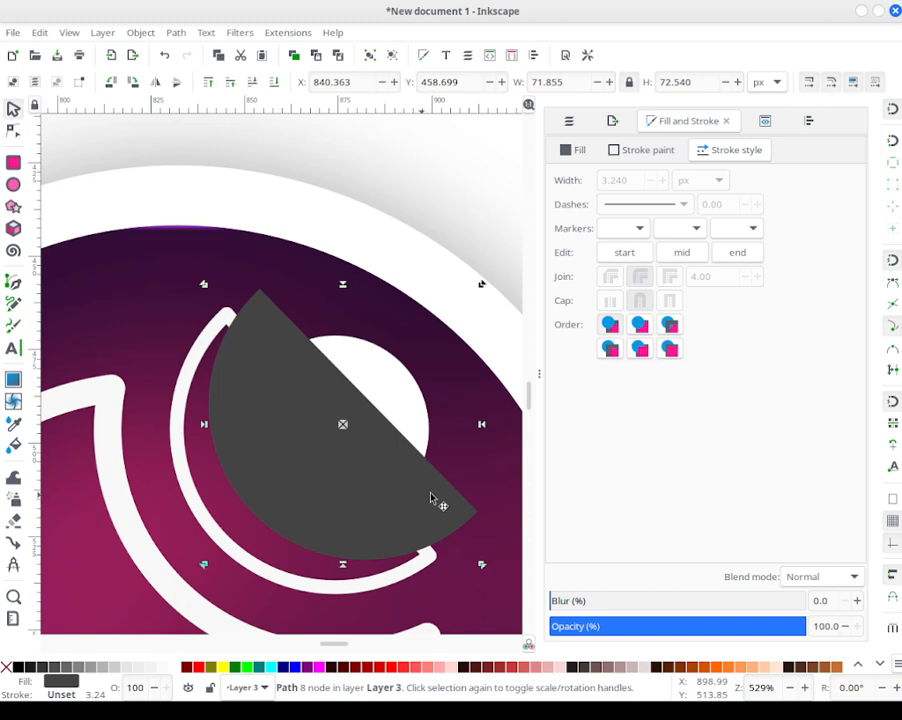
{"action": "left_click", "coordinate": [439, 292]}
{"action": "left_click", "coordinate": [322, 447]}
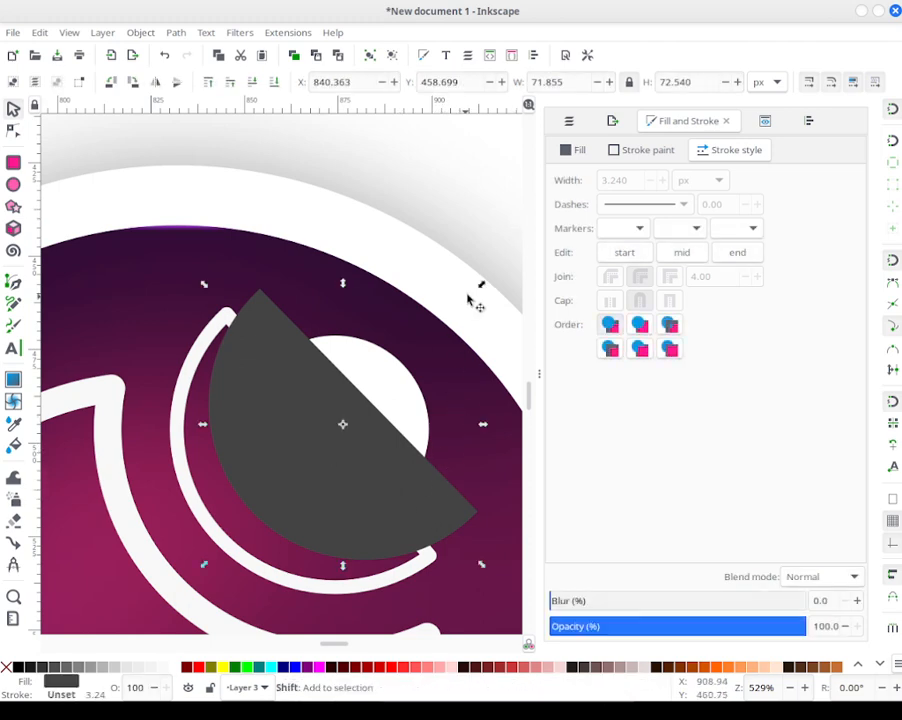
{"action": "left_click_drag", "start_coordinate": [481, 289], "coordinate": [490, 284]}
{"action": "left_click_drag", "start_coordinate": [320, 444], "coordinate": [365, 480]}
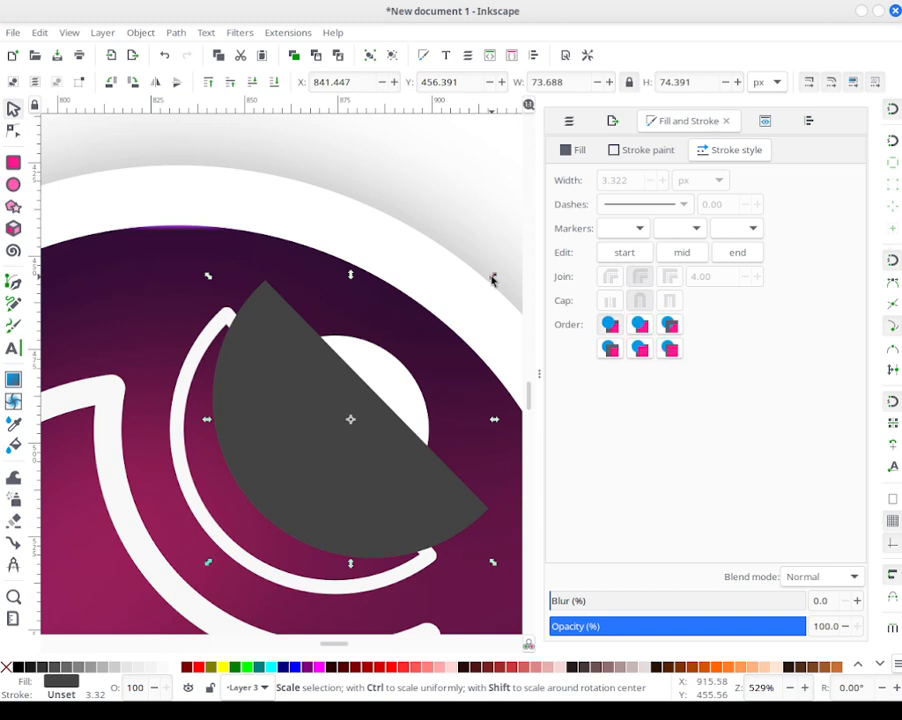
{"action": "left_click_drag", "start_coordinate": [494, 279], "coordinate": [502, 278]}
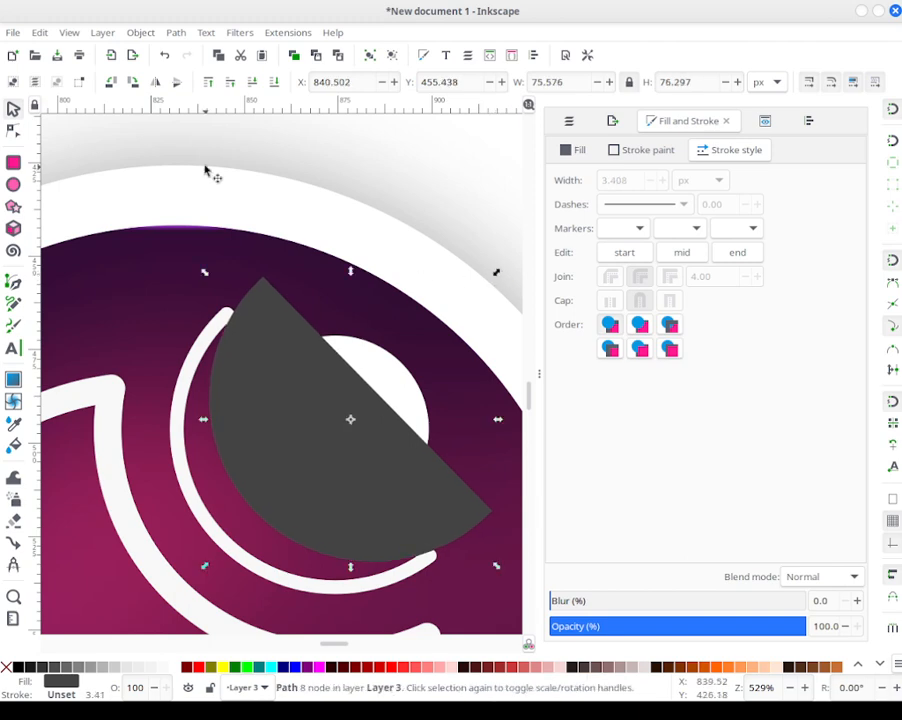
Step: Try to subtract the half disc from the stroked ring path with Difference, and undo it
{"action": "left_click", "coordinate": [213, 340], "text": "shift"}
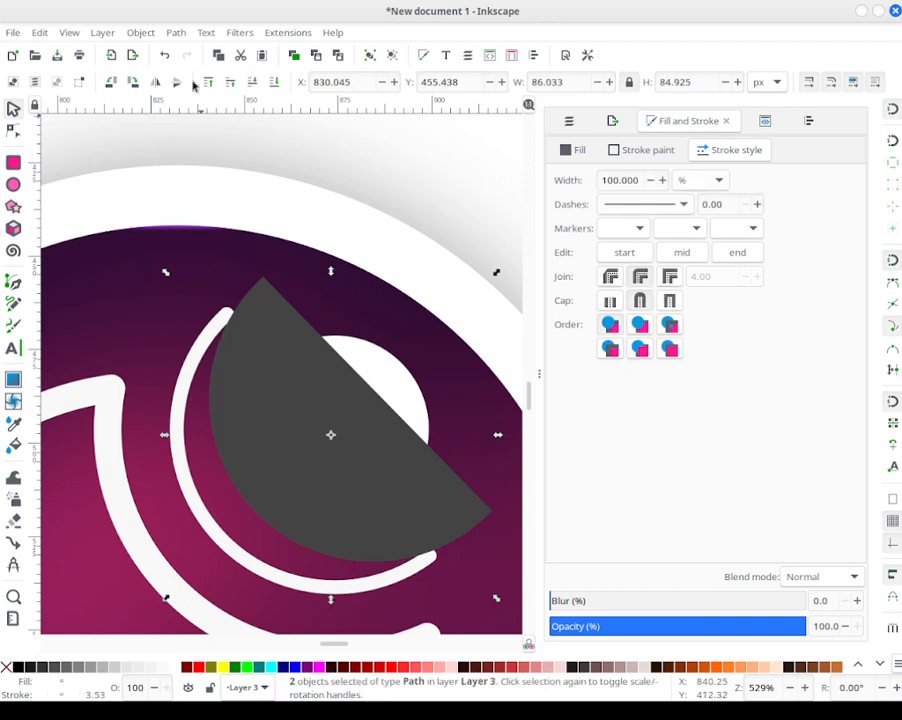
{"action": "left_click", "coordinate": [176, 32]}
{"action": "left_click", "coordinate": [174, 126]}
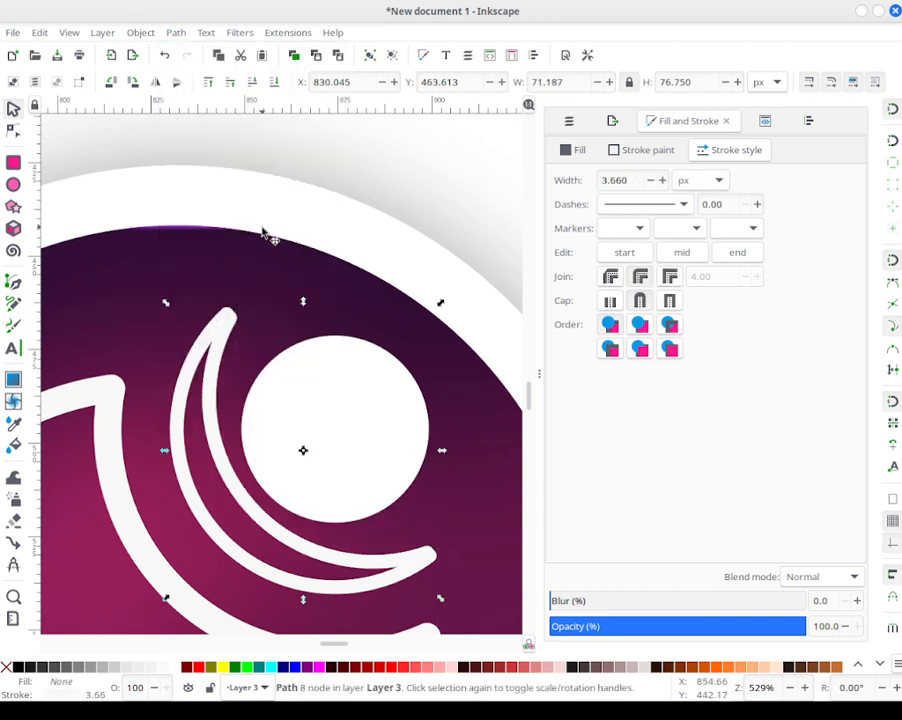
{"action": "key", "text": "ctrl+z"}
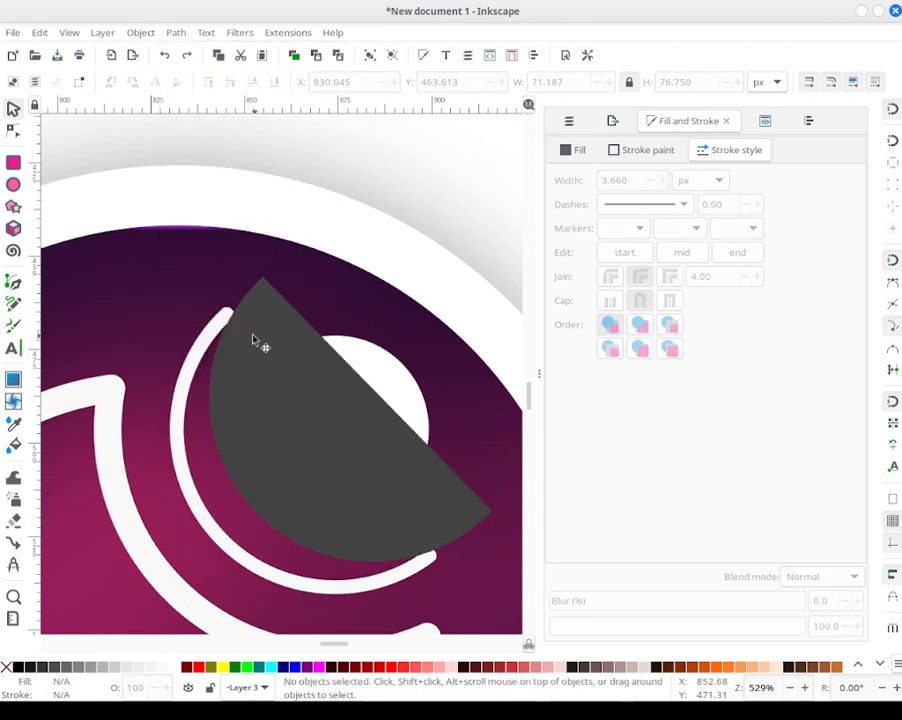
Step: Set the cut ring's stroke colour to pure white (ffffffff) and convert the stroke to a path
{"action": "left_click", "coordinate": [218, 340]}
{"action": "left_click", "coordinate": [669, 150]}
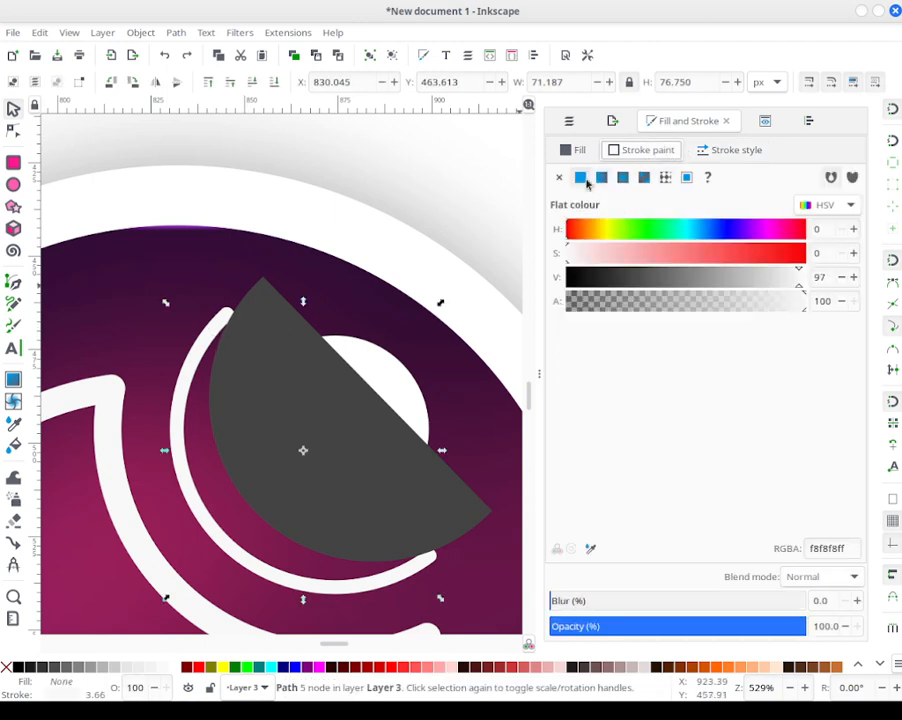
{"action": "left_click", "coordinate": [560, 177]}
{"action": "key", "text": "ctrl+z"}
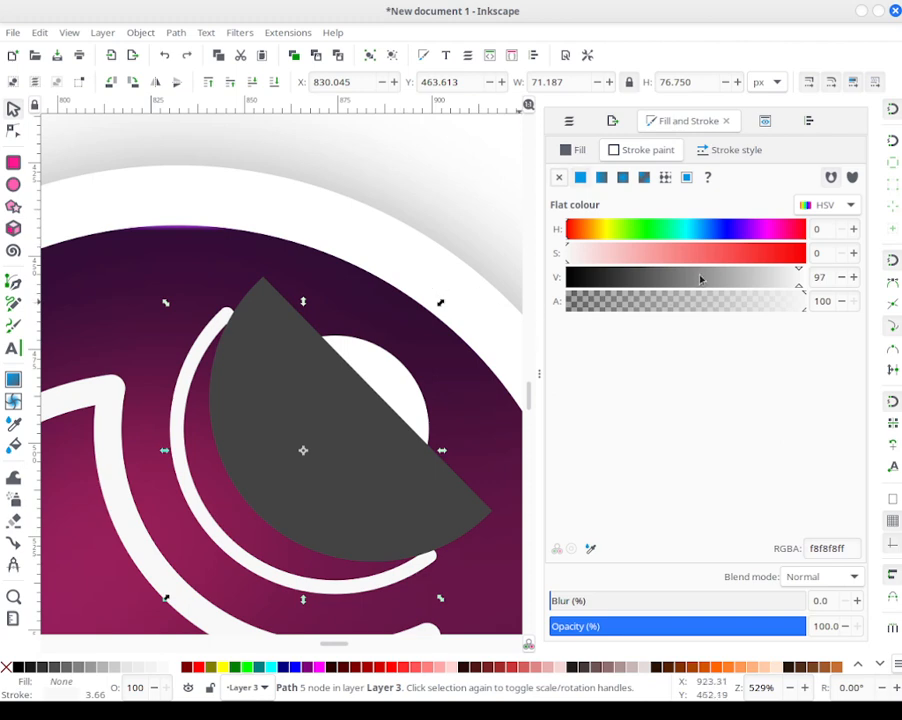
{"action": "left_click_drag", "start_coordinate": [774, 282], "coordinate": [845, 276]}
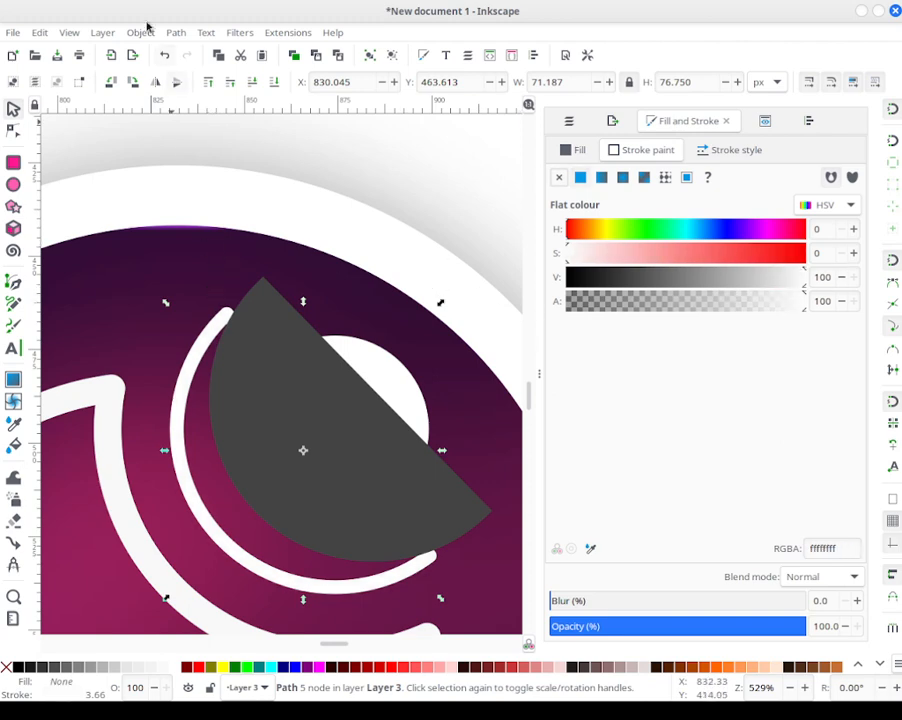
{"action": "left_click", "coordinate": [177, 33]}
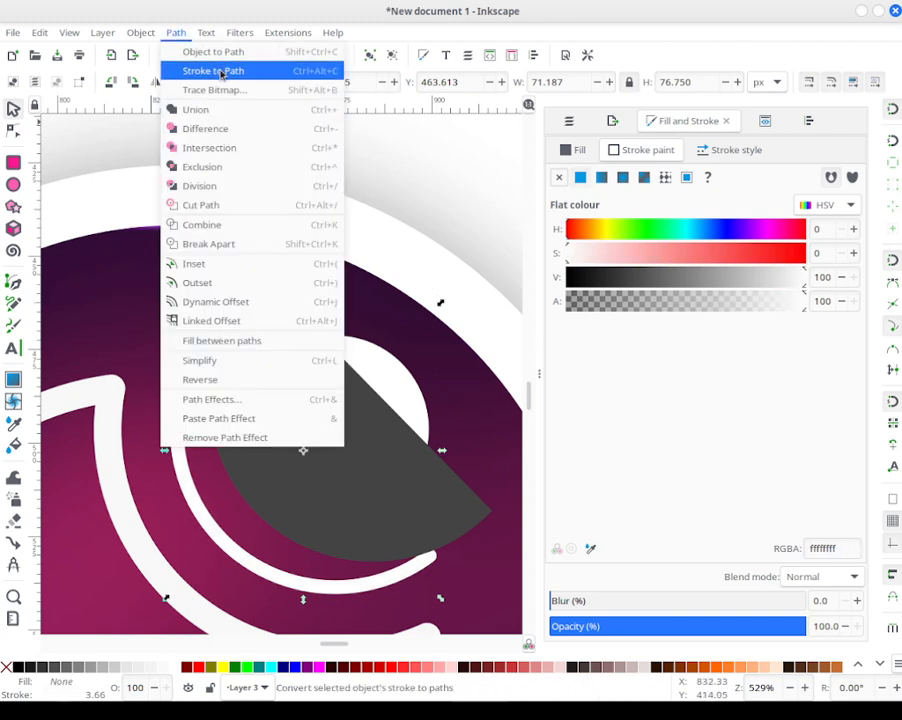
{"action": "left_click", "coordinate": [176, 70]}
Step: Subtract the grey half disc from the converted ring outline with Difference, leaving an open arc around the sun
{"action": "left_click", "coordinate": [283, 352], "text": "shift"}
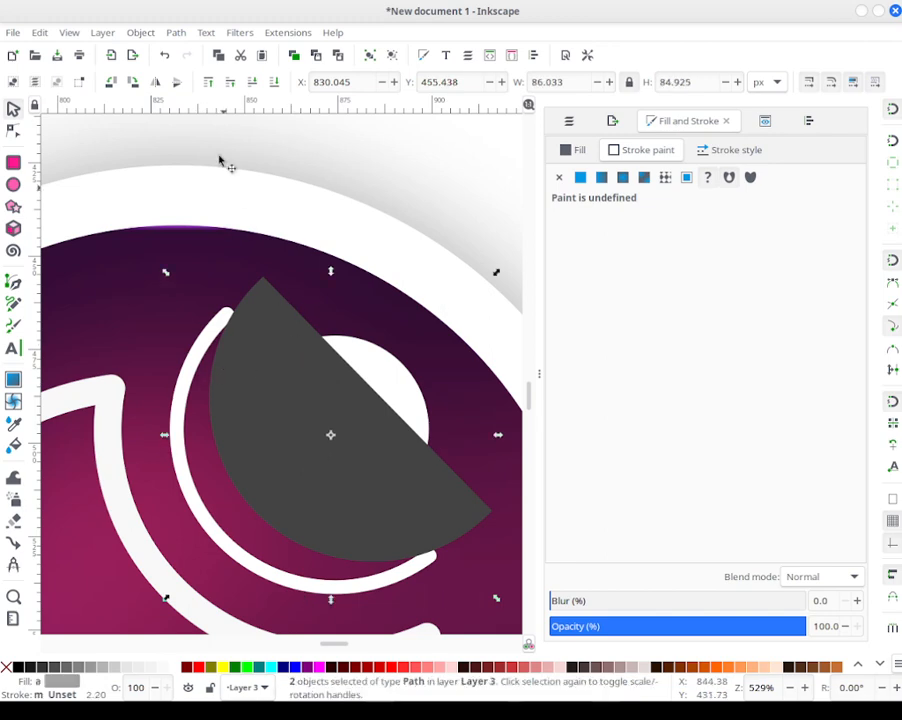
{"action": "left_click", "coordinate": [184, 33]}
{"action": "left_click", "coordinate": [213, 129]}
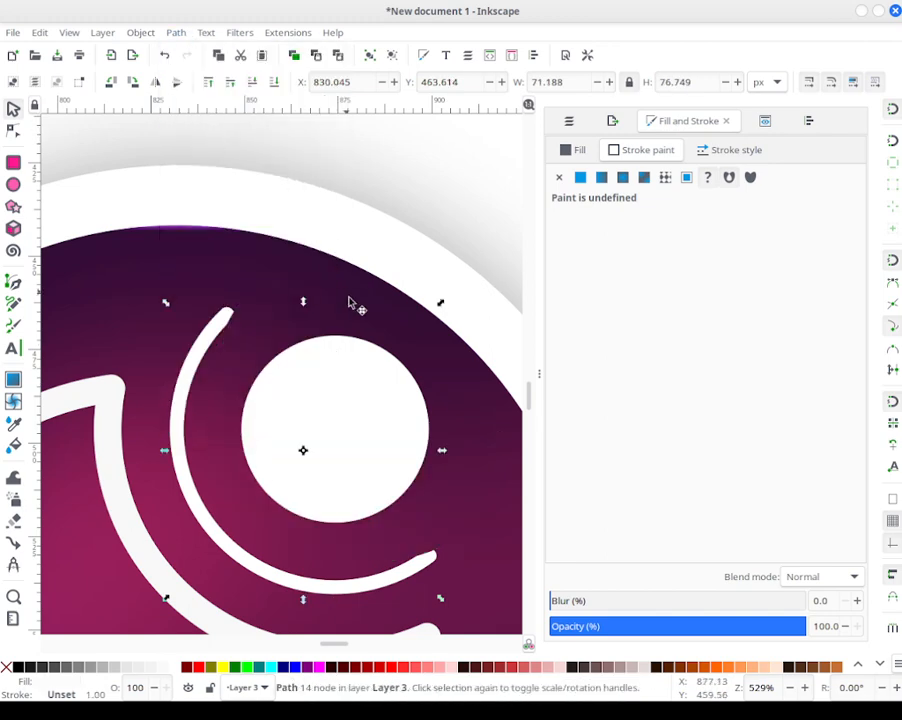
Step: Insert a node on the slanted edge at the arc's lower tip, between its two neighbouring nodes
{"action": "double_click", "coordinate": [430, 560]}
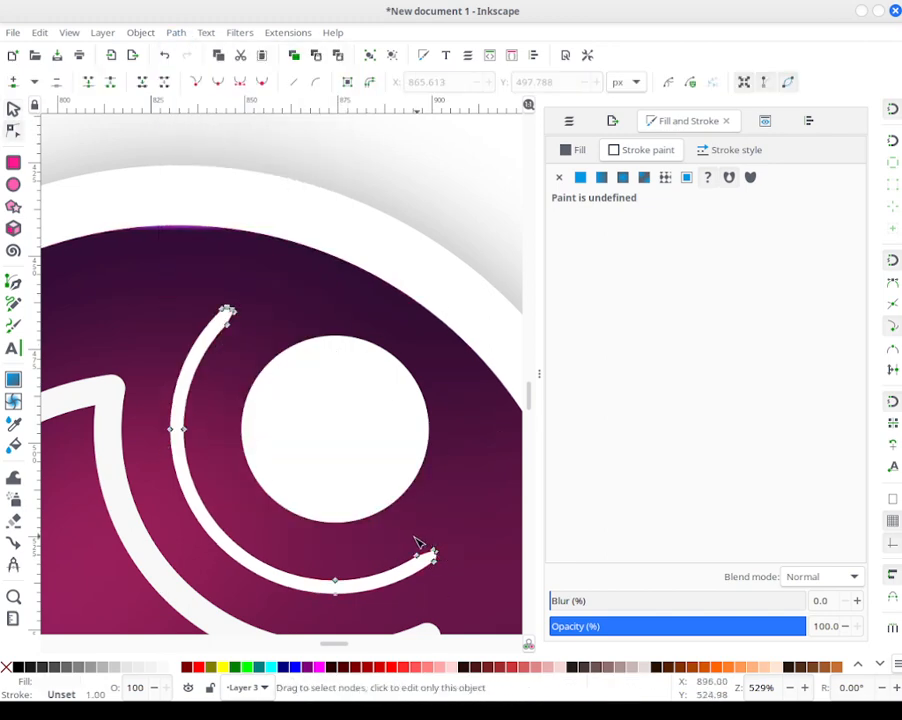
{"action": "left_click_drag", "start_coordinate": [419, 578], "coordinate": [430, 560]}
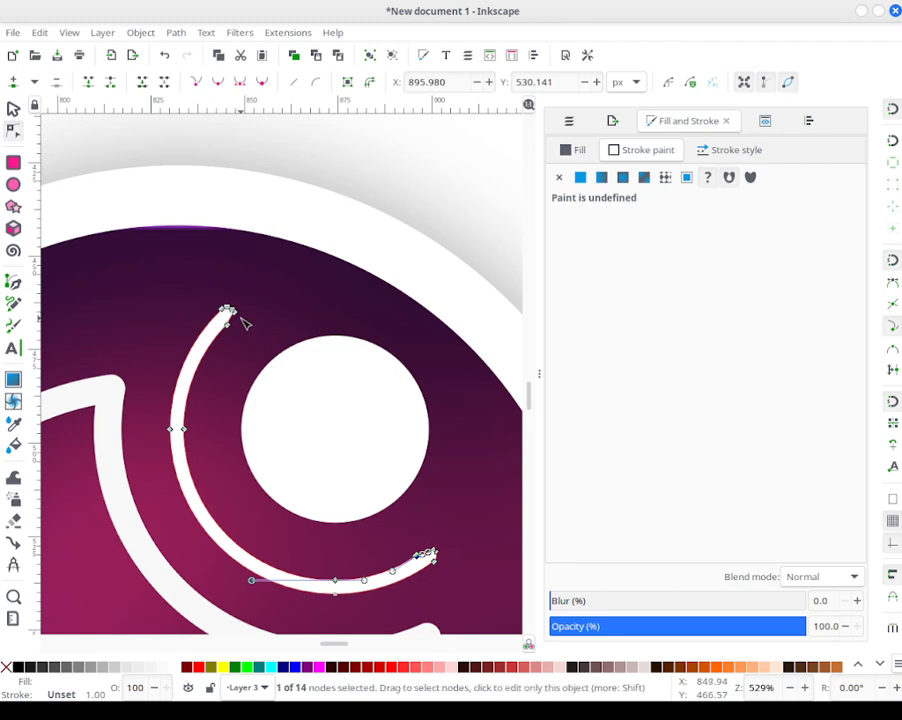
{"action": "scroll", "coordinate": [453, 553], "scroll_direction": "up", "scroll_amount": 2}
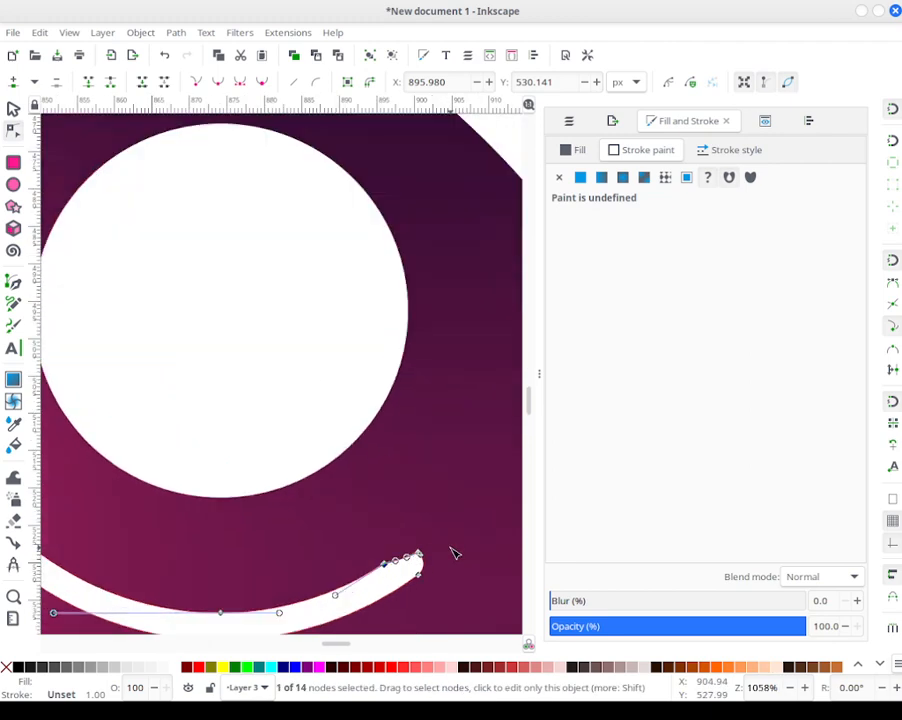
{"action": "left_click", "coordinate": [418, 553], "text": "shift"}
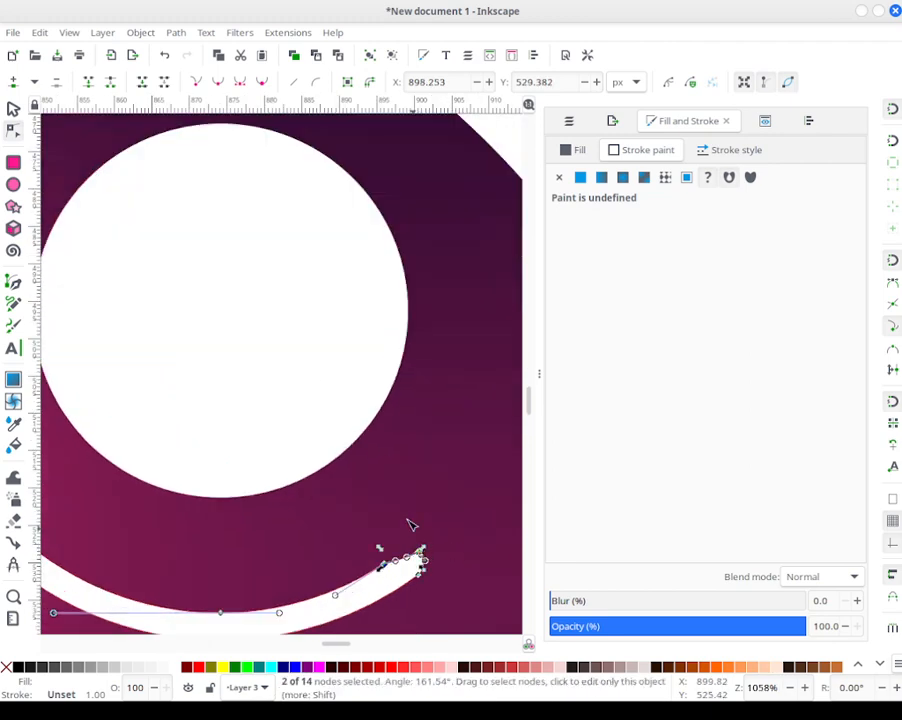
{"action": "left_click", "coordinate": [13, 81]}
{"action": "left_click", "coordinate": [432, 343]}
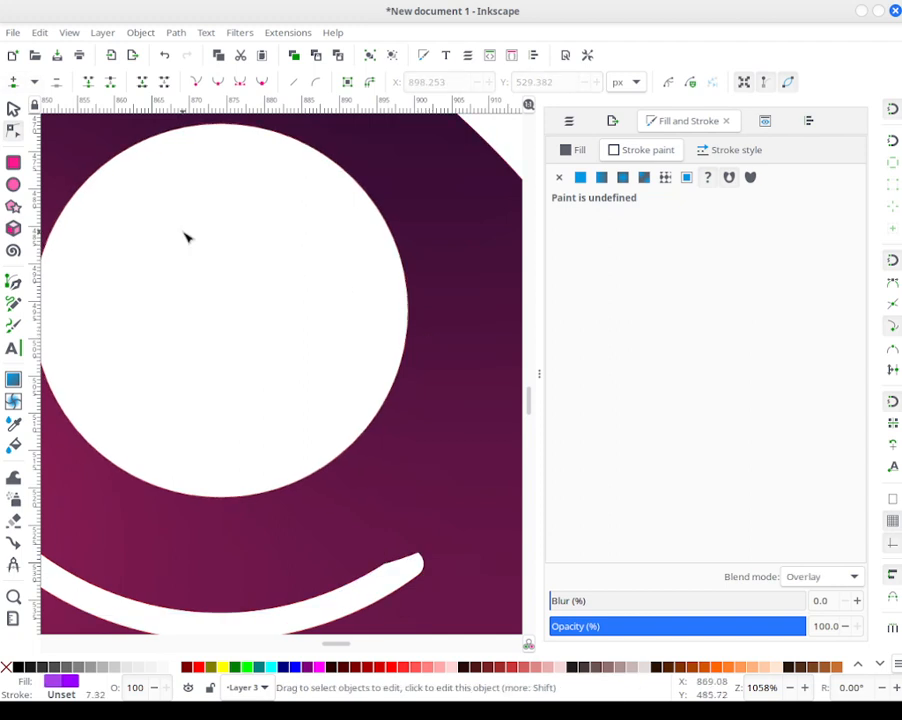
Step: Insert a node on the slanted edge at the arc's upper tip, between its two neighbouring nodes
{"action": "left_click_drag", "start_coordinate": [186, 234], "coordinate": [374, 414]}
{"action": "left_click", "coordinate": [185, 276]}
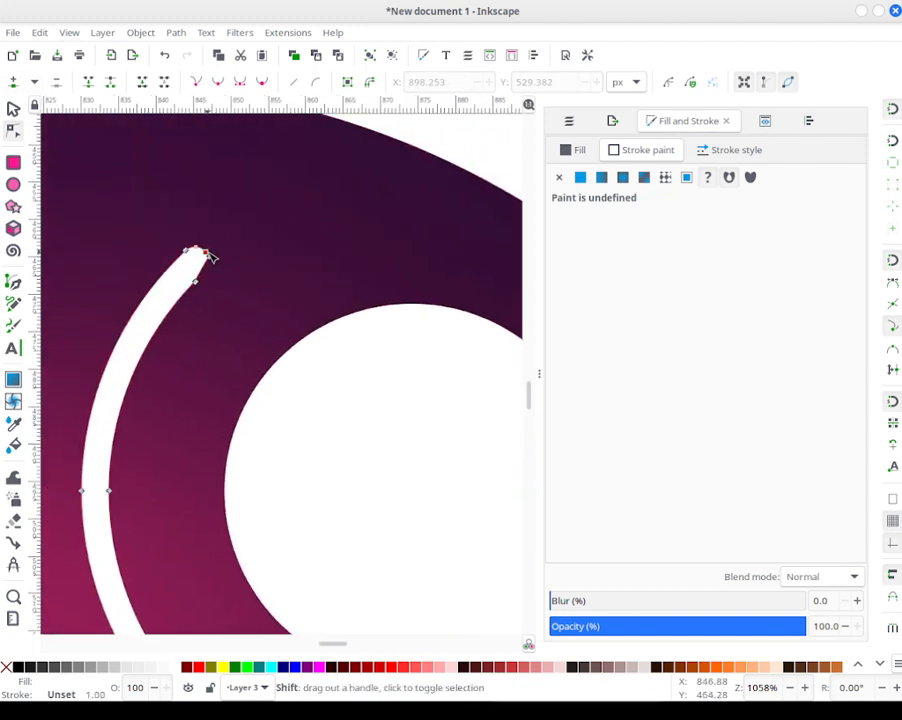
{"action": "left_click", "coordinate": [196, 281], "text": "shift"}
{"action": "left_click", "coordinate": [198, 285], "text": "shift"}
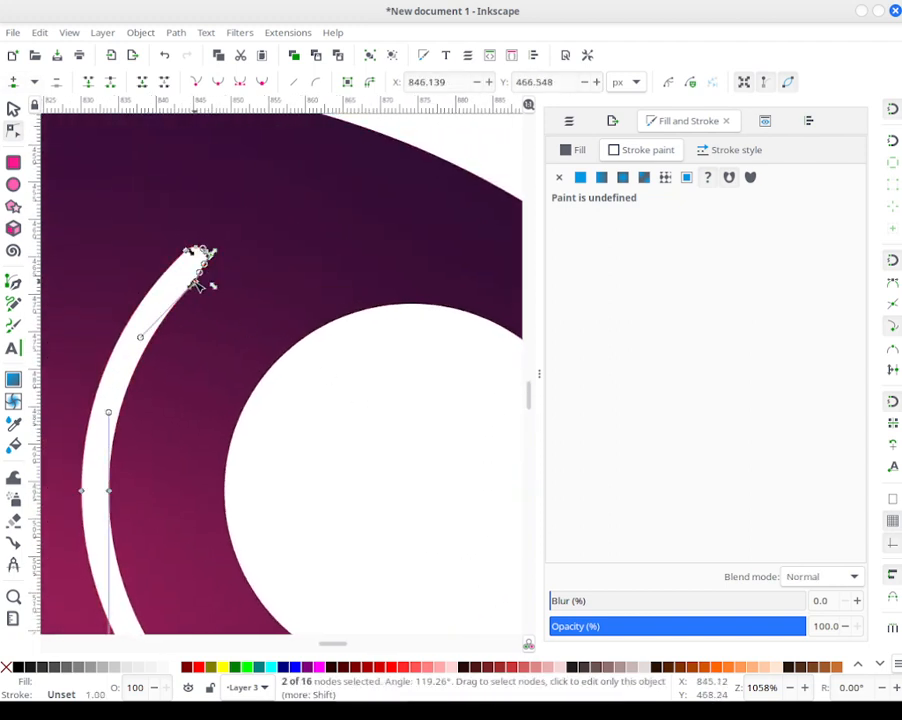
{"action": "left_click", "coordinate": [13, 81]}
{"action": "left_click", "coordinate": [284, 202]}
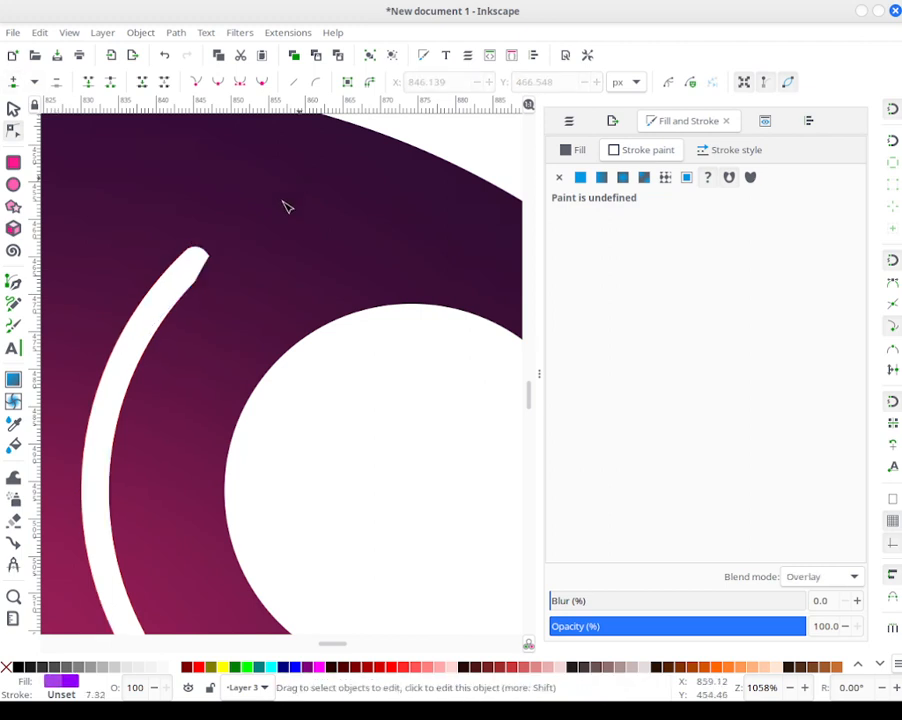
Step: Select the slanted-edge nodes at both tips of the arc and insert additional nodes between them
{"action": "left_click", "coordinate": [195, 258]}
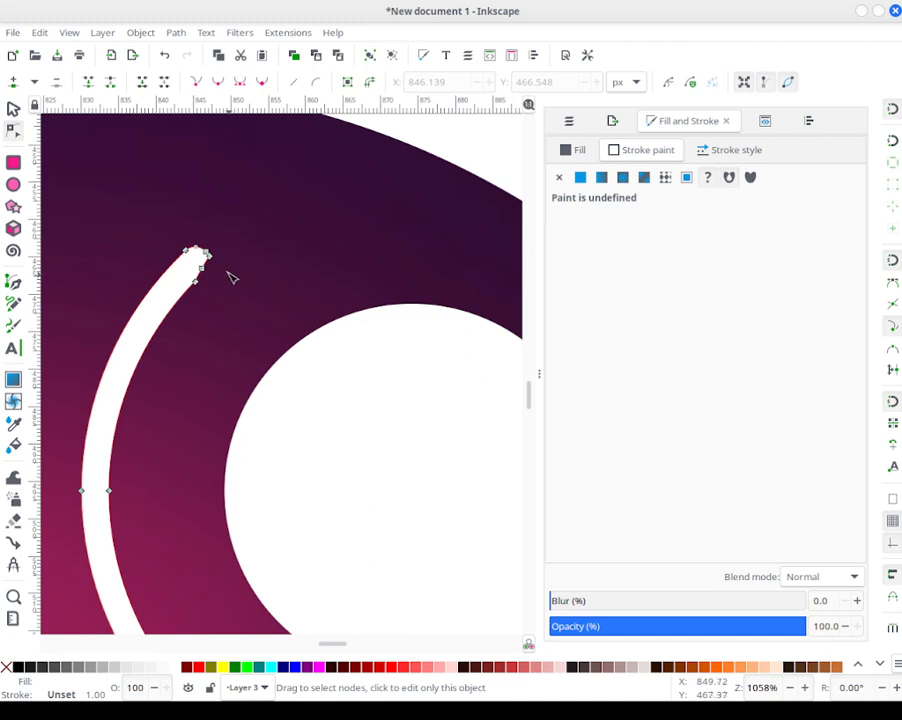
{"action": "left_click", "coordinate": [210, 259]}
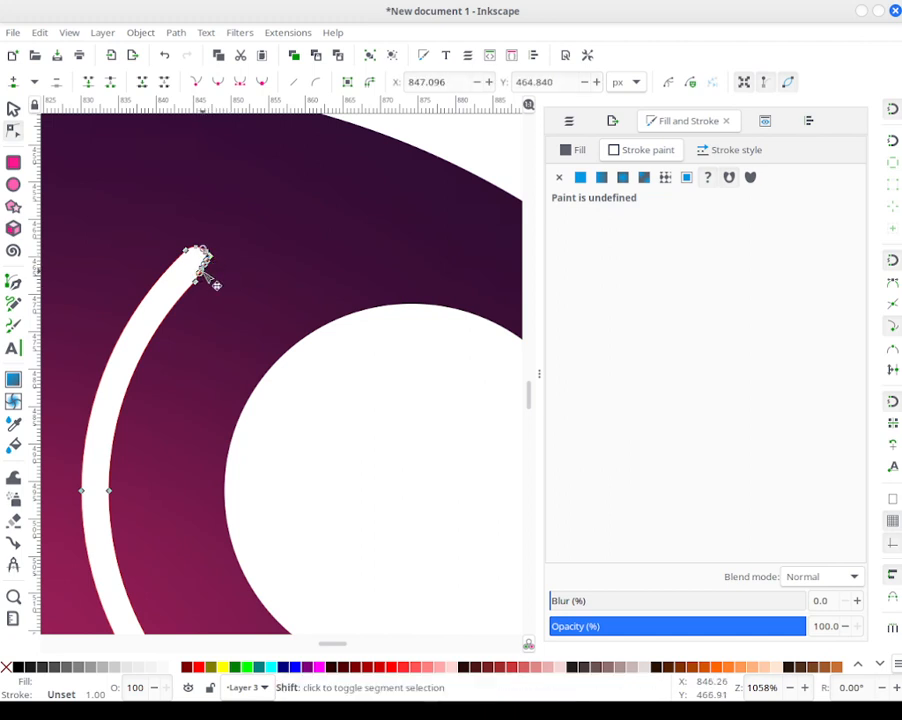
{"action": "left_click", "coordinate": [202, 268], "text": "shift"}
{"action": "left_click_drag", "start_coordinate": [430, 380], "coordinate": [81, 134]}
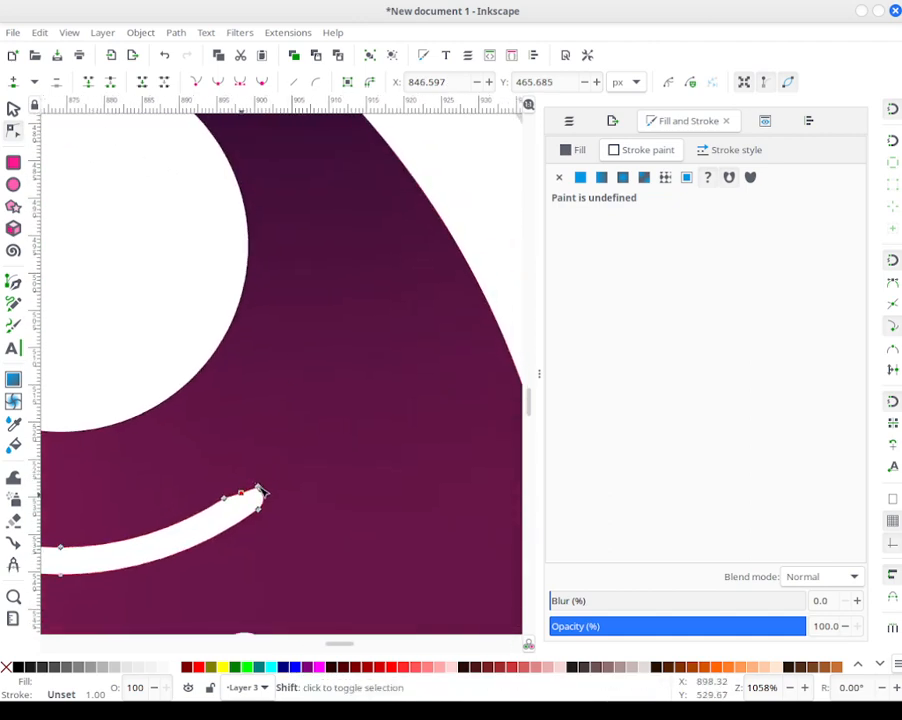
{"action": "left_click", "coordinate": [257, 488], "text": "shift"}
{"action": "scroll", "coordinate": [280, 478], "scroll_direction": "up", "scroll_amount": 4, "text": "ctrl"}
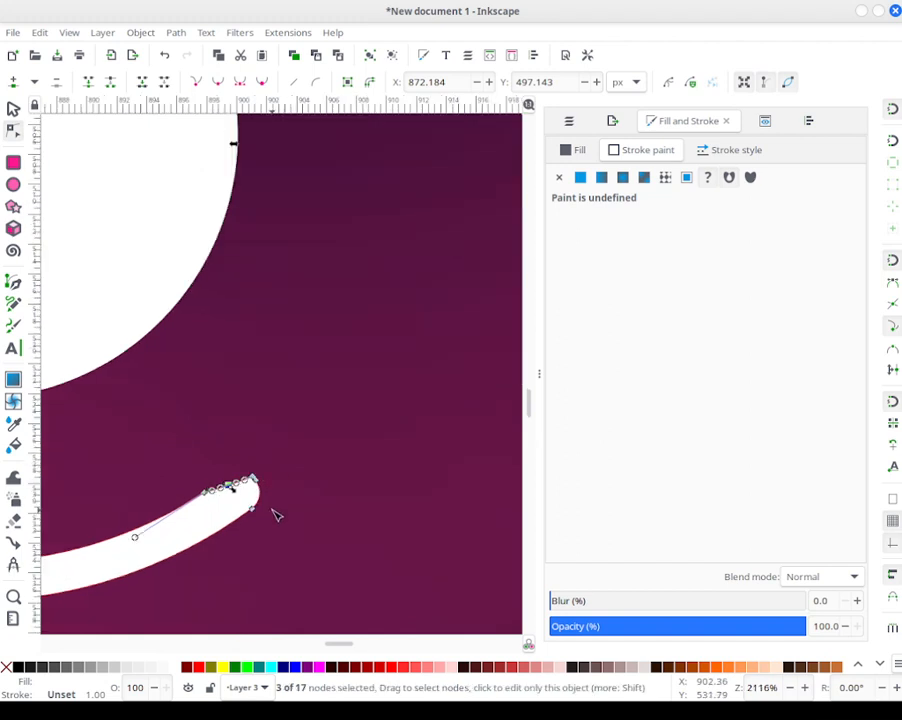
{"action": "left_click", "coordinate": [155, 456], "text": "shift"}
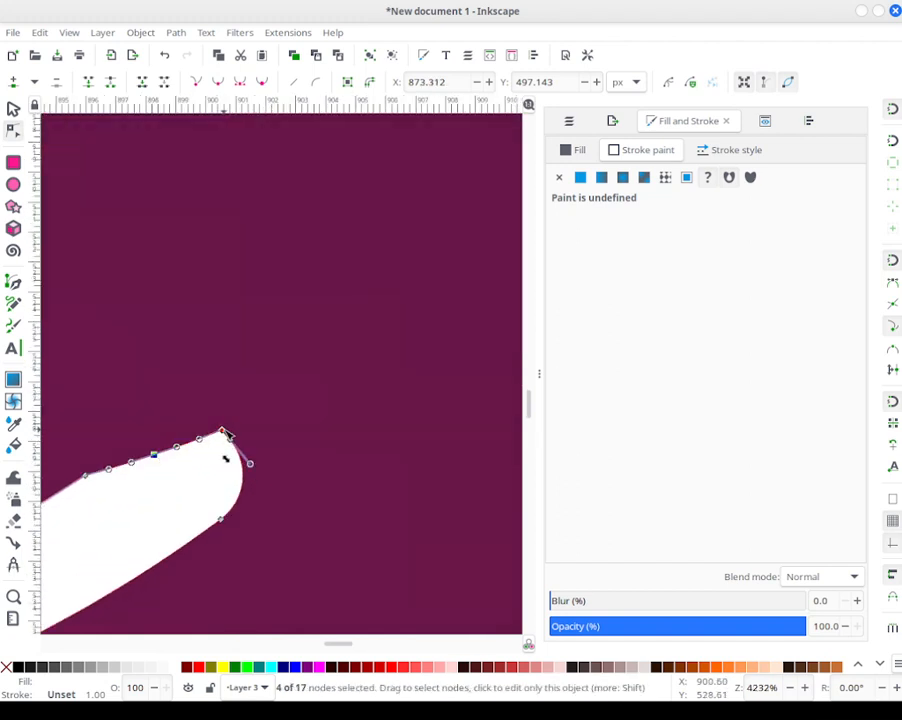
{"action": "left_click", "coordinate": [13, 81]}
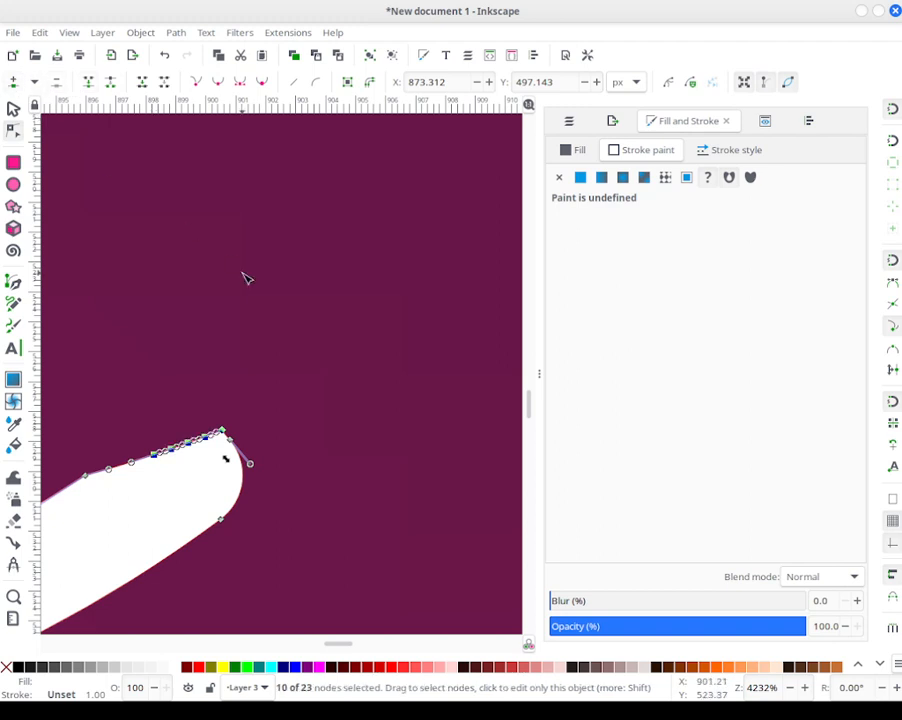
Step: Try deleting the inserted nodes on the lower tip's slanted edge, and undo the deletion
{"action": "left_click", "coordinate": [246, 264]}
{"action": "left_click", "coordinate": [193, 477]}
{"action": "left_click_drag", "start_coordinate": [126, 429], "coordinate": [208, 458]}
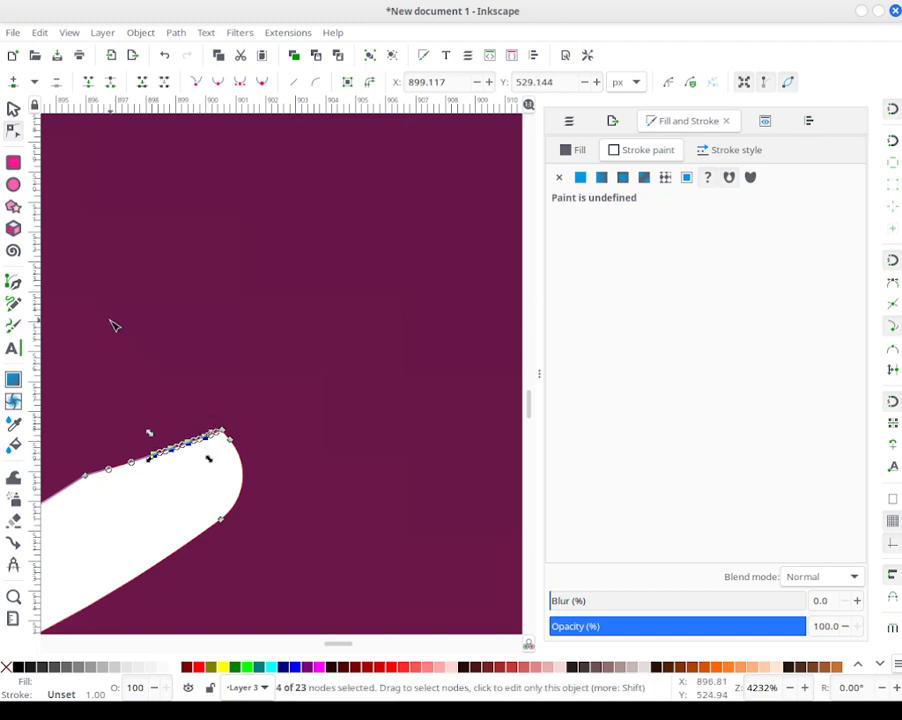
{"action": "key", "text": "ctrl+z"}
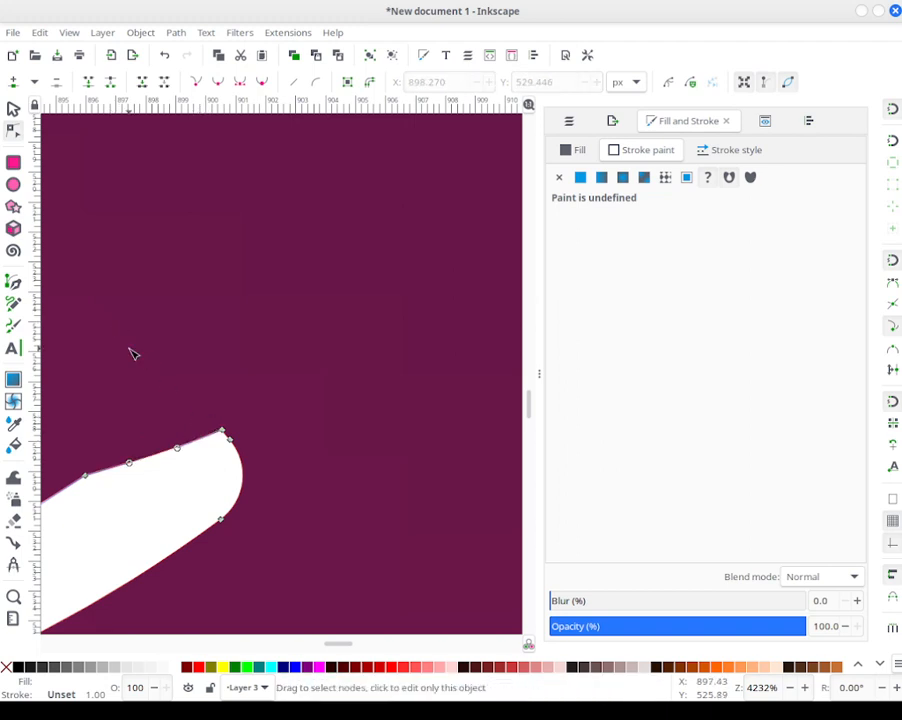
Step: Delete the four nodes from the inner corner along the lower tip's slanted edge, keeping the one nearest the tip
{"action": "left_click_drag", "start_coordinate": [77, 402], "coordinate": [168, 500]}
{"action": "left_click_drag", "start_coordinate": [165, 417], "coordinate": [205, 480]}
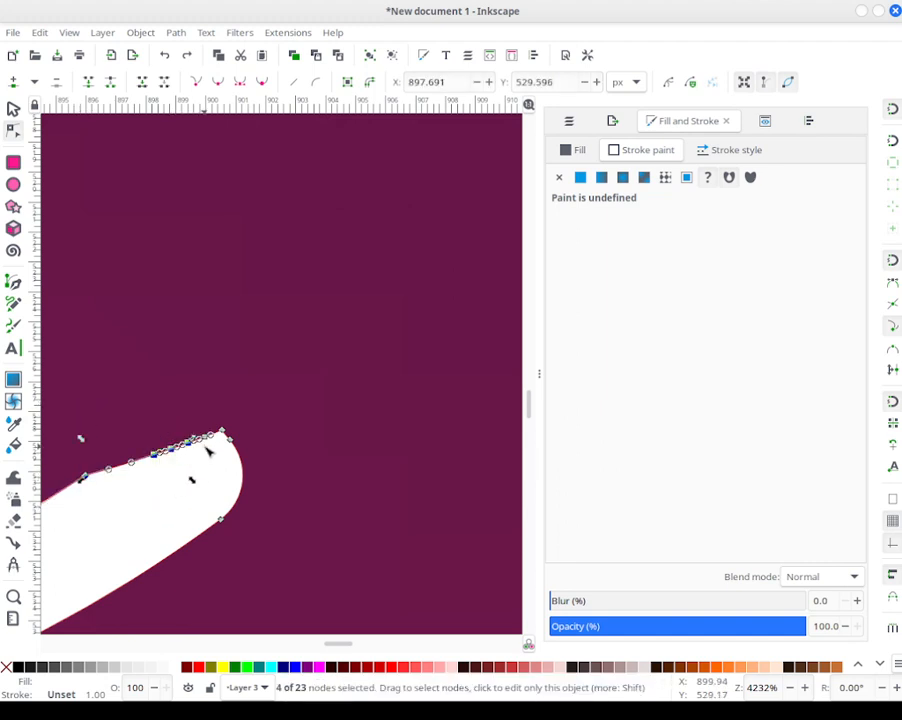
{"action": "key", "text": "Delete"}
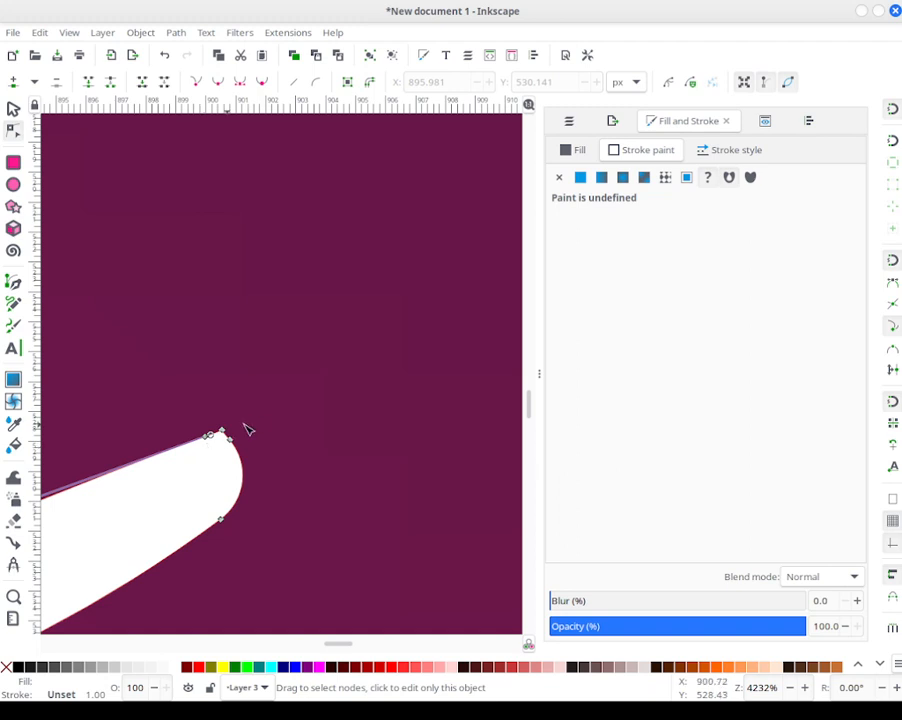
Step: Undo the lower tip's node deletion and delete the slanted edge's five nodes, including the inner corner node
{"action": "scroll", "coordinate": [188, 440], "scroll_direction": "left", "scroll_amount": 5}
{"action": "scroll", "coordinate": [188, 440], "scroll_direction": "down", "scroll_amount": 1}
{"action": "scroll", "coordinate": [320, 396], "scroll_direction": "right", "scroll_amount": 3}
{"action": "key", "text": "ctrl+z"}
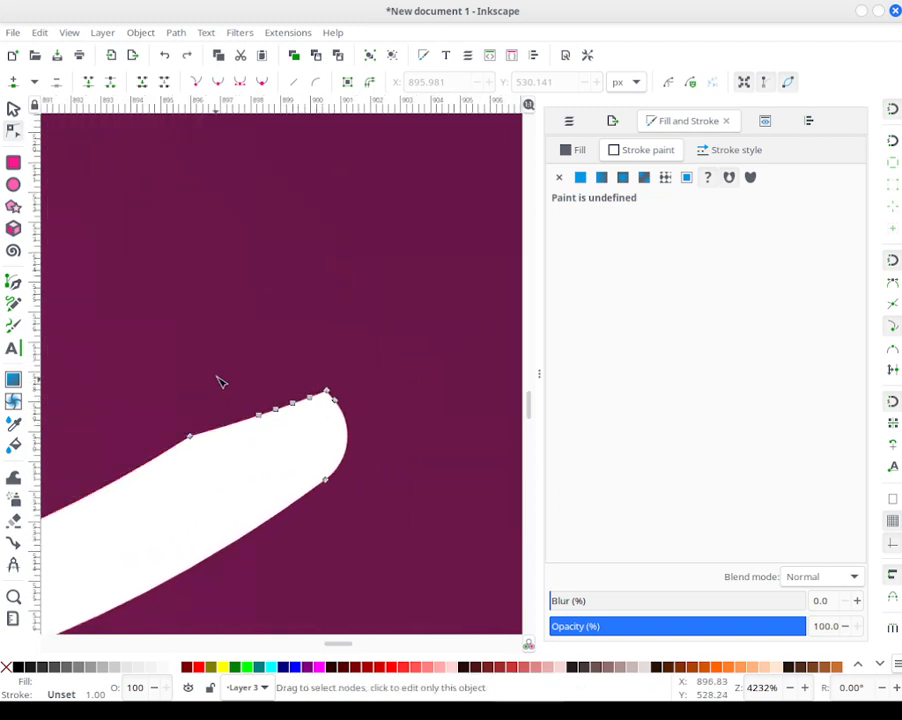
{"action": "left_click_drag", "start_coordinate": [164, 346], "coordinate": [318, 479]}
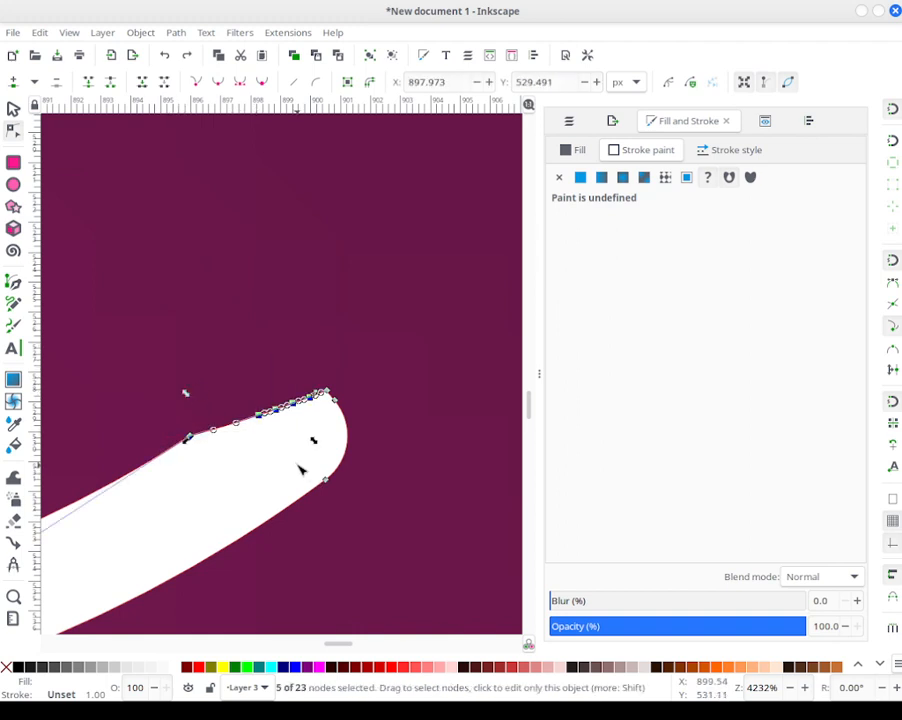
{"action": "key", "text": "Delete"}
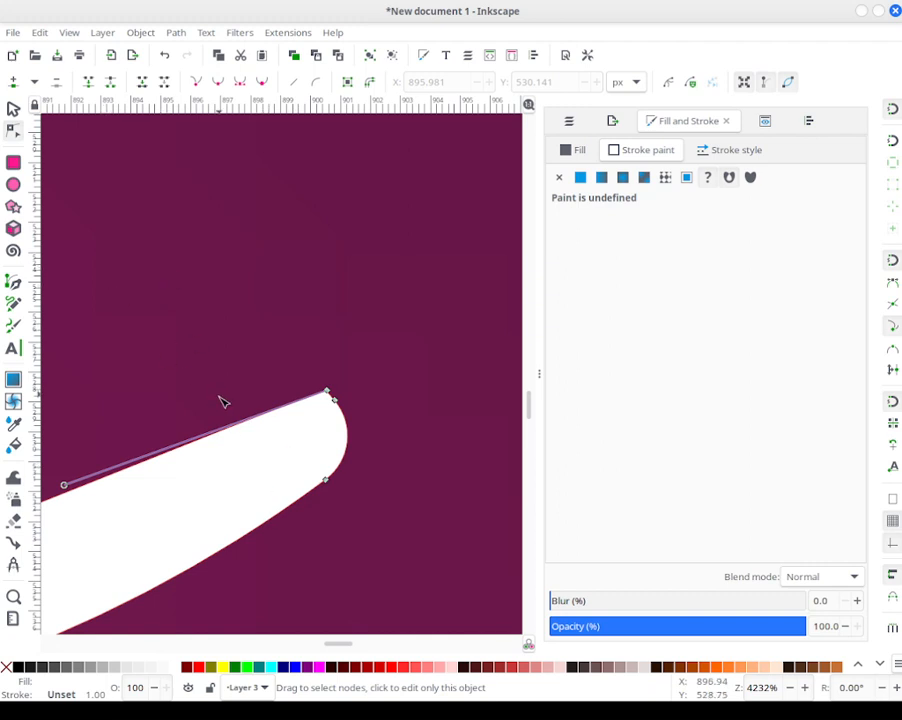
Step: Delete the inner corner node and the added nodes along the slanted edge of the arc's upper tip, and leave node editing
{"action": "scroll", "coordinate": [82, 256], "scroll_direction": "up", "scroll_amount": 15}
{"action": "scroll", "coordinate": [82, 256], "scroll_direction": "left", "scroll_amount": 12}
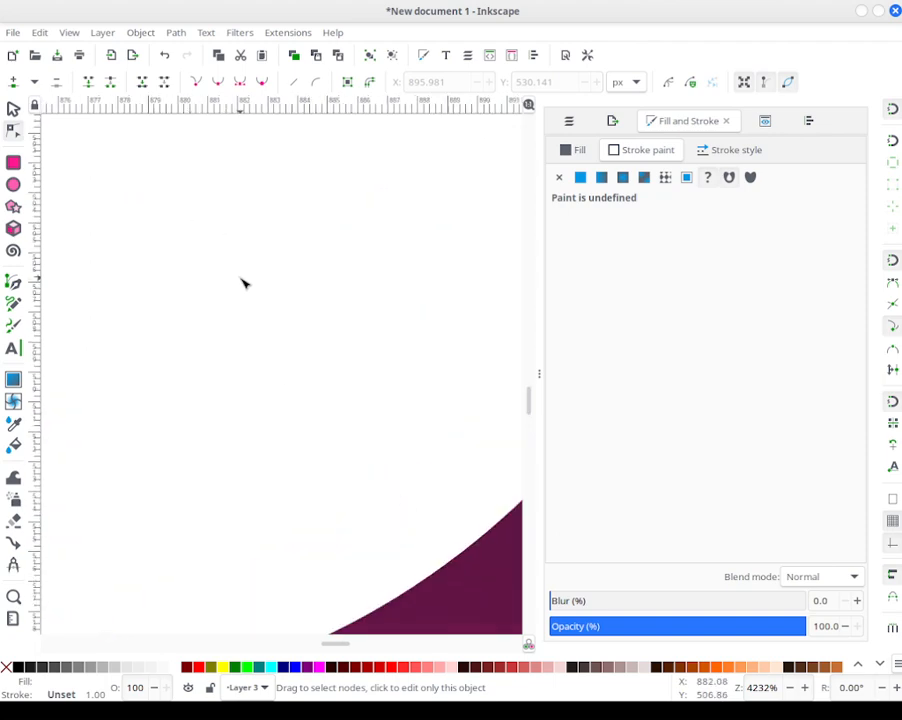
{"action": "scroll", "coordinate": [243, 284], "scroll_direction": "down", "scroll_amount": 5}
{"action": "left_click_drag", "start_coordinate": [229, 254], "coordinate": [338, 456]}
{"action": "left_click_drag", "start_coordinate": [155, 289], "coordinate": [258, 349]}
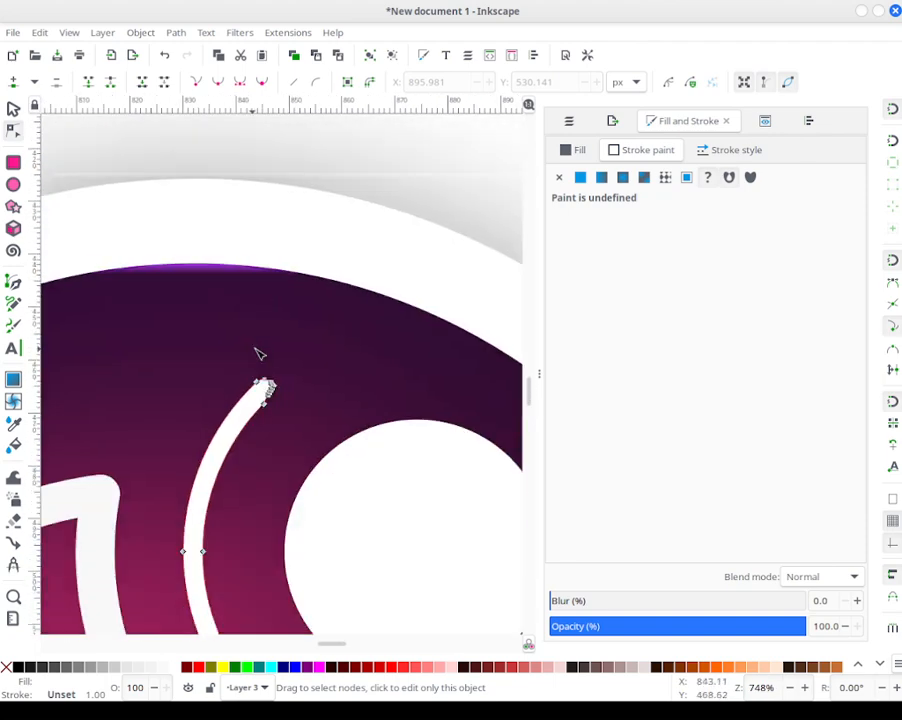
{"action": "scroll", "coordinate": [280, 430], "scroll_direction": "up", "scroll_amount": 6}
{"action": "key", "text": "ctrl+z"}
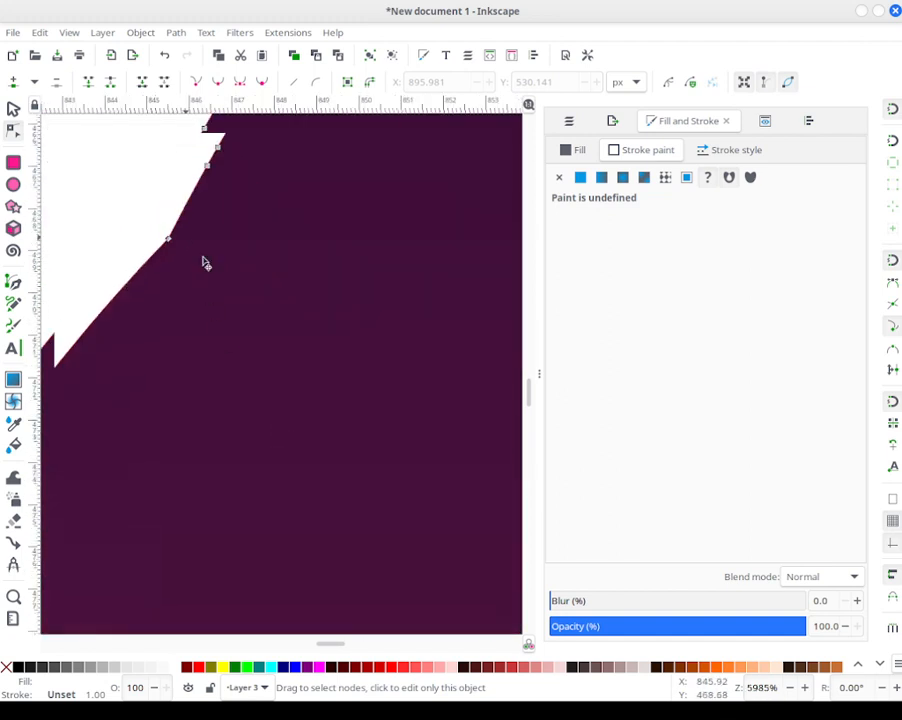
{"action": "left_click_drag", "start_coordinate": [186, 239], "coordinate": [328, 406]}
{"action": "left_click_drag", "start_coordinate": [410, 464], "coordinate": [226, 271]}
{"action": "key", "text": "Delete"}
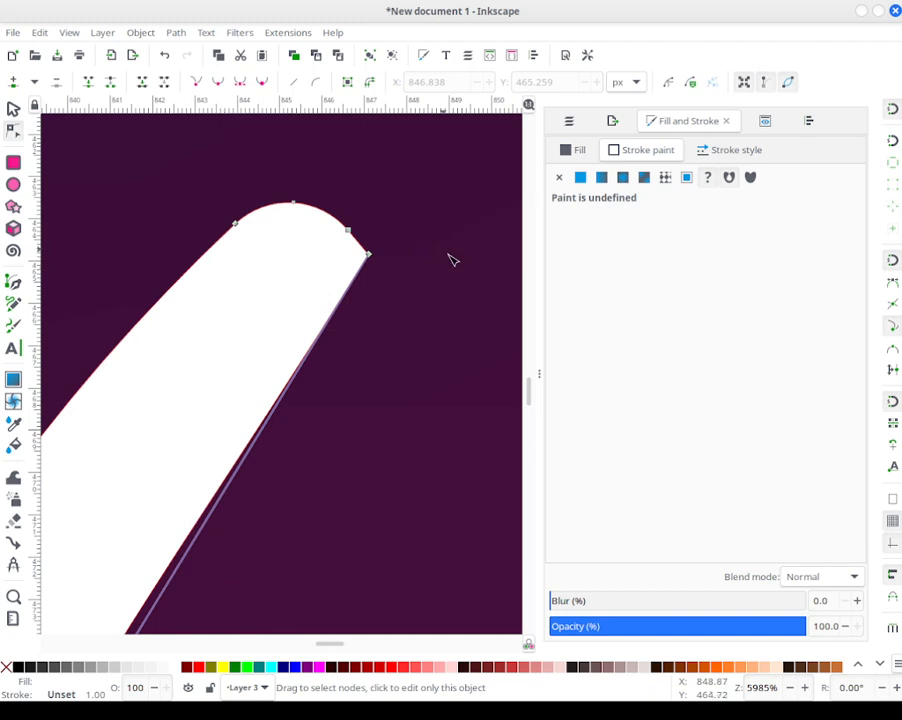
{"action": "scroll", "coordinate": [296, 370], "scroll_direction": "down", "scroll_amount": 1}
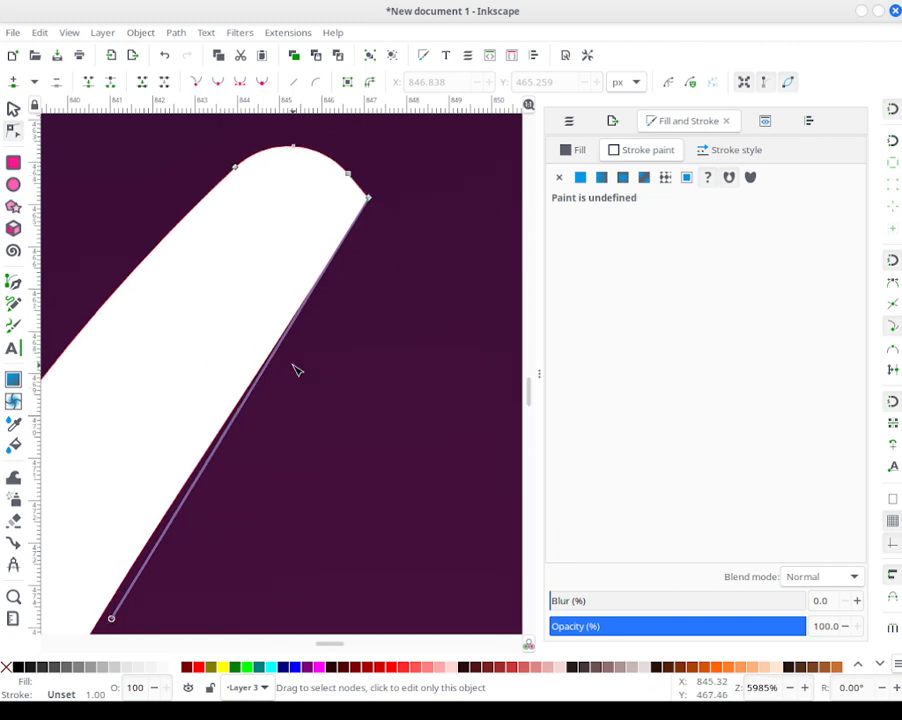
{"action": "scroll", "coordinate": [308, 345], "scroll_direction": "down", "scroll_amount": 7, "text": "ctrl"}
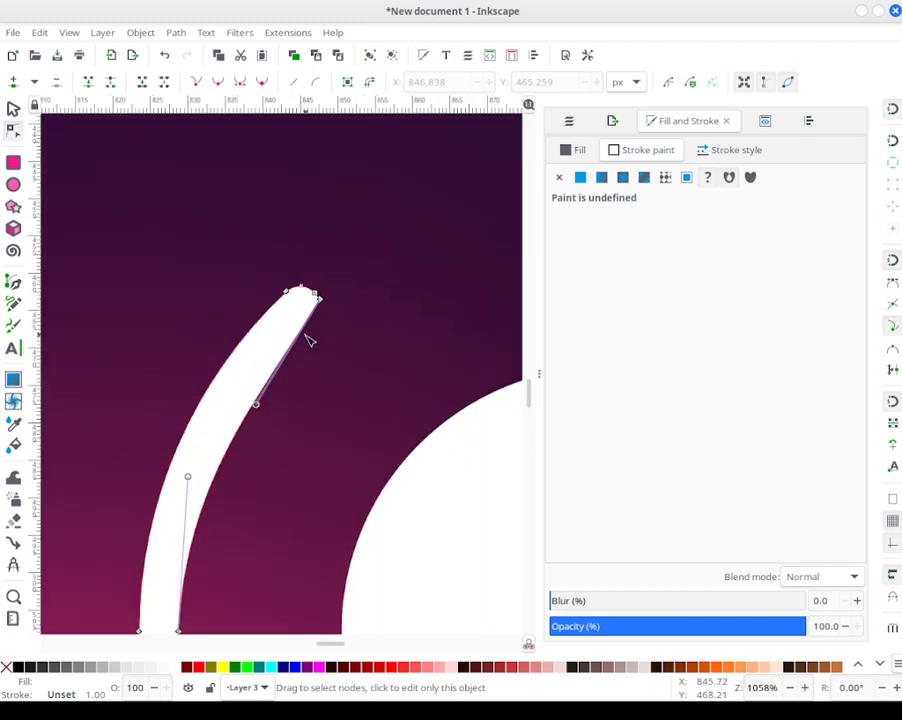
{"action": "scroll", "coordinate": [313, 346], "scroll_direction": "down", "scroll_amount": 1}
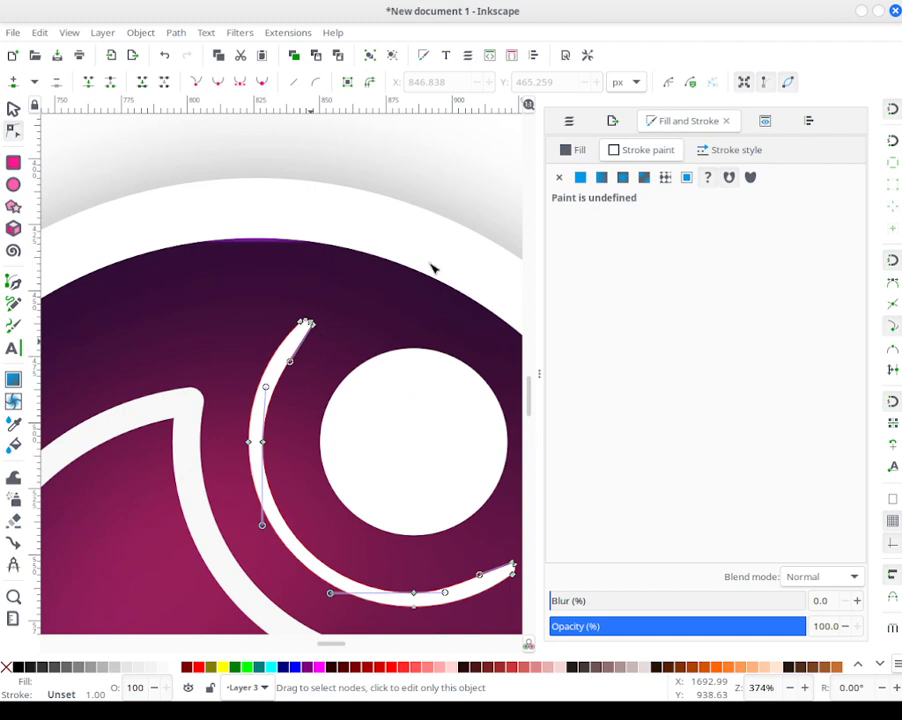
{"action": "scroll", "coordinate": [424, 276], "scroll_direction": "down", "scroll_amount": 4}
{"action": "key", "text": "Escape"}
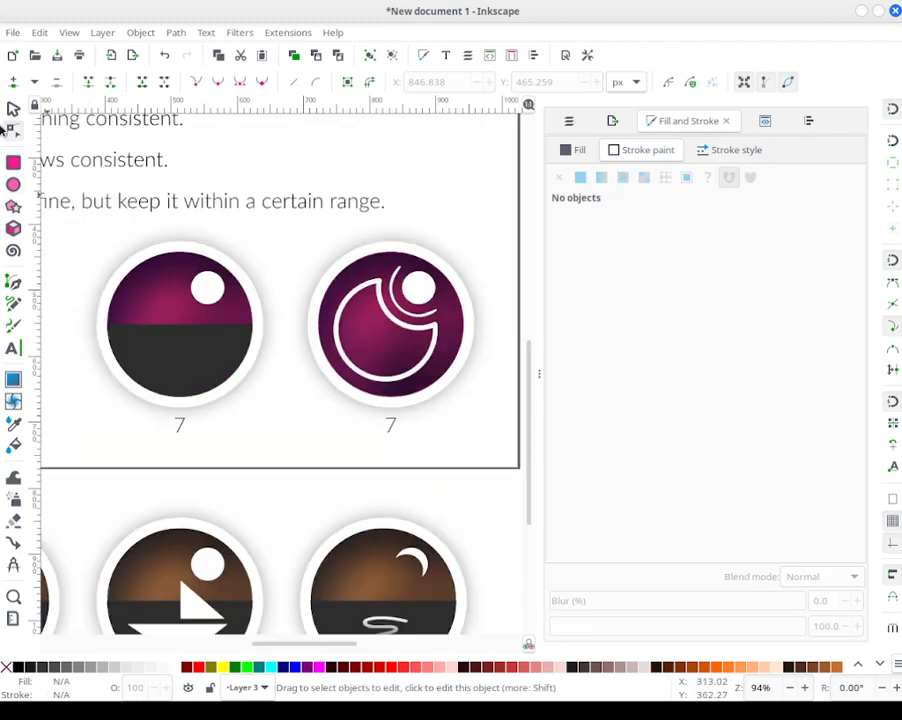
{"action": "left_click", "coordinate": [13, 108]}
{"action": "left_click", "coordinate": [416, 279]}
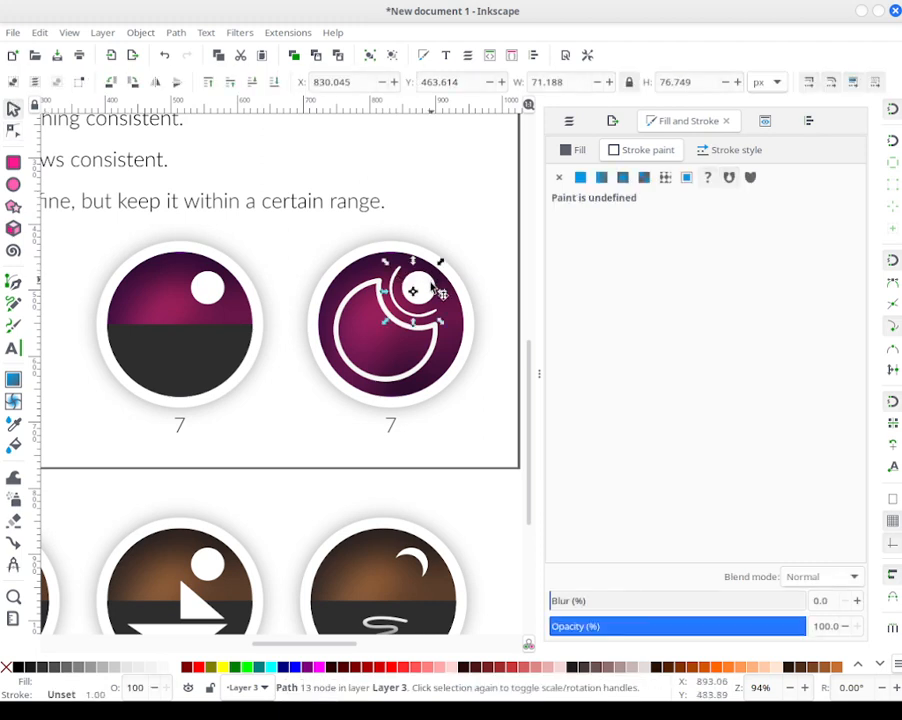
{"action": "mouse_move", "coordinate": [402, 284]}
{"action": "left_mouse_down"}
{"action": "mouse_move", "coordinate": [369, 276]}
{"action": "mouse_move", "coordinate": [410, 285]}
{"action": "left_mouse_up"}
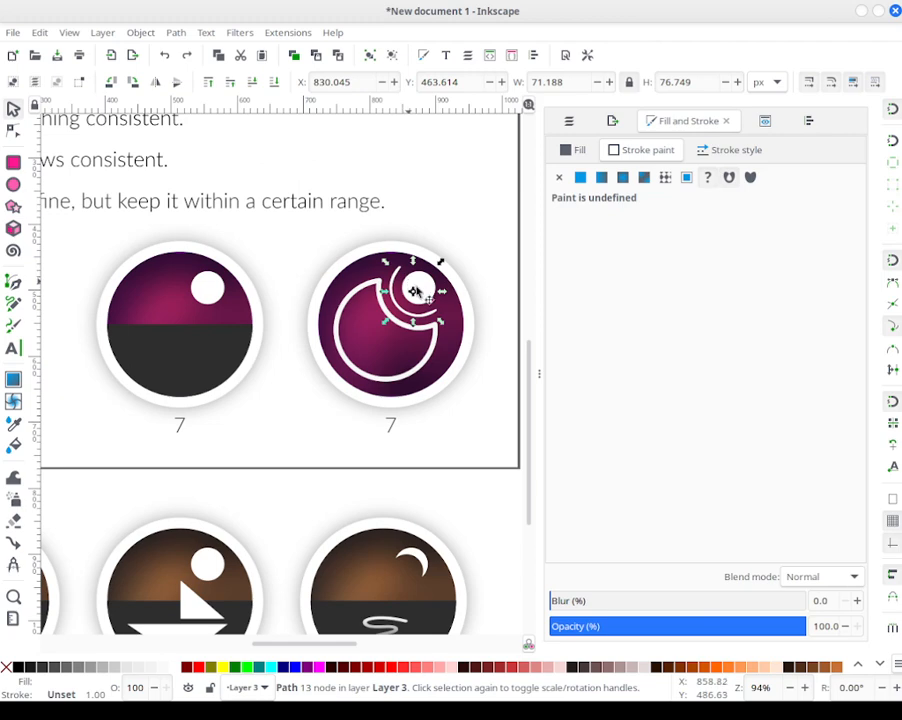
{"action": "left_click", "coordinate": [469, 248]}
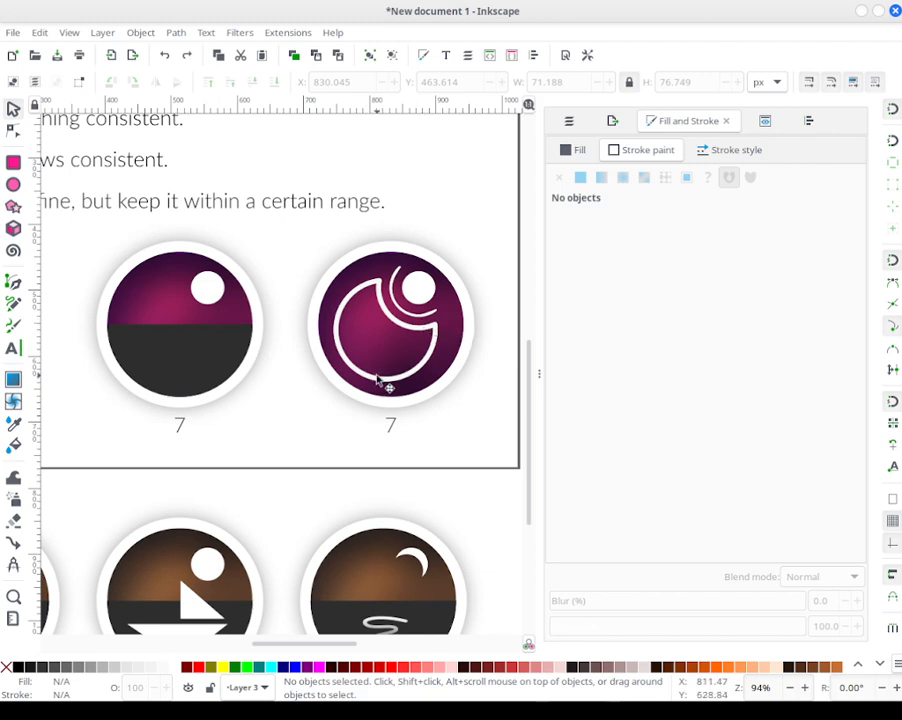
Step: Recolour the second icon from purple to green by setting its overlay circle's fill hue to 176
{"action": "left_click", "coordinate": [463, 318]}
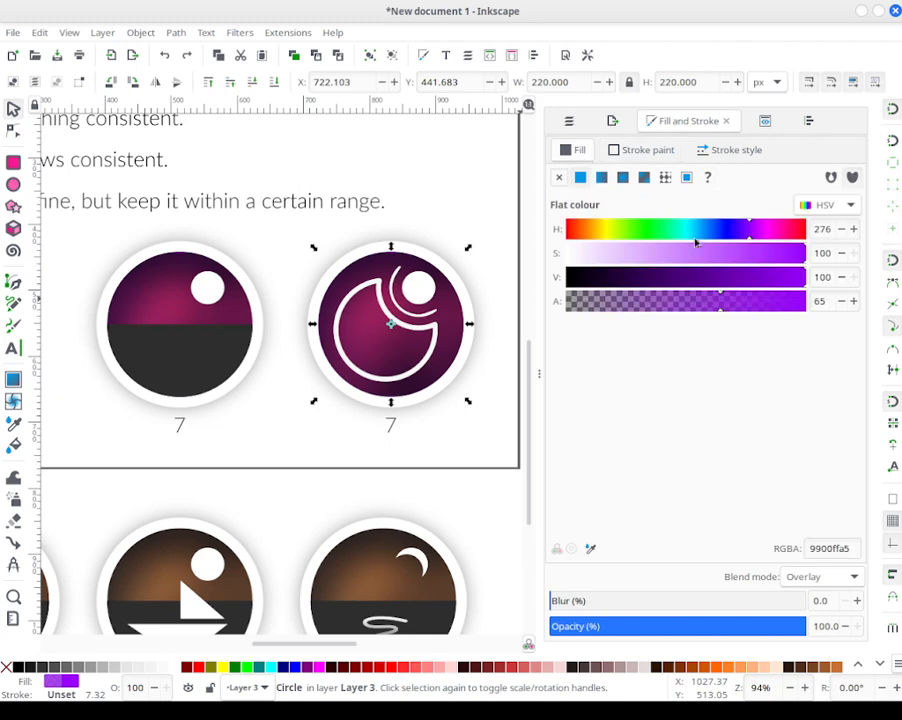
{"action": "mouse_move", "coordinate": [668, 233]}
{"action": "left_mouse_down"}
{"action": "mouse_move", "coordinate": [700, 229]}
{"action": "mouse_move", "coordinate": [681, 243]}
{"action": "left_mouse_up"}
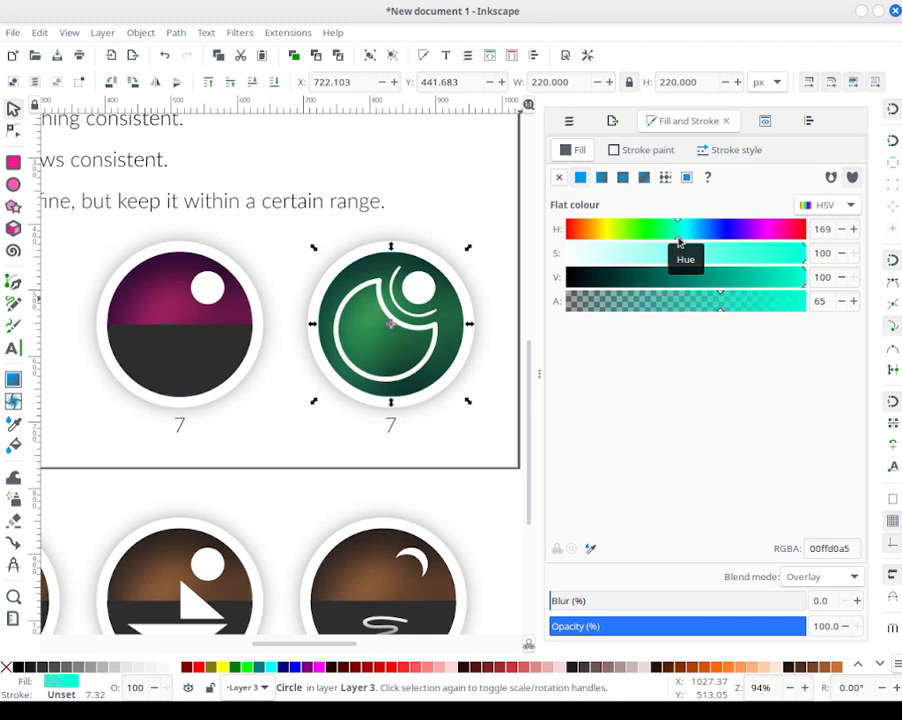
{"action": "left_click", "coordinate": [853, 229]}
{"action": "left_click", "coordinate": [853, 229]}
{"action": "left_click", "coordinate": [853, 229]}
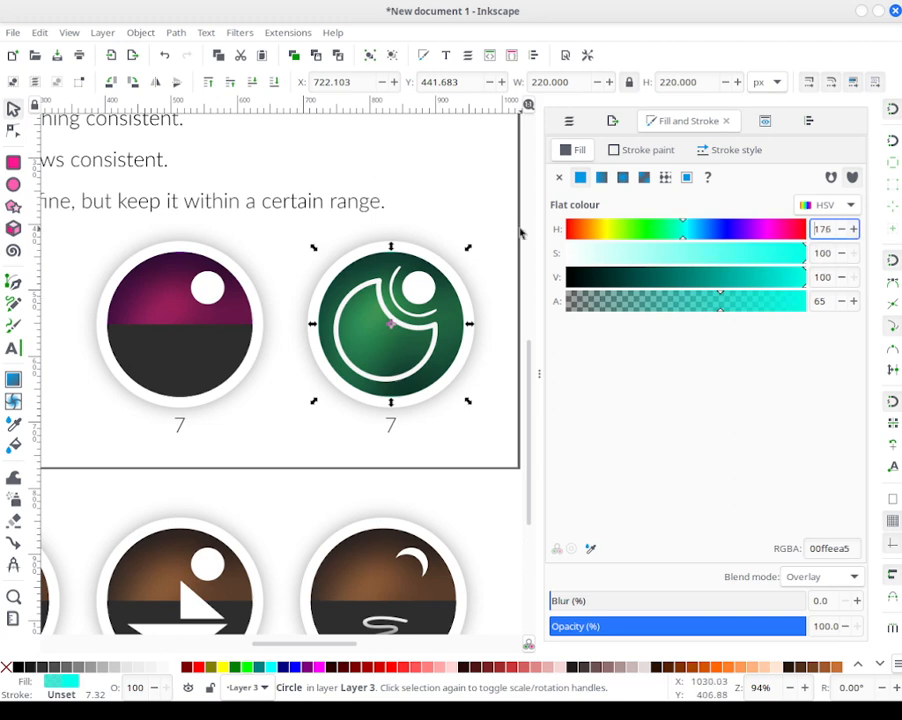
{"action": "left_click", "coordinate": [503, 203]}
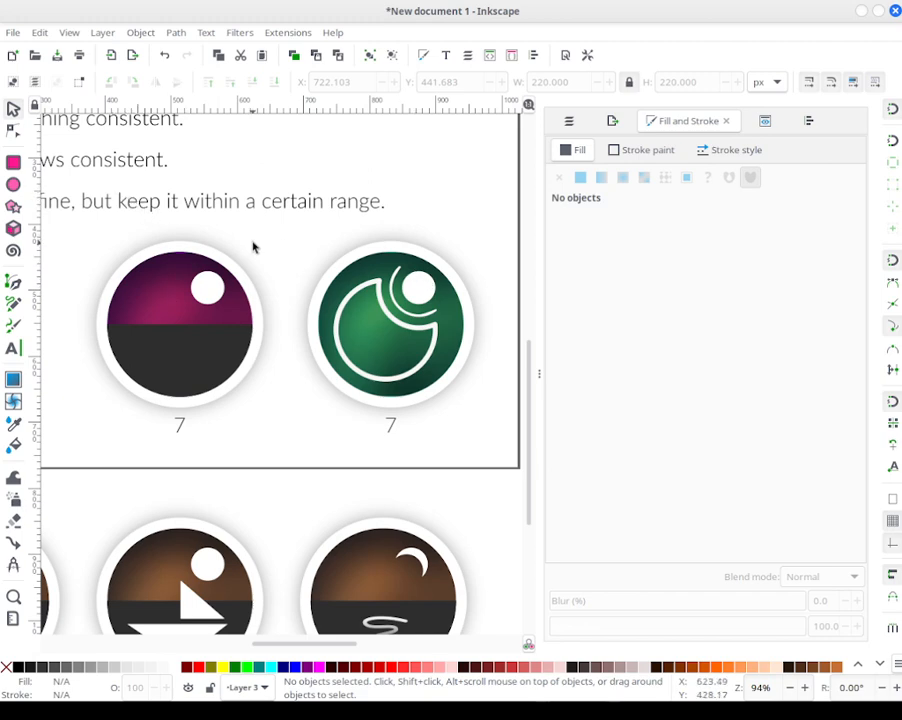
Step: Group all objects of the green planet icon together with the number label below it
{"action": "scroll", "coordinate": [253, 248], "scroll_direction": "left", "scroll_amount": 2}
{"action": "scroll", "coordinate": [253, 248], "scroll_direction": "down", "scroll_amount": 1}
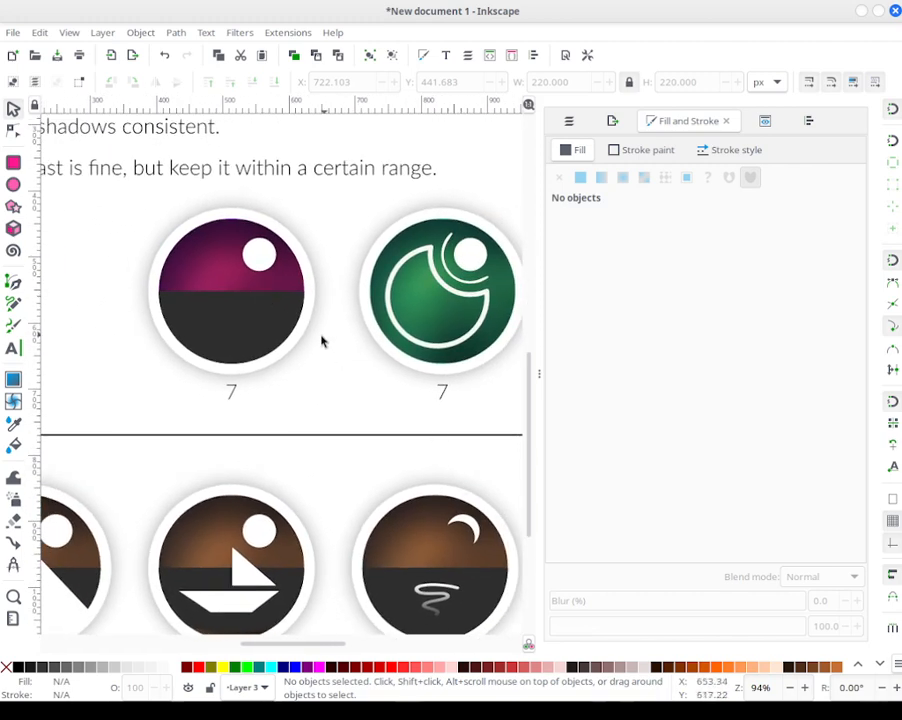
{"action": "scroll", "coordinate": [300, 386], "scroll_direction": "left", "scroll_amount": 2}
{"action": "scroll", "coordinate": [388, 498], "scroll_direction": "up", "scroll_amount": 1}
{"action": "scroll", "coordinate": [351, 483], "scroll_direction": "right", "scroll_amount": 1}
{"action": "scroll", "coordinate": [340, 490], "scroll_direction": "up", "scroll_amount": 1}
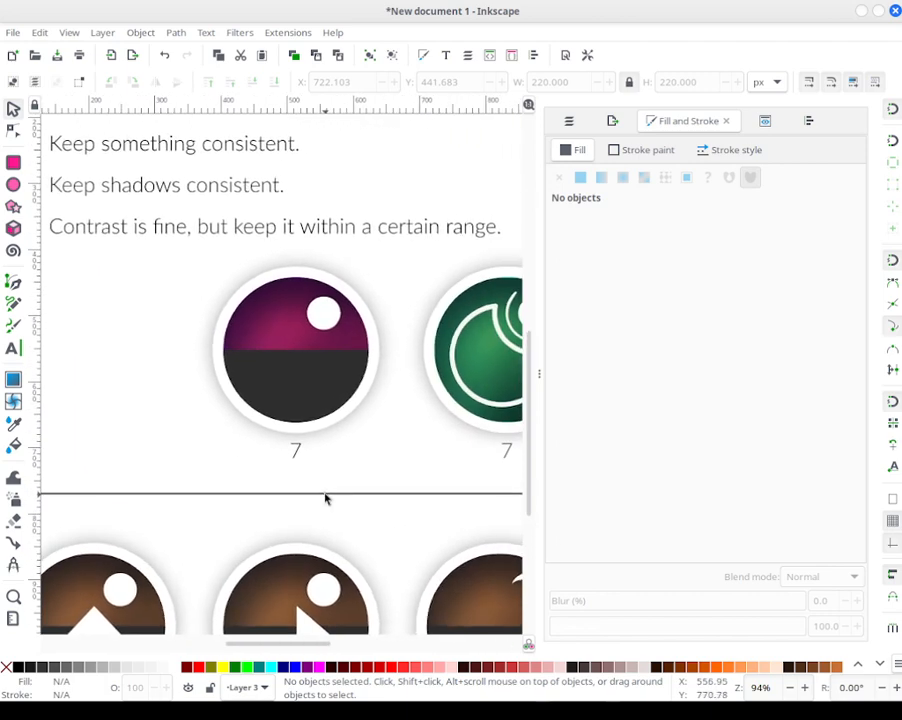
{"action": "scroll", "coordinate": [323, 496], "scroll_direction": "down", "scroll_amount": 2, "text": "ctrl"}
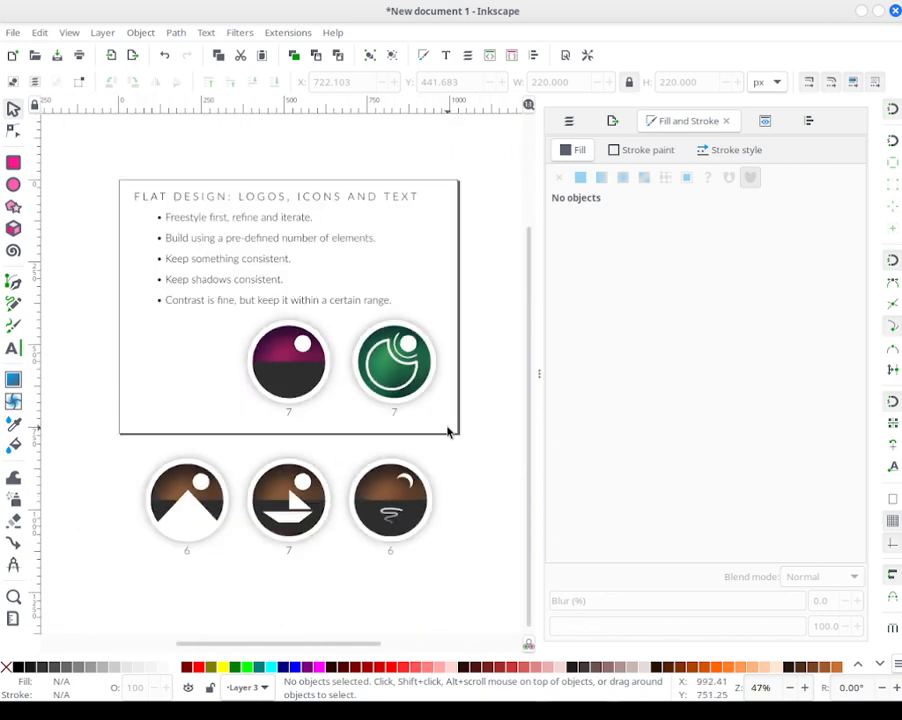
{"action": "left_click_drag", "start_coordinate": [471, 451], "coordinate": [333, 303]}
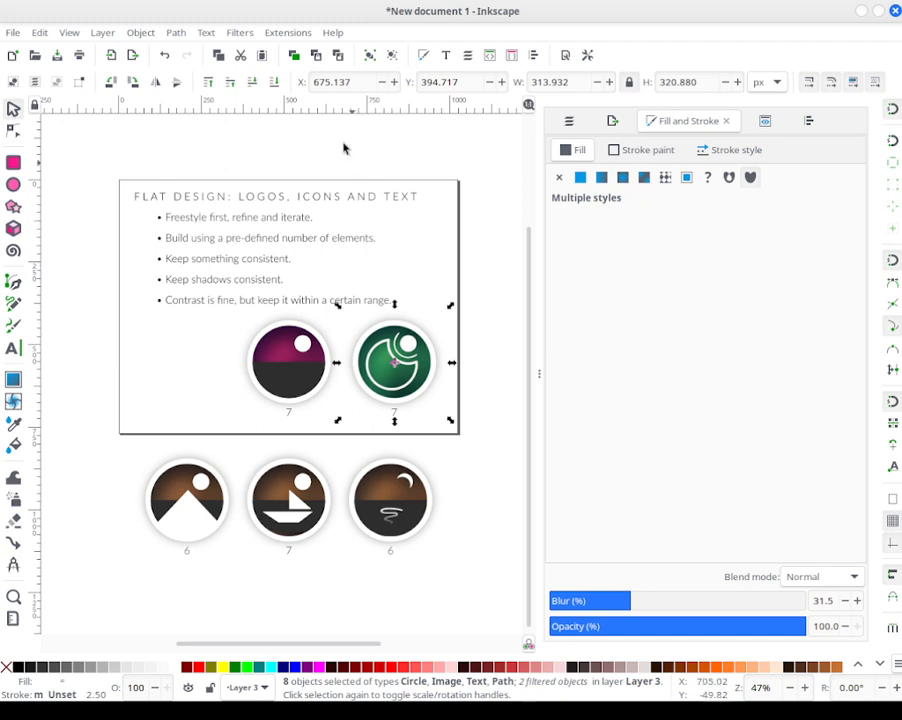
{"action": "left_click", "coordinate": [371, 62]}
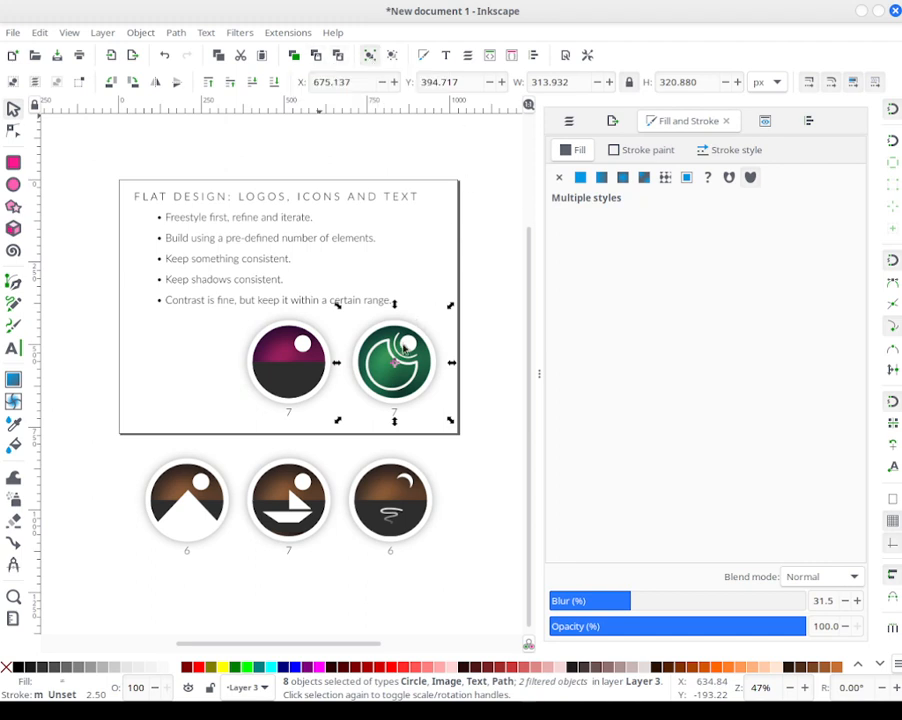
Step: Duplicate the grouped green icon and place the copy left of the purple icon, above the mountain icon
{"action": "right_click", "coordinate": [403, 345]}
{"action": "left_click", "coordinate": [435, 344]}
{"action": "left_click_drag", "start_coordinate": [417, 355], "coordinate": [210, 357]}
{"action": "left_click", "coordinate": [462, 314]}
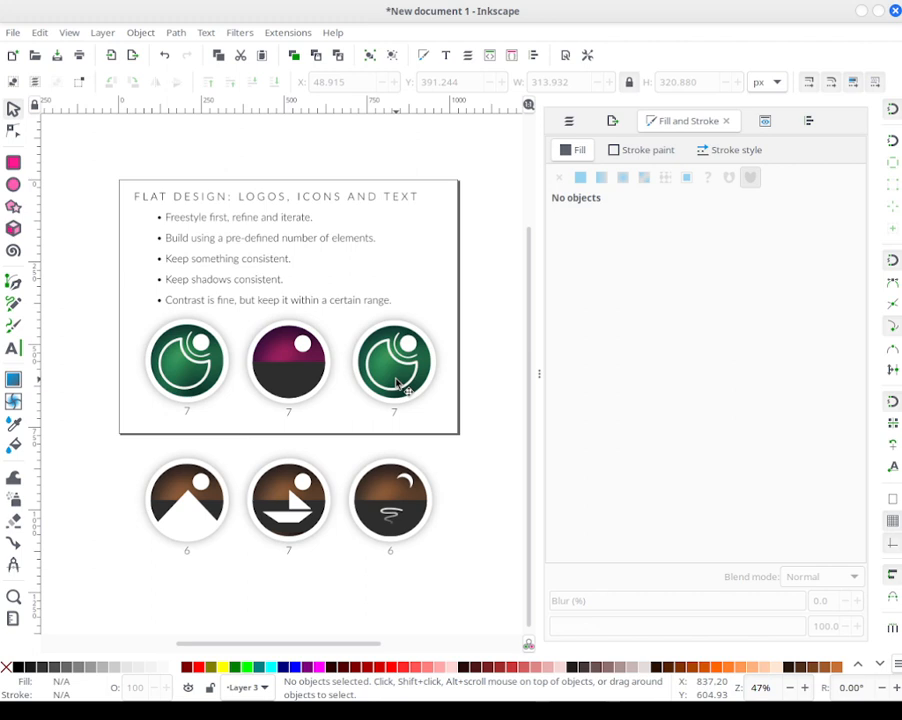
{"action": "left_click", "coordinate": [394, 412]}
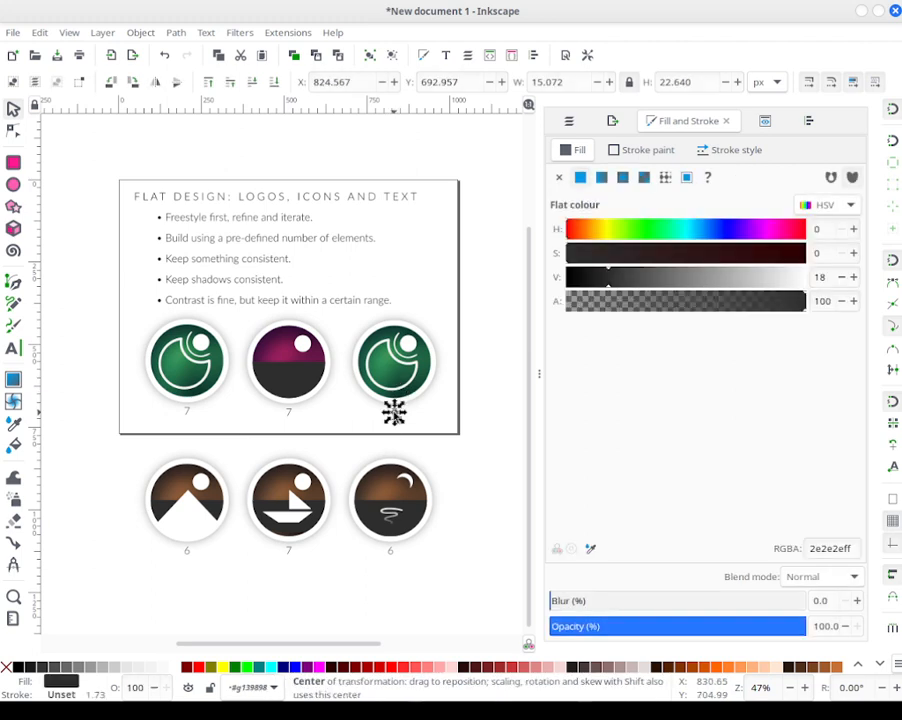
{"action": "left_click_drag", "start_coordinate": [394, 412], "coordinate": [398, 418]}
{"action": "key", "text": "Escape"}
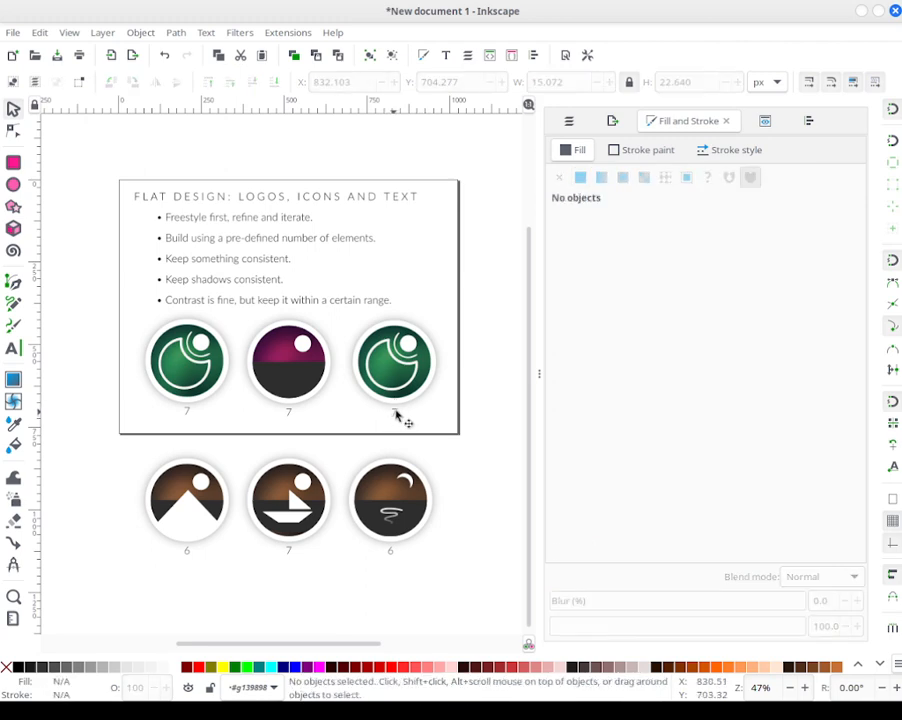
Step: Change the number label below the original green icon, right of the purple one, to 6
{"action": "left_click", "coordinate": [393, 412]}
{"action": "key", "text": "ctrl+z"}
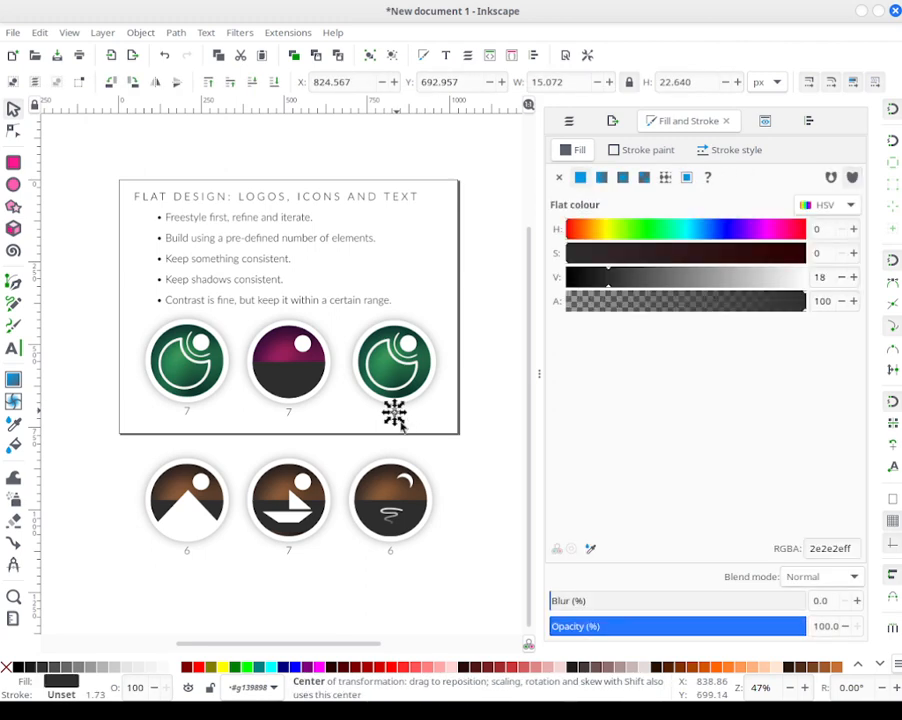
{"action": "left_click", "coordinate": [397, 416]}
{"action": "scroll", "coordinate": [400, 421], "scroll_direction": "up", "scroll_amount": 8}
{"action": "left_click", "coordinate": [317, 231]}
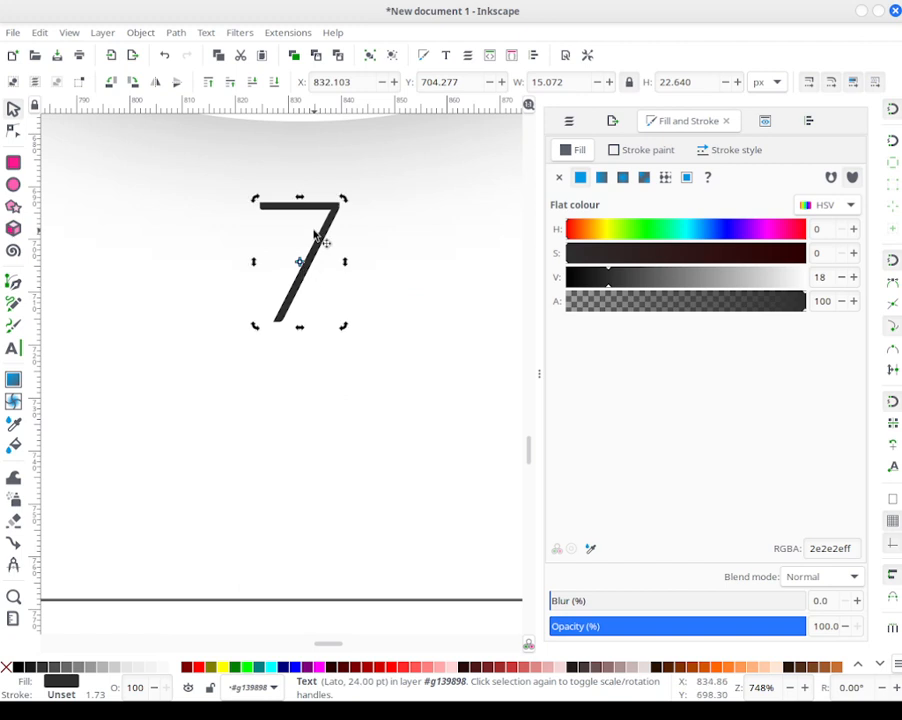
{"action": "double_click", "coordinate": [317, 231]}
{"action": "double_click", "coordinate": [318, 230]}
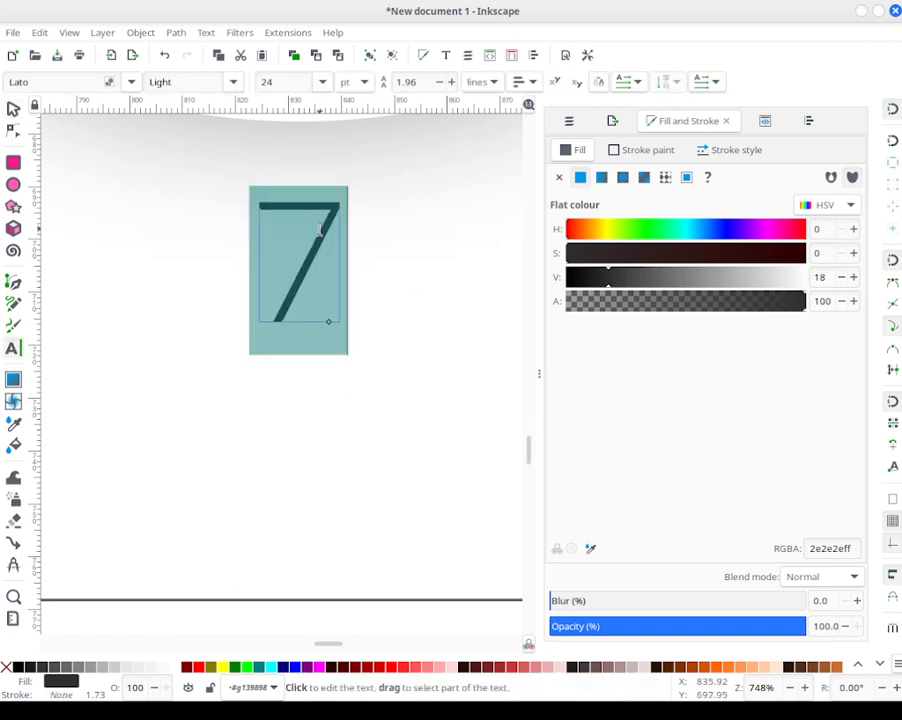
{"action": "type", "text": "56"}
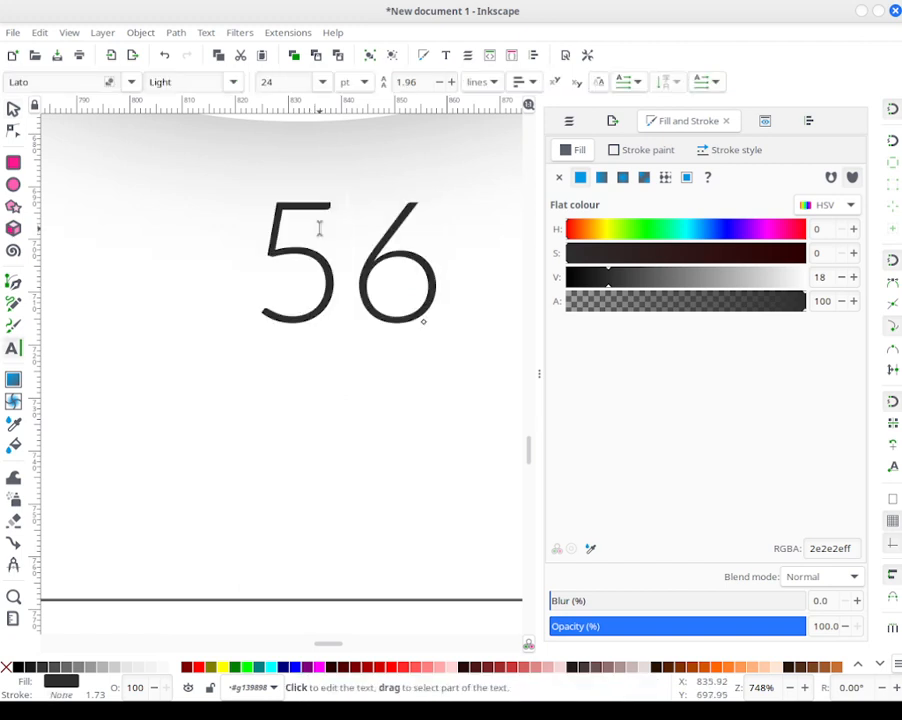
{"action": "key", "text": "ctrl+shift+f"}
{"action": "key", "text": "Left"}
{"action": "key", "text": "BackSpace"}
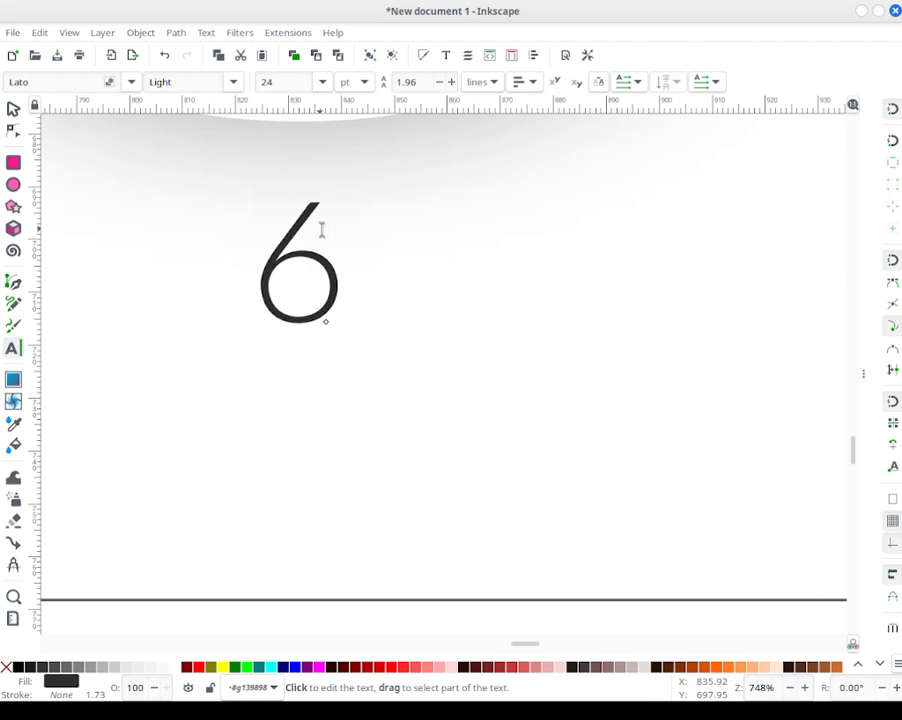
{"action": "left_click", "coordinate": [14, 109]}
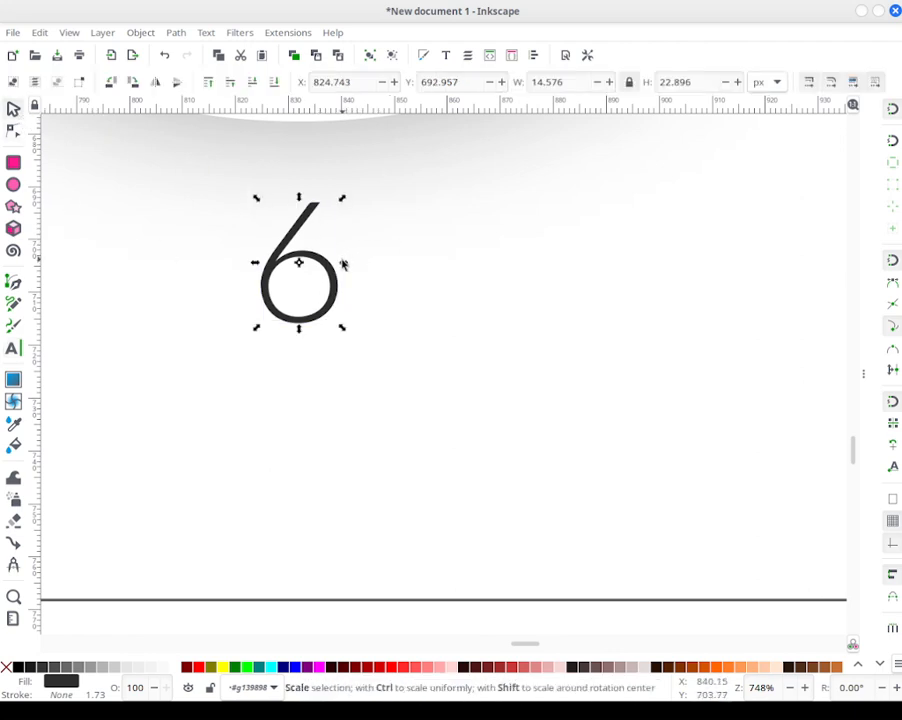
{"action": "scroll", "coordinate": [342, 262], "scroll_direction": "down", "scroll_amount": 6}
{"action": "scroll", "coordinate": [364, 312], "scroll_direction": "left", "scroll_amount": 3}
{"action": "scroll", "coordinate": [364, 312], "scroll_direction": "up", "scroll_amount": 2}
{"action": "left_click_drag", "start_coordinate": [342, 318], "coordinate": [533, 409]}
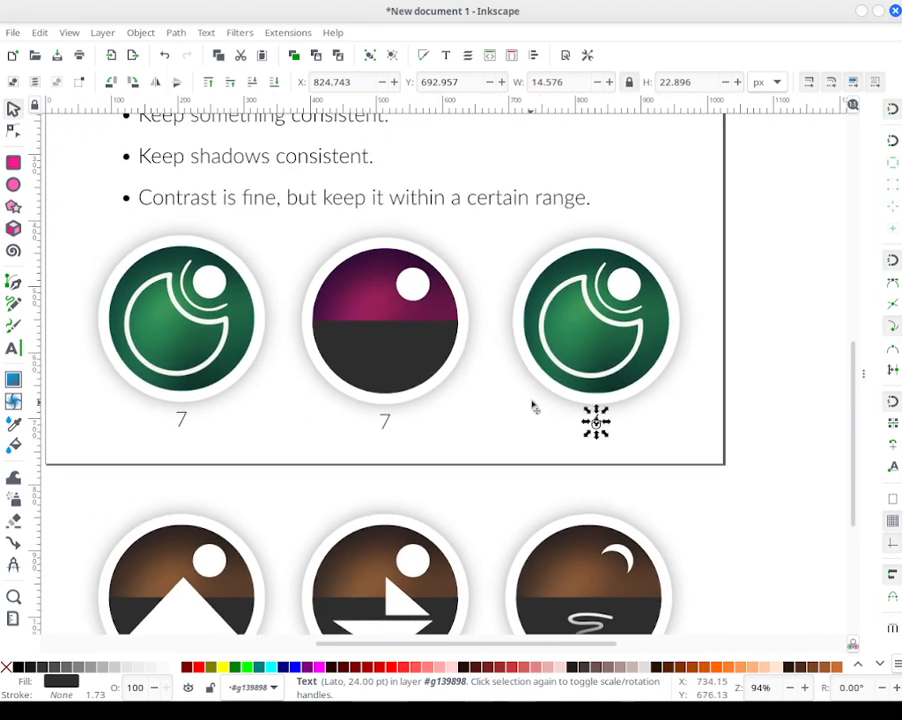
{"action": "left_click", "coordinate": [336, 469]}
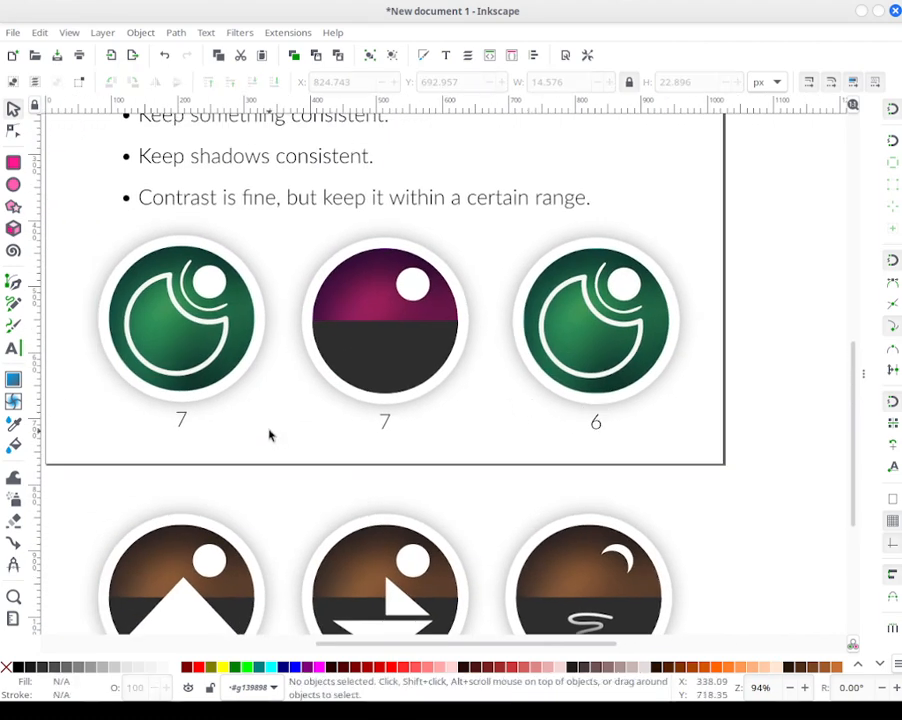
Step: Delete the crescent outline from inside the green icon group above the mountain icon
{"action": "left_click", "coordinate": [221, 334]}
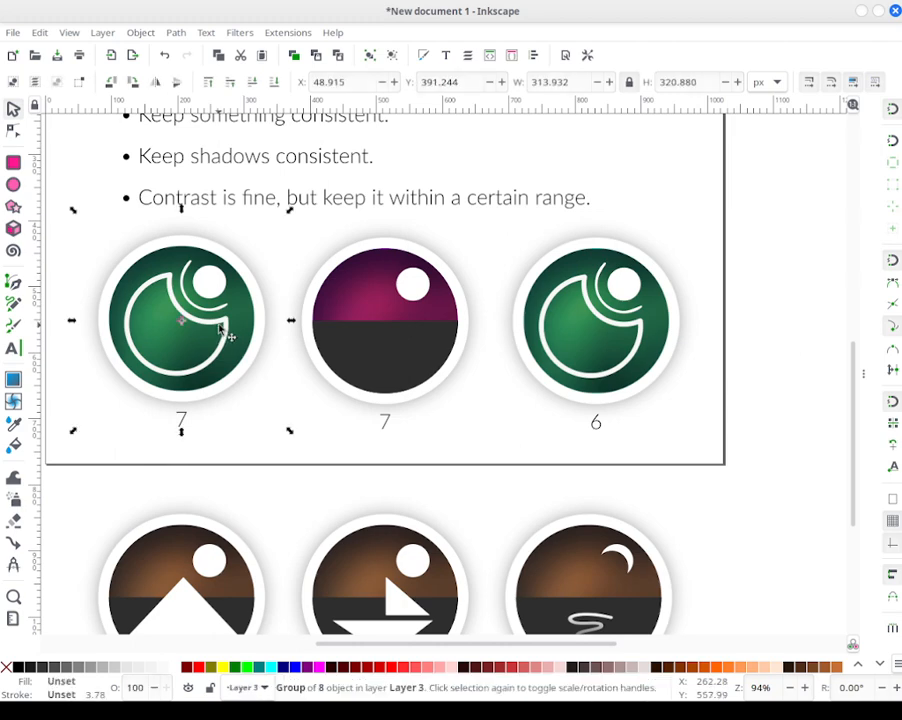
{"action": "double_click", "coordinate": [224, 331]}
{"action": "left_click", "coordinate": [222, 327]}
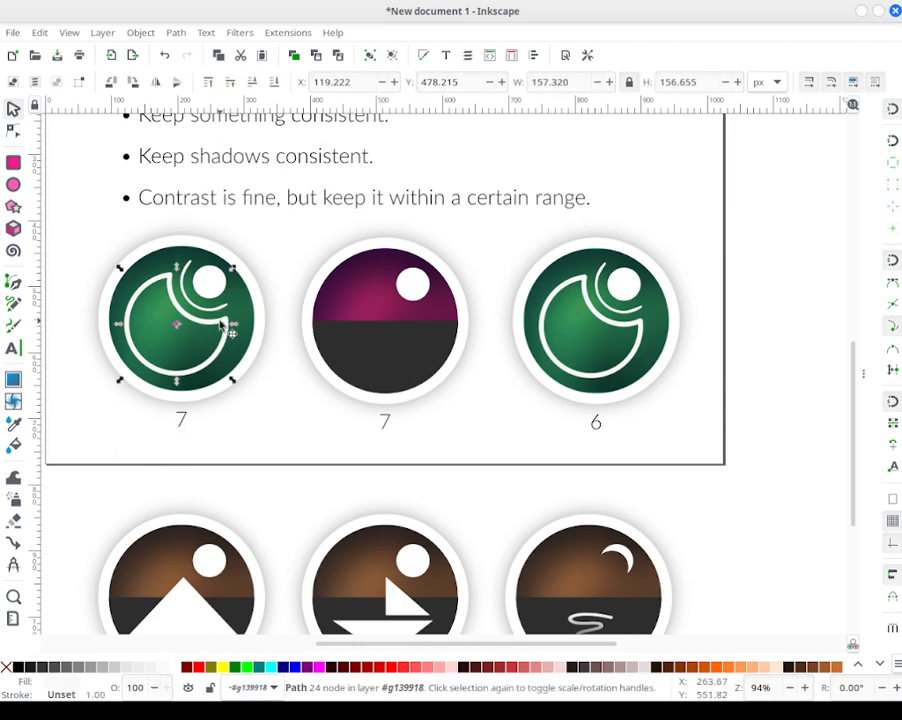
{"action": "key", "text": "Delete"}
Step: Delete the thin arc around the white circle in the same green icon
{"action": "left_click", "coordinate": [196, 306]}
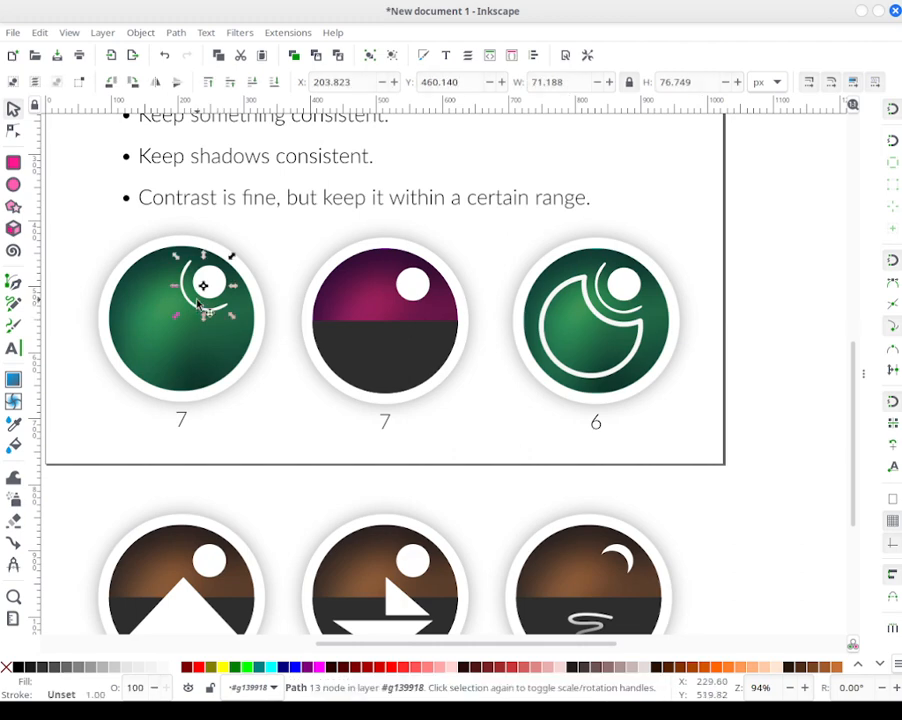
{"action": "left_click", "coordinate": [199, 305]}
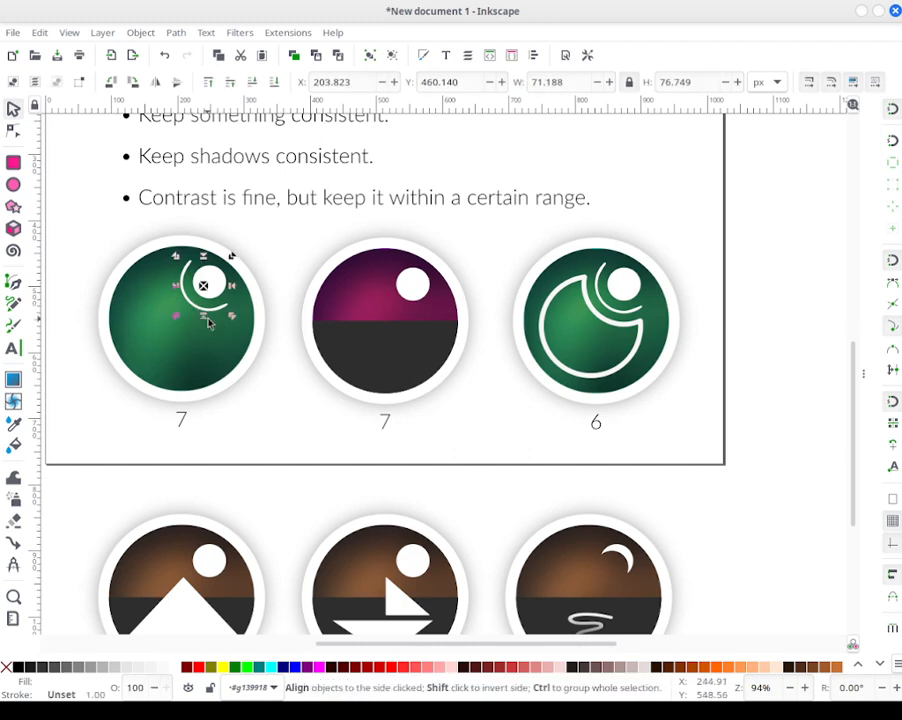
{"action": "left_click", "coordinate": [315, 240]}
{"action": "left_click", "coordinate": [185, 309]}
{"action": "left_click", "coordinate": [200, 287]}
{"action": "left_click", "coordinate": [200, 287]}
{"action": "left_click", "coordinate": [311, 243]}
{"action": "left_click", "coordinate": [200, 286]}
{"action": "left_click", "coordinate": [200, 286]}
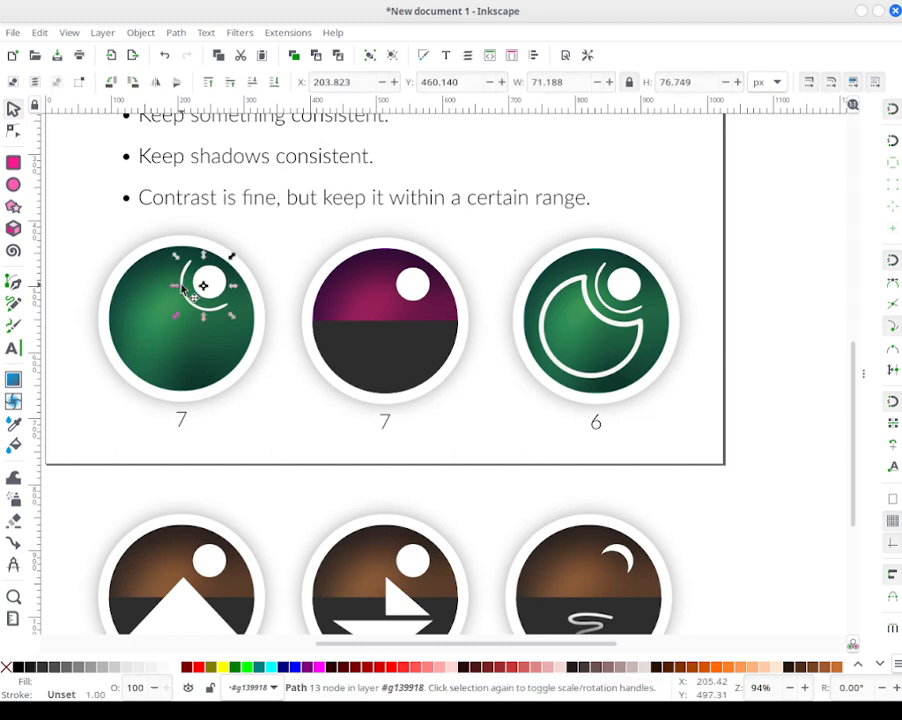
{"action": "key", "text": "Delete"}
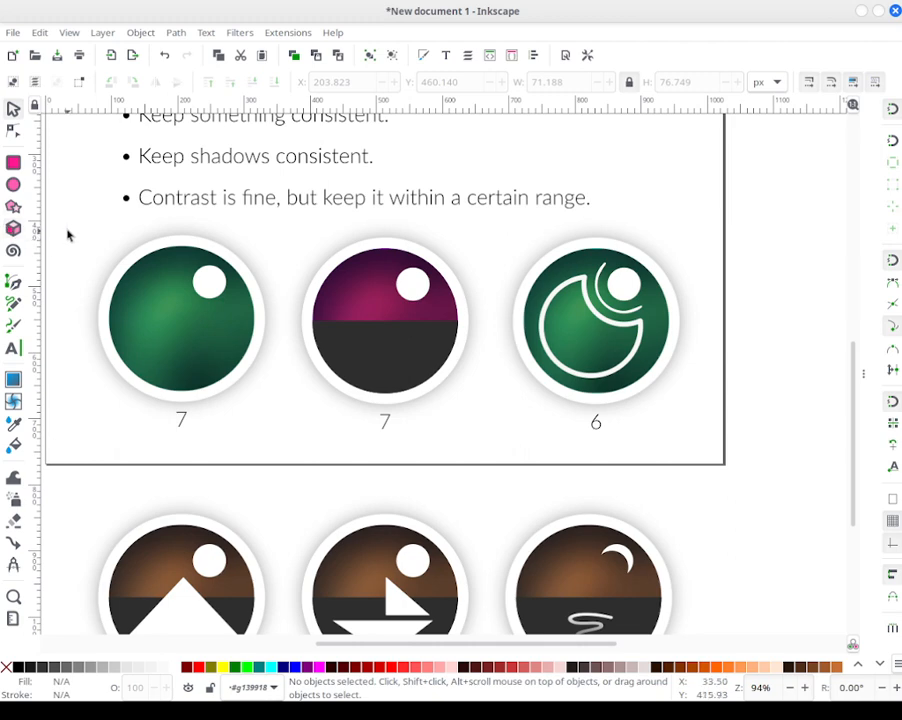
Step: Change the number label below this green icon to 4
{"action": "left_click", "coordinate": [180, 421]}
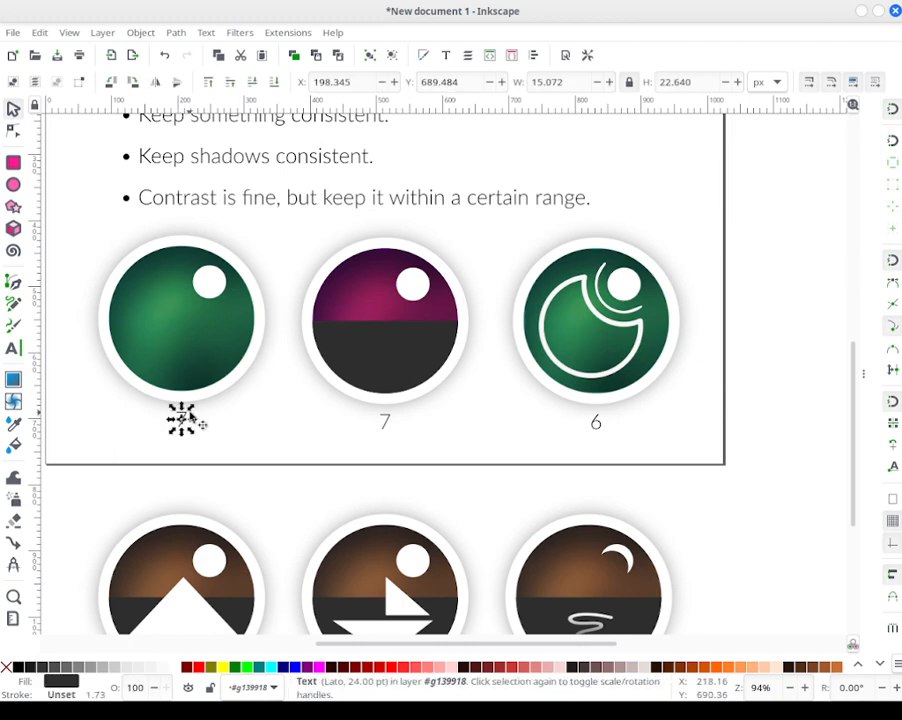
{"action": "left_click", "coordinate": [194, 418]}
{"action": "double_click", "coordinate": [181, 418]}
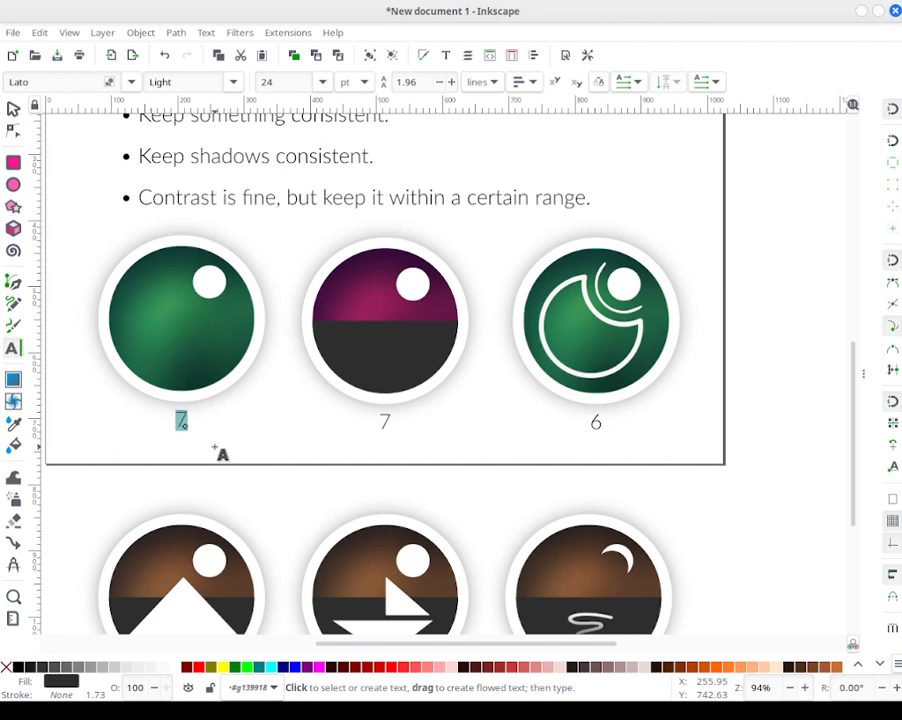
{"action": "type", "text": "4"}
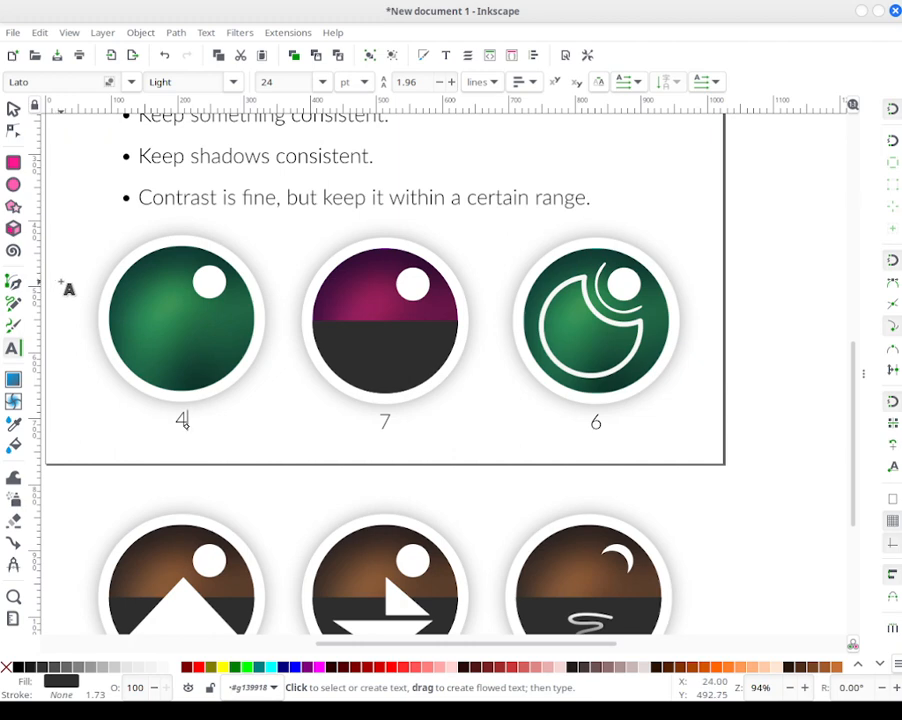
Step: Duplicate the purple icon's dark lower half circle and place the copy over the lower half of the neighbouring green icon
{"action": "left_click", "coordinate": [13, 166]}
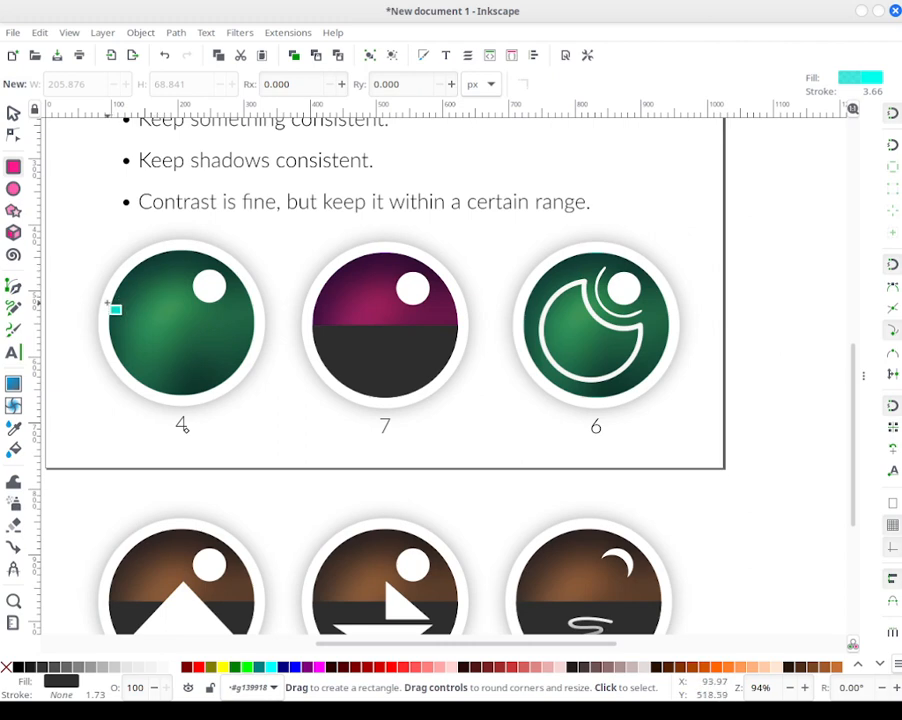
{"action": "left_click", "coordinate": [13, 117]}
{"action": "left_click", "coordinate": [375, 348]}
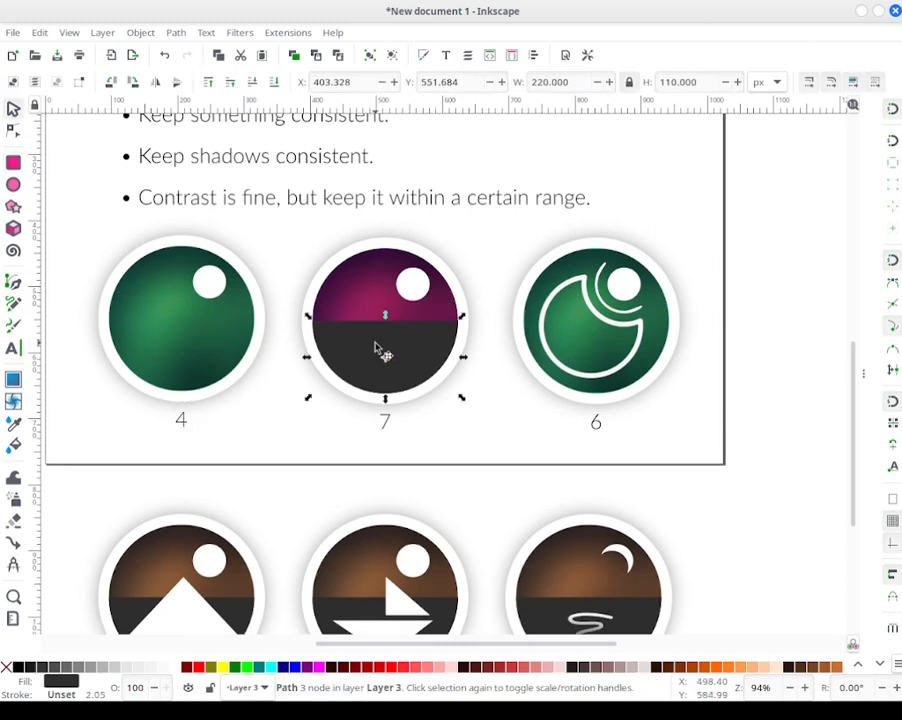
{"action": "right_click", "coordinate": [377, 348]}
{"action": "left_click", "coordinate": [453, 364]}
{"action": "left_click_drag", "start_coordinate": [389, 354], "coordinate": [188, 338]}
{"action": "left_click", "coordinate": [269, 261]}
{"action": "left_click", "coordinate": [224, 341]}
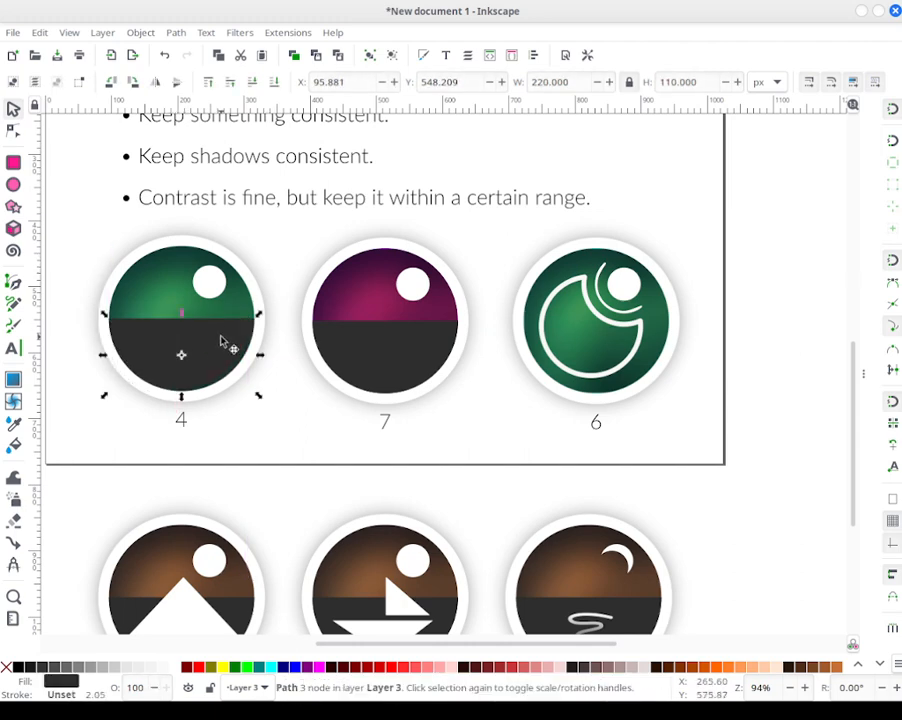
Step: Draw a small rectangle about 38 by 42 px near the left end of the green icon's horizon and widen it slightly
{"action": "right_click", "coordinate": [215, 336]}
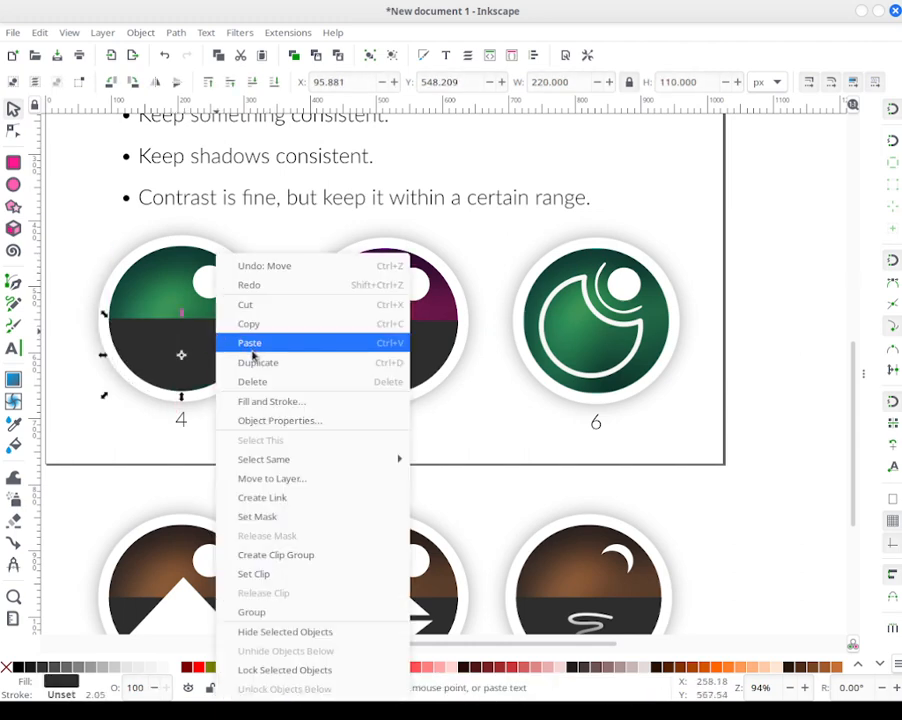
{"action": "key", "text": "Escape"}
{"action": "left_click", "coordinate": [12, 185]}
{"action": "left_click", "coordinate": [13, 162]}
{"action": "left_click_drag", "start_coordinate": [123, 303], "coordinate": [150, 331]}
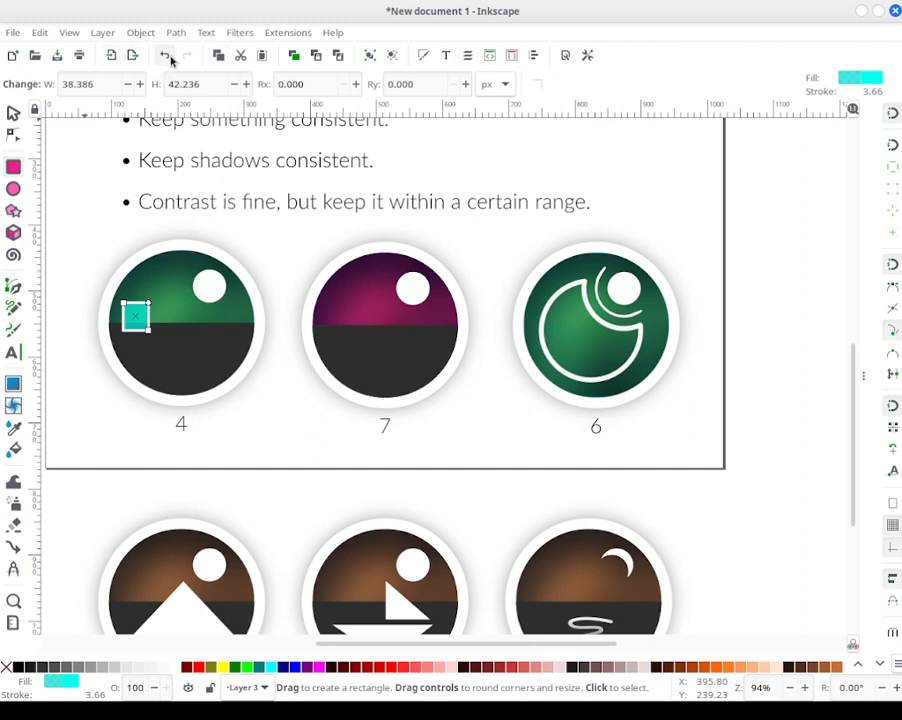
{"action": "left_click", "coordinate": [13, 111]}
{"action": "left_click_drag", "start_coordinate": [154, 317], "coordinate": [155, 319]}
Step: Convert the small rectangle to a path and join its two upper nodes to form a triangle
{"action": "left_click", "coordinate": [176, 32]}
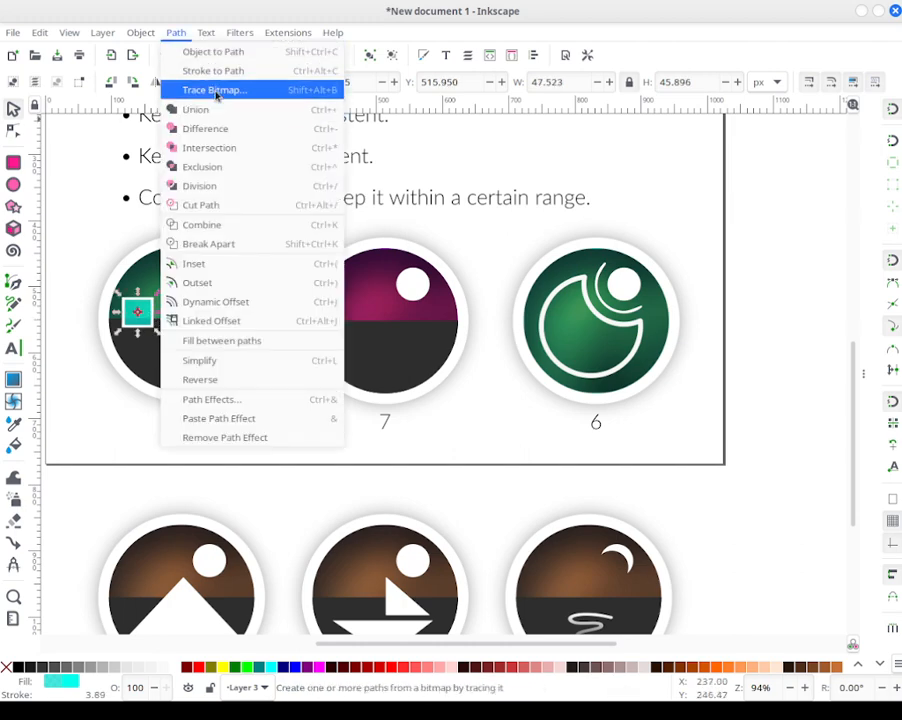
{"action": "left_click", "coordinate": [225, 52]}
{"action": "key", "text": "Escape"}
{"action": "left_click", "coordinate": [138, 313]}
{"action": "key", "text": "n"}
{"action": "left_click", "coordinate": [127, 298]}
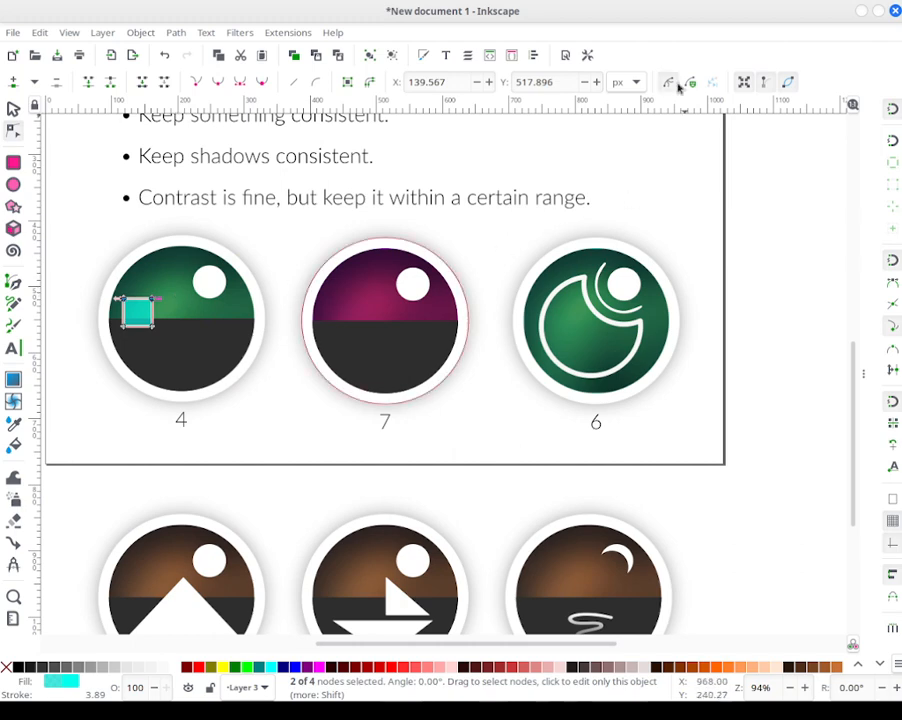
{"action": "left_click", "coordinate": [743, 83]}
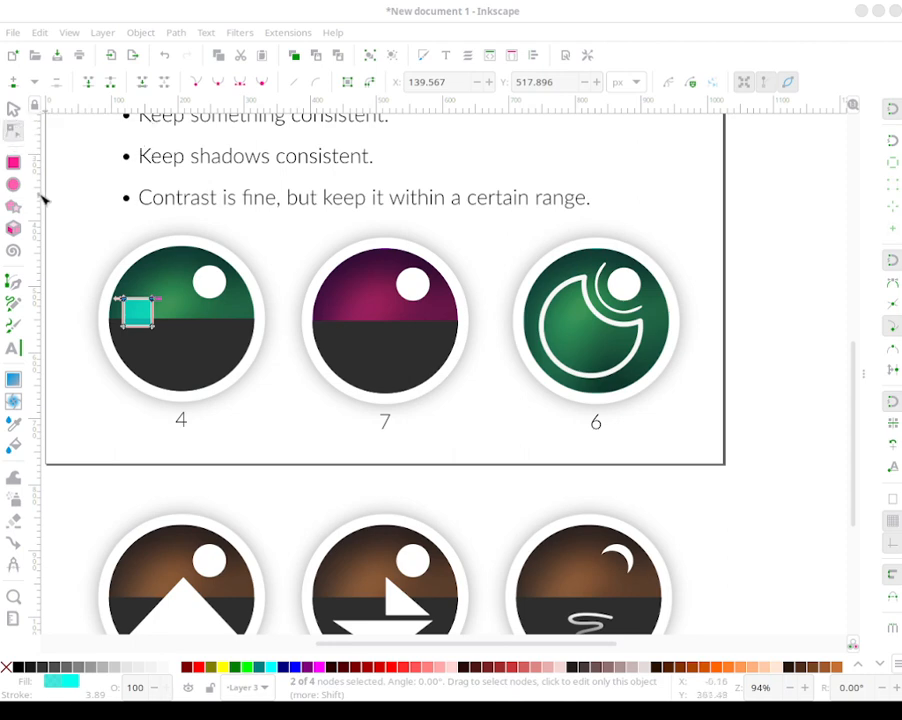
{"action": "left_click", "coordinate": [89, 83]}
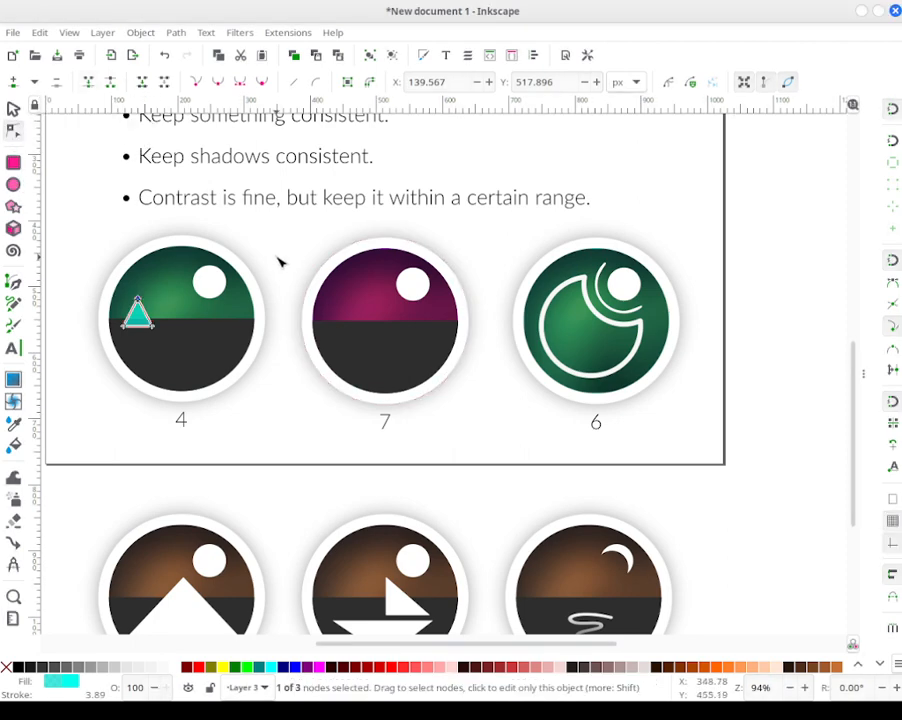
Step: Lower the triangle slightly onto the horizon and fill it with the dark grey sampled from the ground half circle
{"action": "left_click", "coordinate": [14, 111]}
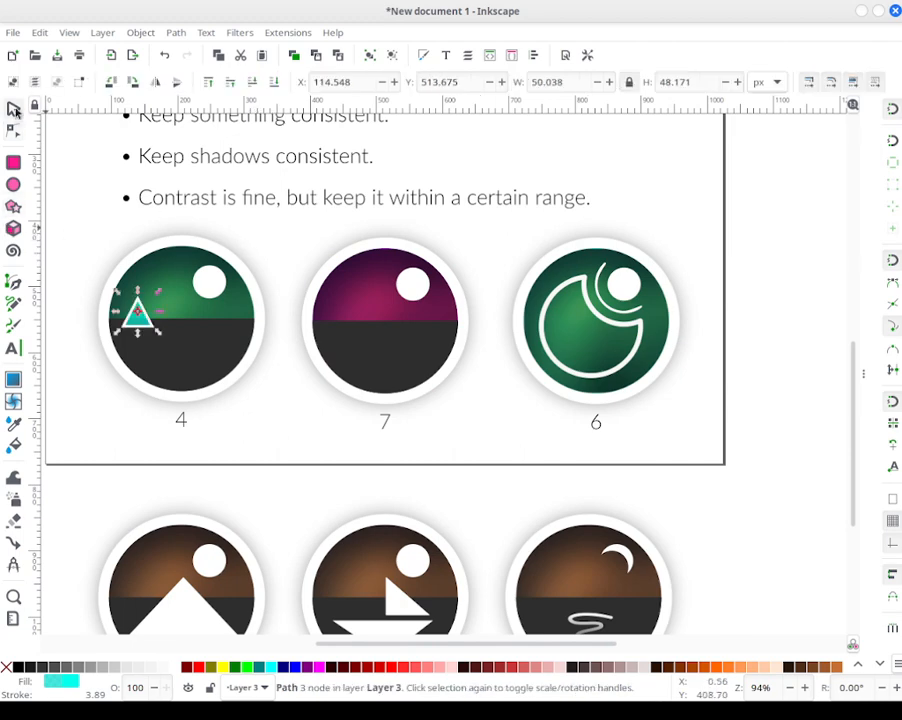
{"action": "left_click", "coordinate": [128, 334]}
{"action": "left_click_drag", "start_coordinate": [152, 322], "coordinate": [152, 337]}
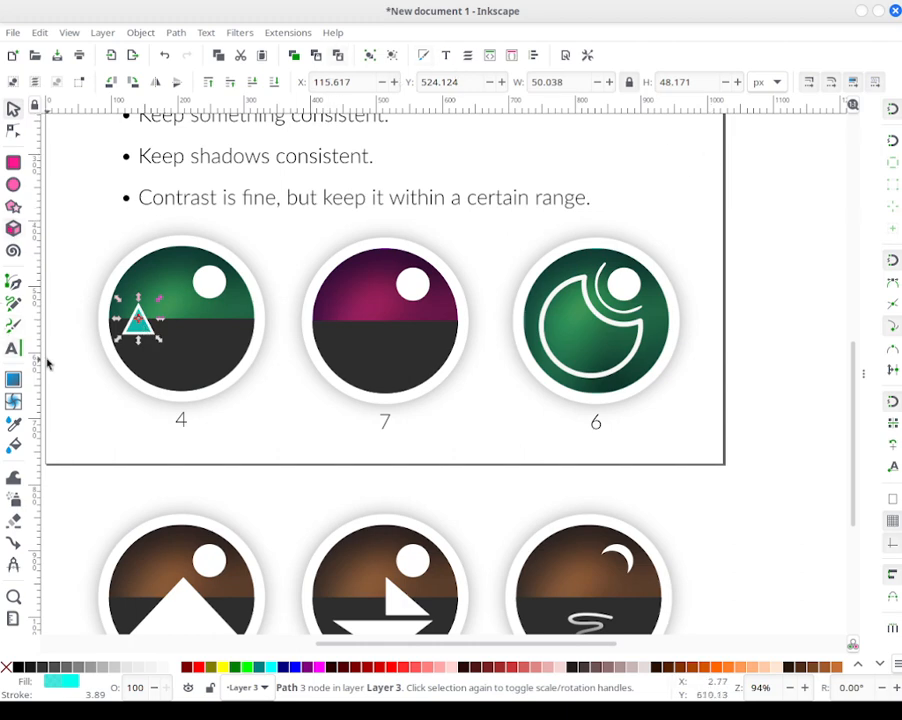
{"action": "key", "text": "d"}
{"action": "left_click", "coordinate": [200, 360]}
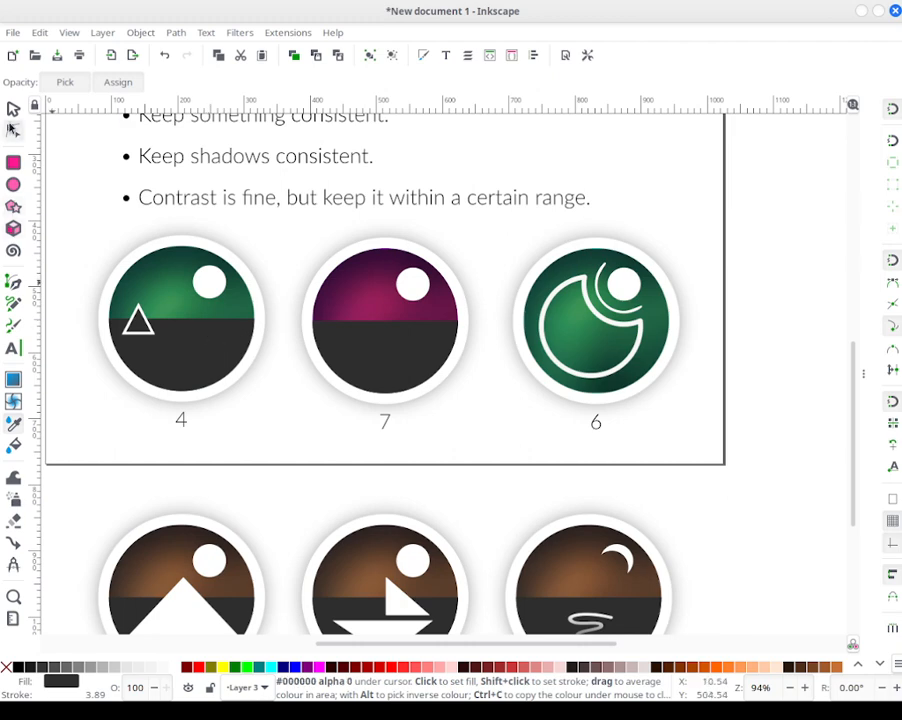
Step: Remove the triangle's stroke paint, leaving only its dark fill
{"action": "left_click", "coordinate": [13, 108]}
{"action": "key", "text": "Escape"}
{"action": "left_click", "coordinate": [144, 334]}
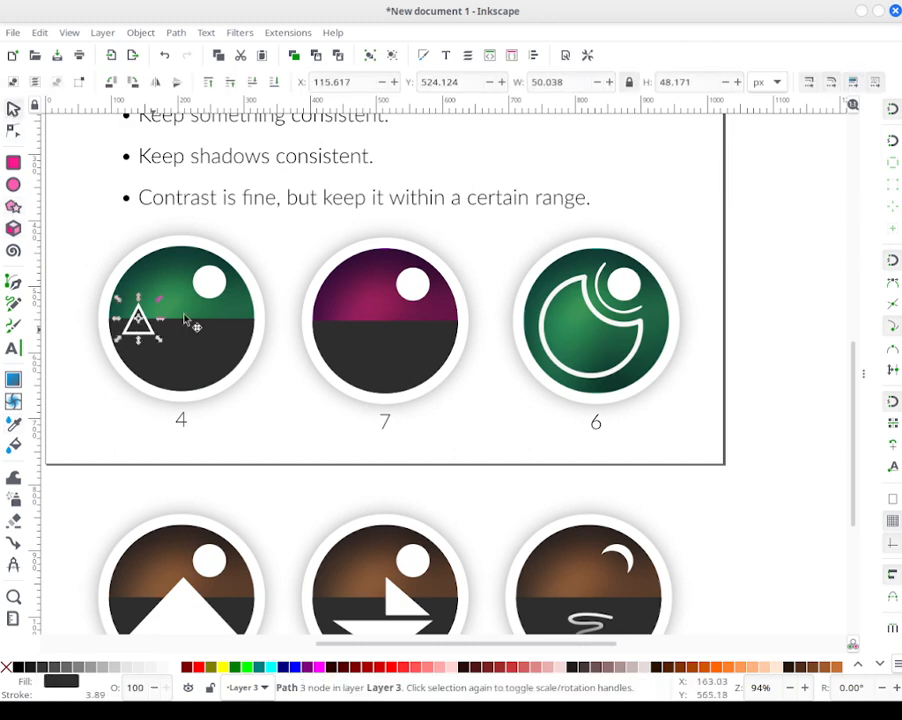
{"action": "left_click", "coordinate": [423, 56]}
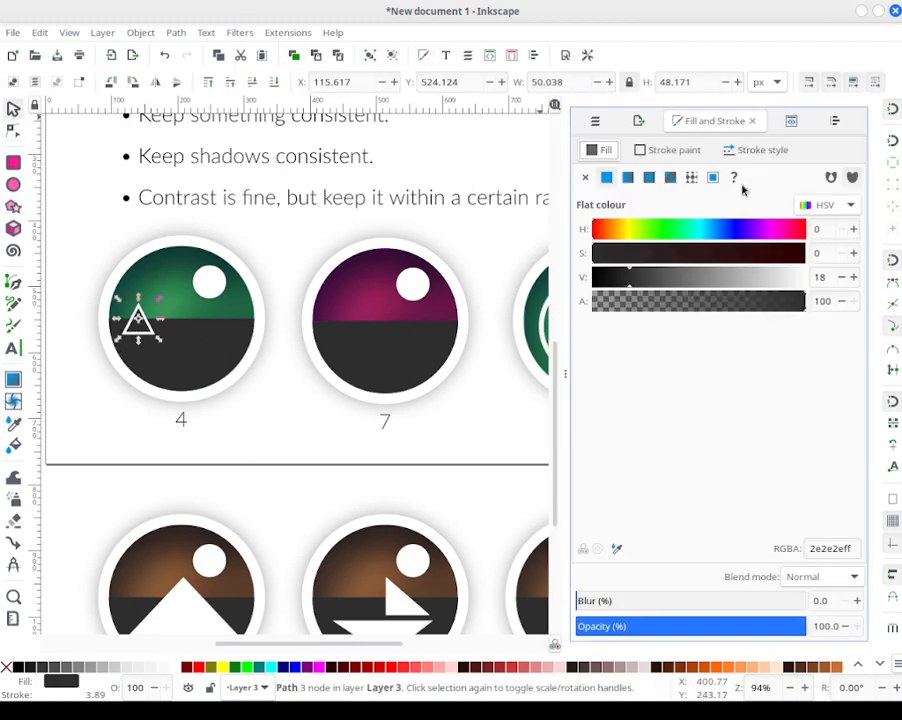
{"action": "left_click", "coordinate": [662, 150]}
{"action": "left_click", "coordinate": [587, 178]}
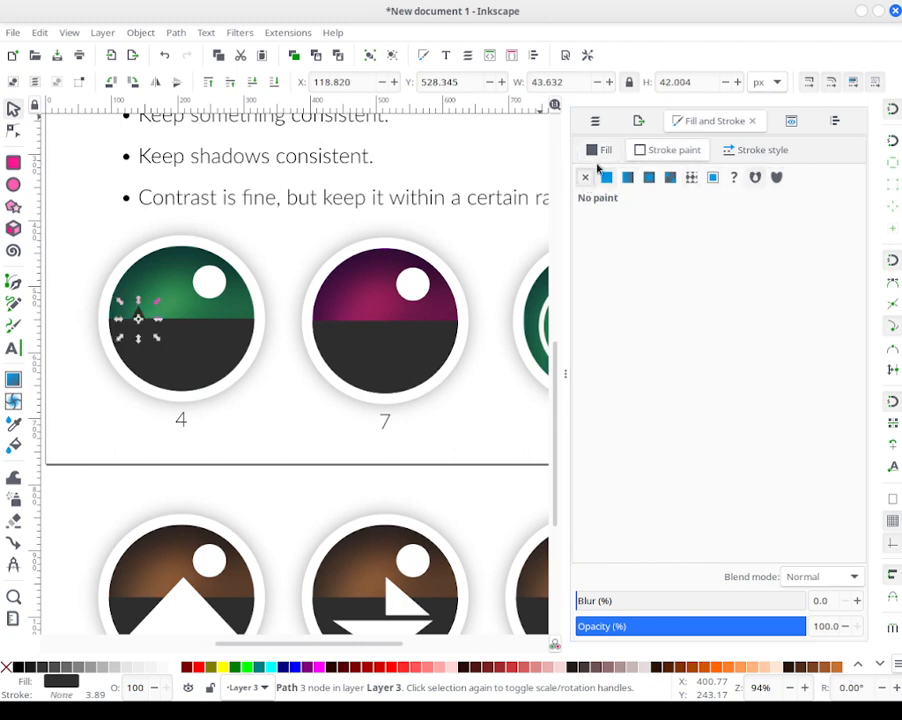
{"action": "left_click", "coordinate": [600, 150]}
{"action": "key", "text": "Escape"}
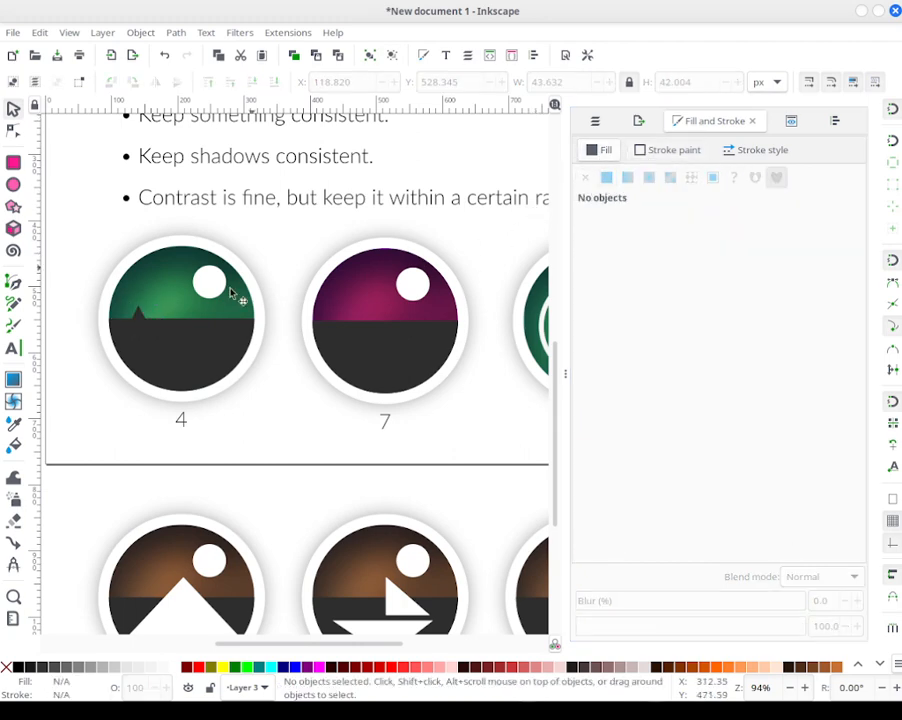
Step: Duplicate the dark triangle until there are eight and move one copy along the horizon to its right end, at X 260.820 px
{"action": "left_click", "coordinate": [141, 316]}
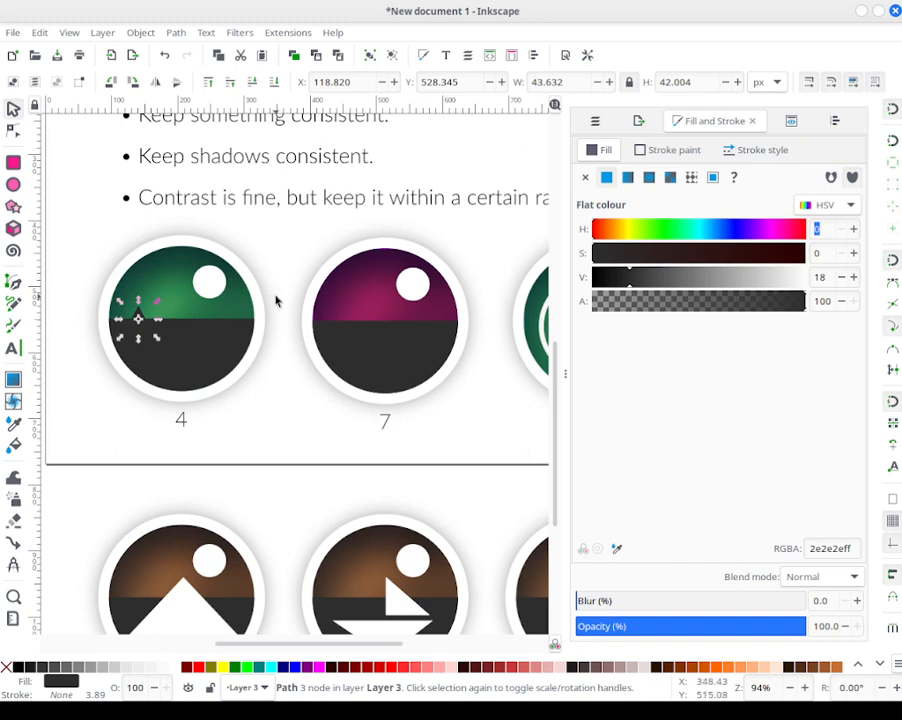
{"action": "key", "text": "ctrl"}
{"action": "key", "text": "Right"}
{"action": "key", "text": "Right"}
{"action": "key", "text": "Right"}
{"action": "key", "text": "Right"}
{"action": "key", "text": "Right"}
{"action": "key", "text": "Right"}
{"action": "key", "text": "Right"}
{"action": "key", "text": "Right"}
{"action": "key", "text": "Right"}
{"action": "key", "text": "Right"}
{"action": "key", "text": "Right"}
{"action": "key", "text": "Right"}
{"action": "key", "text": "Right"}
{"action": "key", "text": "Right"}
{"action": "key", "text": "Right"}
{"action": "key", "text": "Right"}
{"action": "key", "text": "Right"}
{"action": "key", "text": "Right"}
{"action": "key", "text": "Right"}
{"action": "key", "text": "Right"}
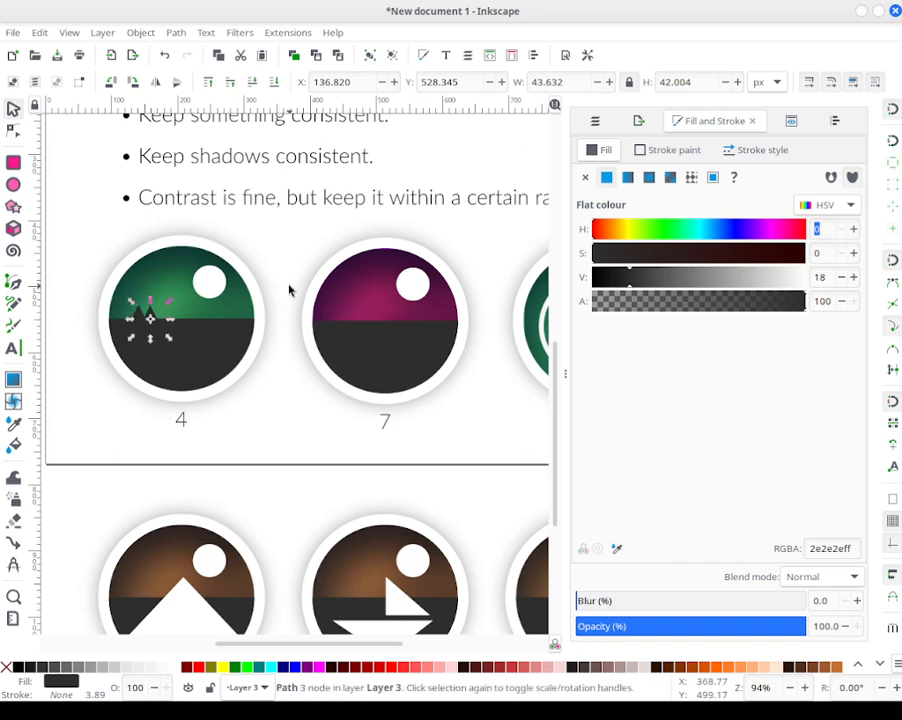
{"action": "key", "text": "Right"}
{"action": "key", "text": "Right"}
{"action": "key", "text": "Right"}
{"action": "key", "text": "Right"}
{"action": "key", "text": "Right"}
{"action": "key", "text": "Right"}
{"action": "key", "text": "Right"}
{"action": "key", "text": "Right"}
{"action": "key", "text": "Right"}
{"action": "key", "text": "Right"}
{"action": "key", "text": "Right"}
{"action": "key", "text": "Right"}
{"action": "key", "text": "Right"}
{"action": "key", "text": "Right"}
{"action": "key", "text": "Right"}
{"action": "key", "text": "Right"}
{"action": "key", "text": "Right"}
{"action": "key", "text": "Right"}
{"action": "key", "text": "Right"}
{"action": "key", "text": "Right"}
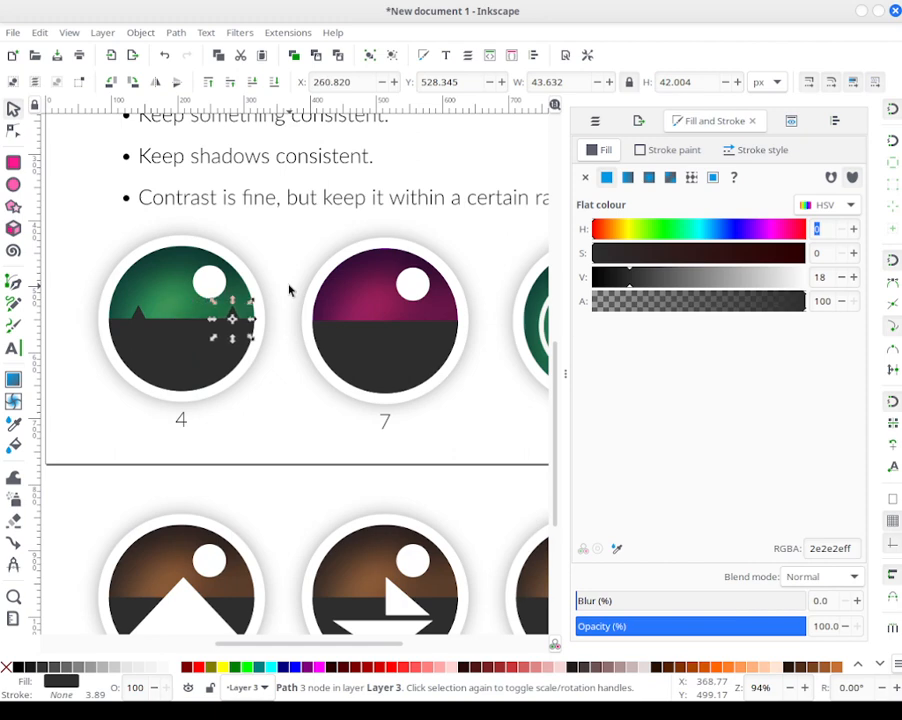
{"action": "key", "text": "Left"}
{"action": "key", "text": "Left"}
{"action": "key", "text": "Left"}
{"action": "key", "text": "Left"}
Step: Select all eight triangles and distribute them with equal horizontal gaps along the horizon
{"action": "left_click", "coordinate": [289, 289]}
{"action": "left_click_drag", "start_coordinate": [290, 288], "coordinate": [85, 368]}
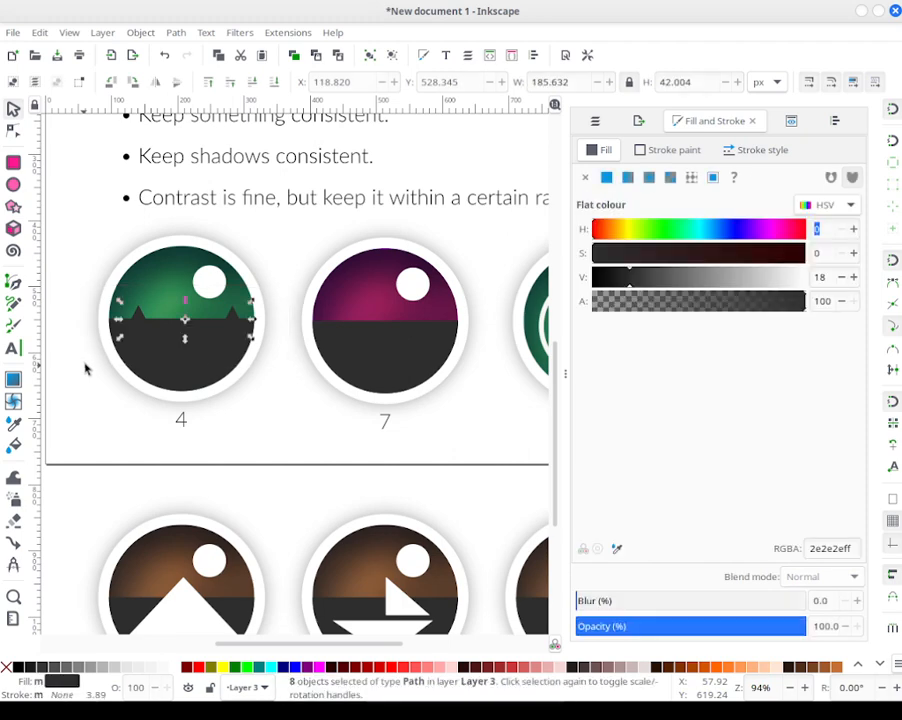
{"action": "left_click", "coordinate": [830, 122]}
{"action": "left_click", "coordinate": [648, 274]}
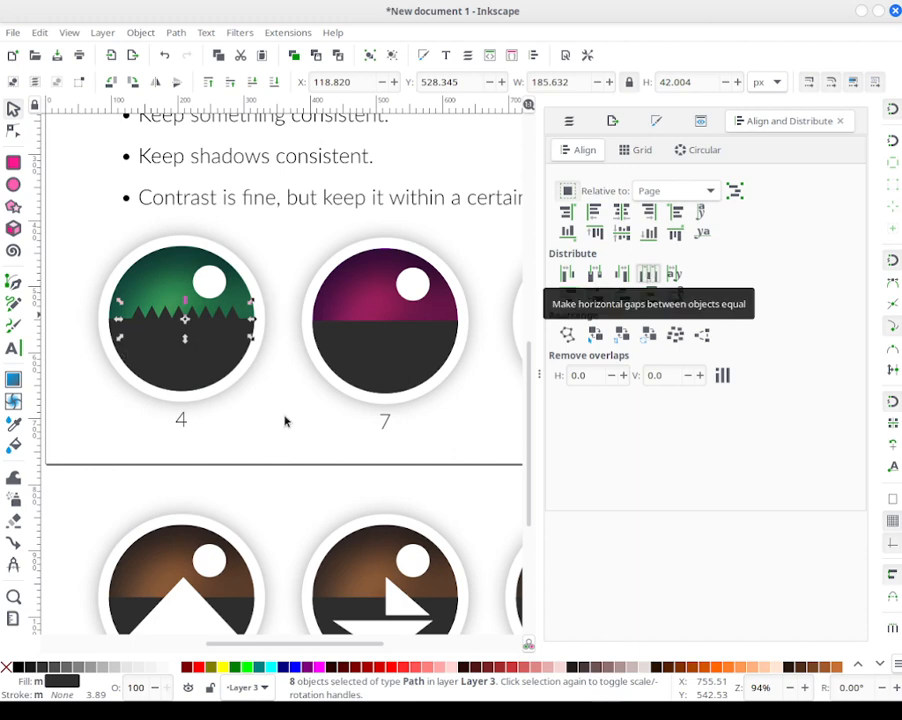
{"action": "left_click", "coordinate": [295, 337]}
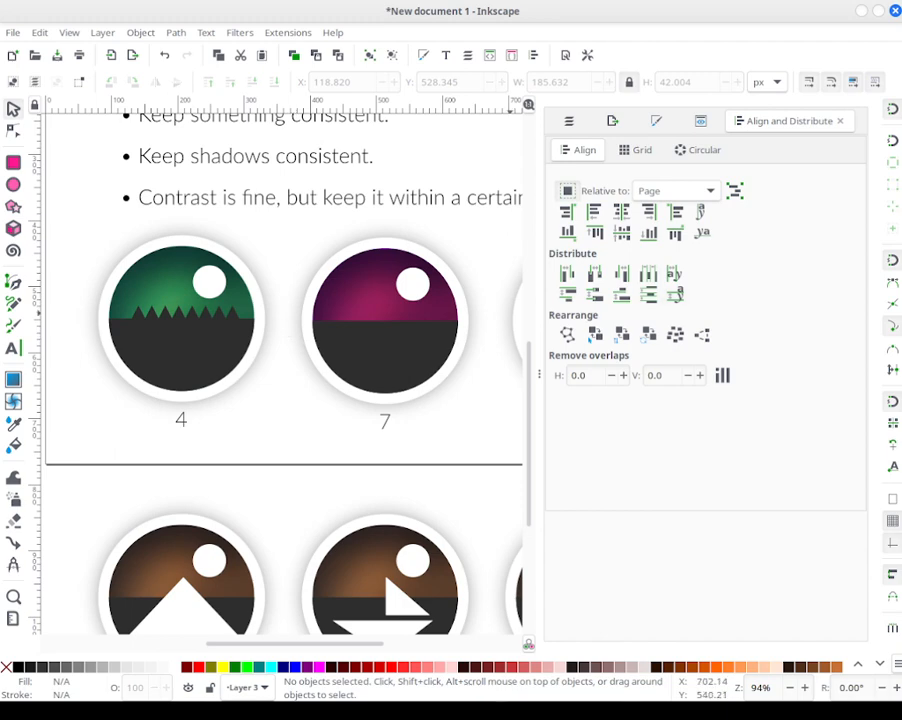
Step: Move the leftmost triangle further left along the horizon to X 100.820 px
{"action": "left_click", "coordinate": [140, 320]}
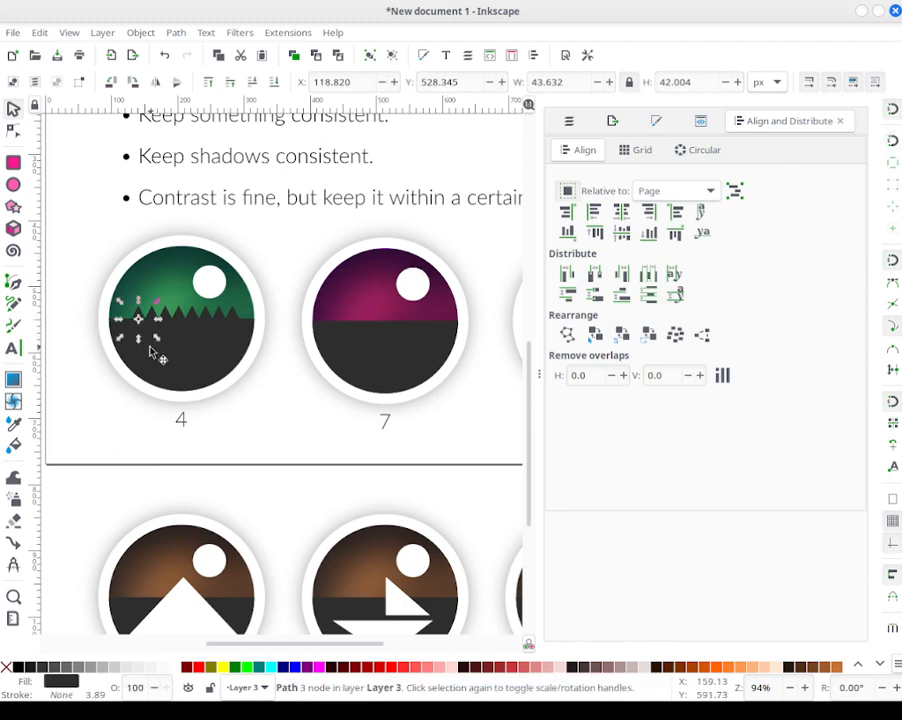
{"action": "key", "text": "Left"}
{"action": "key", "text": "Left"}
{"action": "key", "text": "Left"}
{"action": "key", "text": "Left"}
{"action": "key", "text": "Left"}
{"action": "key", "text": "Left"}
{"action": "key", "text": "Left"}
{"action": "key", "text": "Left"}
{"action": "key", "text": "Left"}
{"action": "key", "text": "Left"}
{"action": "key", "text": "Left"}
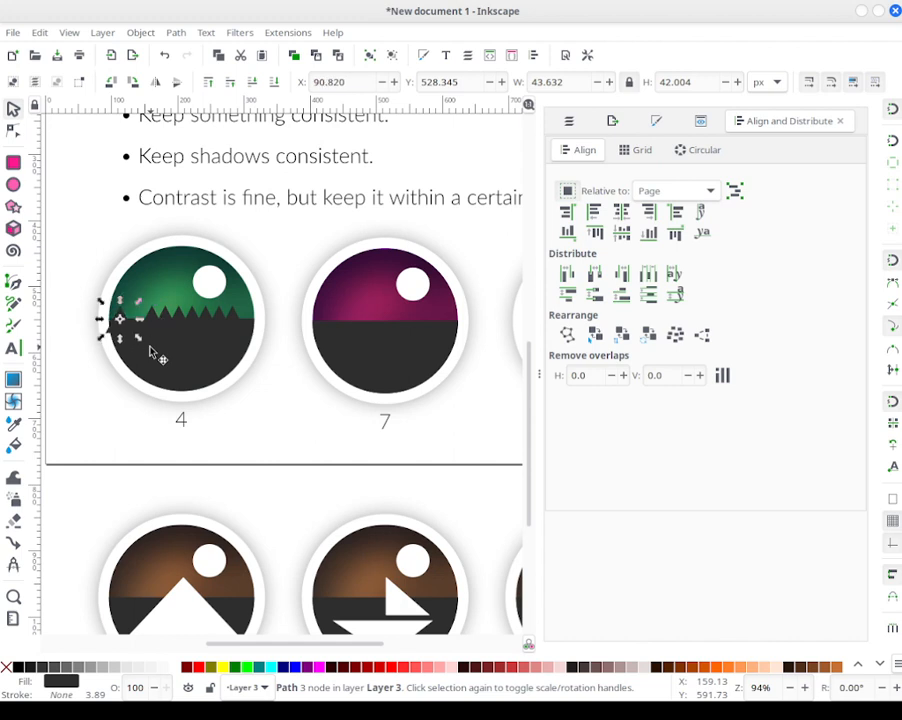
{"action": "key", "text": "Right"}
{"action": "key", "text": "Right"}
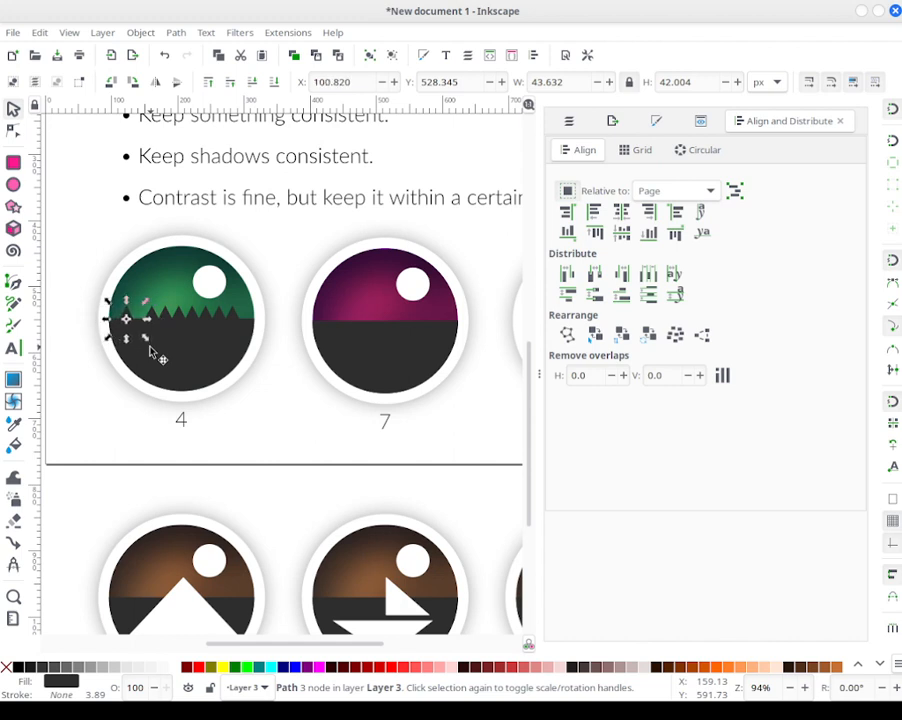
{"action": "left_click", "coordinate": [272, 302]}
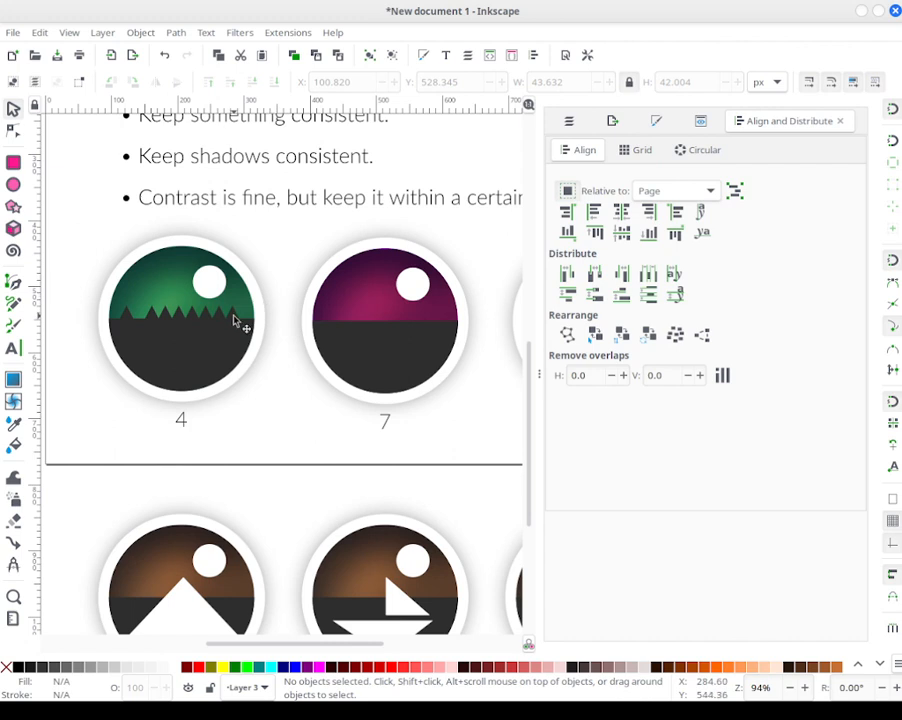
Step: Move the rightmost triangle further right along the horizon to X 268.820 px
{"action": "left_click", "coordinate": [248, 330]}
{"action": "key", "text": "Right"}
{"action": "key", "text": "Right"}
{"action": "key", "text": "Right"}
{"action": "key", "text": "Right"}
{"action": "key", "text": "Right"}
{"action": "key", "text": "Right"}
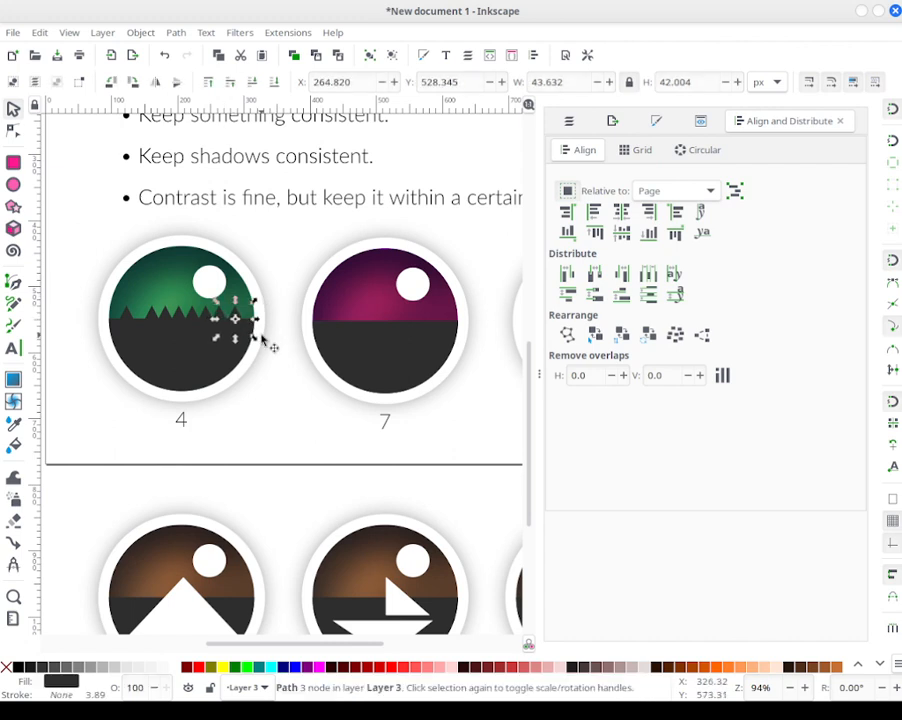
{"action": "key", "text": "Left"}
{"action": "key", "text": "Left"}
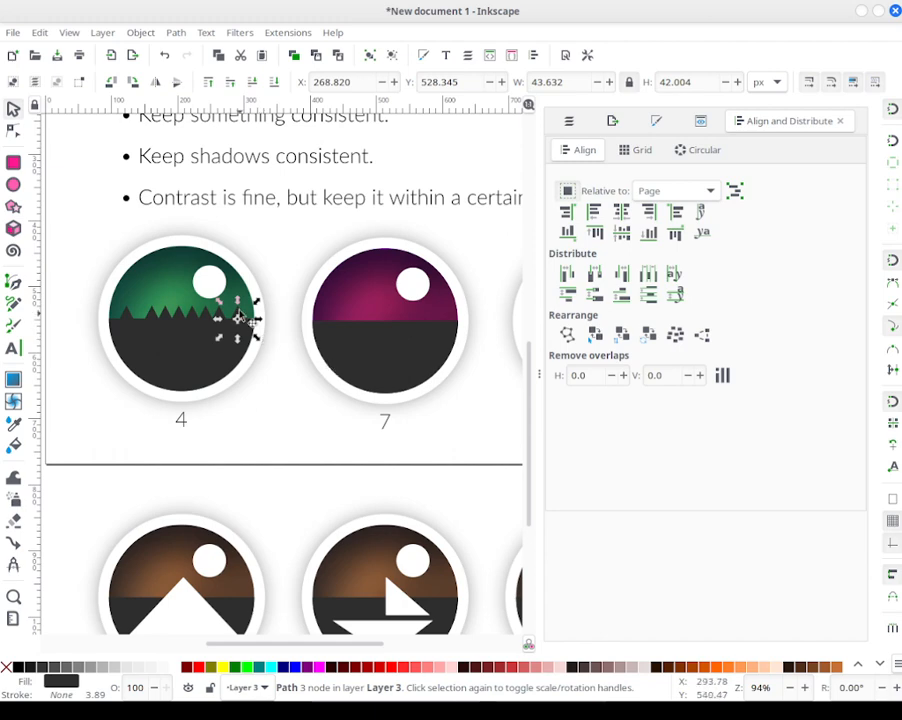
Step: Distribute all eight triangles with equal horizontal gaps and flatten them to a height of about 22.4 px
{"action": "left_click_drag", "start_coordinate": [291, 293], "coordinate": [55, 373]}
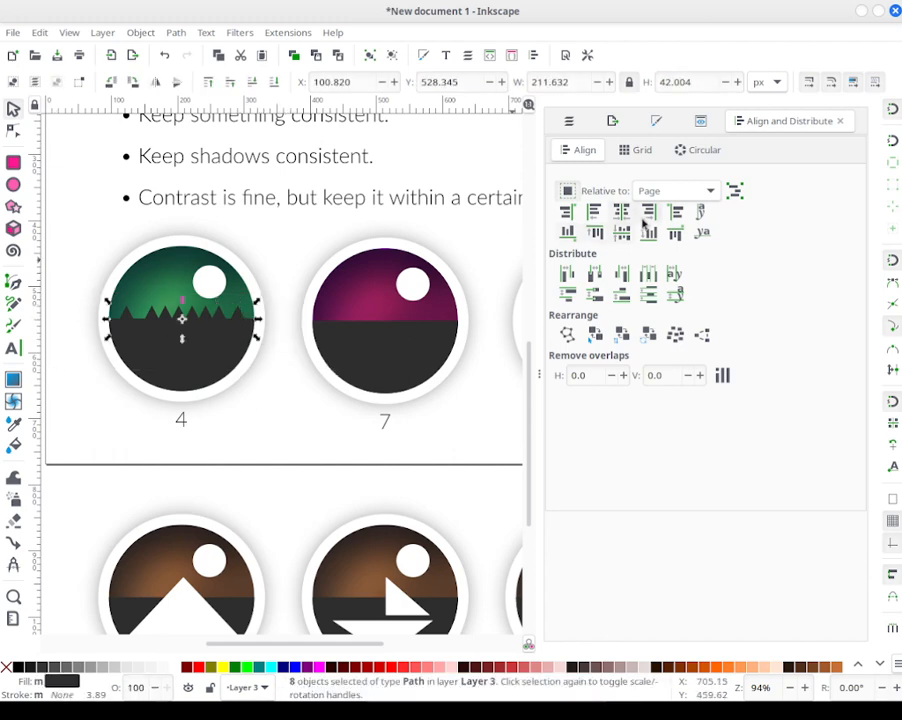
{"action": "left_click", "coordinate": [292, 273]}
{"action": "left_click_drag", "start_coordinate": [286, 378], "coordinate": [60, 302]}
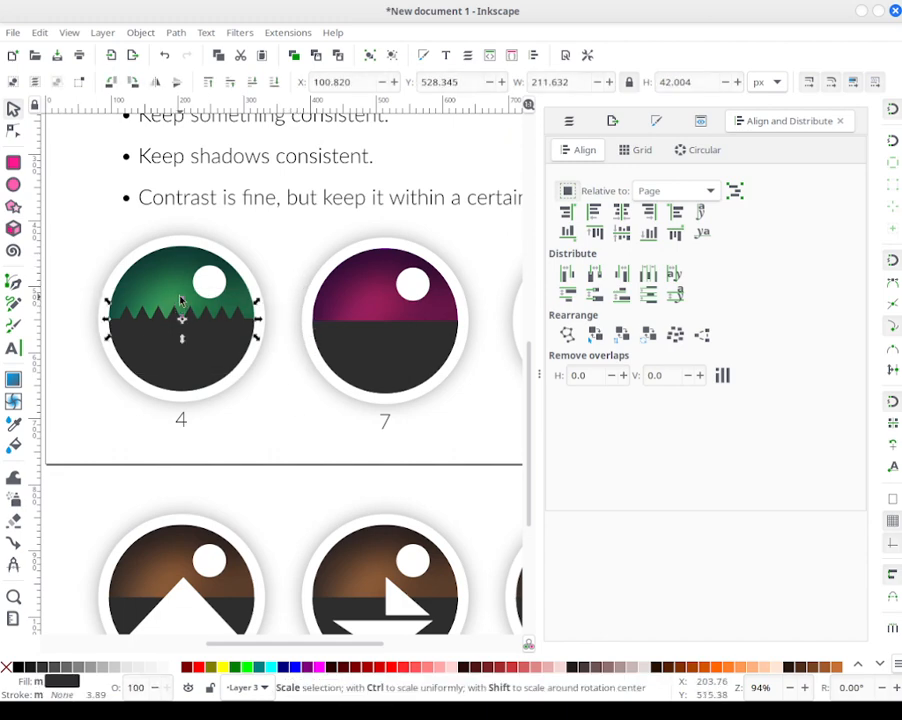
{"action": "mouse_move", "coordinate": [182, 302]}
{"action": "left_mouse_down"}
{"action": "mouse_move", "coordinate": [187, 313]}
{"action": "mouse_move", "coordinate": [198, 310]}
{"action": "left_mouse_up"}
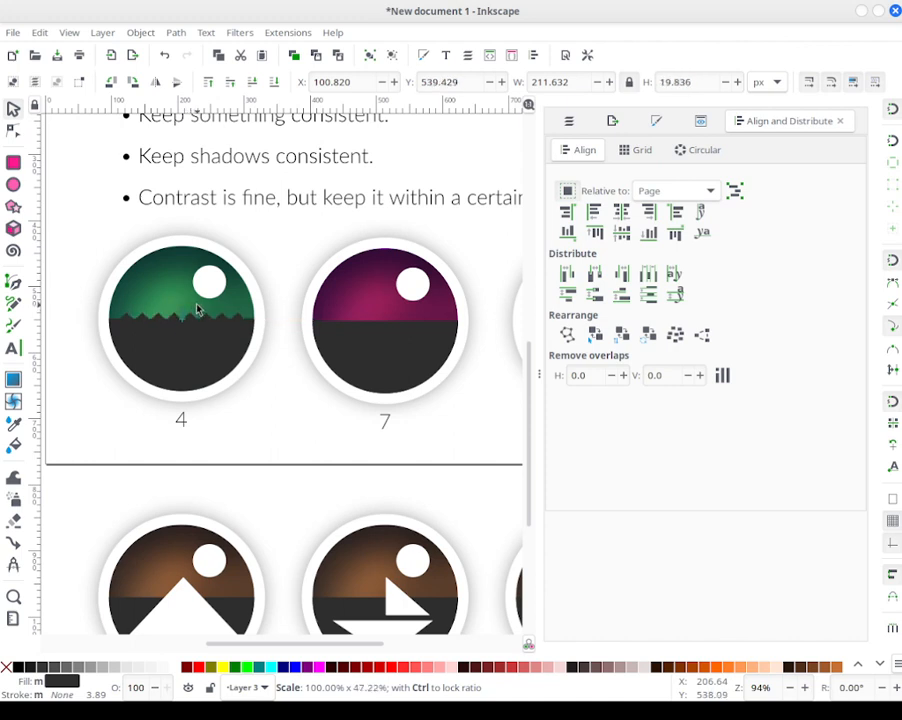
{"action": "left_click_drag", "start_coordinate": [198, 310], "coordinate": [199, 312]}
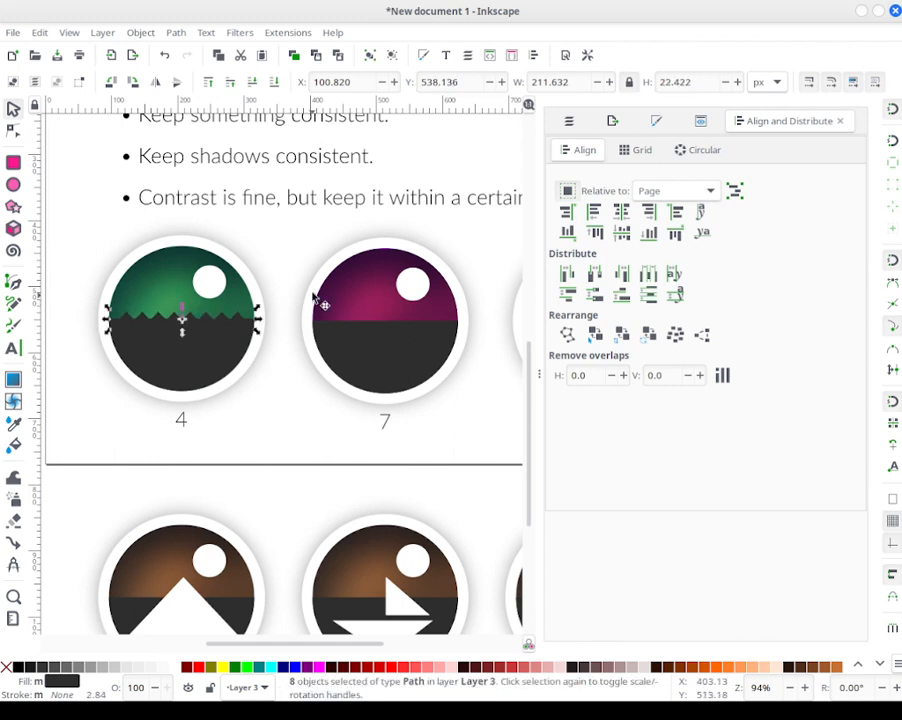
Step: Move the rightmost flattened triangle further right along the horizon to X 272.820 px
{"action": "key", "text": "Escape"}
{"action": "left_click", "coordinate": [237, 317]}
{"action": "key", "text": "Right"}
{"action": "key", "text": "Right"}
{"action": "key", "text": "Right"}
{"action": "key", "text": "Left"}
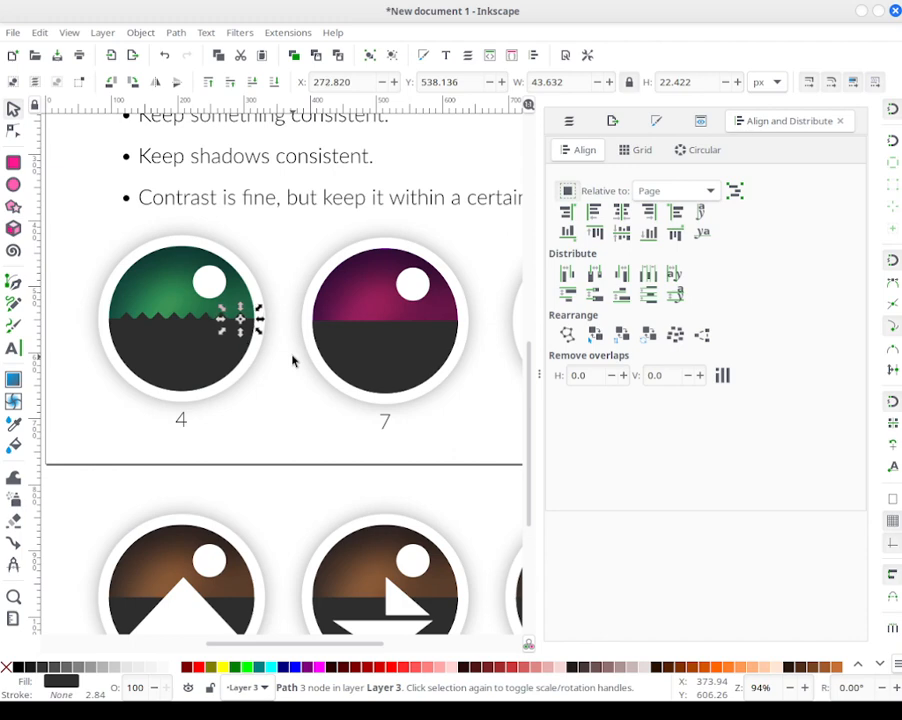
{"action": "left_click", "coordinate": [292, 354]}
Step: Move the leftmost flattened triangle outward along the horizon to X 96.820 px
{"action": "left_click", "coordinate": [122, 320]}
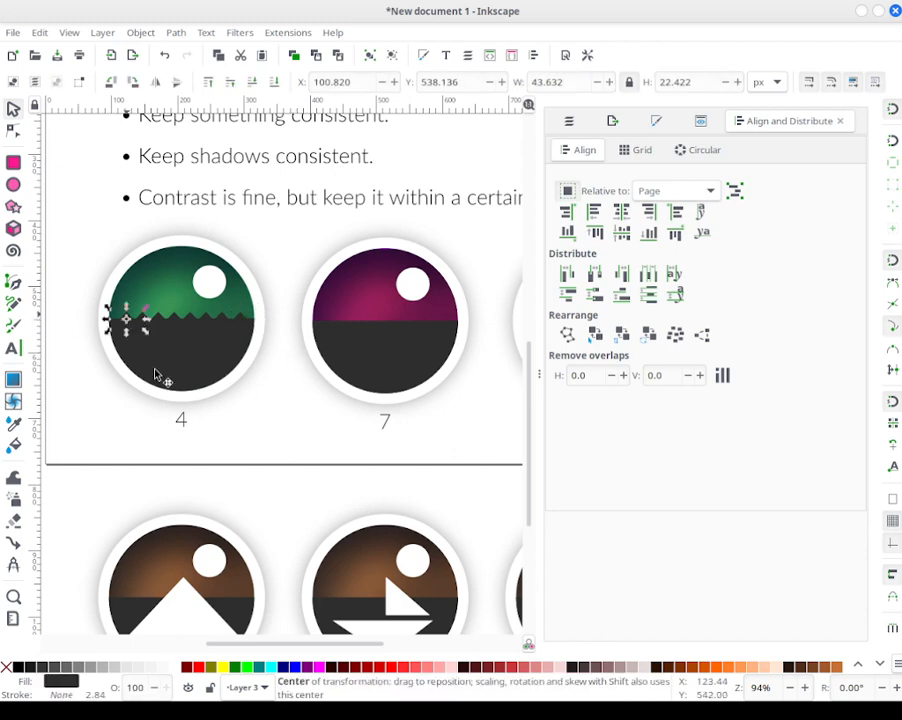
{"action": "key", "text": "Left"}
{"action": "key", "text": "Left"}
{"action": "key", "text": "Left"}
{"action": "key", "text": "Left"}
{"action": "key", "text": "Right"}
{"action": "key", "text": "Right"}
{"action": "key", "text": "Left"}
{"action": "key", "text": "Right"}
Step: Distribute the eight flattened triangles evenly again and group them with the dark ground half of the icon
{"action": "left_click_drag", "start_coordinate": [283, 365], "coordinate": [90, 320]}
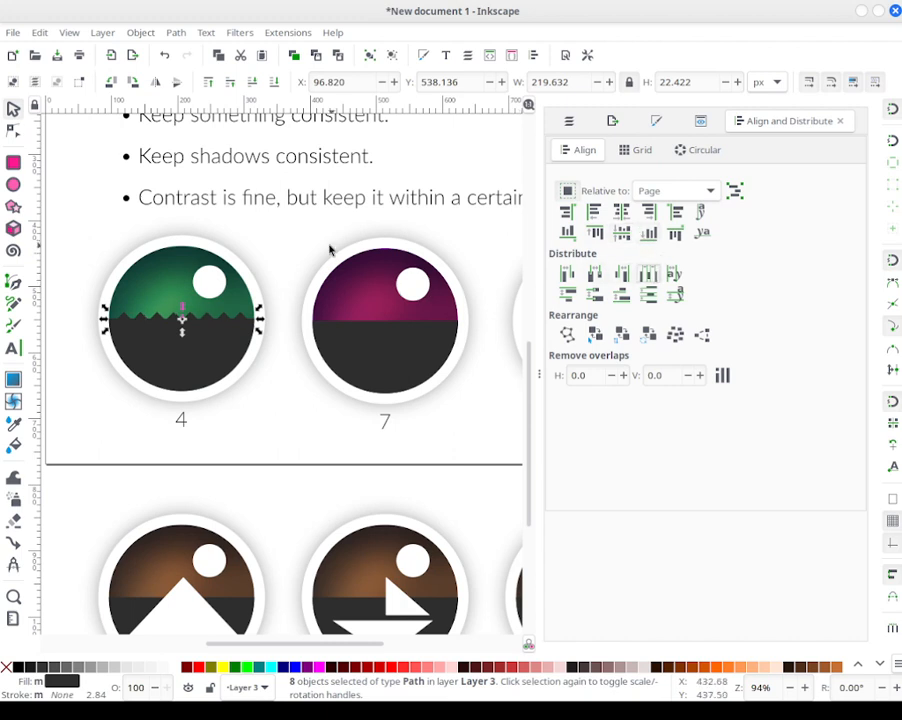
{"action": "left_click", "coordinate": [322, 246]}
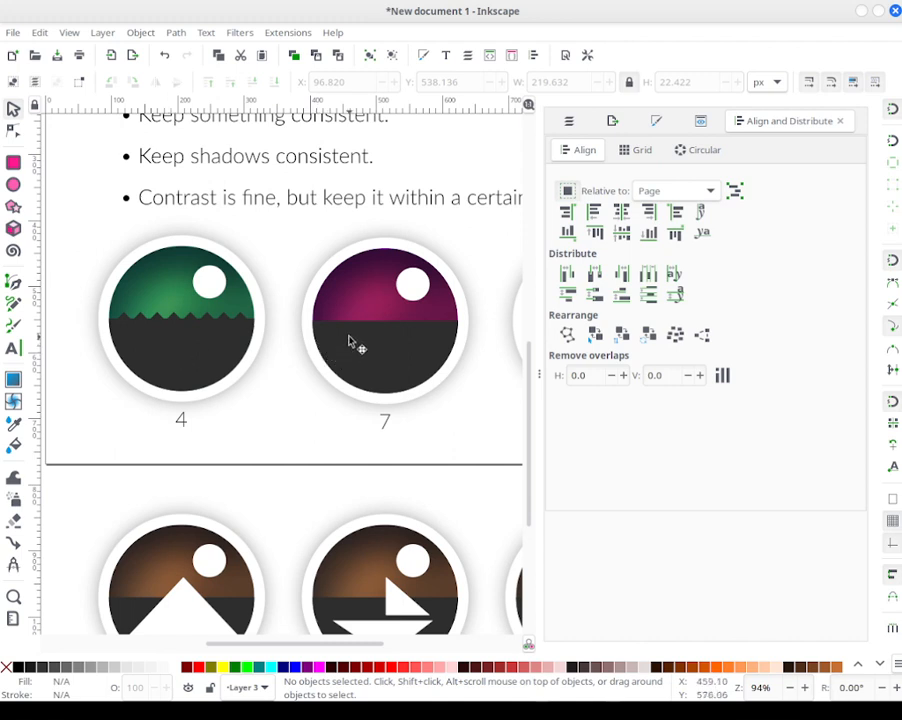
{"action": "left_click_drag", "start_coordinate": [286, 420], "coordinate": [66, 296]}
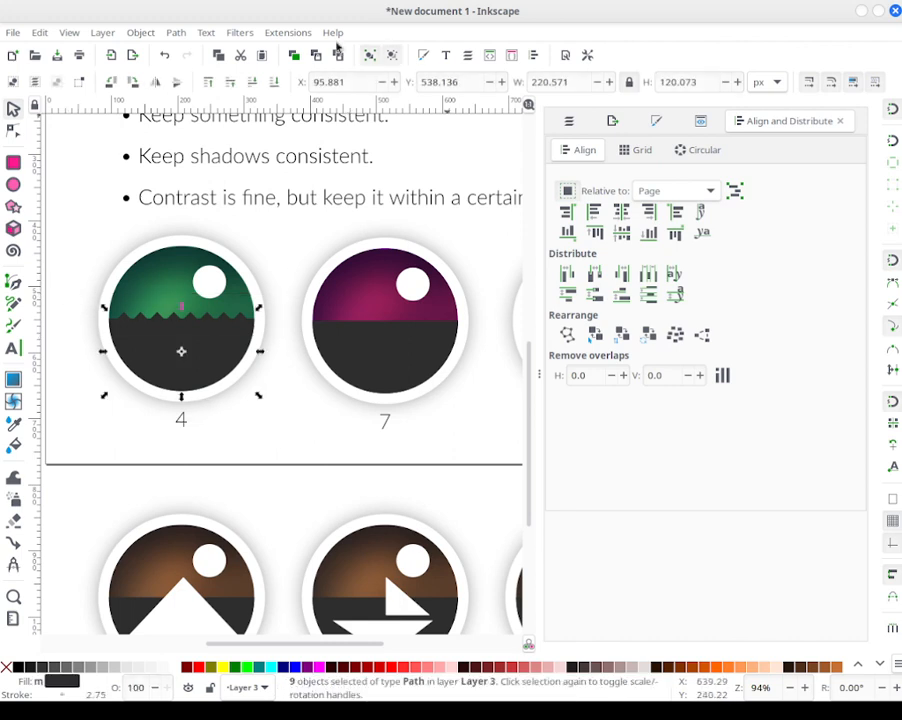
{"action": "left_click", "coordinate": [369, 55]}
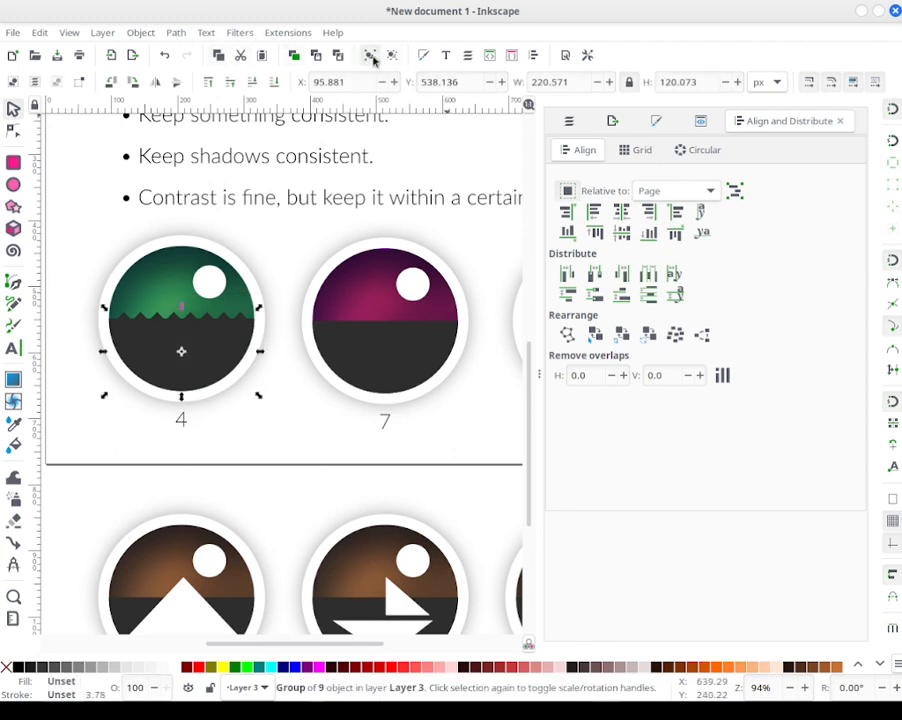
{"action": "left_click", "coordinate": [656, 121]}
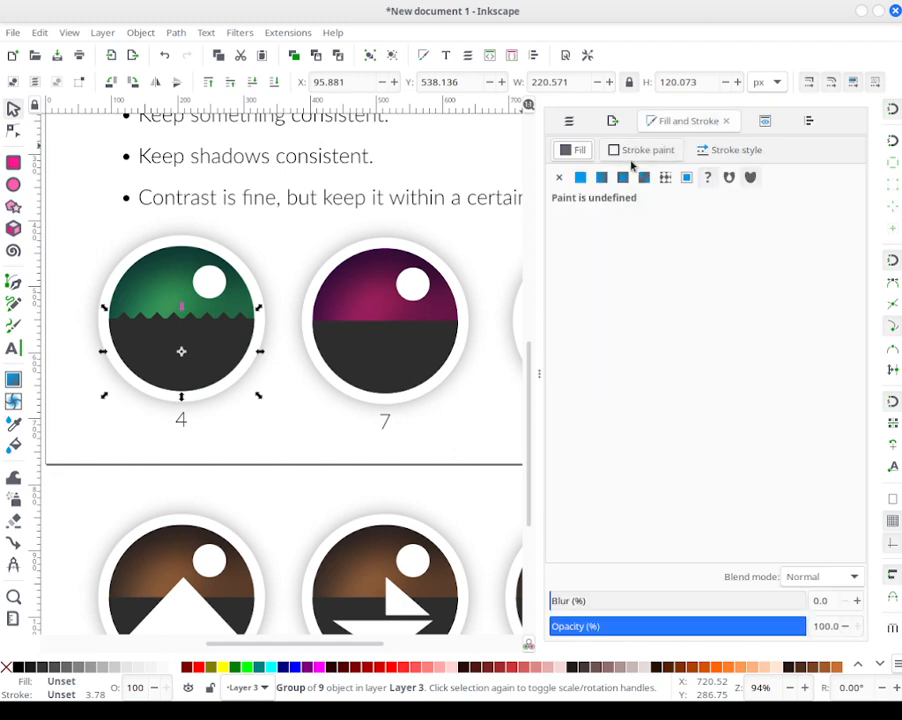
Step: Replace the comma after "Freestyle first" in the first bullet of the text with a semicolon
{"action": "scroll", "coordinate": [476, 381], "scroll_direction": "right", "scroll_amount": 2}
{"action": "scroll", "coordinate": [400, 380], "scroll_direction": "up", "scroll_amount": 4}
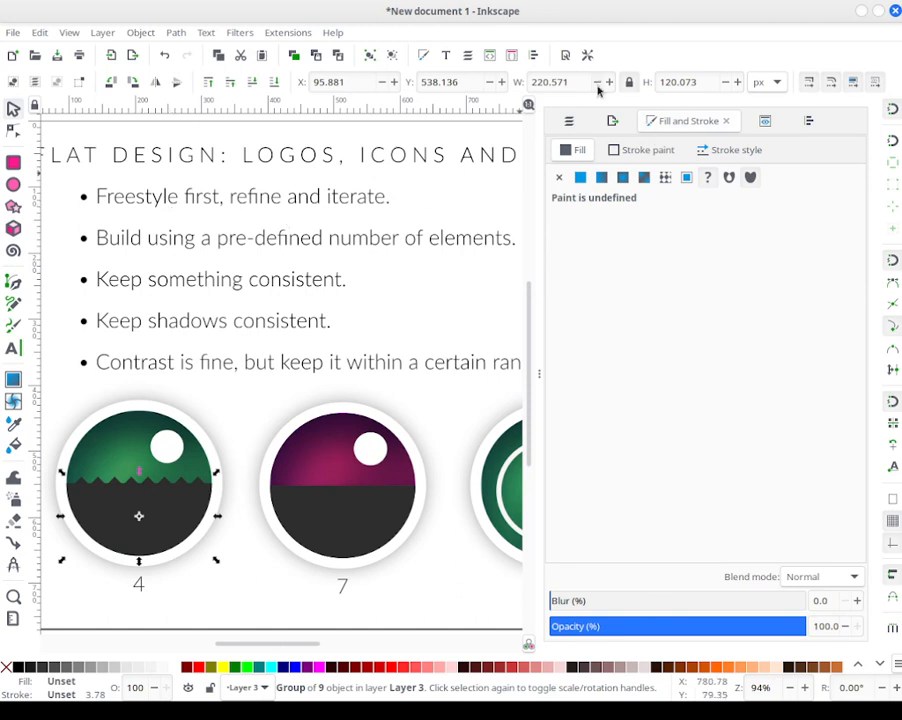
{"action": "double_click", "coordinate": [198, 198]}
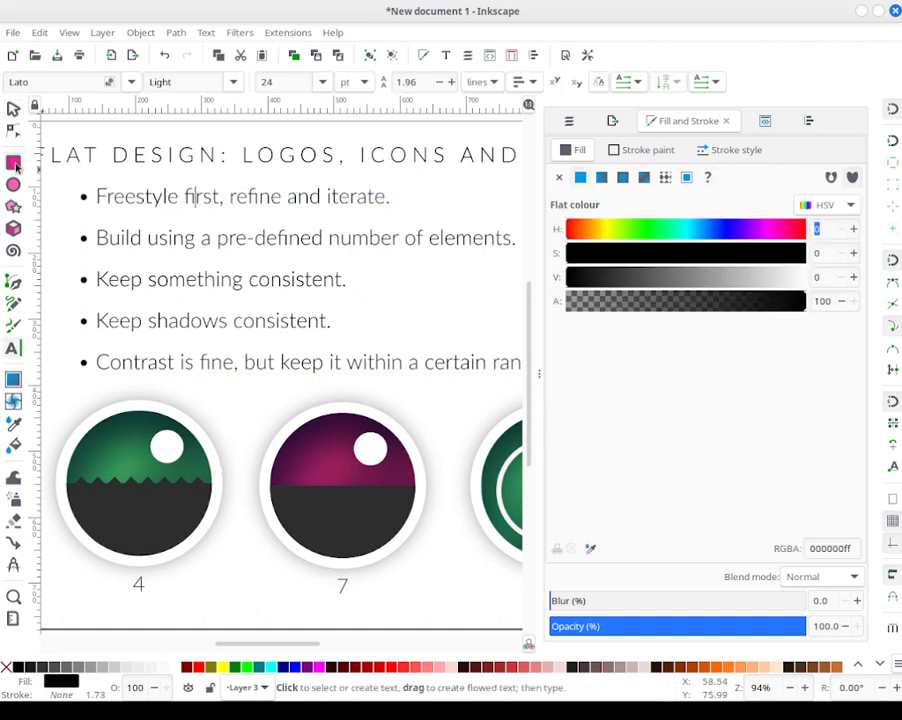
{"action": "left_click", "coordinate": [14, 110]}
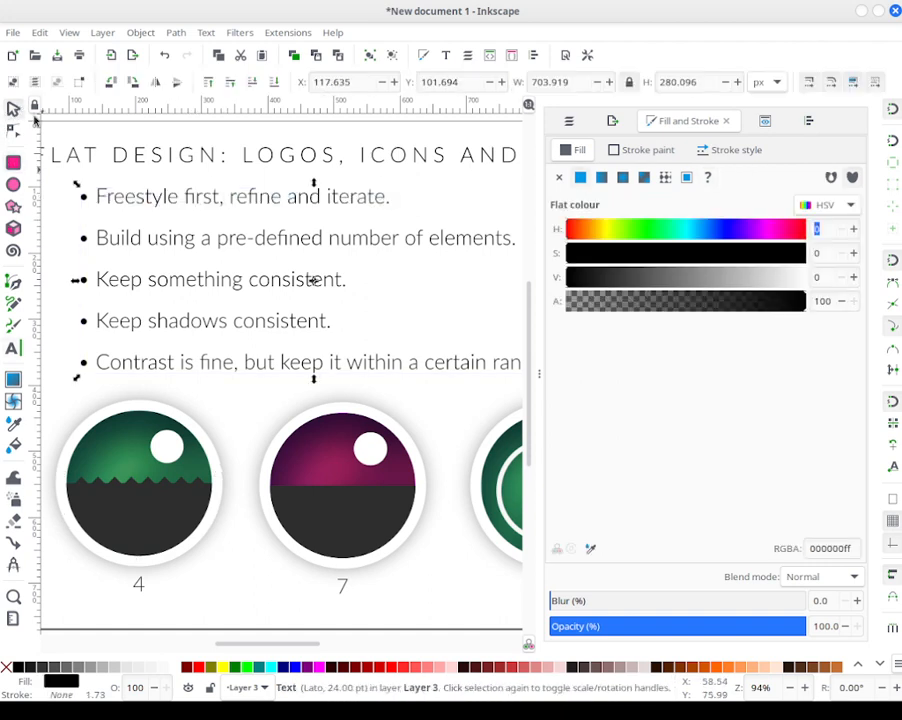
{"action": "triple_click", "coordinate": [225, 202]}
{"action": "left_click", "coordinate": [225, 202]}
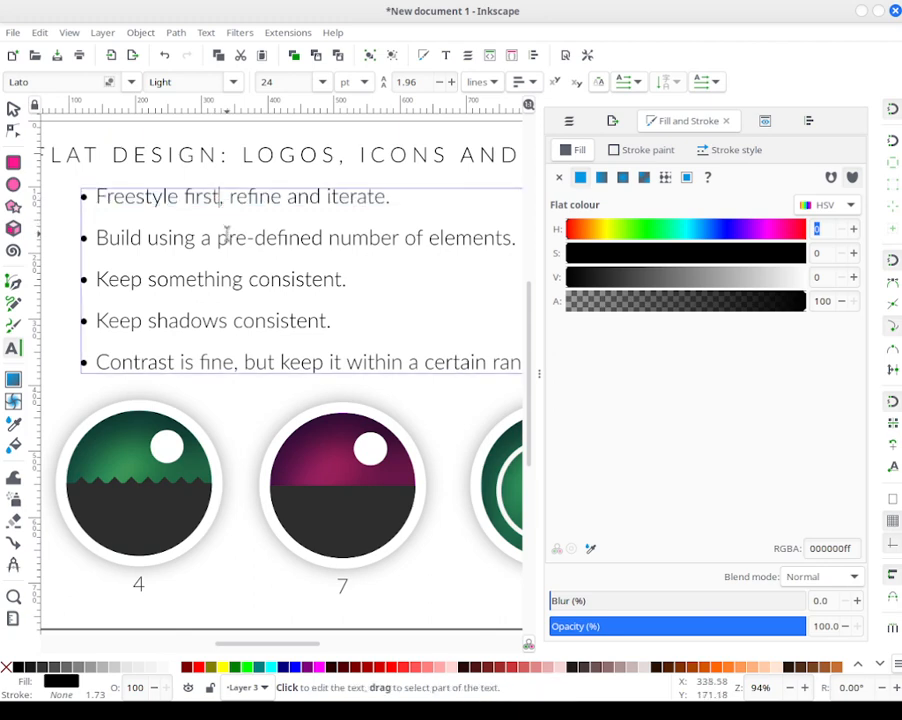
{"action": "key", "text": "BackSpace"}
{"action": "type", "text": ";"}
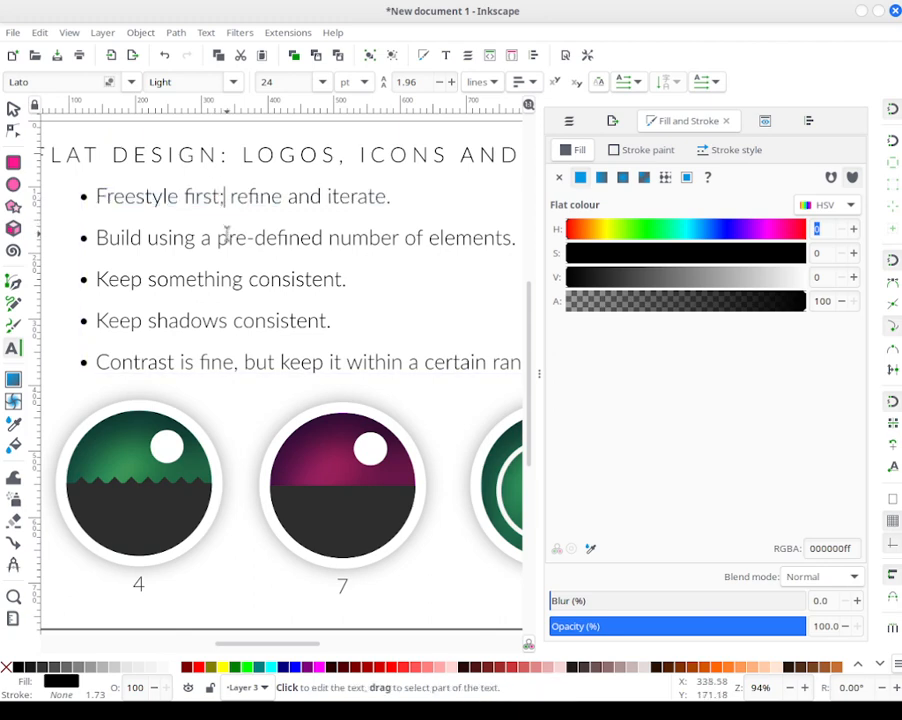
{"action": "left_click", "coordinate": [12, 107]}
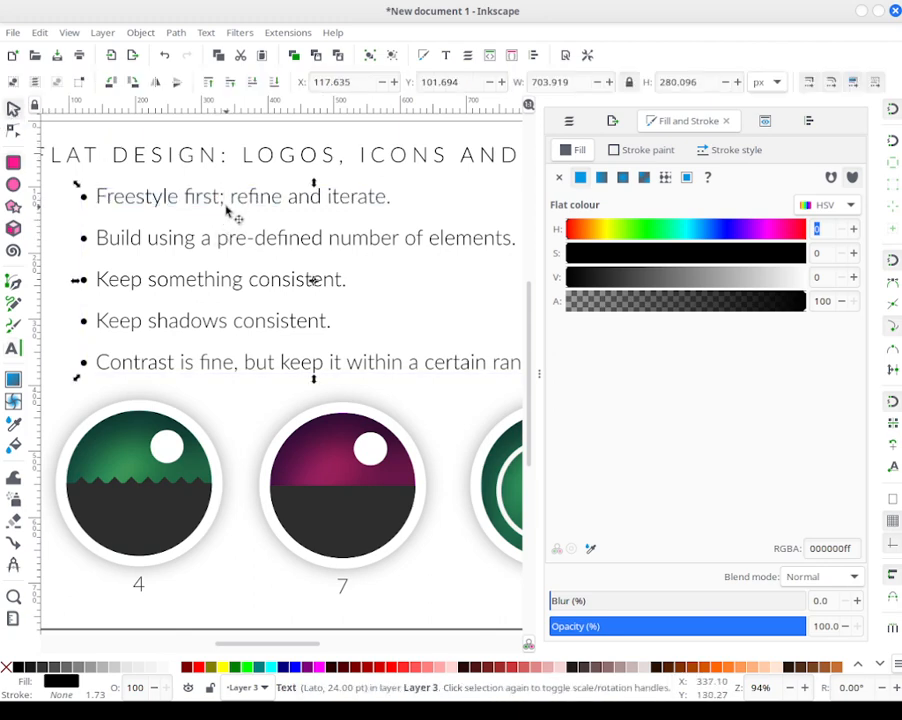
{"action": "left_click", "coordinate": [230, 398]}
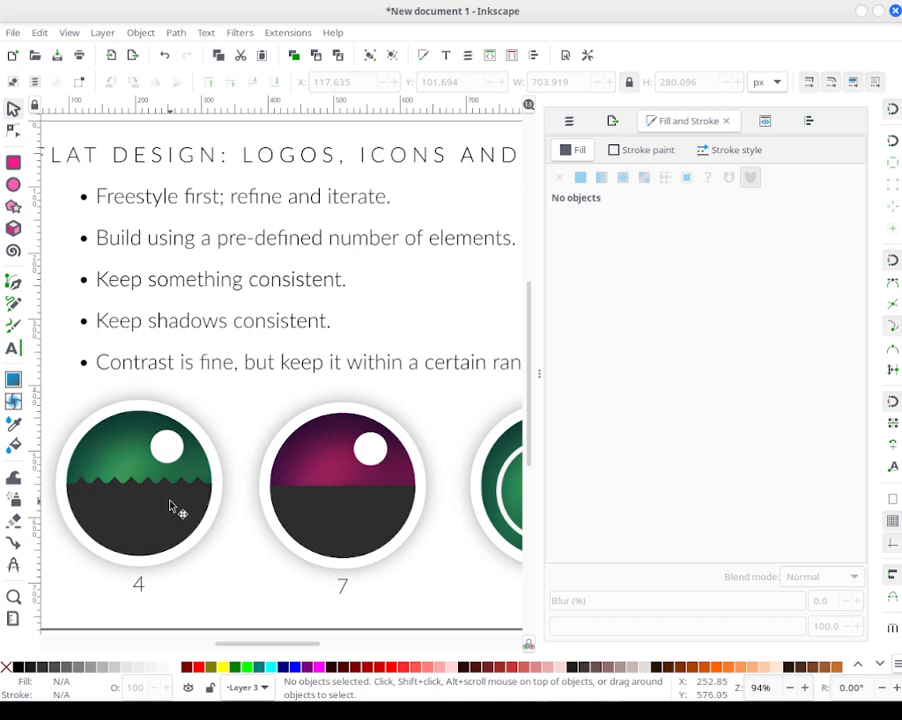
Step: Give the grouped treeline and ground a flat grey fill with value 32 (525252ff)
{"action": "mouse_move", "coordinate": [246, 463]}
{"action": "left_mouse_down"}
{"action": "mouse_move", "coordinate": [108, 558]}
{"action": "mouse_move", "coordinate": [78, 556]}
{"action": "mouse_move", "coordinate": [36, 590]}
{"action": "left_mouse_up"}
{"action": "key", "text": "Escape"}
{"action": "key", "text": "Escape"}
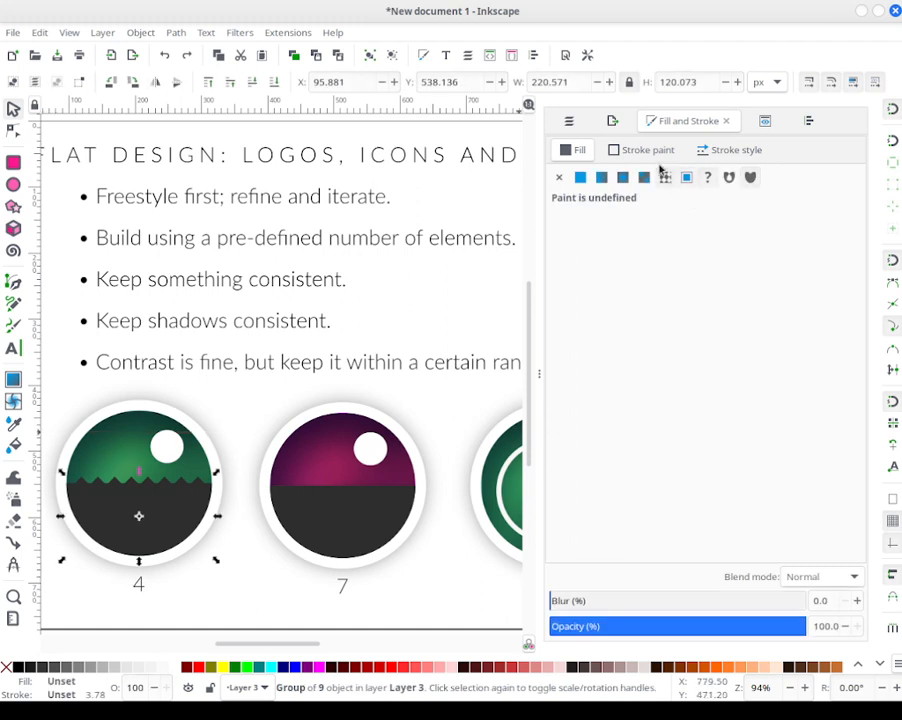
{"action": "left_click", "coordinate": [579, 180]}
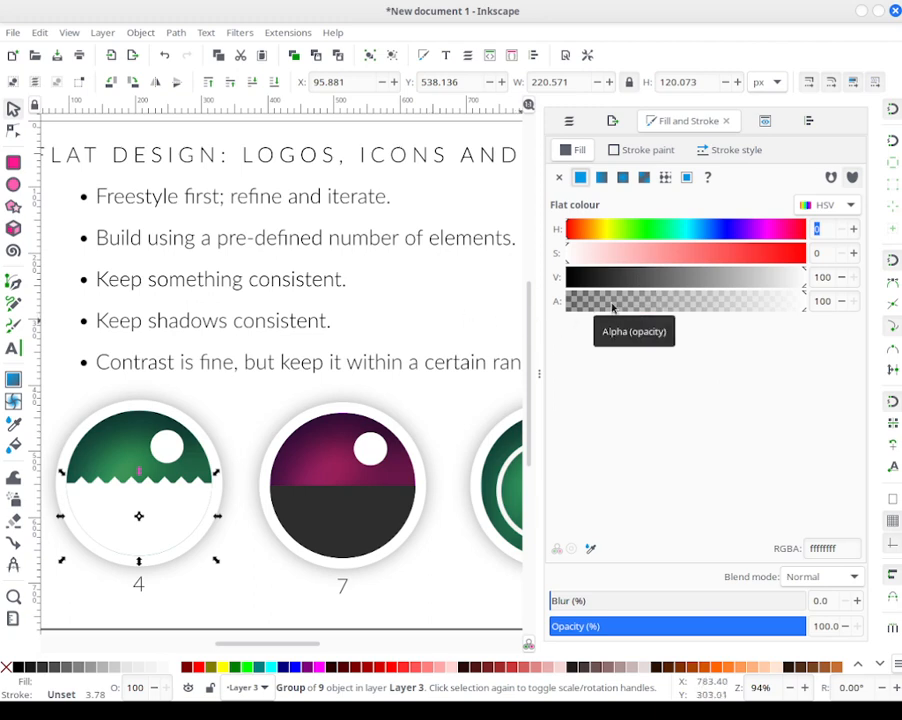
{"action": "left_click", "coordinate": [634, 277]}
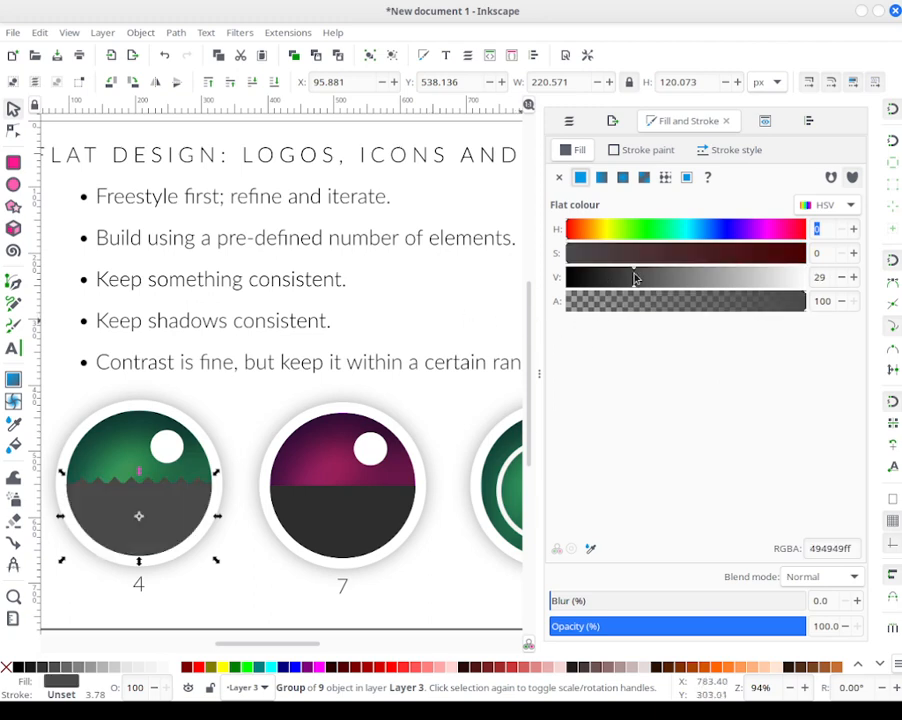
{"action": "left_click", "coordinate": [662, 278]}
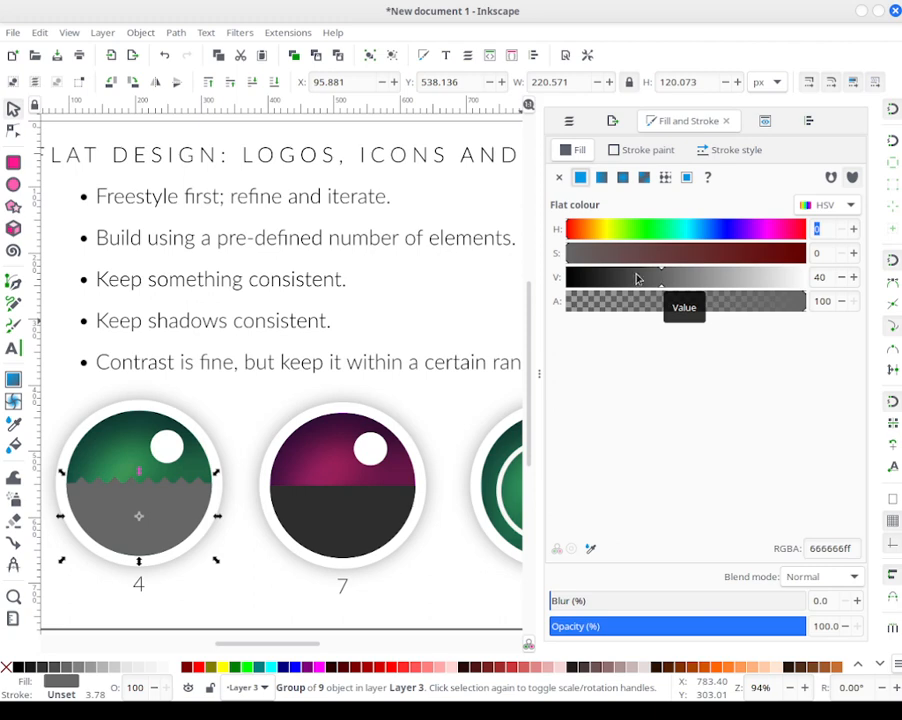
{"action": "left_click", "coordinate": [620, 277]}
{"action": "left_click", "coordinate": [643, 279]}
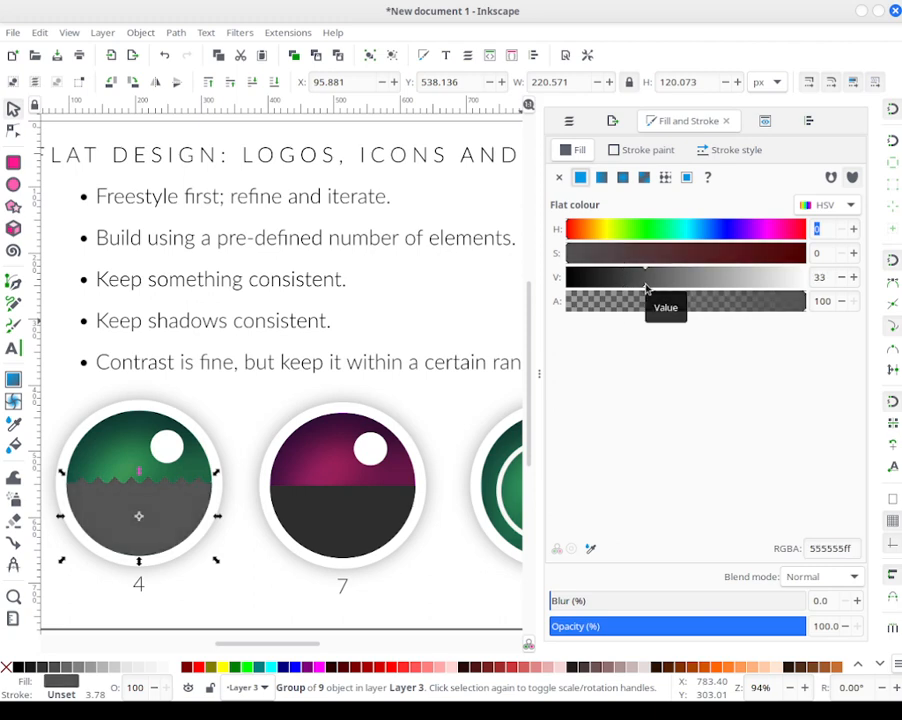
{"action": "left_click", "coordinate": [640, 289]}
{"action": "left_click", "coordinate": [854, 277]}
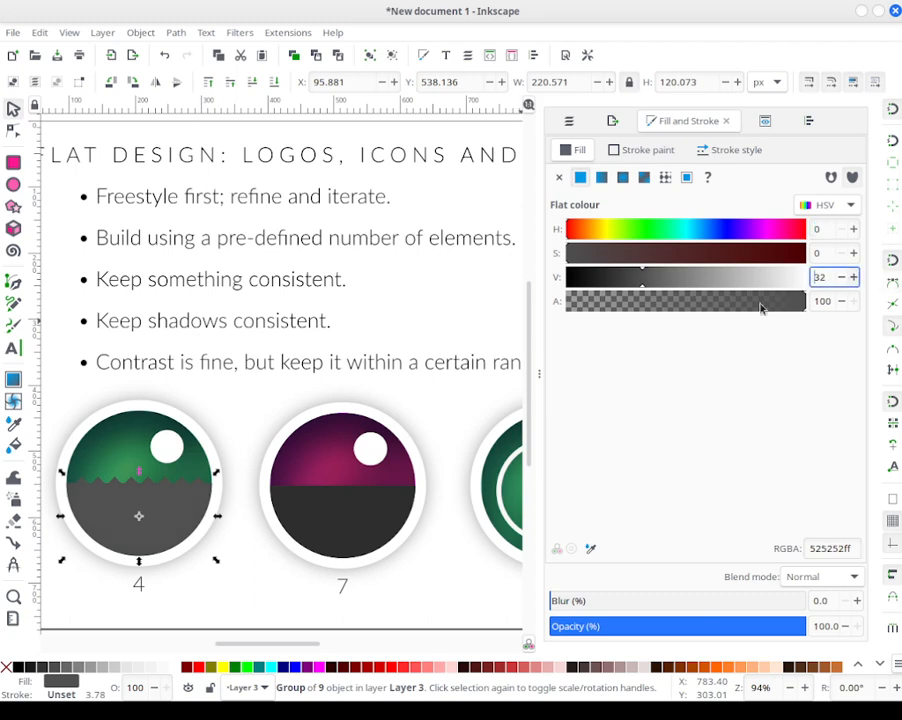
{"action": "left_click", "coordinate": [461, 401]}
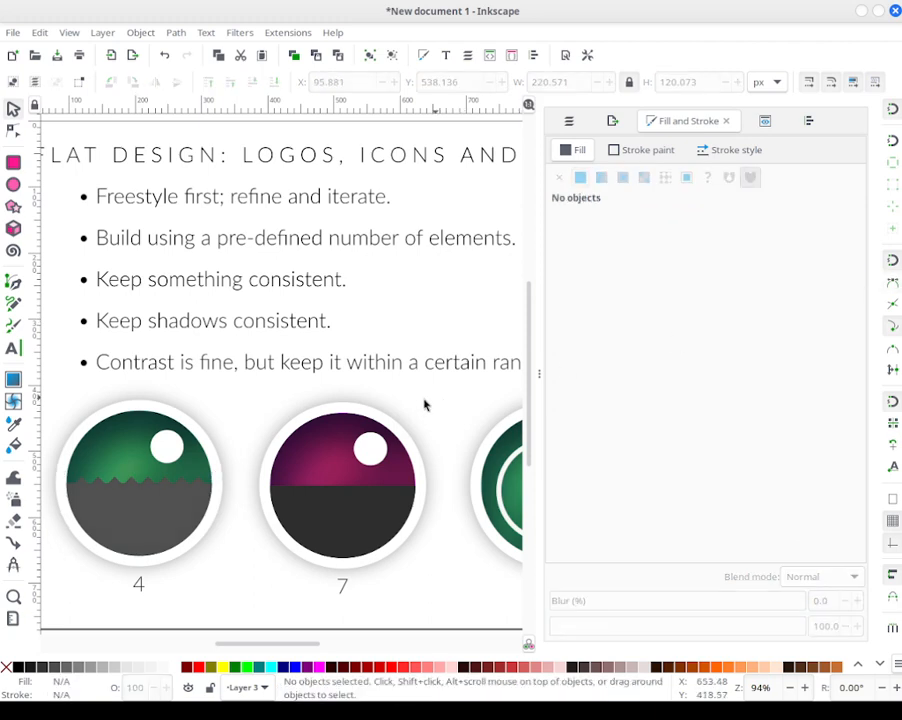
Step: Inside the left icon's group, set the hue of the cyan overlay circle to 248 (2200ffa5)
{"action": "left_click", "coordinate": [100, 457]}
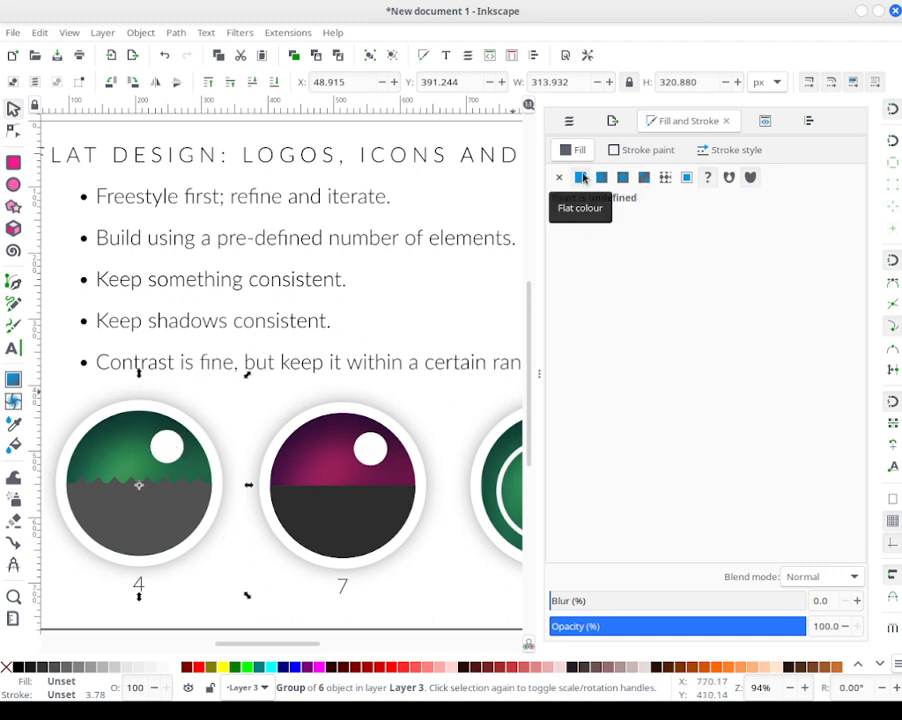
{"action": "left_click", "coordinate": [140, 420]}
{"action": "double_click", "coordinate": [140, 420]}
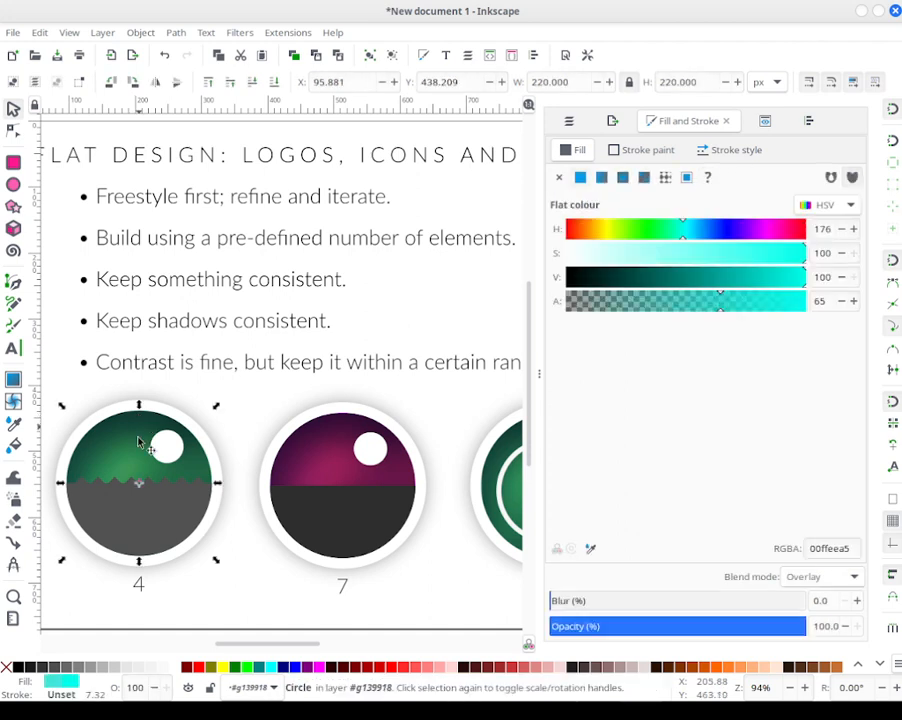
{"action": "left_click", "coordinate": [705, 231]}
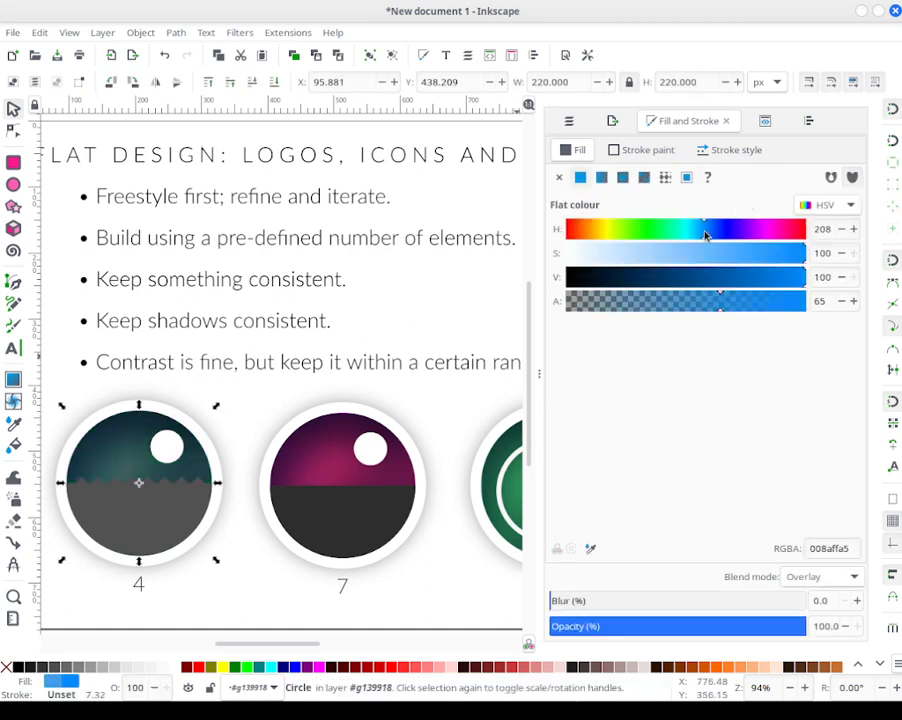
{"action": "mouse_move", "coordinate": [680, 237]}
{"action": "left_mouse_down"}
{"action": "mouse_move", "coordinate": [588, 229]}
{"action": "mouse_move", "coordinate": [595, 244]}
{"action": "mouse_move", "coordinate": [583, 245]}
{"action": "left_mouse_up"}
{"action": "left_click_drag", "start_coordinate": [654, 245], "coordinate": [731, 232]}
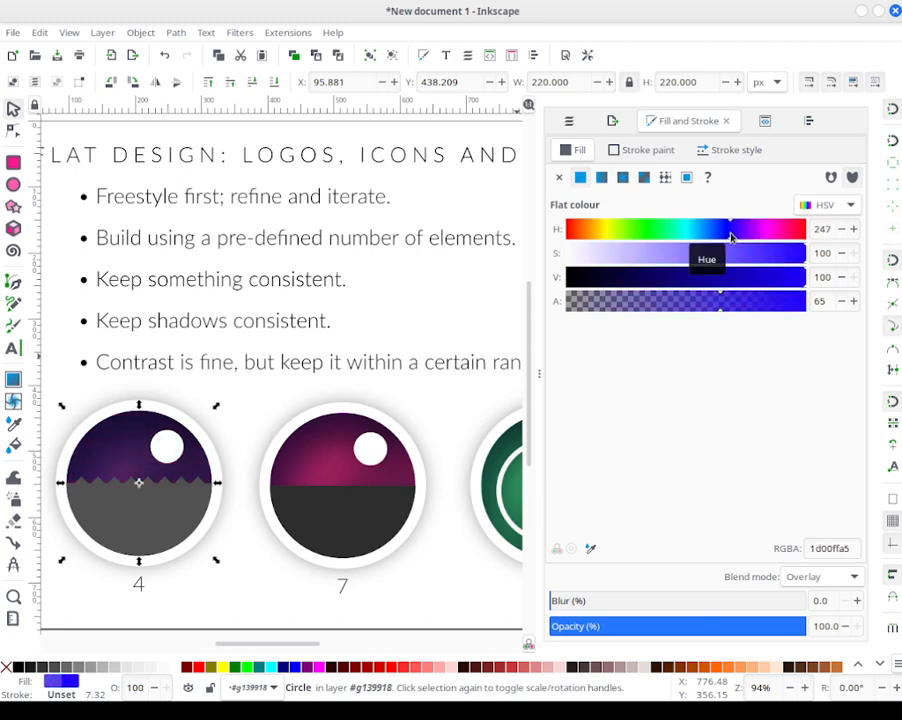
{"action": "left_click", "coordinate": [853, 230]}
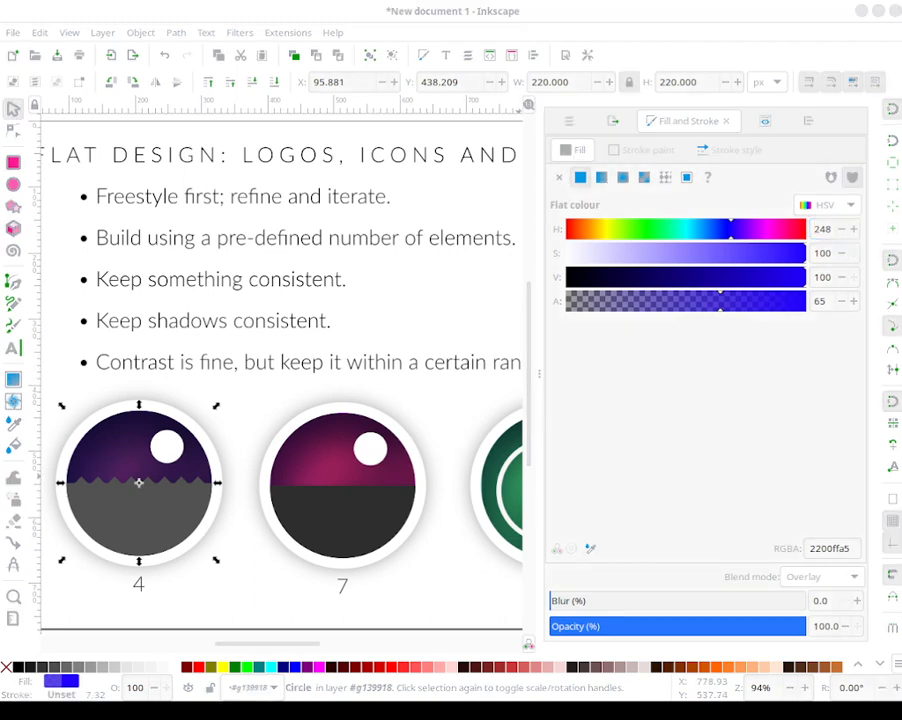
{"action": "left_click", "coordinate": [233, 603]}
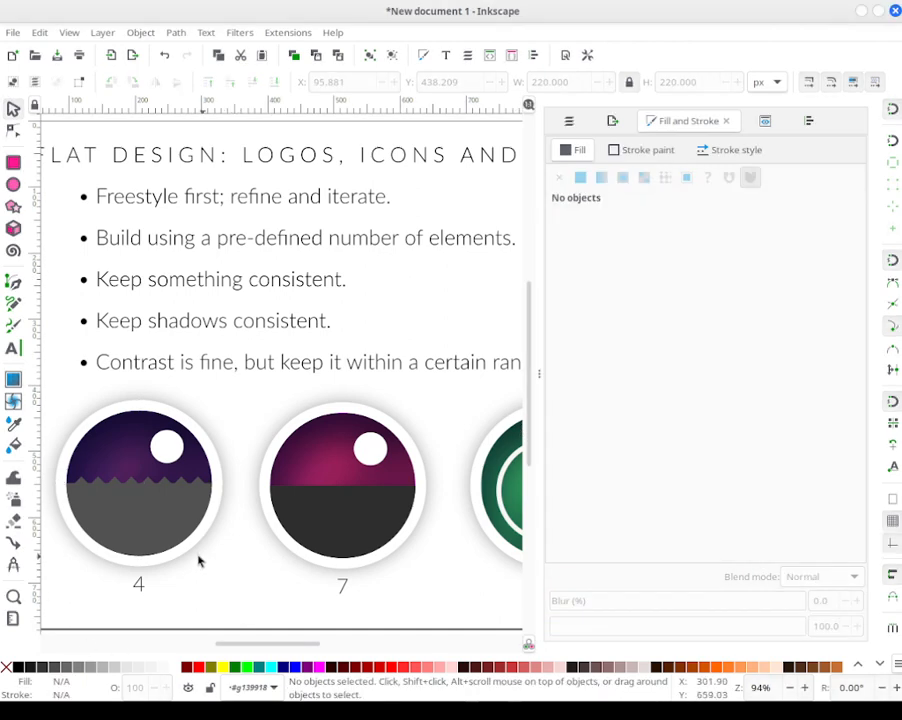
Step: Change the element-count label under the purple icon to 5
{"action": "left_click", "coordinate": [139, 584]}
{"action": "left_click", "coordinate": [146, 592]}
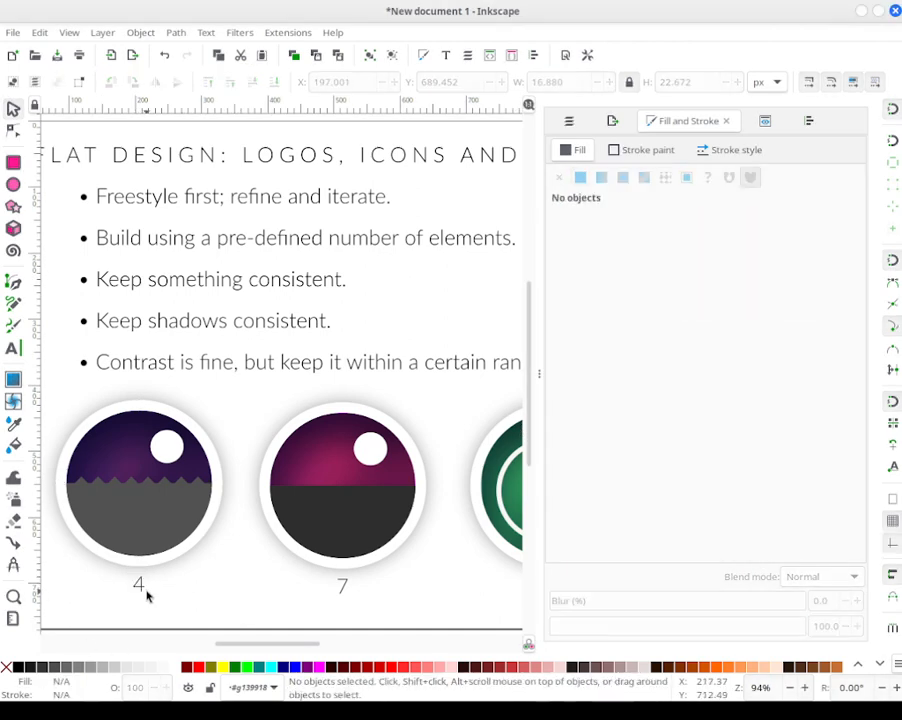
{"action": "left_click", "coordinate": [147, 590]}
{"action": "left_click", "coordinate": [182, 590]}
{"action": "left_click", "coordinate": [140, 585]}
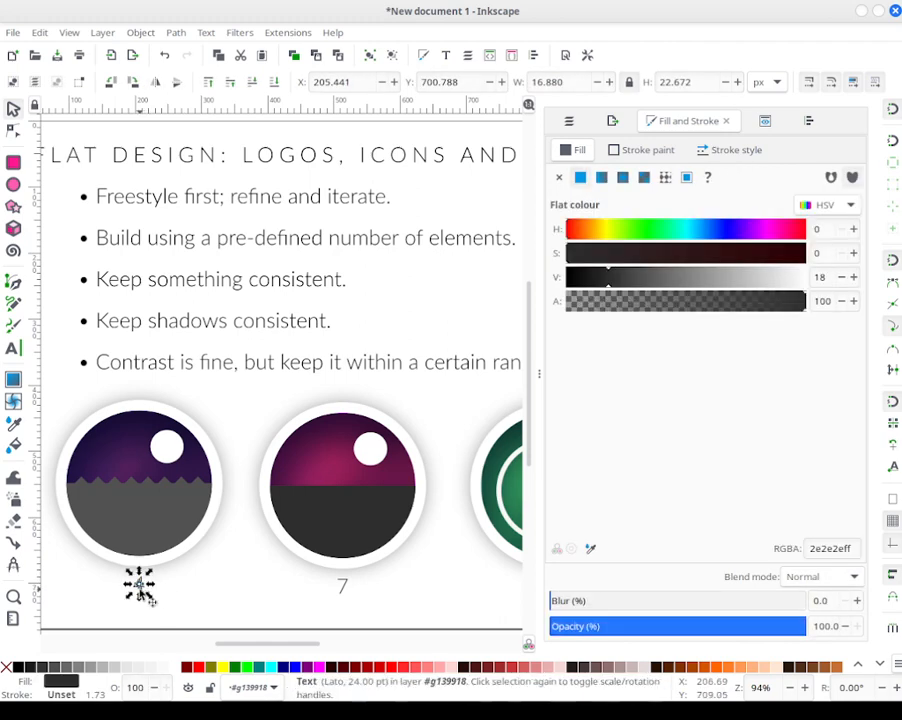
{"action": "scroll", "coordinate": [140, 585], "scroll_direction": "up", "scroll_amount": 1}
{"action": "scroll", "coordinate": [141, 592], "scroll_direction": "up", "scroll_amount": 4}
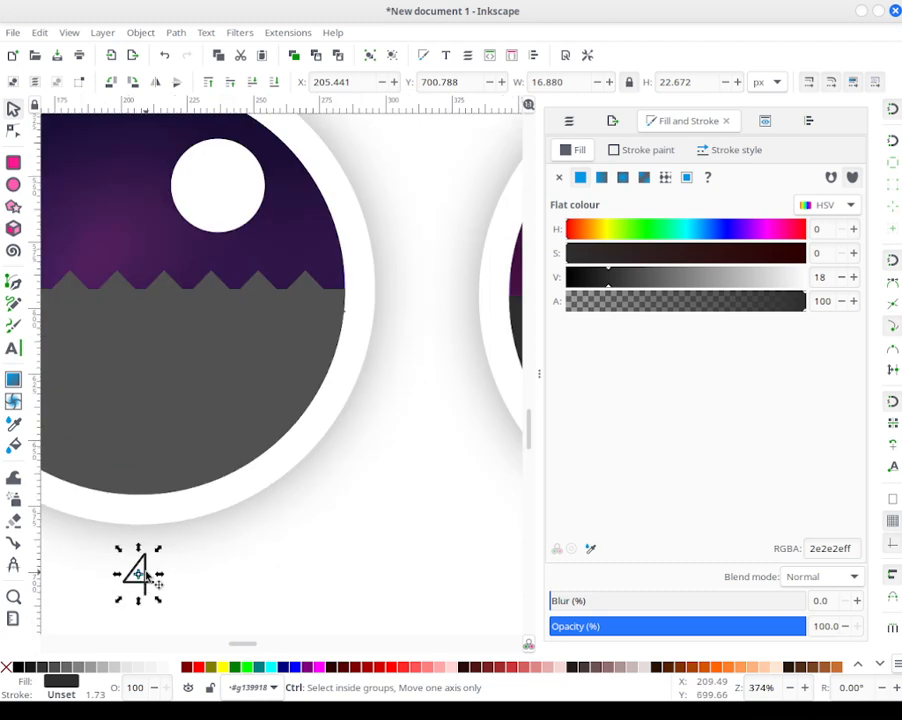
{"action": "double_click", "coordinate": [148, 560]}
{"action": "type", "text": "5"}
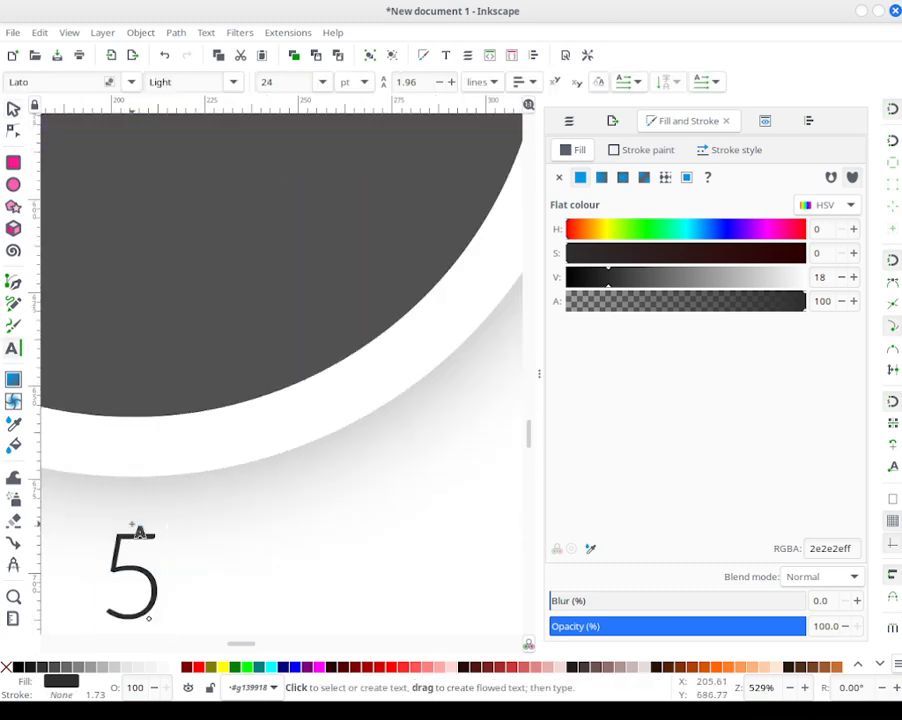
{"action": "left_click", "coordinate": [13, 108]}
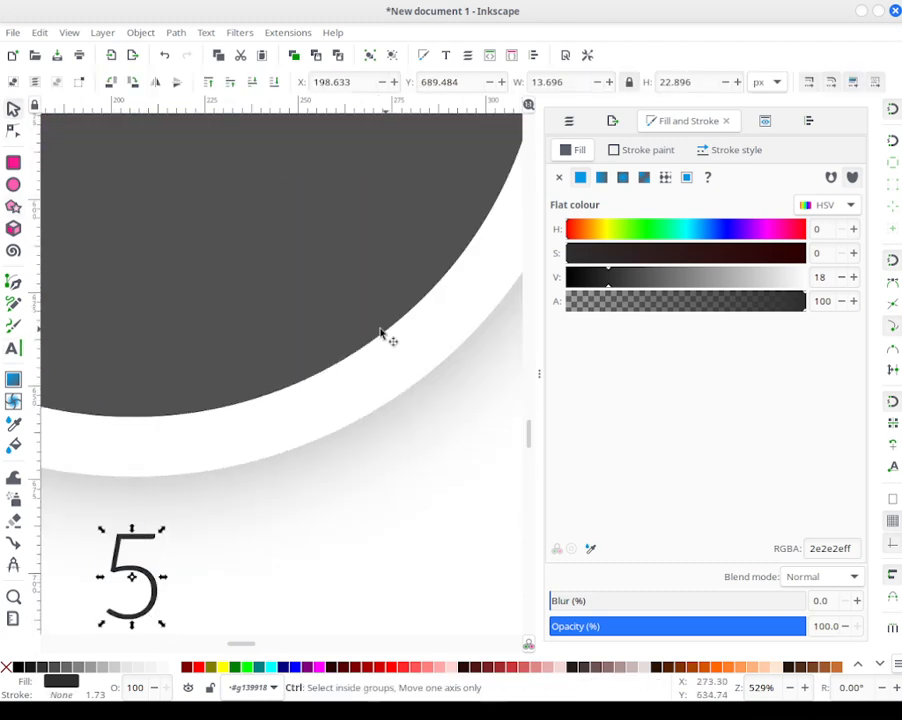
{"action": "scroll", "coordinate": [344, 330], "scroll_direction": "down", "scroll_amount": 4}
{"action": "scroll", "coordinate": [344, 330], "scroll_direction": "down", "scroll_amount": 2}
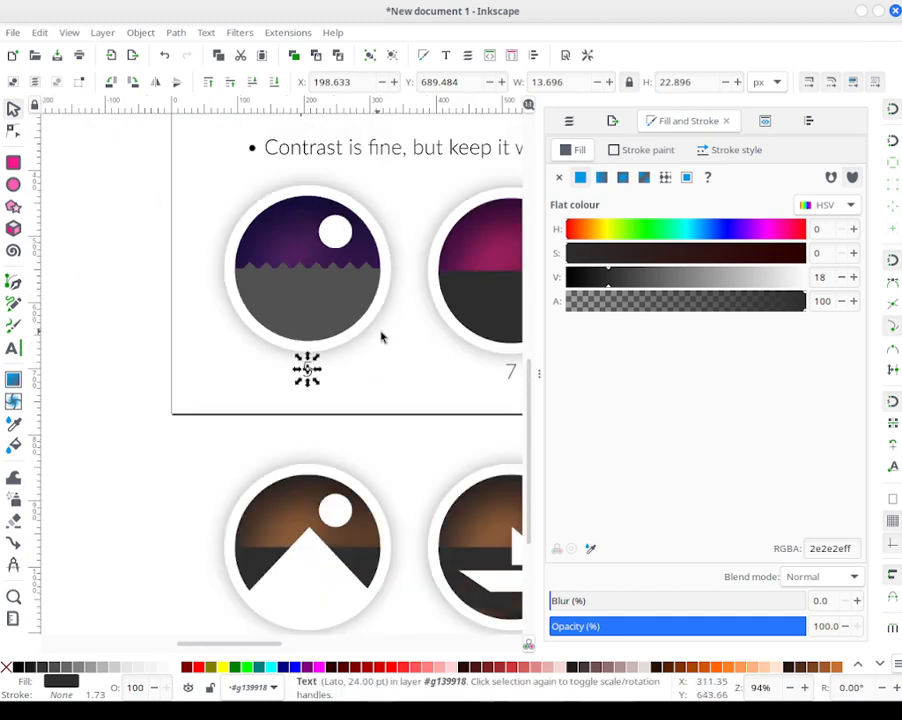
Step: Set the calligraphy brush width to 18 px
{"action": "scroll", "coordinate": [300, 390], "scroll_direction": "up", "scroll_amount": 3}
{"action": "scroll", "coordinate": [300, 390], "scroll_direction": "right", "scroll_amount": 3}
{"action": "scroll", "coordinate": [170, 478], "scroll_direction": "up", "scroll_amount": 1}
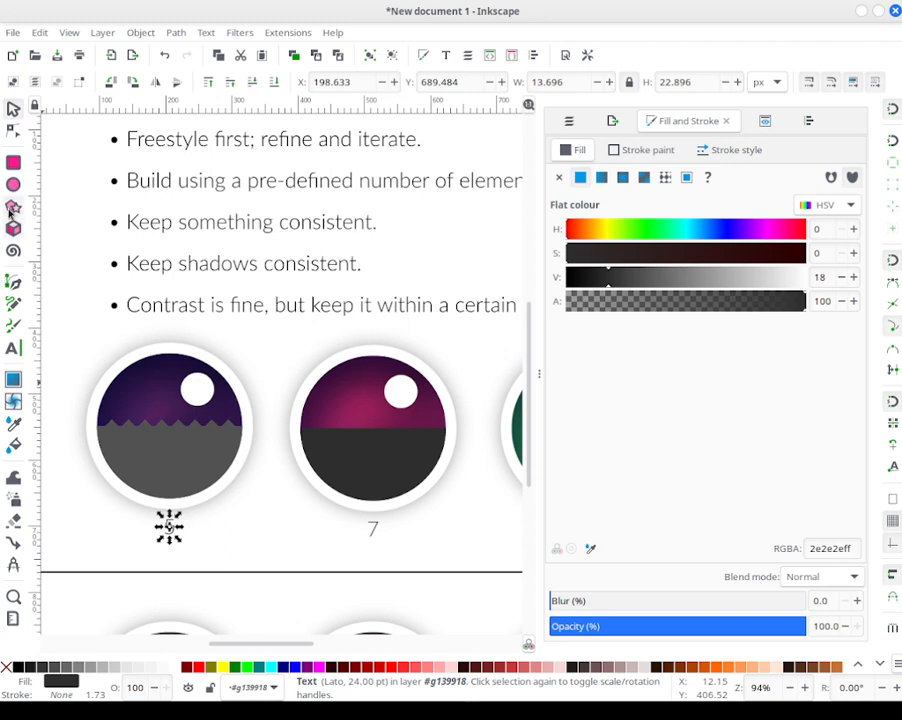
{"action": "left_click", "coordinate": [14, 325]}
{"action": "left_click", "coordinate": [15, 328]}
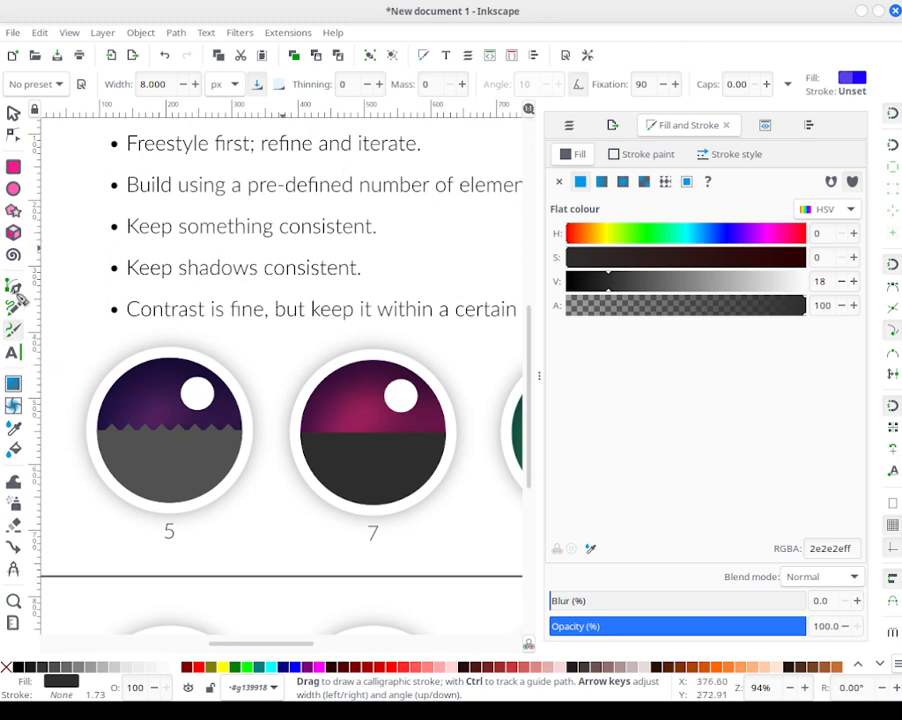
{"action": "left_click", "coordinate": [195, 86]}
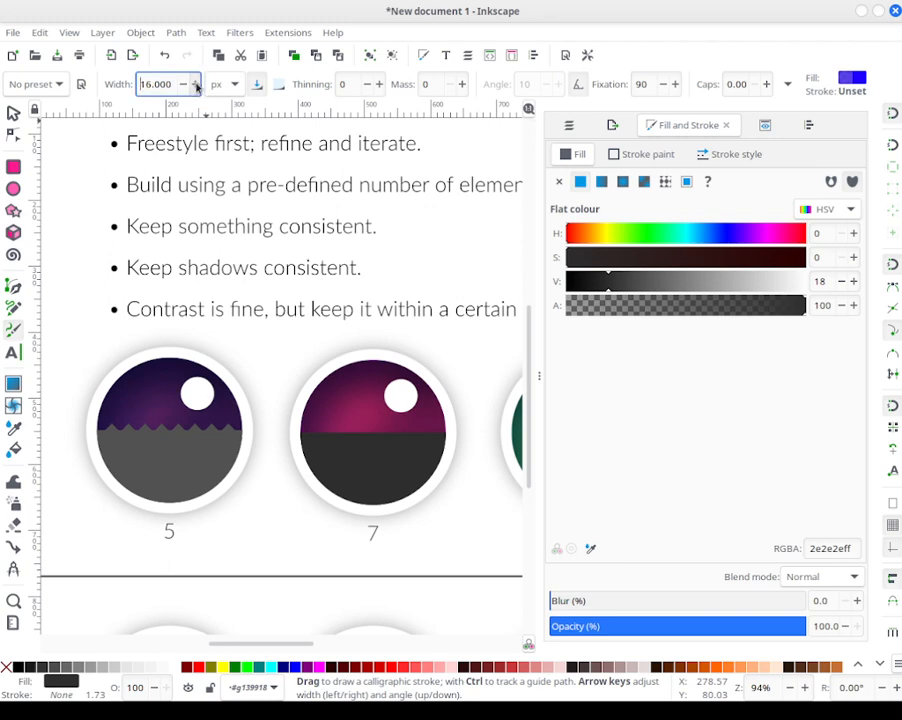
Step: Try a calligraphic stroke across the purple icon's ground and undo it
{"action": "mouse_move", "coordinate": [148, 476]}
{"action": "left_mouse_down"}
{"action": "mouse_move", "coordinate": [200, 411]}
{"action": "mouse_move", "coordinate": [170, 462]}
{"action": "mouse_move", "coordinate": [230, 425]}
{"action": "left_mouse_up"}
{"action": "key", "text": "ctrl+z"}
{"action": "left_click", "coordinate": [13, 112]}
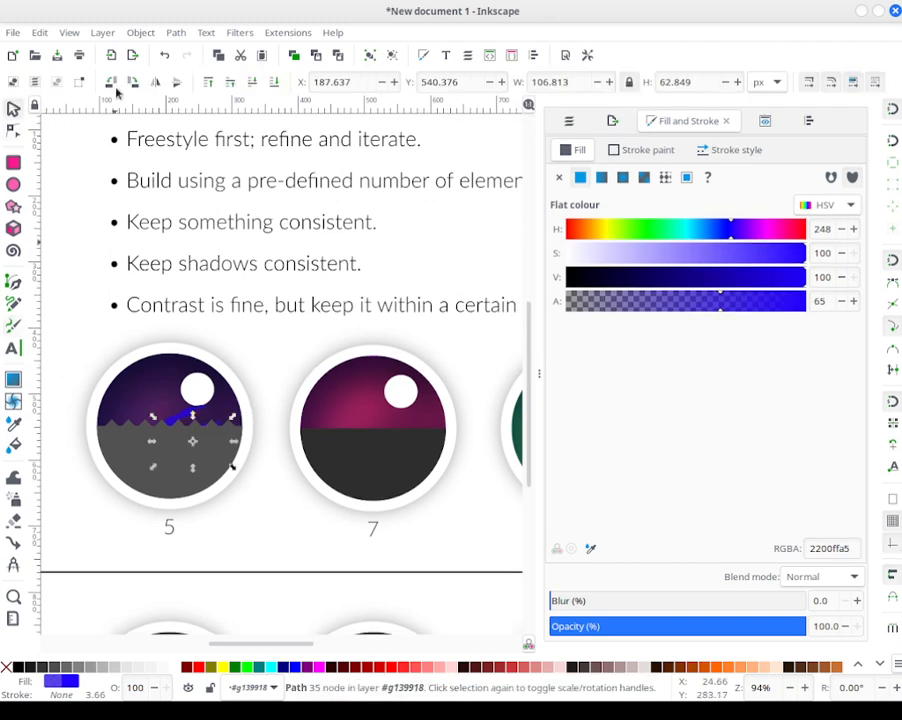
{"action": "left_click", "coordinate": [168, 58]}
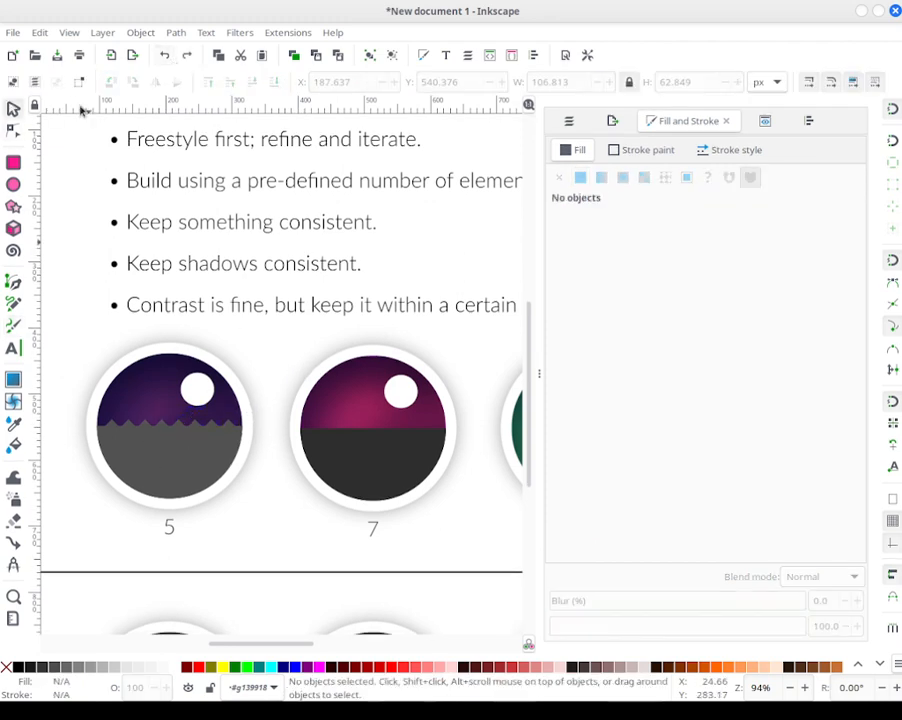
Step: Brush three curved grass blades fanning out from one base point beside the purple icon
{"action": "left_click", "coordinate": [13, 324]}
{"action": "left_click_drag", "start_coordinate": [56, 371], "coordinate": [112, 306]}
{"action": "left_click_drag", "start_coordinate": [53, 370], "coordinate": [95, 268]}
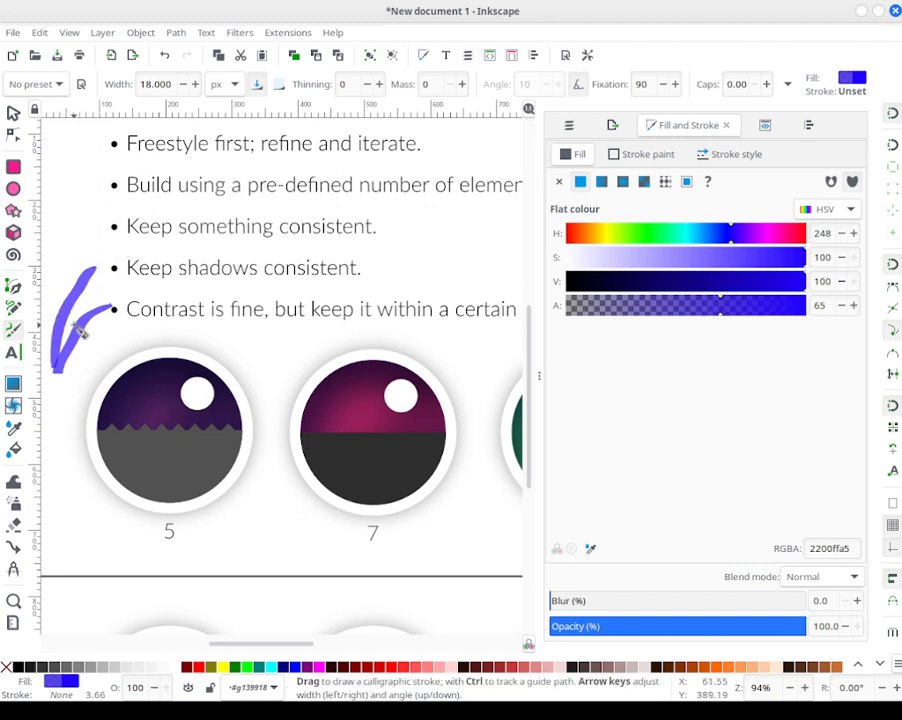
{"action": "scroll", "coordinate": [79, 327], "scroll_direction": "left", "scroll_amount": 3}
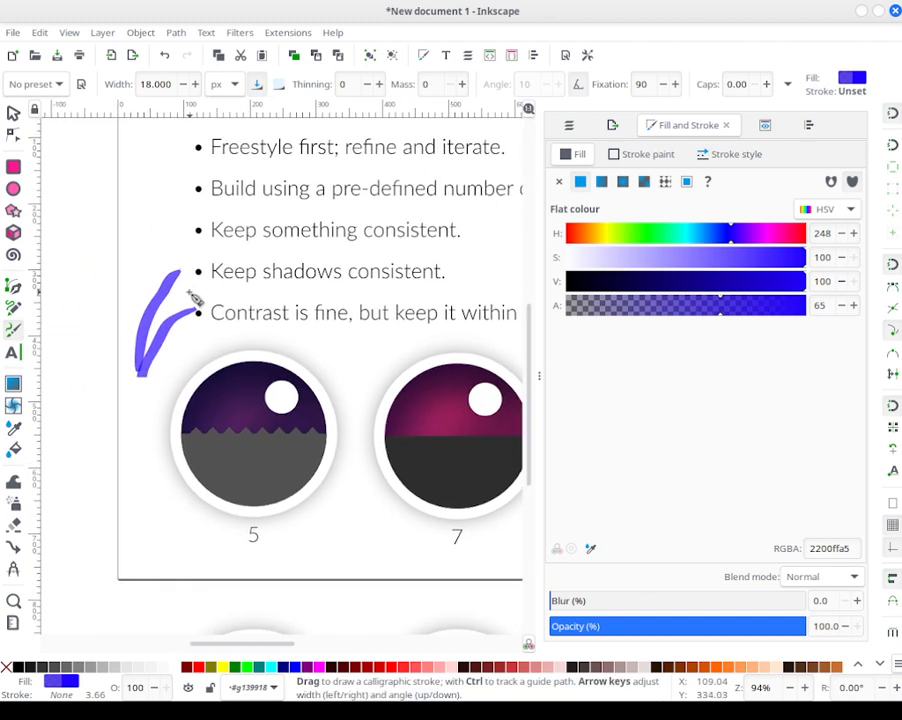
{"action": "left_click_drag", "start_coordinate": [94, 287], "coordinate": [138, 372]}
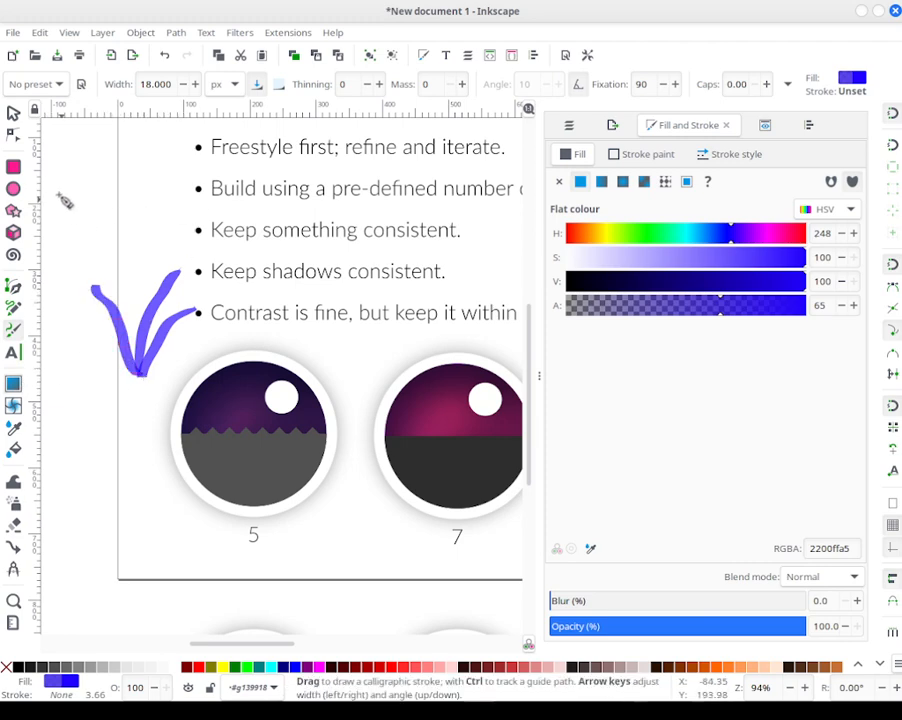
Step: Select the three grass blade strokes and merge them into one path with Union
{"action": "left_click", "coordinate": [12, 113]}
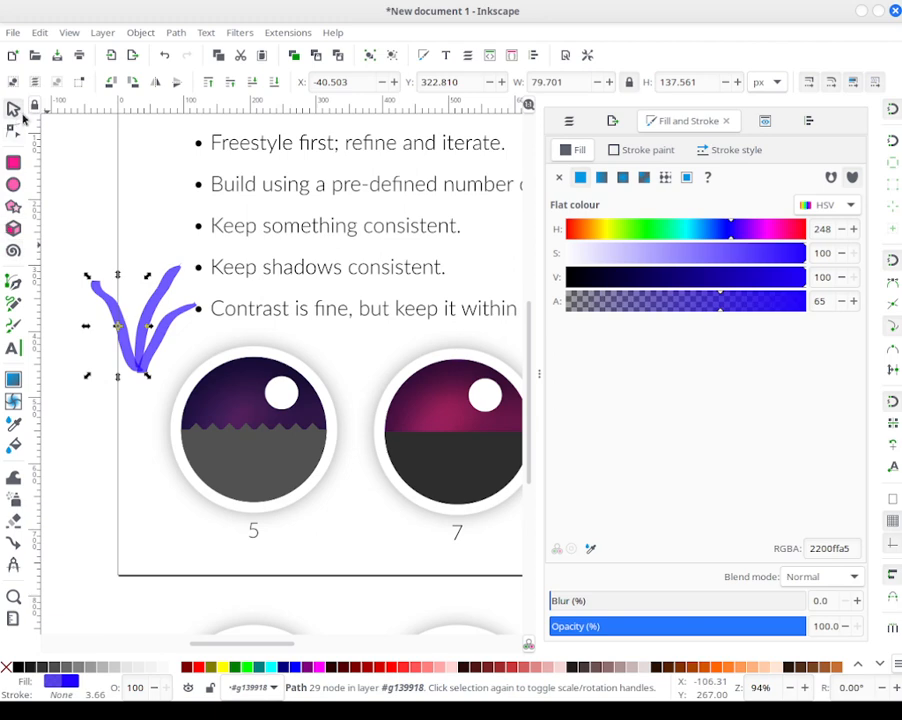
{"action": "left_click_drag", "start_coordinate": [76, 245], "coordinate": [224, 400]}
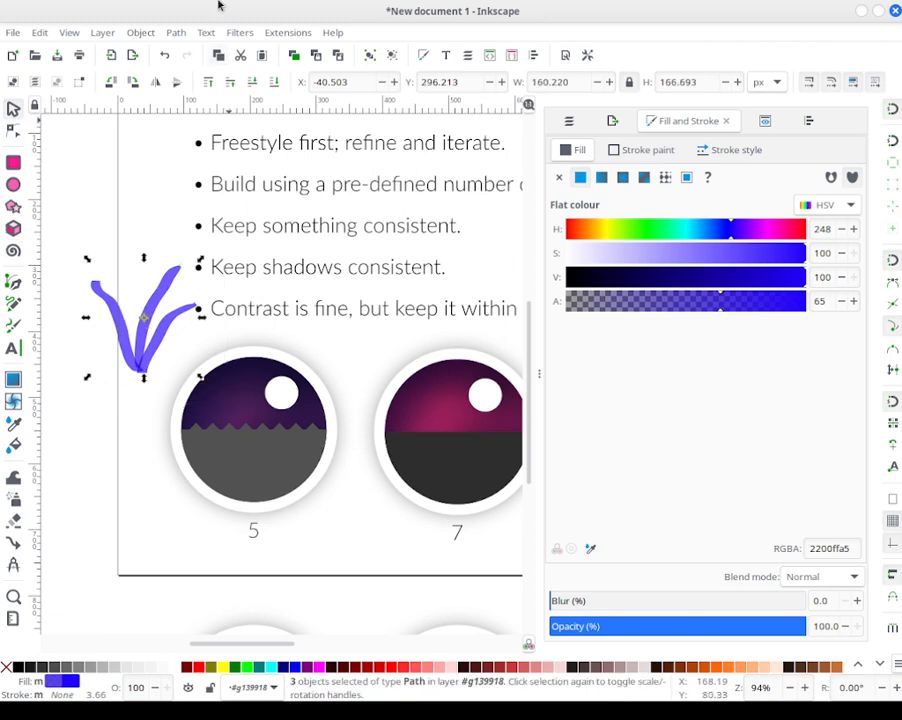
{"action": "left_click", "coordinate": [178, 32]}
{"action": "left_click", "coordinate": [200, 108]}
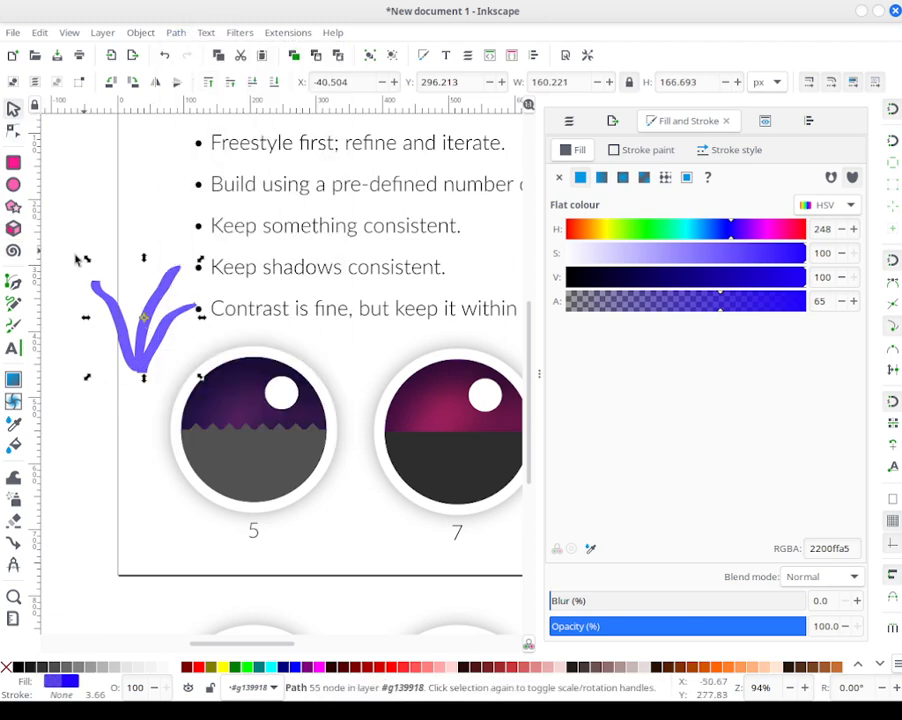
Step: Simplify the merged grass path repeatedly until its blades have smooth, tapered outlines
{"action": "key", "text": "ctrl+l"}
{"action": "key", "text": "ctrl+o"}
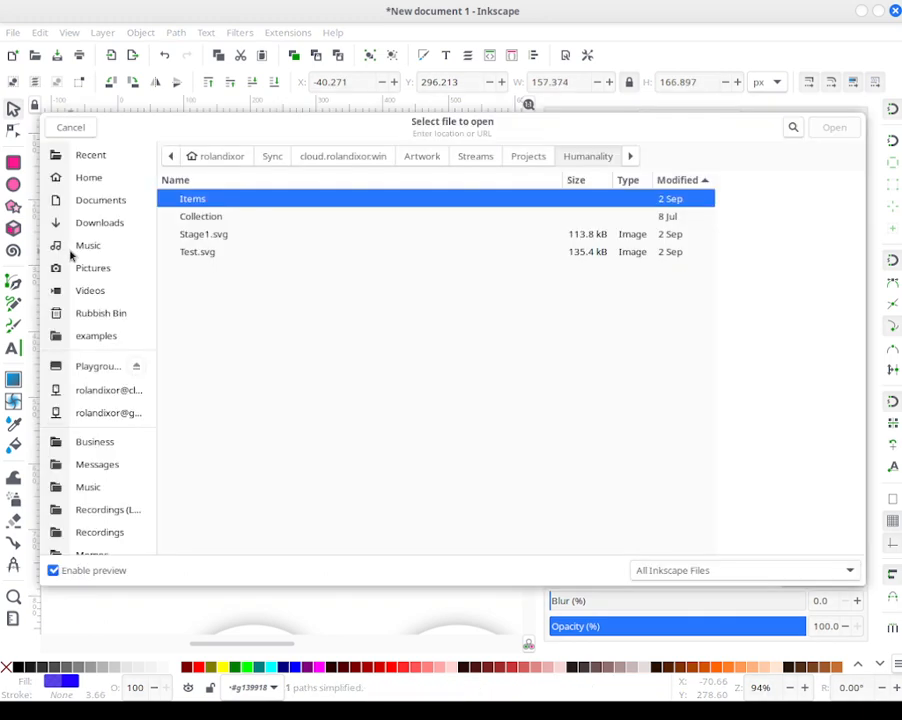
{"action": "left_click", "coordinate": [84, 132]}
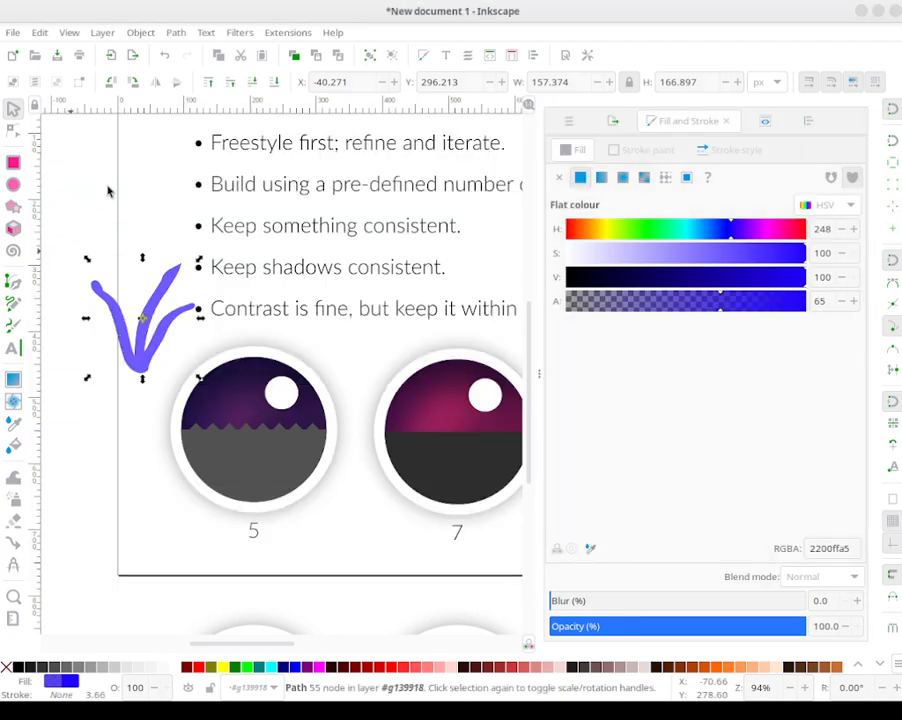
{"action": "key", "text": "ctrl+l"}
{"action": "key", "text": "ctrl+l"}
{"action": "key", "text": "ctrl+l"}
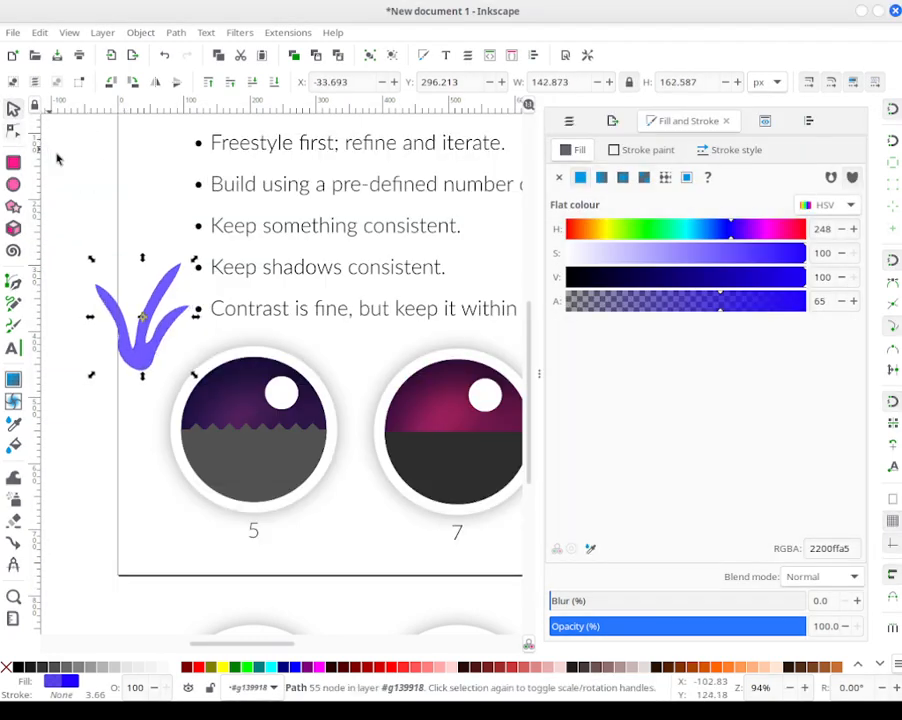
Step: Try the grass on the purple icon, move it down between the two icons and toggle Layer 3's visibility
{"action": "left_click_drag", "start_coordinate": [152, 322], "coordinate": [263, 444]}
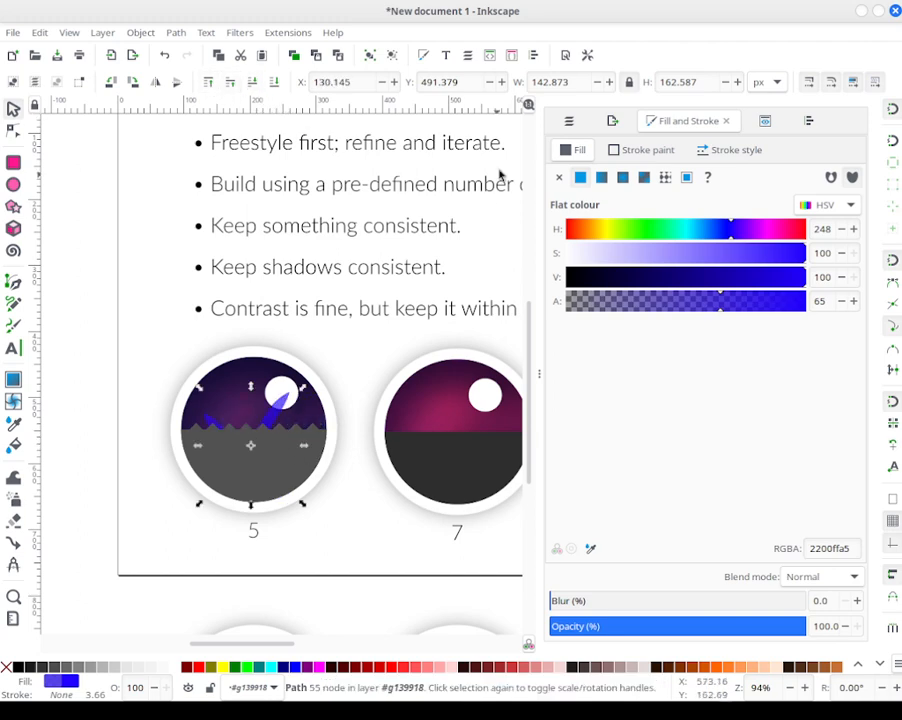
{"action": "mouse_move", "coordinate": [293, 415]}
{"action": "left_mouse_down"}
{"action": "mouse_move", "coordinate": [303, 385]}
{"action": "mouse_move", "coordinate": [358, 382]}
{"action": "mouse_move", "coordinate": [372, 425]}
{"action": "mouse_move", "coordinate": [375, 506]}
{"action": "left_mouse_up"}
{"action": "left_click", "coordinate": [567, 121]}
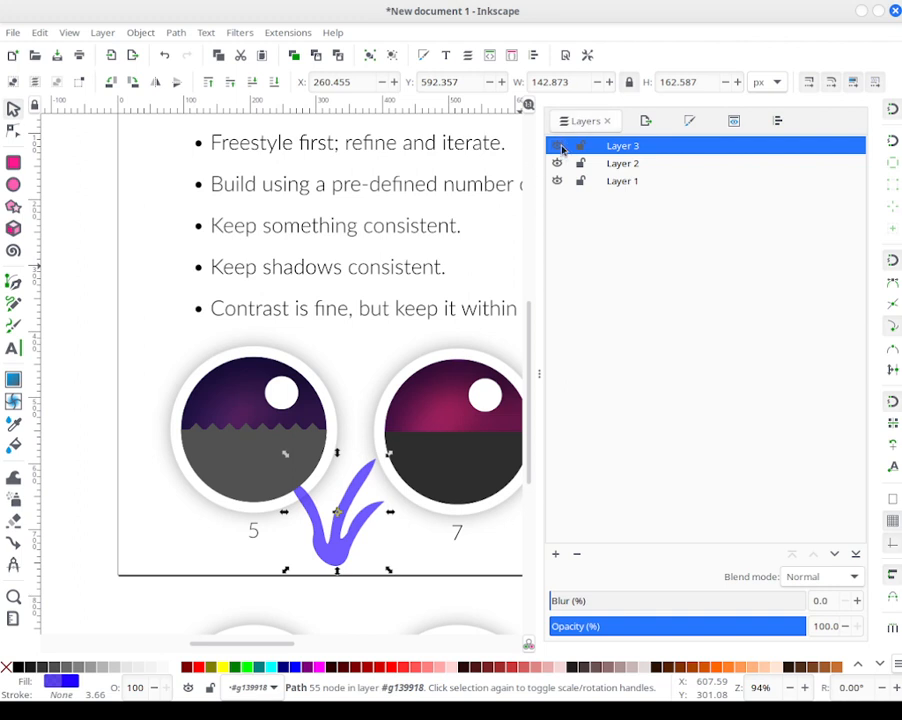
{"action": "left_click", "coordinate": [559, 147]}
{"action": "left_click", "coordinate": [559, 147]}
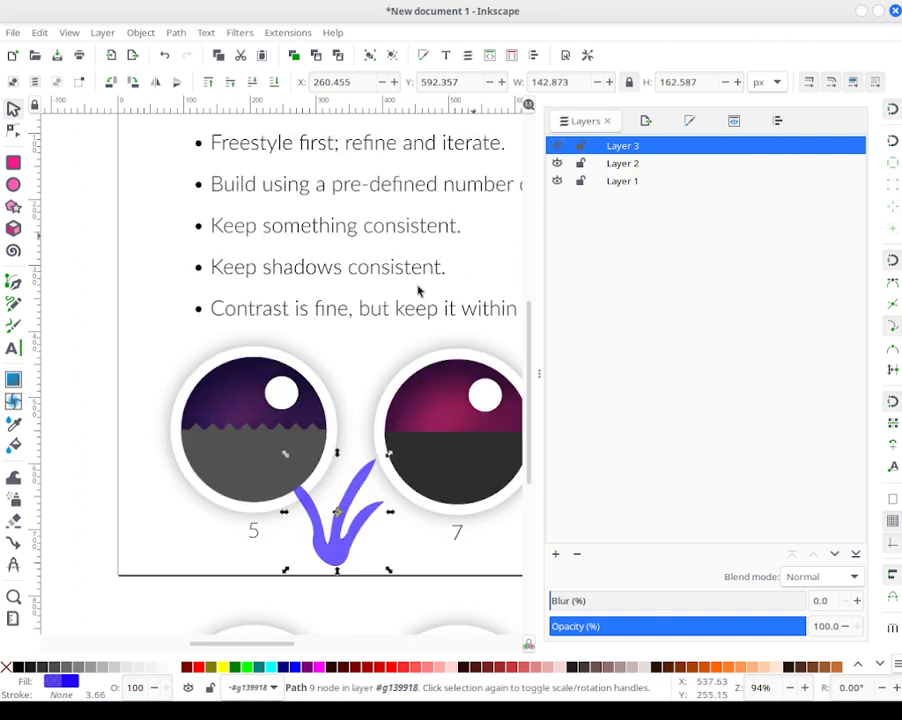
Step: Ungroup the group of seven objects that holds the purple icon and the grass, and clear the selection
{"action": "mouse_move", "coordinate": [273, 452]}
{"action": "left_mouse_down"}
{"action": "mouse_move", "coordinate": [278, 459]}
{"action": "mouse_move", "coordinate": [268, 451]}
{"action": "mouse_move", "coordinate": [276, 449]}
{"action": "left_mouse_up"}
{"action": "left_click", "coordinate": [352, 400]}
{"action": "mouse_move", "coordinate": [330, 548]}
{"action": "left_mouse_down"}
{"action": "mouse_move", "coordinate": [308, 522]}
{"action": "mouse_move", "coordinate": [330, 548]}
{"action": "left_mouse_up"}
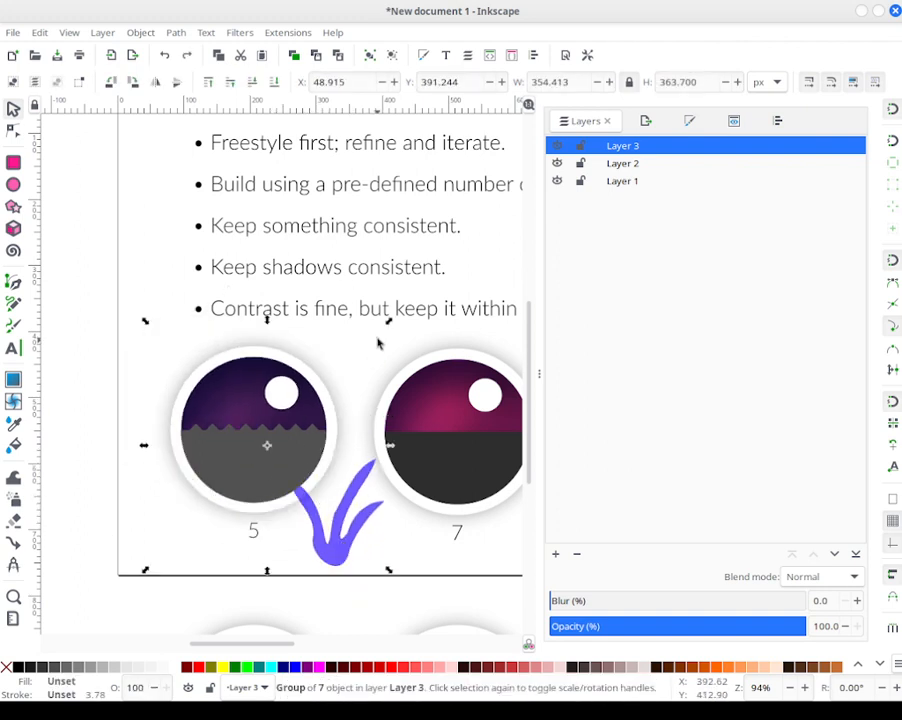
{"action": "key", "text": "ctrl+shift+g"}
{"action": "key", "text": "Escape"}
Step: Move the grass onto the purple icon and scale it down to about 84 × 95 px over the ground
{"action": "left_click_drag", "start_coordinate": [344, 524], "coordinate": [265, 436]}
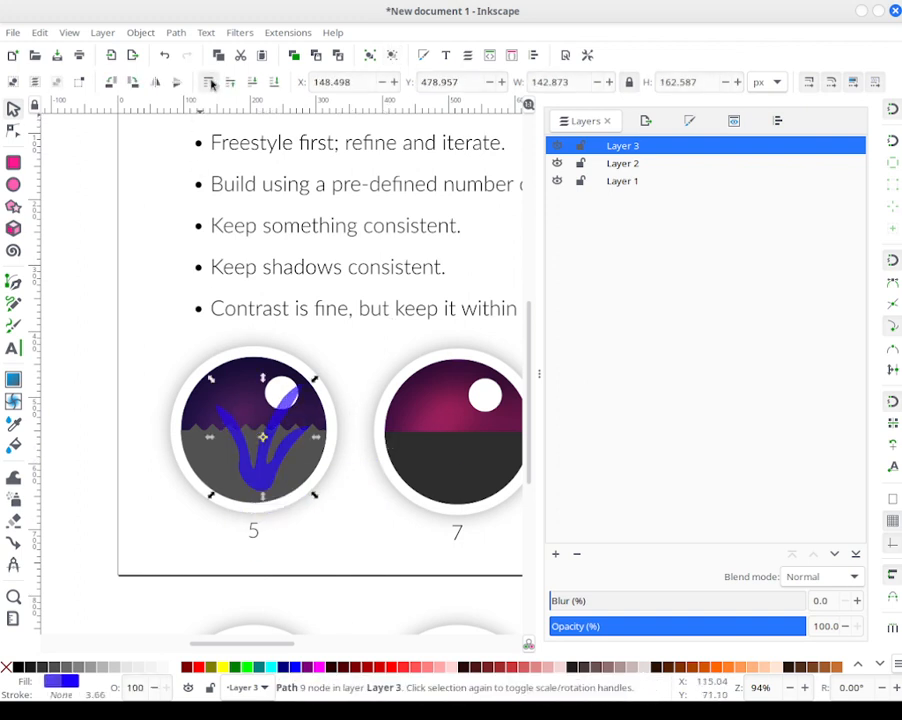
{"action": "left_click_drag", "start_coordinate": [315, 380], "coordinate": [288, 428]}
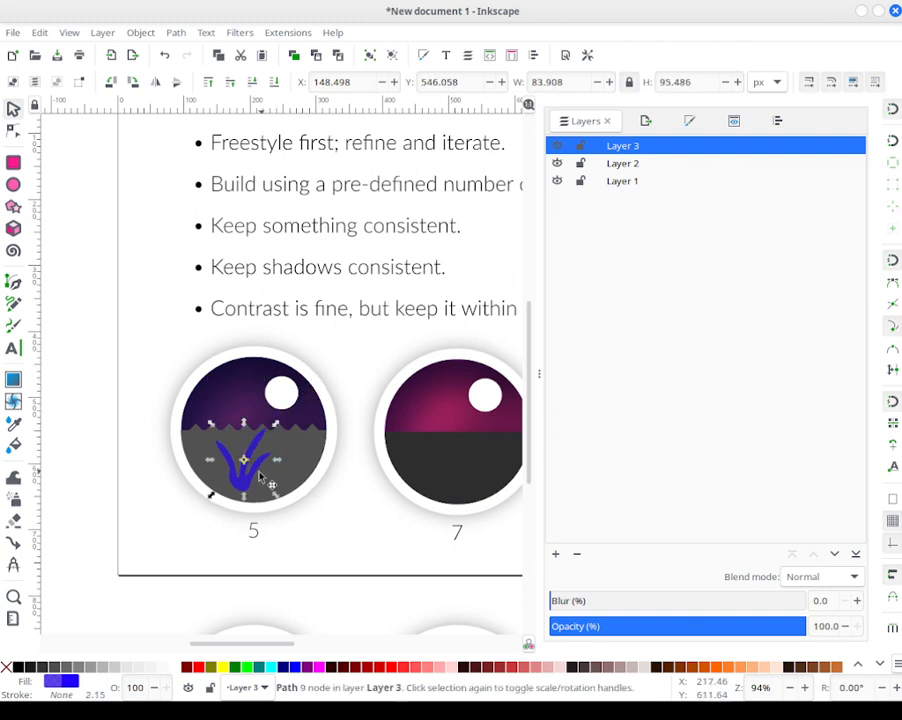
{"action": "mouse_move", "coordinate": [262, 476]}
{"action": "left_mouse_down"}
{"action": "mouse_move", "coordinate": [296, 452]}
{"action": "mouse_move", "coordinate": [270, 470]}
{"action": "mouse_move", "coordinate": [263, 460]}
{"action": "left_mouse_up"}
Step: Fill the grass with opaque white (ffffffff) and shrink it to about 62 × 70 px on the icon's left side
{"action": "left_click", "coordinate": [688, 121]}
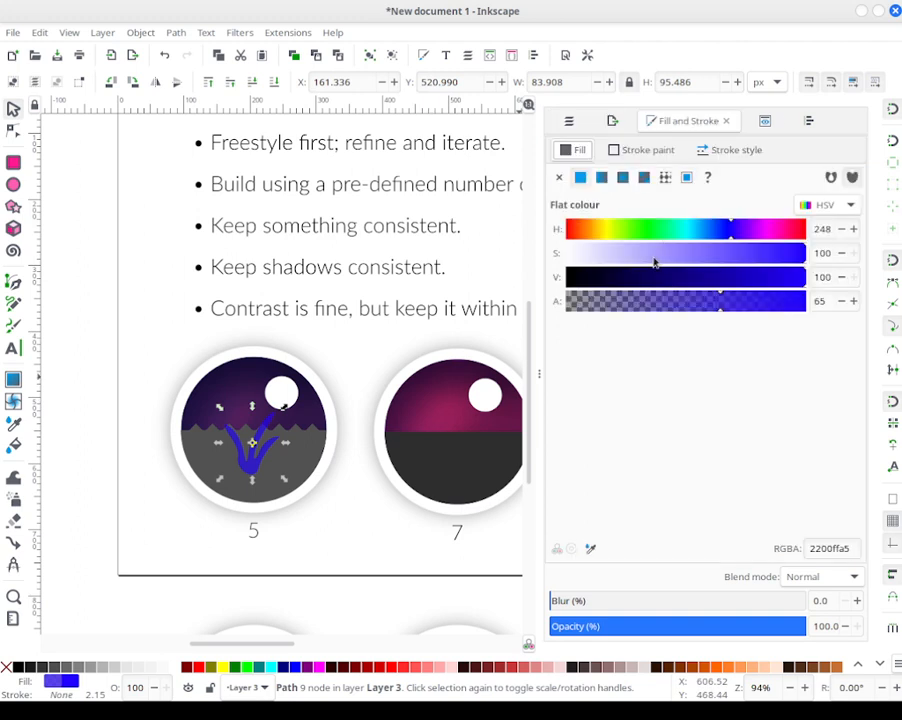
{"action": "left_click_drag", "start_coordinate": [655, 262], "coordinate": [196, 285]}
{"action": "left_click_drag", "start_coordinate": [726, 290], "coordinate": [886, 298]}
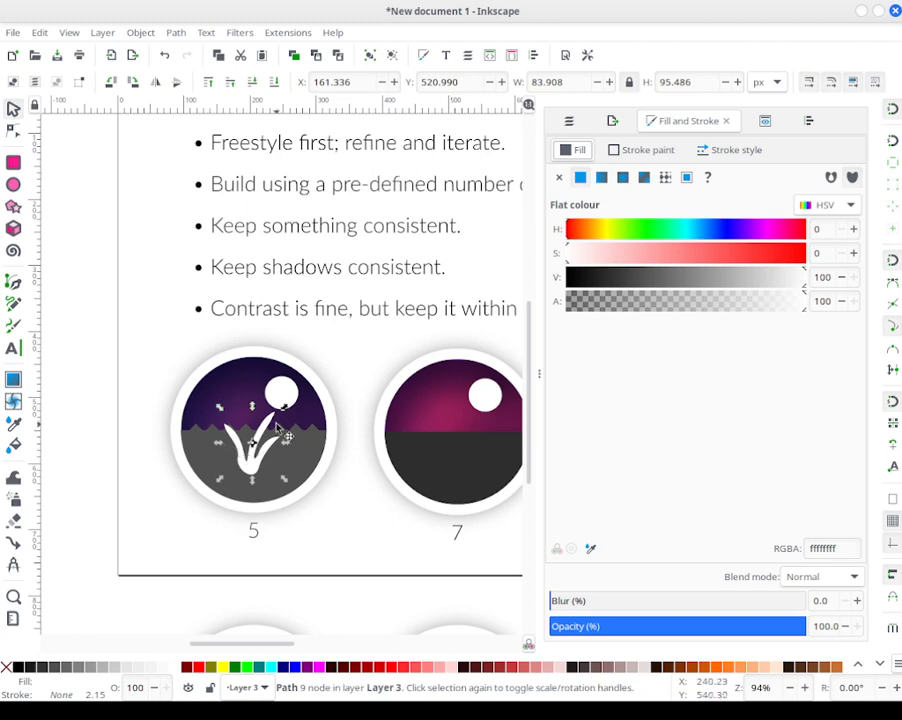
{"action": "left_click_drag", "start_coordinate": [284, 394], "coordinate": [237, 459]}
{"action": "left_click", "coordinate": [372, 382]}
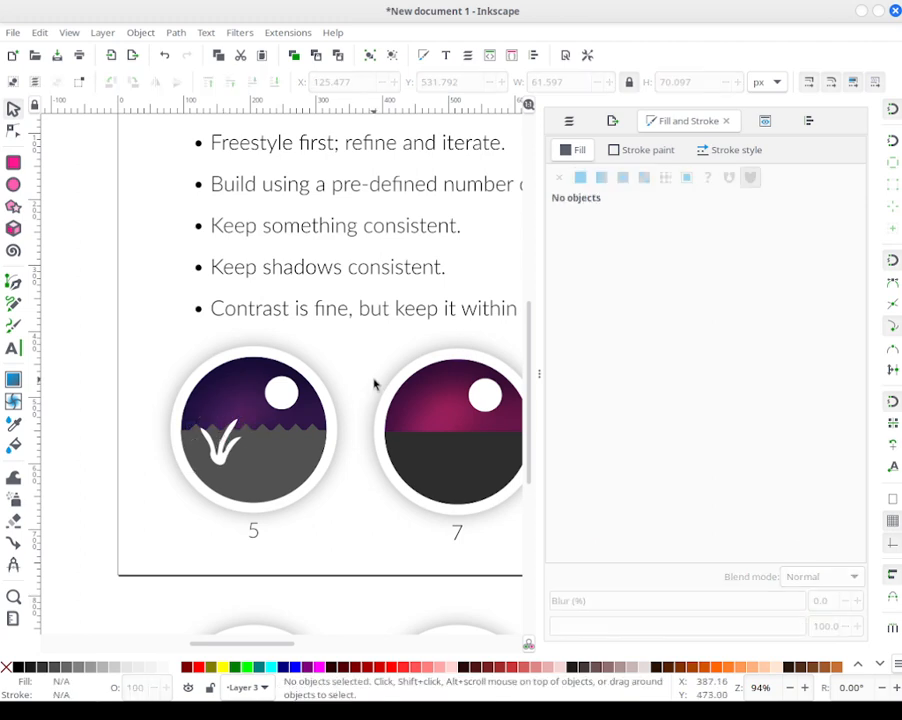
Step: Change the element-count label under the purple icon to 6
{"action": "scroll", "coordinate": [374, 382], "scroll_direction": "down", "scroll_amount": 2, "text": "ctrl"}
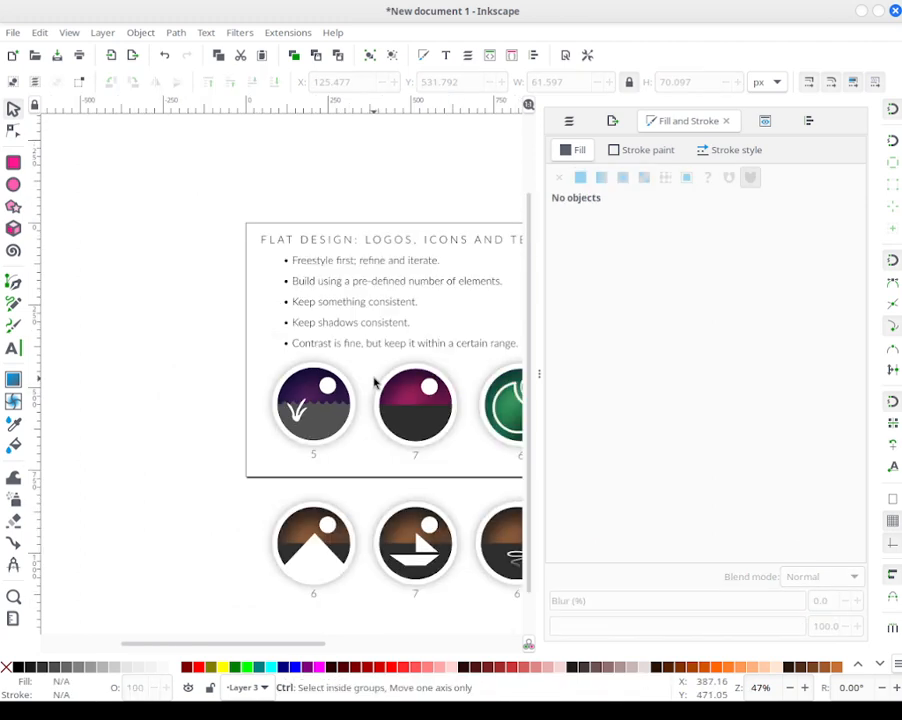
{"action": "scroll", "coordinate": [374, 382], "scroll_direction": "down", "scroll_amount": 2, "text": "ctrl"}
{"action": "scroll", "coordinate": [372, 378], "scroll_direction": "up", "scroll_amount": 6, "text": "ctrl"}
{"action": "scroll", "coordinate": [390, 384], "scroll_direction": "down", "scroll_amount": 4, "text": "ctrl"}
{"action": "left_click_drag", "start_coordinate": [390, 384], "coordinate": [221, 384]}
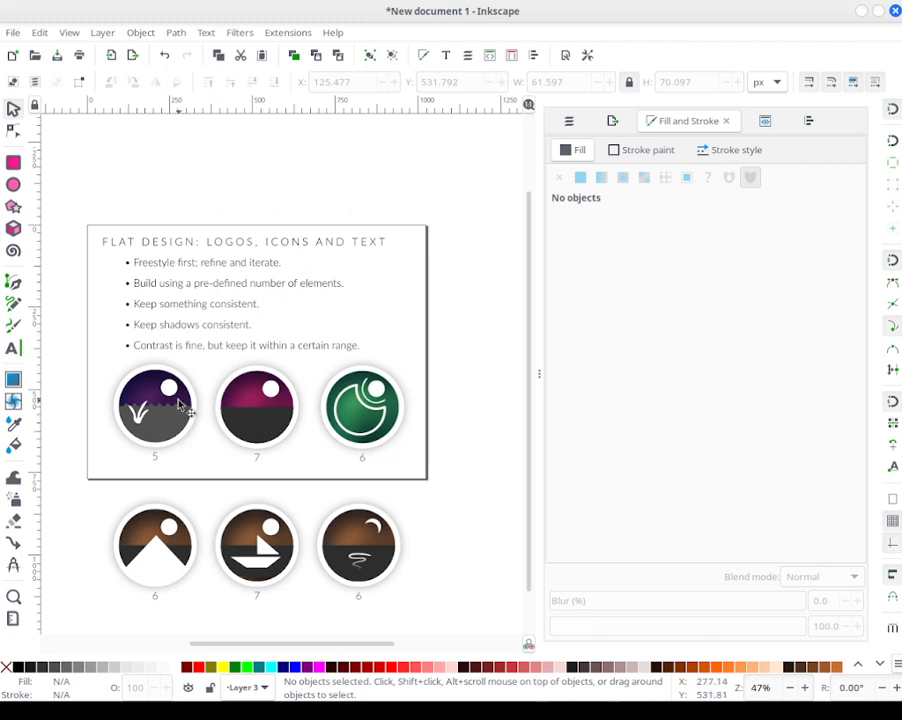
{"action": "left_click", "coordinate": [156, 459]}
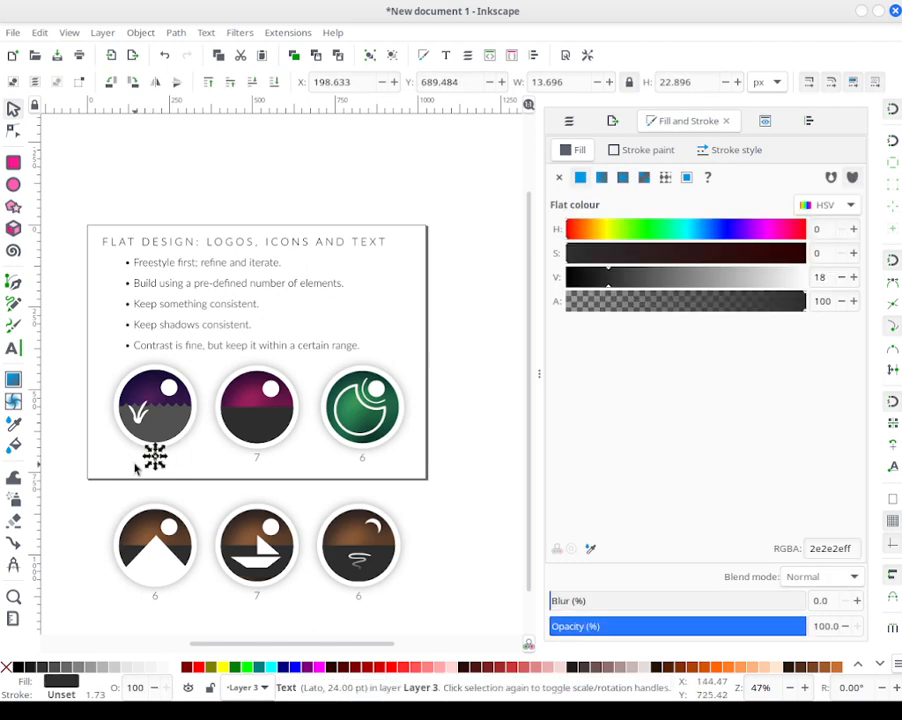
{"action": "scroll", "coordinate": [168, 477], "scroll_direction": "up", "scroll_amount": 4}
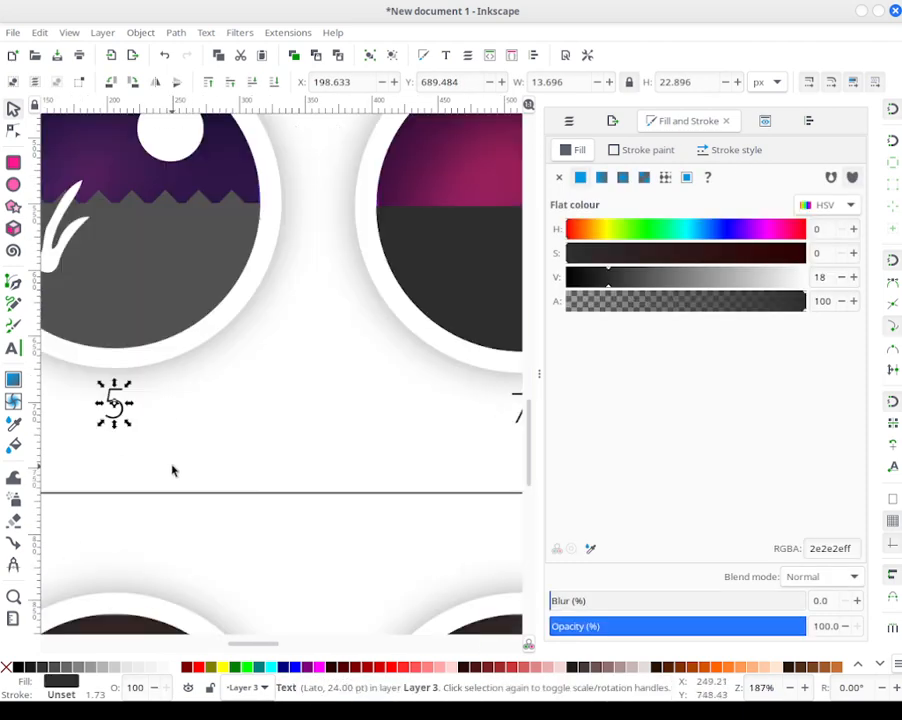
{"action": "key", "text": "Escape"}
{"action": "double_click", "coordinate": [128, 411]}
{"action": "key", "text": "ctrl+a"}
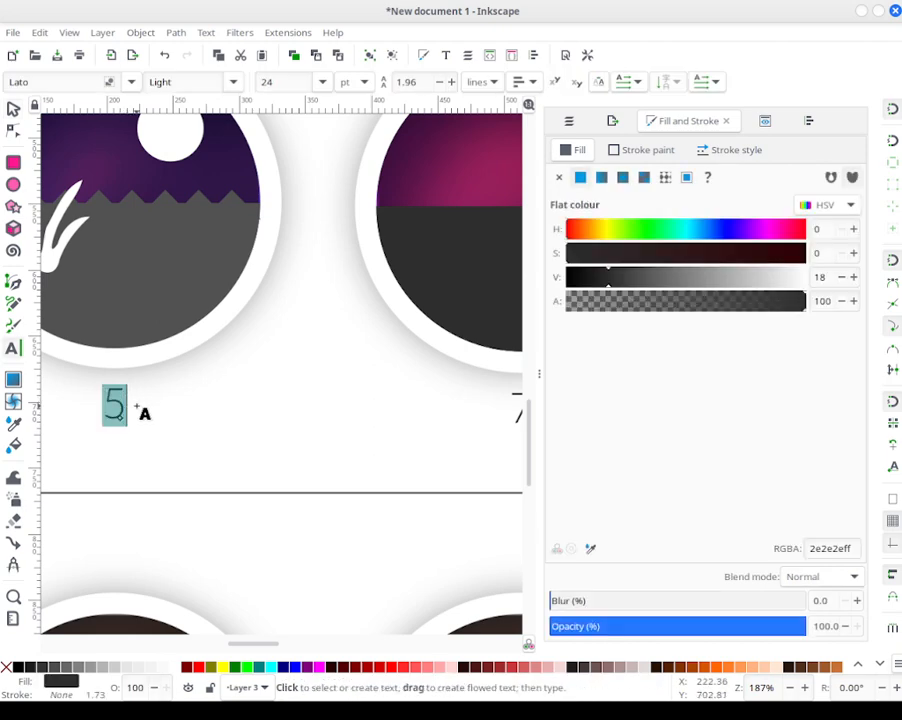
{"action": "type", "text": "6"}
{"action": "left_click", "coordinate": [13, 108]}
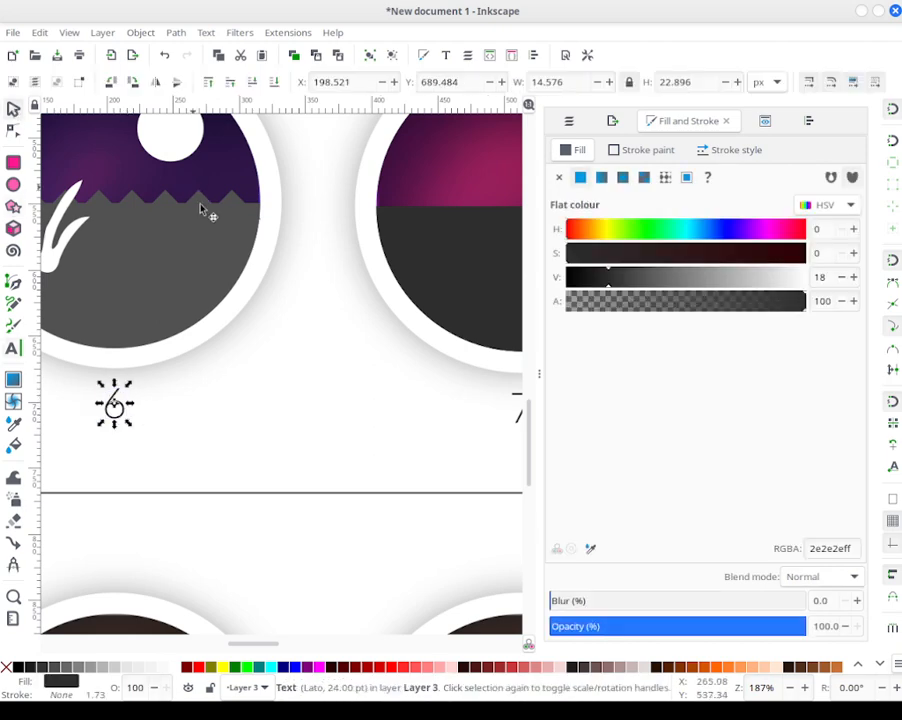
Step: Ungroup the green icon on the page so its number label becomes a separate object
{"action": "left_click", "coordinate": [268, 370]}
{"action": "scroll", "coordinate": [268, 370], "scroll_direction": "down", "scroll_amount": 3}
{"action": "scroll", "coordinate": [268, 362], "scroll_direction": "down", "scroll_amount": 8, "text": "ctrl"}
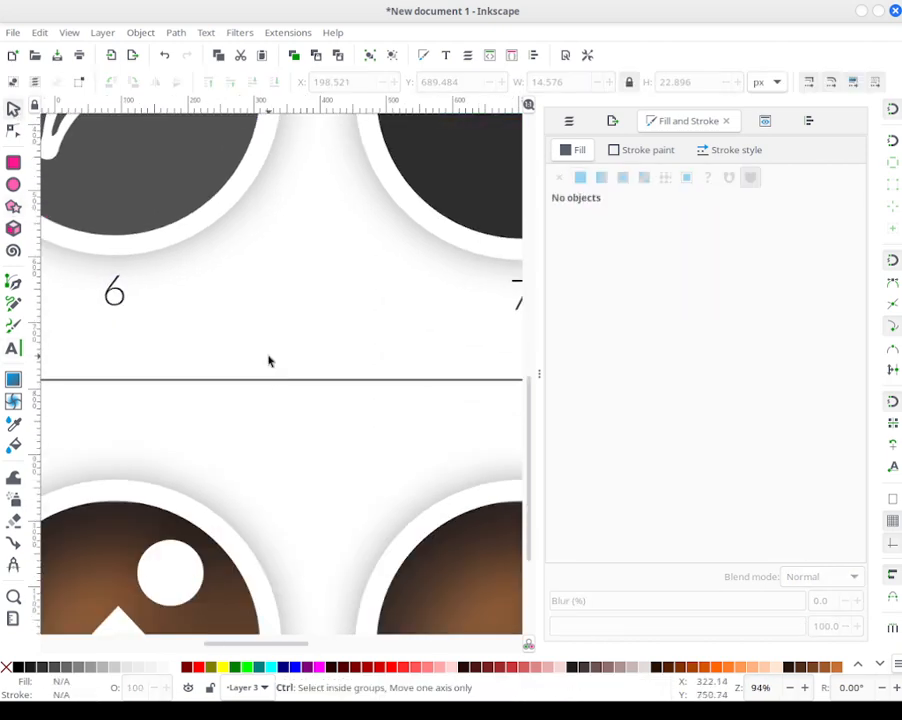
{"action": "scroll", "coordinate": [268, 360], "scroll_direction": "up", "scroll_amount": 4, "text": "ctrl"}
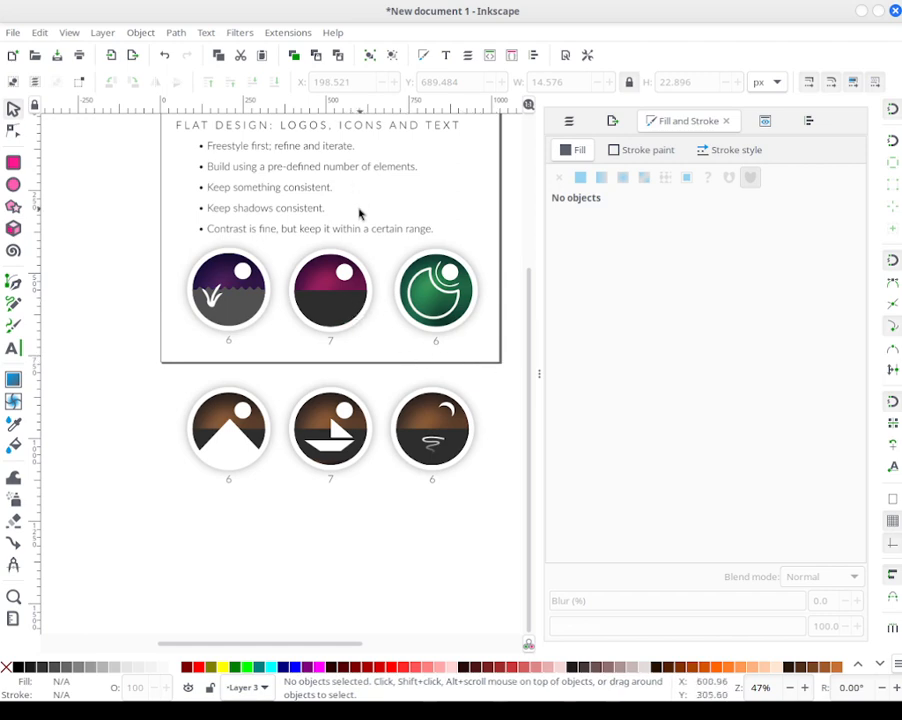
{"action": "left_click_drag", "start_coordinate": [404, 174], "coordinate": [298, 344]}
{"action": "left_click_drag", "start_coordinate": [263, 423], "coordinate": [329, 389]}
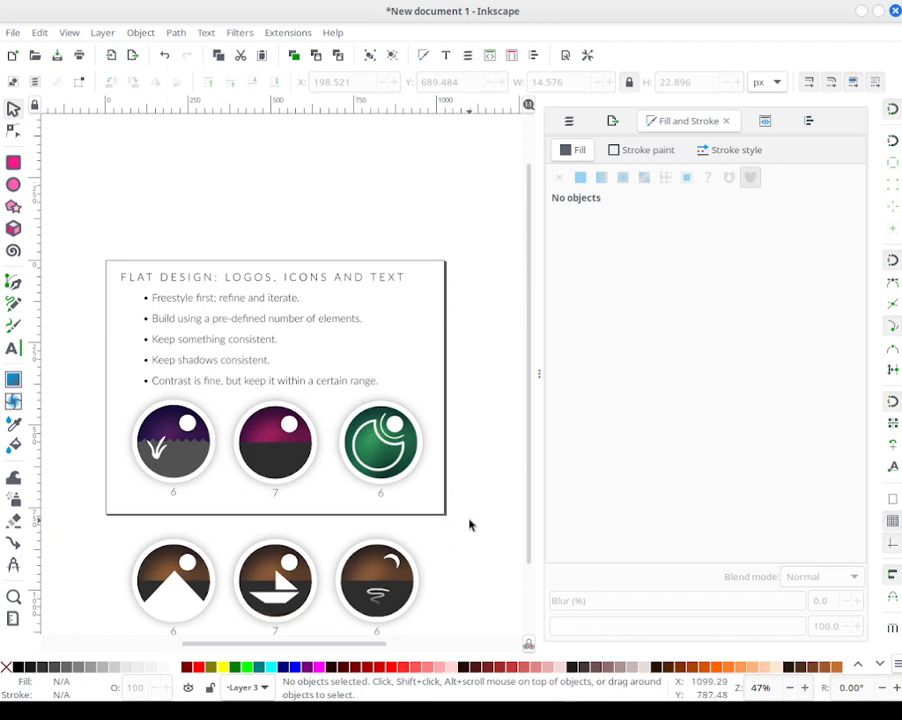
{"action": "left_click_drag", "start_coordinate": [450, 523], "coordinate": [104, 458]}
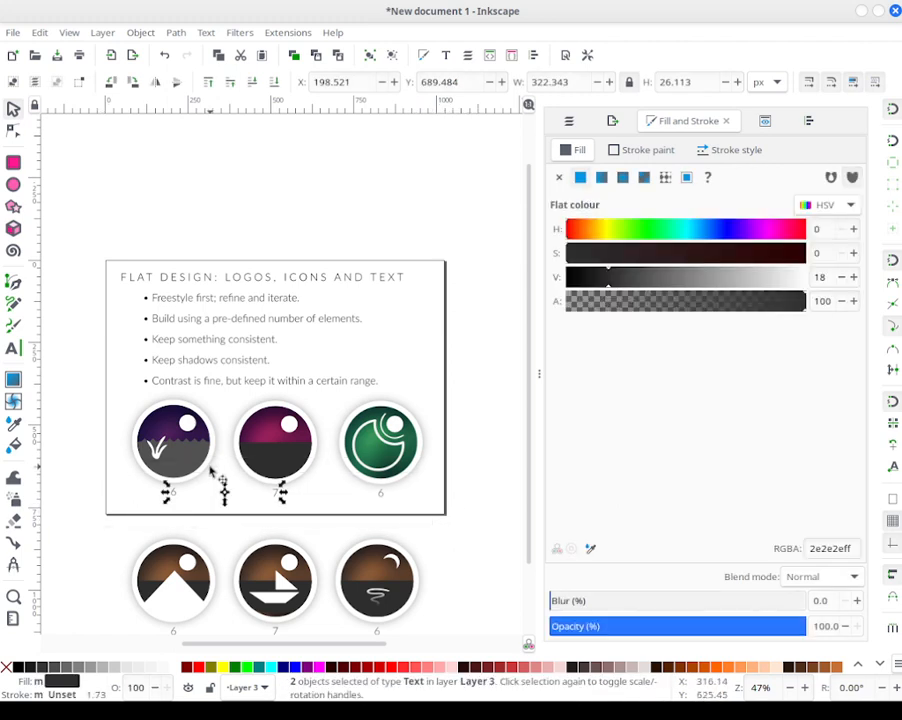
{"action": "left_click", "coordinate": [380, 440]}
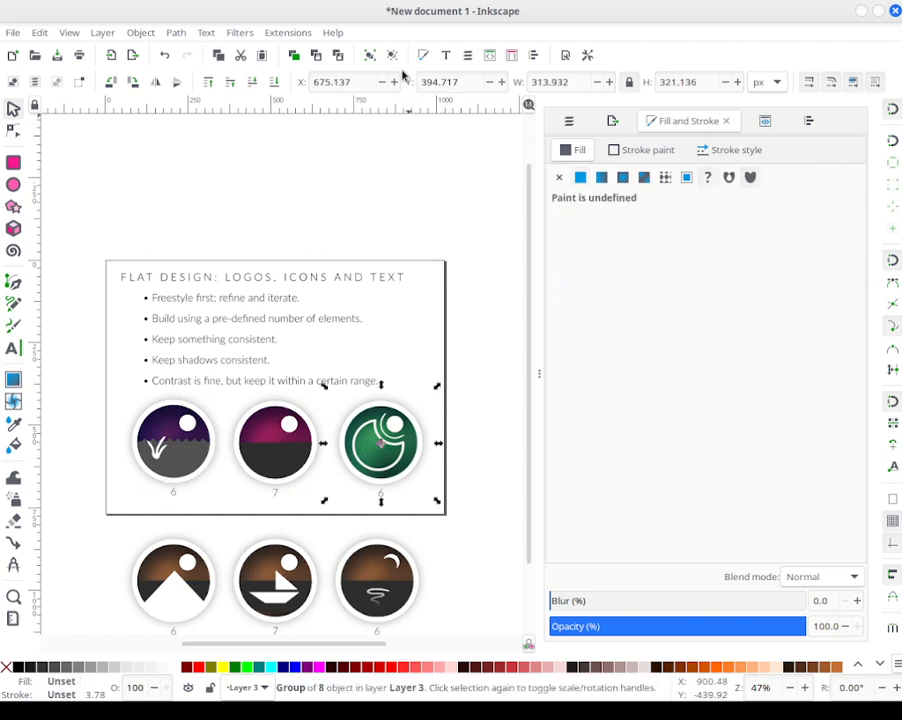
{"action": "left_click", "coordinate": [455, 523]}
Step: Move the three number labels under the page's icons straight down to the page's lower edge, at about Y 737 px
{"action": "left_click_drag", "start_coordinate": [453, 533], "coordinate": [95, 467]}
{"action": "key", "text": "Down"}
{"action": "key", "text": "Down"}
{"action": "key", "text": "Down"}
{"action": "key", "text": "Down"}
{"action": "key", "text": "Down"}
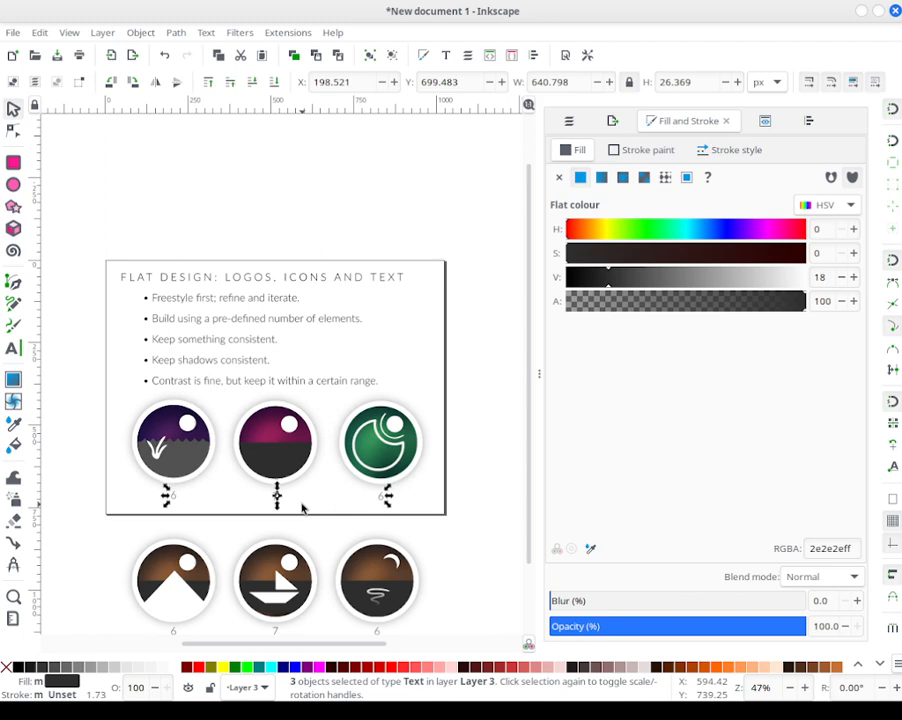
{"action": "key", "text": "Down"}
{"action": "key", "text": "Down"}
{"action": "key", "text": "Down"}
{"action": "key", "text": "Down"}
{"action": "key", "text": "Down"}
{"action": "key", "text": "Down"}
{"action": "key", "text": "Down"}
{"action": "key", "text": "Down"}
{"action": "key", "text": "Down"}
{"action": "key", "text": "Down"}
{"action": "key", "text": "Down"}
{"action": "key", "text": "Down"}
{"action": "key", "text": "Down"}
{"action": "key", "text": "Down"}
{"action": "key", "text": "Down"}
{"action": "key", "text": "Down"}
{"action": "key", "text": "Down"}
{"action": "key", "text": "Down"}
{"action": "key", "text": "Down"}
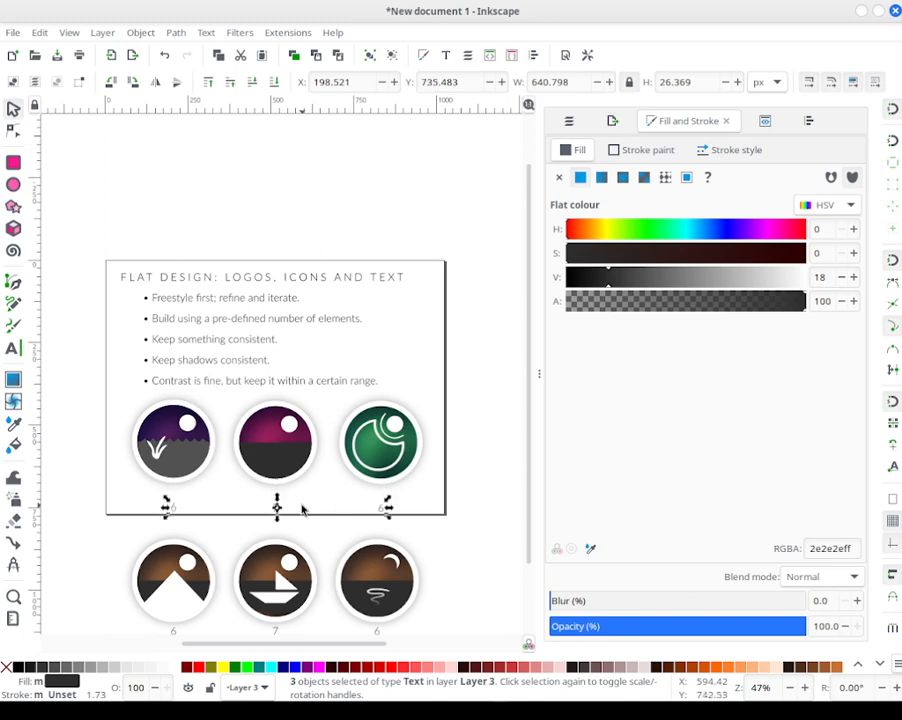
Step: Group the parts of the green, magenta and purple icons into one group per icon, leaving out the number labels
{"action": "left_click", "coordinate": [474, 368]}
{"action": "left_click_drag", "start_coordinate": [478, 356], "coordinate": [322, 504]}
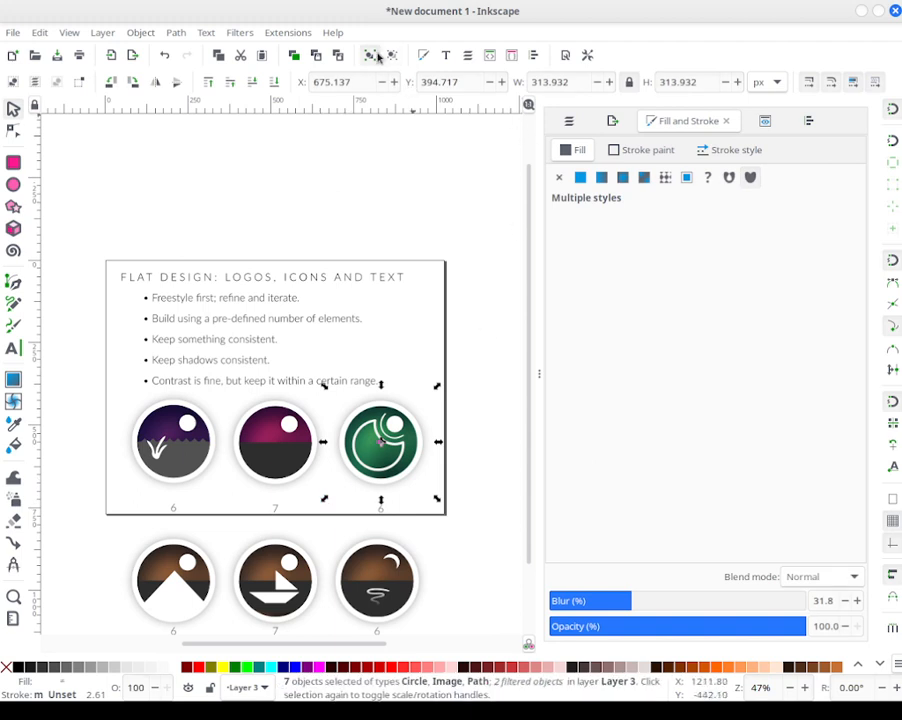
{"action": "left_click", "coordinate": [455, 319]}
{"action": "left_click_drag", "start_coordinate": [329, 387], "coordinate": [210, 519]}
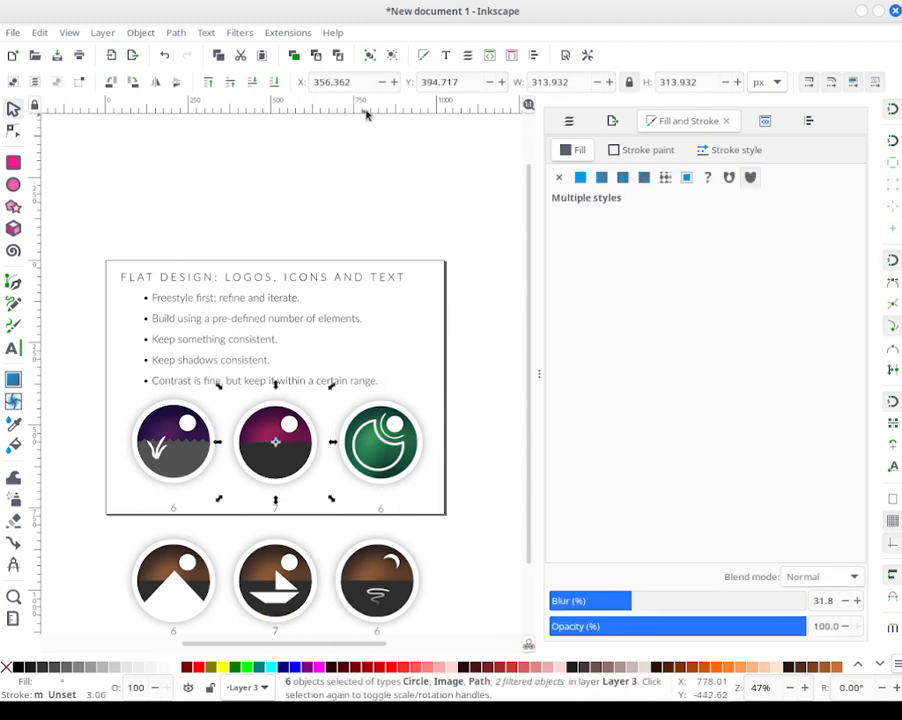
{"action": "left_click", "coordinate": [104, 407]}
{"action": "left_click_drag", "start_coordinate": [107, 372], "coordinate": [236, 509]}
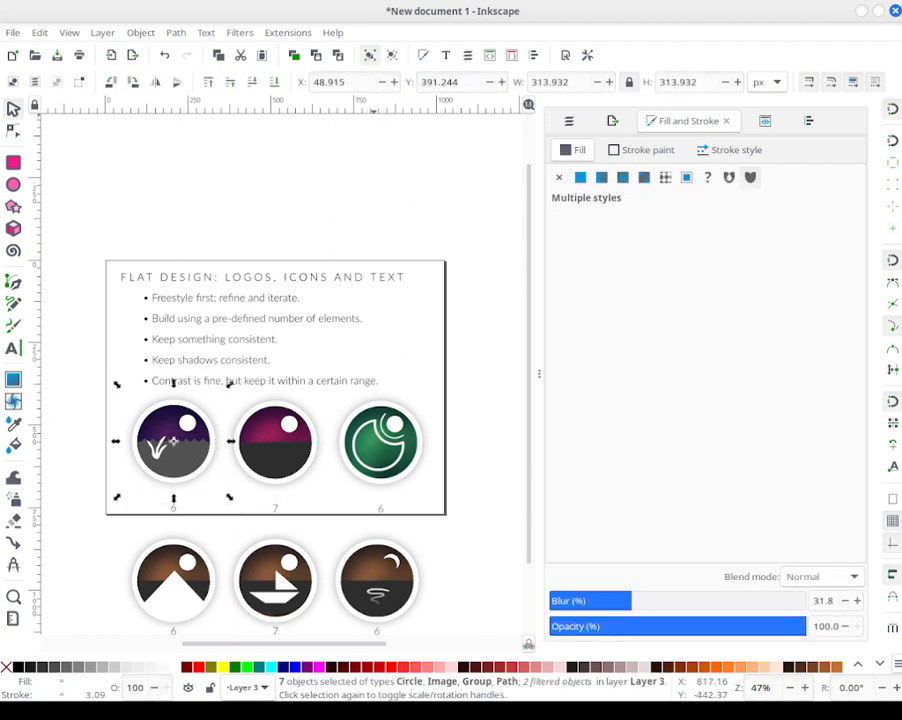
{"action": "left_click", "coordinate": [370, 54]}
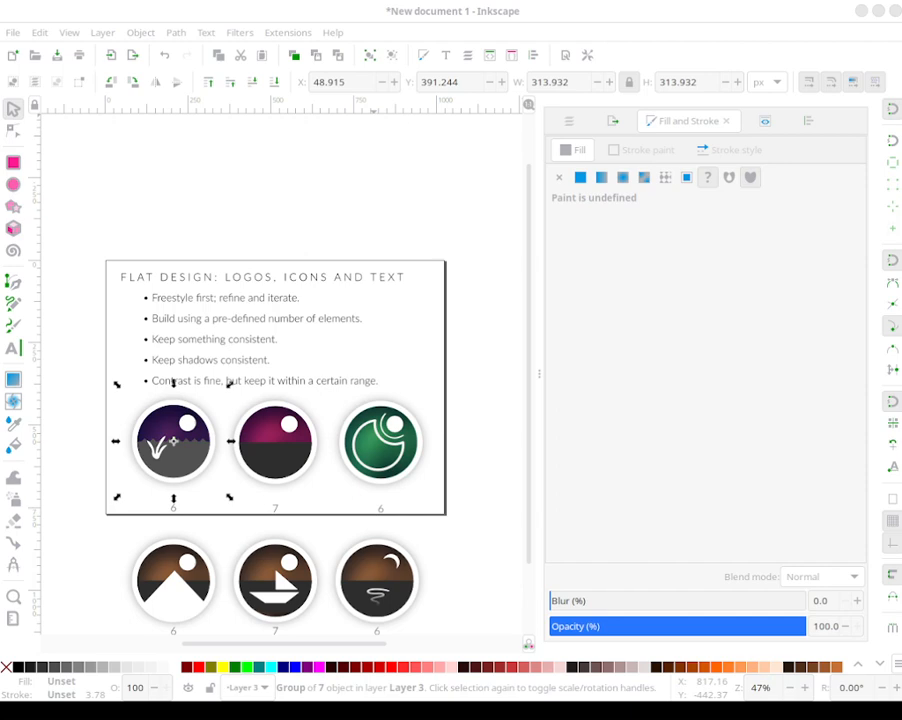
{"action": "left_click", "coordinate": [442, 453]}
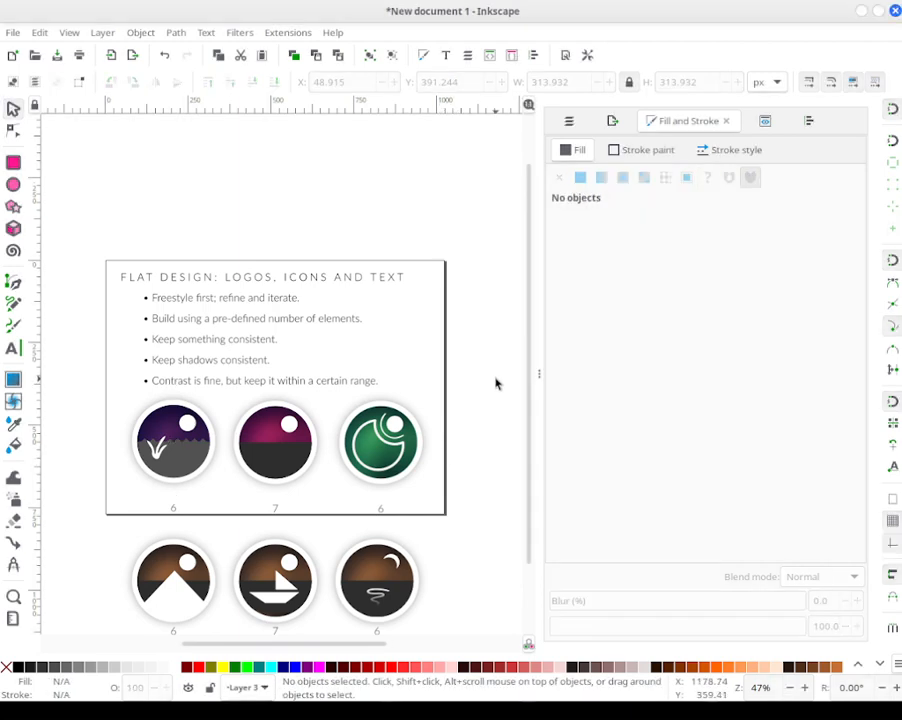
Step: Group the page's three number labels and move the group off the page, above its upper edge, to about X -29, Y -273 px
{"action": "left_click_drag", "start_coordinate": [478, 536], "coordinate": [104, 496]}
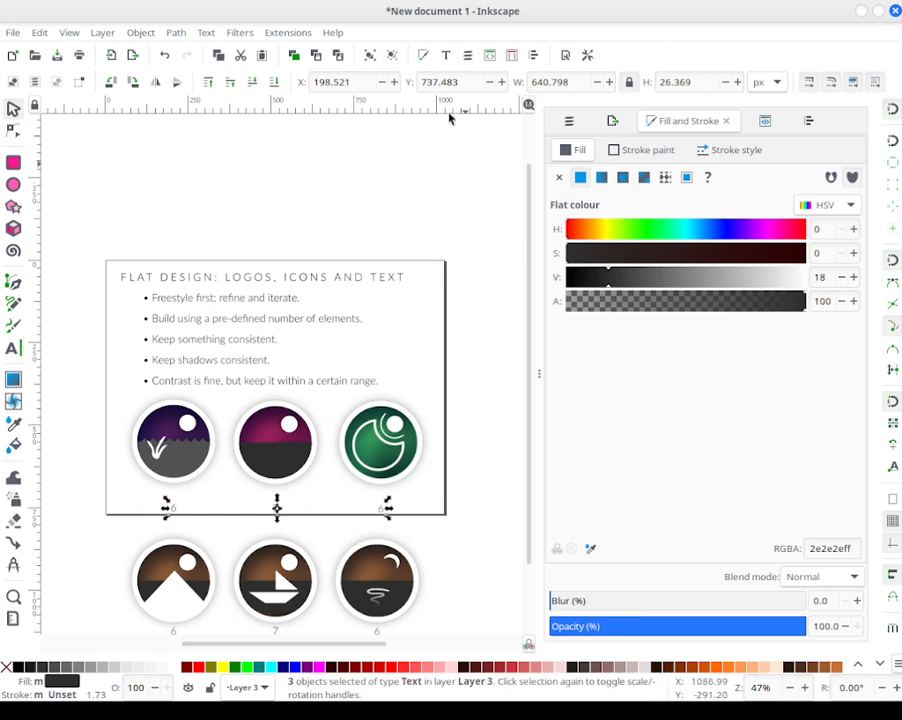
{"action": "left_click", "coordinate": [370, 55]}
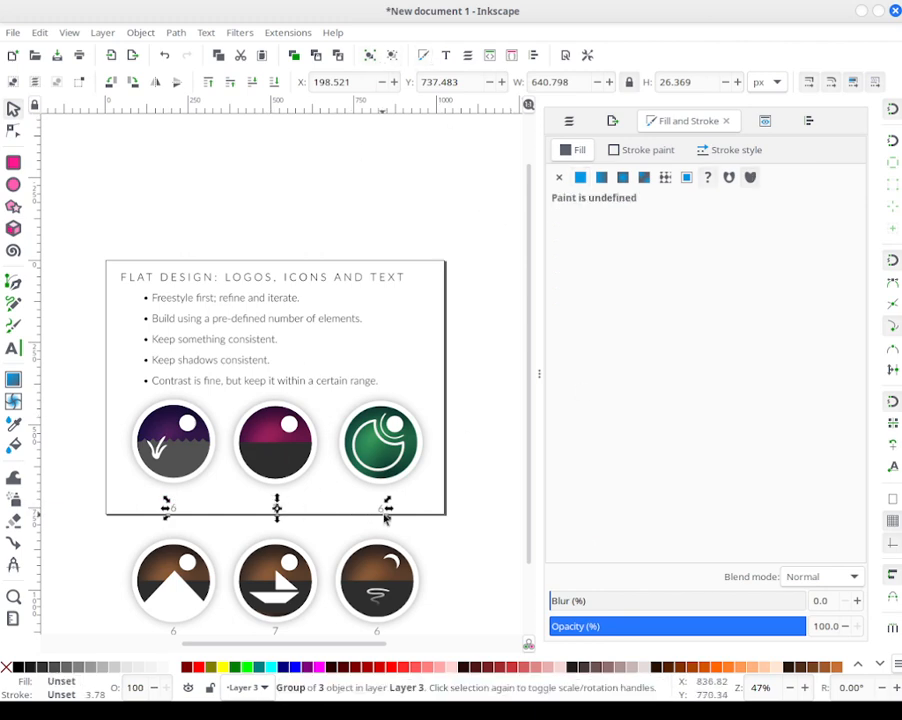
{"action": "left_click_drag", "start_coordinate": [387, 513], "coordinate": [312, 180]}
{"action": "scroll", "coordinate": [430, 585], "scroll_direction": "down", "scroll_amount": 3}
Step: Ungroup the row of brown icons below the page, including the individual boat, moon and mountain groups
{"action": "left_click_drag", "start_coordinate": [416, 572], "coordinate": [62, 490]}
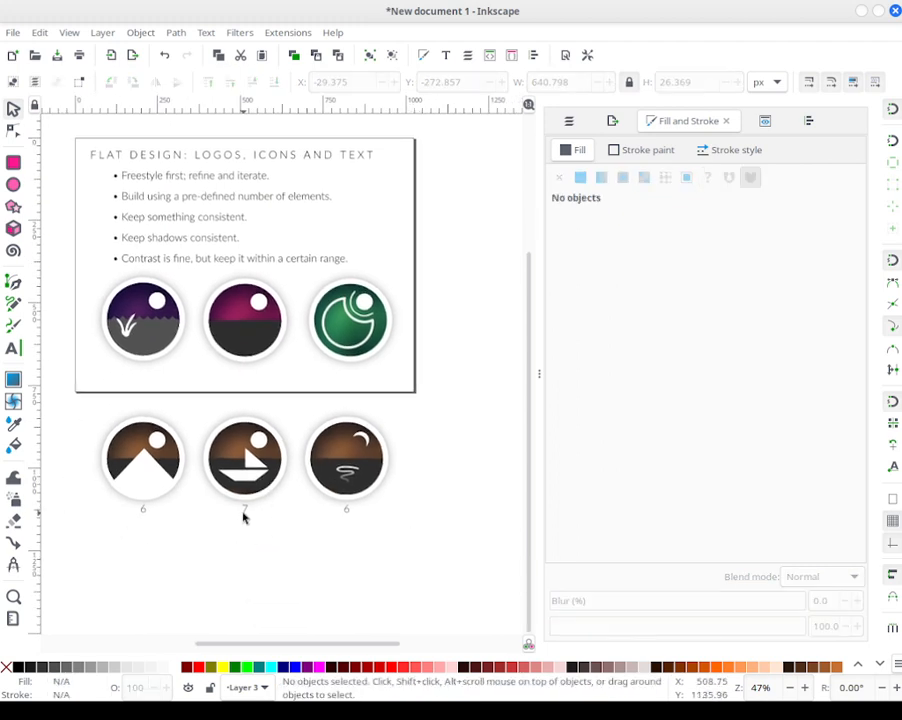
{"action": "left_click", "coordinate": [247, 510]}
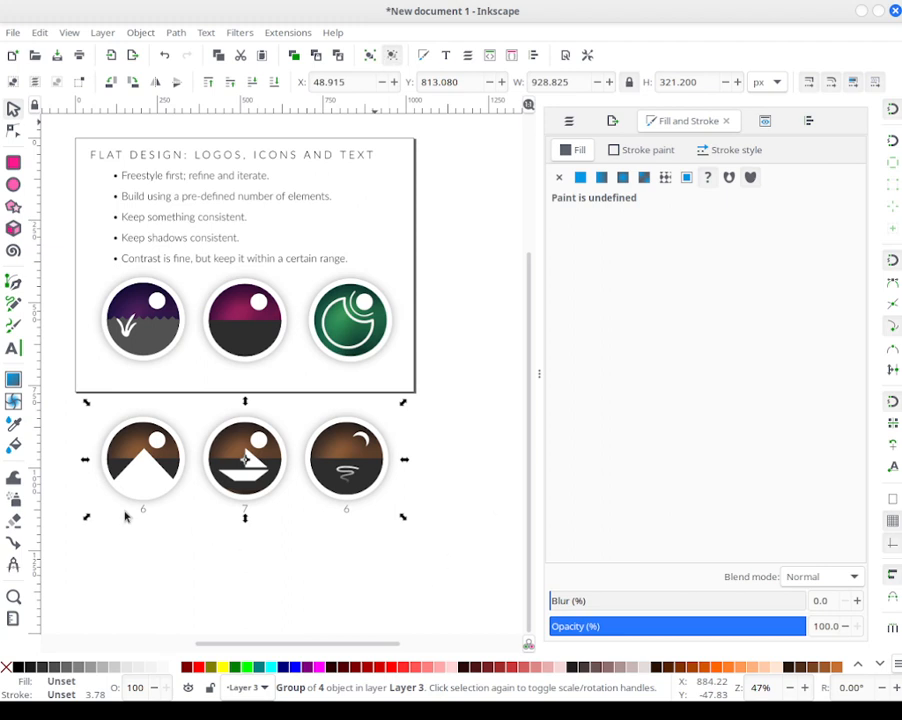
{"action": "left_click", "coordinate": [360, 544]}
{"action": "left_click_drag", "start_coordinate": [392, 562], "coordinate": [98, 493]}
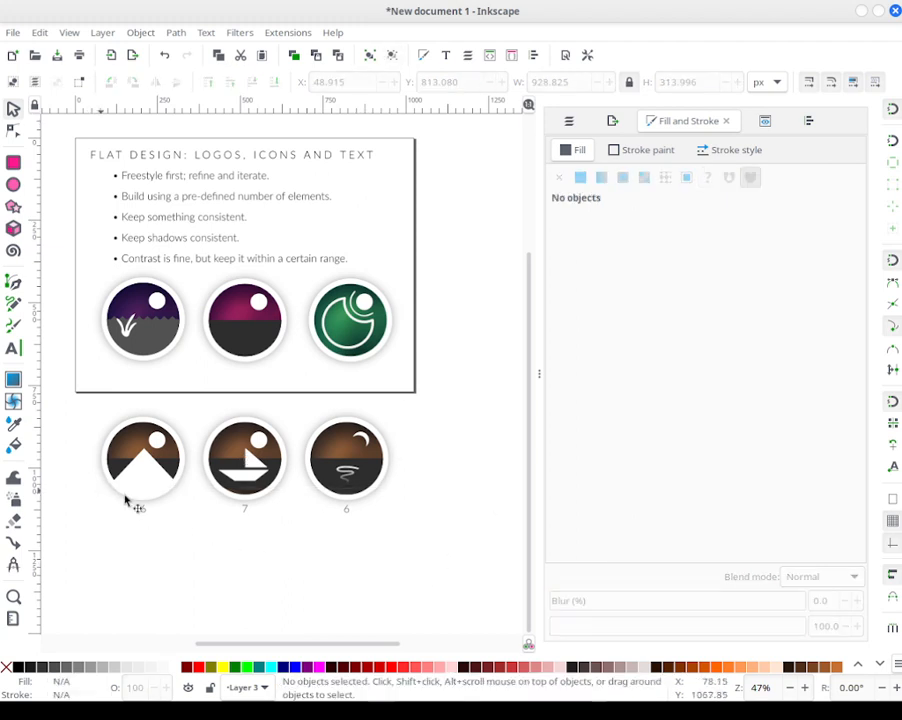
{"action": "left_click", "coordinate": [248, 506]}
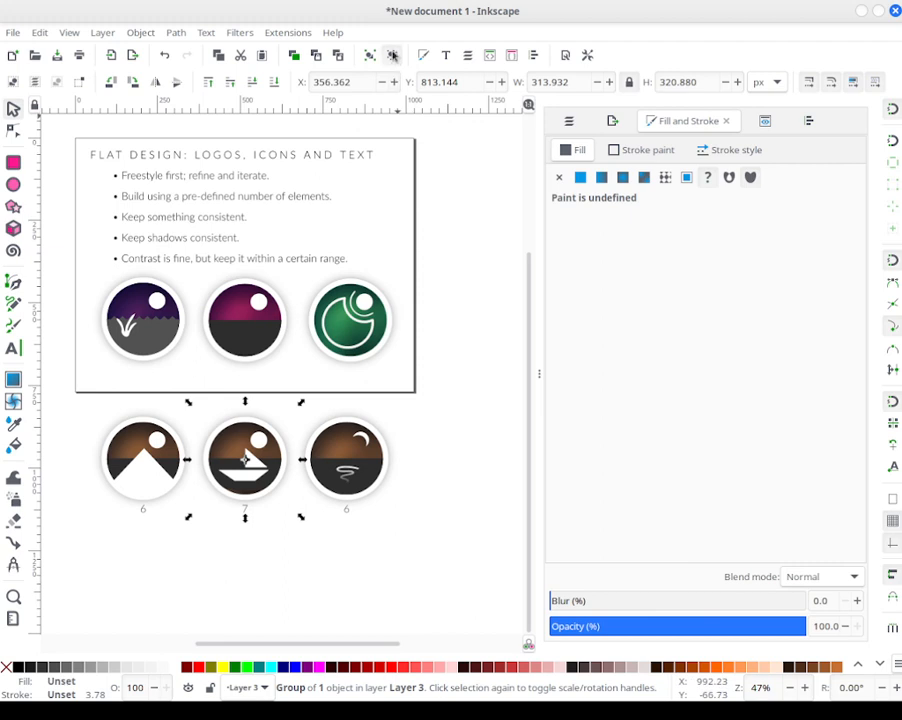
{"action": "left_click", "coordinate": [350, 472]}
{"action": "left_click", "coordinate": [396, 56]}
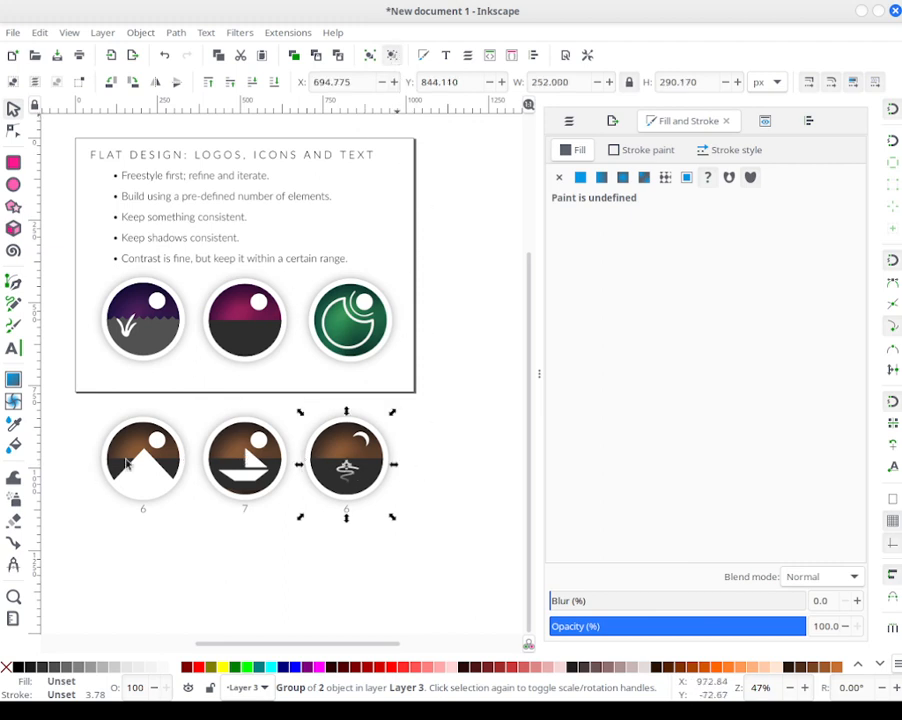
{"action": "left_click", "coordinate": [156, 452]}
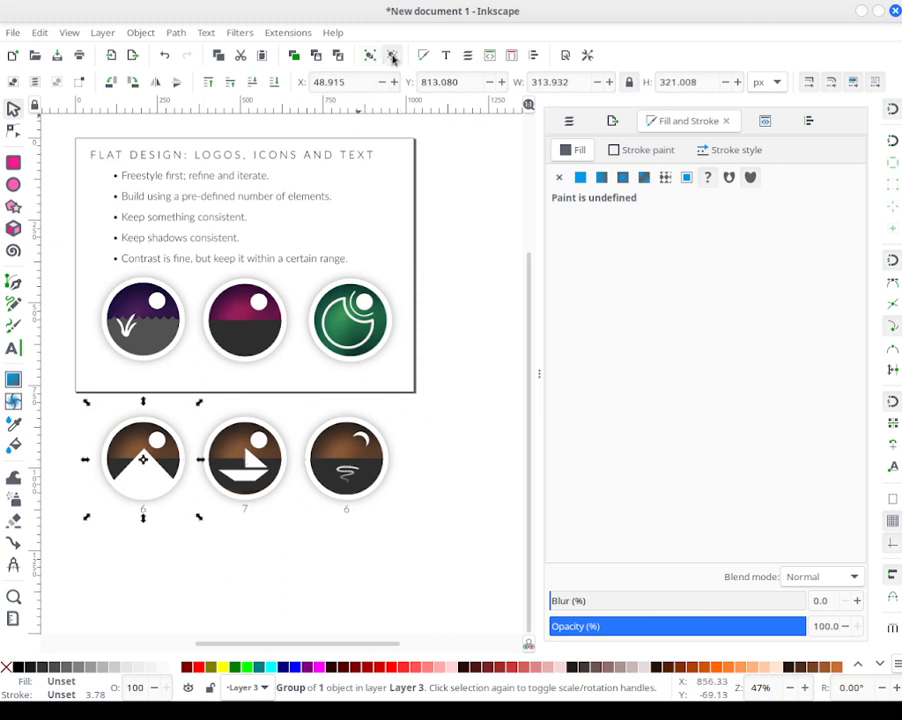
{"action": "left_click", "coordinate": [197, 530]}
Step: Ungroup the whole row of brown icons once more to free the remaining number labels
{"action": "left_click_drag", "start_coordinate": [440, 564], "coordinate": [115, 490]}
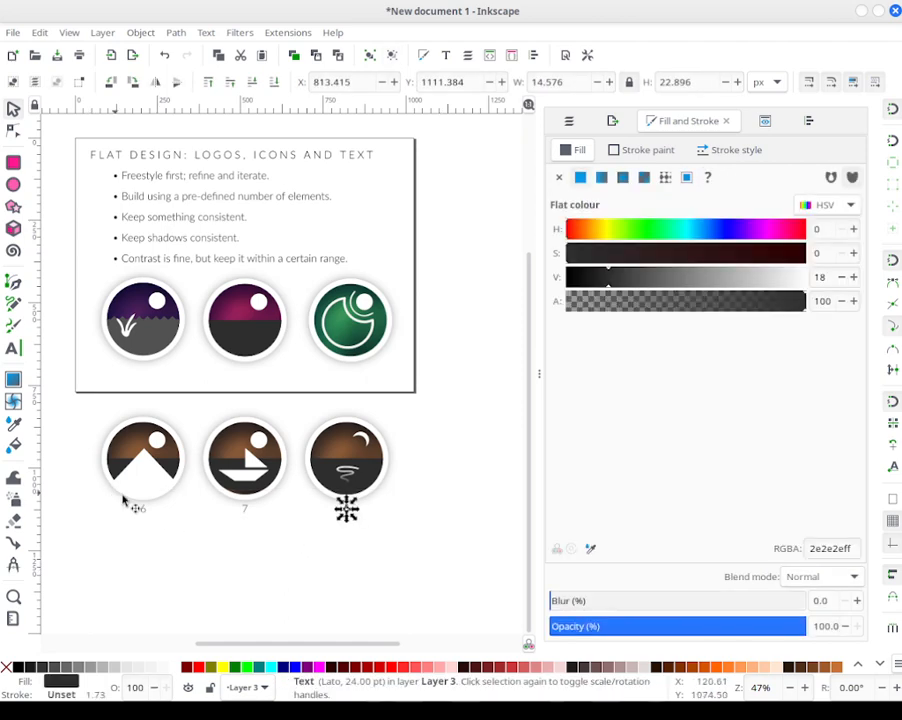
{"action": "left_click_drag", "start_coordinate": [444, 566], "coordinate": [38, 390]}
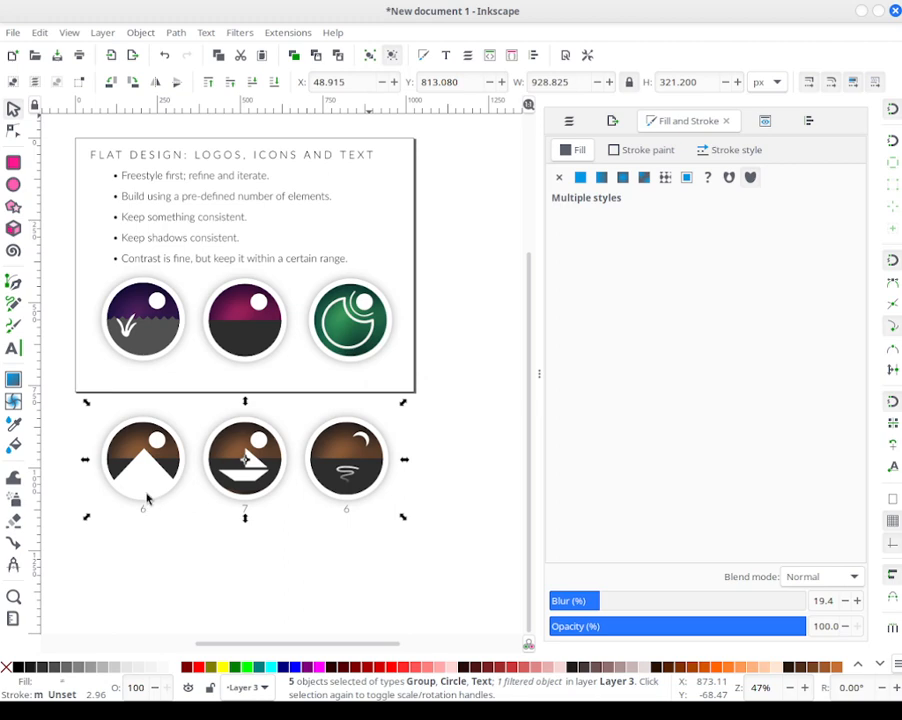
{"action": "left_click", "coordinate": [288, 484]}
{"action": "left_click", "coordinate": [426, 574]}
{"action": "left_click_drag", "start_coordinate": [431, 575], "coordinate": [62, 410]}
{"action": "left_click", "coordinate": [410, 575]}
Step: Group the three number labels under the brown icons
{"action": "left_click_drag", "start_coordinate": [413, 577], "coordinate": [80, 490]}
{"action": "key", "text": "ctrl+g"}
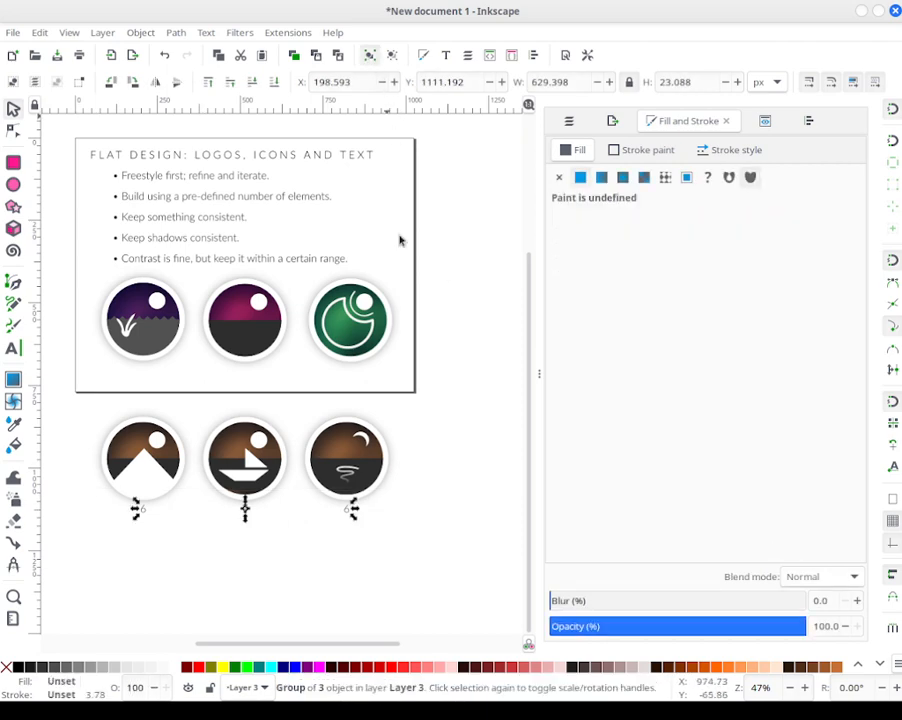
{"action": "left_click", "coordinate": [405, 571]}
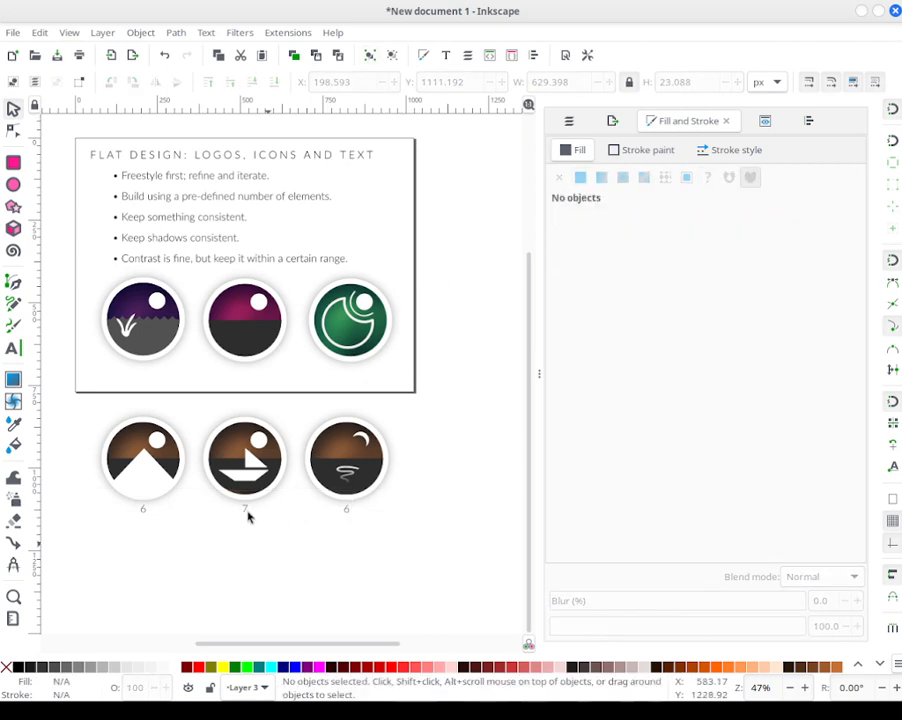
Step: Move the grouped number labels straight down, well clear of the brown icons
{"action": "left_click", "coordinate": [246, 511]}
{"action": "key", "text": "Down"}
{"action": "key", "text": "Down"}
{"action": "key", "text": "Down"}
{"action": "key", "text": "Down"}
{"action": "key", "text": "Down"}
{"action": "key", "text": "Down"}
{"action": "key", "text": "Down"}
{"action": "key", "text": "Down"}
{"action": "key", "text": "Down"}
{"action": "key", "text": "Down"}
{"action": "key", "text": "Down"}
{"action": "key", "text": "Down"}
{"action": "key", "text": "Down"}
{"action": "key", "text": "Down"}
{"action": "key", "text": "Down"}
{"action": "key", "text": "Down"}
{"action": "key", "text": "Down"}
{"action": "key", "text": "Down"}
{"action": "key", "text": "Down"}
{"action": "key", "text": "Down"}
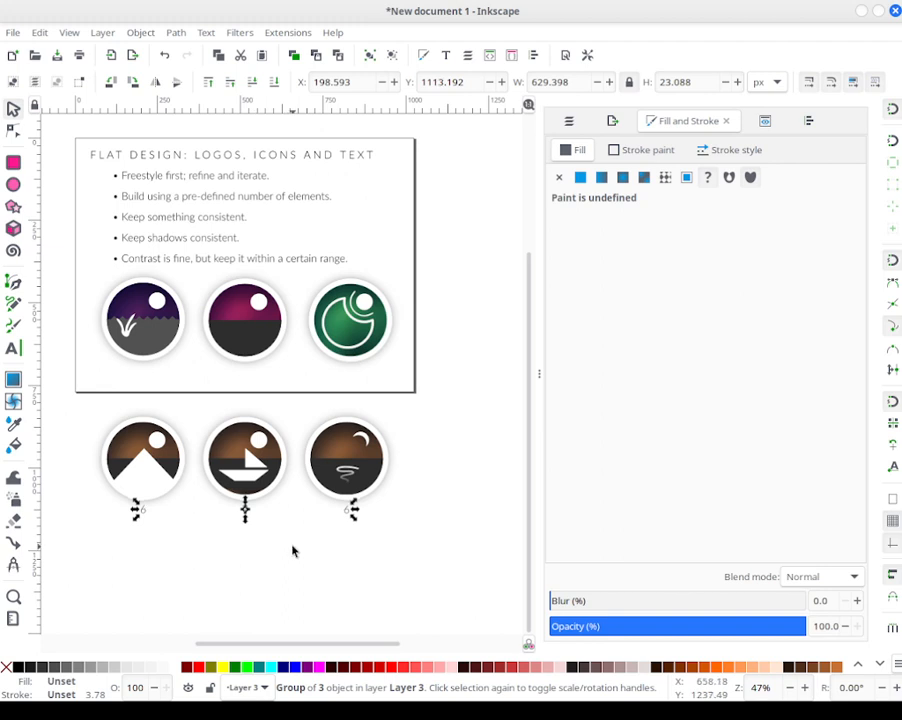
{"action": "key", "text": "Down"}
{"action": "key", "text": "Down"}
{"action": "key", "text": "Down"}
{"action": "key", "text": "Down"}
{"action": "key", "text": "Down"}
{"action": "key", "text": "Down"}
{"action": "key", "text": "Down"}
{"action": "key", "text": "Down"}
{"action": "key", "text": "Down"}
{"action": "key", "text": "Down"}
{"action": "key", "text": "Down"}
{"action": "key", "text": "Down"}
{"action": "key", "text": "Down"}
{"action": "key", "text": "Down"}
{"action": "key", "text": "Down"}
{"action": "key", "text": "Down"}
{"action": "key", "text": "Down"}
{"action": "key", "text": "Down"}
{"action": "key", "text": "Down"}
{"action": "key", "text": "Down"}
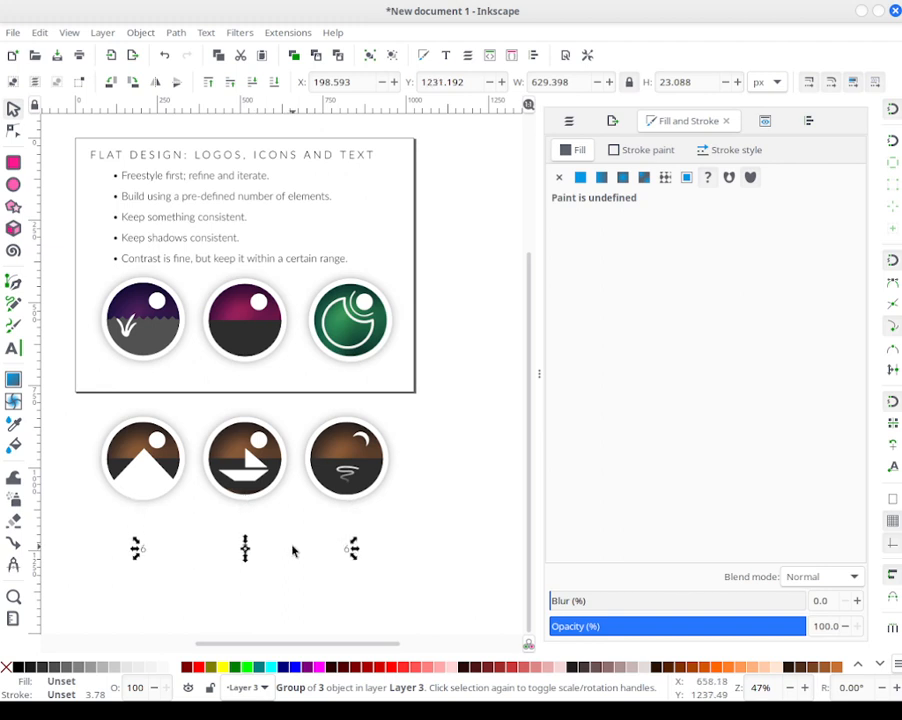
Step: Group the parts of the moon, boat and mountain icons into one group per icon
{"action": "left_click", "coordinate": [405, 517]}
{"action": "left_click_drag", "start_coordinate": [405, 517], "coordinate": [276, 399]}
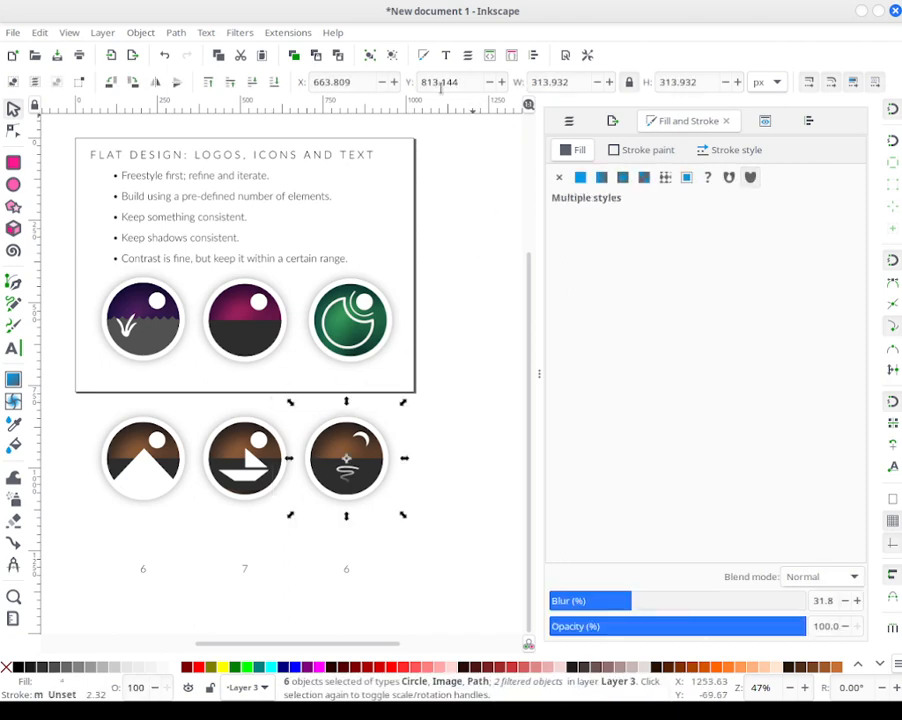
{"action": "left_click", "coordinate": [429, 382]}
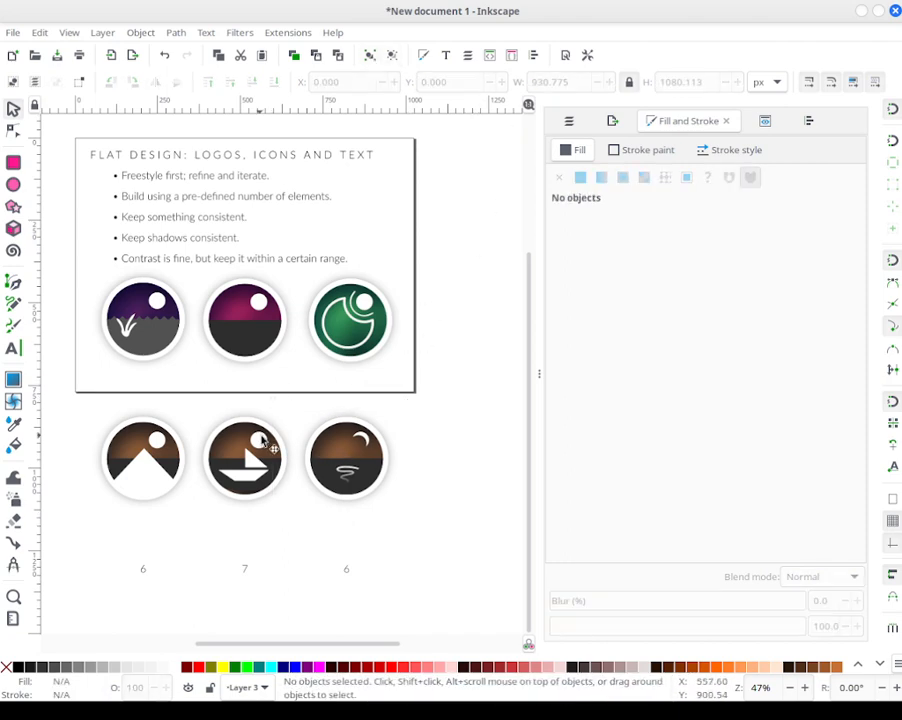
{"action": "left_click_drag", "start_coordinate": [293, 386], "coordinate": [180, 546]}
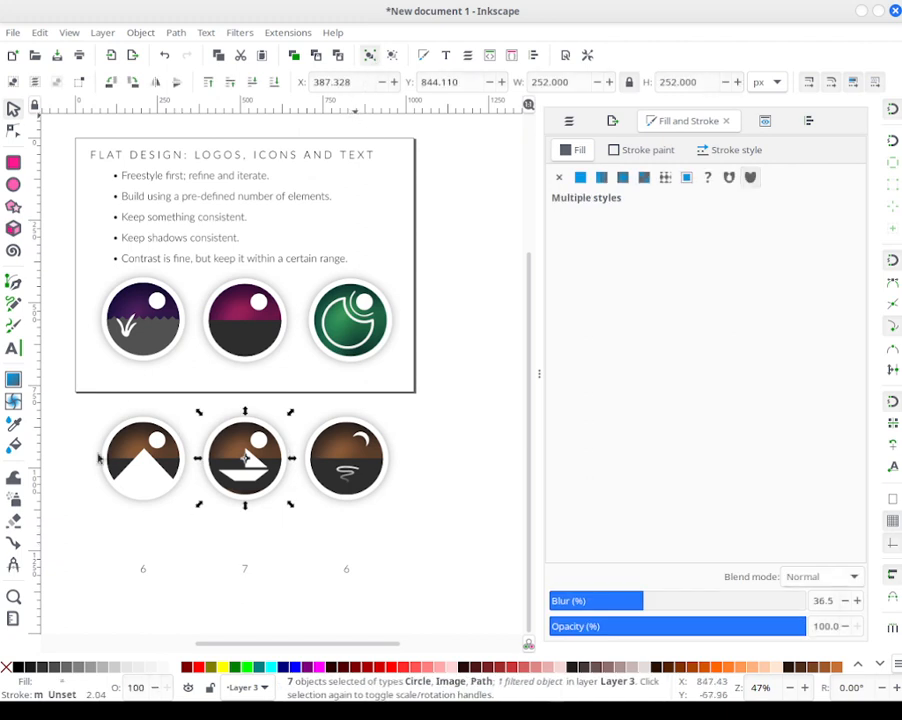
{"action": "left_click", "coordinate": [100, 416]}
{"action": "left_click_drag", "start_coordinate": [76, 384], "coordinate": [215, 531]}
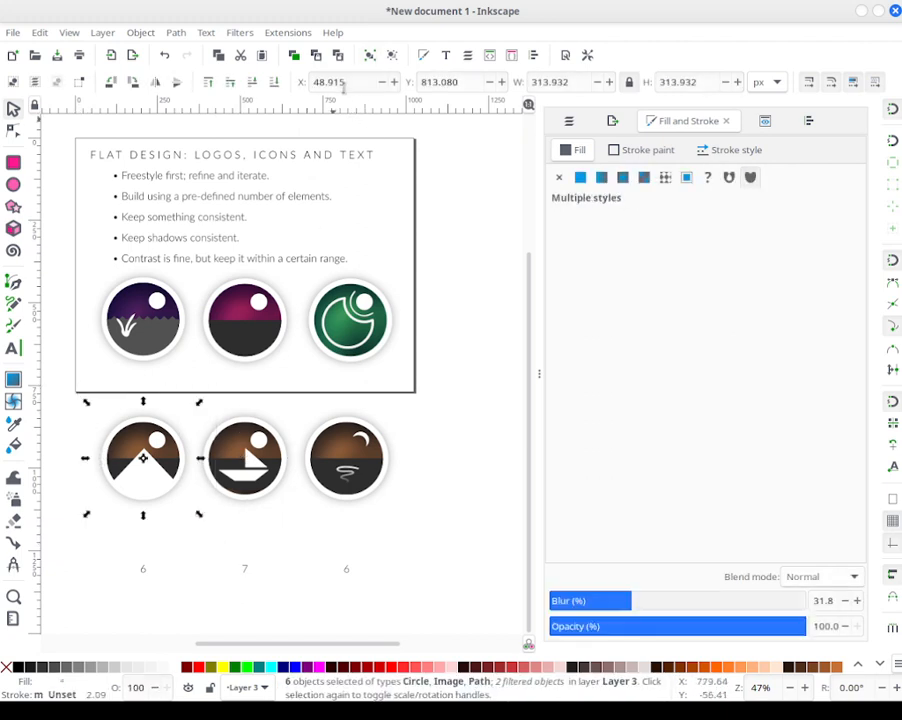
Step: Try to distribute the brown icons with equal horizontal gaps using Align and Distribute
{"action": "left_click_drag", "start_coordinate": [465, 543], "coordinate": [36, 380]}
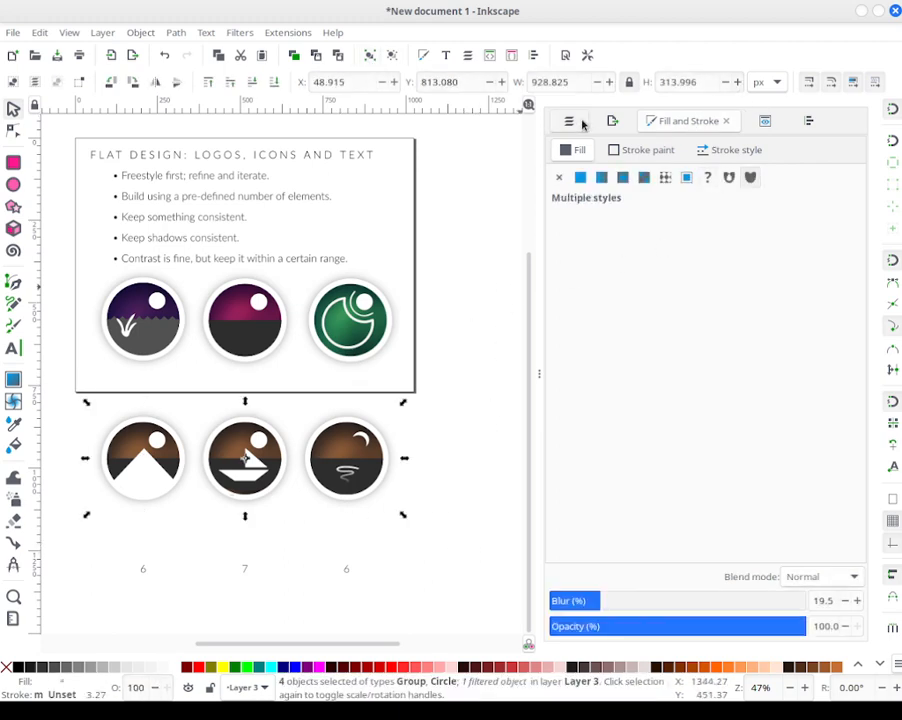
{"action": "left_click", "coordinate": [808, 121]}
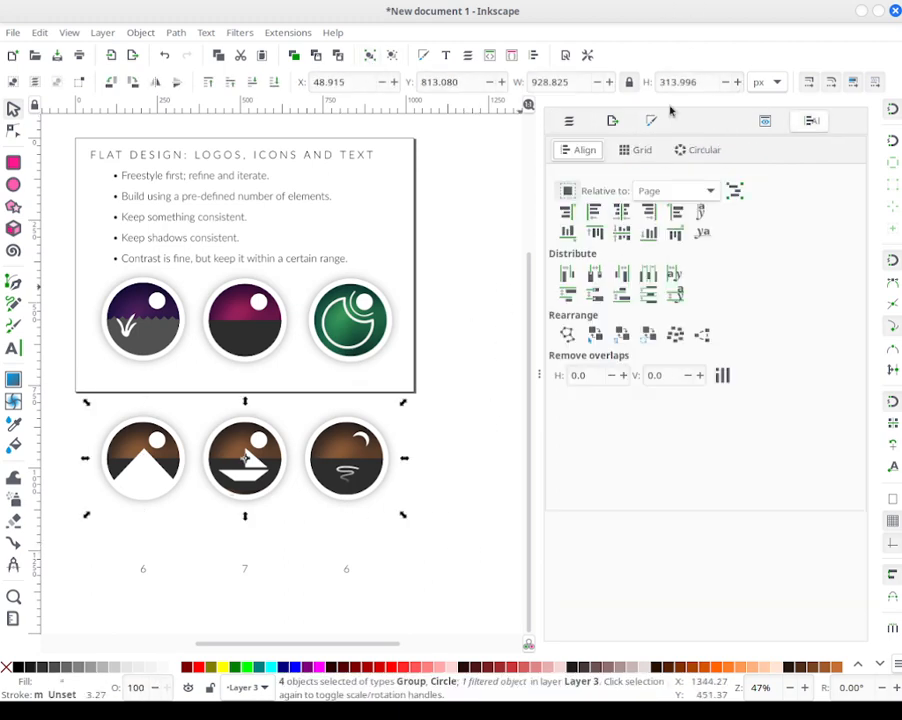
{"action": "left_click", "coordinate": [649, 272]}
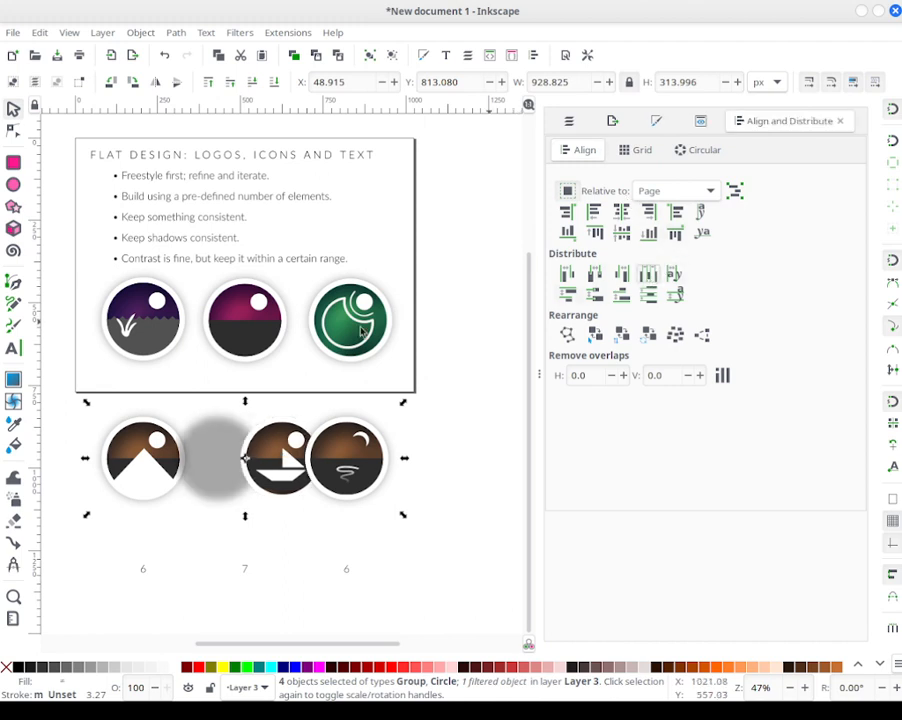
{"action": "key", "text": "ctrl+z"}
Step: Group the boat icon together with its stray shadow circle, and combine the mountain icon's six parts into one group
{"action": "left_click_drag", "start_coordinate": [303, 541], "coordinate": [223, 373]}
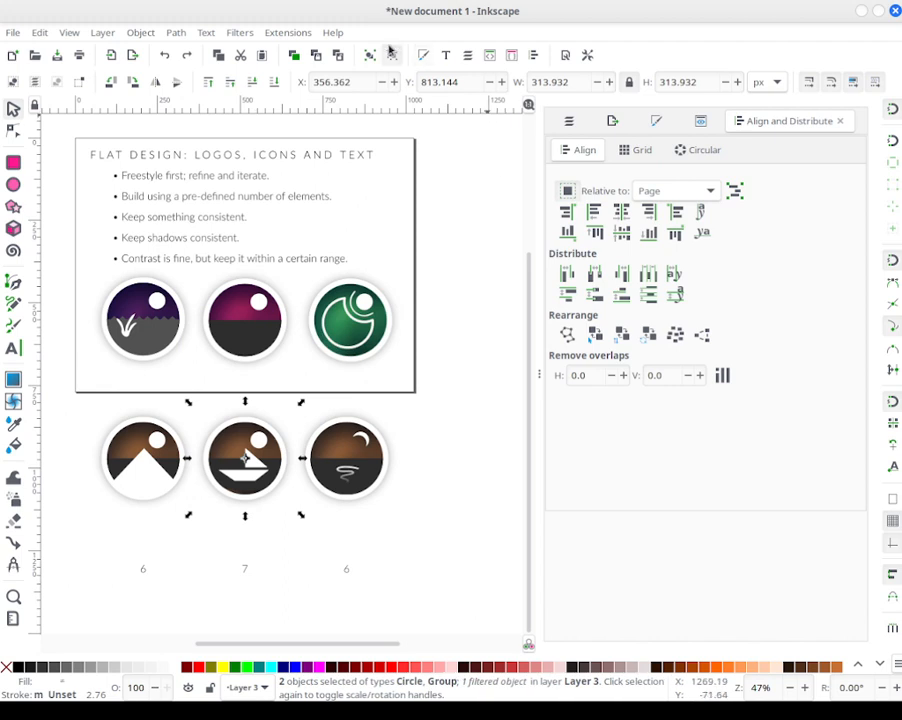
{"action": "left_click_drag", "start_coordinate": [460, 390], "coordinate": [74, 536]}
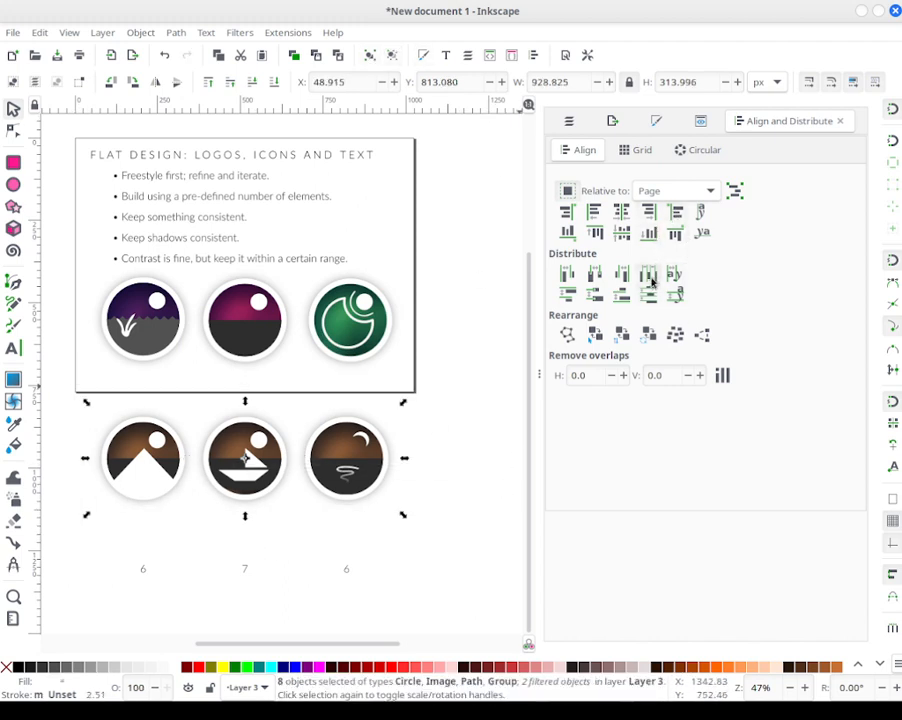
{"action": "left_click", "coordinate": [594, 273]}
{"action": "key", "text": "ctrl+z"}
{"action": "left_click", "coordinate": [195, 561]}
{"action": "left_click_drag", "start_coordinate": [195, 561], "coordinate": [64, 384]}
{"action": "left_click_drag", "start_coordinate": [203, 360], "coordinate": [56, 566]}
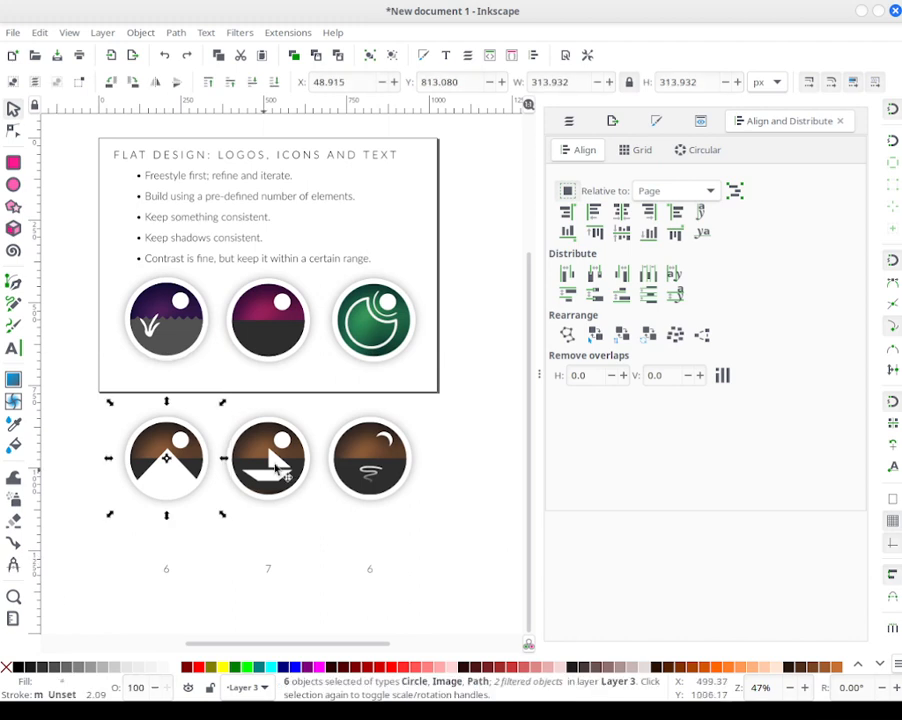
{"action": "left_click", "coordinate": [370, 56]}
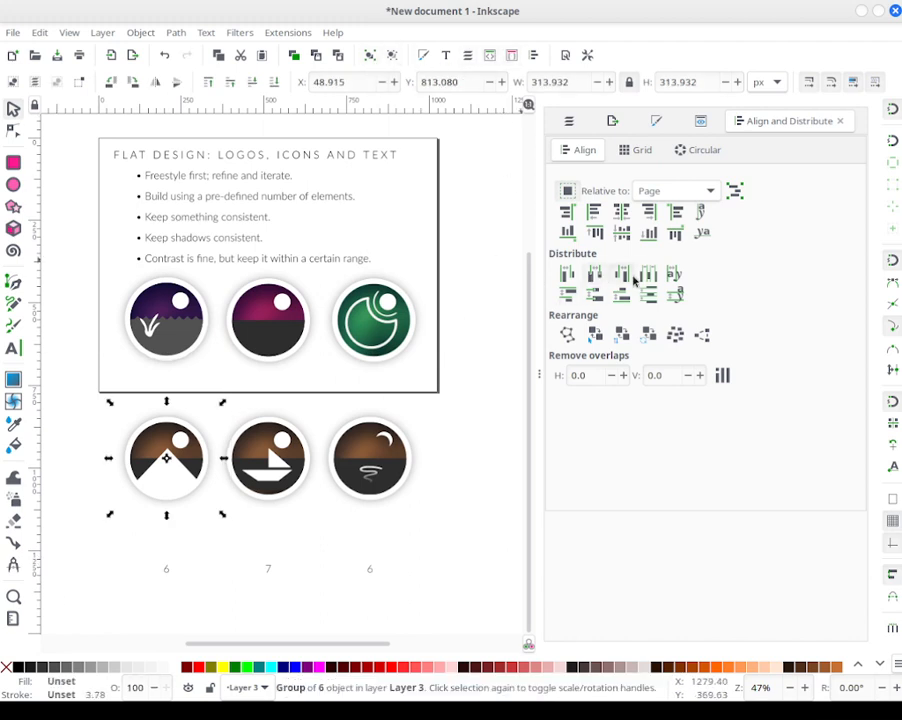
Step: Check that the moon, boat and mountain icons can each be selected as a single group
{"action": "left_click", "coordinate": [480, 390]}
{"action": "left_click_drag", "start_coordinate": [516, 365], "coordinate": [58, 546]}
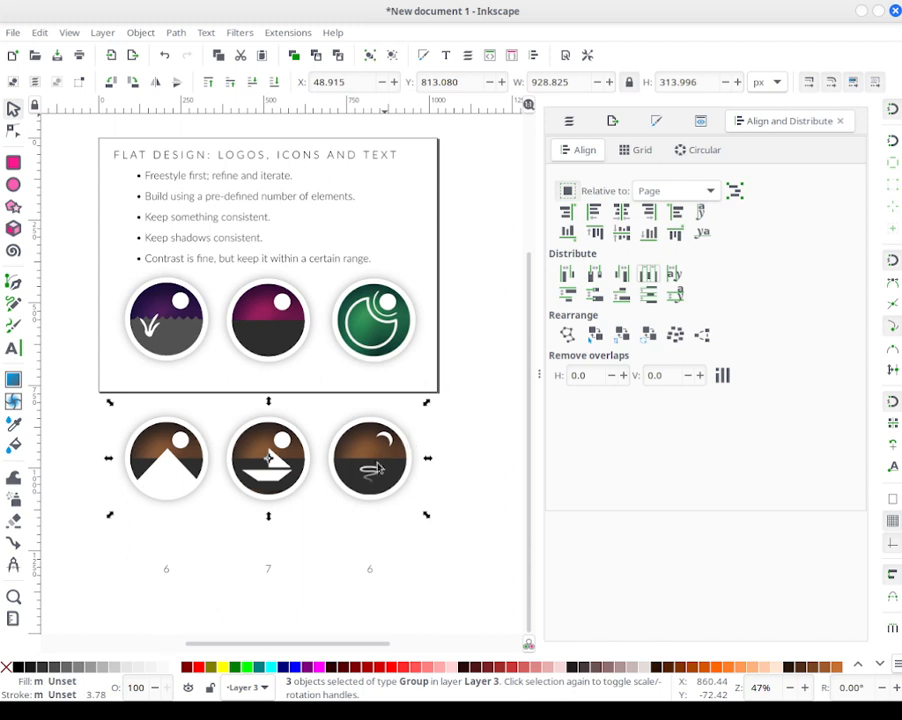
{"action": "key", "text": "Escape"}
{"action": "left_click", "coordinate": [369, 432]}
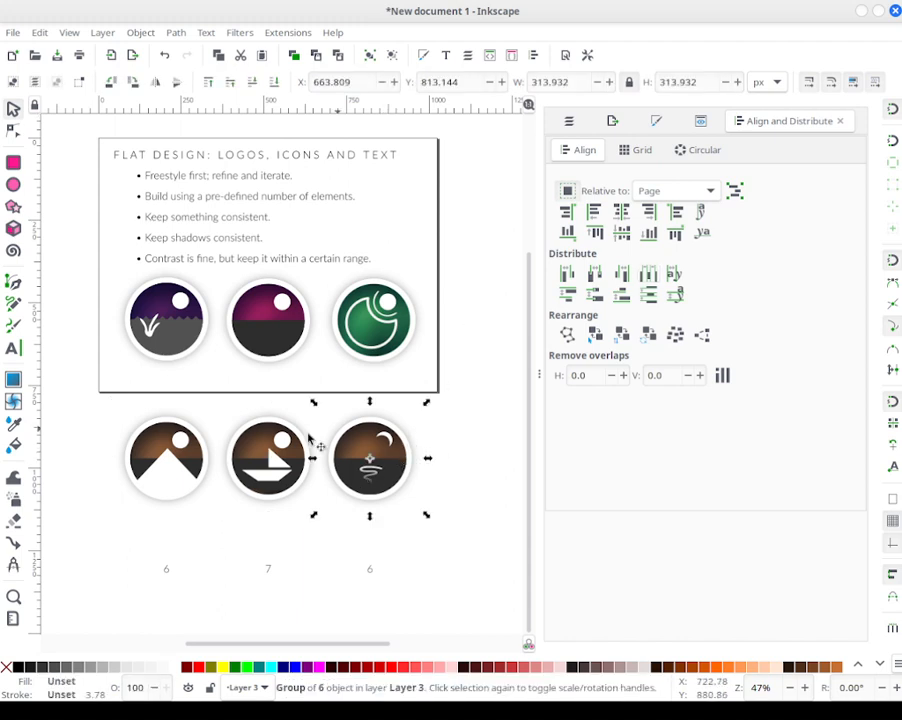
{"action": "key", "text": "shift+Tab"}
{"action": "key", "text": "shift+Tab"}
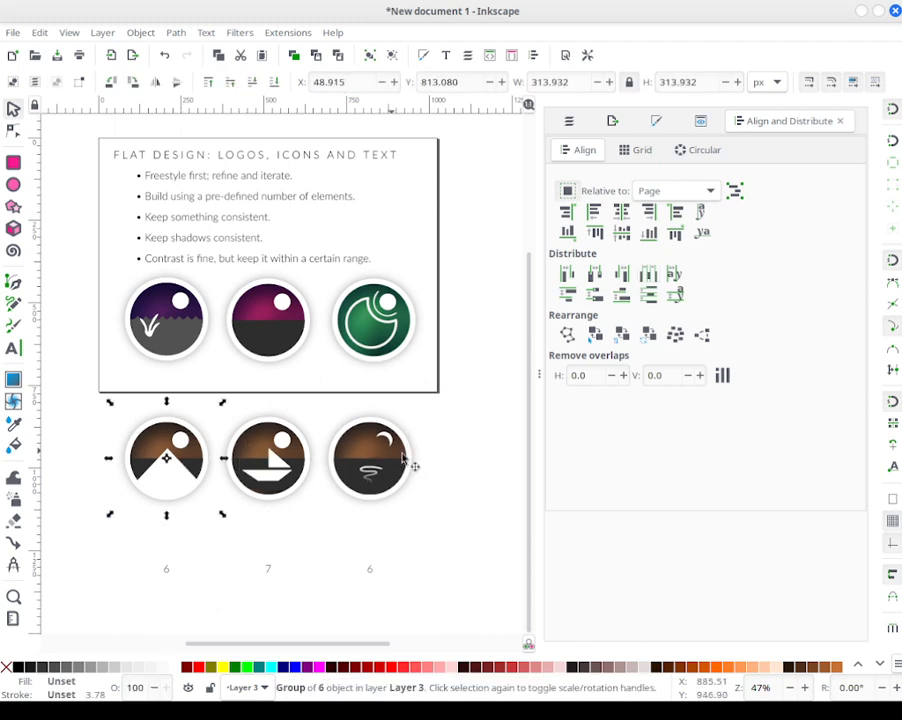
Step: Try to distribute all six icons at once with equal horizontal gaps
{"action": "left_click_drag", "start_coordinate": [475, 520], "coordinate": [80, 262]}
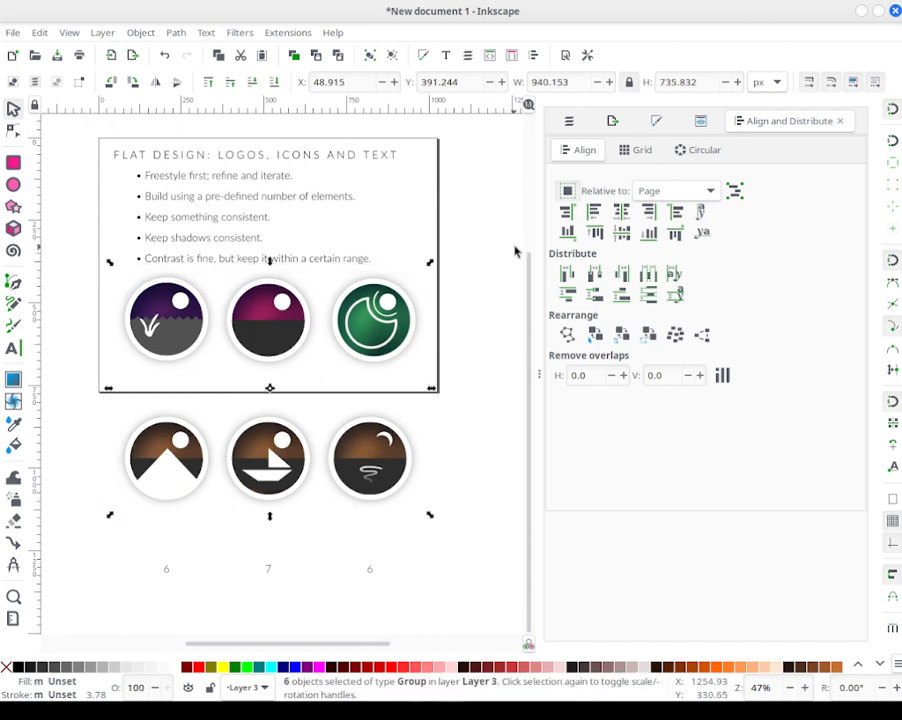
{"action": "left_click", "coordinate": [648, 273]}
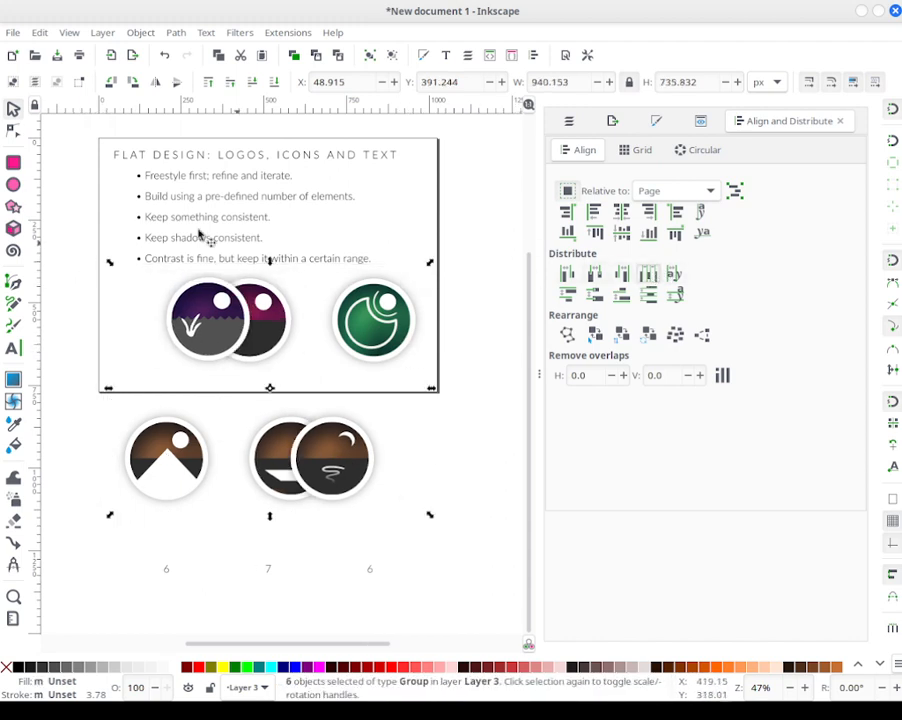
{"action": "left_click", "coordinate": [166, 56]}
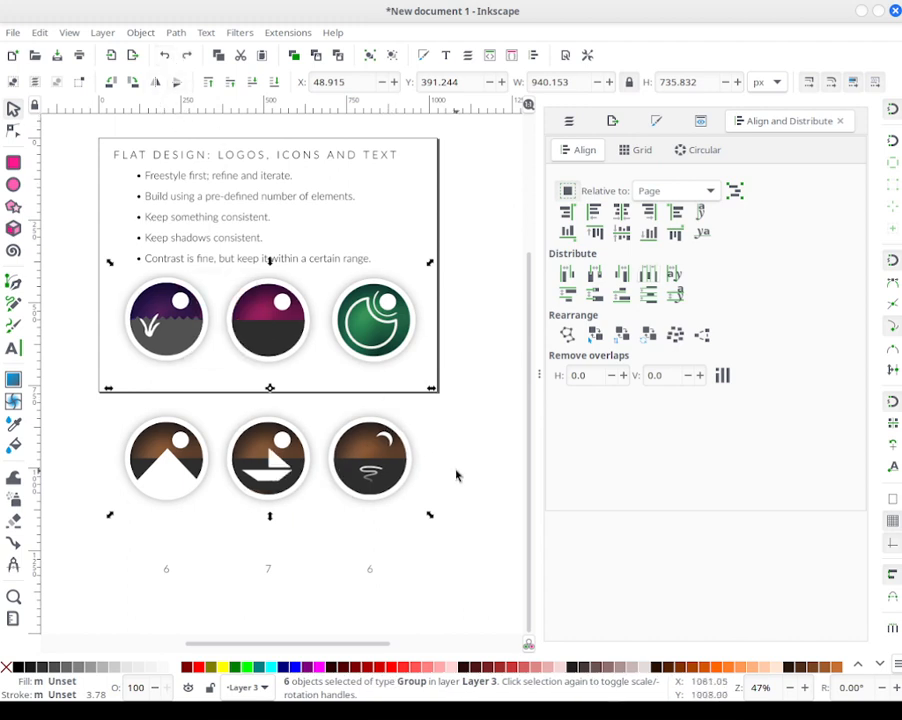
Step: Align the centers of the green and moon icons horizontally relative to the biggest object, and move the pair right to about X 742 px
{"action": "left_click", "coordinate": [477, 542]}
{"action": "left_click_drag", "start_coordinate": [479, 546], "coordinate": [264, 240]}
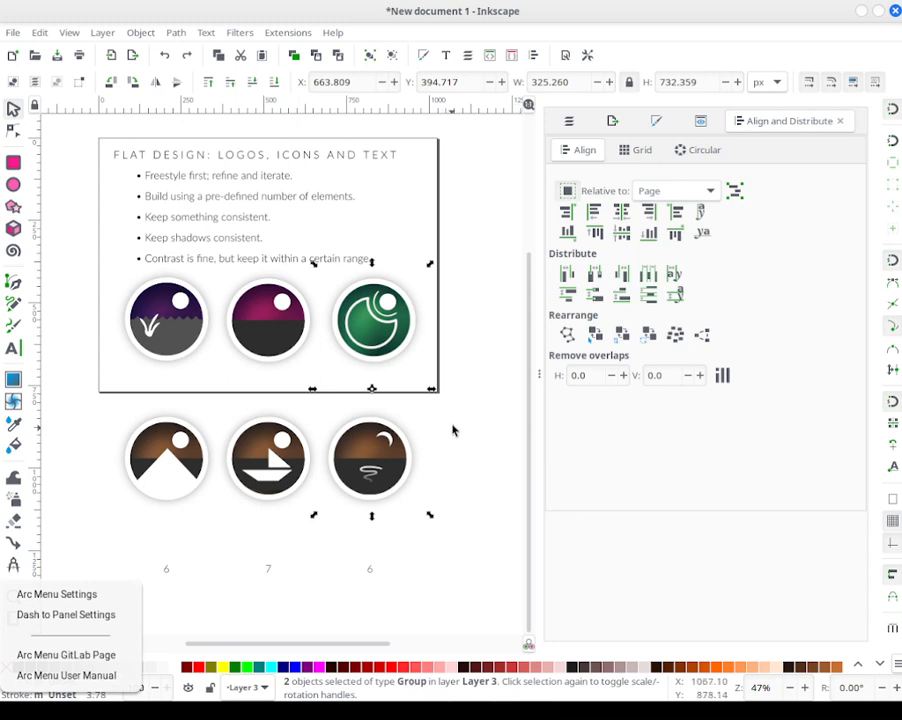
{"action": "left_click", "coordinate": [466, 411]}
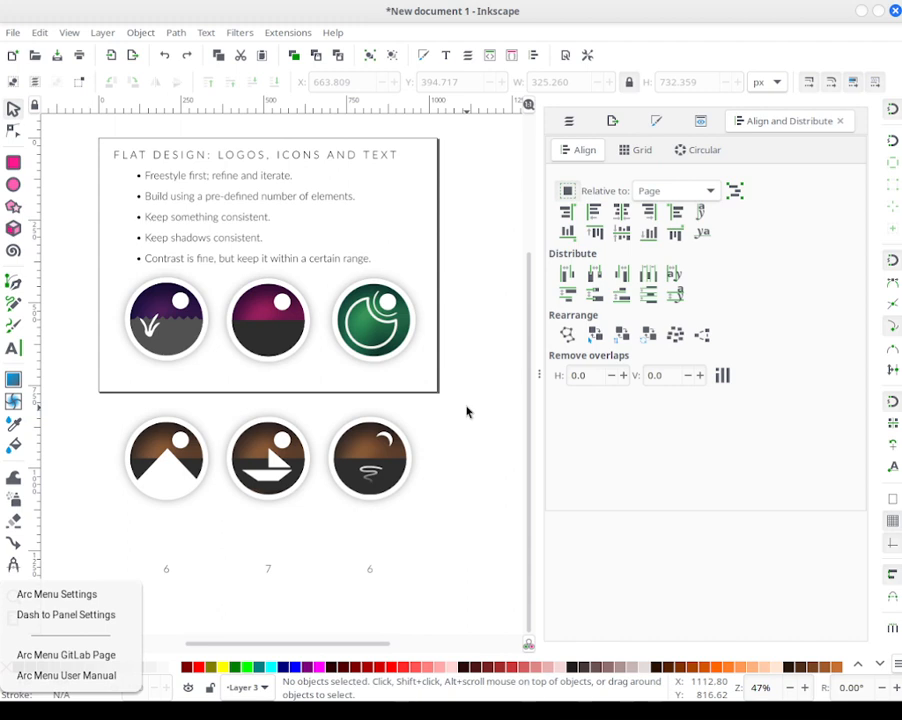
{"action": "left_click_drag", "start_coordinate": [456, 273], "coordinate": [486, 380]}
{"action": "left_click_drag", "start_coordinate": [486, 270], "coordinate": [304, 560]}
{"action": "left_click_drag", "start_coordinate": [471, 251], "coordinate": [272, 558]}
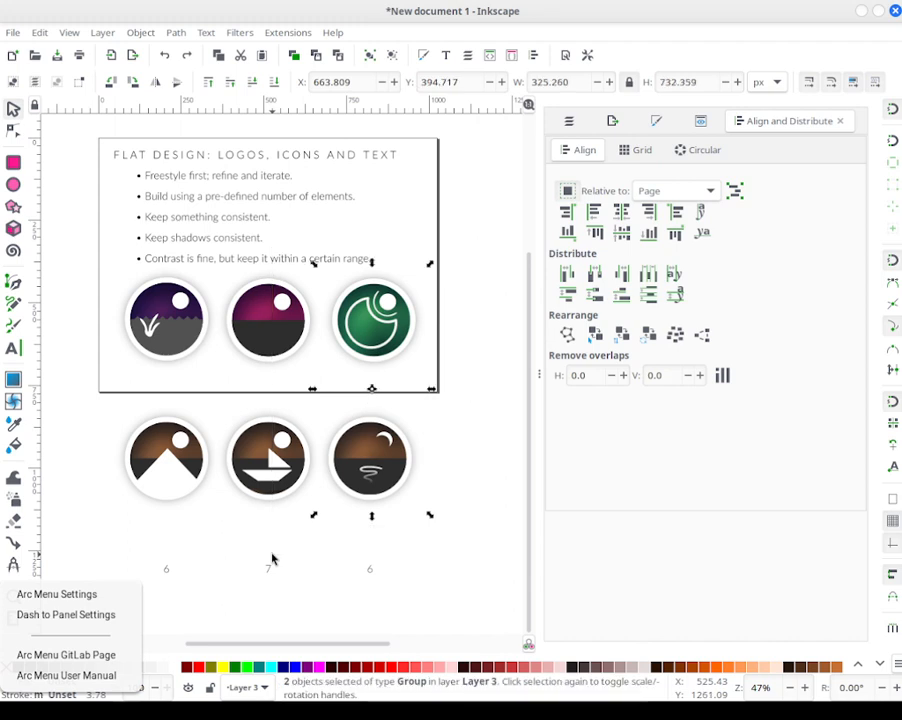
{"action": "left_click", "coordinate": [679, 191]}
{"action": "left_click", "coordinate": [668, 149]}
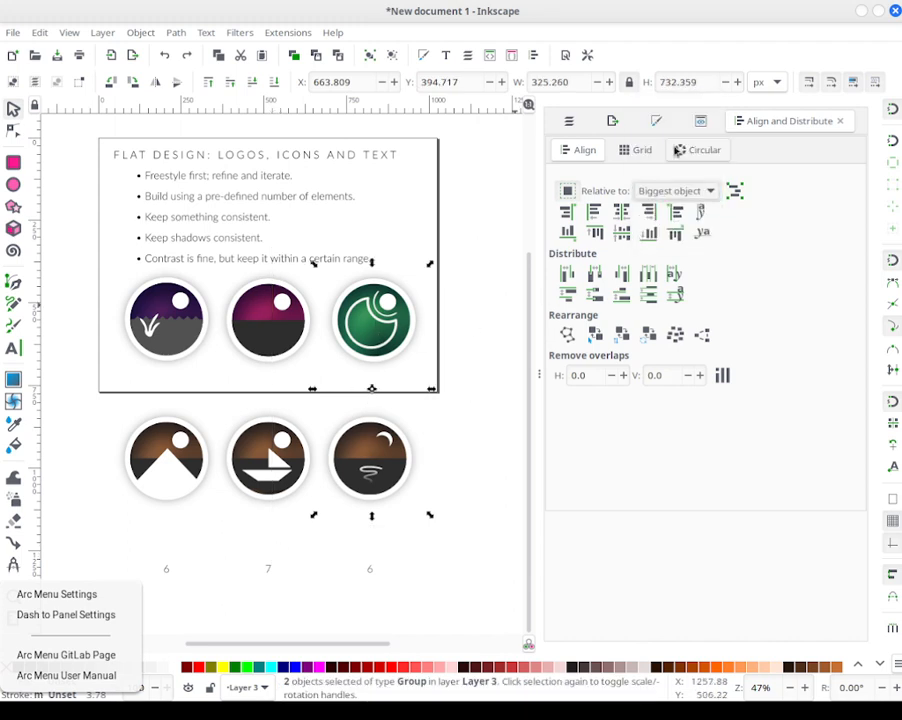
{"action": "left_click", "coordinate": [621, 212]}
{"action": "left_click_drag", "start_coordinate": [409, 458], "coordinate": [436, 455]}
{"action": "left_click", "coordinate": [330, 430]}
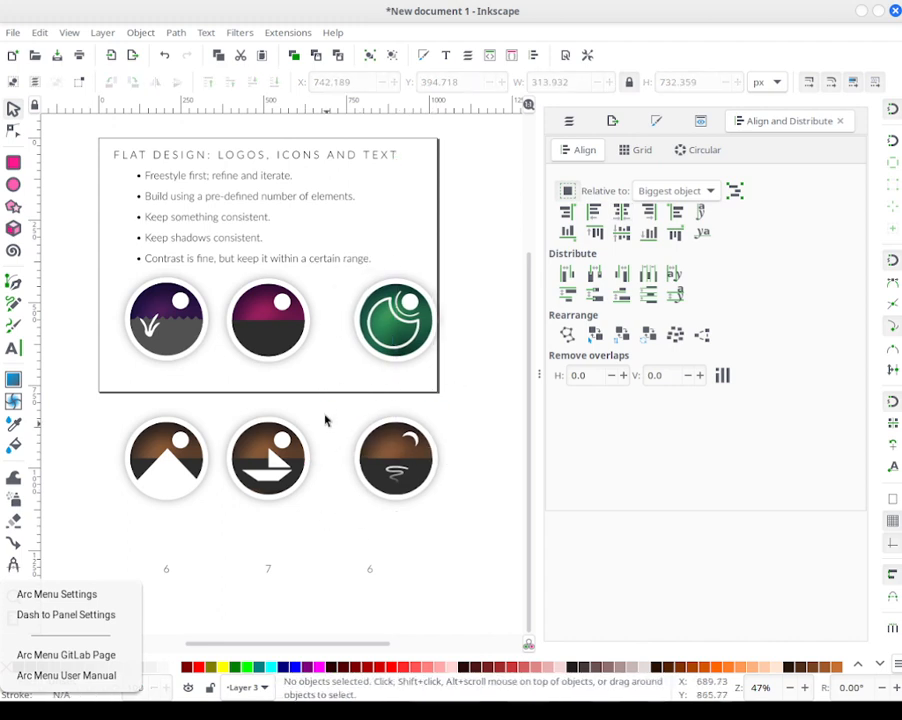
Step: Center the magenta and boat icons on a common vertical axis, and move the pair right to about X 408 px
{"action": "left_click_drag", "start_coordinate": [327, 274], "coordinate": [186, 551]}
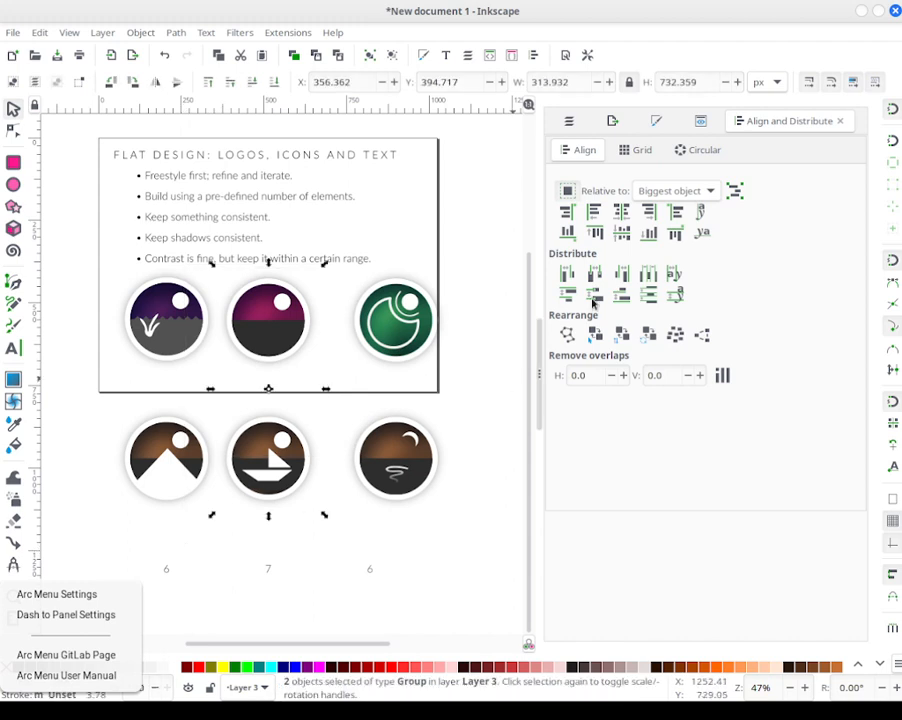
{"action": "left_click", "coordinate": [621, 211]}
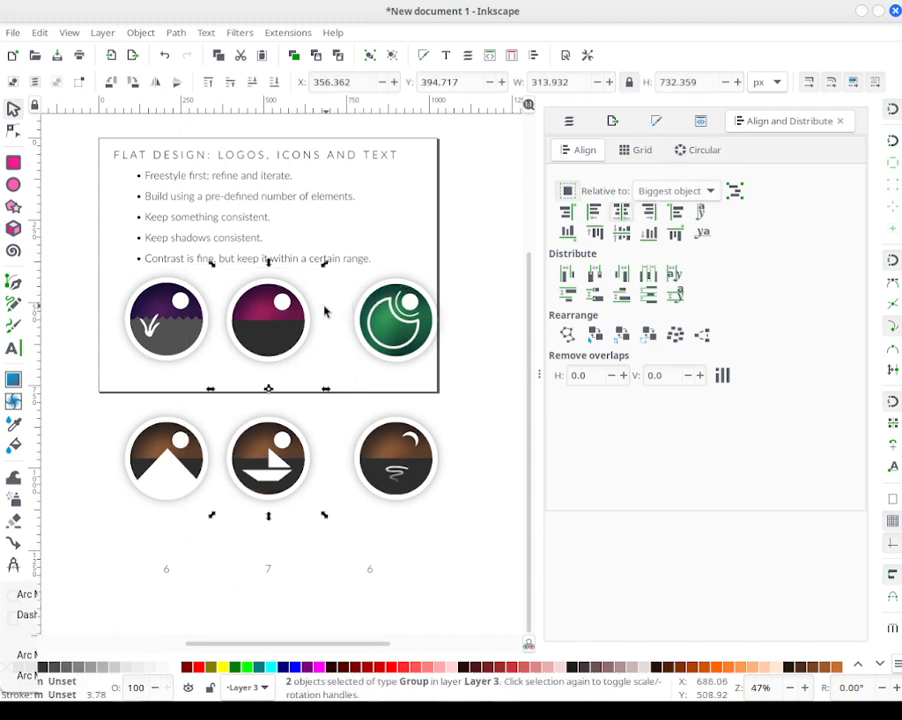
{"action": "left_click_drag", "start_coordinate": [312, 318], "coordinate": [318, 316]}
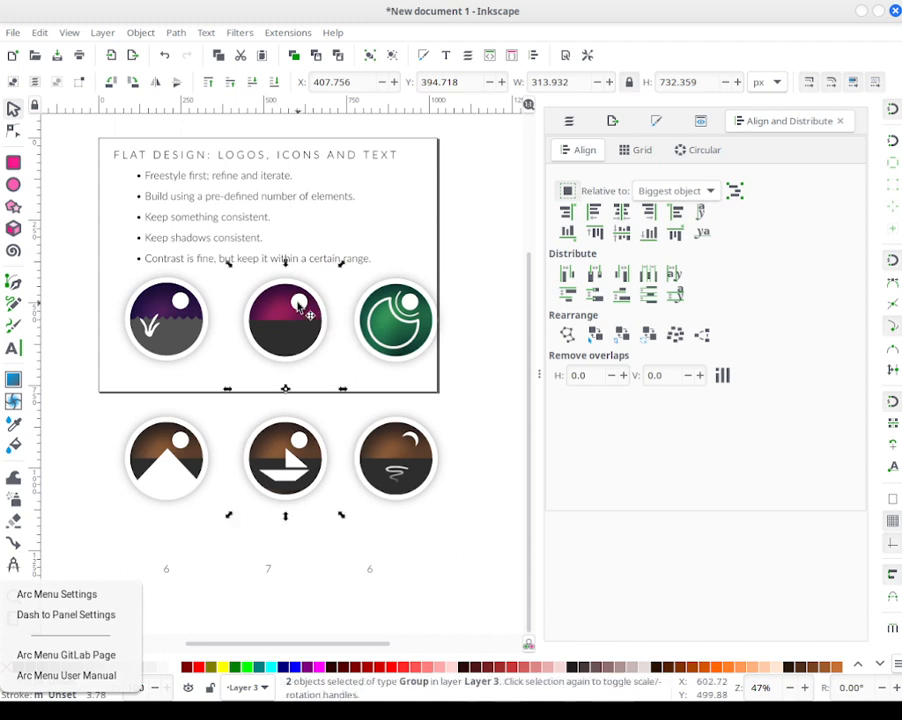
Step: Center the purple and mountain icons on a common vertical axis, and group each of the three icon columns separately
{"action": "left_click", "coordinate": [80, 265]}
{"action": "left_click_drag", "start_coordinate": [80, 265], "coordinate": [240, 544]}
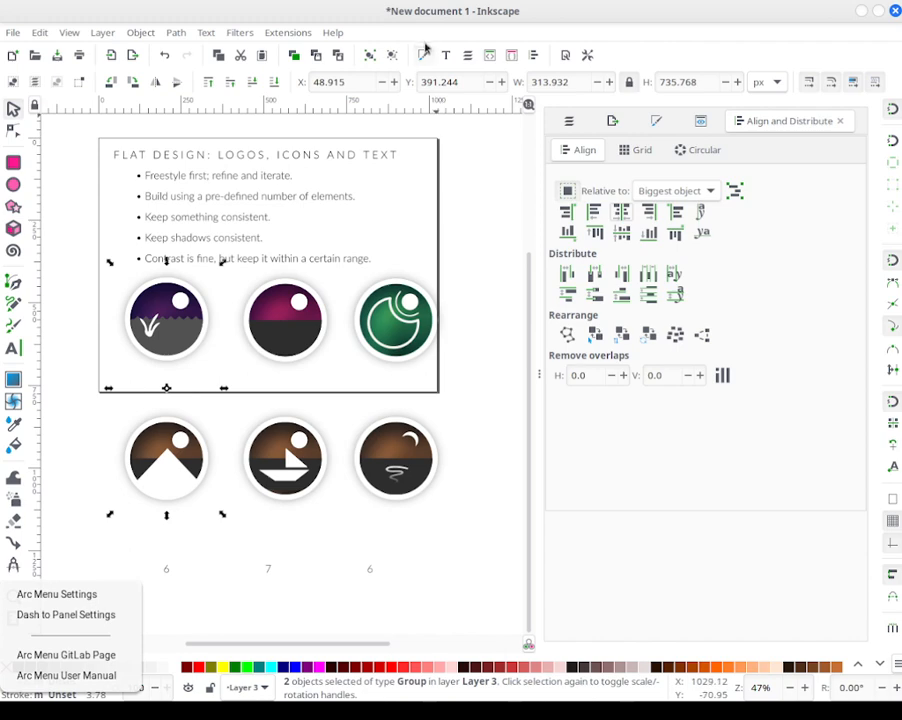
{"action": "left_click", "coordinate": [22, 712]}
{"action": "key", "text": "Escape"}
{"action": "key", "text": "ctrl+g"}
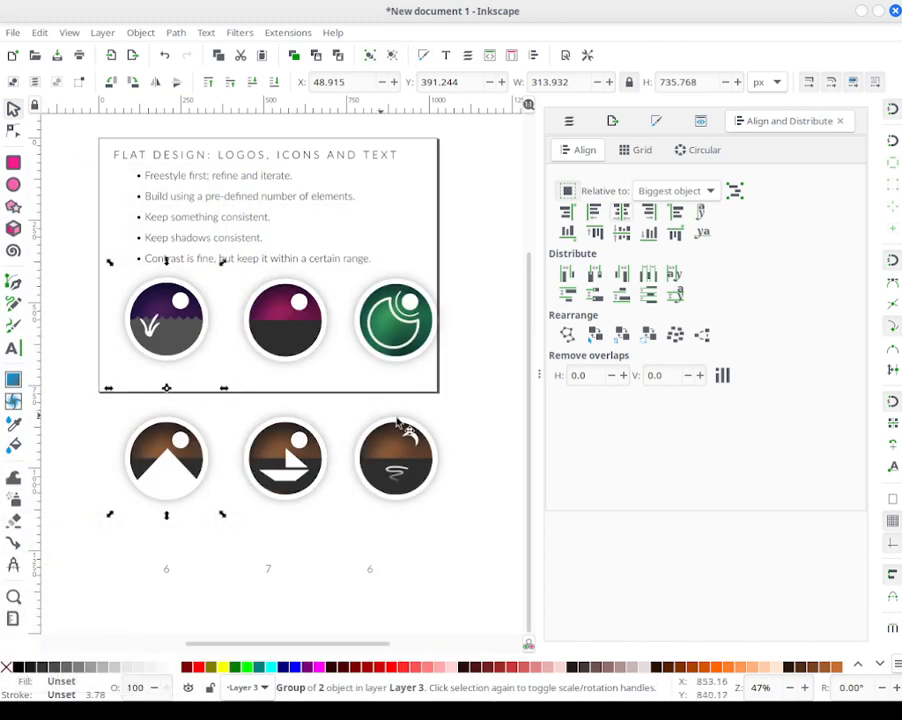
{"action": "left_click_drag", "start_coordinate": [480, 228], "coordinate": [339, 541]}
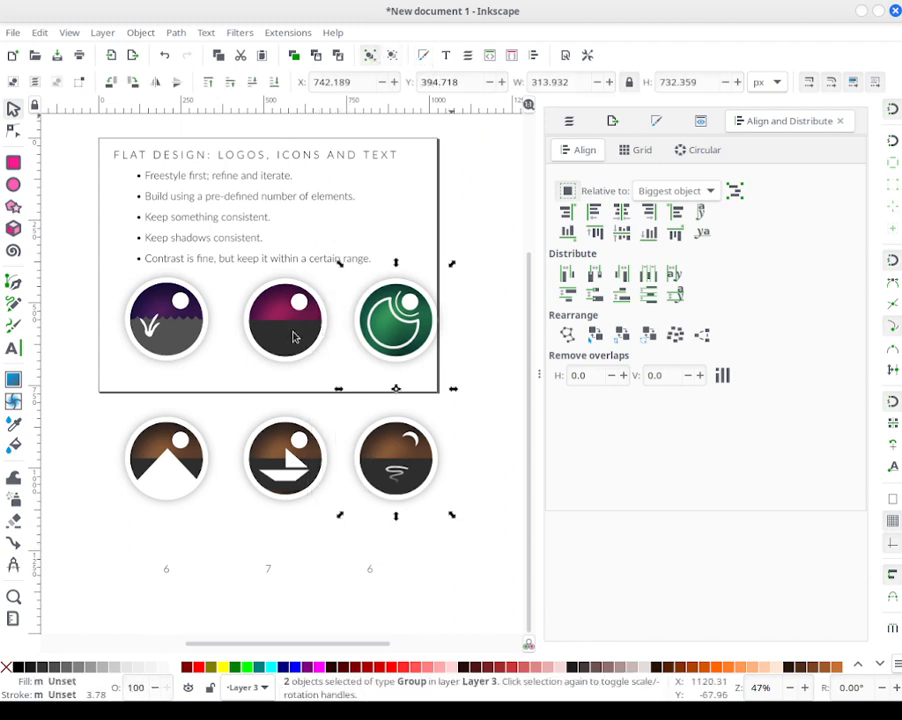
{"action": "left_click_drag", "start_coordinate": [211, 268], "coordinate": [356, 531]}
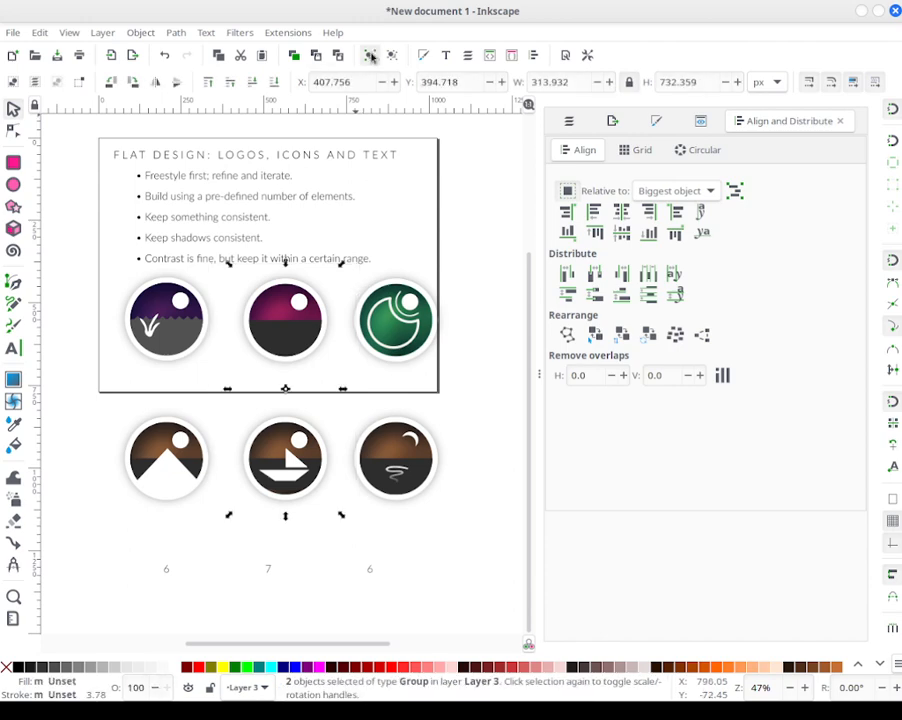
Step: Distribute the three icon columns with equal horizontal gaps between them
{"action": "left_click_drag", "start_coordinate": [487, 252], "coordinate": [76, 535]}
{"action": "left_click", "coordinate": [656, 273]}
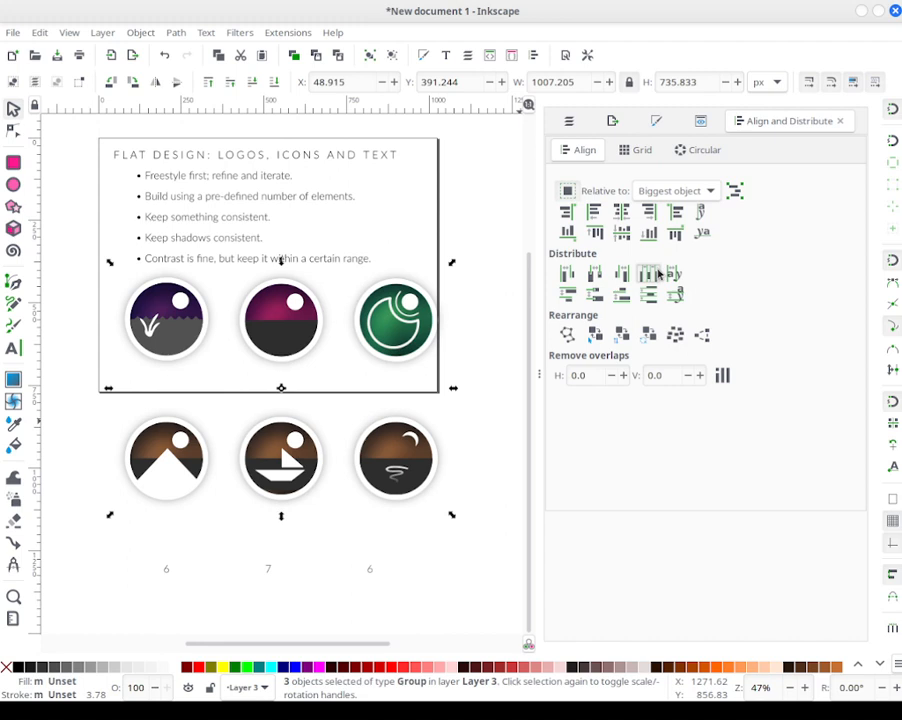
{"action": "left_click", "coordinate": [435, 375]}
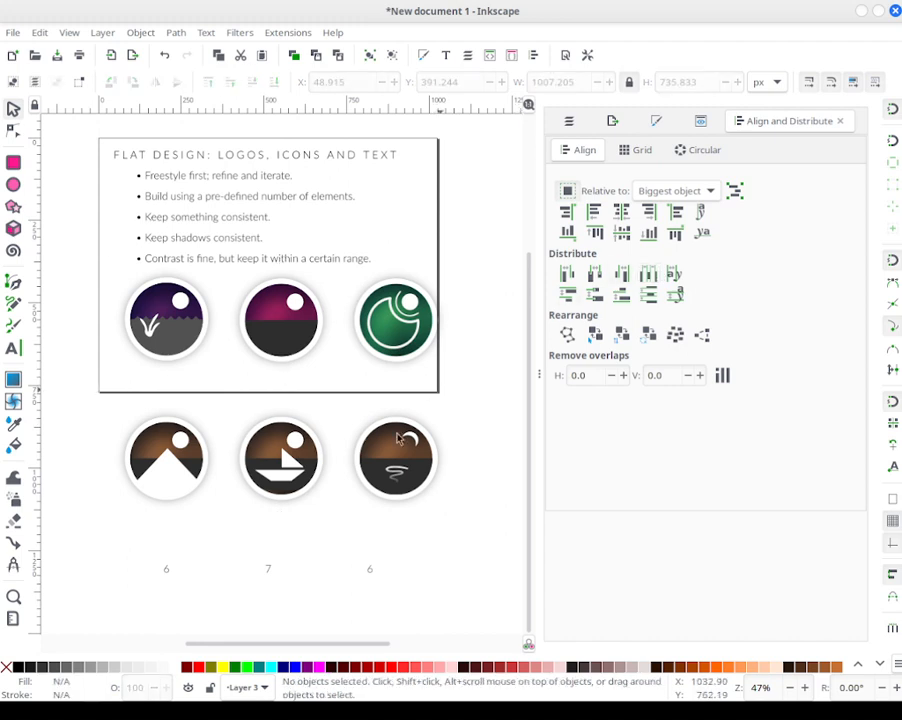
Step: Group the three icon columns into one group containing all six icons
{"action": "left_click", "coordinate": [425, 330]}
{"action": "left_click", "coordinate": [504, 261]}
{"action": "left_click_drag", "start_coordinate": [504, 261], "coordinate": [70, 538]}
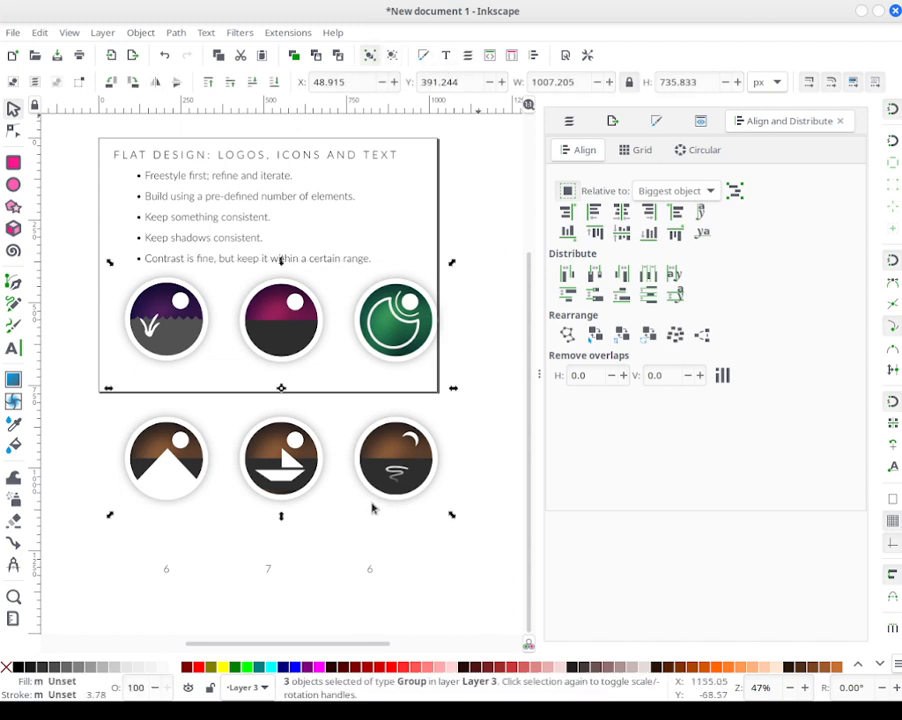
{"action": "mouse_move", "coordinate": [368, 502]}
{"action": "left_mouse_down"}
{"action": "mouse_move", "coordinate": [446, 508]}
{"action": "mouse_move", "coordinate": [372, 496]}
{"action": "left_mouse_up"}
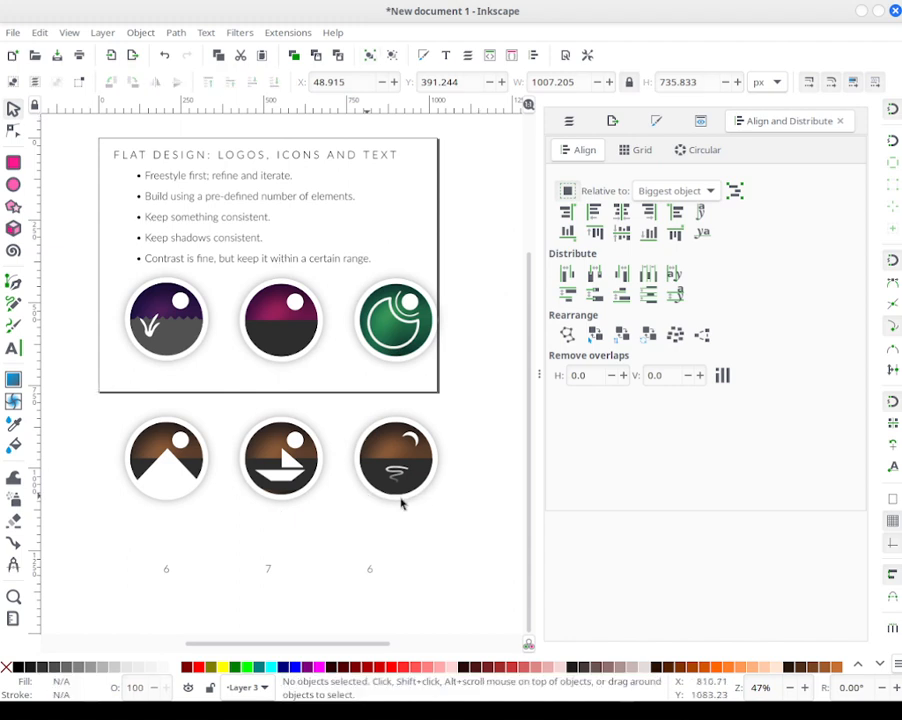
Step: Scale the icon group down to about 320 × 234 px and place it near the page's lower-right corner
{"action": "left_click", "coordinate": [432, 484]}
{"action": "left_click_drag", "start_coordinate": [454, 519], "coordinate": [296, 428]}
{"action": "left_click_drag", "start_coordinate": [206, 297], "coordinate": [414, 293]}
{"action": "left_click_drag", "start_coordinate": [500, 262], "coordinate": [444, 320]}
{"action": "left_click", "coordinate": [310, 343]}
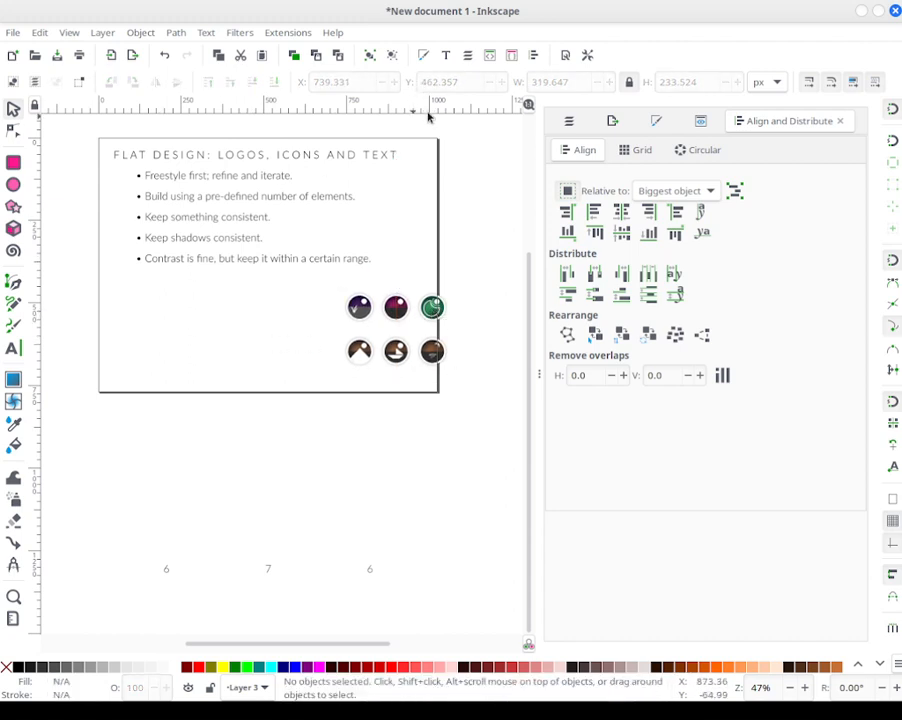
Step: Scale the title and bulleted list down together proportionally to about 613 × 247 px, keeping their top-left corner in place
{"action": "left_click_drag", "start_coordinate": [428, 143], "coordinate": [89, 298]}
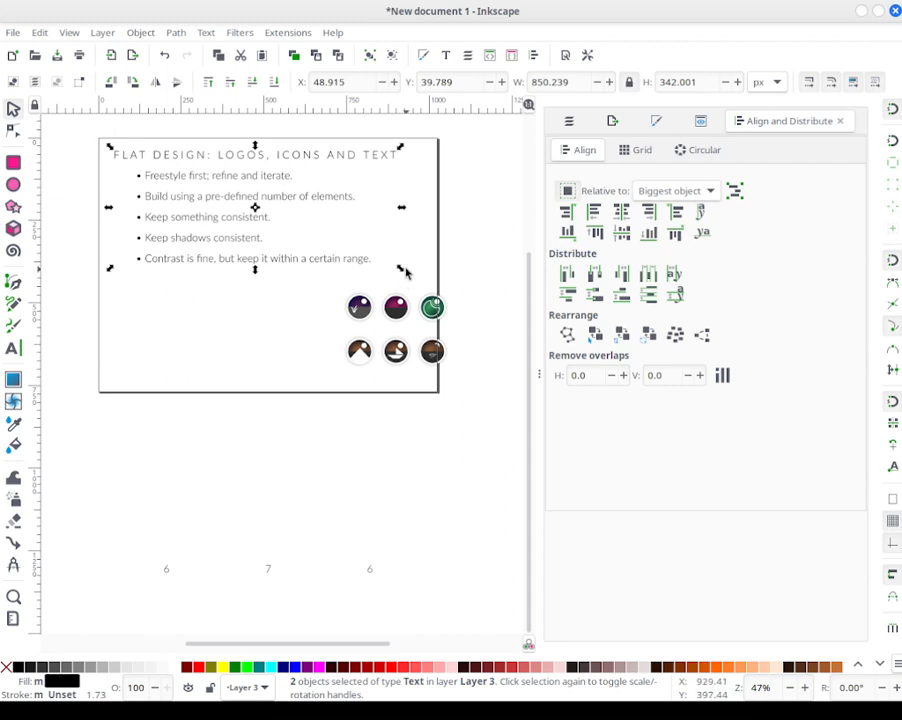
{"action": "left_click_drag", "start_coordinate": [401, 268], "coordinate": [322, 266]}
{"action": "left_click", "coordinate": [368, 191]}
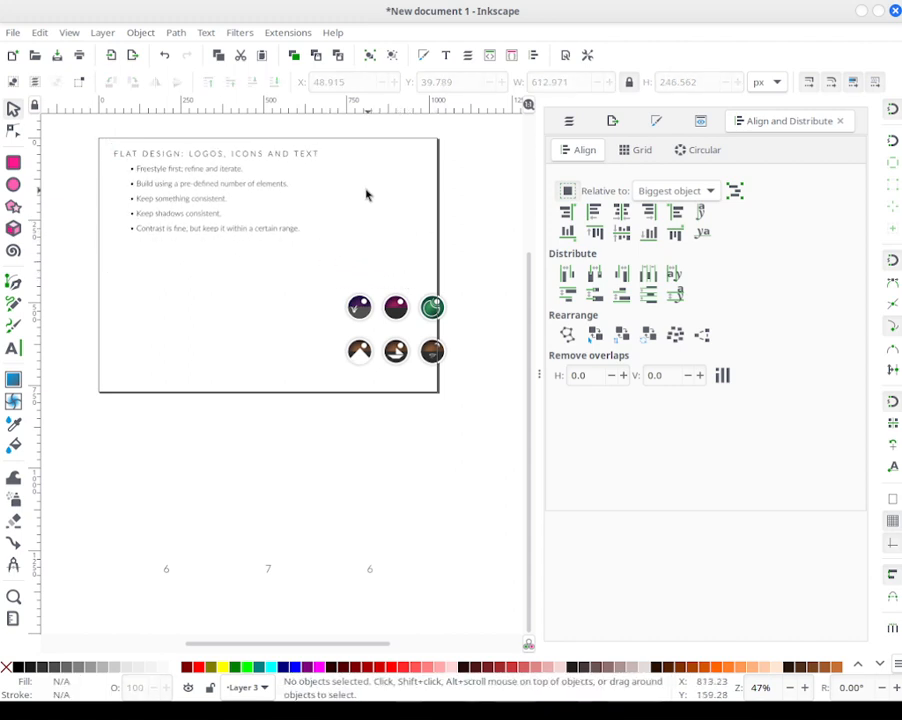
Step: Select all the text in the bulleted list and set its word spacing to 2 px
{"action": "left_click", "coordinate": [221, 174]}
{"action": "triple_click", "coordinate": [213, 168]}
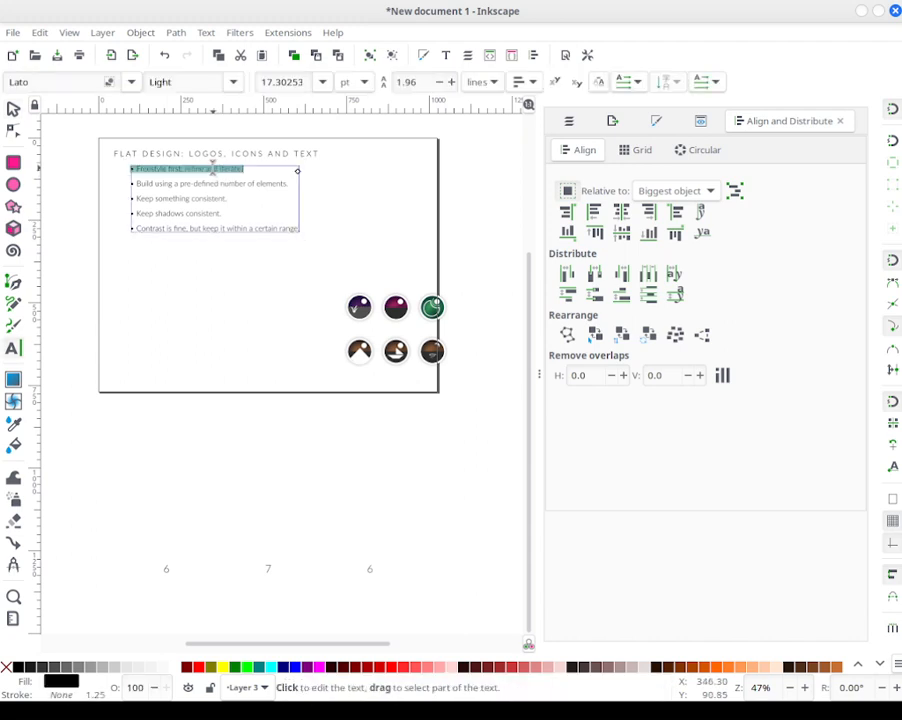
{"action": "key", "text": "ctrl+a"}
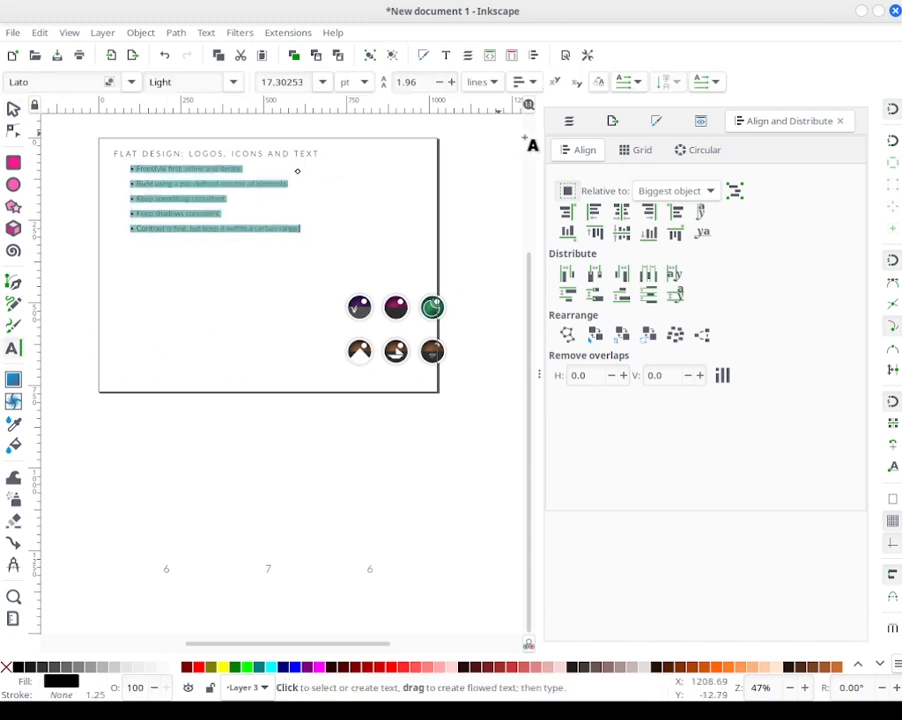
{"action": "left_click", "coordinate": [596, 83]}
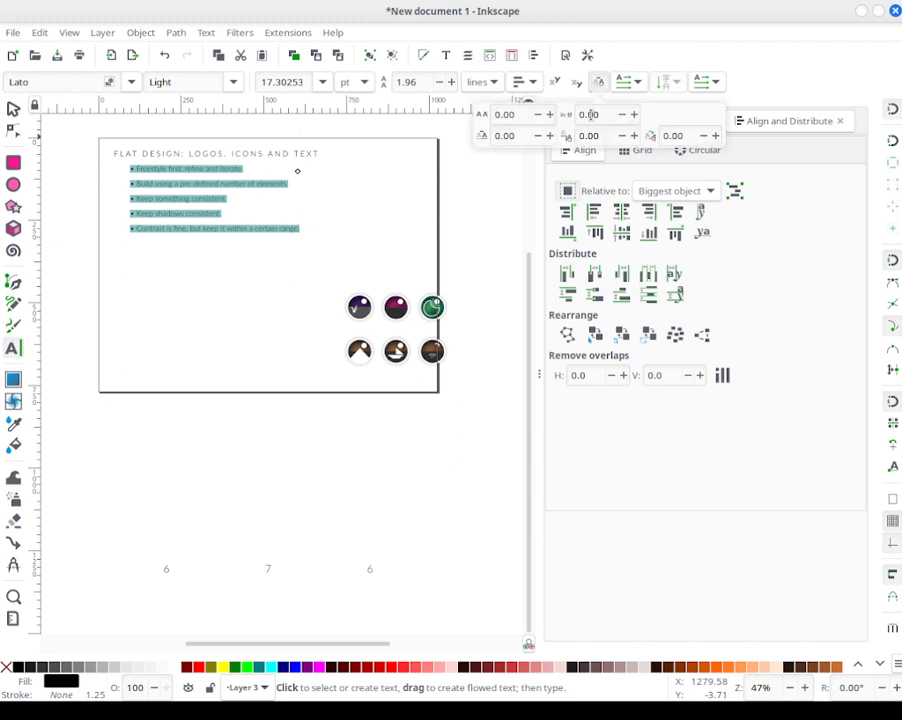
{"action": "double_click", "coordinate": [589, 115]}
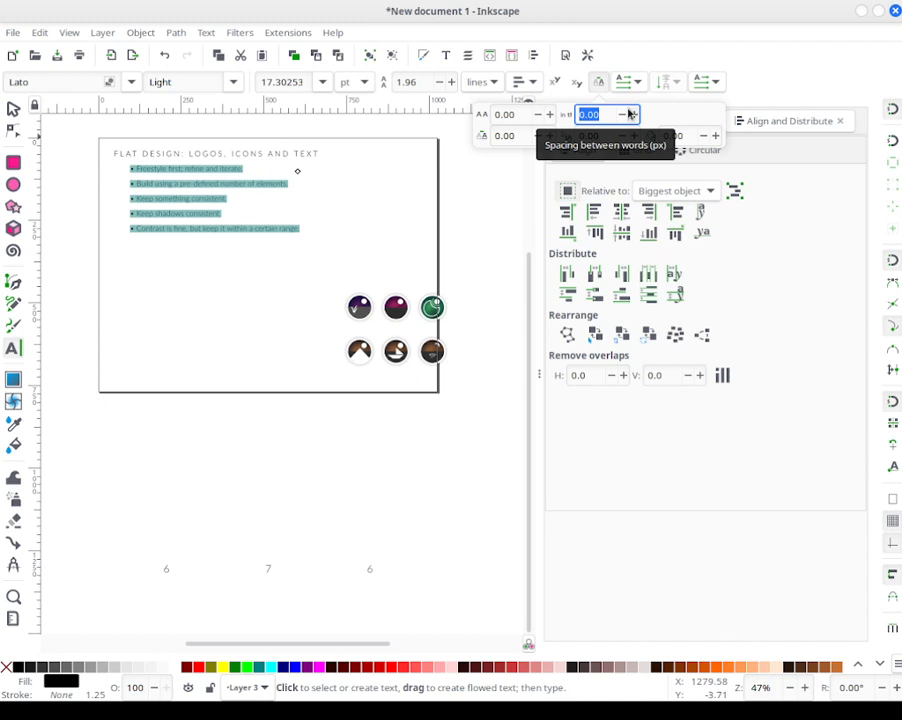
{"action": "type", "text": "5"}
{"action": "key", "text": "Return"}
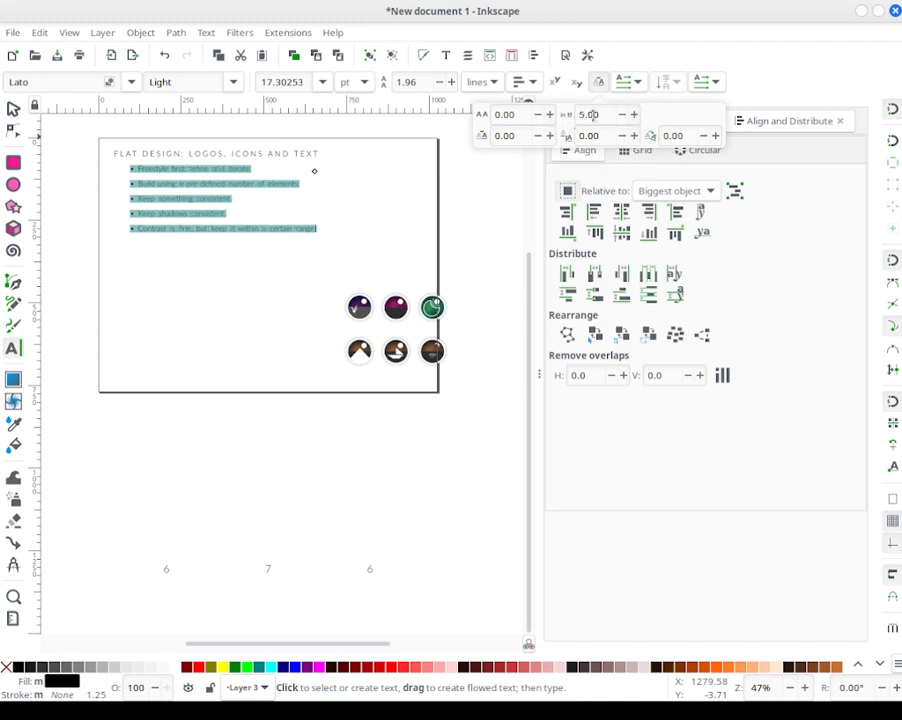
{"action": "double_click", "coordinate": [598, 114]}
{"action": "type", "text": "1"}
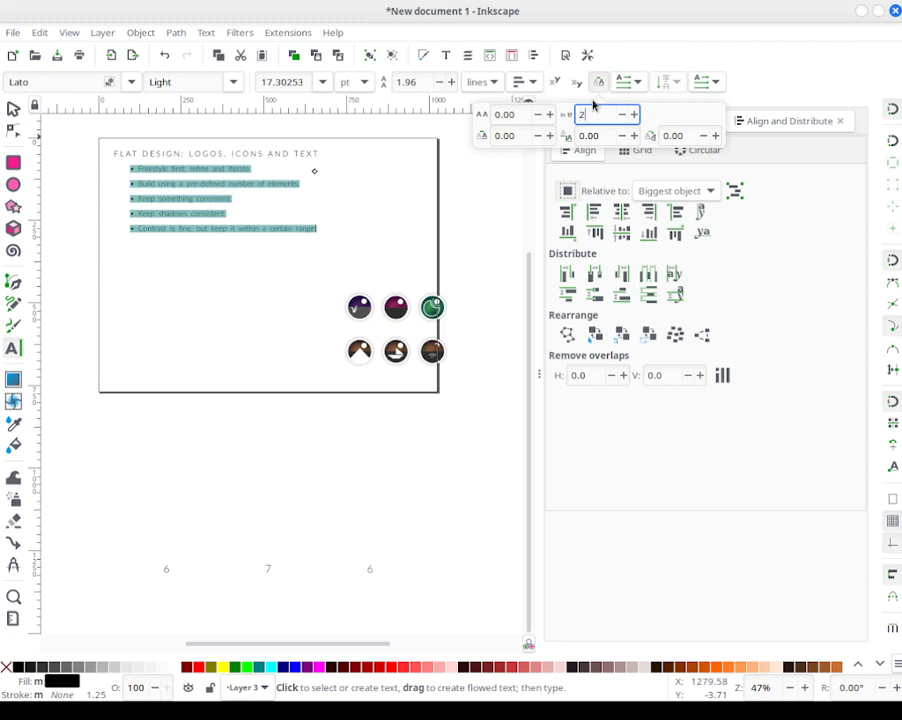
{"action": "key", "text": "Return"}
Step: Set the bulleted list's letter spacing to 0.65 px
{"action": "left_click", "coordinate": [517, 114]}
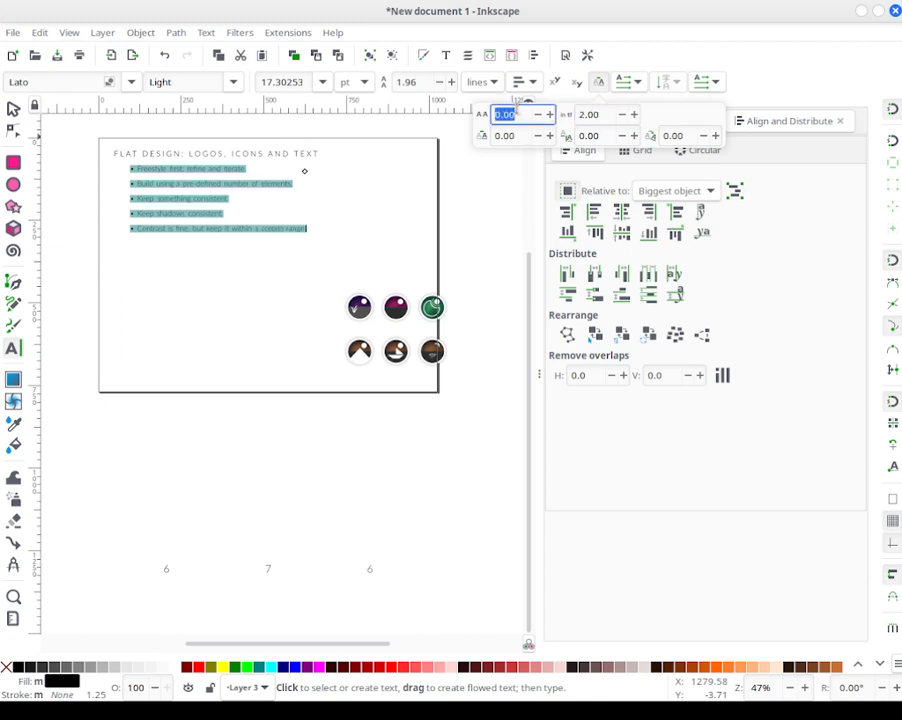
{"action": "type", "text": "1"}
{"action": "key", "text": "Return"}
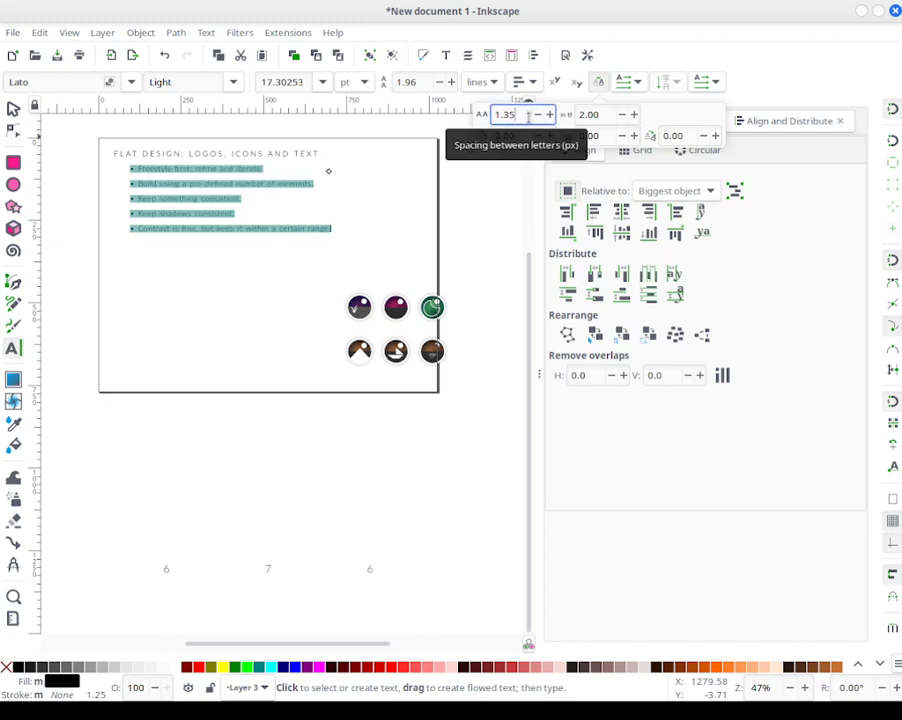
{"action": "scroll", "coordinate": [528, 114], "scroll_direction": "down", "scroll_amount": 1}
{"action": "scroll", "coordinate": [528, 114], "scroll_direction": "up", "scroll_amount": 1}
{"action": "scroll", "coordinate": [528, 114], "scroll_direction": "down", "scroll_amount": 1}
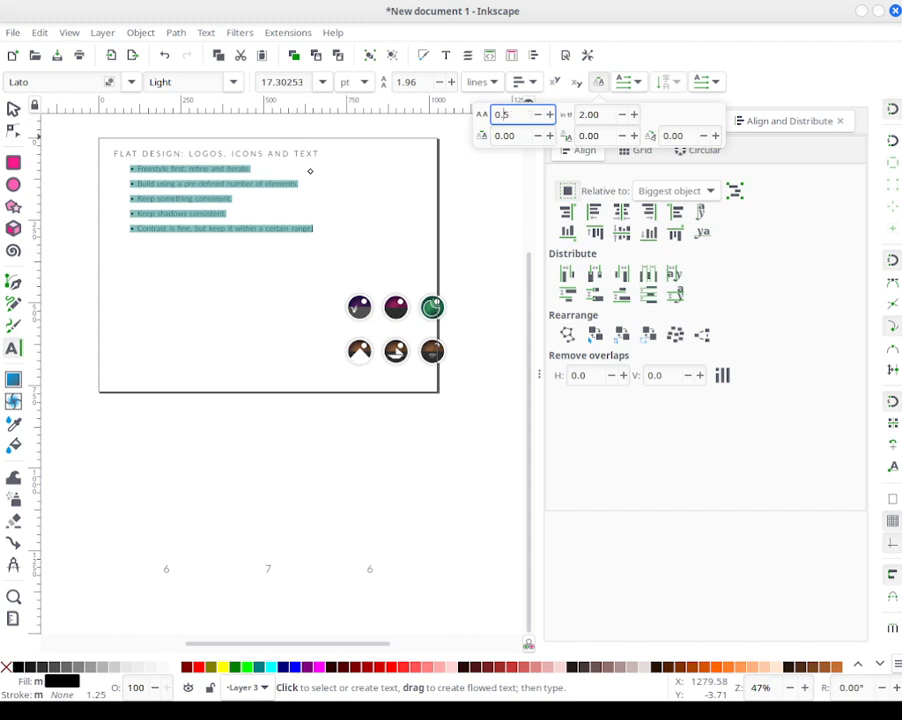
{"action": "type", "text": "6"}
{"action": "key", "text": "Return"}
Step: Set the bulleted list's word spacing to 1.35 px and close the spacing options
{"action": "left_click", "coordinate": [600, 114]}
{"action": "double_click", "coordinate": [600, 114]}
{"action": "type", "text": "1.35"}
{"action": "key", "text": "Return"}
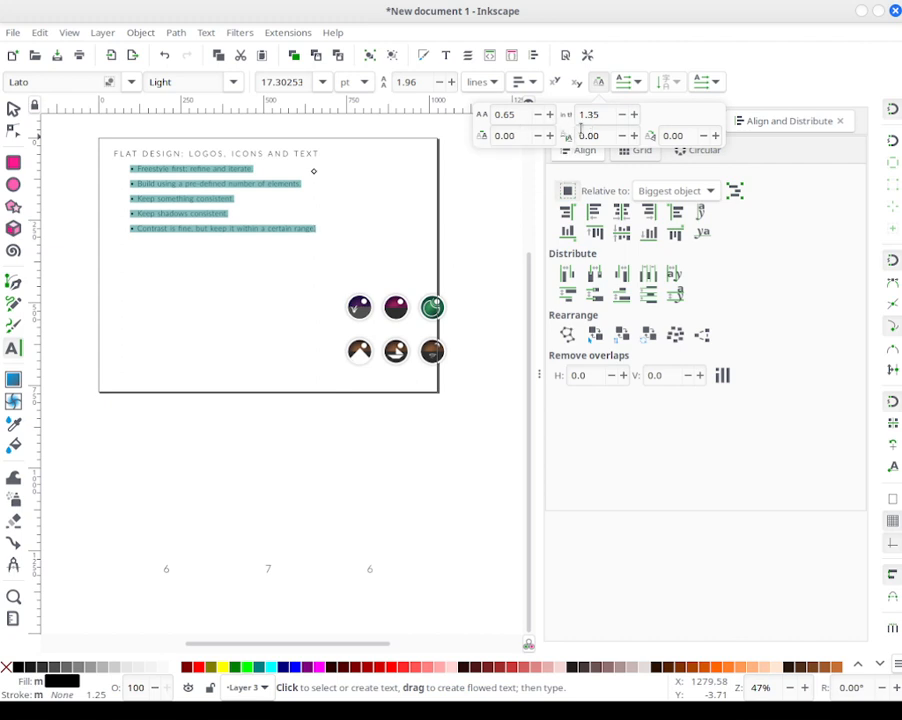
{"action": "left_click", "coordinate": [609, 83]}
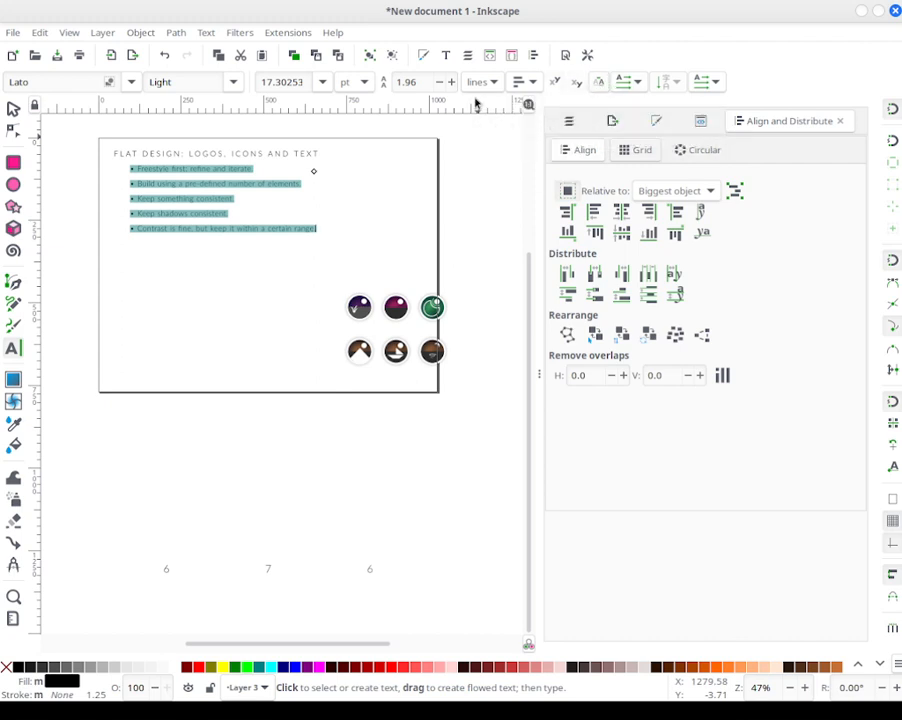
Step: Increase the bulleted list's line spacing to 2.36 lines and finish editing the text
{"action": "left_click", "coordinate": [451, 82]}
{"action": "left_click", "coordinate": [451, 82]}
{"action": "left_click", "coordinate": [451, 82]}
{"action": "left_click", "coordinate": [451, 82]}
{"action": "left_click", "coordinate": [451, 82]}
{"action": "left_click", "coordinate": [438, 82]}
{"action": "left_click", "coordinate": [438, 82]}
{"action": "left_click", "coordinate": [451, 82]}
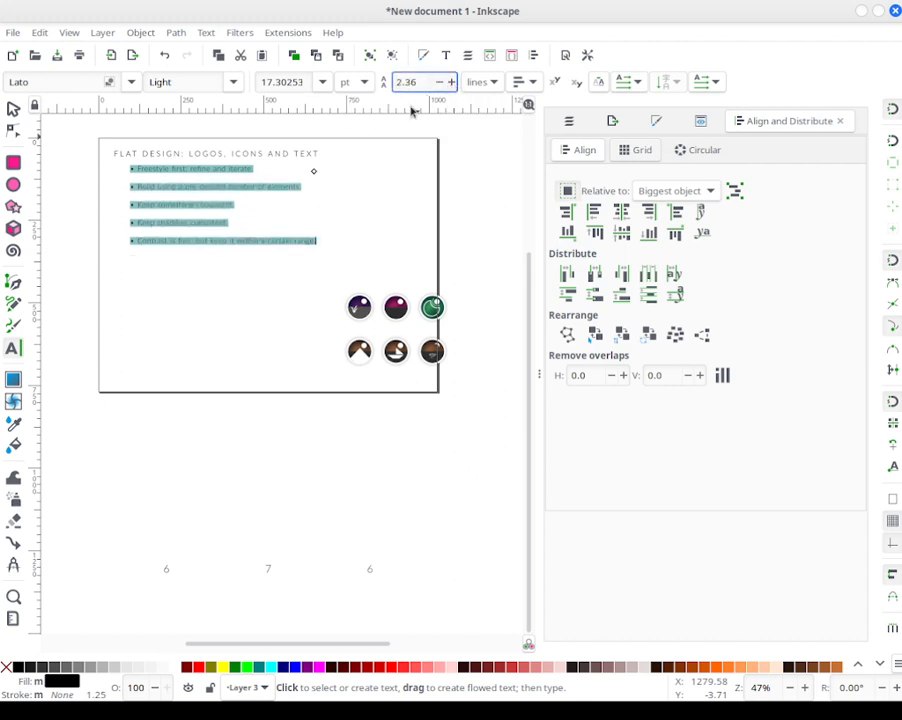
{"action": "key", "text": "Escape"}
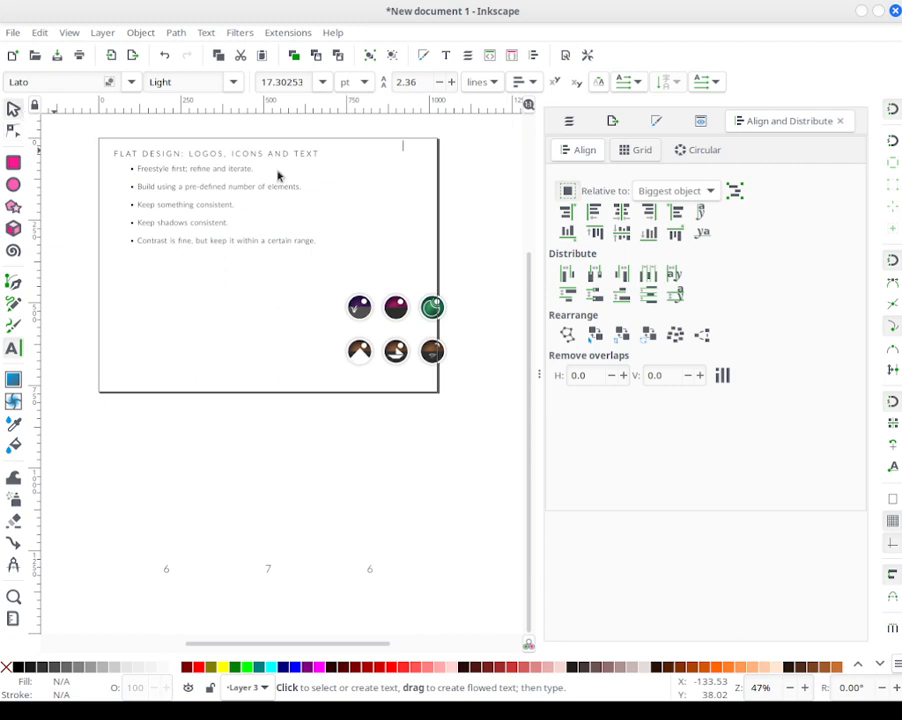
Step: Move the bulleted list down and slightly left, and lower the title to sit just above it
{"action": "key", "text": "s"}
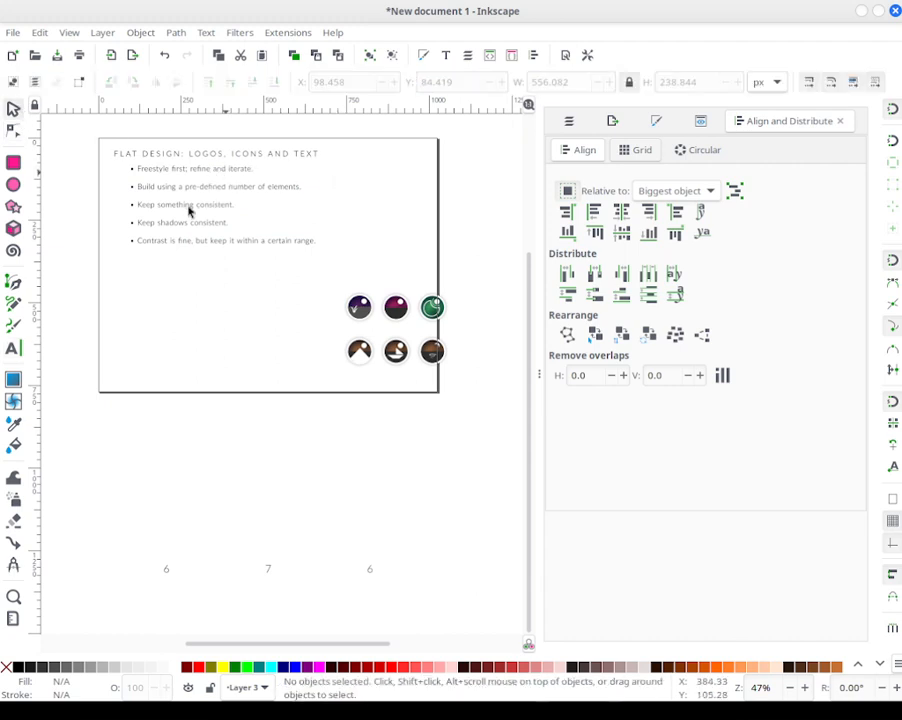
{"action": "left_click", "coordinate": [224, 203]}
{"action": "left_click_drag", "start_coordinate": [221, 203], "coordinate": [193, 284]}
{"action": "left_click_drag", "start_coordinate": [254, 162], "coordinate": [254, 222]}
{"action": "left_click", "coordinate": [366, 201]}
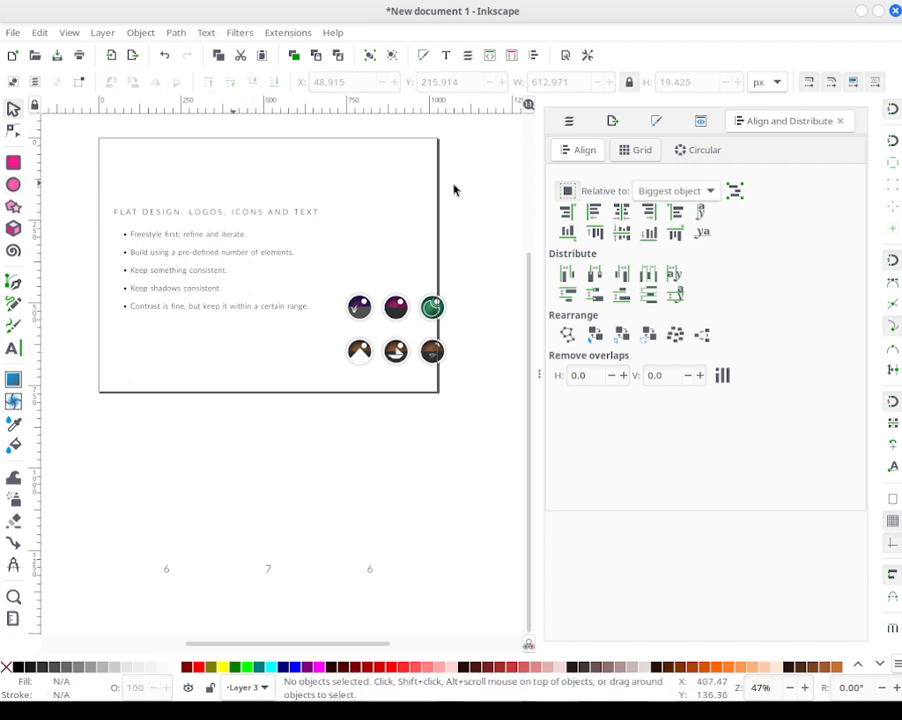
Step: Lock Layer 3 and make Layer 1 the active layer
{"action": "left_click", "coordinate": [562, 121]}
{"action": "left_click", "coordinate": [580, 146]}
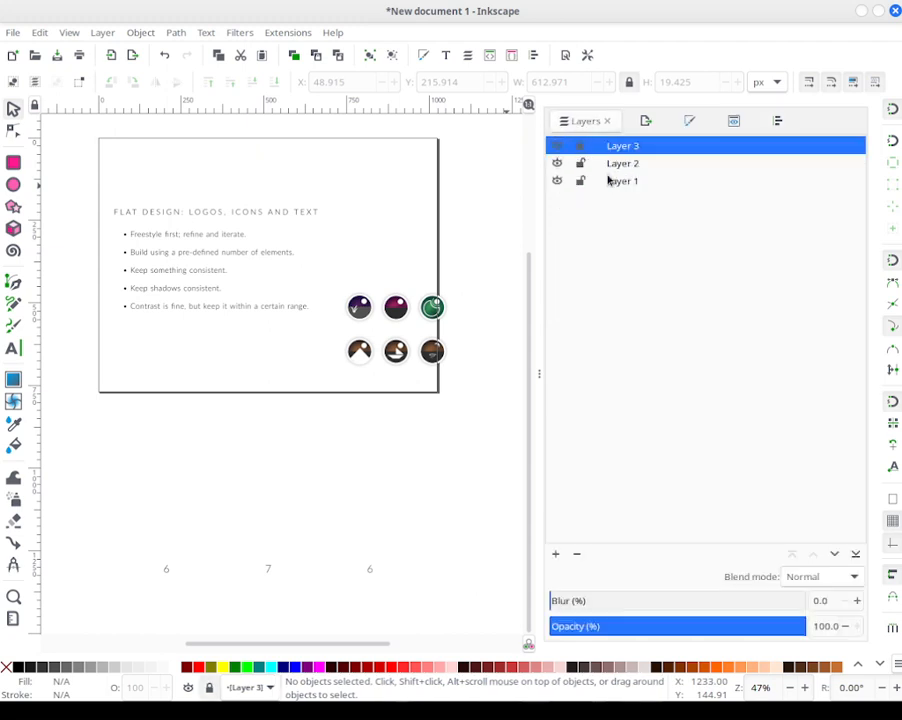
{"action": "left_click", "coordinate": [610, 181]}
Step: Draw a background rectangle on Layer 1 and set its size to 1024 × 768 px
{"action": "key", "text": "r"}
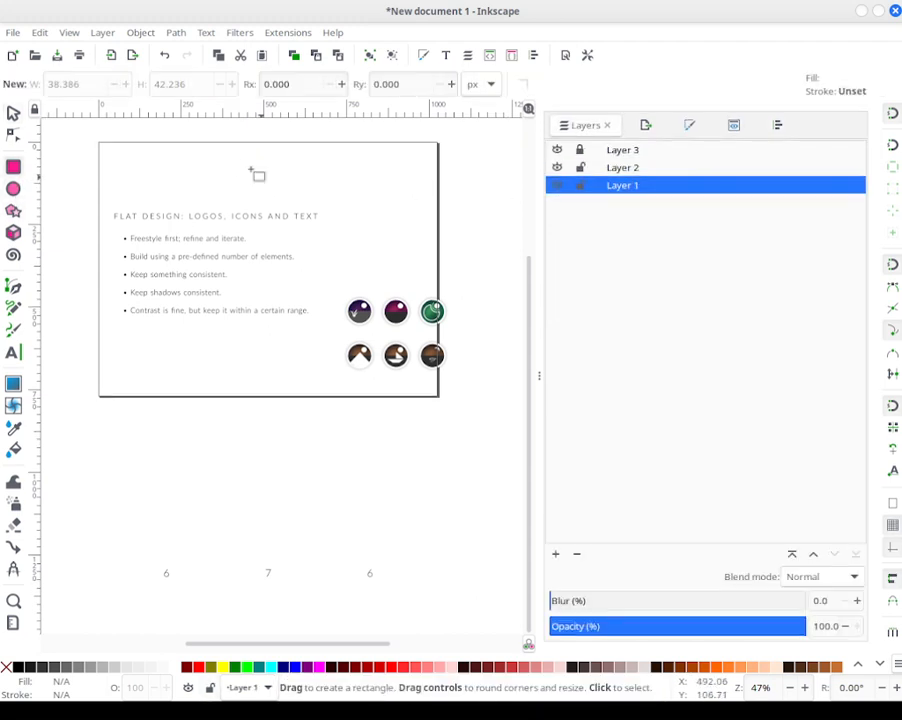
{"action": "left_click", "coordinate": [145, 176]}
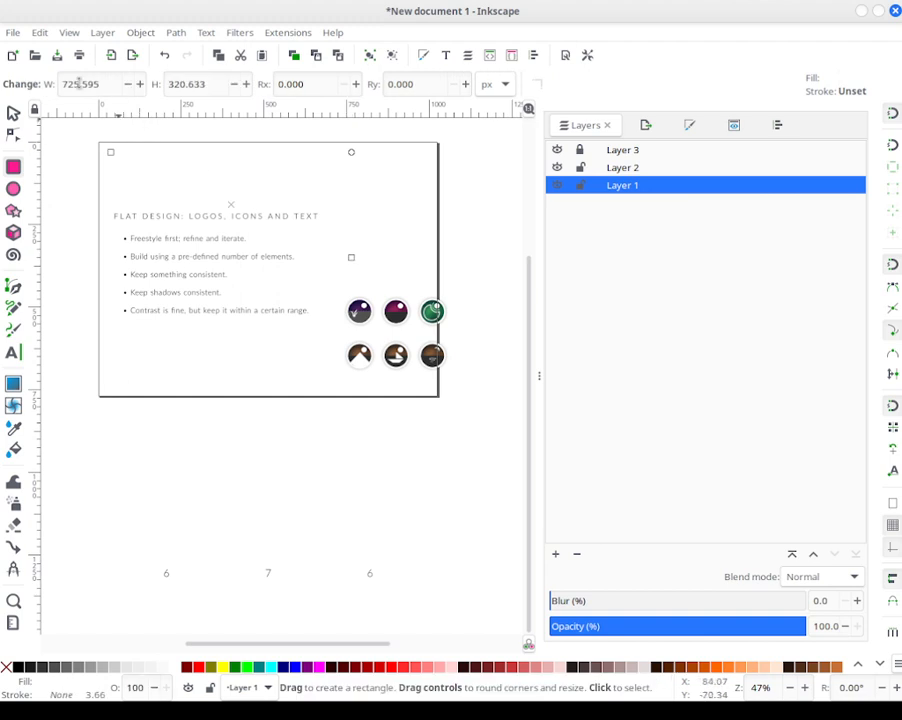
{"action": "left_click", "coordinate": [76, 83]}
{"action": "type", "text": "1024"}
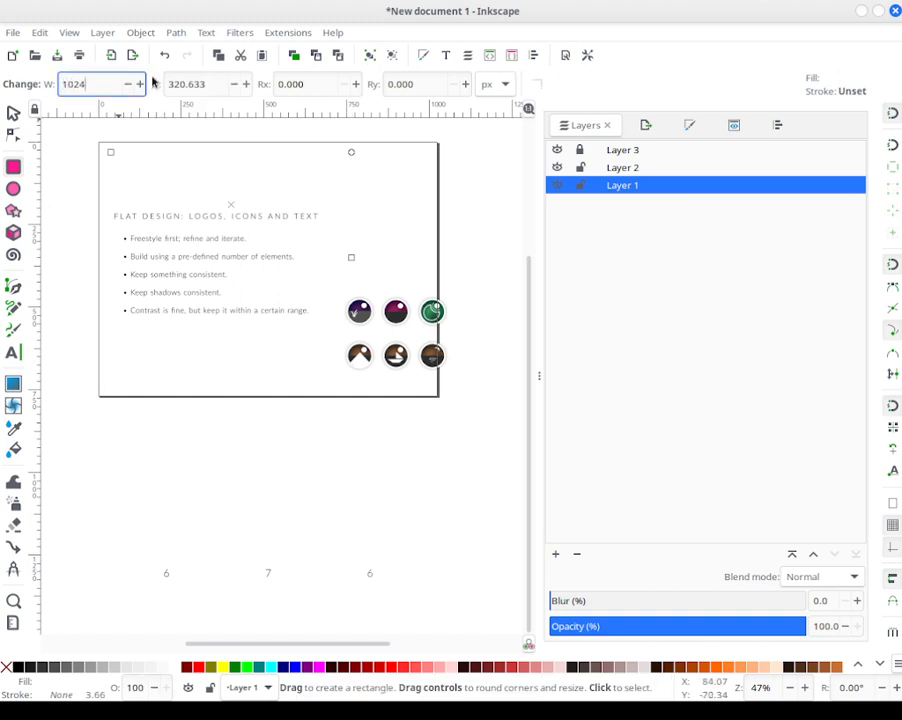
{"action": "key", "text": "Tab"}
{"action": "type", "text": "7"}
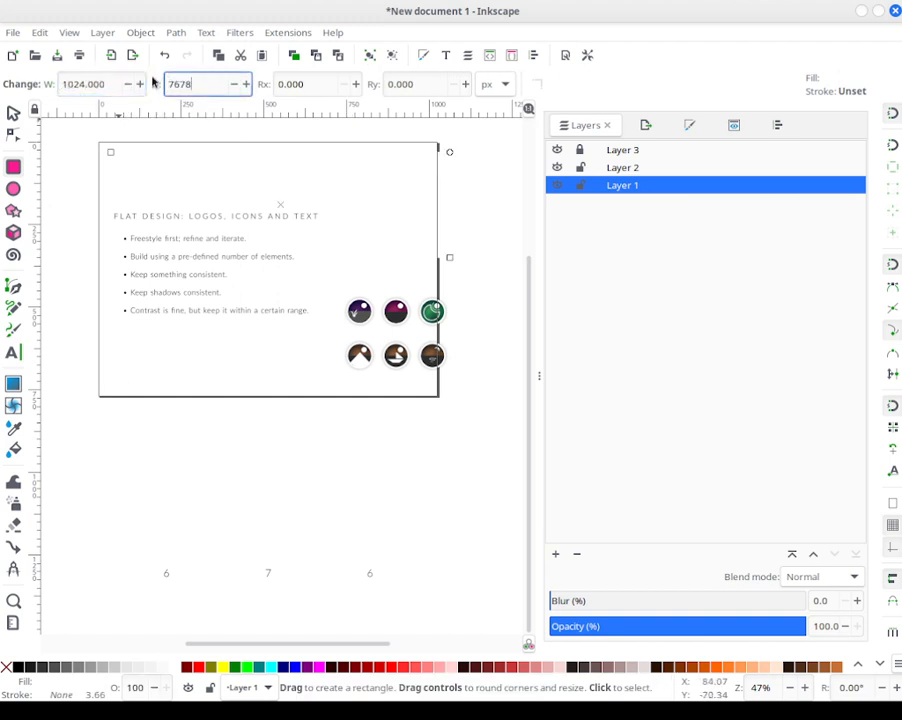
{"action": "type", "text": "68"}
{"action": "key", "text": "Return"}
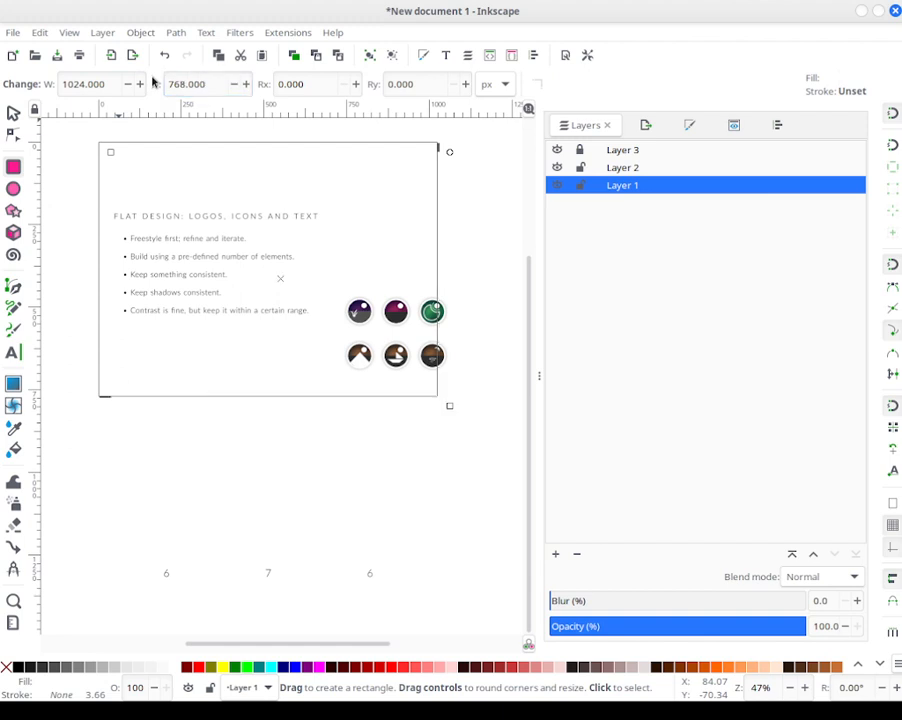
Step: Fill the background rectangle with flat pink e15a8cff (hue 338, saturation 60, value 88)
{"action": "left_click", "coordinate": [424, 55]}
{"action": "left_click", "coordinate": [657, 281]}
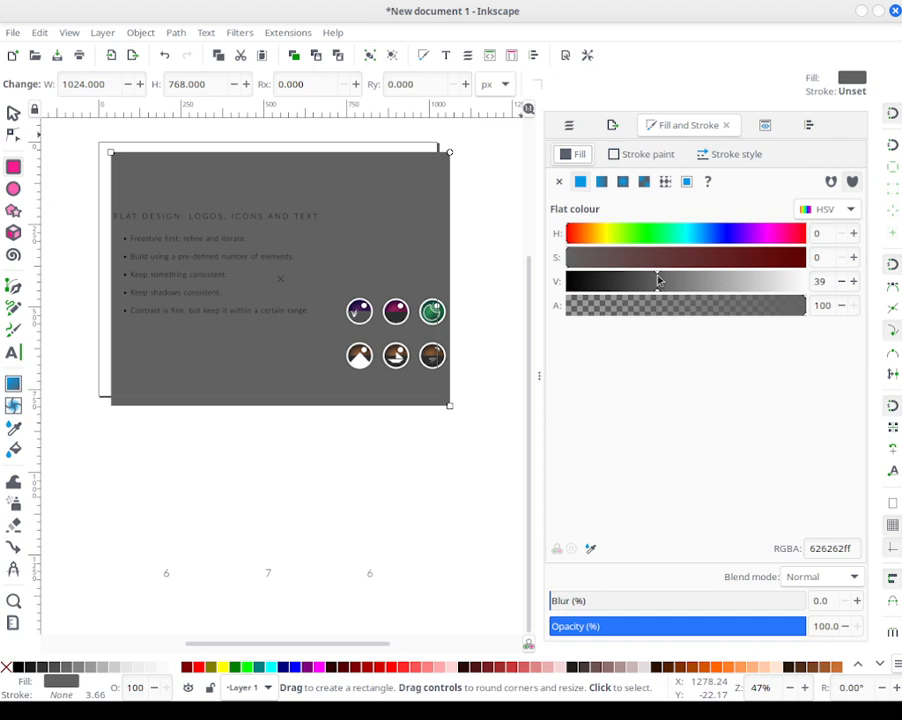
{"action": "left_click", "coordinate": [635, 236]}
{"action": "left_click_drag", "start_coordinate": [658, 262], "coordinate": [805, 257]}
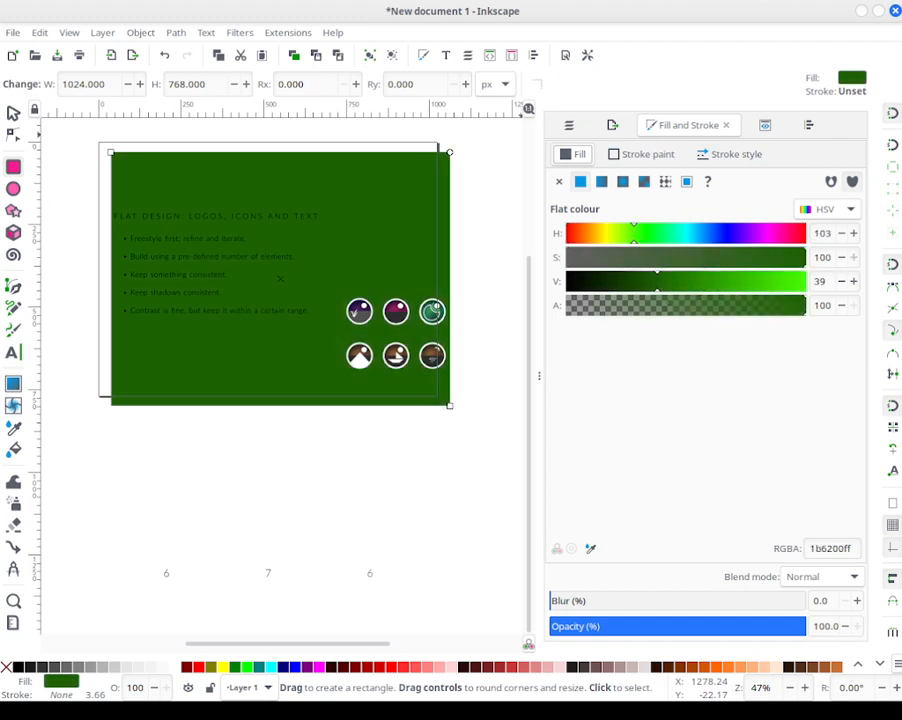
{"action": "left_click_drag", "start_coordinate": [633, 261], "coordinate": [742, 267]}
{"action": "left_click", "coordinate": [726, 285]}
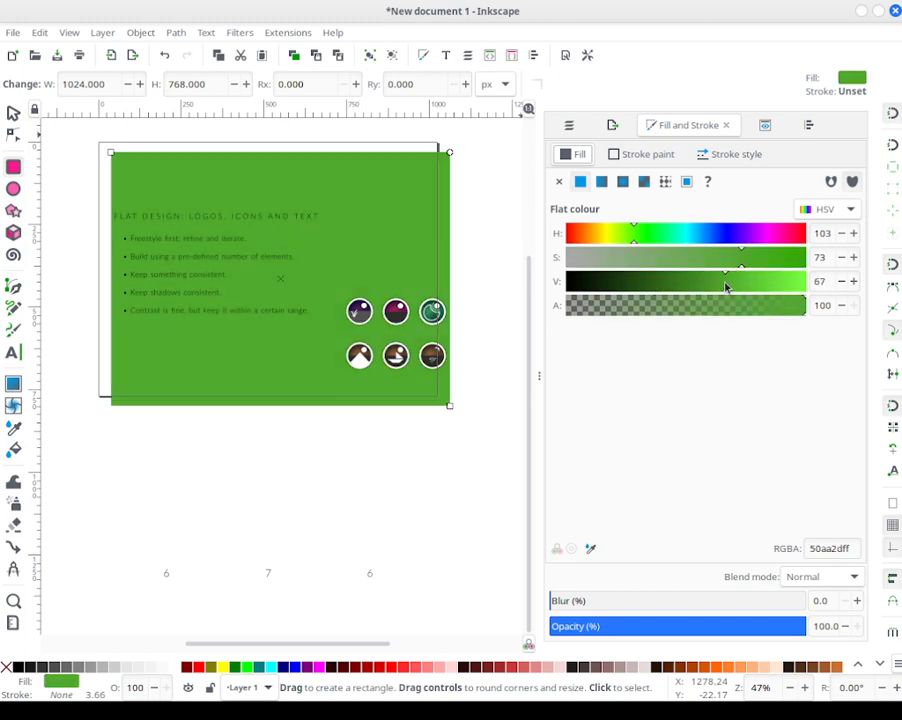
{"action": "left_click", "coordinate": [685, 231]}
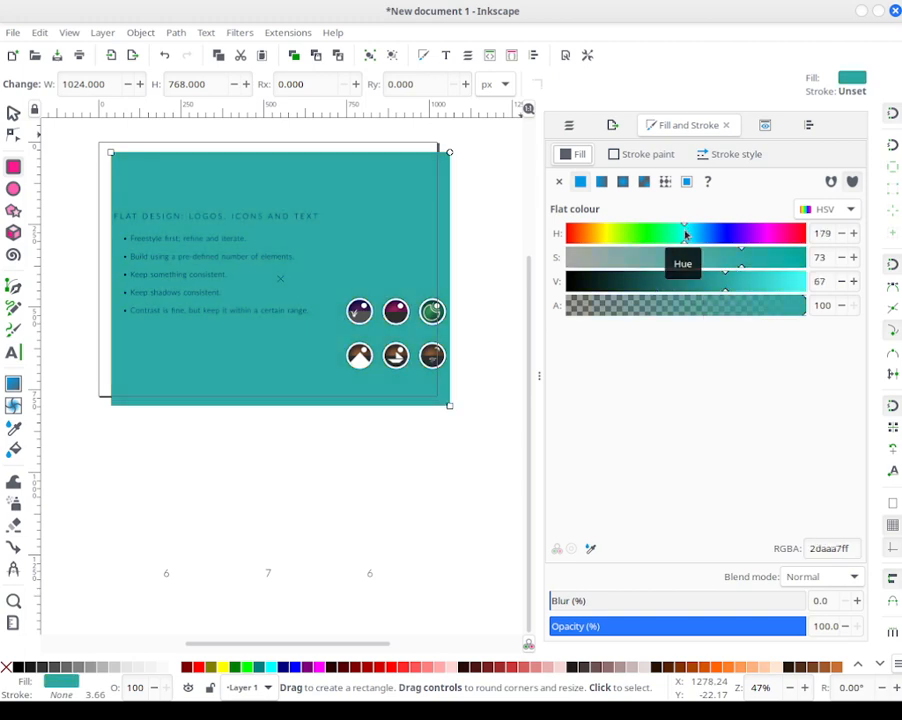
{"action": "left_click_drag", "start_coordinate": [685, 237], "coordinate": [745, 283]}
{"action": "left_click", "coordinate": [690, 258]}
{"action": "left_click_drag", "start_coordinate": [773, 233], "coordinate": [790, 239]}
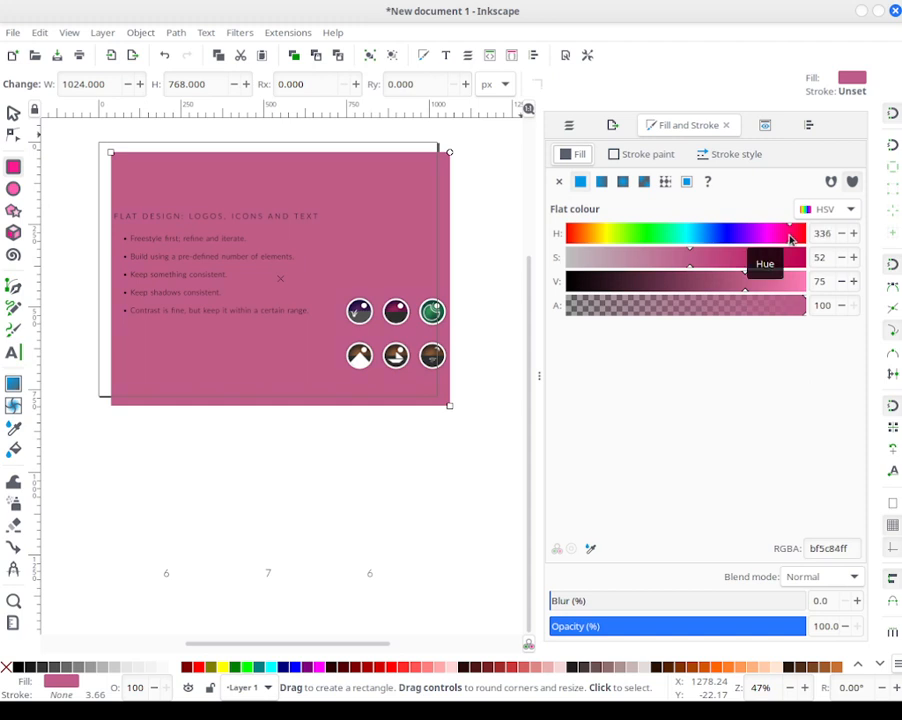
{"action": "left_click_drag", "start_coordinate": [743, 280], "coordinate": [779, 289]}
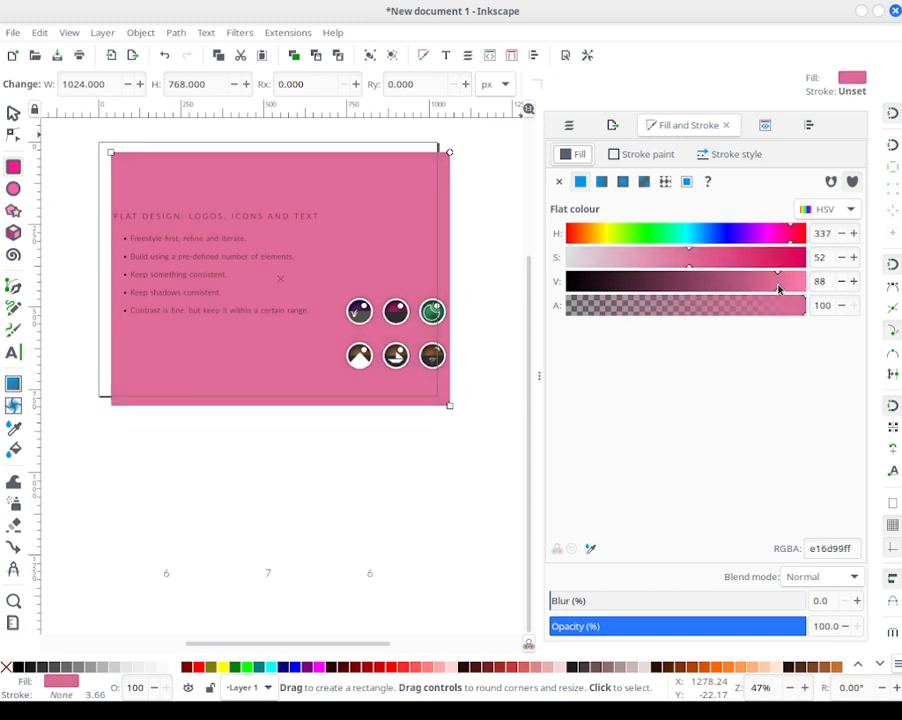
{"action": "mouse_move", "coordinate": [698, 266]}
{"action": "left_mouse_down"}
{"action": "mouse_move", "coordinate": [670, 264]}
{"action": "mouse_move", "coordinate": [710, 268]}
{"action": "left_mouse_up"}
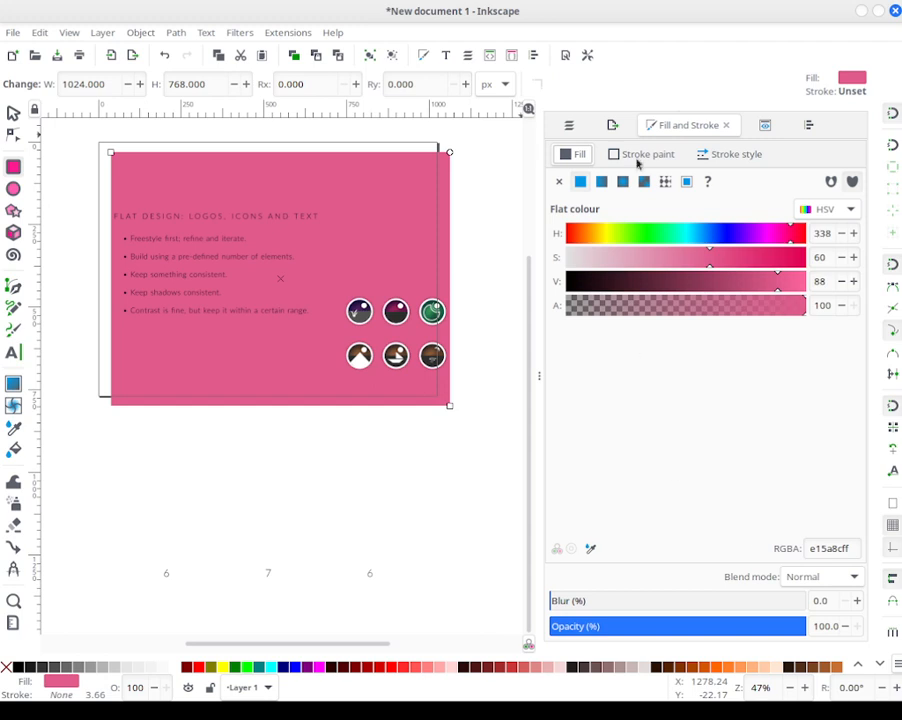
Step: Centre the background rectangle horizontally and vertically relative to the page
{"action": "left_click", "coordinate": [533, 55]}
{"action": "left_click", "coordinate": [648, 197]}
{"action": "left_click", "coordinate": [648, 241]}
{"action": "left_click", "coordinate": [621, 216]}
{"action": "left_click", "coordinate": [621, 236]}
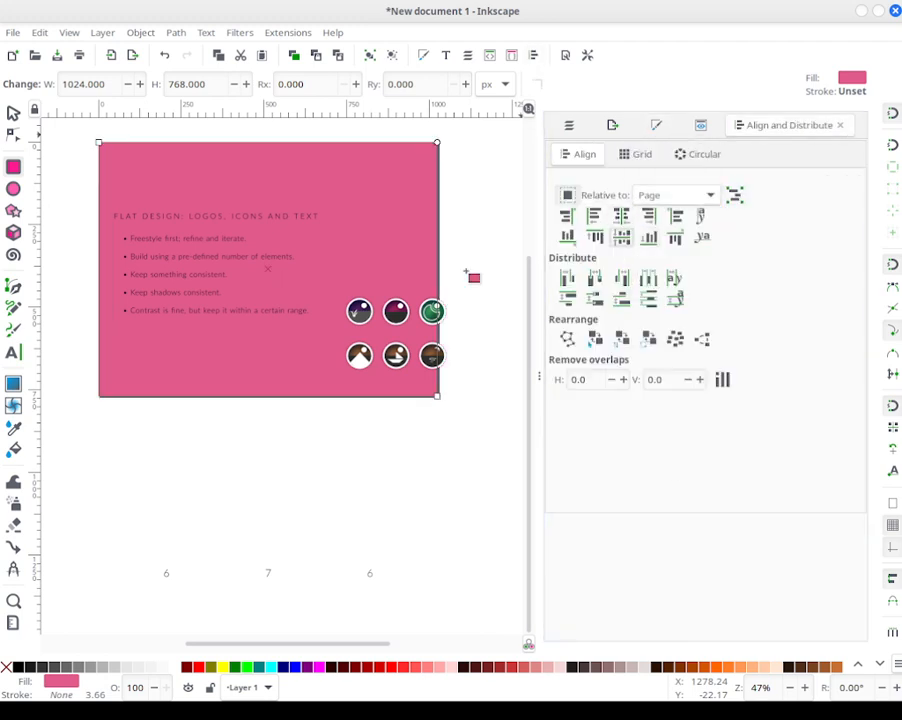
{"action": "left_click", "coordinate": [12, 112]}
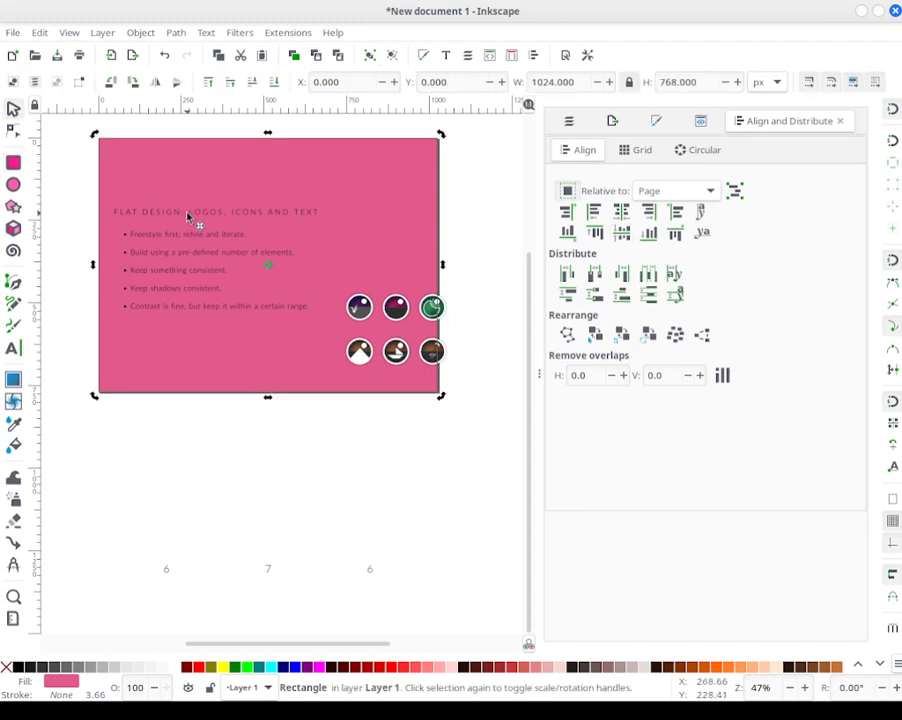
{"action": "left_click", "coordinate": [473, 217]}
{"action": "left_click", "coordinate": [247, 216]}
{"action": "key", "text": "r"}
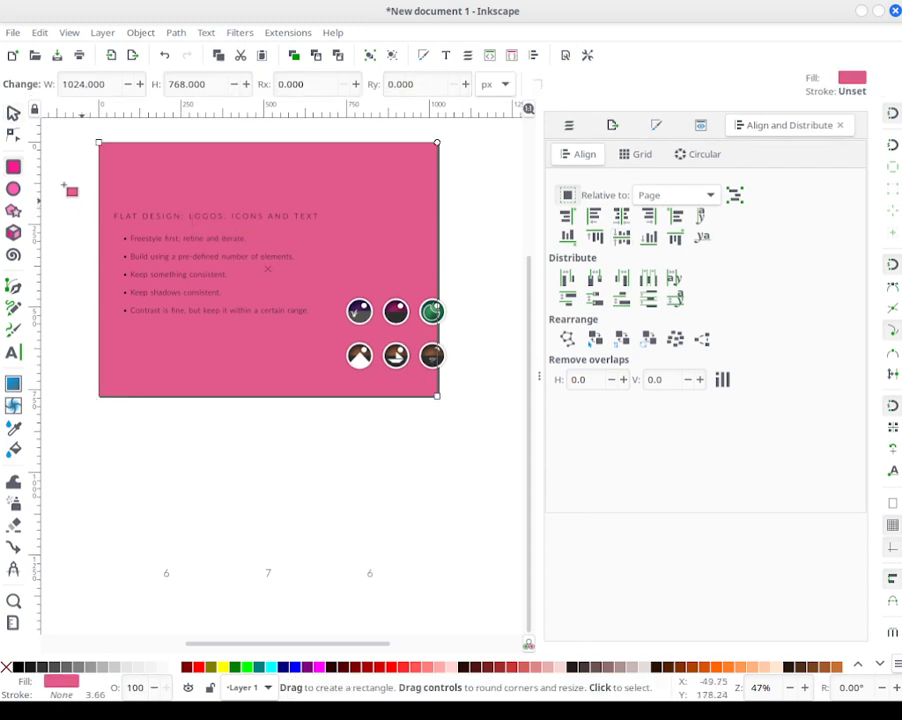
{"action": "left_click", "coordinate": [15, 113]}
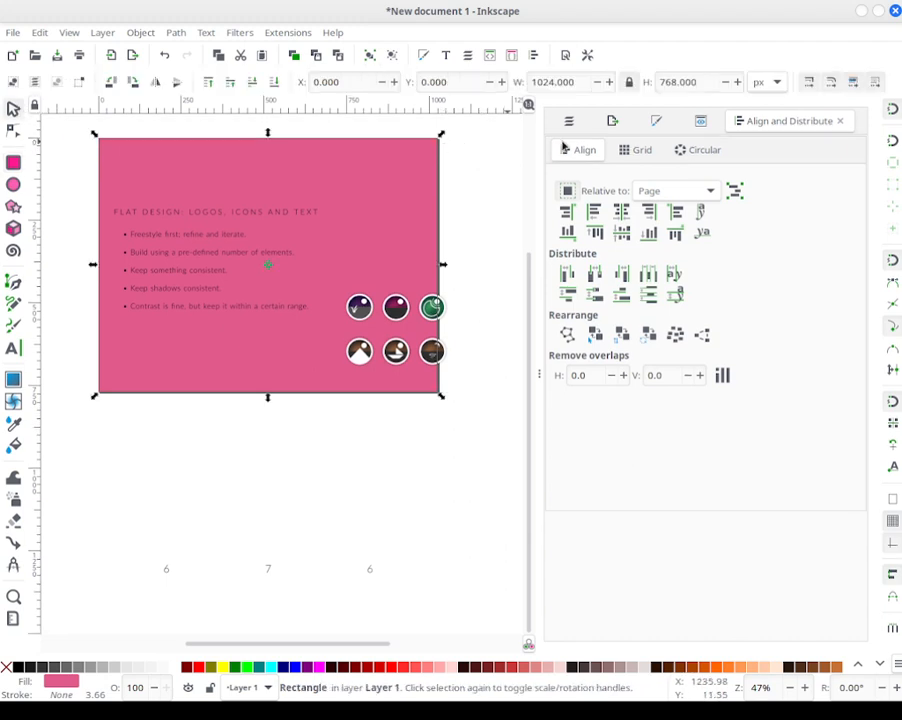
Step: Unlock Layer 3 and lock Layer 1 so that the background rectangle stays fixed
{"action": "left_click", "coordinate": [569, 121]}
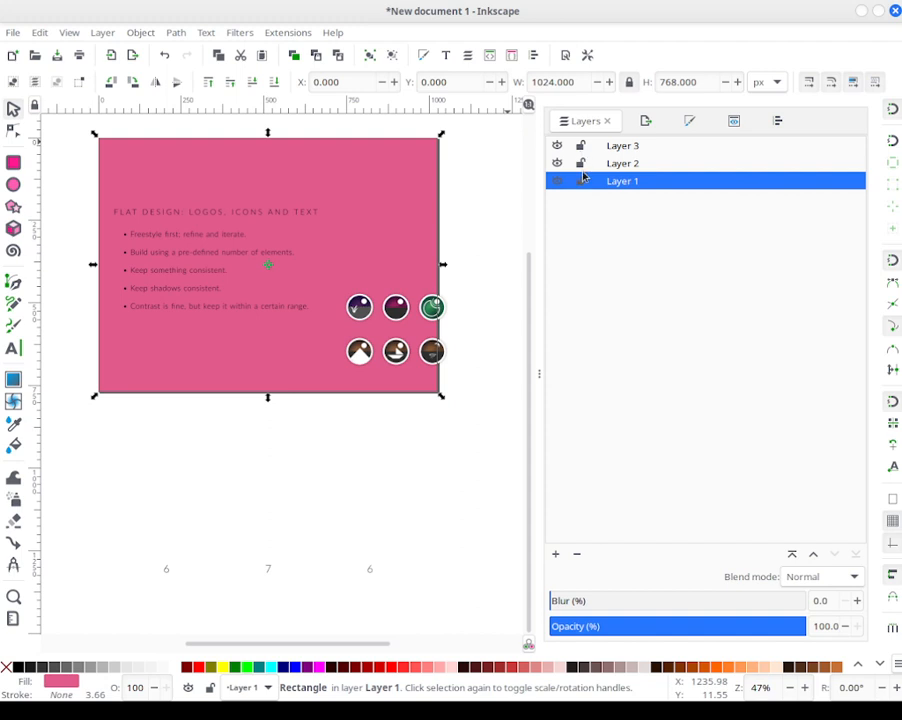
{"action": "left_click", "coordinate": [581, 180]}
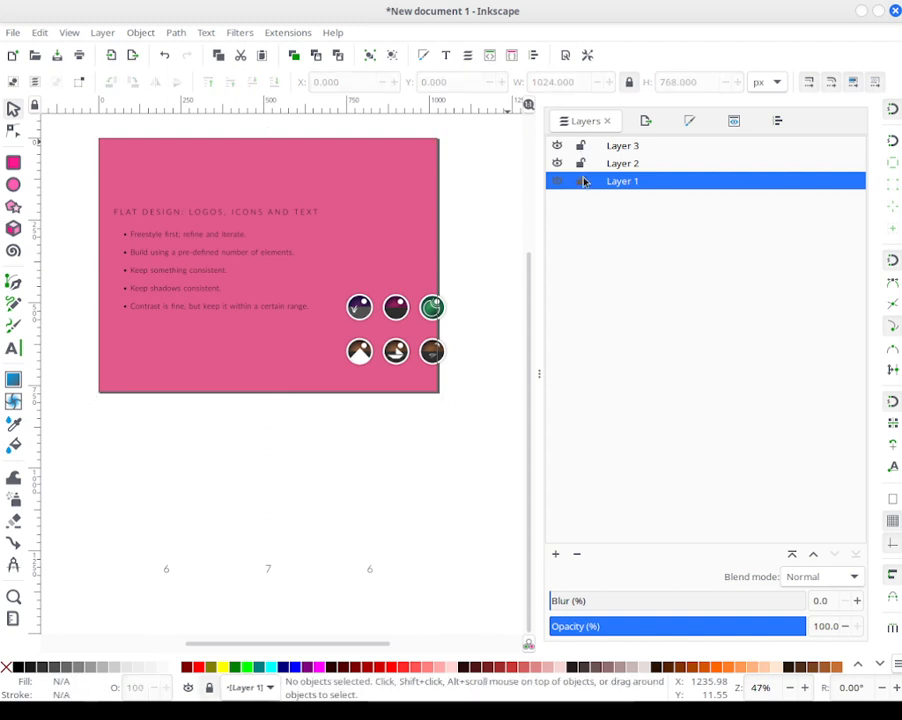
Step: Recolour the heading text to flat white ffffffff
{"action": "left_click", "coordinate": [203, 215]}
{"action": "double_click", "coordinate": [206, 215]}
{"action": "left_click", "coordinate": [690, 121]}
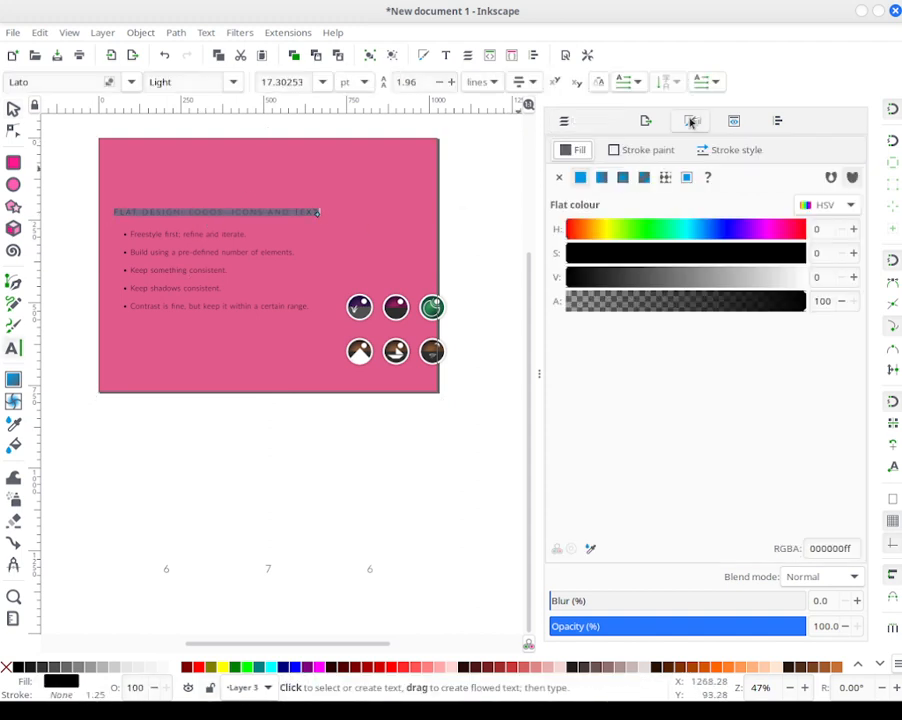
{"action": "mouse_move", "coordinate": [683, 277]}
{"action": "left_mouse_down"}
{"action": "mouse_move", "coordinate": [813, 276]}
{"action": "mouse_move", "coordinate": [805, 283]}
{"action": "left_mouse_up"}
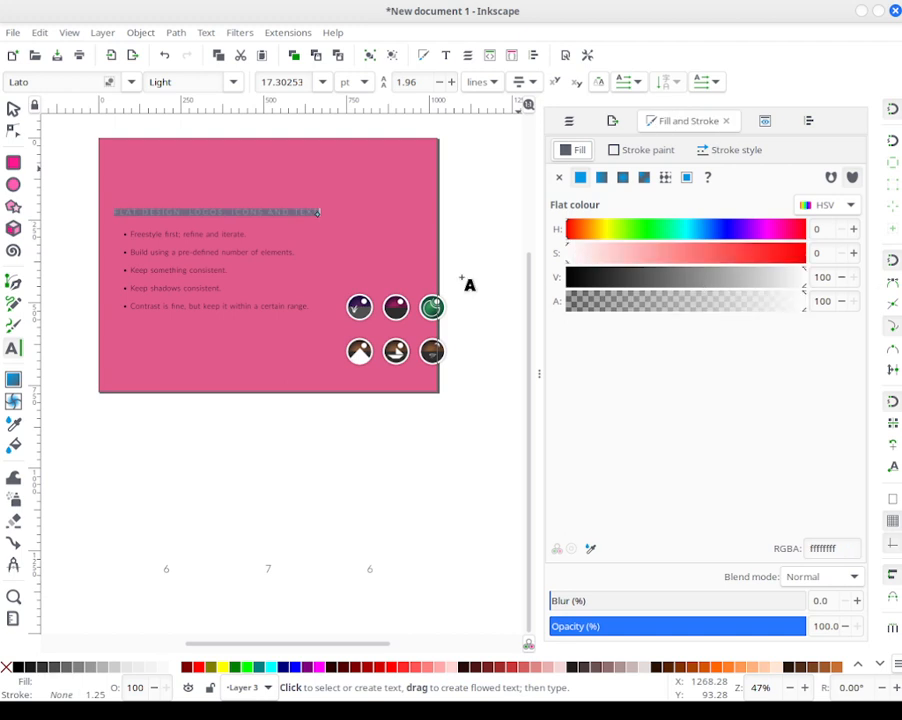
Step: Recolour the bullet list to near-white fdfdfdff (value 99)
{"action": "left_click", "coordinate": [178, 234]}
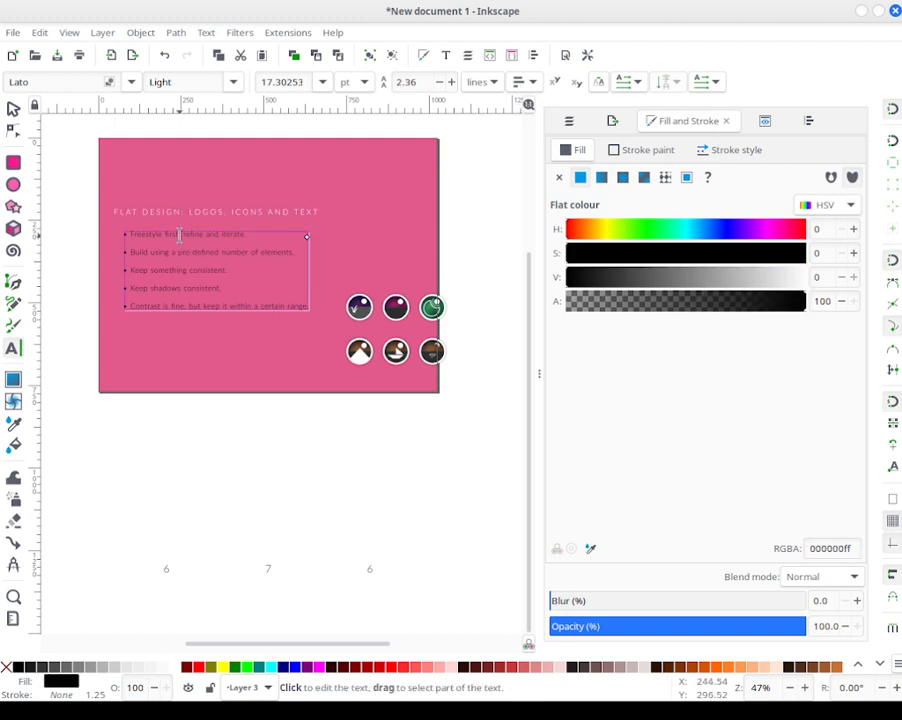
{"action": "left_click", "coordinate": [13, 108]}
{"action": "left_click", "coordinate": [200, 240]}
{"action": "left_click_drag", "start_coordinate": [744, 276], "coordinate": [808, 277]}
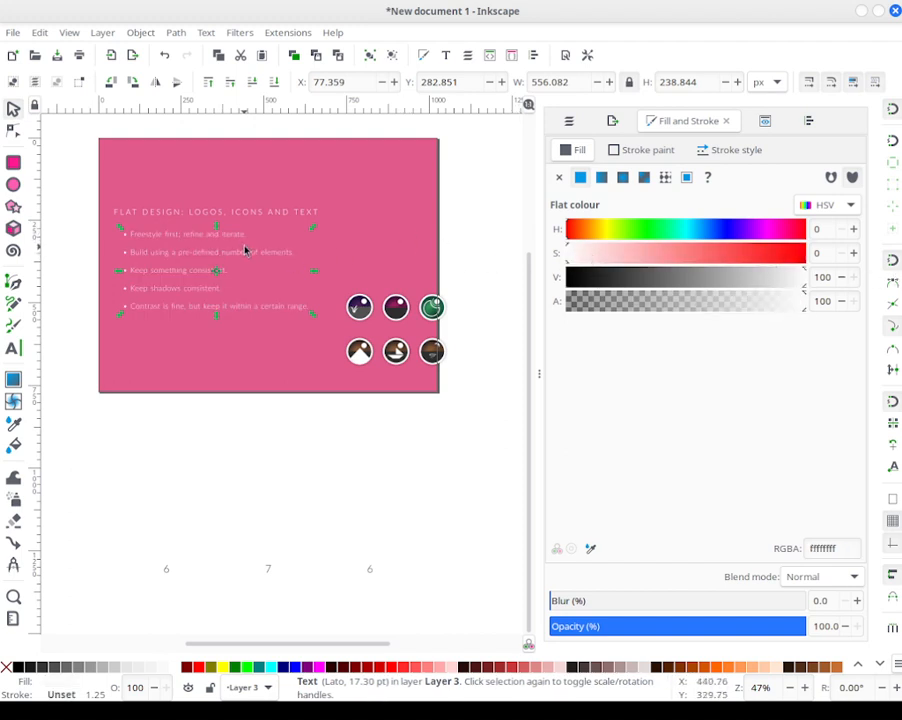
{"action": "key", "text": "ctrl+z"}
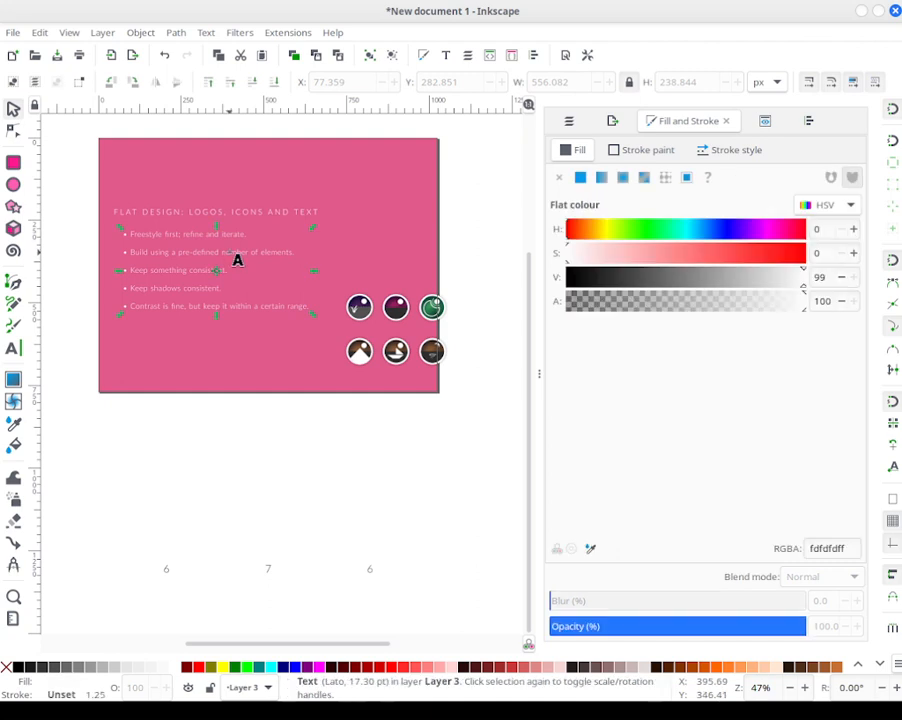
Step: Try the Normal font style on the whole bullet list and set it back to Light
{"action": "triple_click", "coordinate": [229, 252]}
{"action": "key", "text": "ctrl+a"}
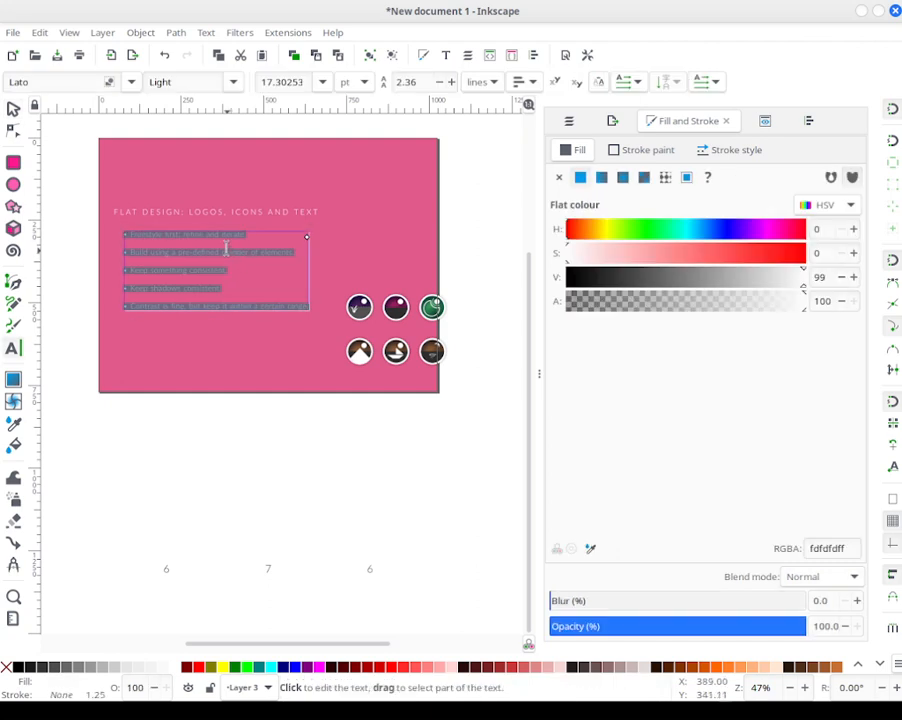
{"action": "left_click", "coordinate": [233, 82]}
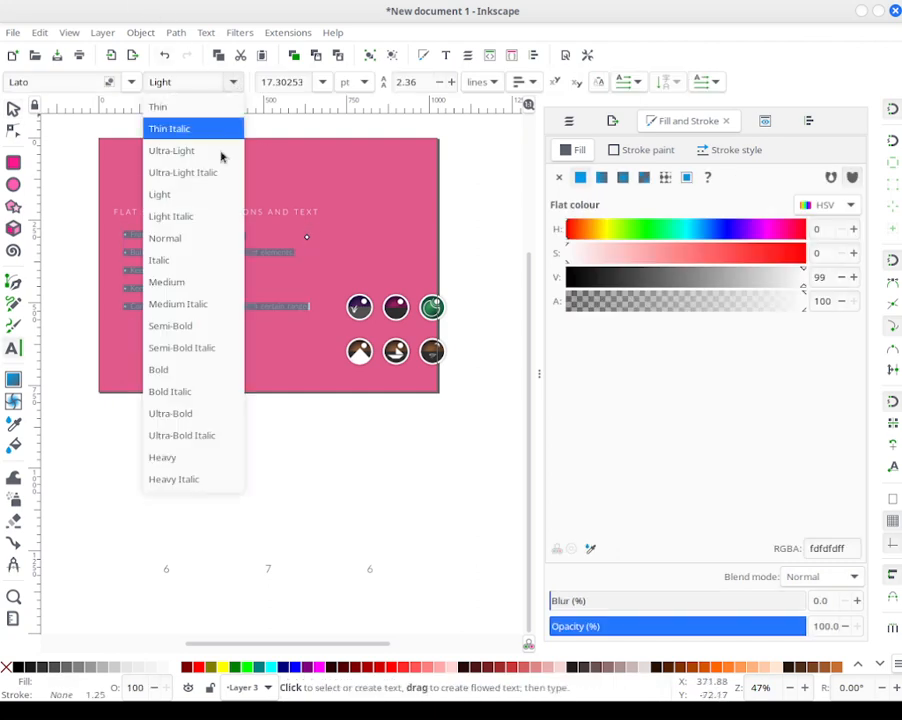
{"action": "left_click", "coordinate": [200, 238]}
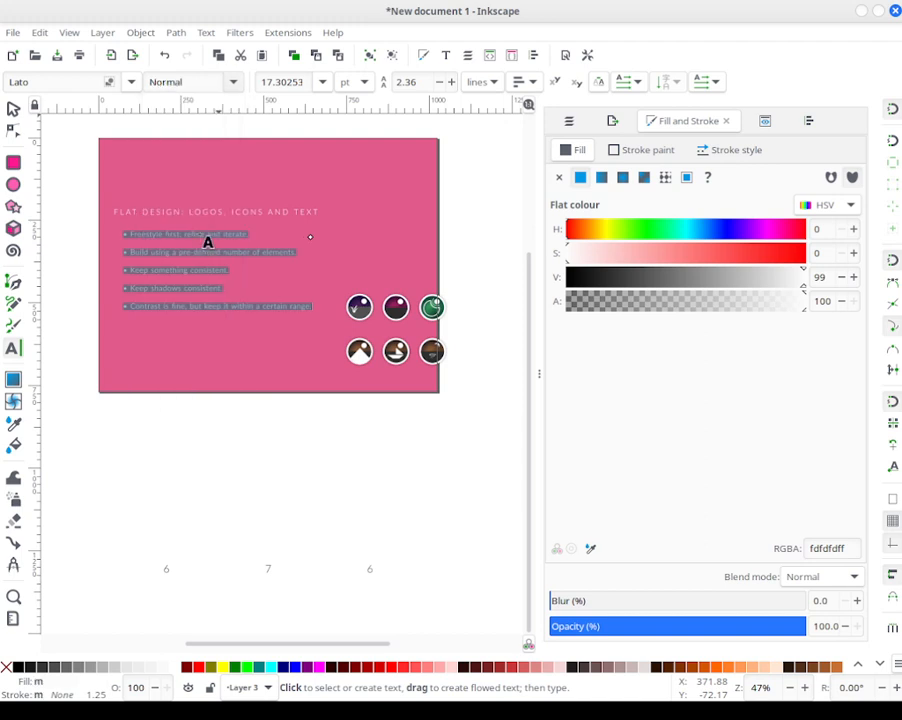
{"action": "left_click", "coordinate": [233, 82]}
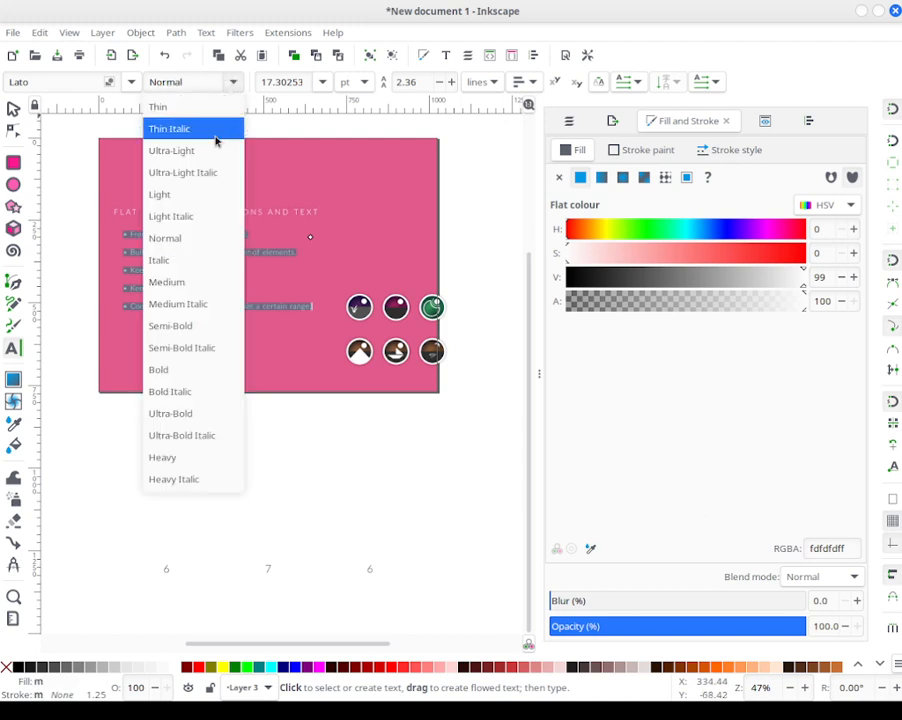
{"action": "left_click", "coordinate": [199, 199]}
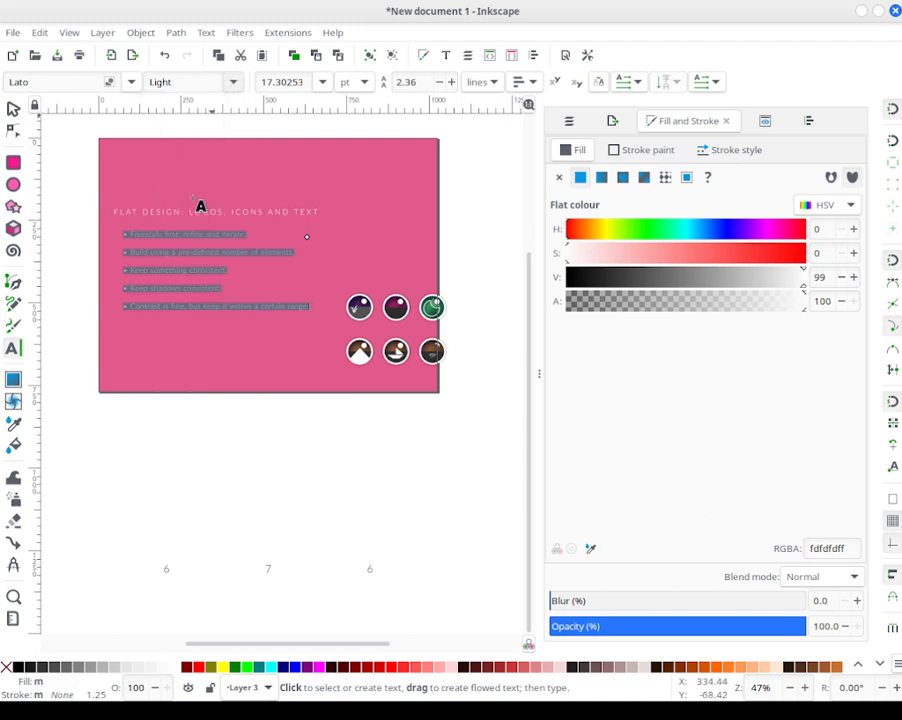
Step: Duplicate the bullet list in place to make its white text look stronger
{"action": "left_click", "coordinate": [13, 108]}
{"action": "right_click", "coordinate": [182, 236]}
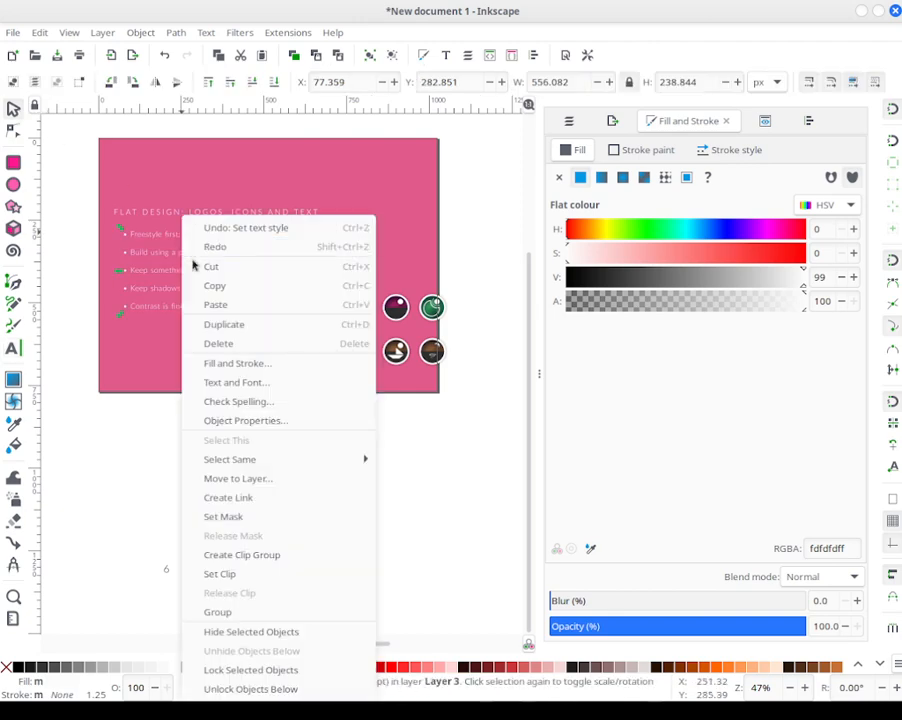
{"action": "left_click", "coordinate": [224, 325]}
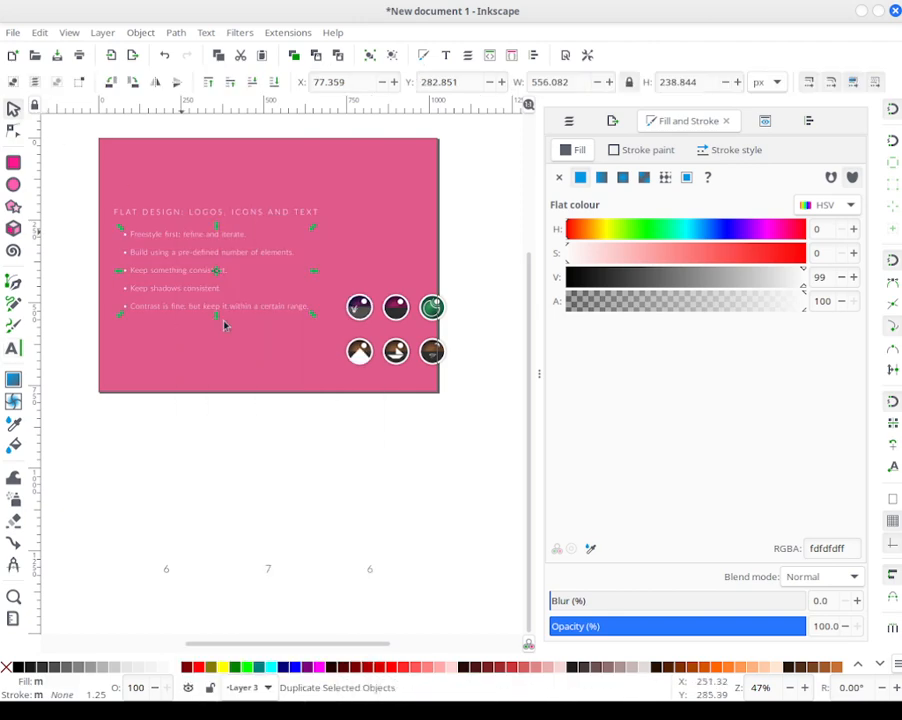
Step: Duplicate the heading text in place to strengthen it like the bullet list
{"action": "left_click", "coordinate": [184, 220]}
{"action": "left_click", "coordinate": [177, 217]}
{"action": "double_click", "coordinate": [182, 217]}
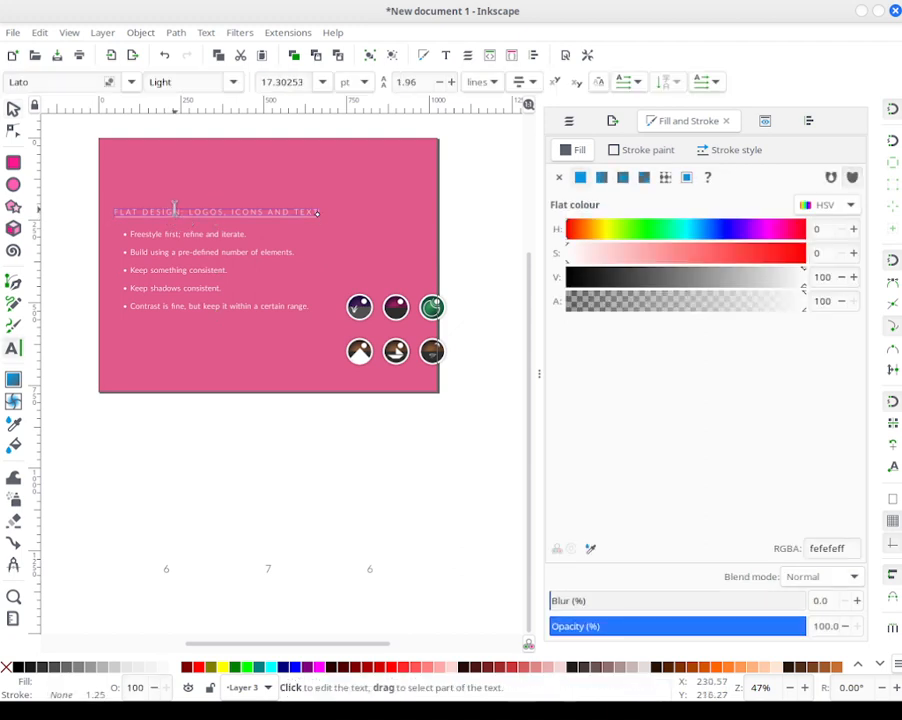
{"action": "left_click", "coordinate": [174, 210]}
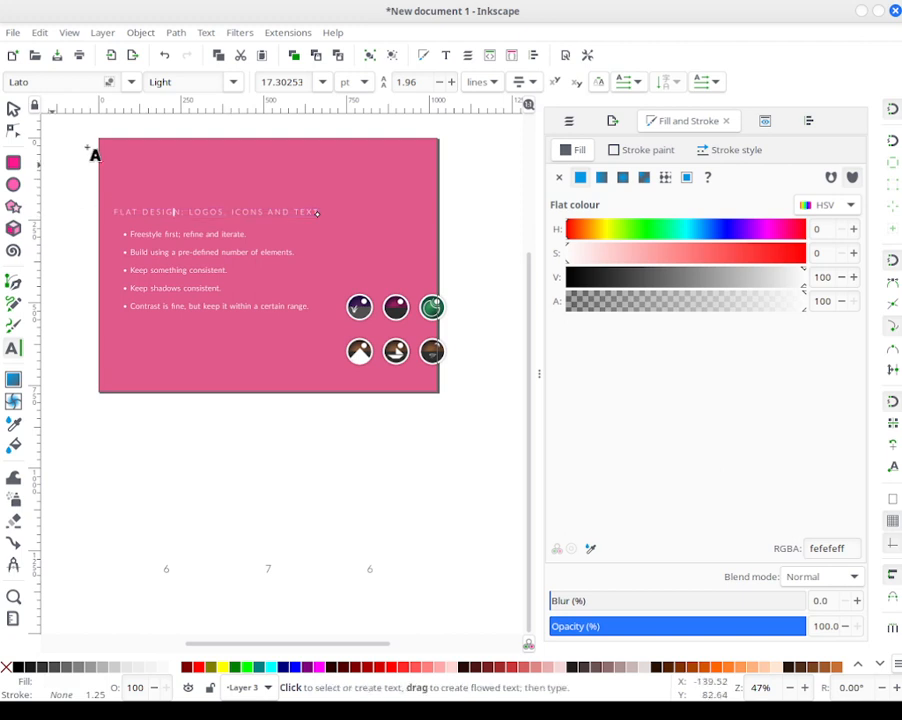
{"action": "left_click", "coordinate": [13, 108]}
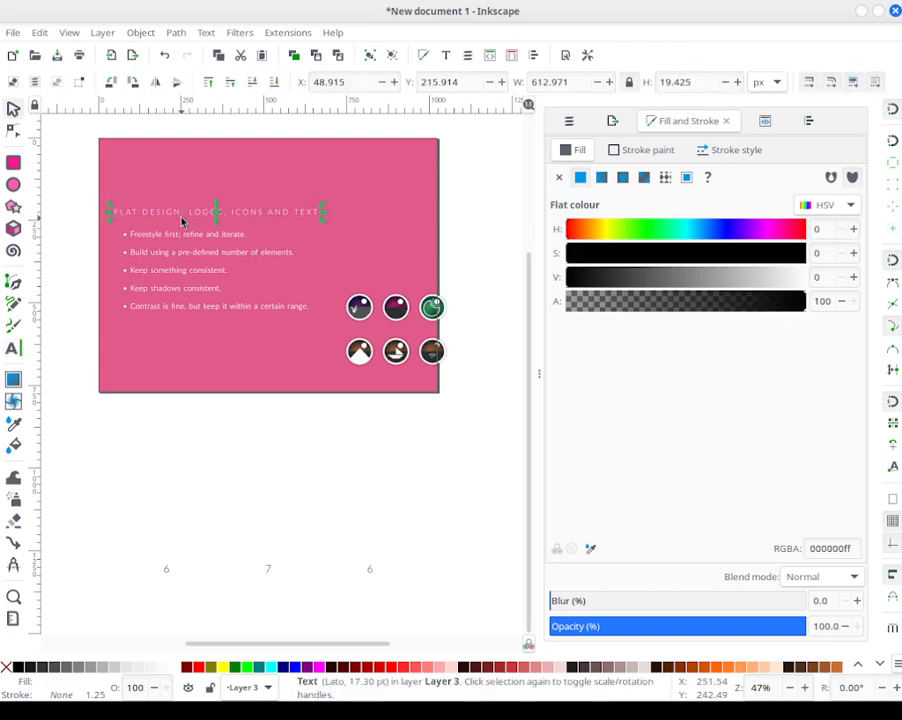
{"action": "right_click", "coordinate": [182, 216]}
{"action": "left_click", "coordinate": [234, 320]}
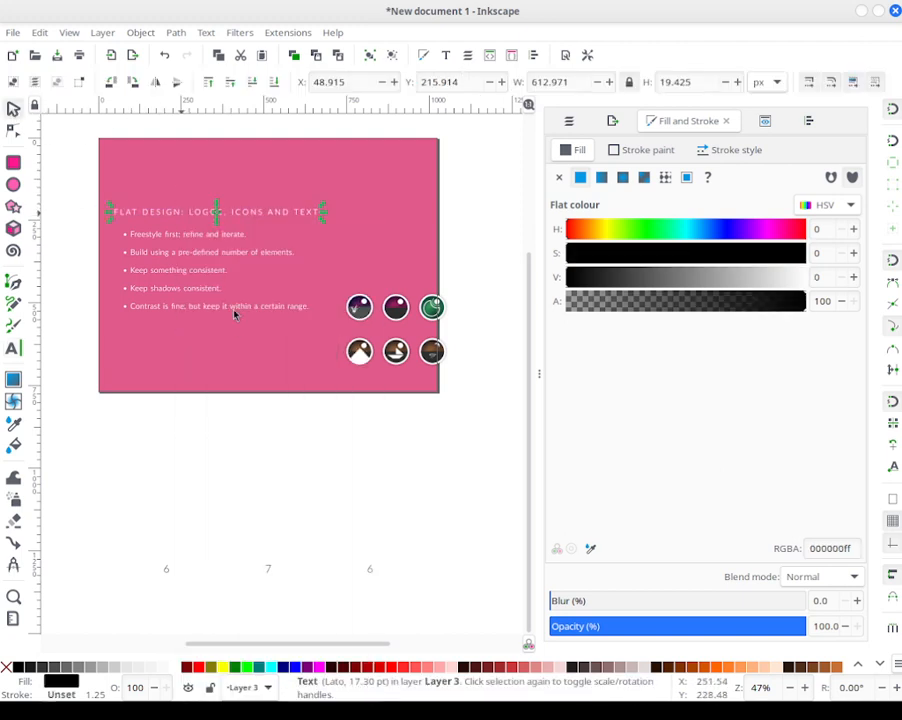
Step: Scale the two stacked headings up together to about 762 × 24 px, keeping their upper-left corner in place
{"action": "left_click", "coordinate": [70, 176]}
{"action": "left_click_drag", "start_coordinate": [80, 171], "coordinate": [370, 238]}
{"action": "left_click", "coordinate": [483, 176]}
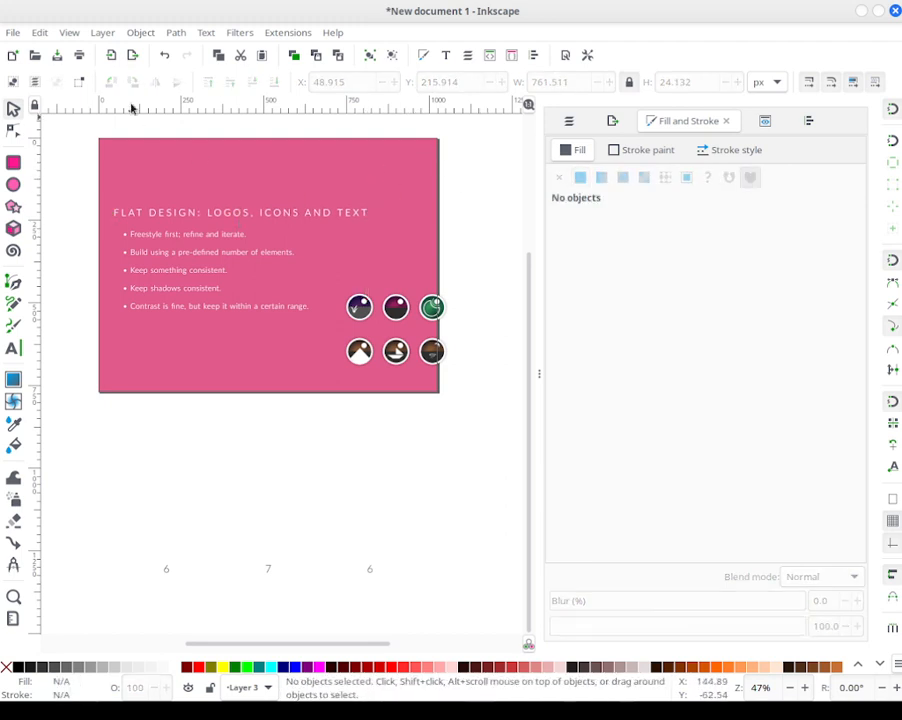
Step: Move the group of six icons beside the bullet list, to about X 667, Y 286 px
{"action": "right_click", "coordinate": [766, 693]}
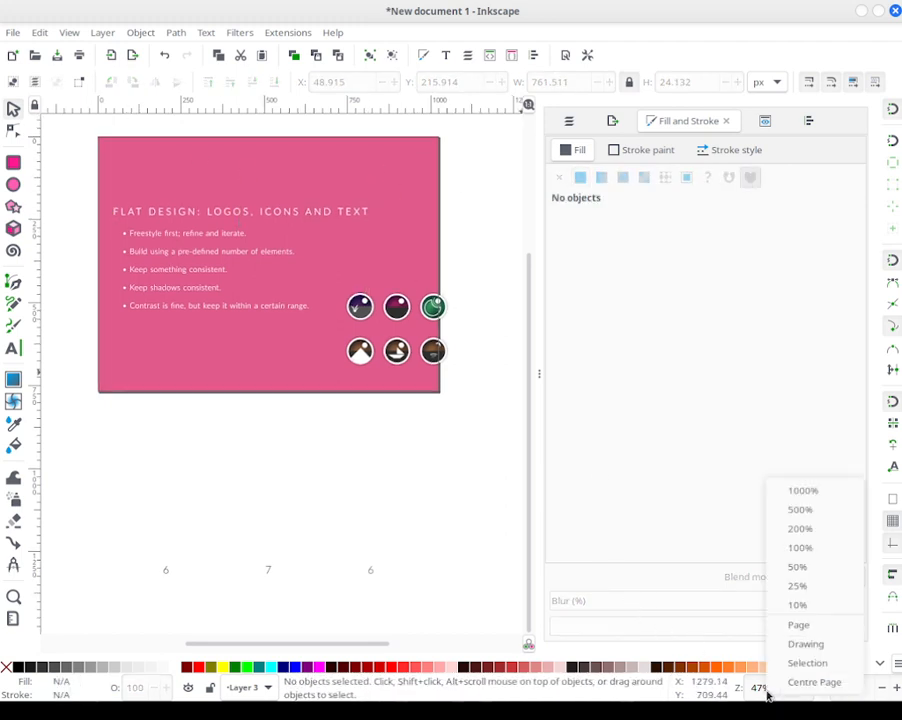
{"action": "left_click", "coordinate": [772, 622]}
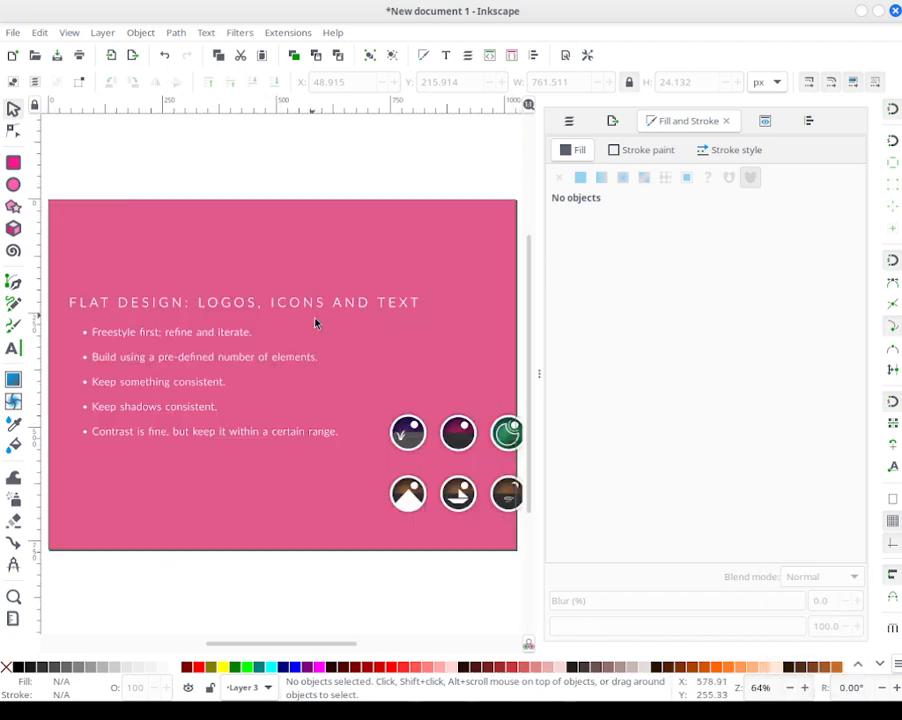
{"action": "left_click_drag", "start_coordinate": [436, 428], "coordinate": [419, 367]}
{"action": "left_click", "coordinate": [463, 161]}
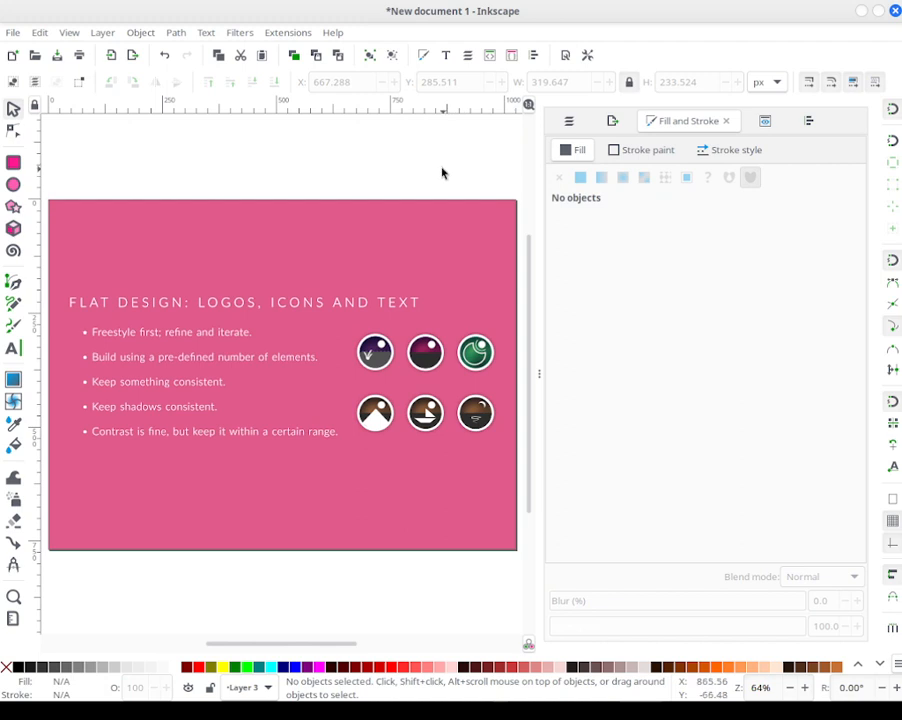
Step: Draw a thin vertical divider rectangle between the bullet list and the icons and set its size to 2 × 360 px
{"action": "key", "text": "r"}
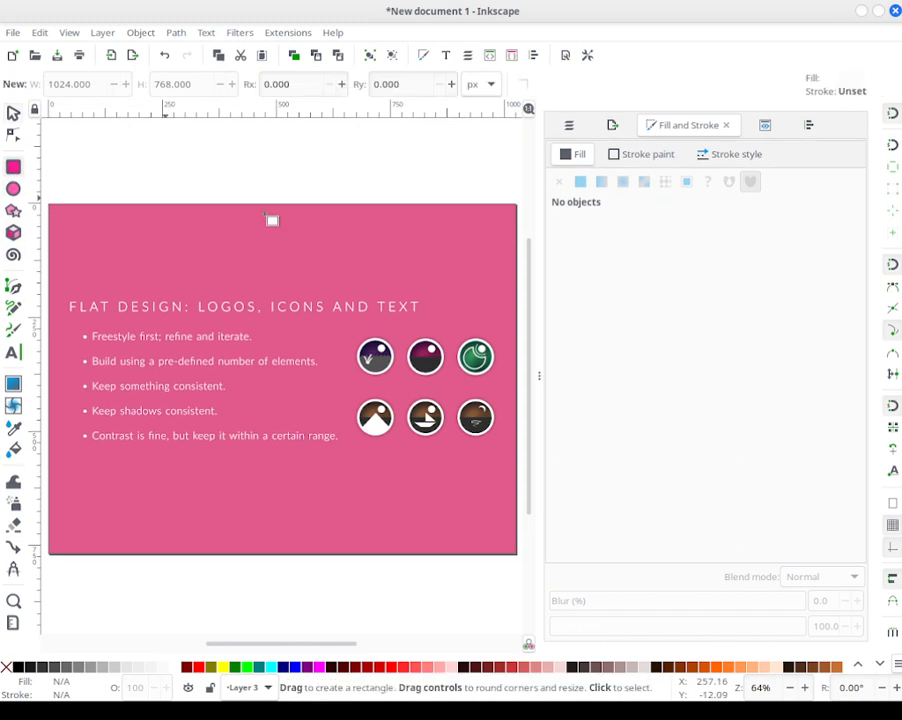
{"action": "left_click_drag", "start_coordinate": [335, 322], "coordinate": [338, 493]}
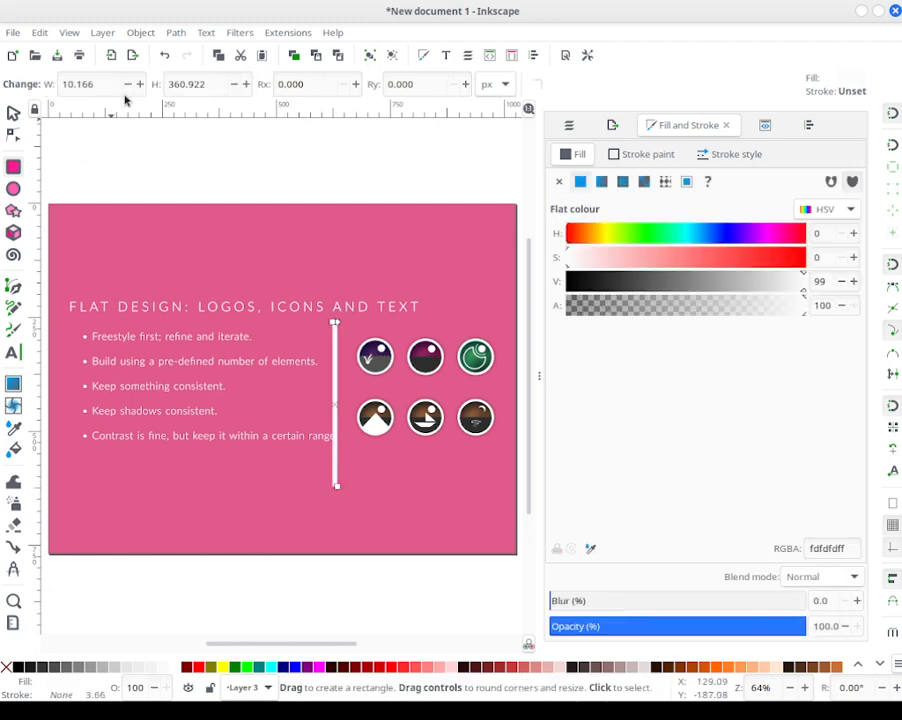
{"action": "double_click", "coordinate": [73, 84]}
{"action": "type", "text": "2"}
{"action": "key", "text": "Return"}
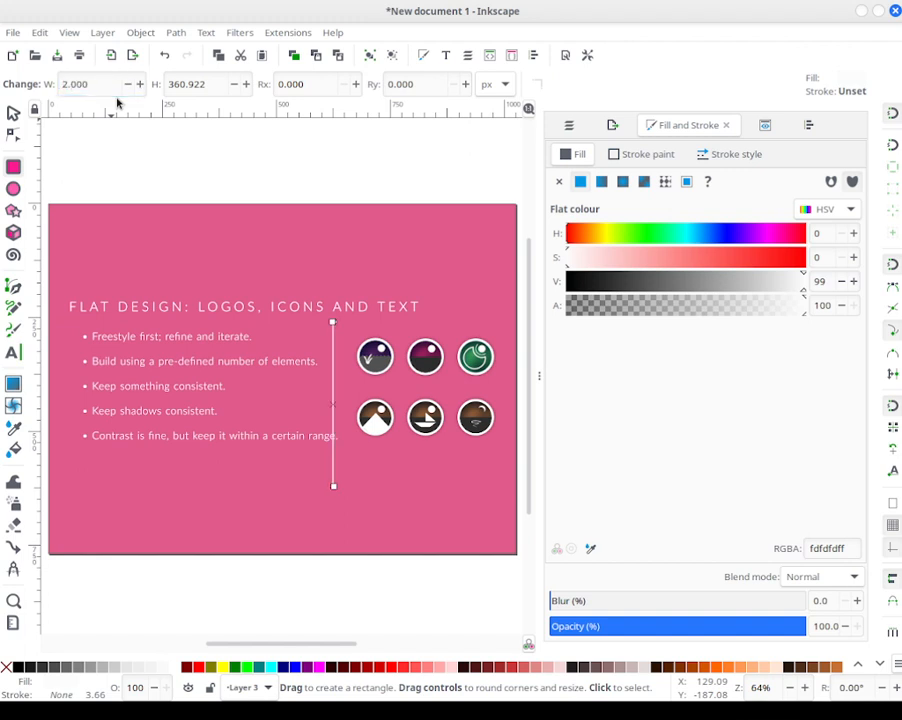
{"action": "double_click", "coordinate": [180, 86]}
{"action": "type", "text": "360"}
{"action": "key", "text": "Return"}
{"action": "key", "text": "s"}
{"action": "key", "text": "Escape"}
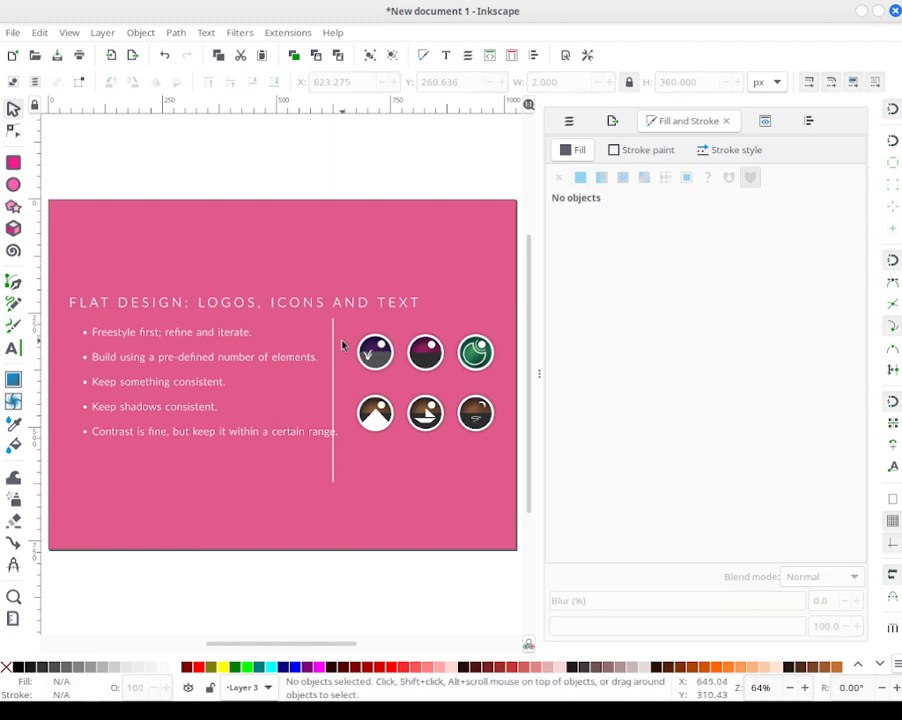
Step: Move the divider into the gap before the icons, at about X 657 px, and lengthen it to 396 px
{"action": "mouse_move", "coordinate": [339, 349]}
{"action": "left_mouse_down"}
{"action": "mouse_move", "coordinate": [349, 340]}
{"action": "mouse_move", "coordinate": [354, 348]}
{"action": "left_mouse_up"}
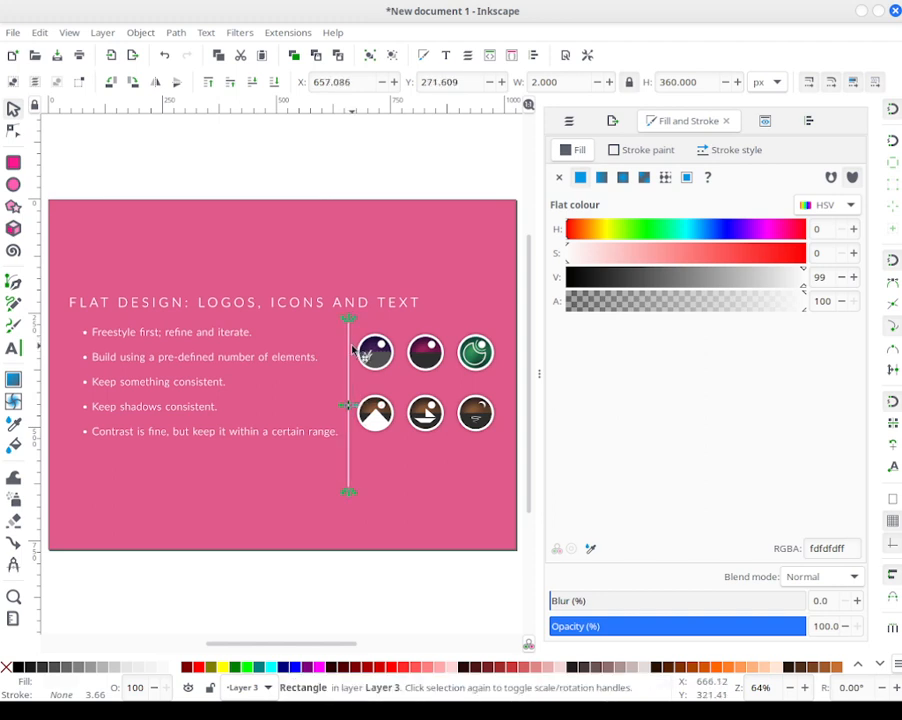
{"action": "left_click", "coordinate": [382, 234]}
{"action": "left_click", "coordinate": [349, 342]}
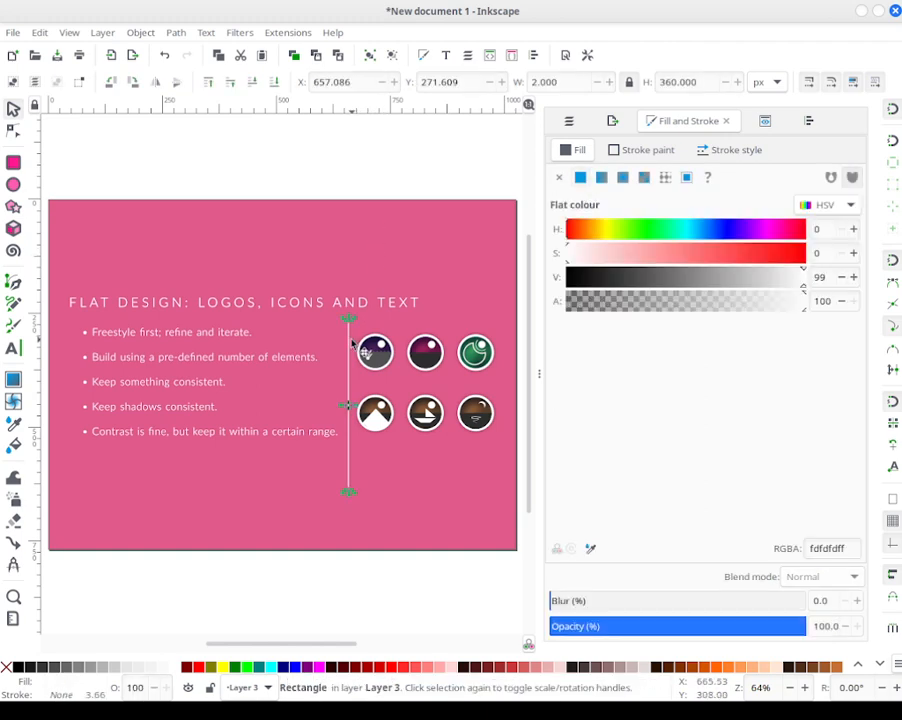
{"action": "left_click_drag", "start_coordinate": [349, 494], "coordinate": [350, 519]}
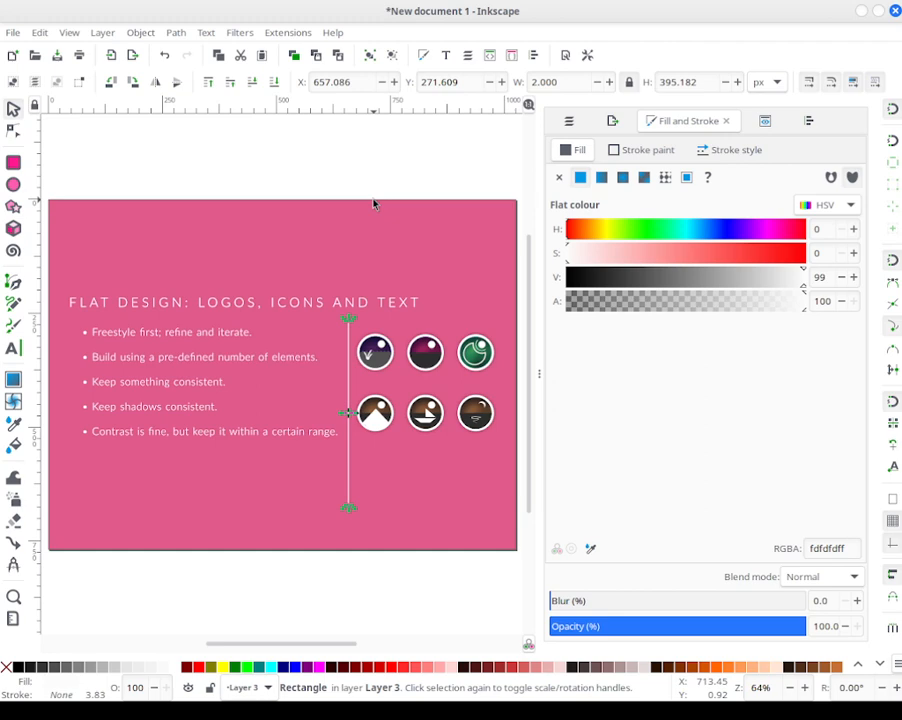
{"action": "key", "text": "r"}
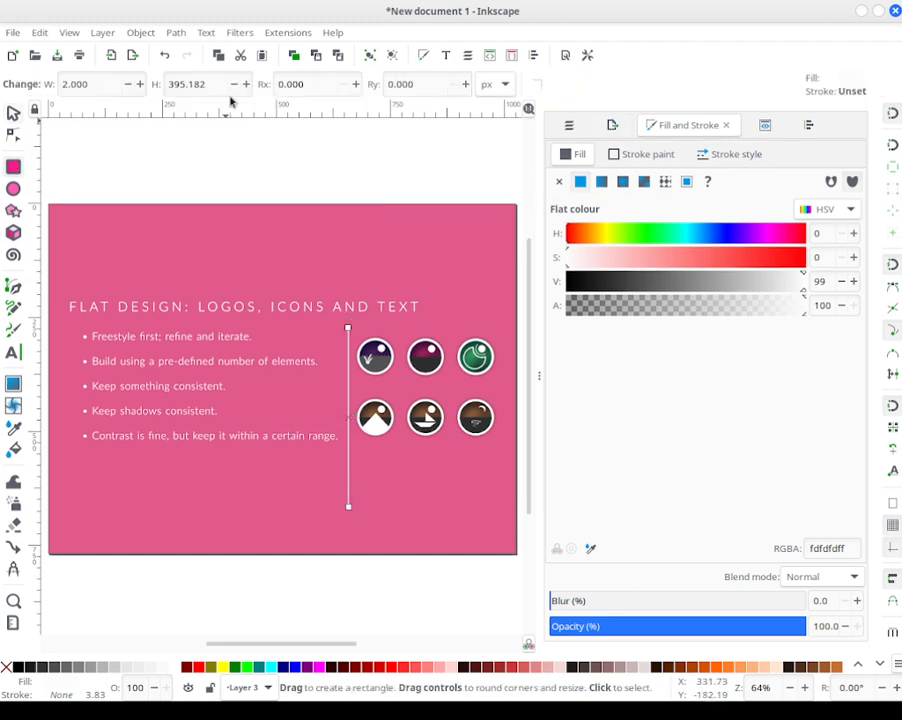
{"action": "left_click_drag", "start_coordinate": [176, 84], "coordinate": [237, 104]}
{"action": "type", "text": "6"}
{"action": "key", "text": "Return"}
{"action": "key", "text": "Escape"}
{"action": "key", "text": "s"}
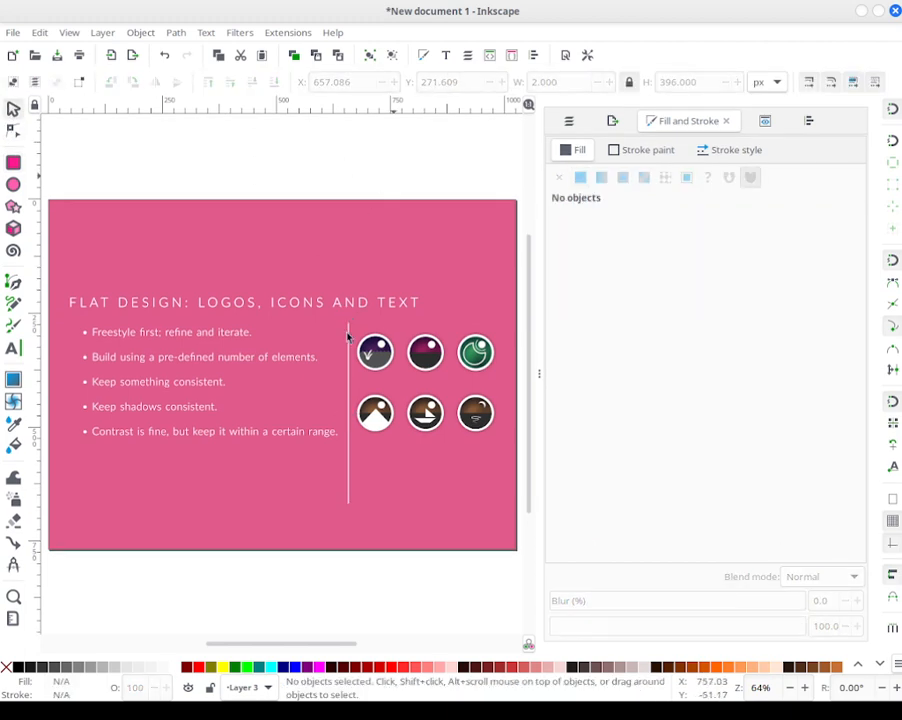
Step: Duplicate the divider and fill the copy with near-black 090909ff to serve as a shadow
{"action": "left_click", "coordinate": [348, 337]}
{"action": "right_click", "coordinate": [349, 330]}
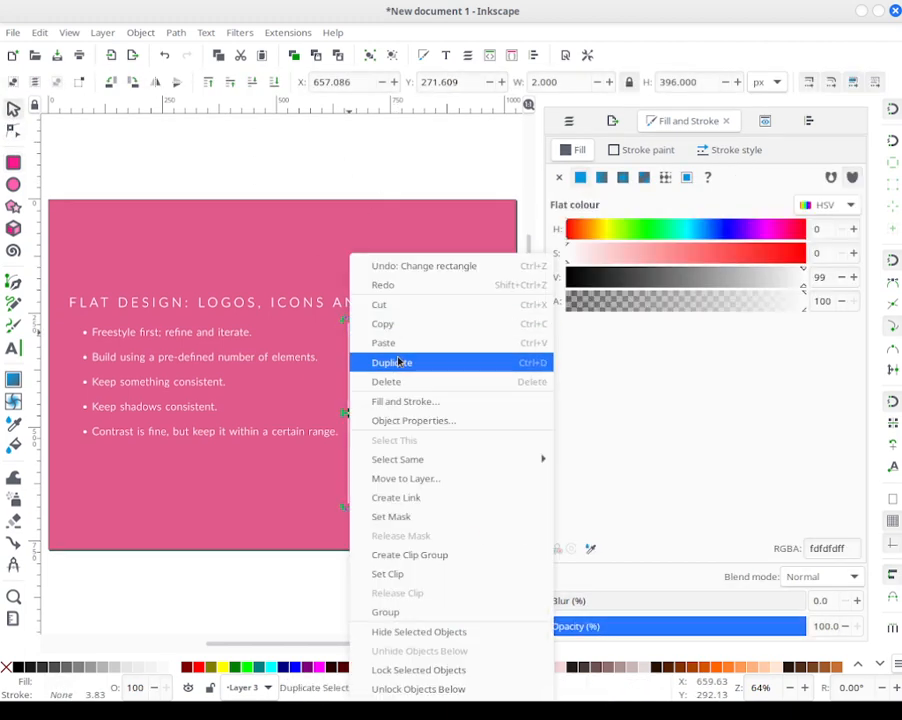
{"action": "left_click", "coordinate": [398, 362]}
{"action": "left_click_drag", "start_coordinate": [645, 286], "coordinate": [262, 330]}
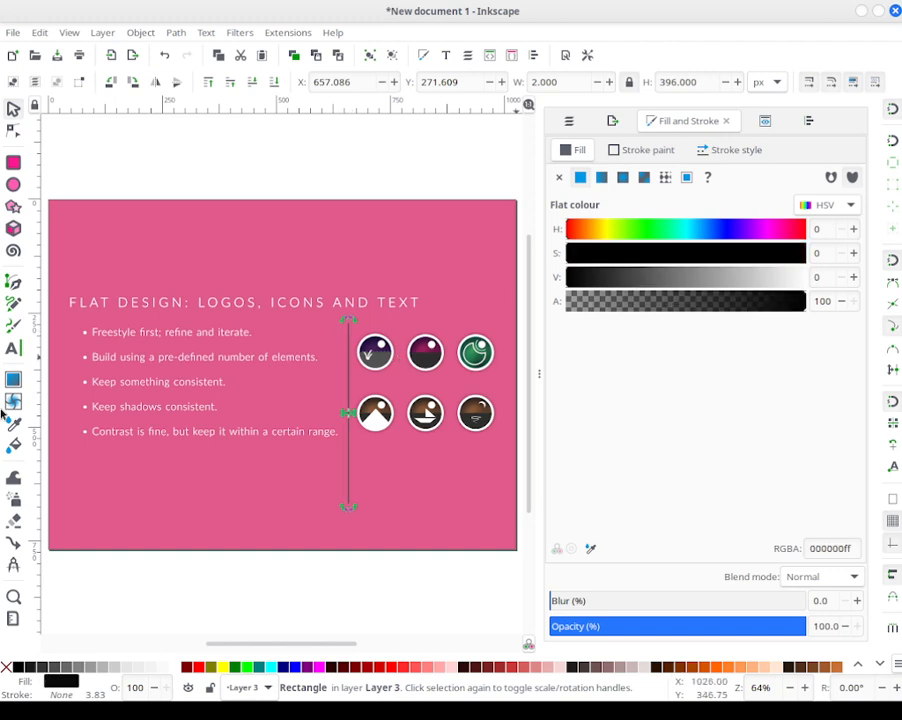
Step: Blur the dark divider copy by 9.5% and lower it behind the white divider
{"action": "left_click_drag", "start_coordinate": [622, 598], "coordinate": [604, 598]}
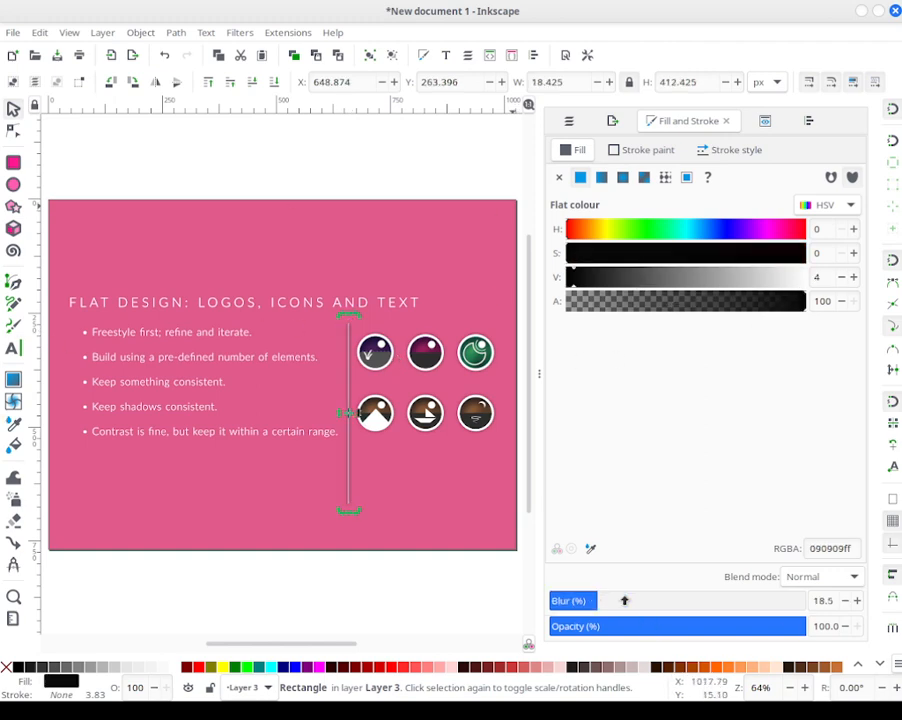
{"action": "left_click", "coordinate": [842, 601]}
{"action": "left_click", "coordinate": [842, 601]}
{"action": "left_click", "coordinate": [842, 601]}
{"action": "left_click", "coordinate": [842, 601]}
{"action": "left_click", "coordinate": [842, 601]}
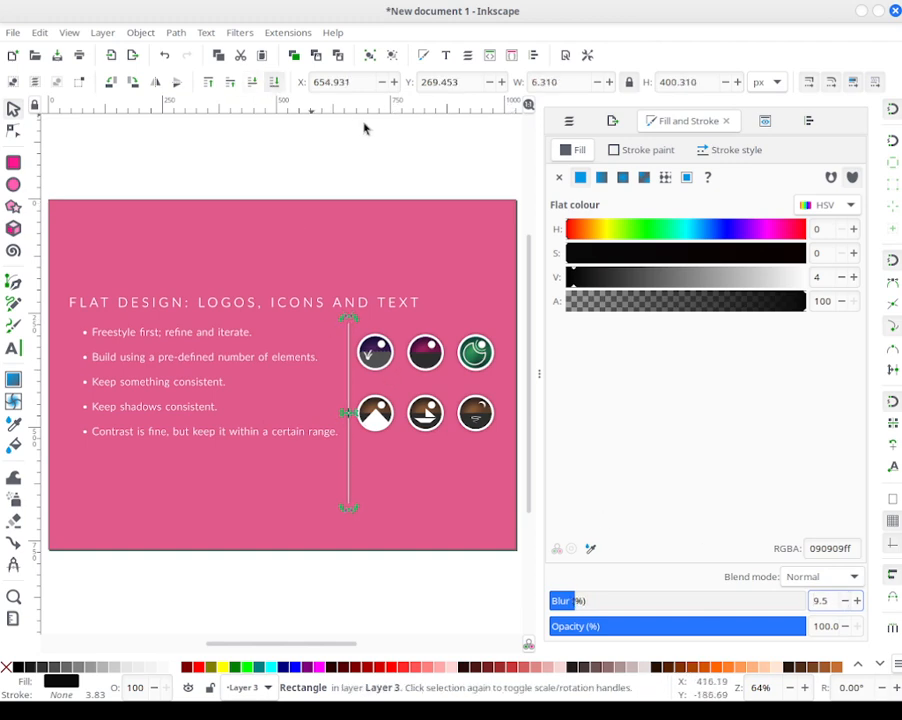
{"action": "left_click", "coordinate": [380, 150]}
{"action": "left_click", "coordinate": [352, 368]}
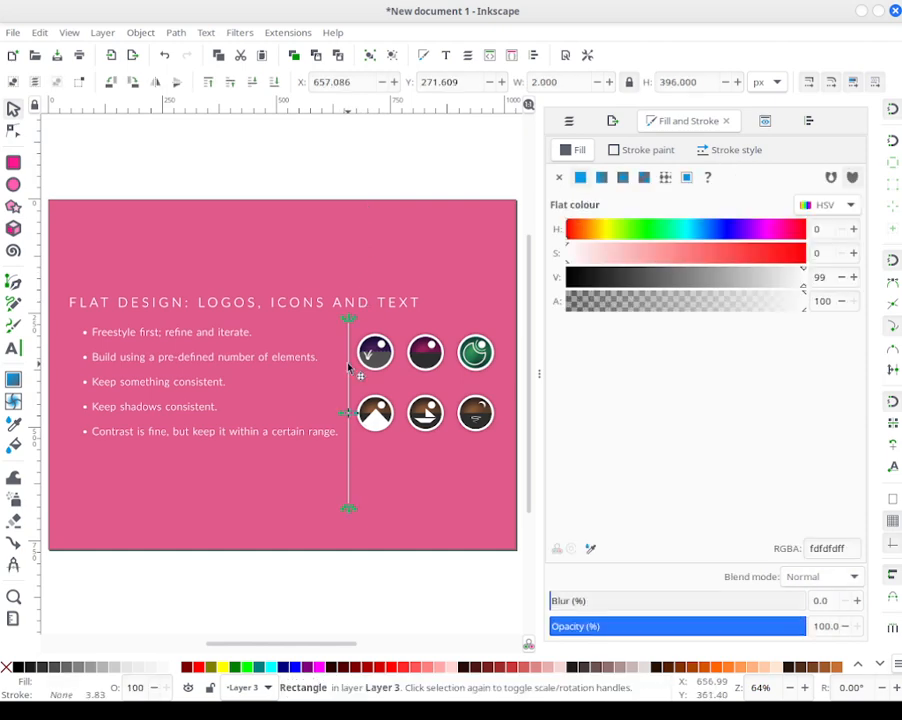
{"action": "scroll", "coordinate": [352, 372], "scroll_direction": "down", "scroll_amount": 1}
{"action": "scroll", "coordinate": [353, 373], "scroll_direction": "up", "scroll_amount": 9}
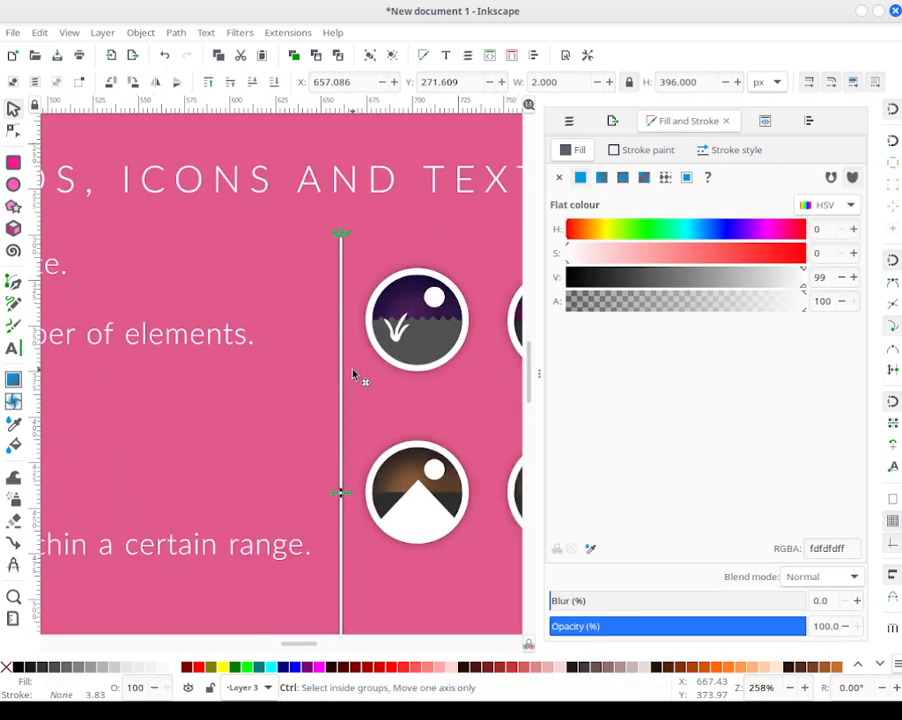
Step: Narrow the blurred divider copy to about 4.1 px so it shows only on the icon side, and fill it pure black
{"action": "left_click", "coordinate": [303, 378]}
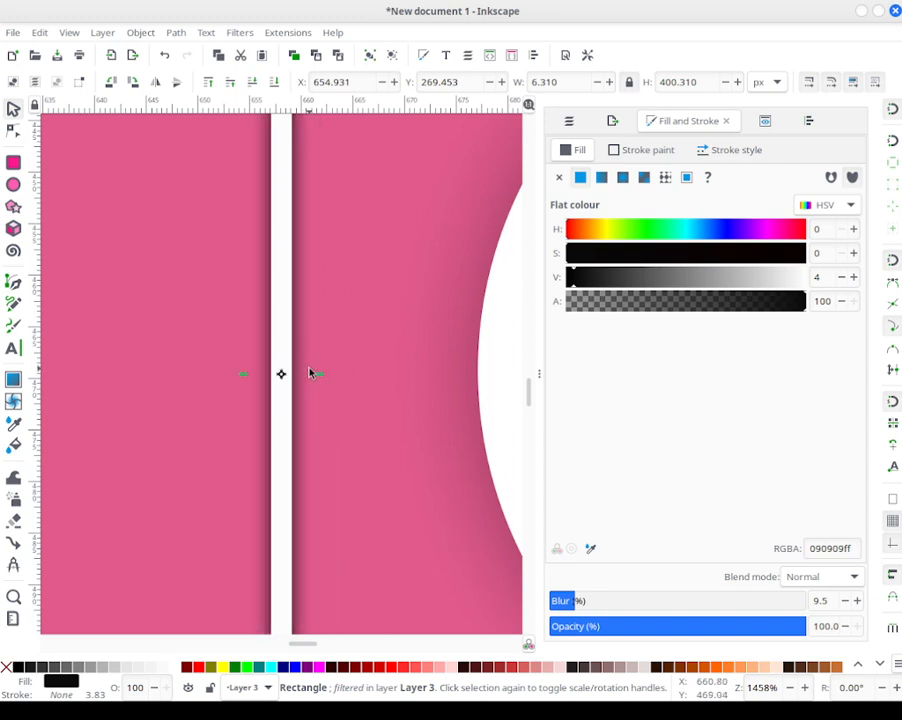
{"action": "left_click_drag", "start_coordinate": [243, 376], "coordinate": [257, 378]}
{"action": "left_click_drag", "start_coordinate": [616, 284], "coordinate": [358, 297]}
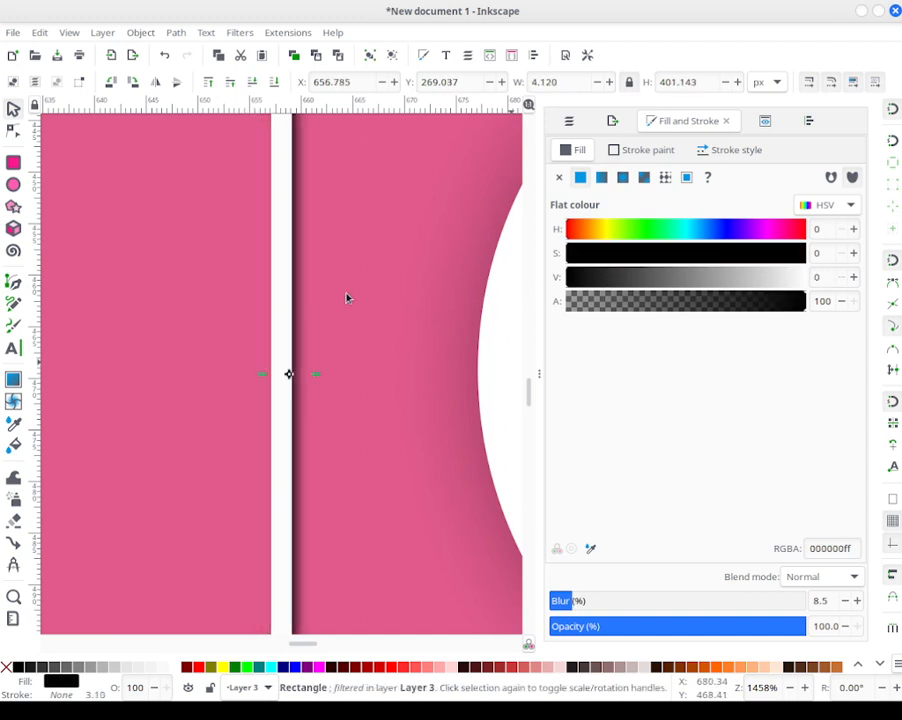
Step: Set the alpha of the divider shadow's black fill to 48
{"action": "left_click", "coordinate": [645, 302]}
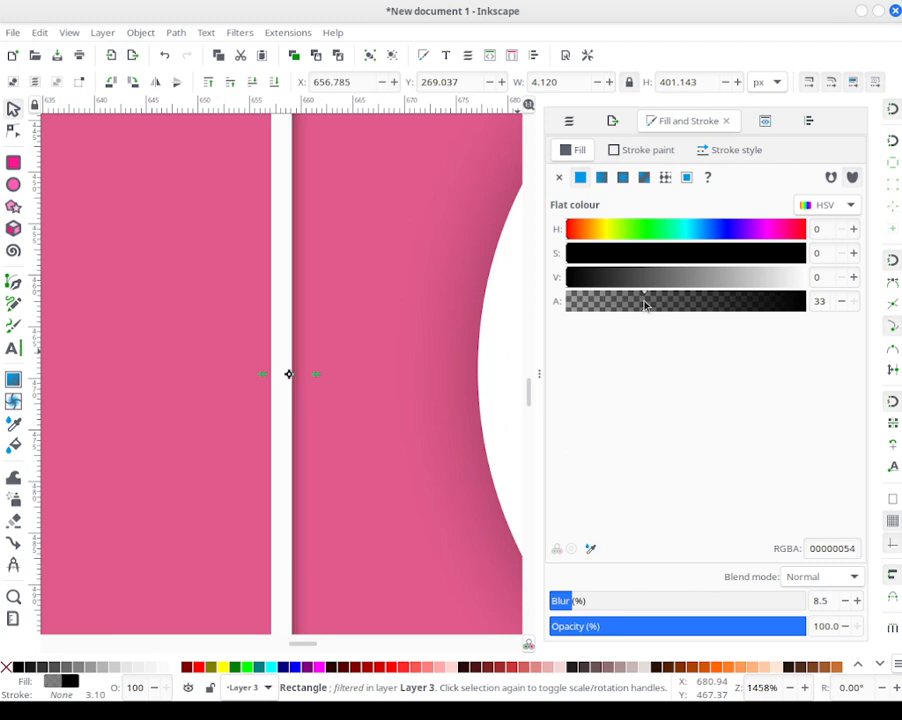
{"action": "left_click", "coordinate": [853, 302]}
{"action": "left_click", "coordinate": [853, 302]}
{"action": "left_click", "coordinate": [853, 302]}
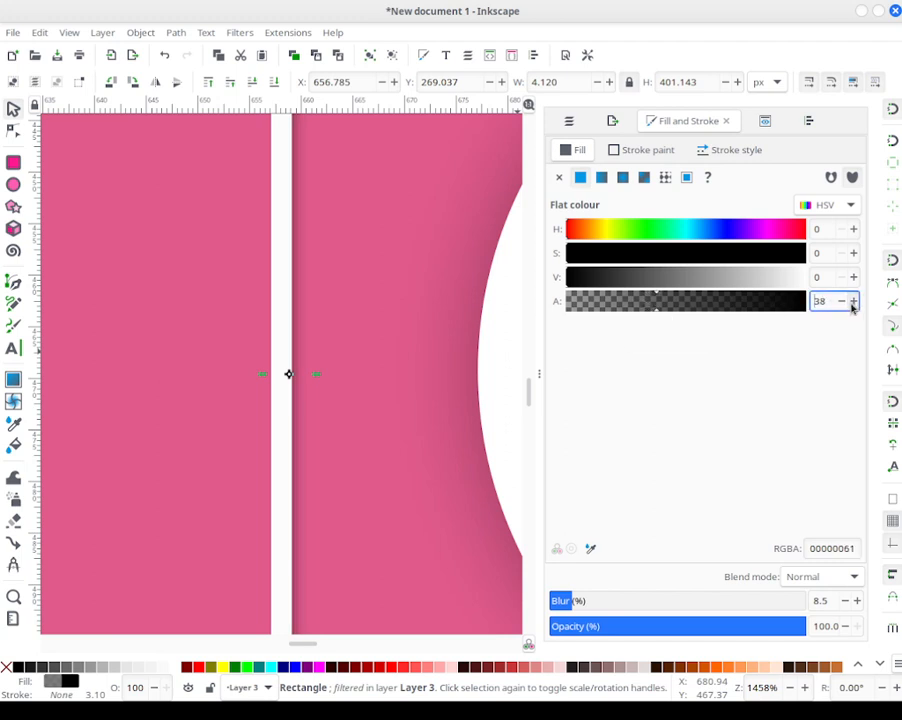
{"action": "left_click", "coordinate": [852, 303]}
{"action": "left_click", "coordinate": [852, 303]}
{"action": "left_click", "coordinate": [852, 303]}
{"action": "left_click", "coordinate": [852, 303]}
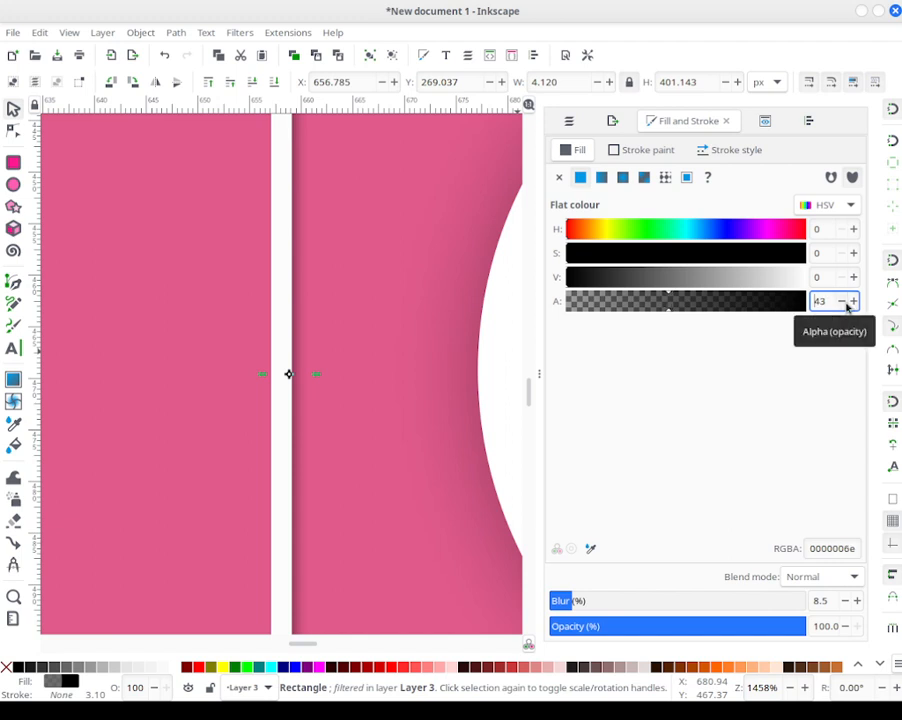
{"action": "left_click", "coordinate": [852, 304]}
{"action": "left_click", "coordinate": [852, 304]}
{"action": "left_click", "coordinate": [852, 304]}
{"action": "left_click", "coordinate": [852, 304]}
{"action": "left_click", "coordinate": [852, 304]}
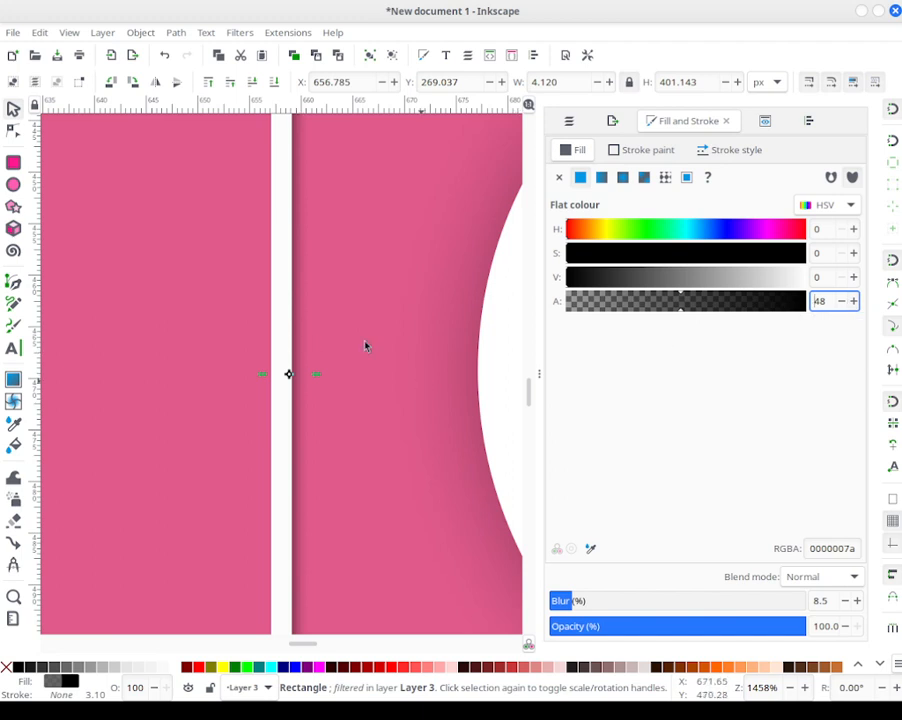
Step: Shorten the shadow from its upper end so that it starts lower along the white divider, about 399.7 px tall
{"action": "scroll", "coordinate": [360, 472], "scroll_direction": "up", "scroll_amount": 6}
{"action": "left_click_drag", "start_coordinate": [382, 204], "coordinate": [368, 444]}
{"action": "scroll", "coordinate": [350, 475], "scroll_direction": "up", "scroll_amount": 3}
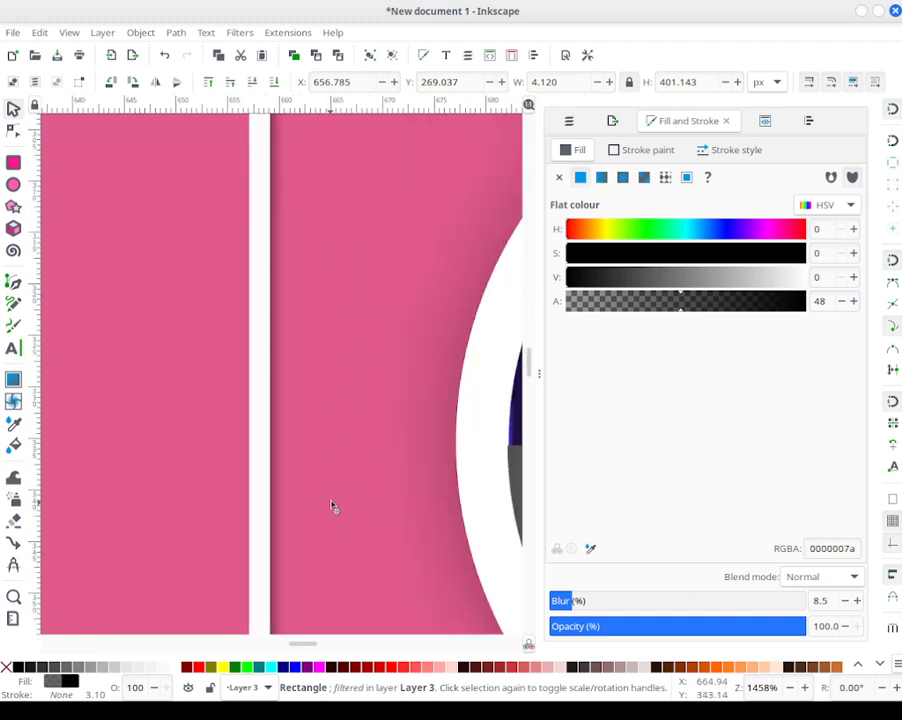
{"action": "scroll", "coordinate": [342, 286], "scroll_direction": "up", "scroll_amount": 5}
{"action": "scroll", "coordinate": [324, 346], "scroll_direction": "up", "scroll_amount": 1}
{"action": "scroll", "coordinate": [310, 360], "scroll_direction": "down", "scroll_amount": 1}
{"action": "left_click_drag", "start_coordinate": [248, 392], "coordinate": [249, 407]}
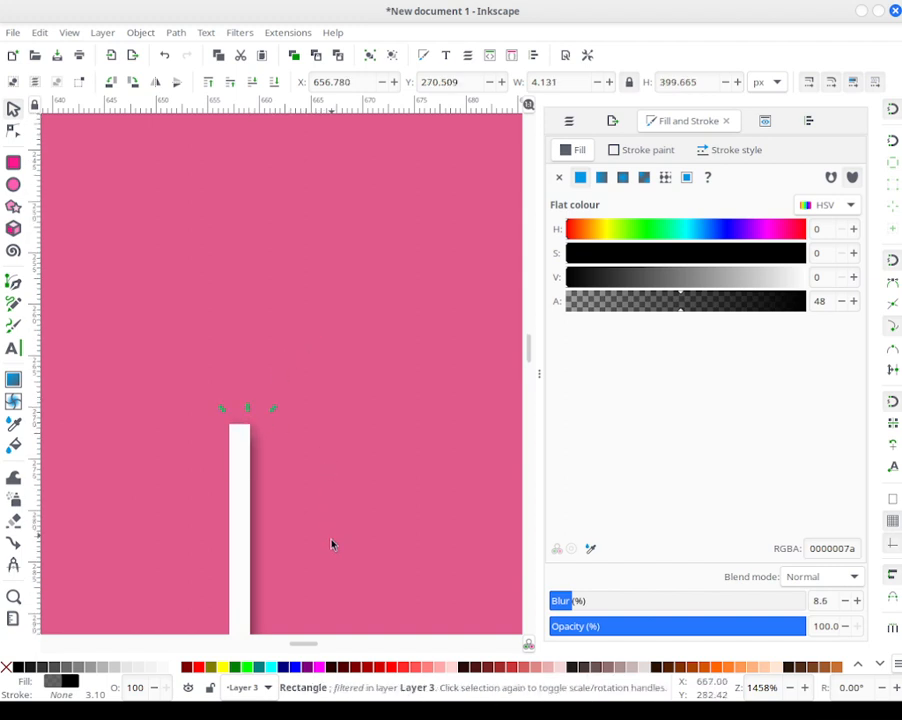
Step: Pull in the shadow's lower end at the foot of the divider, making it about 398.9 px tall
{"action": "scroll", "coordinate": [332, 537], "scroll_direction": "down", "scroll_amount": 20}
{"action": "scroll", "coordinate": [277, 388], "scroll_direction": "down", "scroll_amount": 20}
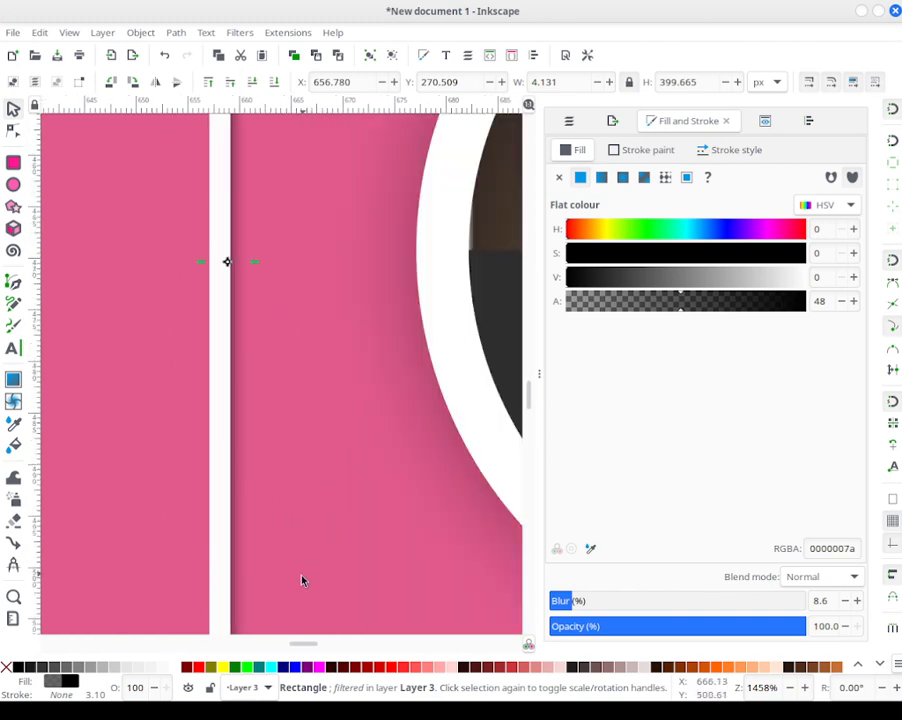
{"action": "scroll", "coordinate": [320, 540], "scroll_direction": "down", "scroll_amount": 6}
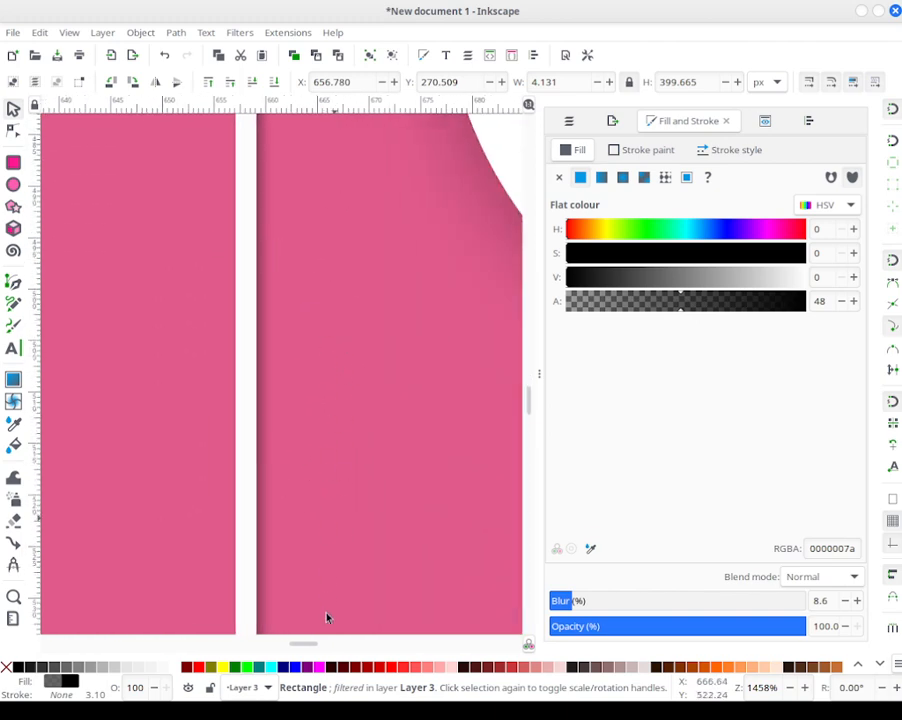
{"action": "scroll", "coordinate": [320, 450], "scroll_direction": "down", "scroll_amount": 3}
{"action": "scroll", "coordinate": [312, 360], "scroll_direction": "left", "scroll_amount": 2}
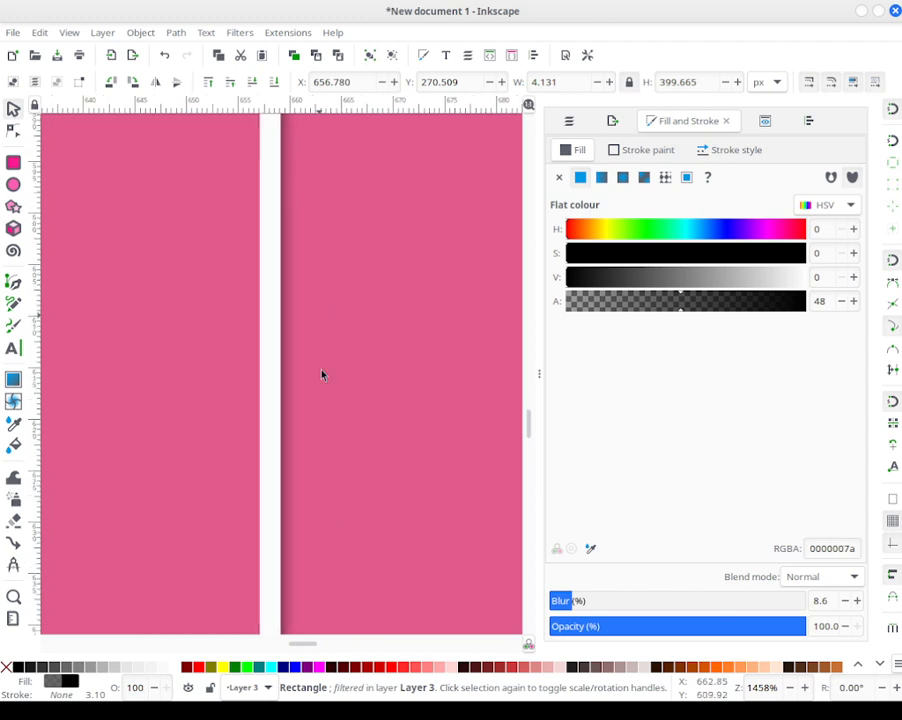
{"action": "scroll", "coordinate": [360, 500], "scroll_direction": "right", "scroll_amount": 1}
{"action": "scroll", "coordinate": [350, 300], "scroll_direction": "down", "scroll_amount": 10}
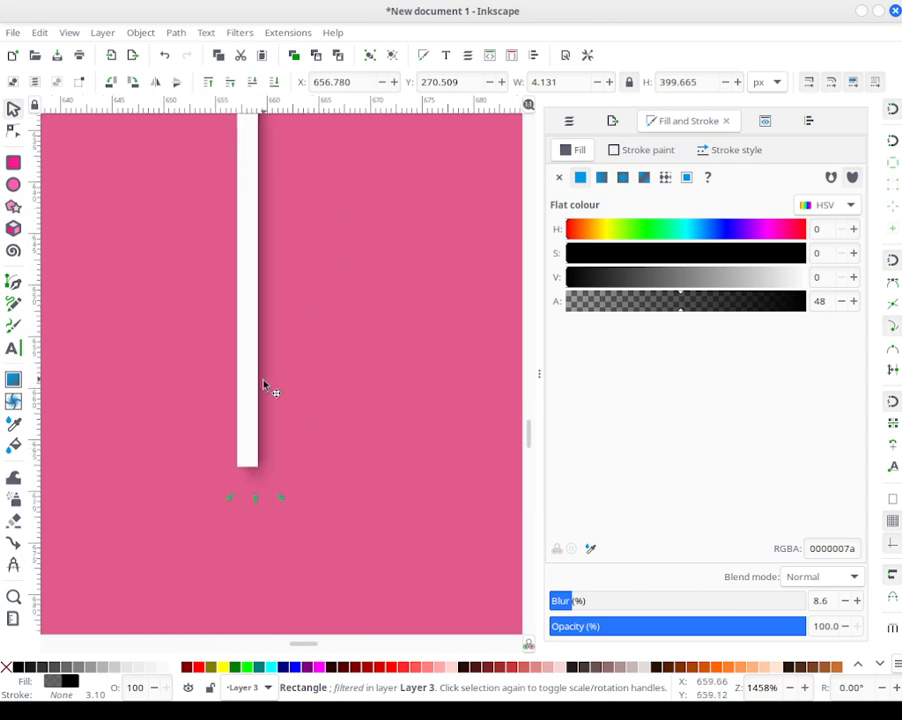
{"action": "left_click_drag", "start_coordinate": [255, 493], "coordinate": [258, 496]}
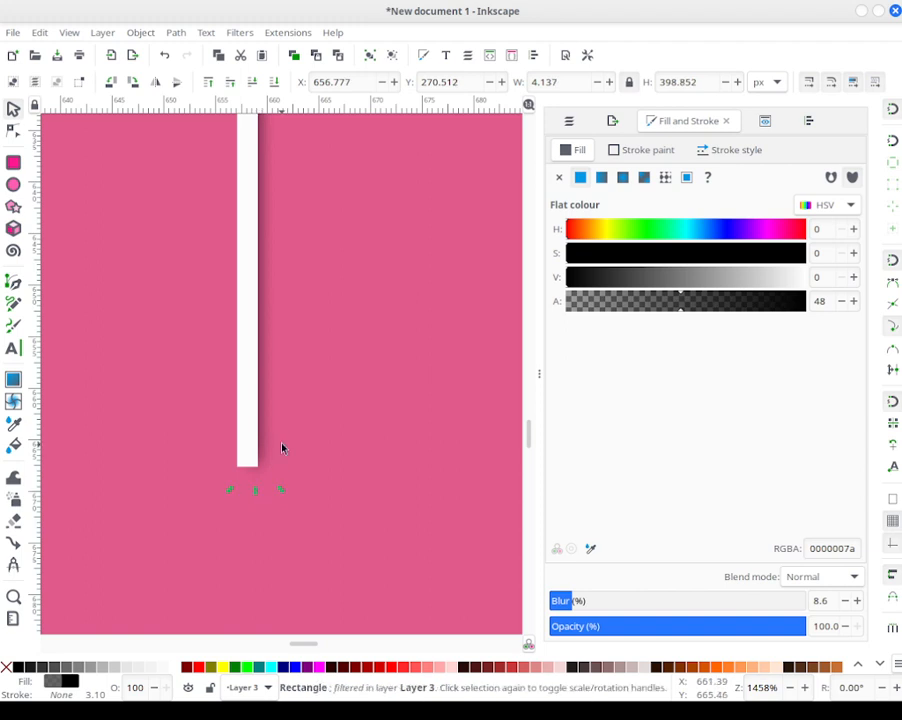
{"action": "scroll", "coordinate": [290, 459], "scroll_direction": "down", "scroll_amount": 8}
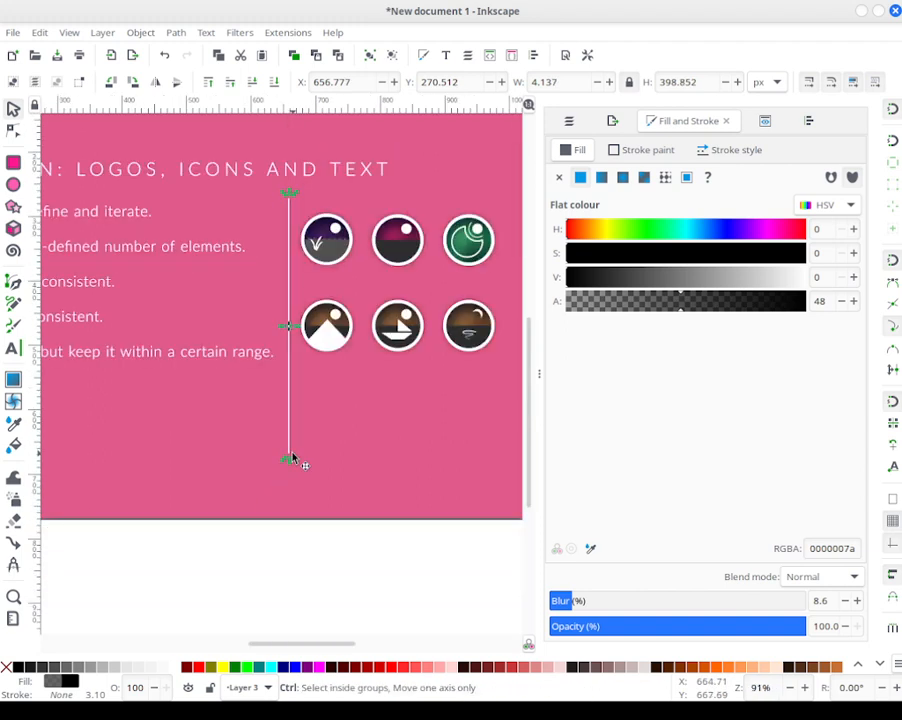
Step: Try to scale the divider shadow proportionally about its centre
{"action": "scroll", "coordinate": [314, 459], "scroll_direction": "up", "scroll_amount": 2}
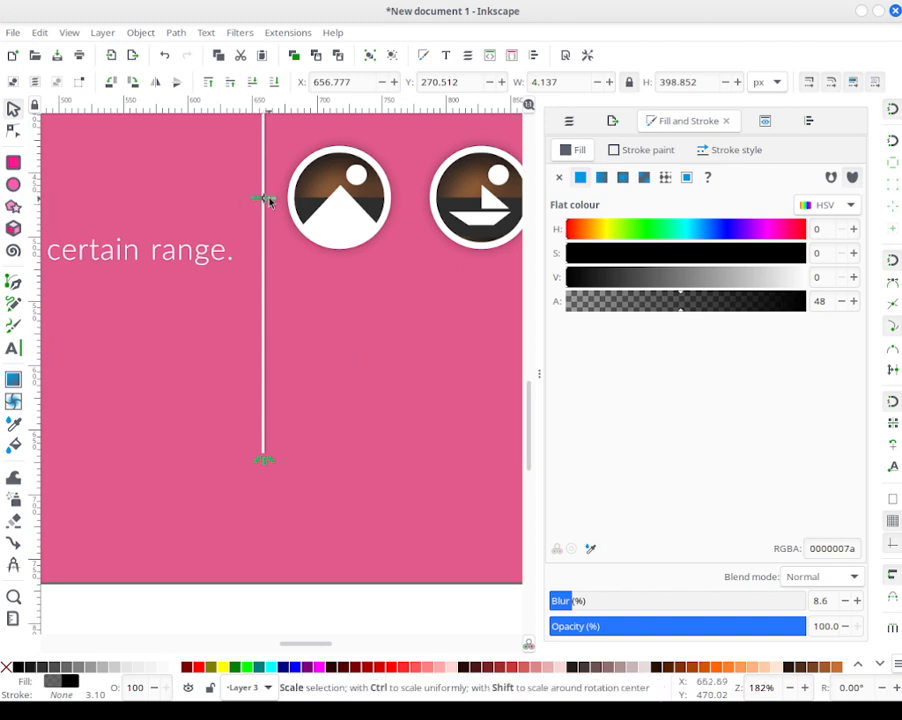
{"action": "left_click_drag", "start_coordinate": [274, 199], "coordinate": [288, 234]}
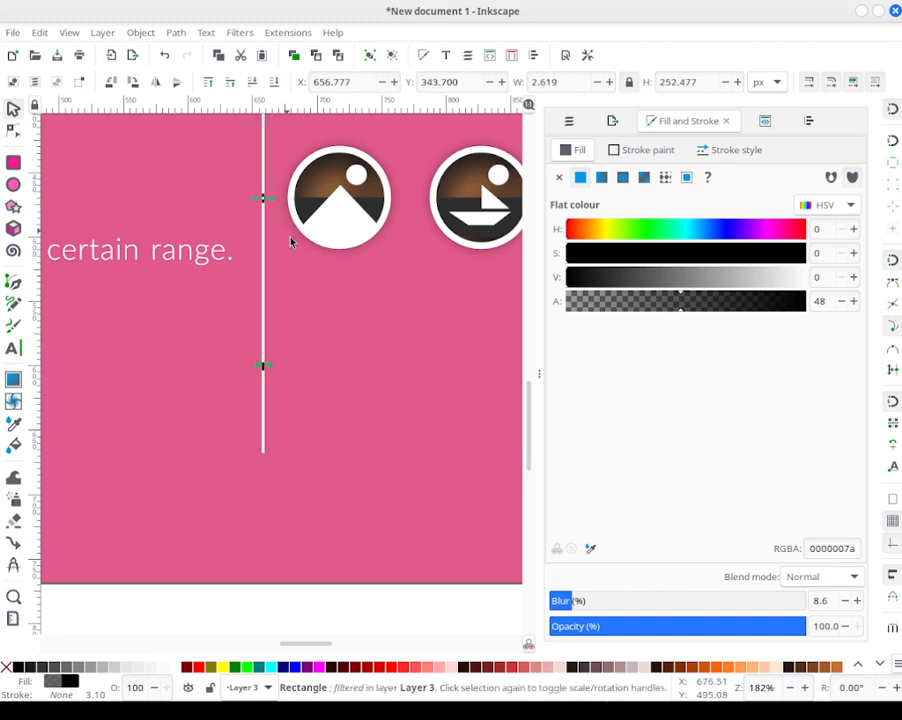
{"action": "scroll", "coordinate": [290, 247], "scroll_direction": "up", "scroll_amount": 5}
{"action": "scroll", "coordinate": [278, 270], "scroll_direction": "down", "scroll_amount": 5}
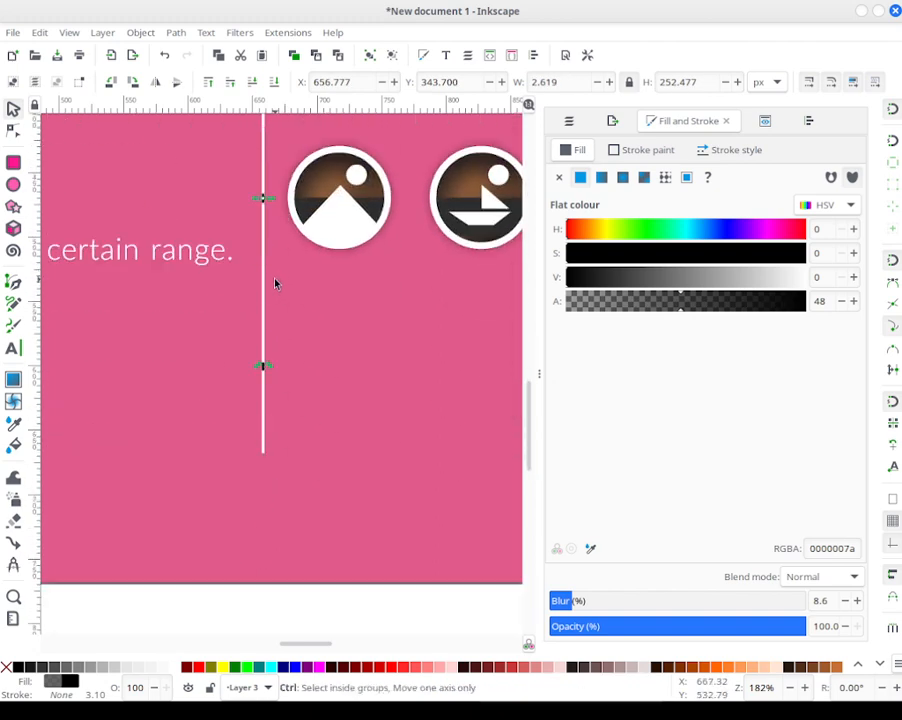
{"action": "scroll", "coordinate": [275, 283], "scroll_direction": "up", "scroll_amount": 10, "text": "ctrl"}
{"action": "scroll", "coordinate": [275, 283], "scroll_direction": "down", "scroll_amount": 2, "text": "ctrl"}
{"action": "left_click", "coordinate": [275, 283]}
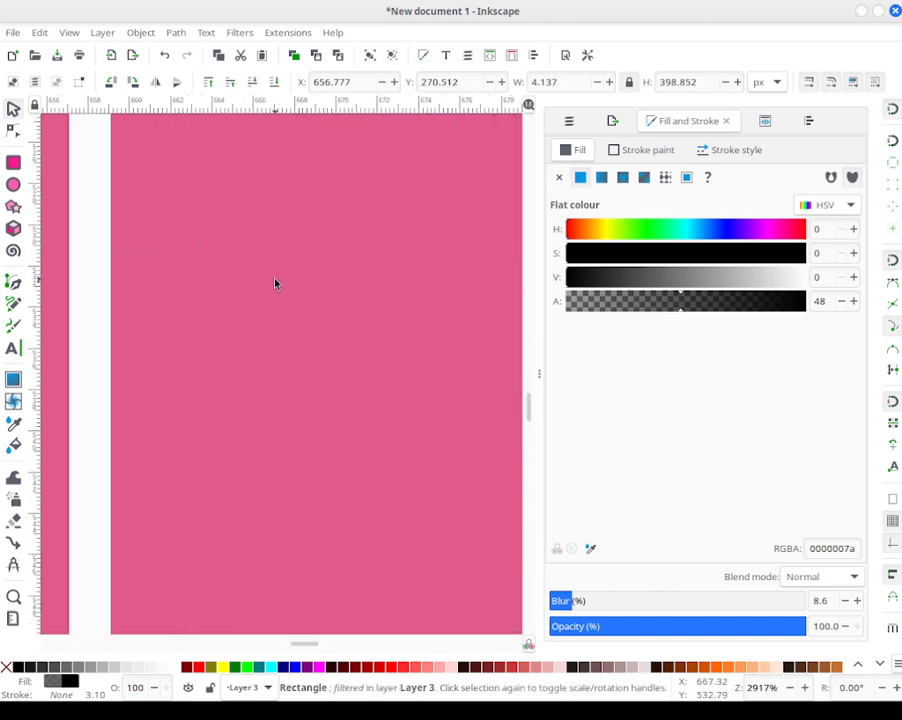
{"action": "scroll", "coordinate": [207, 313], "scroll_direction": "left", "scroll_amount": 1}
{"action": "scroll", "coordinate": [207, 313], "scroll_direction": "left", "scroll_amount": 2}
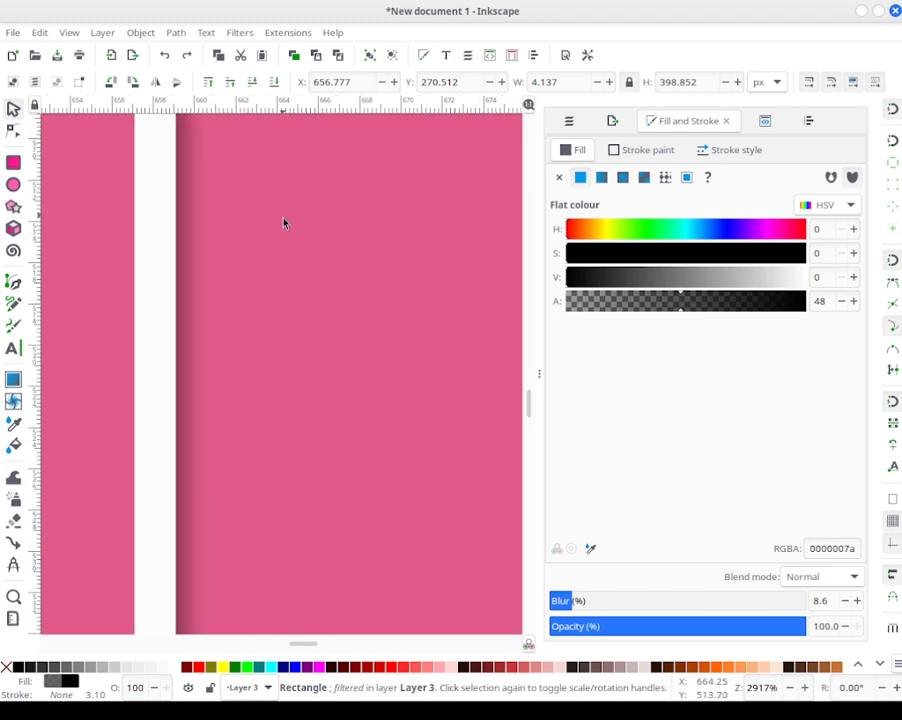
Step: Widen the divider shadow to about 5.4 px and lower its fill alpha to 32
{"action": "scroll", "coordinate": [282, 240], "scroll_direction": "down", "scroll_amount": 8, "text": "ctrl"}
{"action": "scroll", "coordinate": [274, 182], "scroll_direction": "up", "scroll_amount": 4, "text": "ctrl"}
{"action": "scroll", "coordinate": [272, 185], "scroll_direction": "up", "scroll_amount": 3, "text": "ctrl"}
{"action": "mouse_move", "coordinate": [347, 261]}
{"action": "left_mouse_down"}
{"action": "mouse_move", "coordinate": [364, 262]}
{"action": "mouse_move", "coordinate": [358, 268]}
{"action": "left_mouse_up"}
{"action": "left_click", "coordinate": [639, 309]}
{"action": "left_click_drag", "start_coordinate": [616, 308], "coordinate": [636, 310]}
{"action": "left_click", "coordinate": [853, 301]}
{"action": "left_click", "coordinate": [853, 301]}
Step: Examine the whole page layout with the divider and its shadow, with nothing selected
{"action": "scroll", "coordinate": [445, 291], "scroll_direction": "up", "scroll_amount": 2}
{"action": "scroll", "coordinate": [445, 291], "scroll_direction": "down", "scroll_amount": 8}
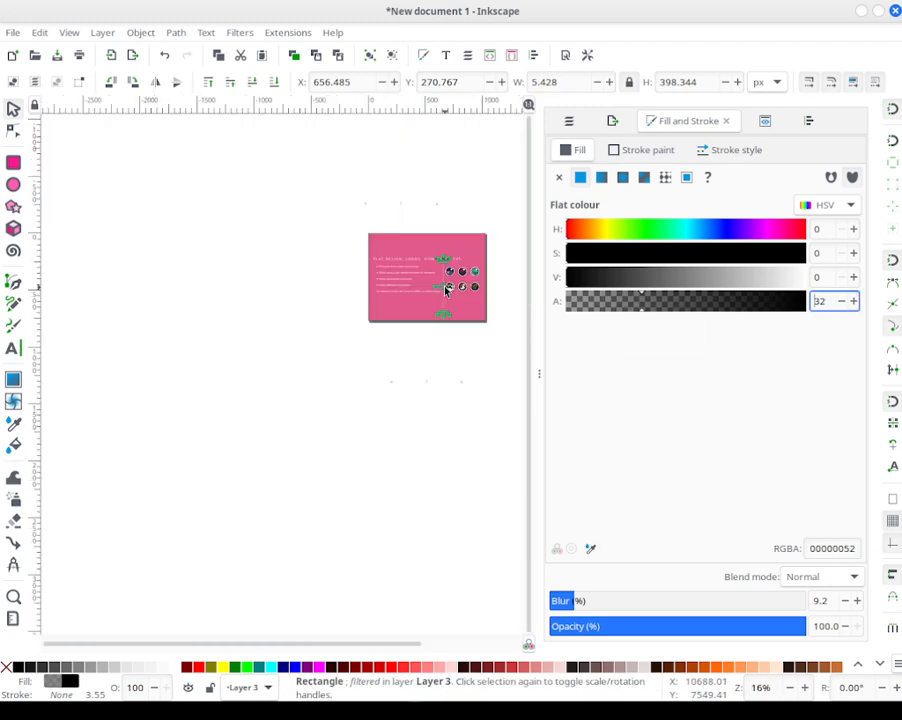
{"action": "scroll", "coordinate": [446, 290], "scroll_direction": "up", "scroll_amount": 4}
{"action": "scroll", "coordinate": [446, 290], "scroll_direction": "up", "scroll_amount": 2}
{"action": "scroll", "coordinate": [446, 290], "scroll_direction": "down", "scroll_amount": 3}
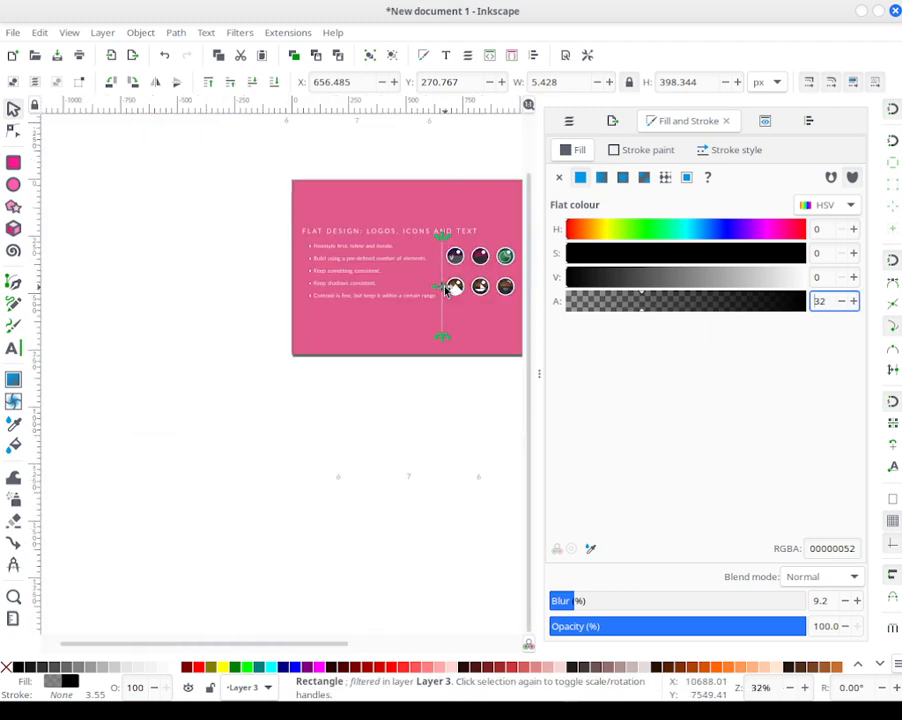
{"action": "left_click", "coordinate": [376, 378]}
{"action": "left_click_drag", "start_coordinate": [469, 338], "coordinate": [303, 397]}
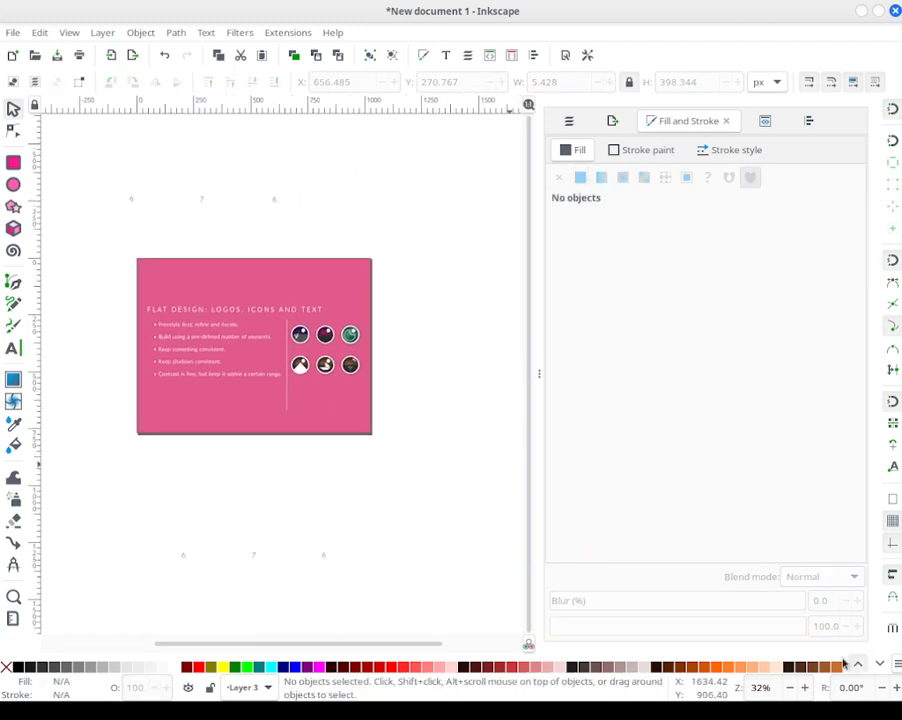
{"action": "right_click", "coordinate": [750, 689]}
{"action": "left_click", "coordinate": [786, 612]}
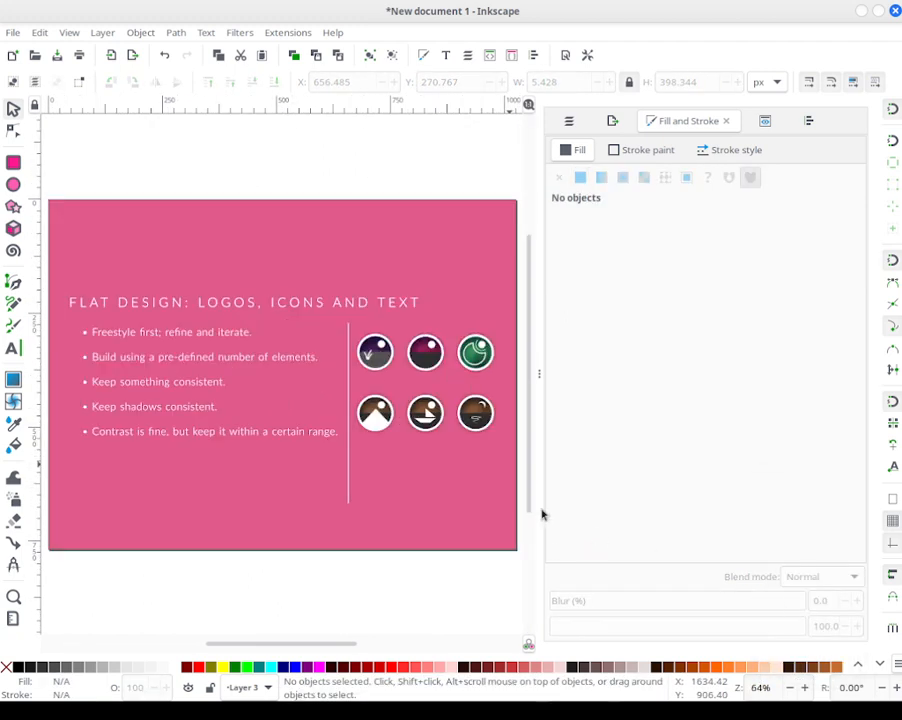
Step: Duplicate the white divider in place and fill the copy with semi-transparent white ffffff5d
{"action": "left_click", "coordinate": [349, 388]}
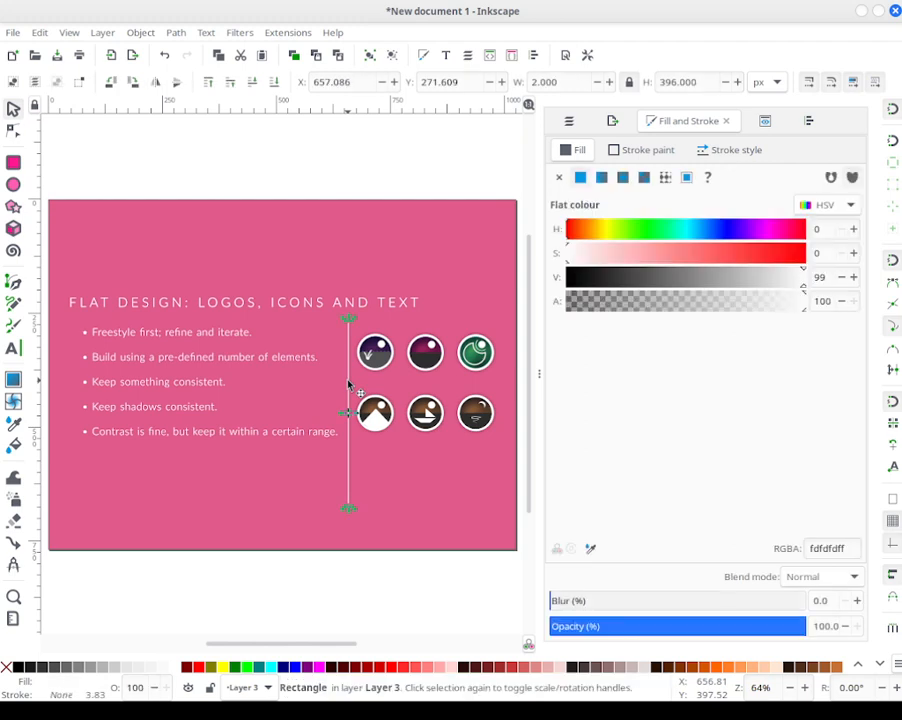
{"action": "right_click", "coordinate": [352, 385]}
{"action": "left_click", "coordinate": [406, 367]}
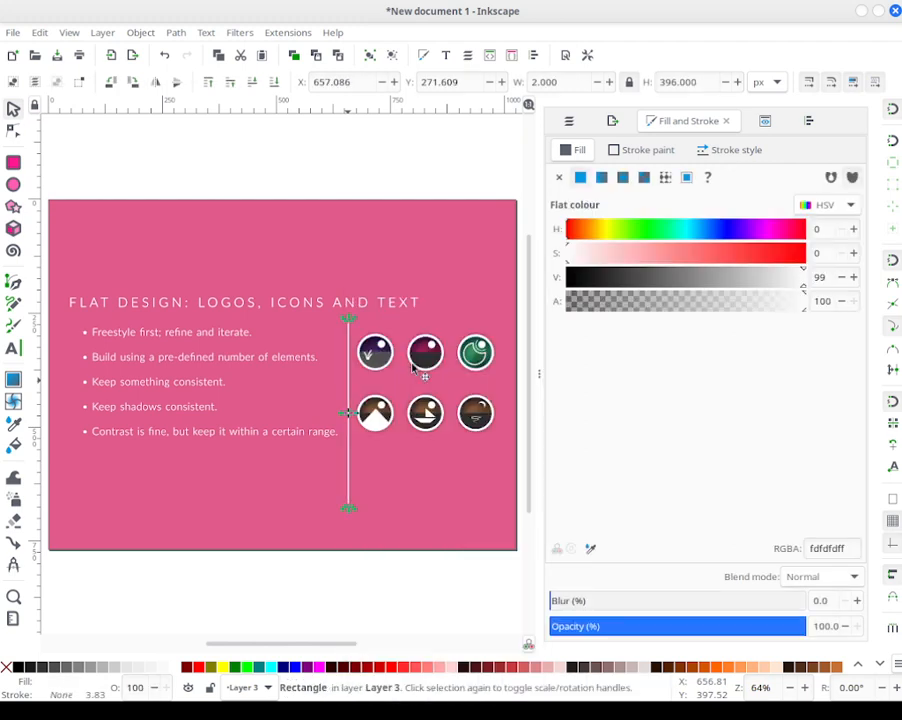
{"action": "left_click", "coordinate": [653, 306]}
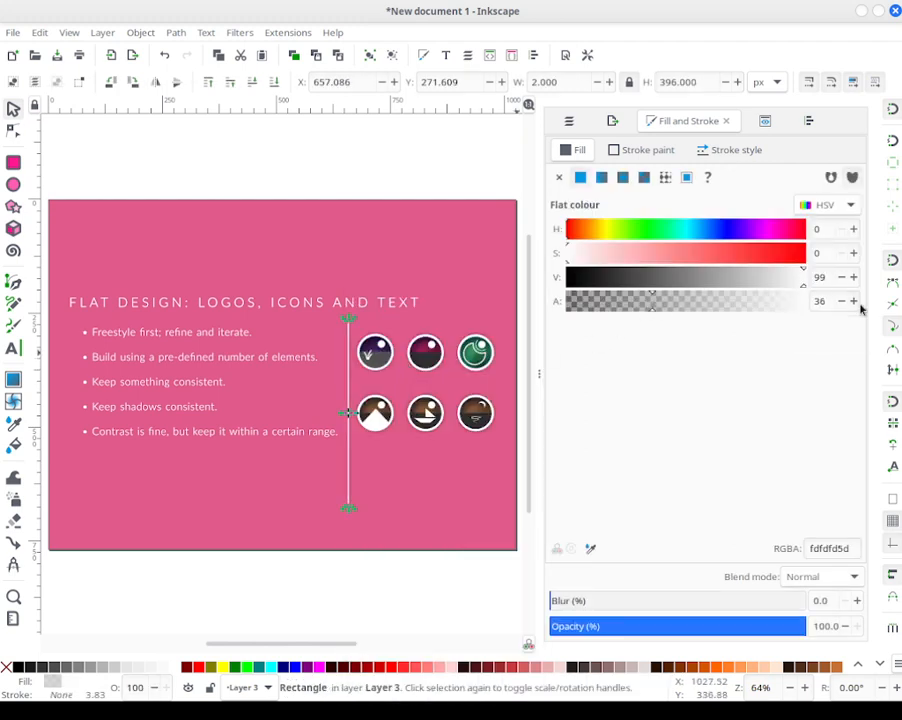
{"action": "left_click_drag", "start_coordinate": [799, 277], "coordinate": [882, 280]}
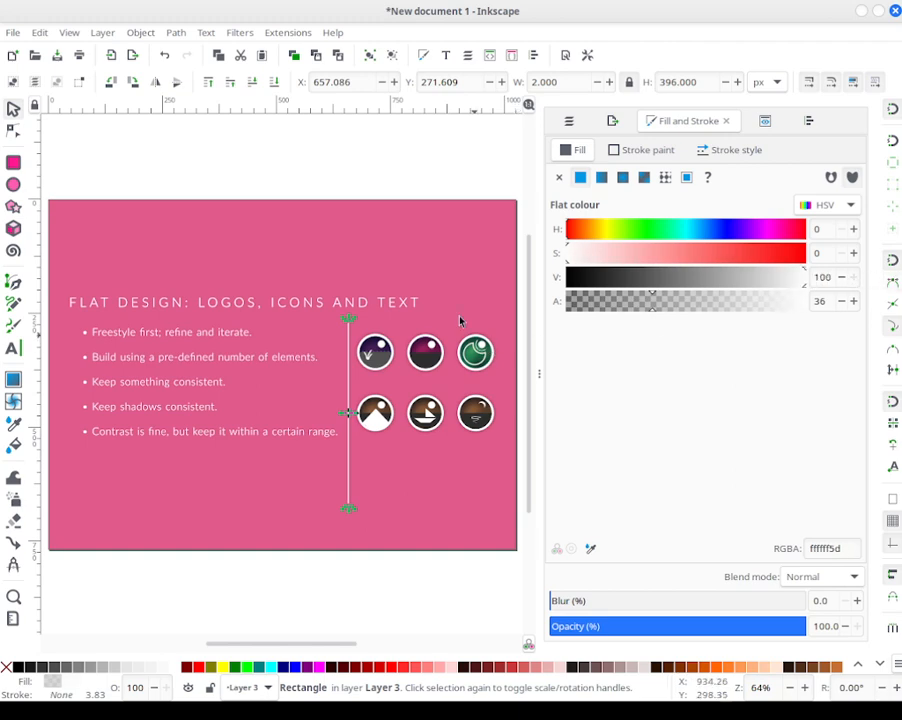
{"action": "left_click", "coordinate": [417, 185]}
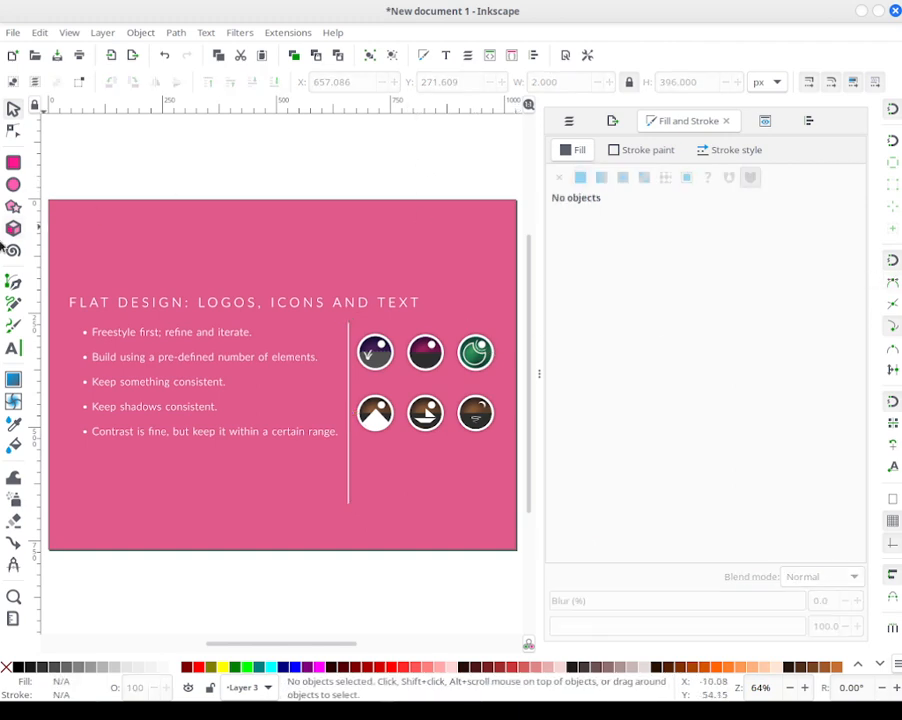
Step: Draw a thin horizontal rectangle about 841 × 2 px beneath the heading, spanning the bullet list and the icons
{"action": "left_click", "coordinate": [13, 162]}
{"action": "mouse_move", "coordinate": [86, 316]}
{"action": "left_mouse_down"}
{"action": "mouse_move", "coordinate": [250, 301]}
{"action": "mouse_move", "coordinate": [450, 309]}
{"action": "mouse_move", "coordinate": [471, 320]}
{"action": "left_mouse_up"}
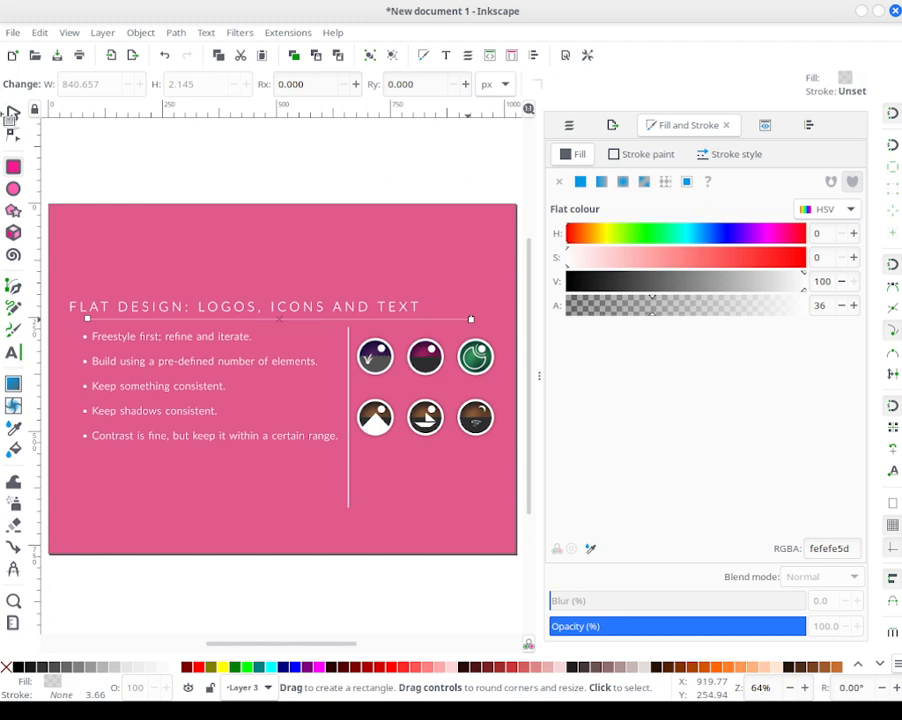
{"action": "left_click", "coordinate": [12, 111]}
{"action": "left_click", "coordinate": [304, 161]}
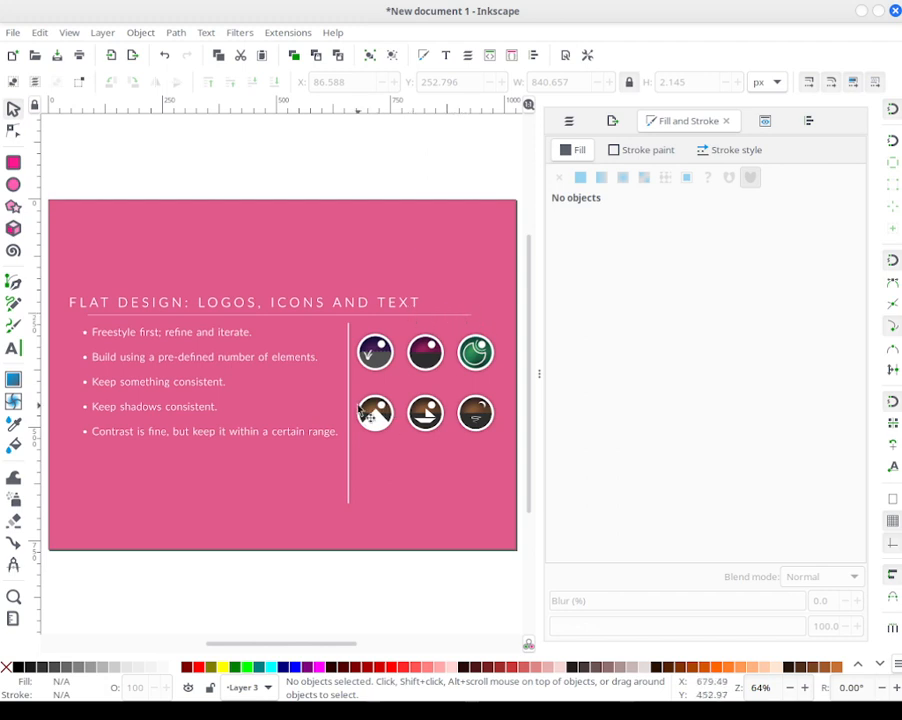
Step: Duplicate the thin horizontal line beneath the heading in place
{"action": "left_click", "coordinate": [380, 317]}
{"action": "right_click", "coordinate": [378, 314]}
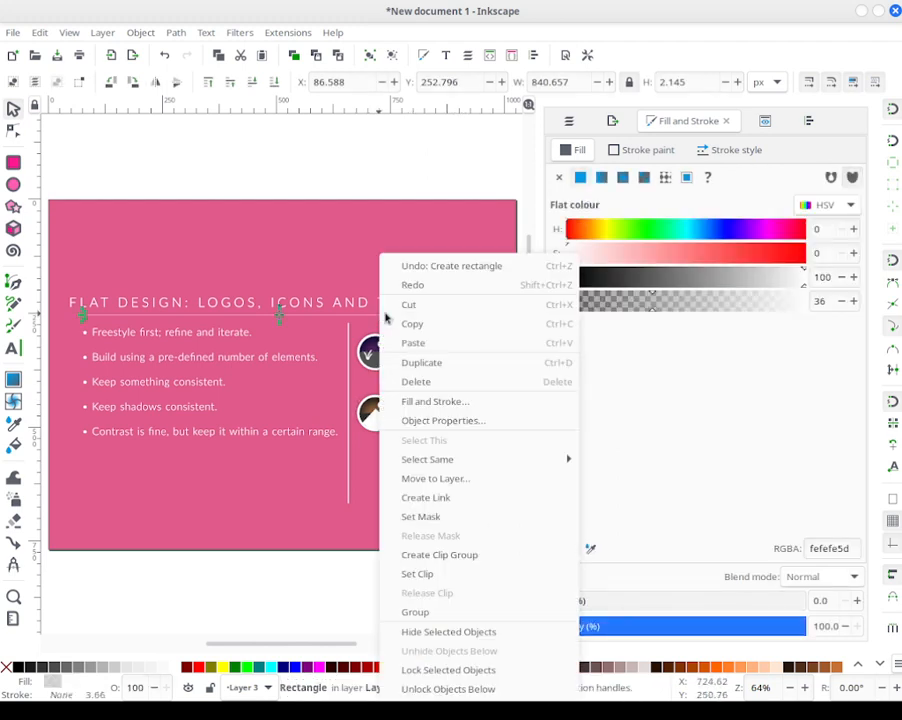
{"action": "left_click", "coordinate": [421, 362]}
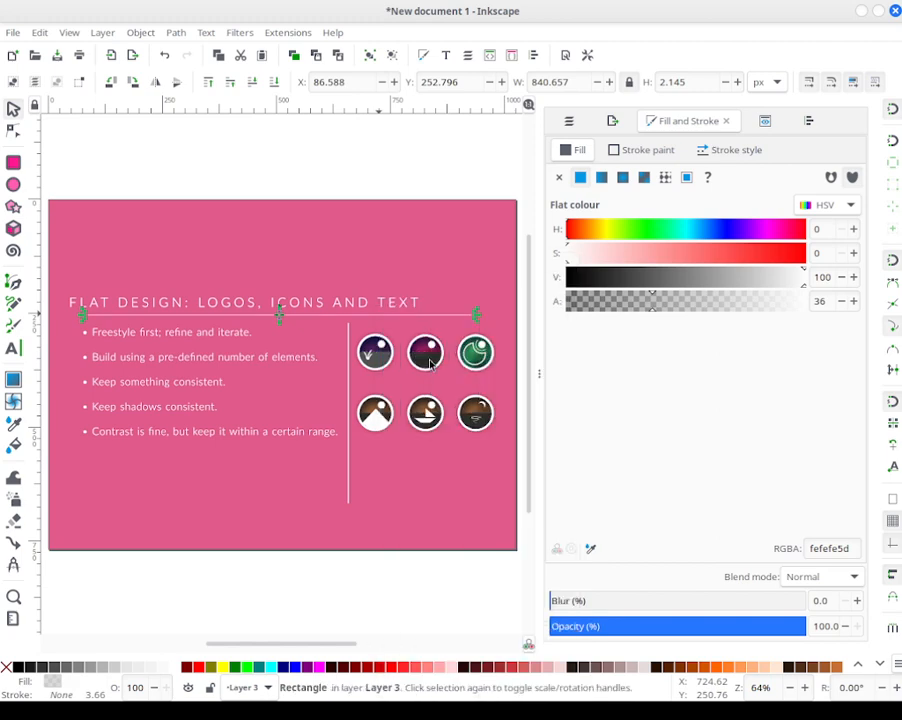
{"action": "left_click", "coordinate": [409, 179]}
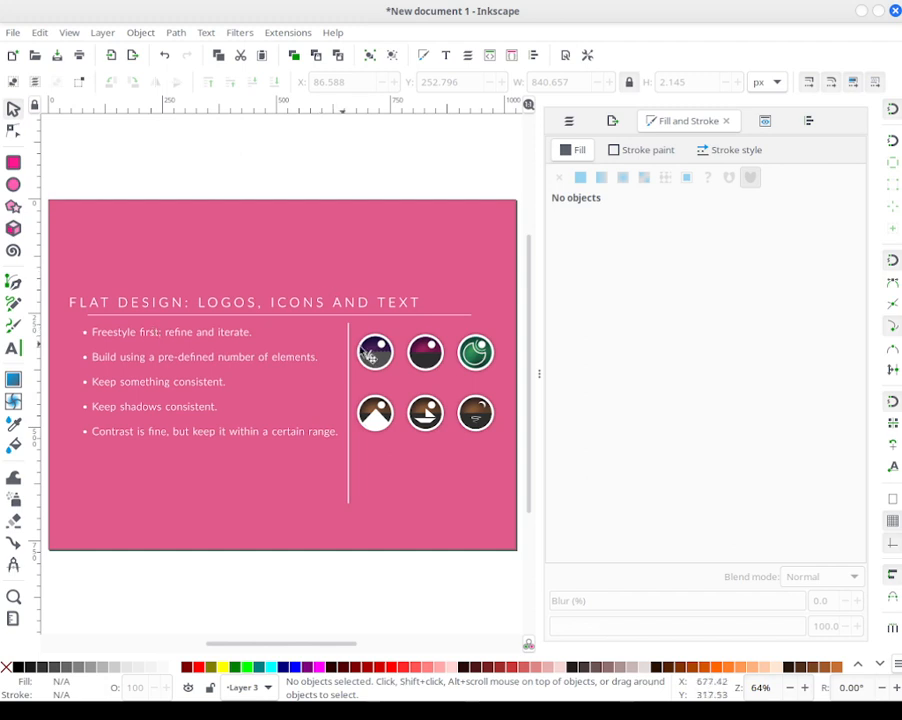
Step: Duplicate the bullet list text and nudge the copy down 6 px, to Y 288.851 px
{"action": "left_click", "coordinate": [208, 433]}
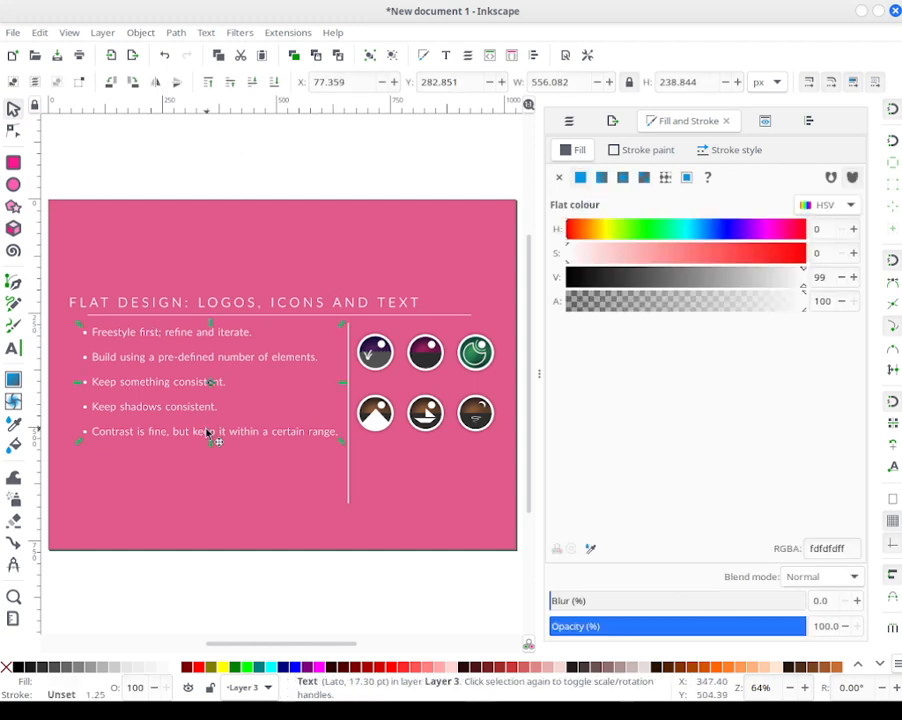
{"action": "key", "text": "ctrl+d"}
{"action": "key", "text": "Down"}
{"action": "key", "text": "Down"}
{"action": "key", "text": "Down"}
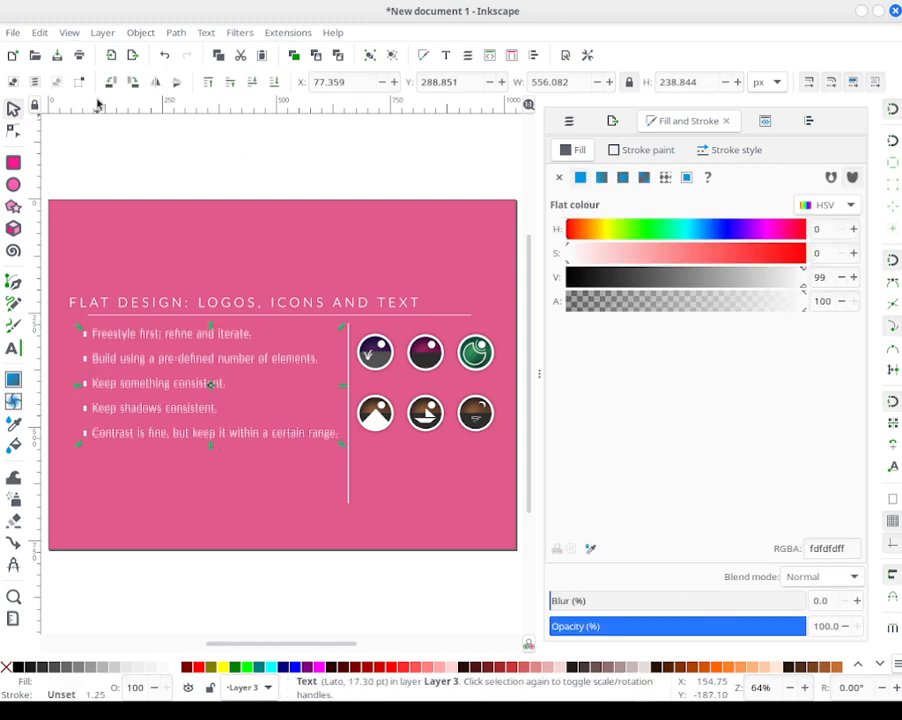
Step: Undo the last nudge of the bullet list text and group the text with its shadow copy
{"action": "left_click", "coordinate": [164, 55]}
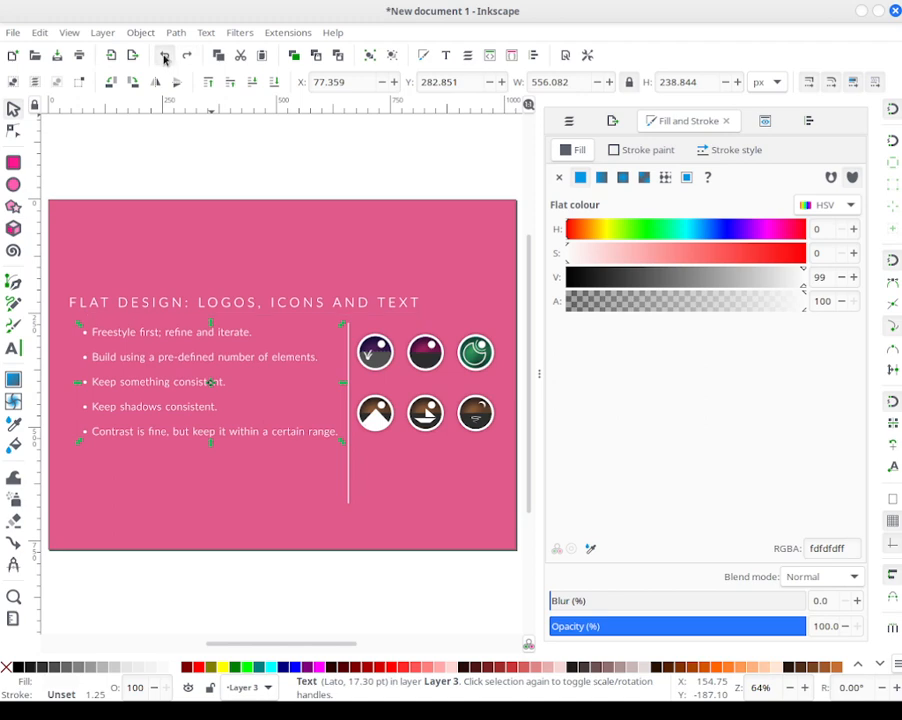
{"action": "left_click", "coordinate": [350, 594]}
{"action": "left_click_drag", "start_coordinate": [347, 603], "coordinate": [66, 316]}
{"action": "left_click", "coordinate": [366, 57]}
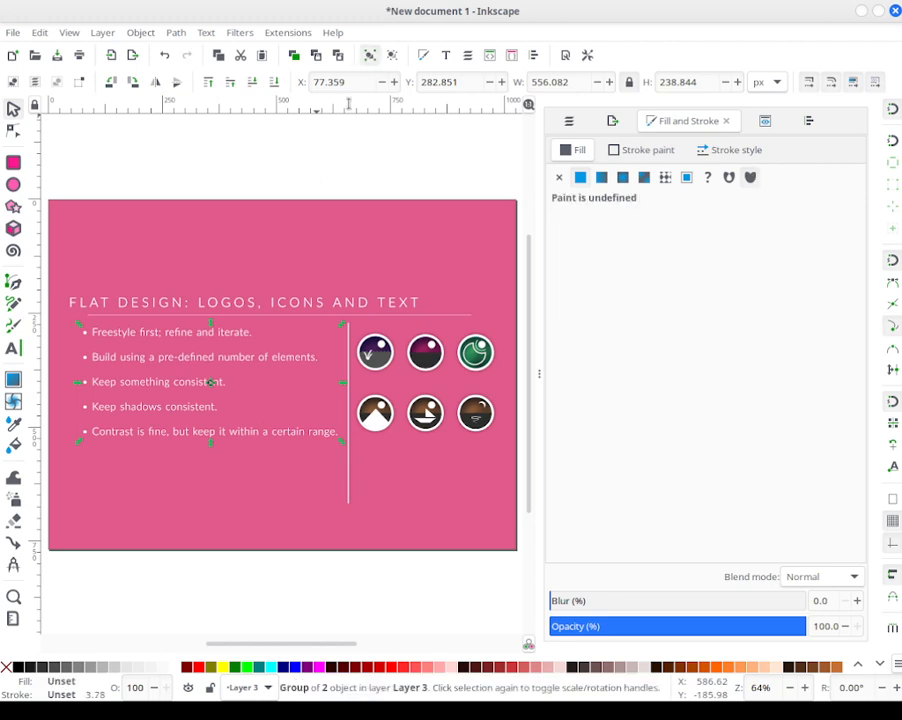
Step: Nudge the bullet list group down 2 px, to Y 284.851 px
{"action": "left_click", "coordinate": [324, 154]}
{"action": "left_click", "coordinate": [212, 339]}
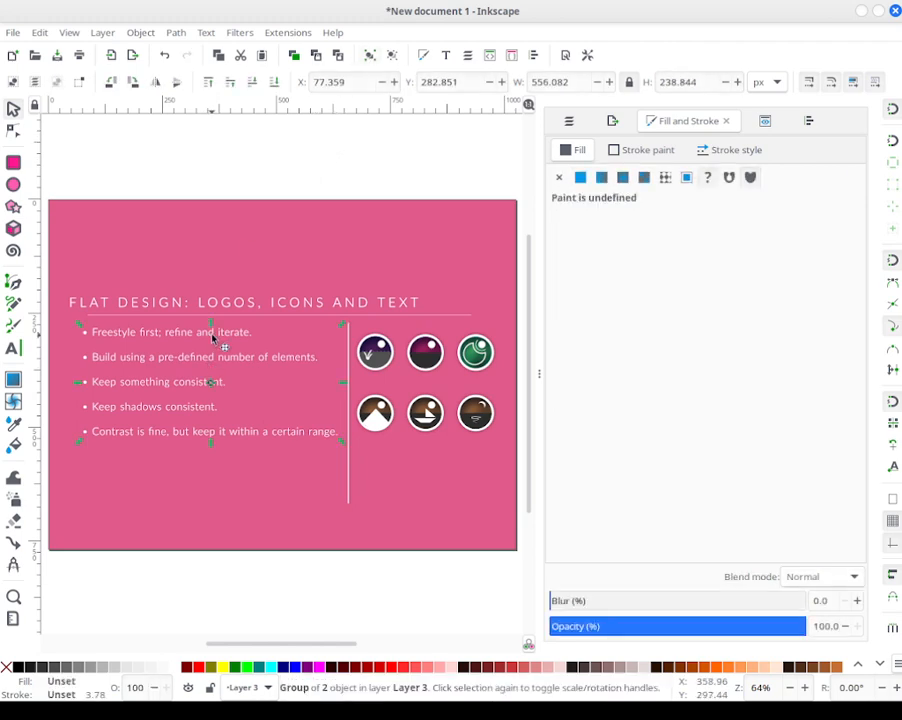
{"action": "key", "text": "Down"}
{"action": "key", "text": "Down"}
{"action": "key", "text": "Down"}
{"action": "key", "text": "Up"}
{"action": "key", "text": "Up"}
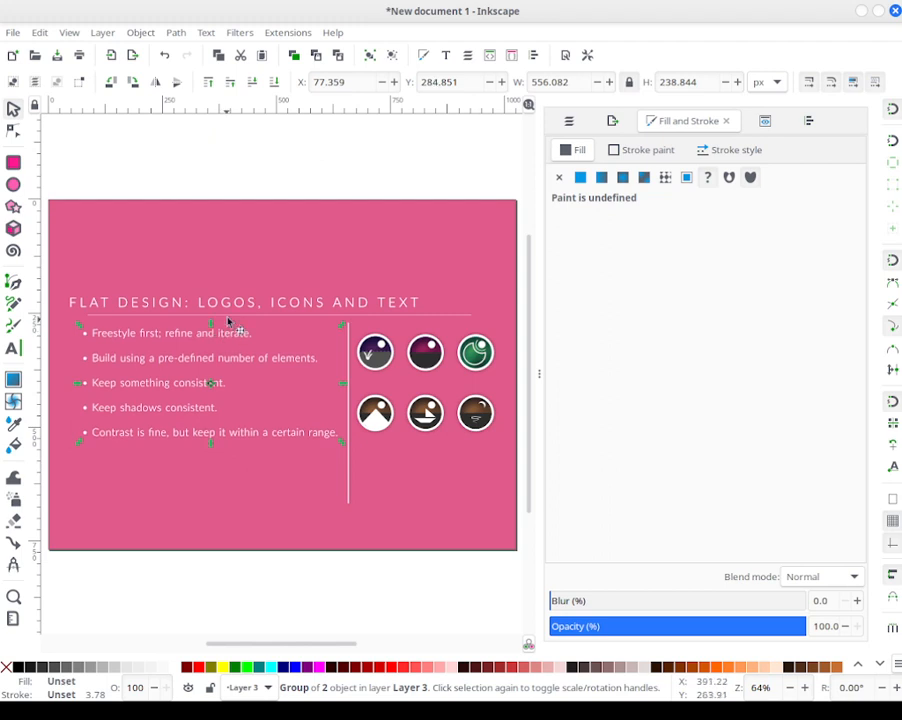
Step: Undo the upward nudge of the single heading text and group both heading text objects together
{"action": "left_click", "coordinate": [238, 304]}
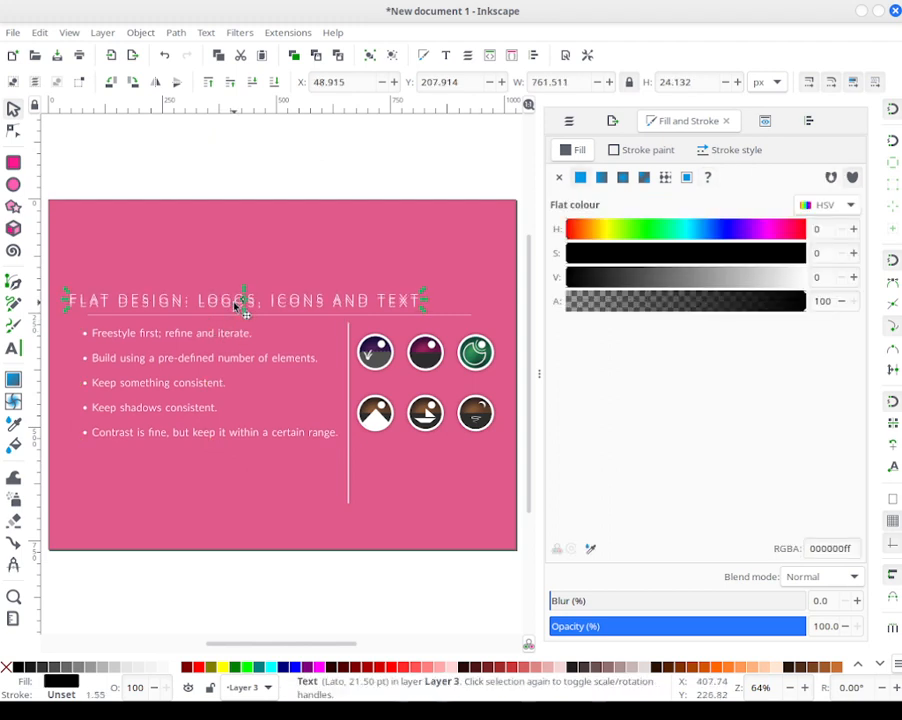
{"action": "left_click", "coordinate": [166, 56]}
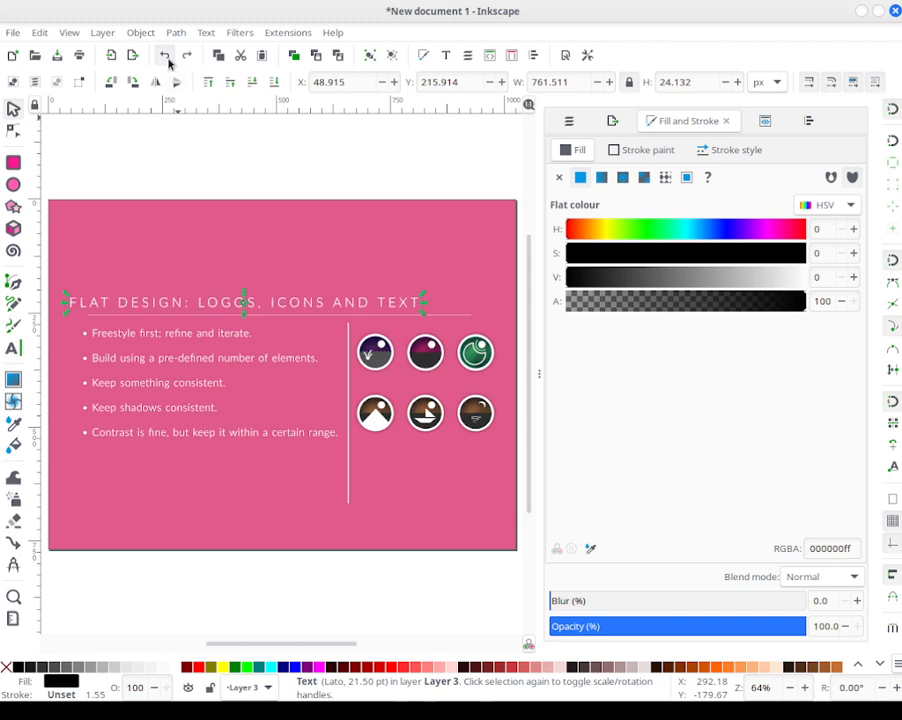
{"action": "left_click", "coordinate": [424, 160]}
{"action": "left_click_drag", "start_coordinate": [446, 147], "coordinate": [52, 330]}
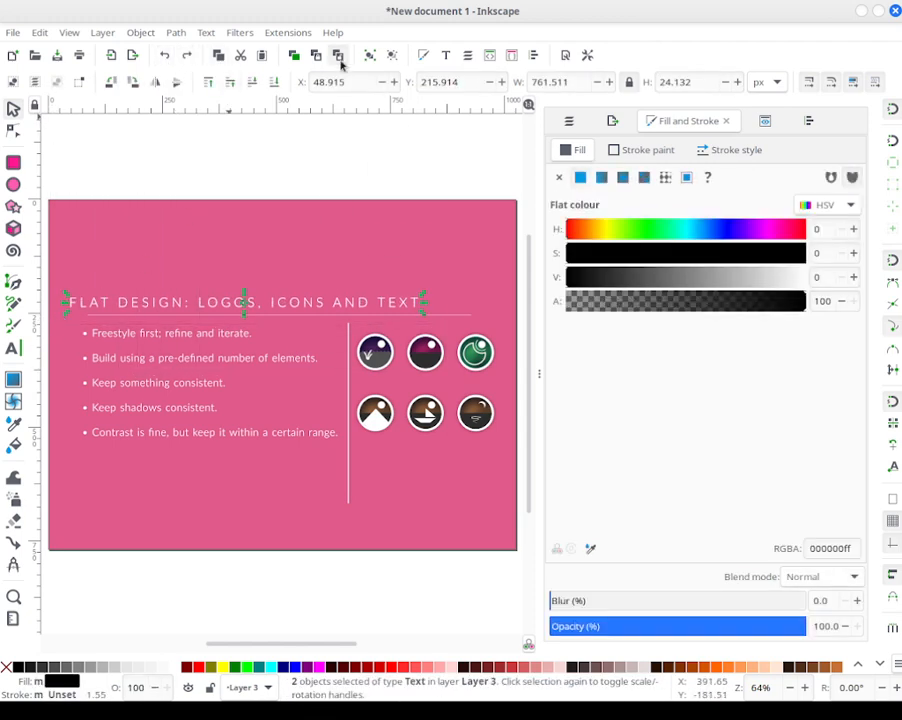
{"action": "left_click", "coordinate": [370, 57]}
Step: Nudge the heading group up 10 px, to Y 205.914 px
{"action": "key", "text": "Up"}
{"action": "key", "text": "Up"}
{"action": "key", "text": "Up"}
{"action": "key", "text": "Up"}
{"action": "key", "text": "Up"}
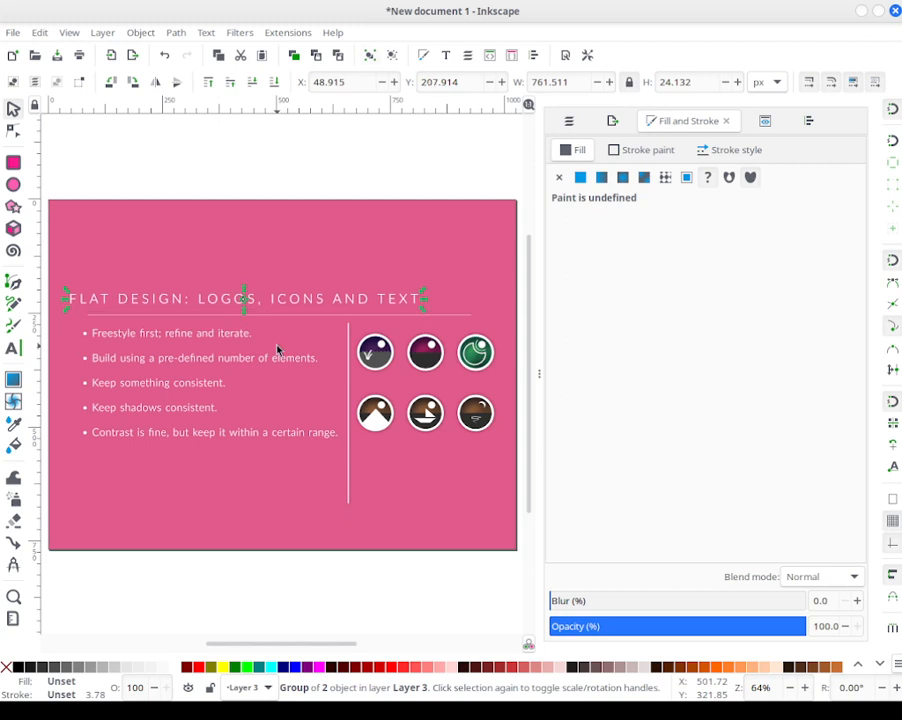
{"action": "key", "text": "Down"}
{"action": "key", "text": "Up"}
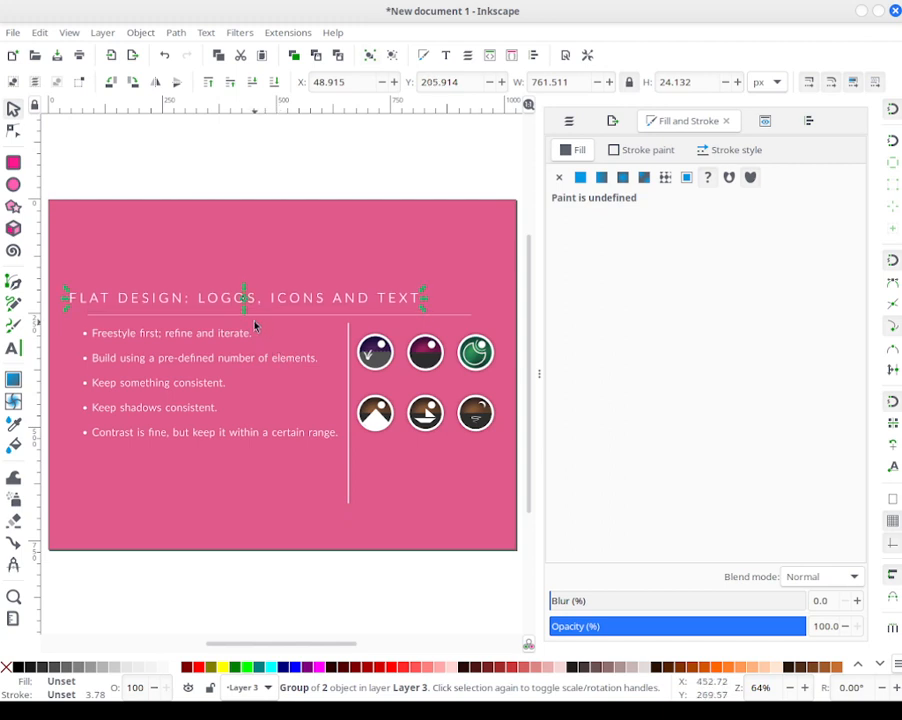
Step: Nudge the thin horizontal line beneath the heading up to Y 248.796 px
{"action": "left_click", "coordinate": [280, 310]}
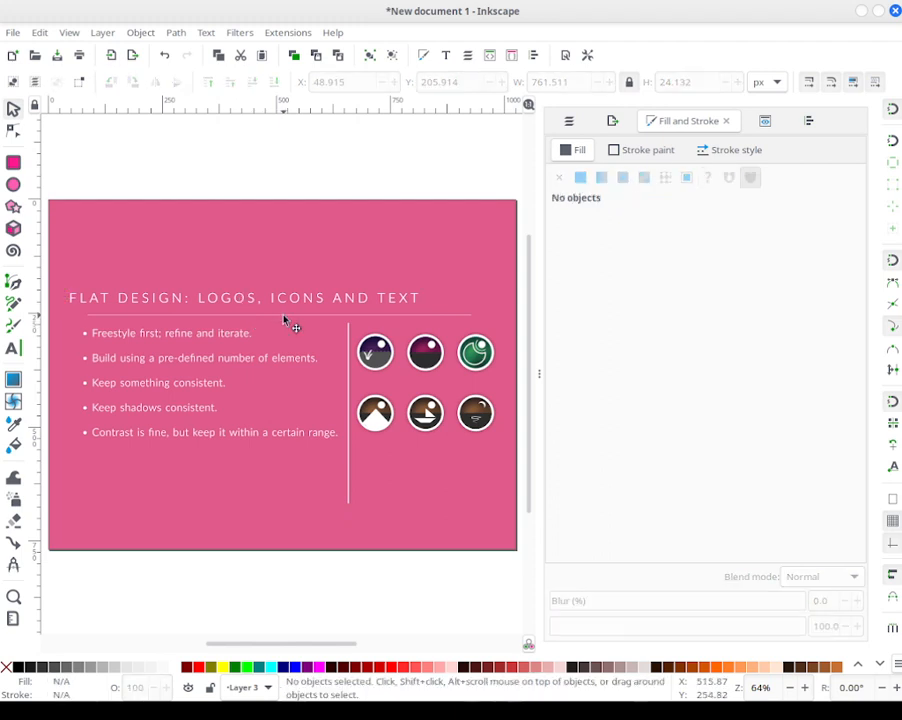
{"action": "left_click", "coordinate": [286, 316]}
{"action": "key", "text": "Up"}
{"action": "key", "text": "Up"}
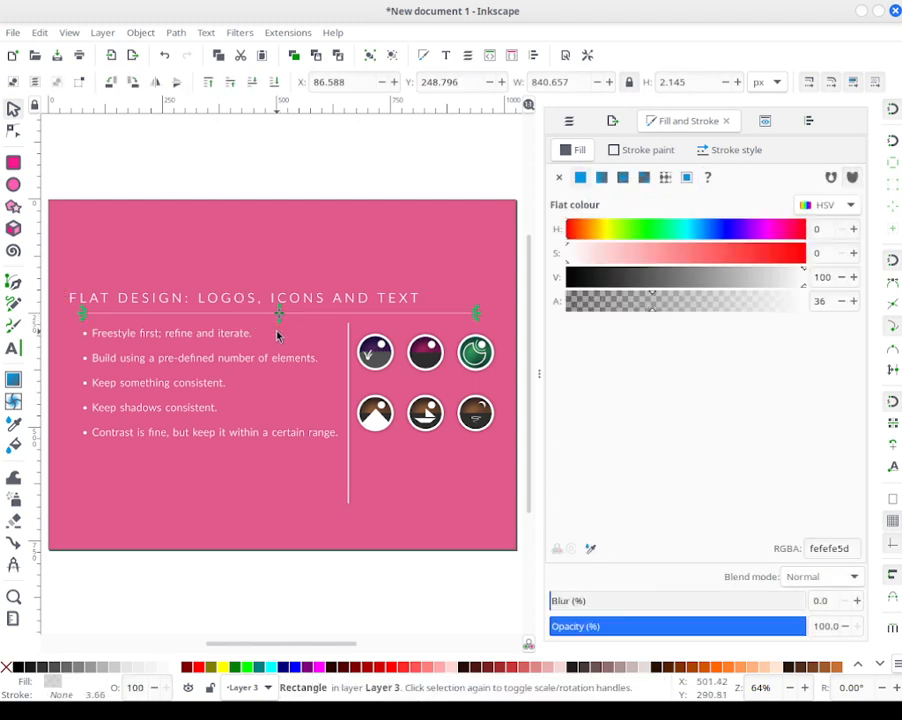
{"action": "left_click", "coordinate": [345, 164]}
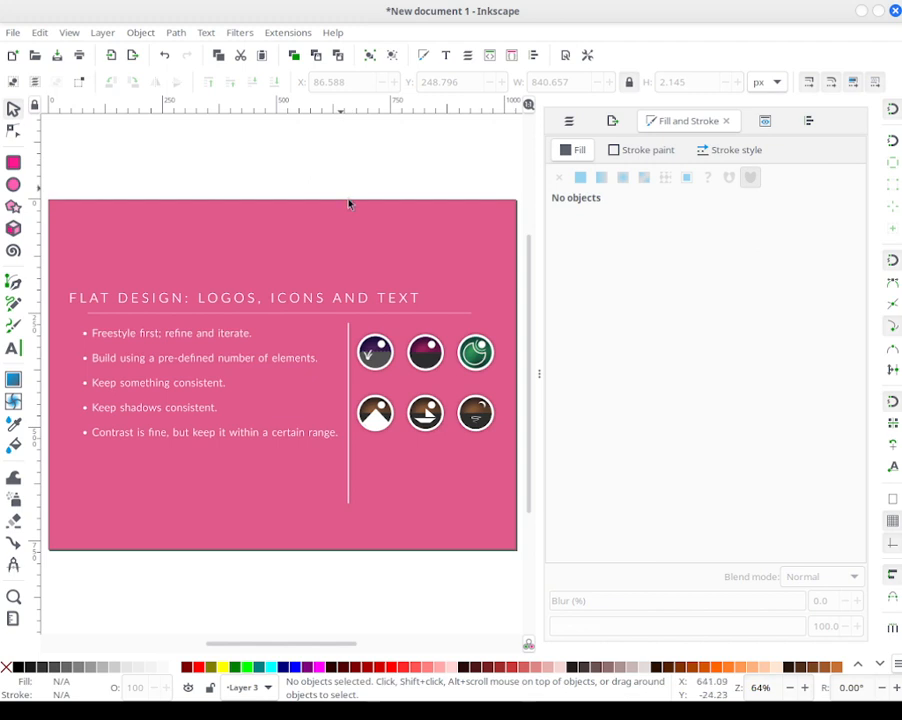
Step: Duplicate the thin horizontal line in place and raise the copy's fill alpha to 75, giving fefefebf
{"action": "mouse_move", "coordinate": [446, 312]}
{"action": "left_mouse_down"}
{"action": "mouse_move", "coordinate": [441, 372]}
{"action": "mouse_move", "coordinate": [432, 355]}
{"action": "left_mouse_up"}
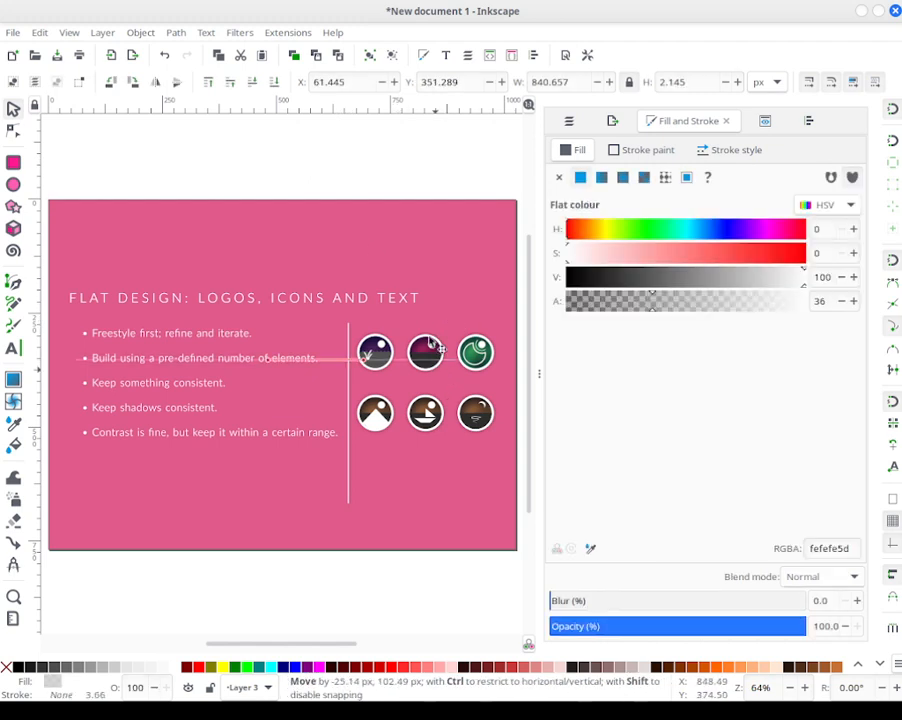
{"action": "key", "text": "ctrl+z"}
{"action": "right_click", "coordinate": [398, 320]}
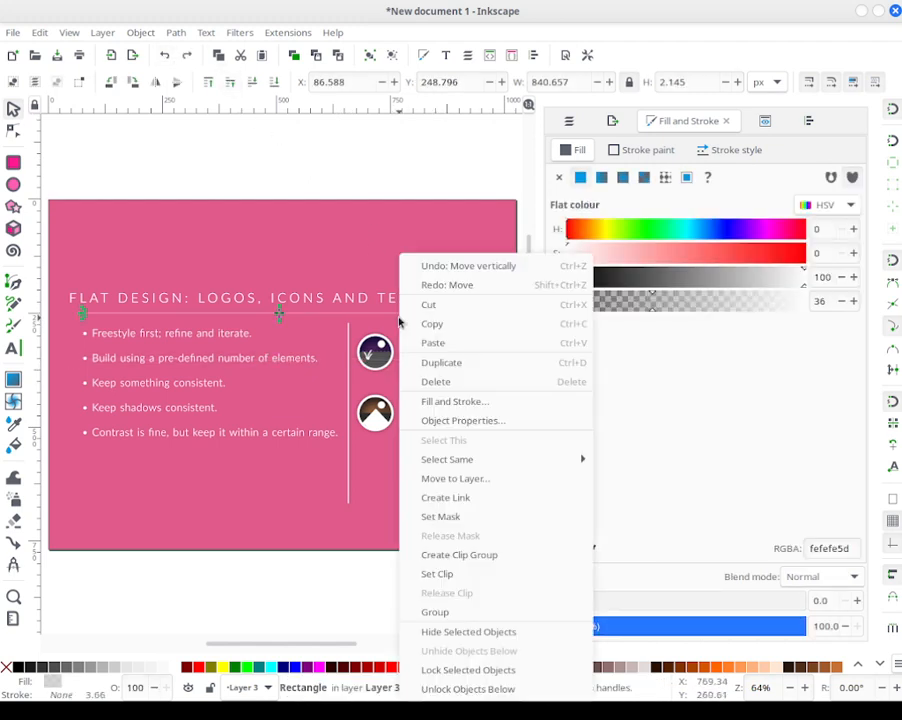
{"action": "left_click", "coordinate": [458, 361]}
{"action": "left_click_drag", "start_coordinate": [641, 317], "coordinate": [716, 305]}
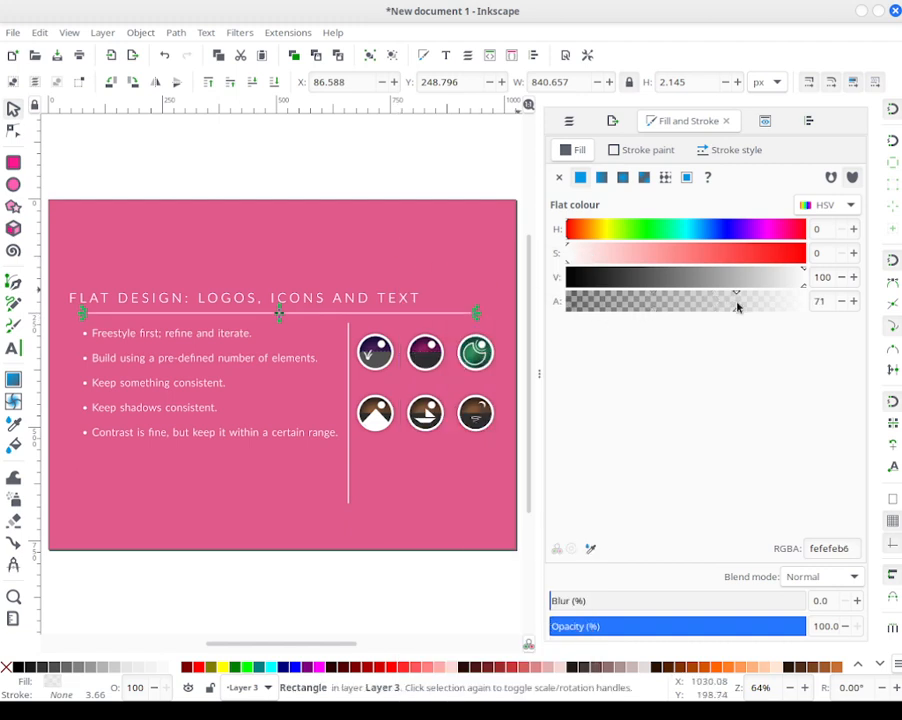
{"action": "left_click", "coordinate": [853, 301]}
{"action": "left_click", "coordinate": [853, 301]}
{"action": "left_click", "coordinate": [853, 301]}
Step: Shorten the brighter line copy from both ends to about 239 px wide, starting at X 606.589 px
{"action": "left_click_drag", "start_coordinate": [88, 318], "coordinate": [323, 331]}
{"action": "left_click_drag", "start_coordinate": [315, 329], "coordinate": [318, 329]}
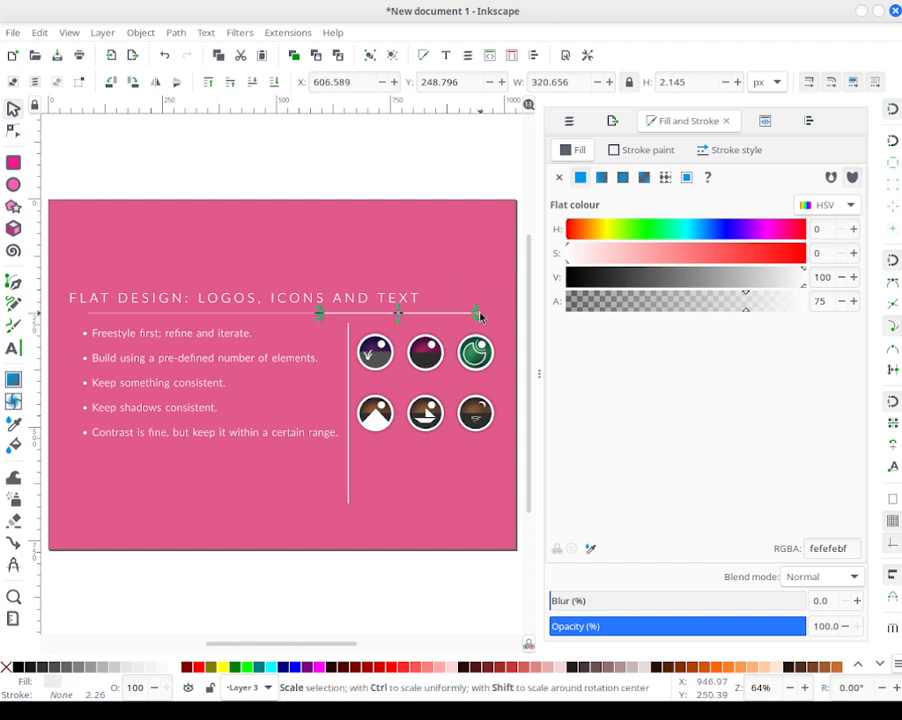
{"action": "left_click_drag", "start_coordinate": [475, 319], "coordinate": [427, 321]}
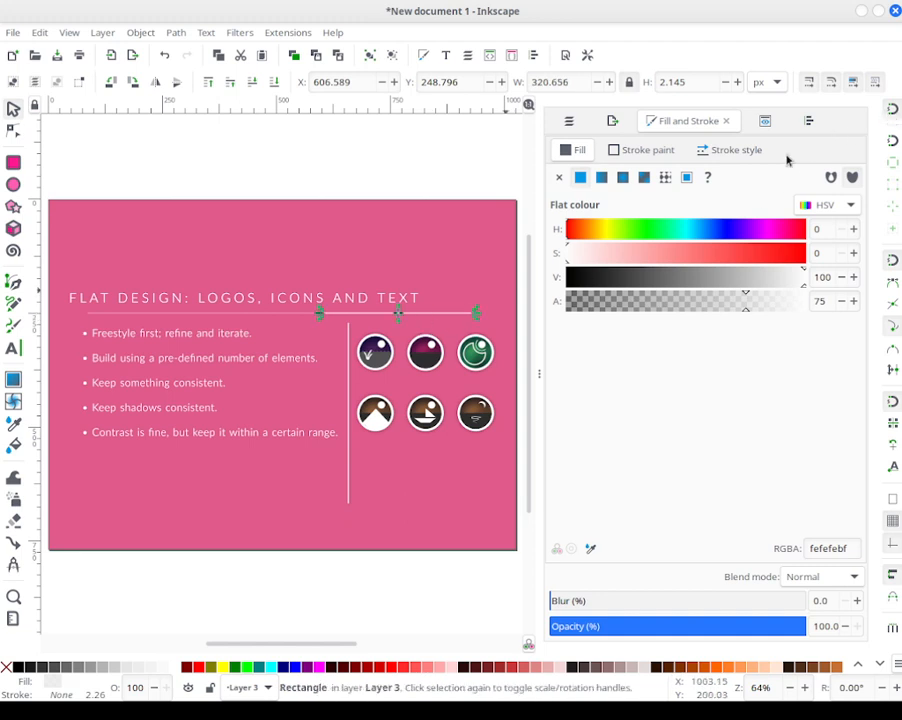
{"action": "left_click_drag", "start_coordinate": [477, 314], "coordinate": [438, 321]}
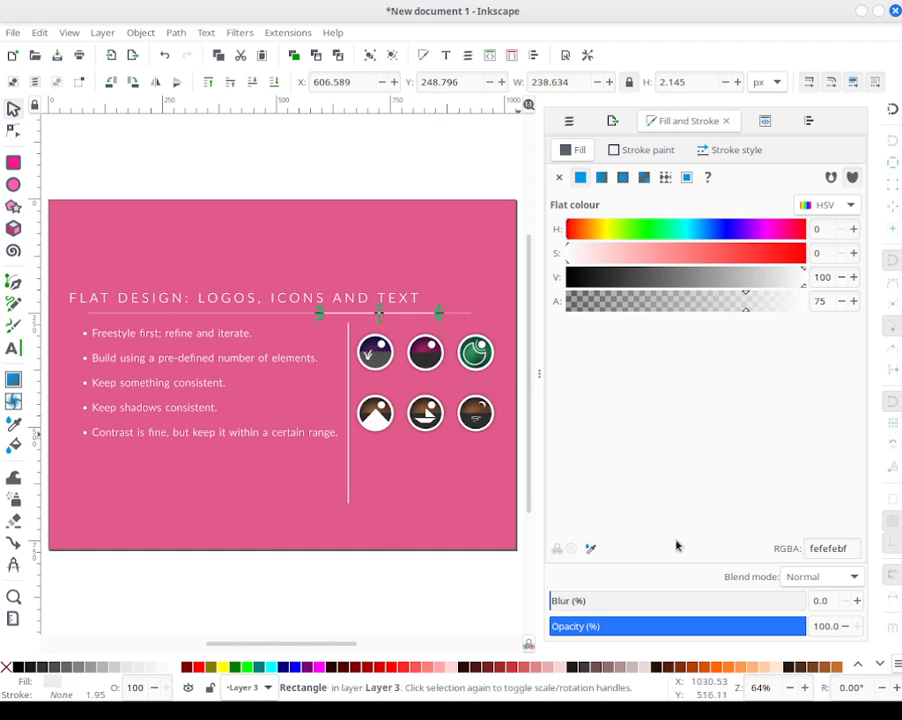
Step: Blur the short bright line by 13.6% to turn it into a soft highlight
{"action": "left_click", "coordinate": [607, 601]}
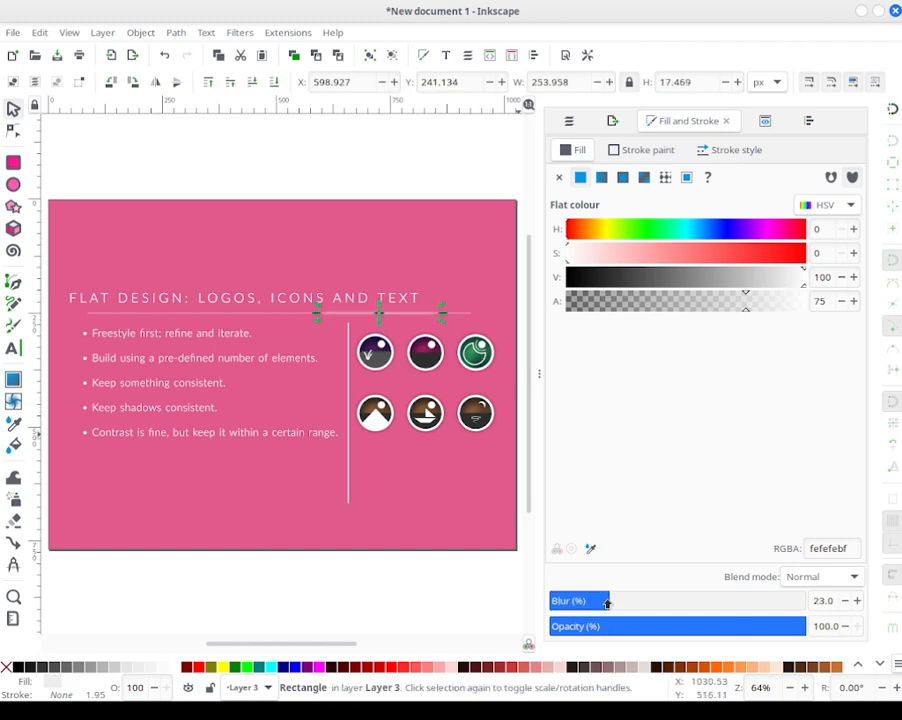
{"action": "left_click_drag", "start_coordinate": [627, 602], "coordinate": [579, 604]}
{"action": "left_click", "coordinate": [855, 601]}
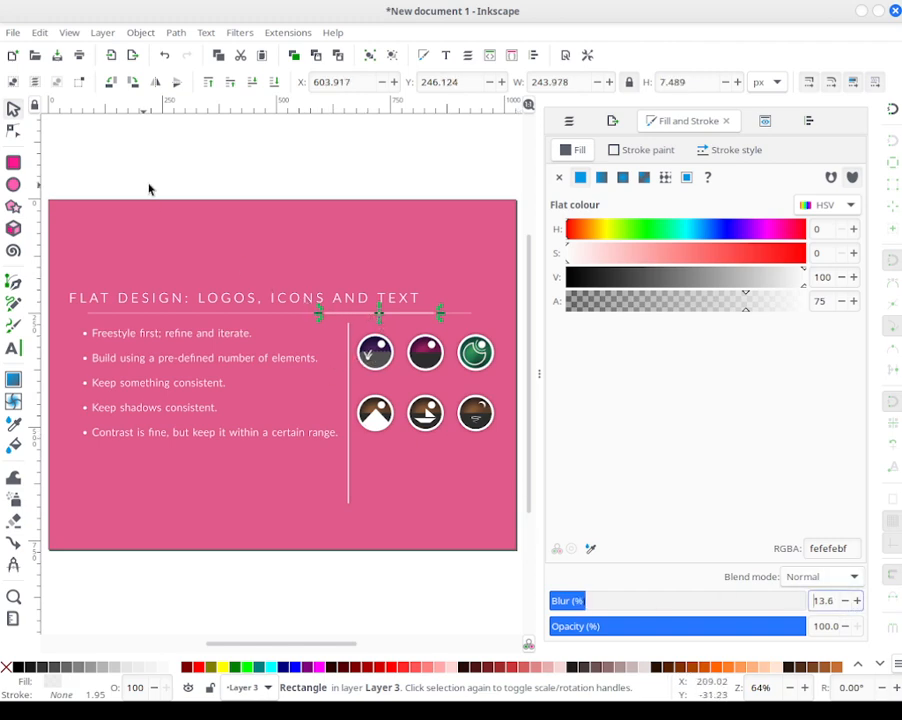
Step: Convert the blurred highlight to a path and insert a node midway along its left end
{"action": "left_click", "coordinate": [177, 33]}
{"action": "left_click", "coordinate": [215, 51]}
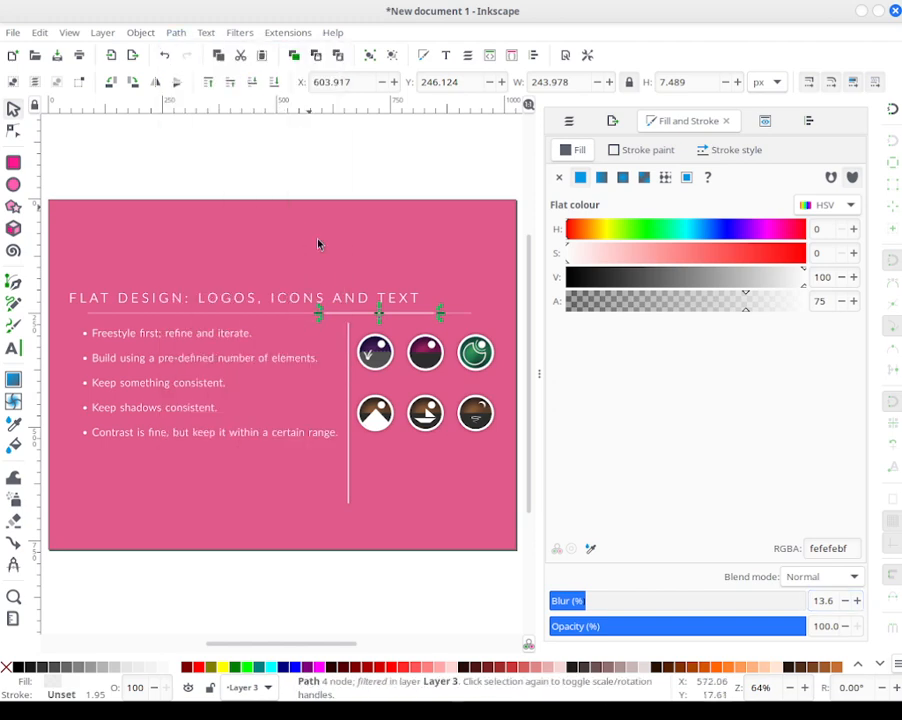
{"action": "key", "text": "n"}
{"action": "left_click_drag", "start_coordinate": [303, 265], "coordinate": [351, 344]}
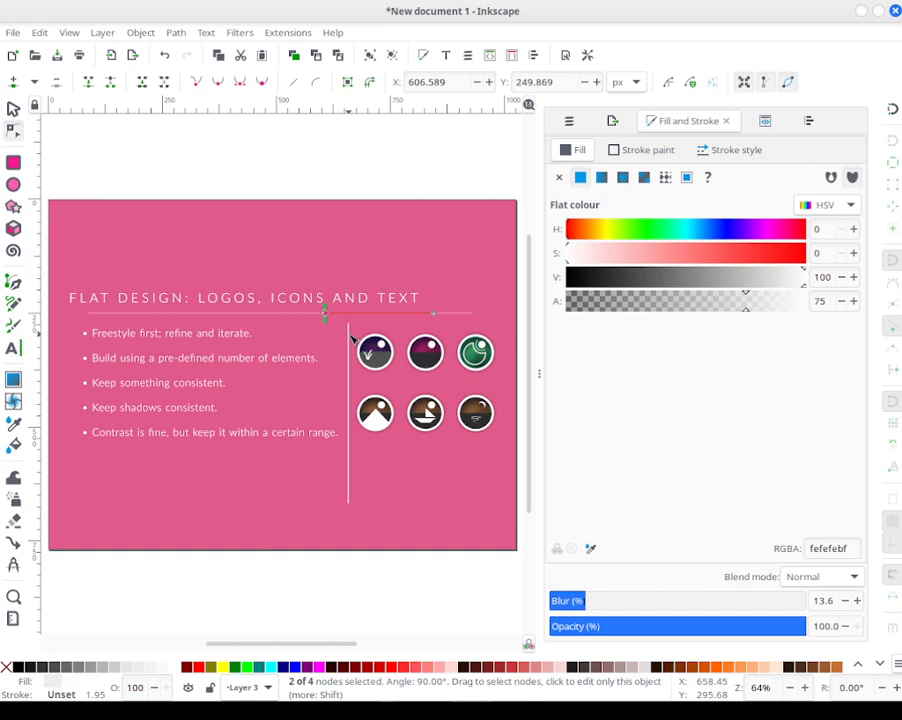
{"action": "scroll", "coordinate": [350, 335], "scroll_direction": "up", "scroll_amount": 9}
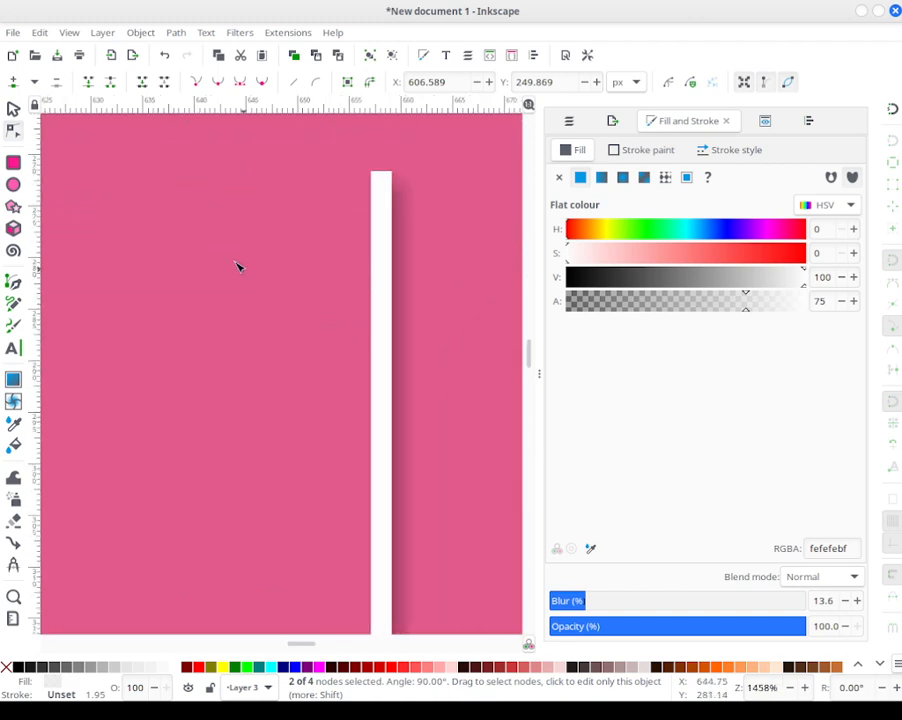
{"action": "scroll", "coordinate": [242, 266], "scroll_direction": "down", "scroll_amount": 2}
{"action": "scroll", "coordinate": [238, 257], "scroll_direction": "down", "scroll_amount": 1}
{"action": "scroll", "coordinate": [232, 240], "scroll_direction": "up", "scroll_amount": 1}
{"action": "left_click_drag", "start_coordinate": [216, 226], "coordinate": [384, 424]}
{"action": "scroll", "coordinate": [280, 386], "scroll_direction": "up", "scroll_amount": 4}
{"action": "scroll", "coordinate": [280, 386], "scroll_direction": "down", "scroll_amount": 1}
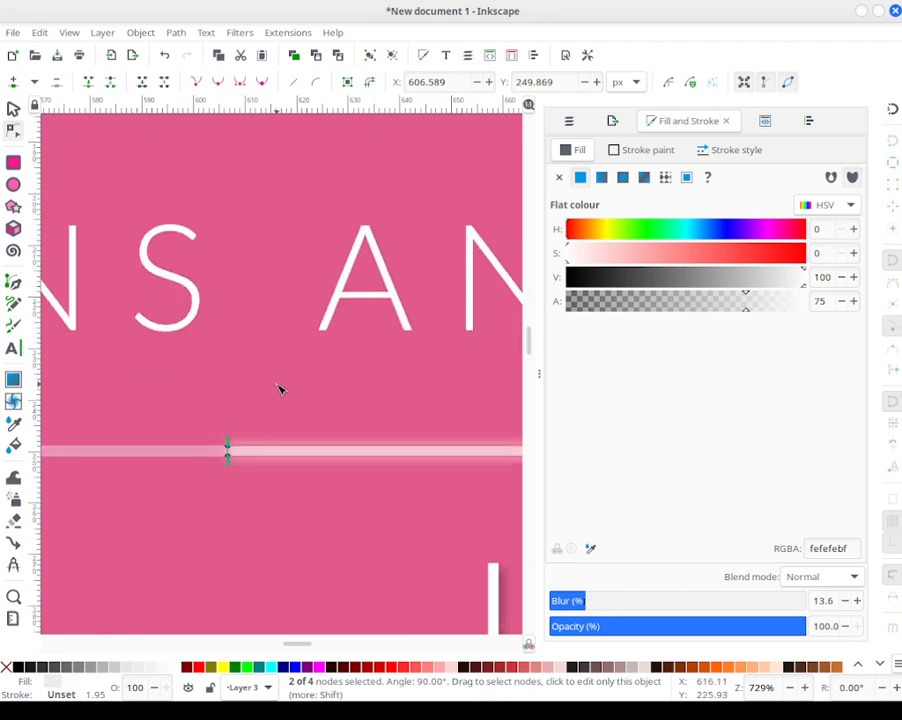
{"action": "key", "text": "Insert"}
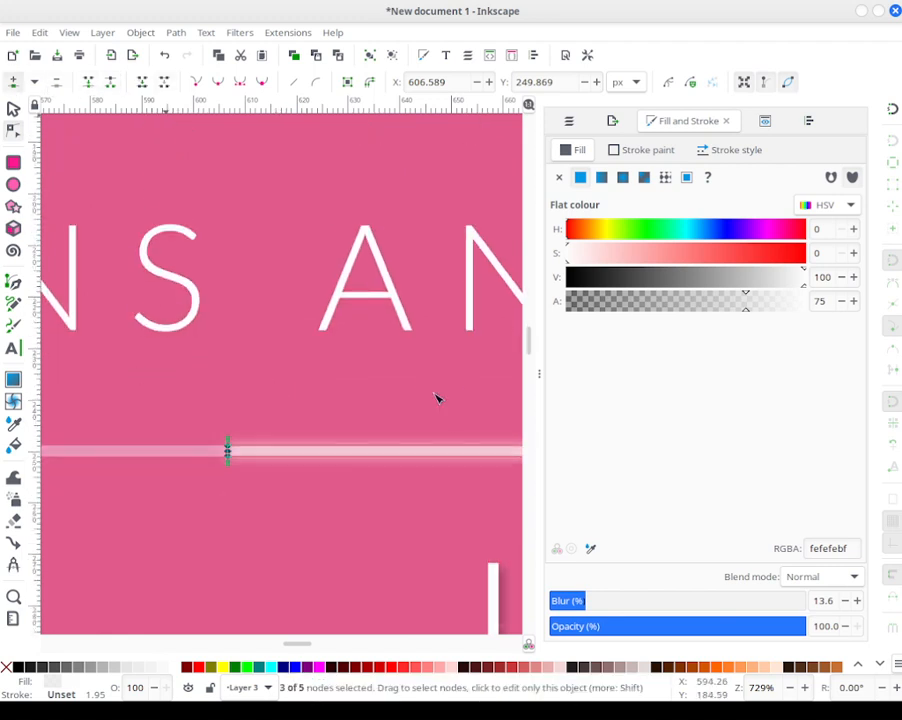
Step: Move the new middle node outward to X 560.589 px so the highlight's left end tapers to a point
{"action": "key", "text": "Escape"}
{"action": "left_click", "coordinate": [228, 452]}
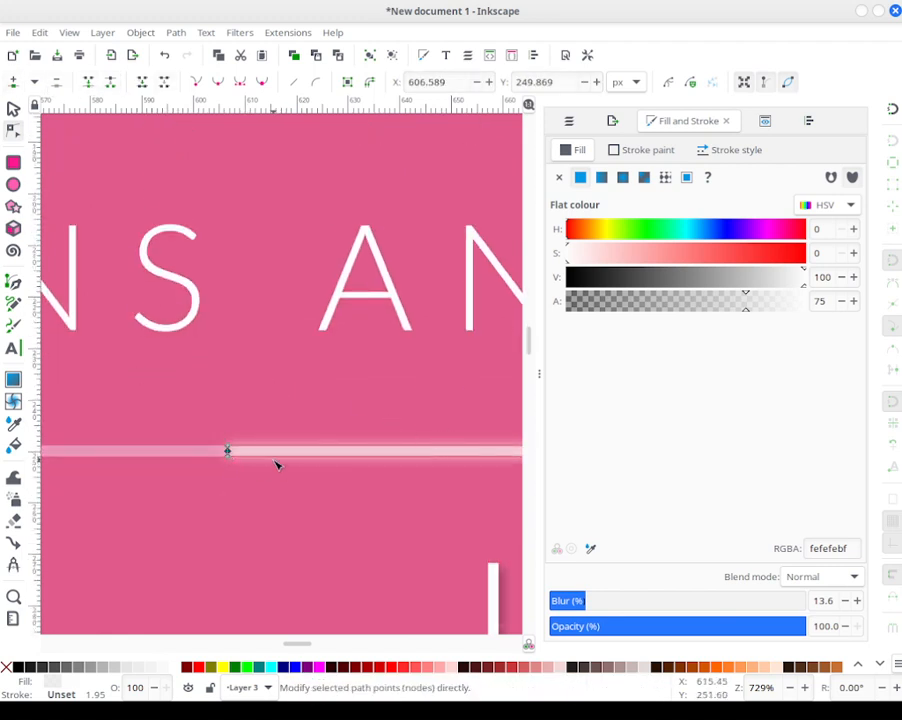
{"action": "key", "text": "Left"}
{"action": "key", "text": "Left"}
{"action": "key", "text": "Left"}
{"action": "key", "text": "Left"}
{"action": "key", "text": "Left"}
{"action": "key", "text": "Left"}
{"action": "key", "text": "Left"}
{"action": "key", "text": "Left"}
{"action": "key", "text": "Left"}
{"action": "key", "text": "Left"}
{"action": "key", "text": "Left"}
{"action": "key", "text": "Left"}
{"action": "key", "text": "Left"}
{"action": "key", "text": "Left"}
{"action": "key", "text": "Left"}
{"action": "key", "text": "Left"}
{"action": "key", "text": "Left"}
{"action": "key", "text": "Left"}
{"action": "key", "text": "Left"}
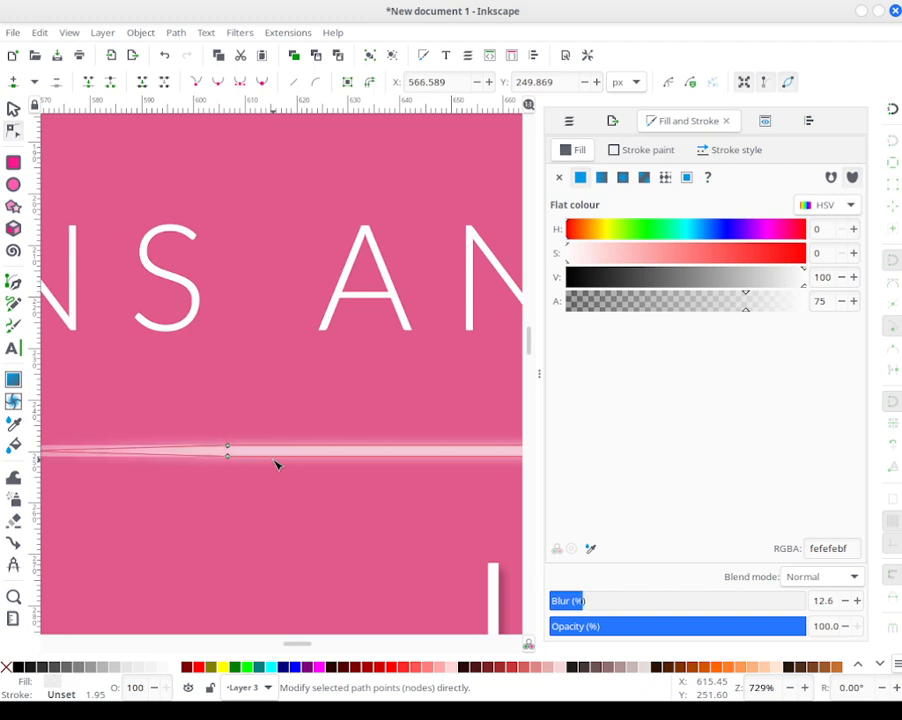
Step: Insert a node midway between the two corner nodes at the highlight's right end
{"action": "scroll", "coordinate": [277, 464], "scroll_direction": "right", "scroll_amount": 15}
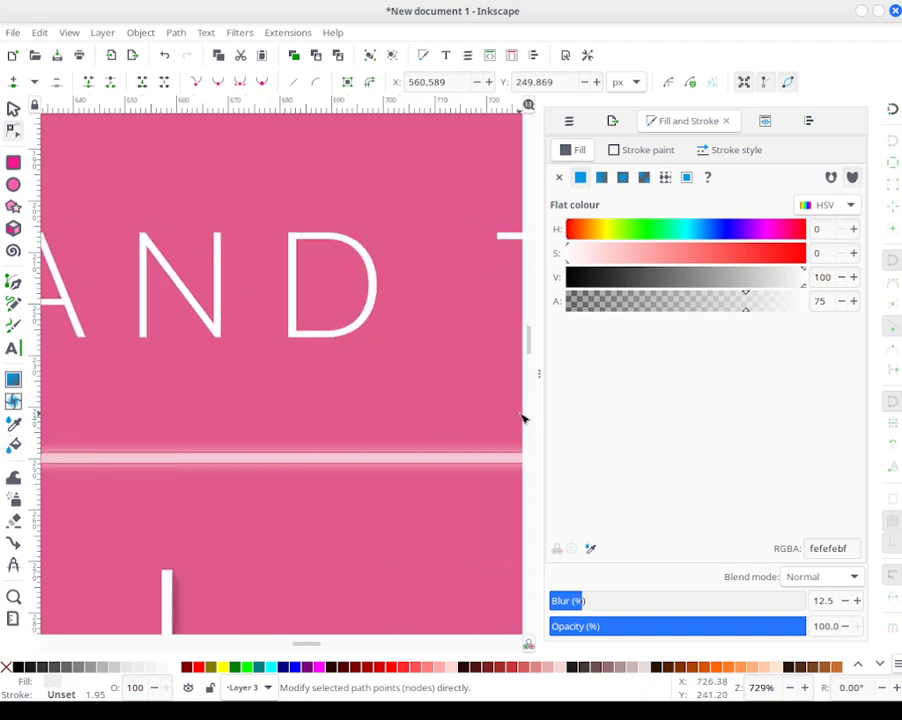
{"action": "scroll", "coordinate": [295, 430], "scroll_direction": "right", "scroll_amount": 10}
{"action": "left_click_drag", "start_coordinate": [275, 390], "coordinate": [356, 554]}
{"action": "left_click_drag", "start_coordinate": [238, 411], "coordinate": [300, 490]}
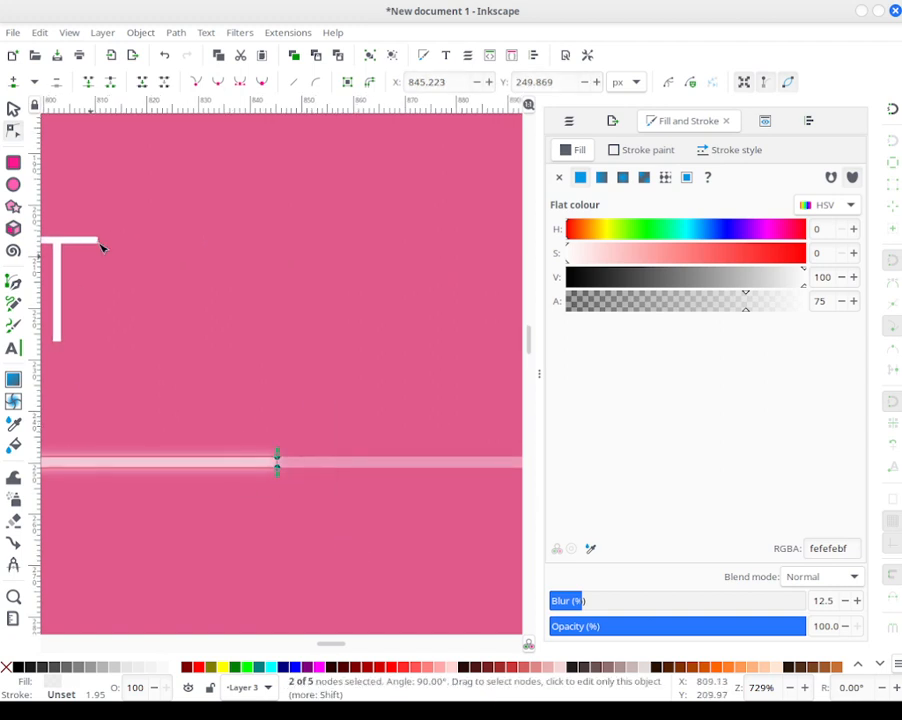
{"action": "left_click", "coordinate": [13, 81]}
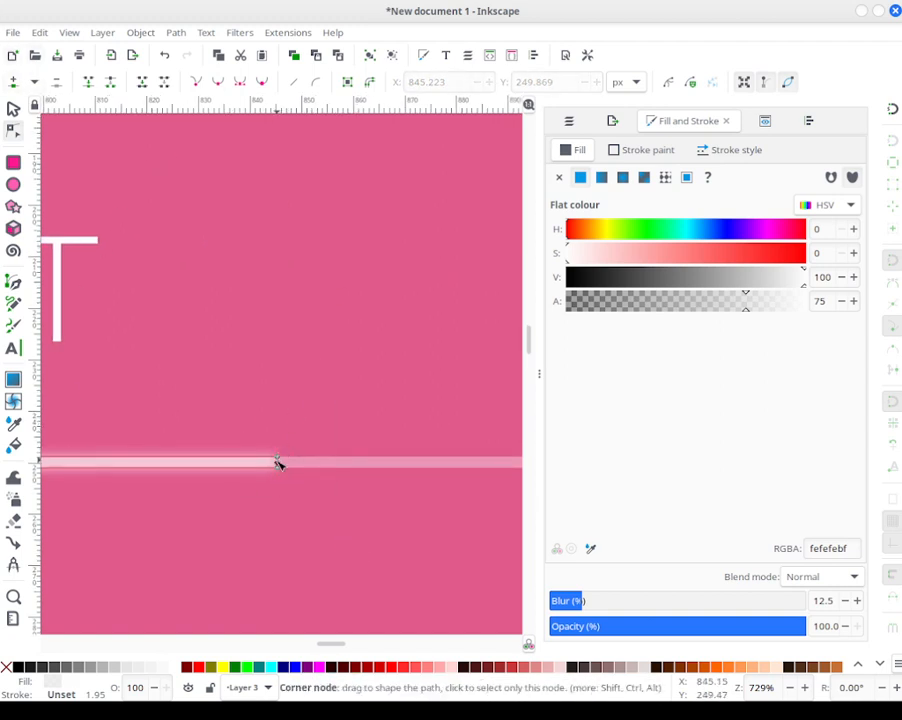
Step: Move the right end's middle node outward to X 903.223 px to form a matching tapered point
{"action": "left_click", "coordinate": [278, 461]}
{"action": "key", "text": "Right"}
{"action": "key", "text": "Right"}
{"action": "key", "text": "Right"}
{"action": "key", "text": "Right"}
{"action": "key", "text": "Right"}
{"action": "key", "text": "Right"}
{"action": "key", "text": "Right"}
{"action": "key", "text": "Right"}
{"action": "key", "text": "Right"}
{"action": "key", "text": "Right"}
{"action": "key", "text": "Right"}
{"action": "key", "text": "Right"}
{"action": "key", "text": "Right"}
{"action": "key", "text": "Right"}
{"action": "key", "text": "Right"}
{"action": "key", "text": "Right"}
{"action": "key", "text": "Right"}
{"action": "key", "text": "Right"}
{"action": "key", "text": "Right"}
{"action": "key", "text": "Right"}
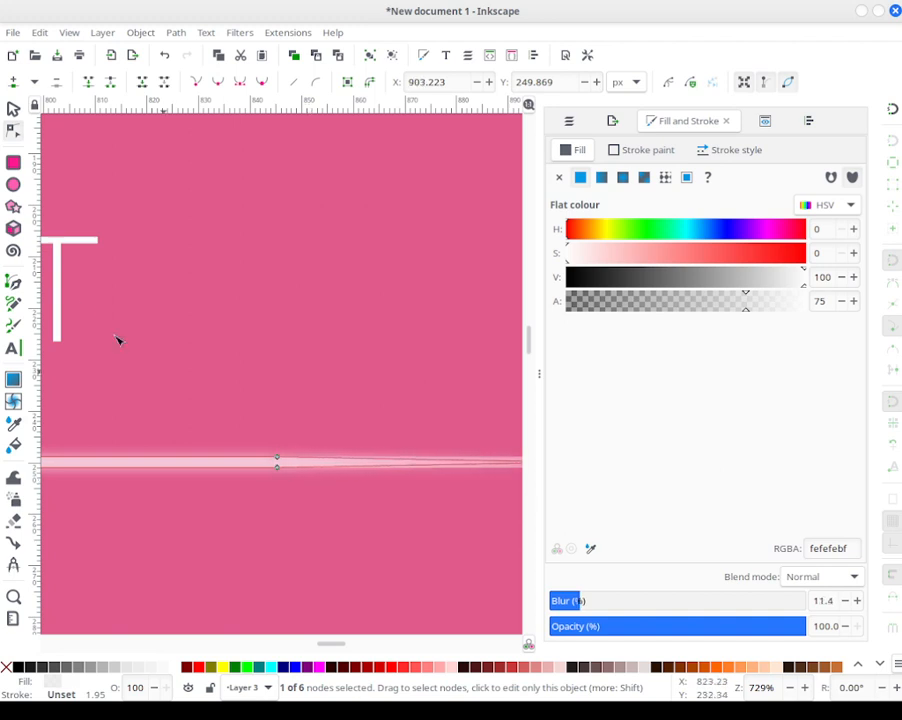
{"action": "left_click", "coordinate": [13, 108]}
{"action": "key", "text": "Escape"}
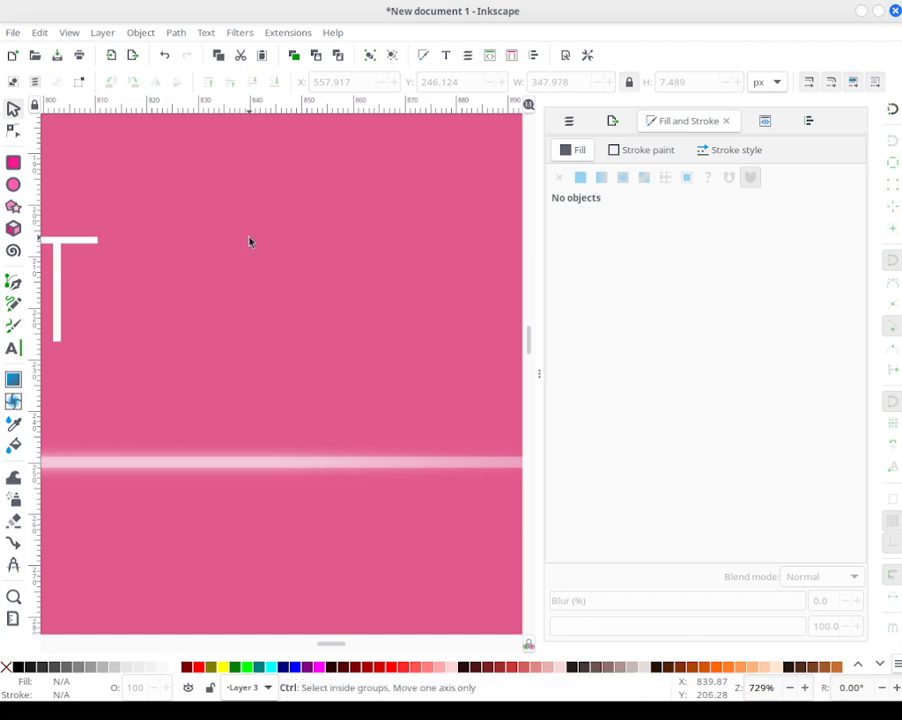
Step: Stretch the tapered highlight leftward to X 414.498 px, making it about 492 px wide
{"action": "scroll", "coordinate": [248, 242], "scroll_direction": "down", "scroll_amount": 12}
{"action": "scroll", "coordinate": [248, 244], "scroll_direction": "up", "scroll_amount": 4}
{"action": "left_click_drag", "start_coordinate": [192, 274], "coordinate": [295, 320]}
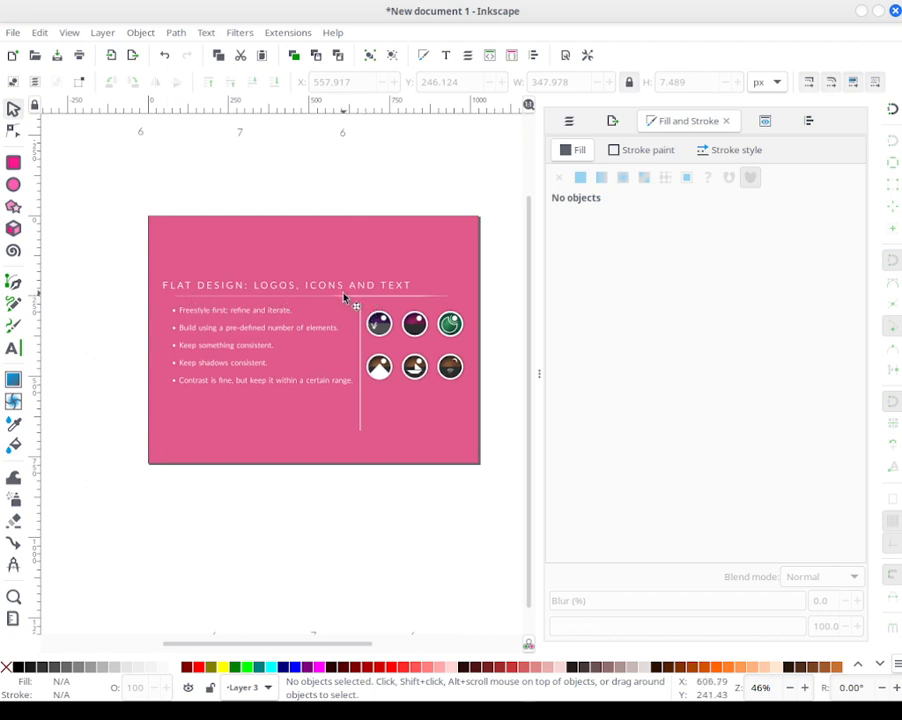
{"action": "left_click", "coordinate": [320, 297]}
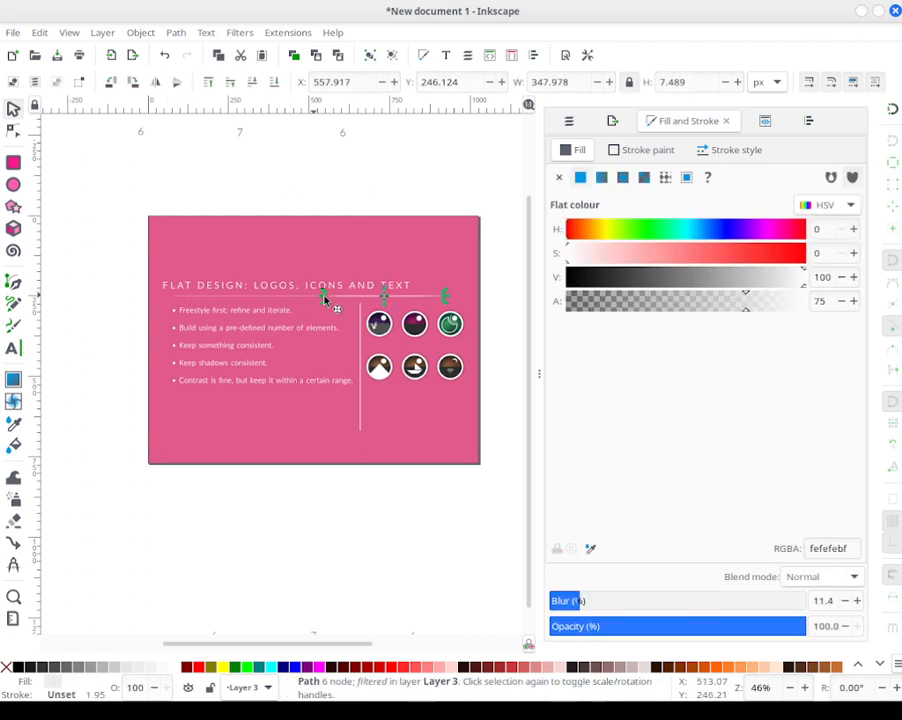
{"action": "mouse_move", "coordinate": [283, 300]}
{"action": "left_mouse_down"}
{"action": "mouse_move", "coordinate": [250, 302]}
{"action": "mouse_move", "coordinate": [279, 304]}
{"action": "left_mouse_up"}
{"action": "left_click", "coordinate": [382, 229]}
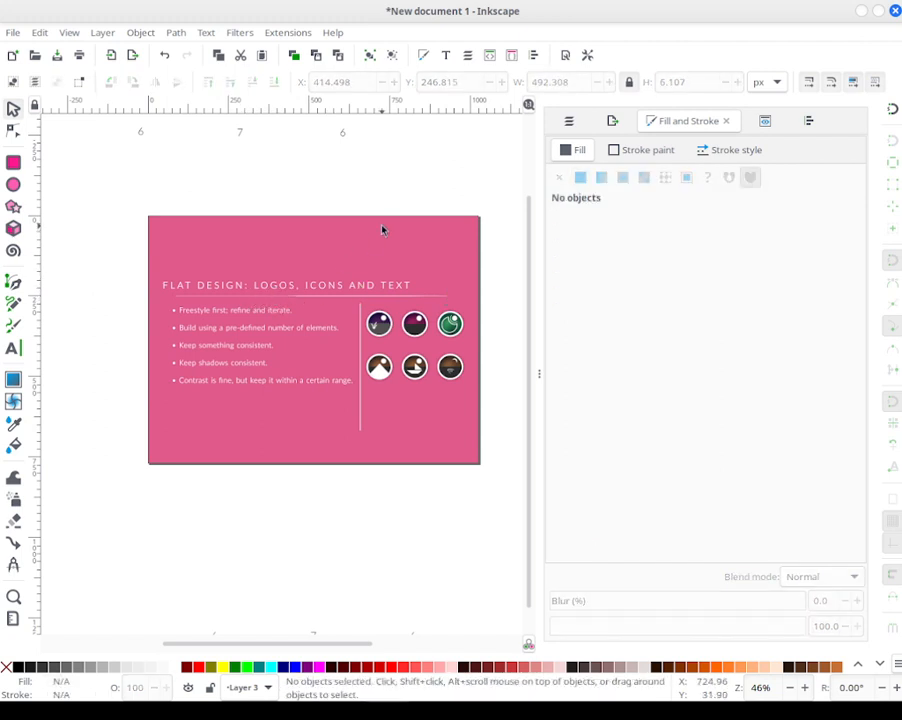
Step: Reduce the alpha of the thin line under the heading to 24
{"action": "left_click", "coordinate": [247, 297]}
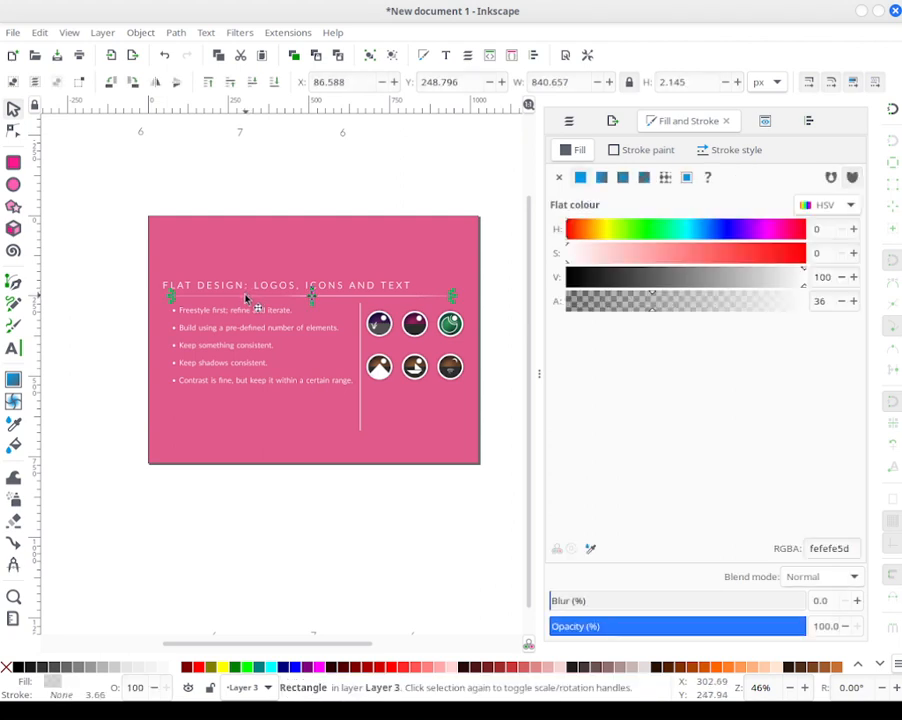
{"action": "right_click", "coordinate": [248, 298]}
{"action": "left_click", "coordinate": [338, 361]}
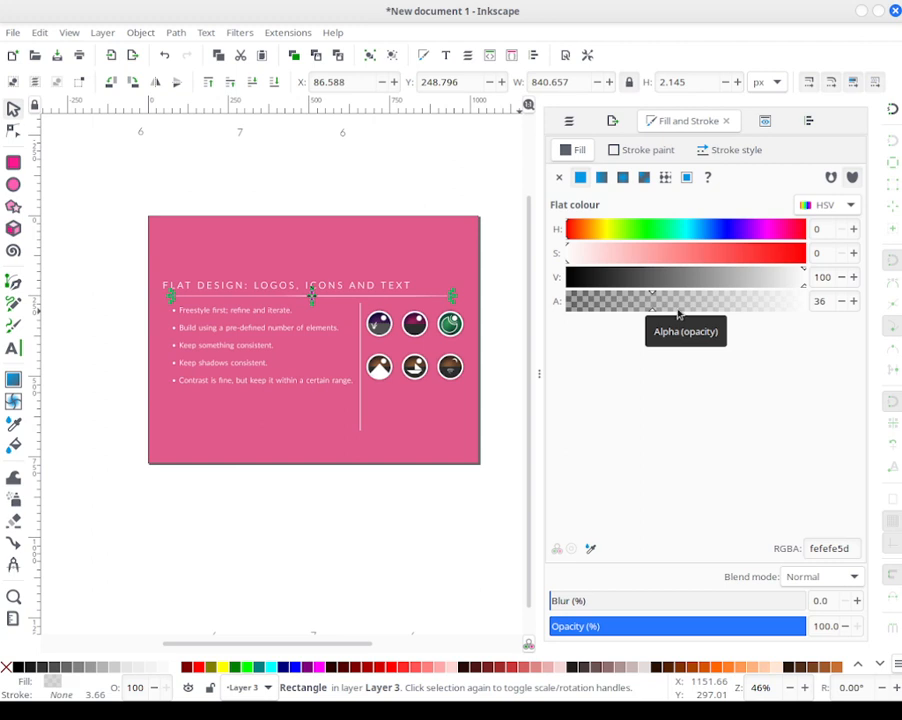
{"action": "left_click", "coordinate": [624, 297]}
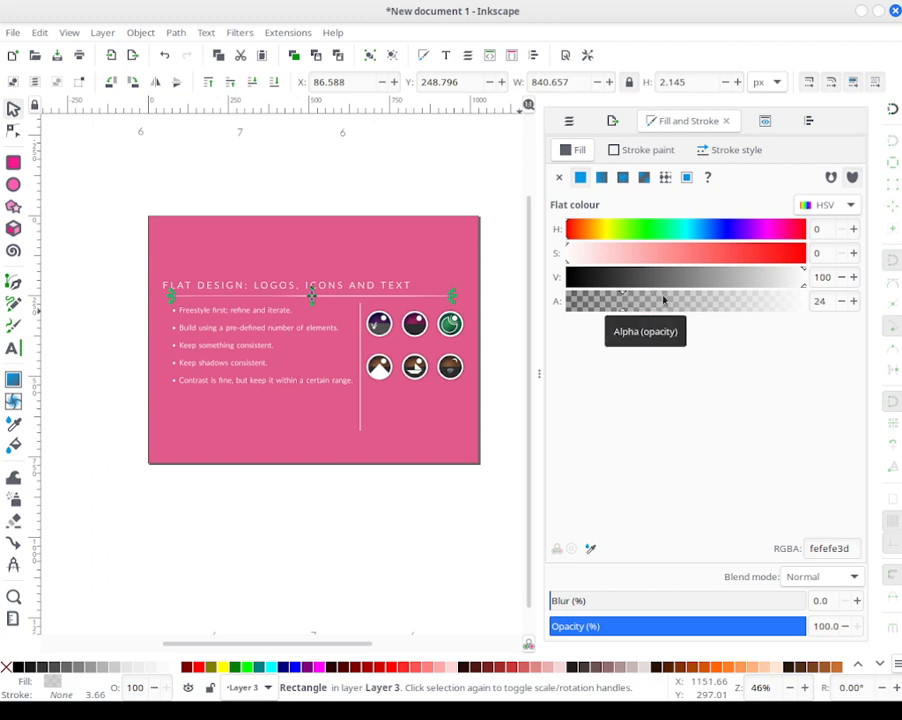
{"action": "left_click", "coordinate": [419, 162]}
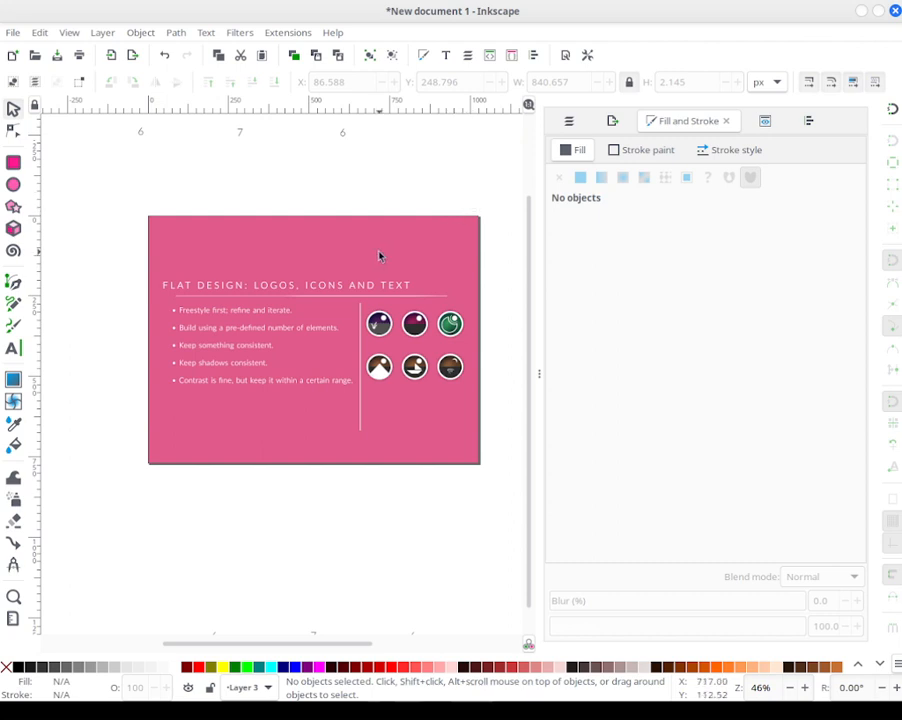
Step: Ungroup the three numbers above the page and place the last 6 below the green icon at about X 931.4, Y 392 px
{"action": "left_click_drag", "start_coordinate": [361, 157], "coordinate": [341, 280]}
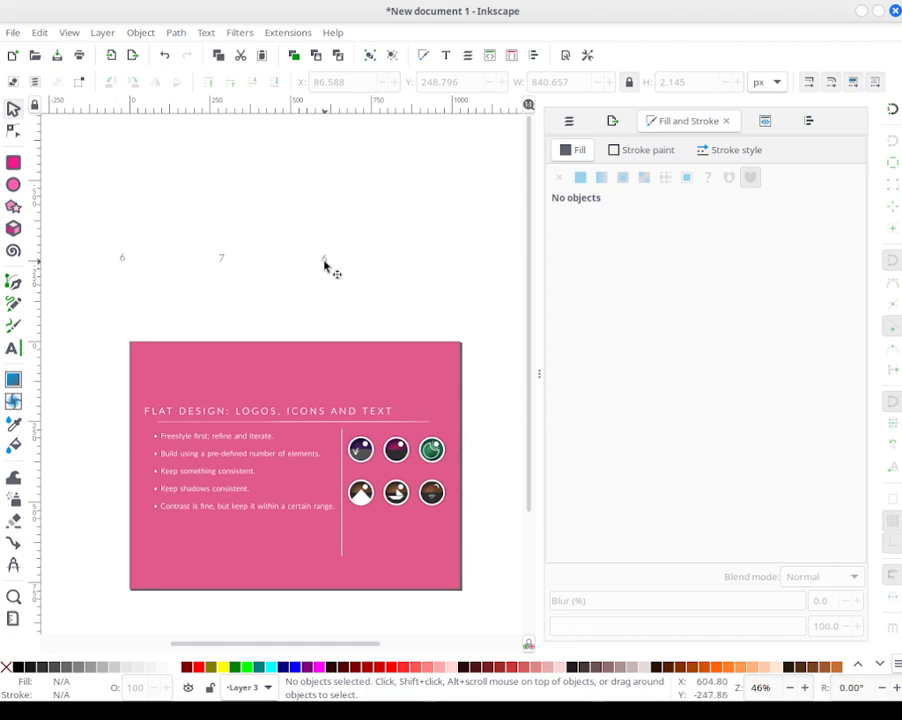
{"action": "left_click", "coordinate": [324, 260]}
{"action": "left_click", "coordinate": [392, 55]}
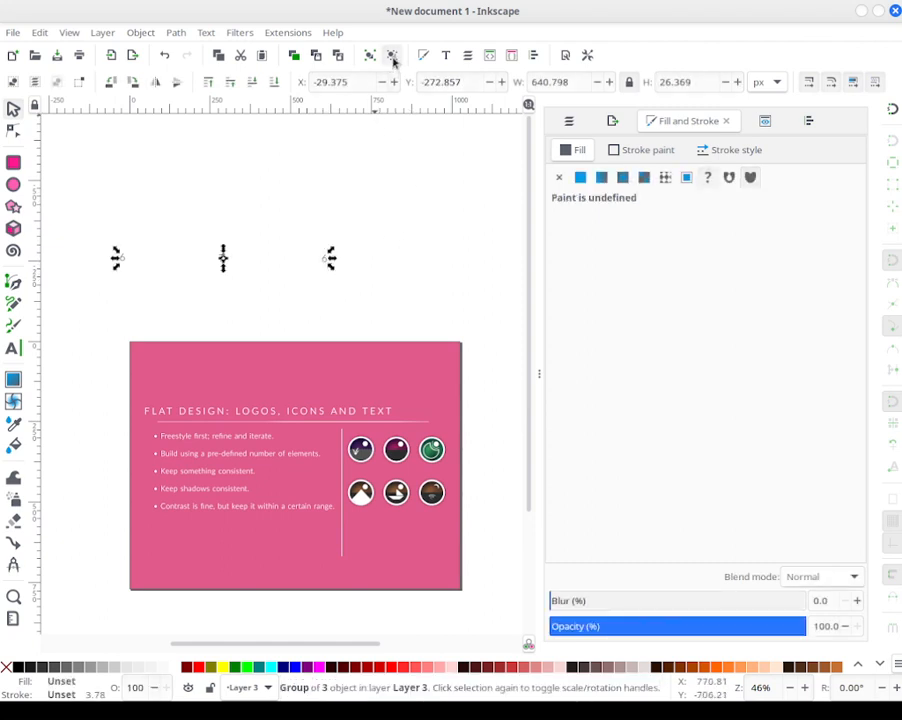
{"action": "left_click", "coordinate": [347, 196]}
{"action": "left_click_drag", "start_coordinate": [322, 261], "coordinate": [440, 486]}
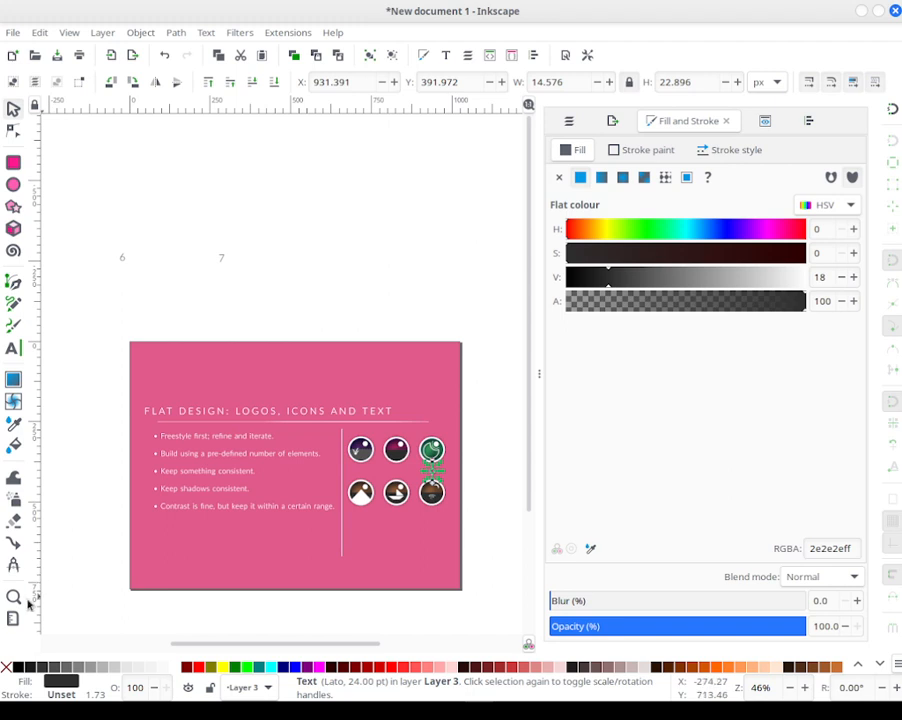
Step: Set the moved 6's font size to 18 pt and its fill to white
{"action": "key", "text": "t"}
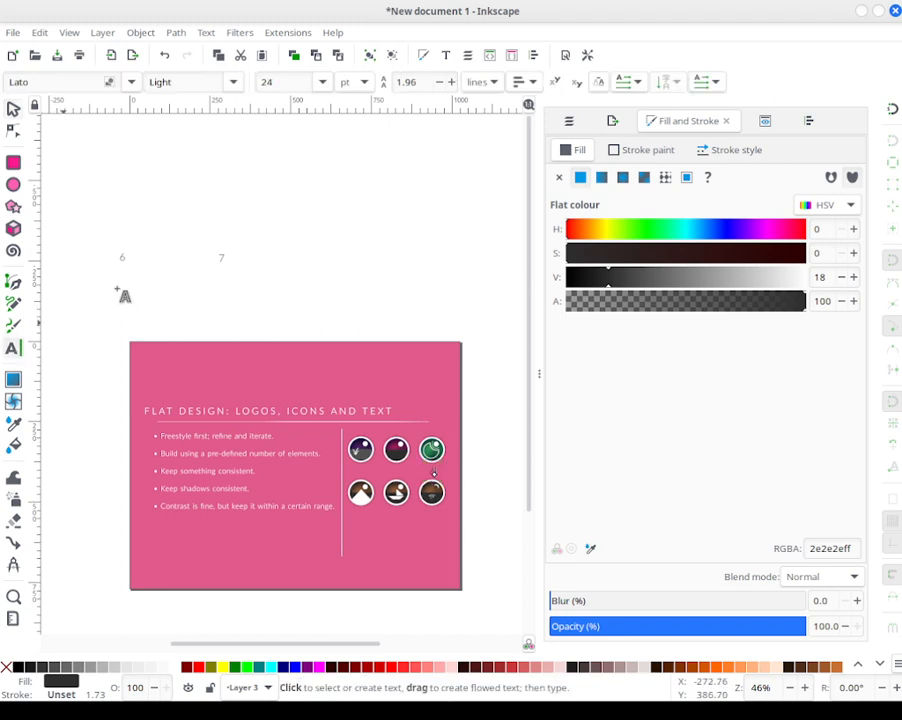
{"action": "left_click", "coordinate": [321, 86]}
{"action": "left_click", "coordinate": [298, 324]}
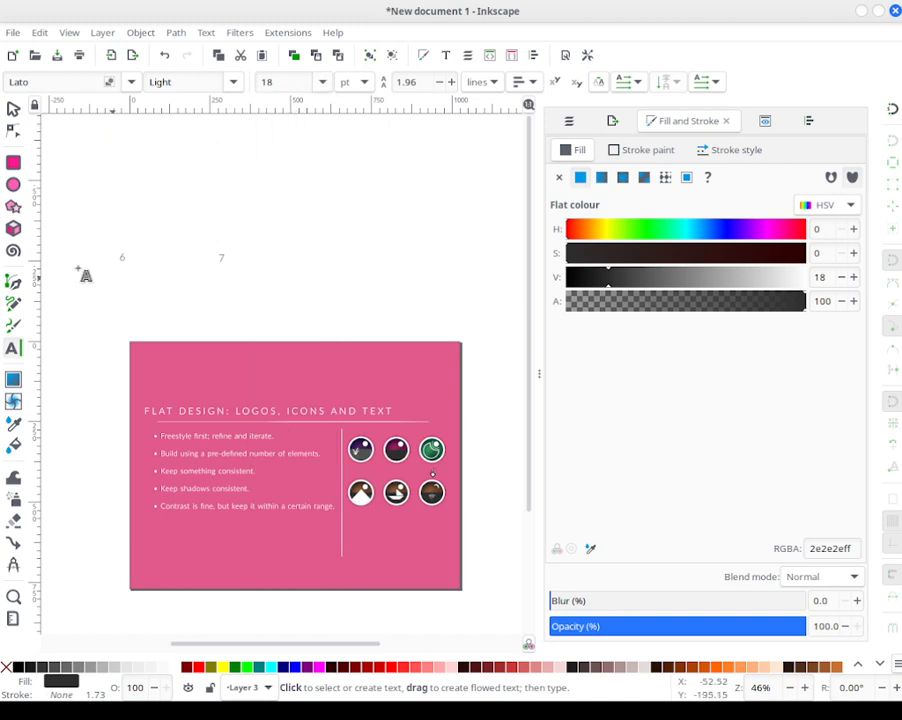
{"action": "left_click", "coordinate": [13, 108]}
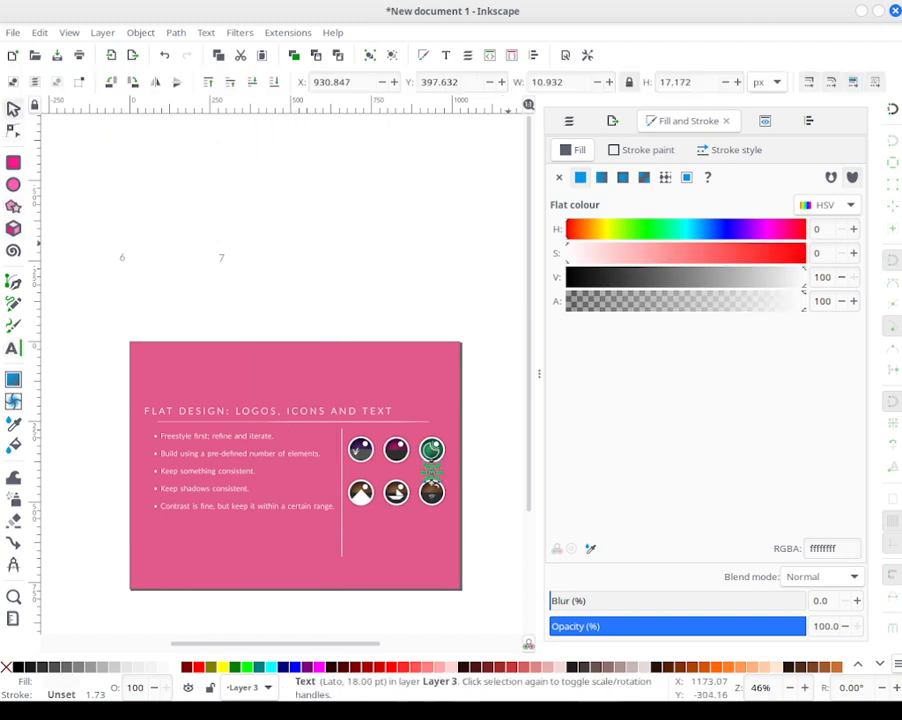
{"action": "left_click", "coordinate": [368, 348]}
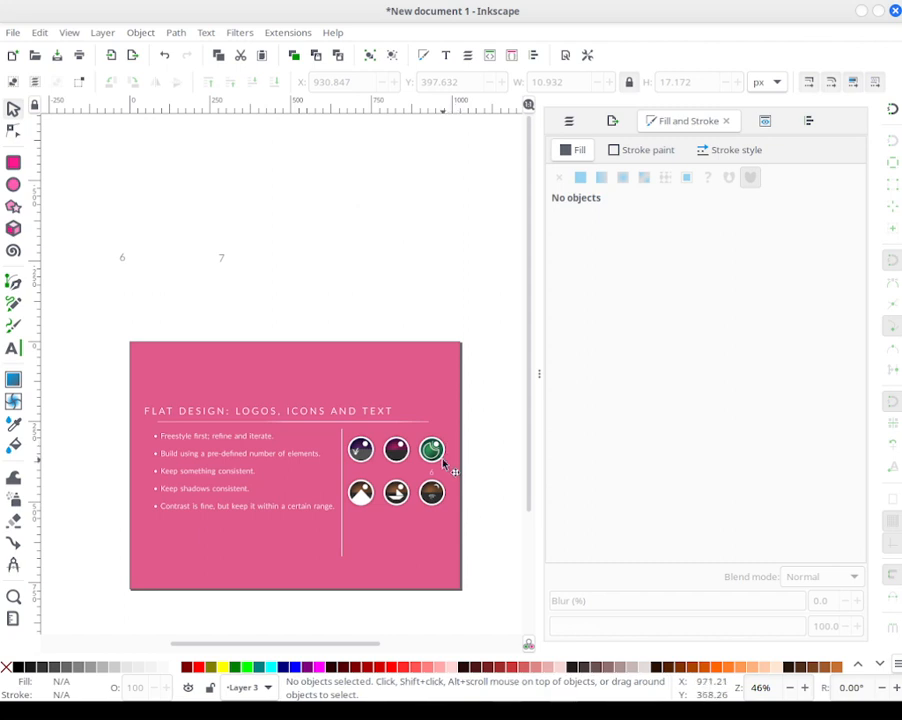
Step: Examine the icon grid and the small 6 at close-up and whole-page scale
{"action": "scroll", "coordinate": [460, 450], "scroll_direction": "down", "scroll_amount": 6}
{"action": "left_click_drag", "start_coordinate": [460, 214], "coordinate": [457, 476]}
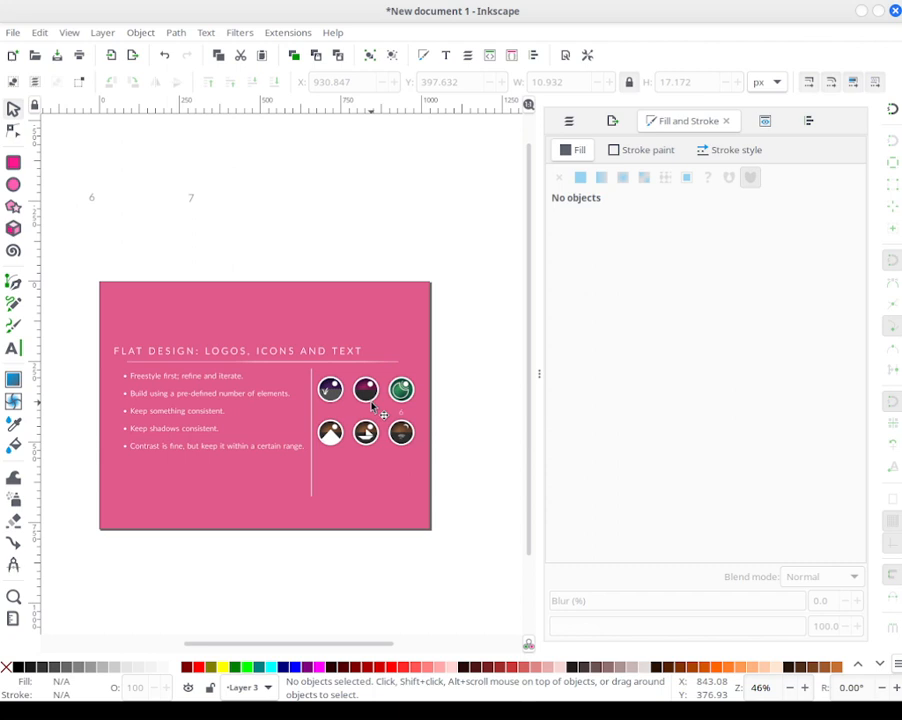
{"action": "left_click_drag", "start_coordinate": [424, 458], "coordinate": [420, 515]}
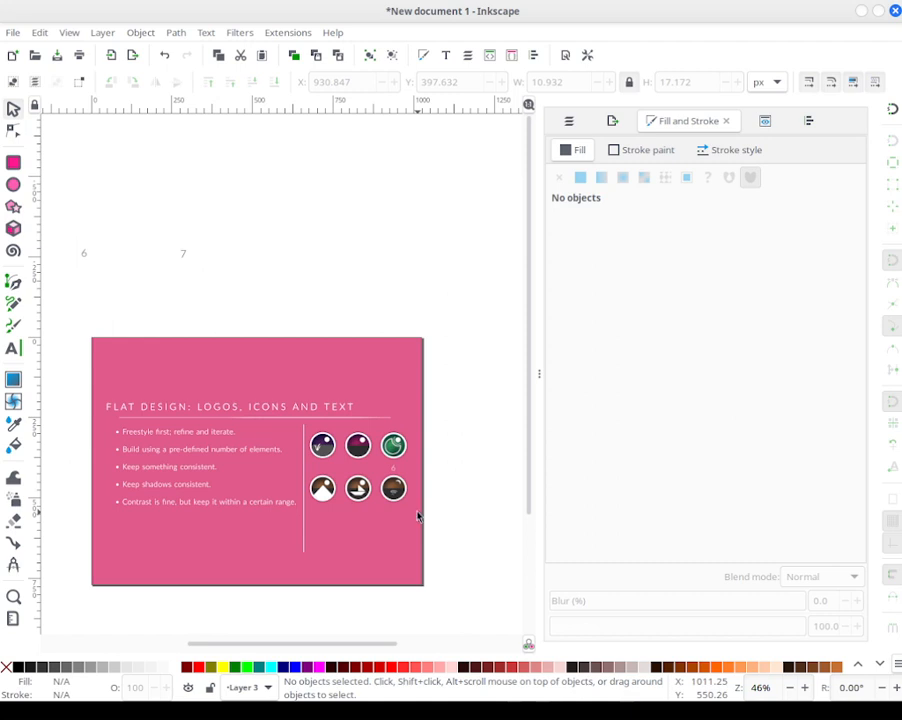
{"action": "scroll", "coordinate": [418, 510], "scroll_direction": "up", "scroll_amount": 3}
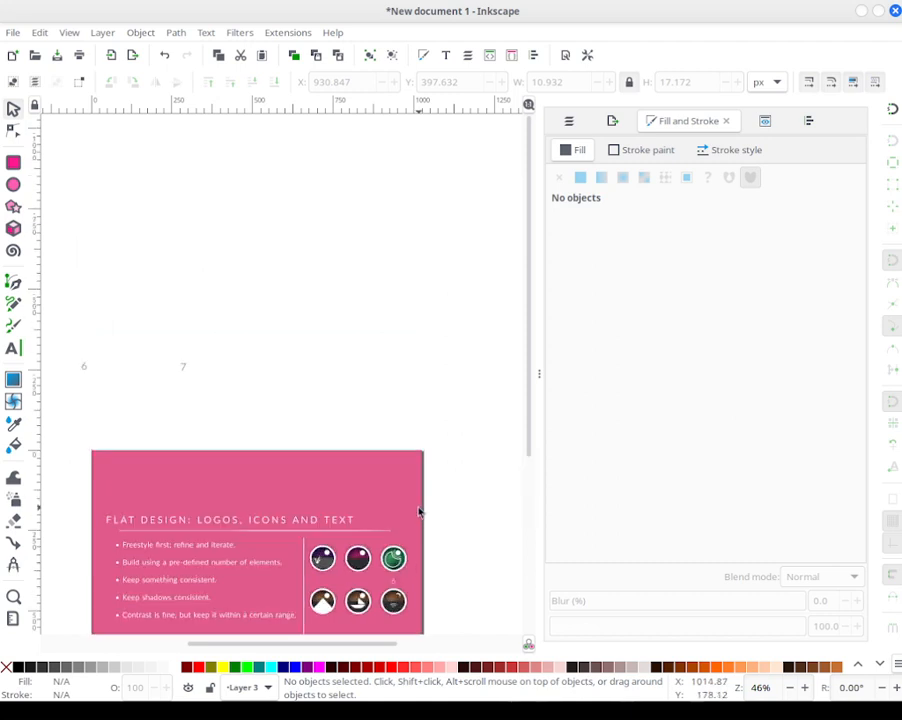
{"action": "scroll", "coordinate": [423, 580], "scroll_direction": "down", "scroll_amount": 4}
{"action": "scroll", "coordinate": [405, 488], "scroll_direction": "up", "scroll_amount": 4, "text": "ctrl"}
{"action": "scroll", "coordinate": [405, 488], "scroll_direction": "up", "scroll_amount": 4, "text": "ctrl"}
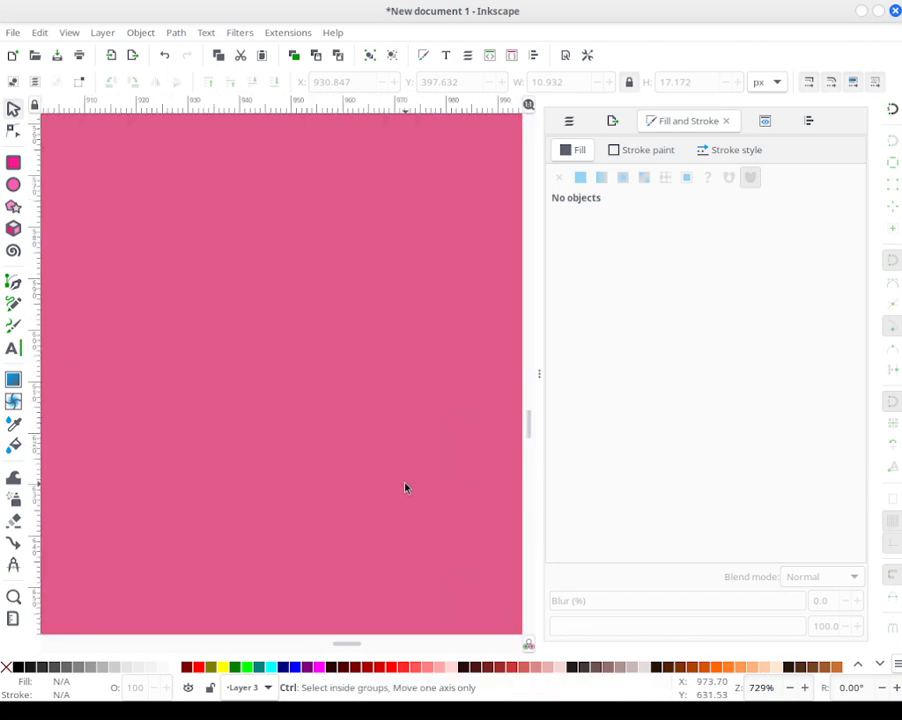
{"action": "scroll", "coordinate": [405, 488], "scroll_direction": "down", "scroll_amount": 8, "text": "ctrl"}
{"action": "scroll", "coordinate": [405, 488], "scroll_direction": "up", "scroll_amount": 2, "text": "ctrl"}
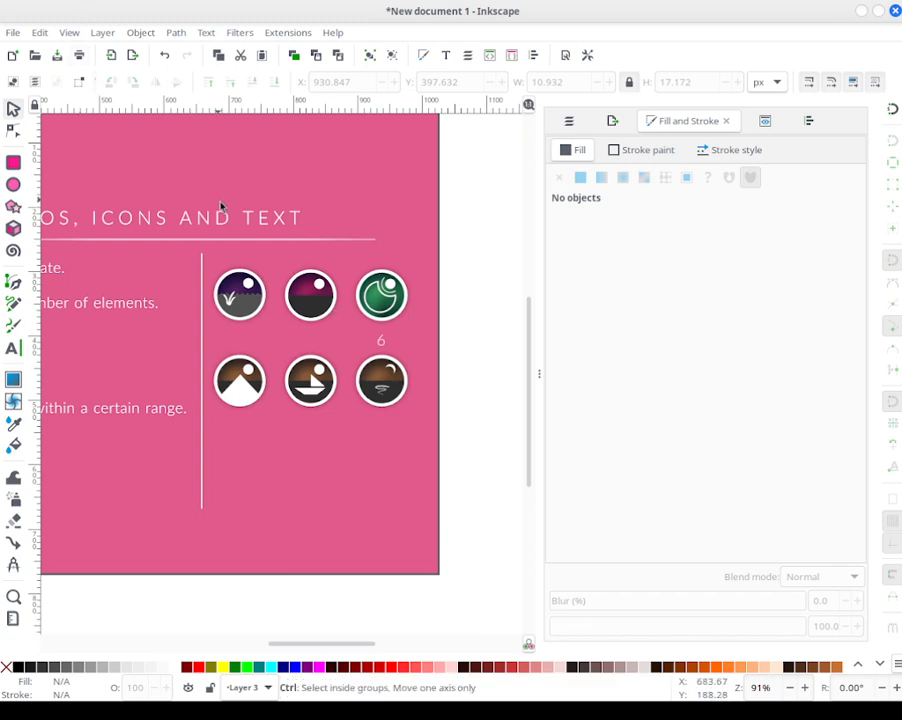
{"action": "scroll", "coordinate": [224, 209], "scroll_direction": "down", "scroll_amount": 3}
{"action": "scroll", "coordinate": [230, 216], "scroll_direction": "down", "scroll_amount": 3}
{"action": "scroll", "coordinate": [228, 209], "scroll_direction": "up", "scroll_amount": 2}
{"action": "scroll", "coordinate": [206, 280], "scroll_direction": "up", "scroll_amount": 4}
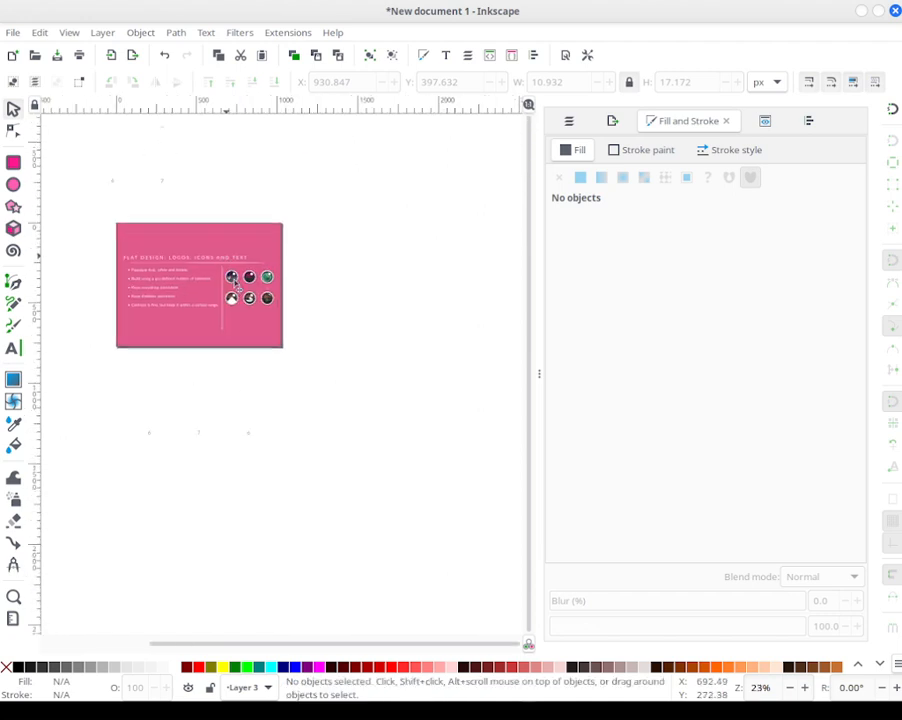
{"action": "scroll", "coordinate": [354, 446], "scroll_direction": "up", "scroll_amount": 3}
{"action": "scroll", "coordinate": [352, 446], "scroll_direction": "down", "scroll_amount": 3}
{"action": "scroll", "coordinate": [290, 422], "scroll_direction": "up", "scroll_amount": 4}
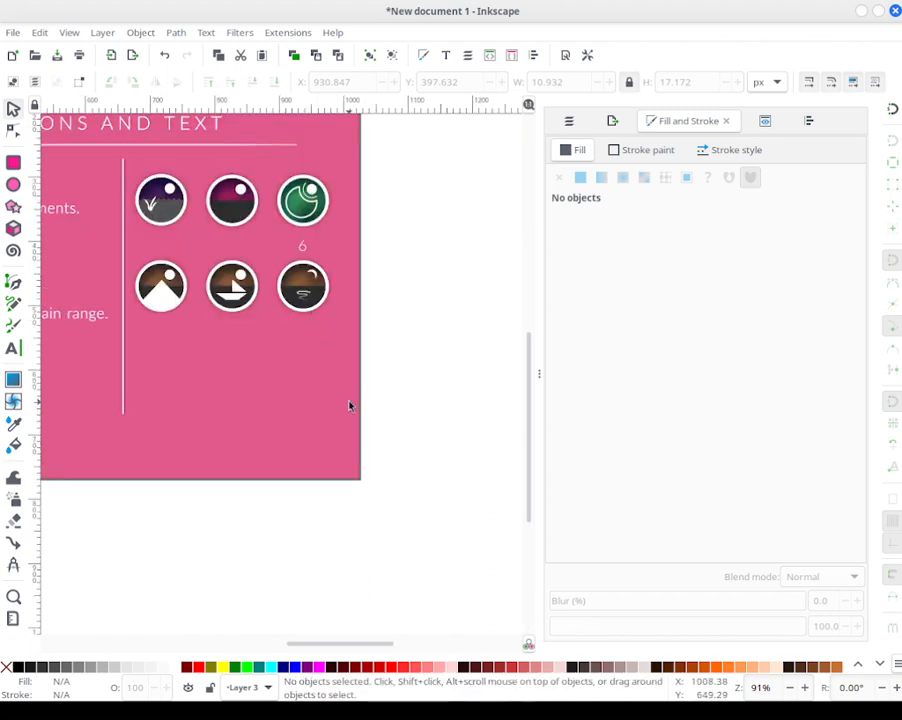
Step: Move the 6 to the green icon's lower-right edge, about X 968.4, Y 371.2 px, with fill colour f9f9f9
{"action": "left_click_drag", "start_coordinate": [307, 243], "coordinate": [334, 230]}
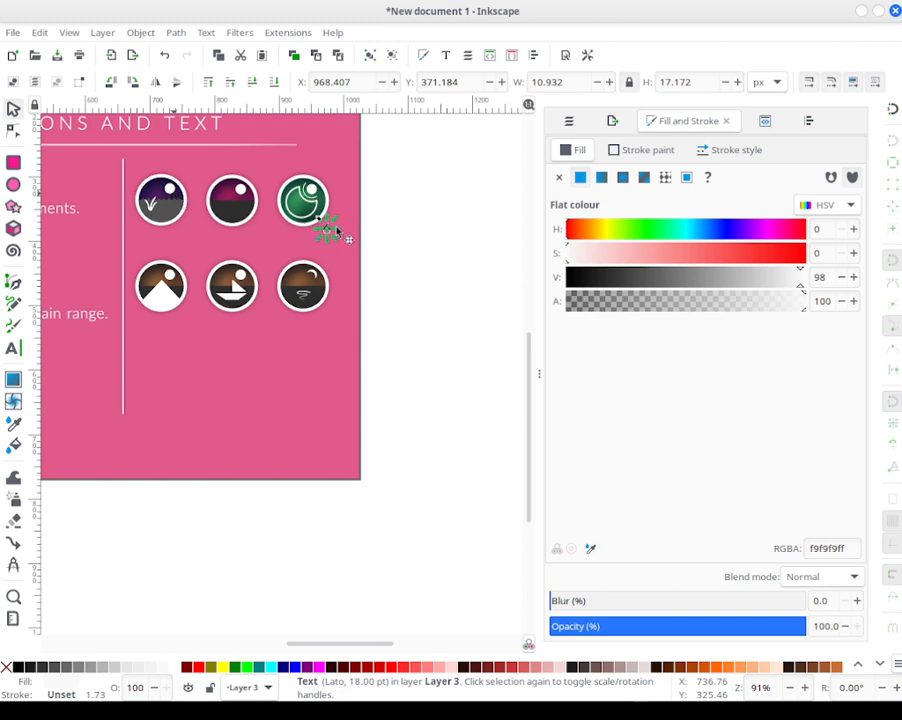
{"action": "left_click", "coordinate": [383, 246]}
{"action": "left_click", "coordinate": [326, 231]}
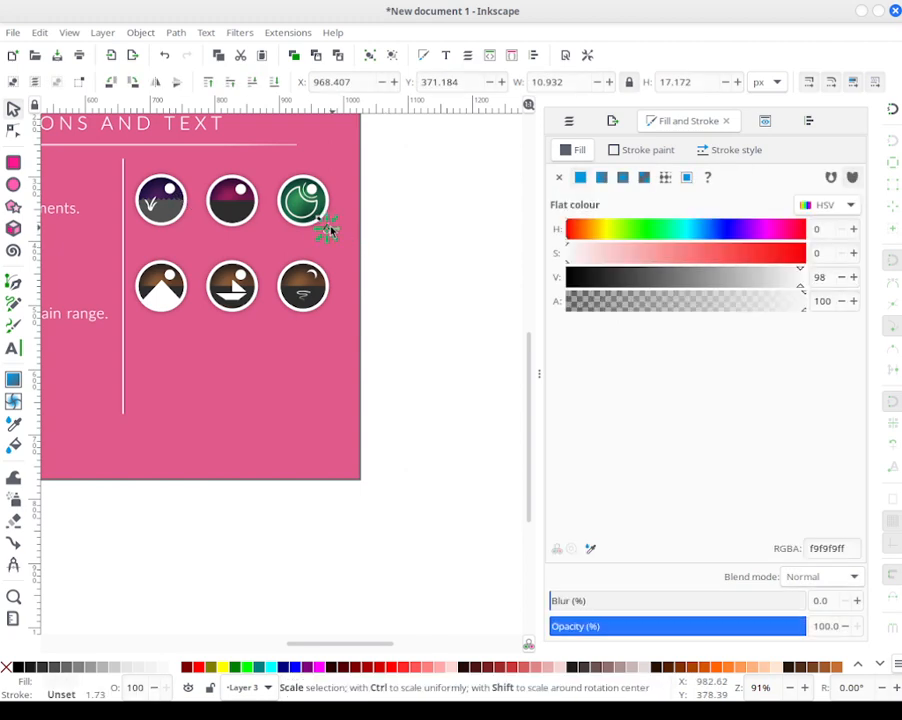
Step: Duplicate the 6 and place the copy at the purple grass icon's lower-right edge, about X 753, Y 367.4 px
{"action": "right_click", "coordinate": [332, 231]}
{"action": "left_click", "coordinate": [402, 285]}
{"action": "key", "text": "Escape"}
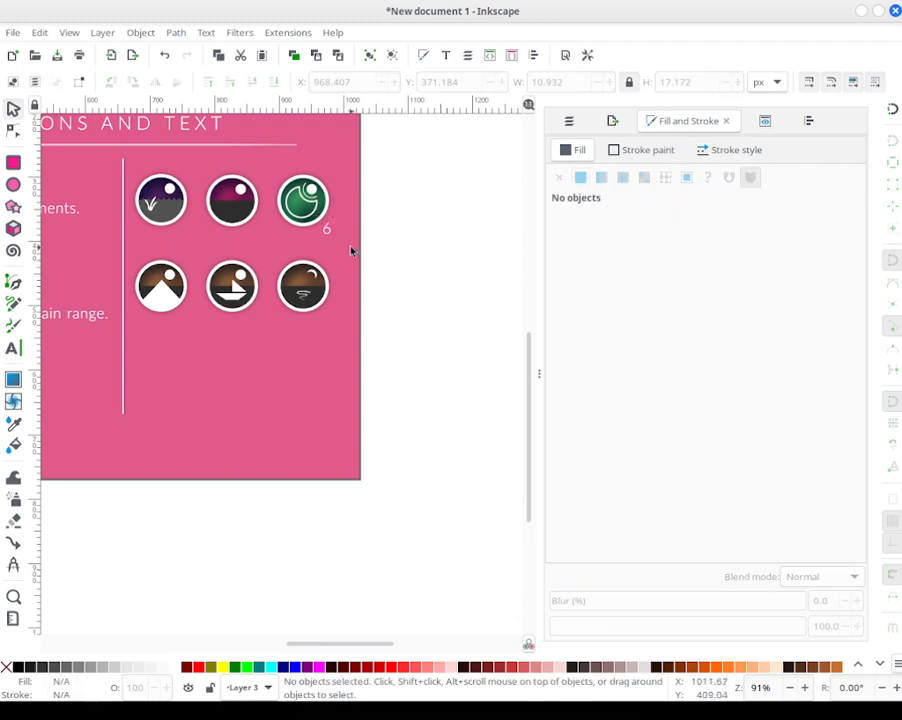
{"action": "mouse_move", "coordinate": [328, 236]}
{"action": "left_mouse_down"}
{"action": "mouse_move", "coordinate": [170, 236]}
{"action": "mouse_move", "coordinate": [183, 242]}
{"action": "mouse_move", "coordinate": [187, 232]}
{"action": "left_mouse_up"}
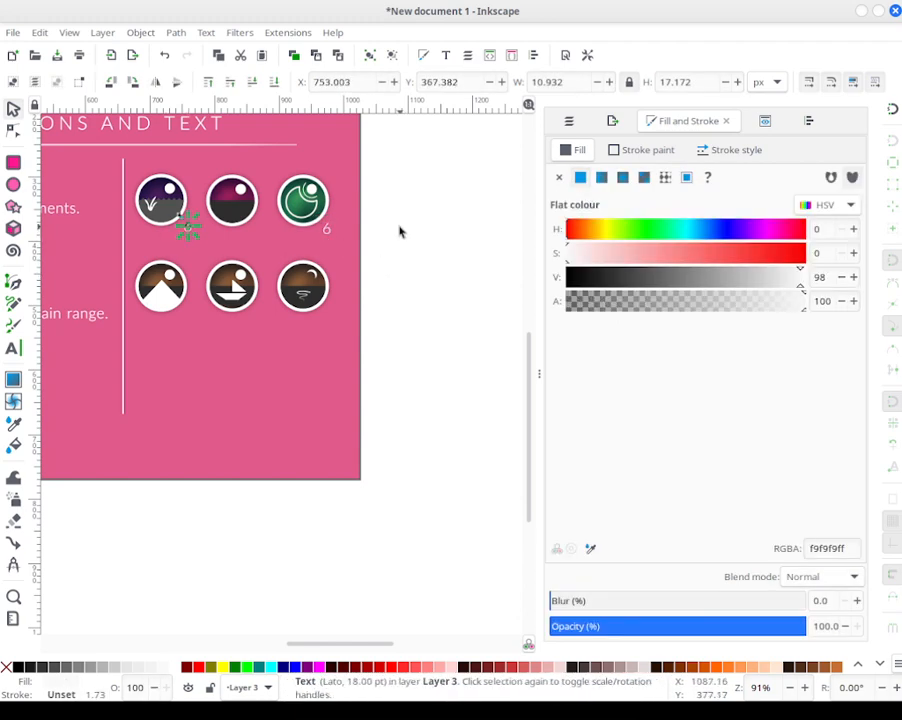
{"action": "key", "text": "Escape"}
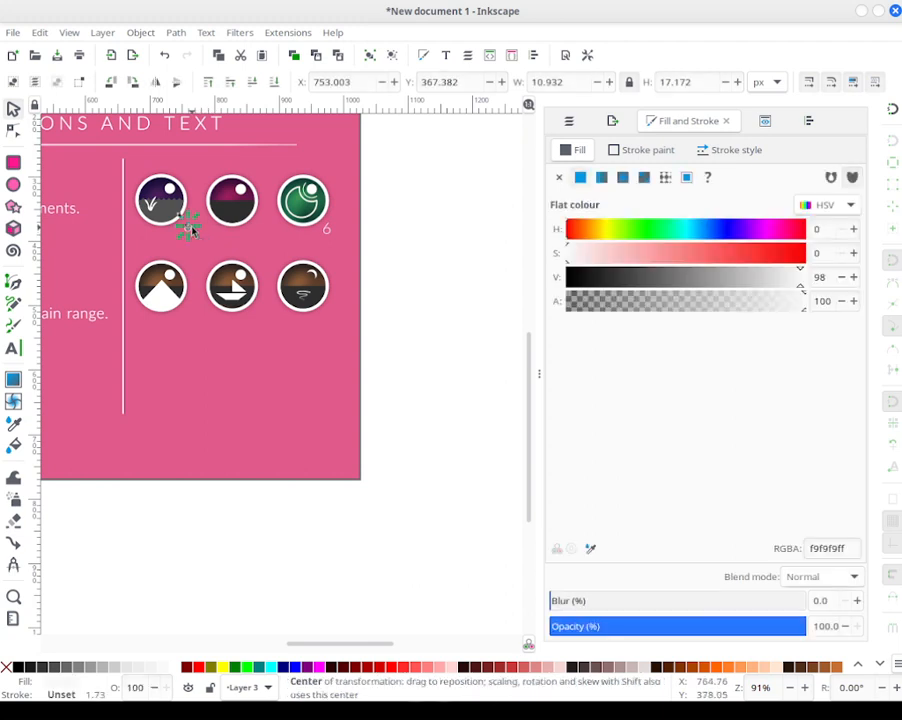
Step: Duplicate the purple grass icon's 6 and place the copy at the magenta icon's lower-right edge
{"action": "right_click", "coordinate": [190, 224]}
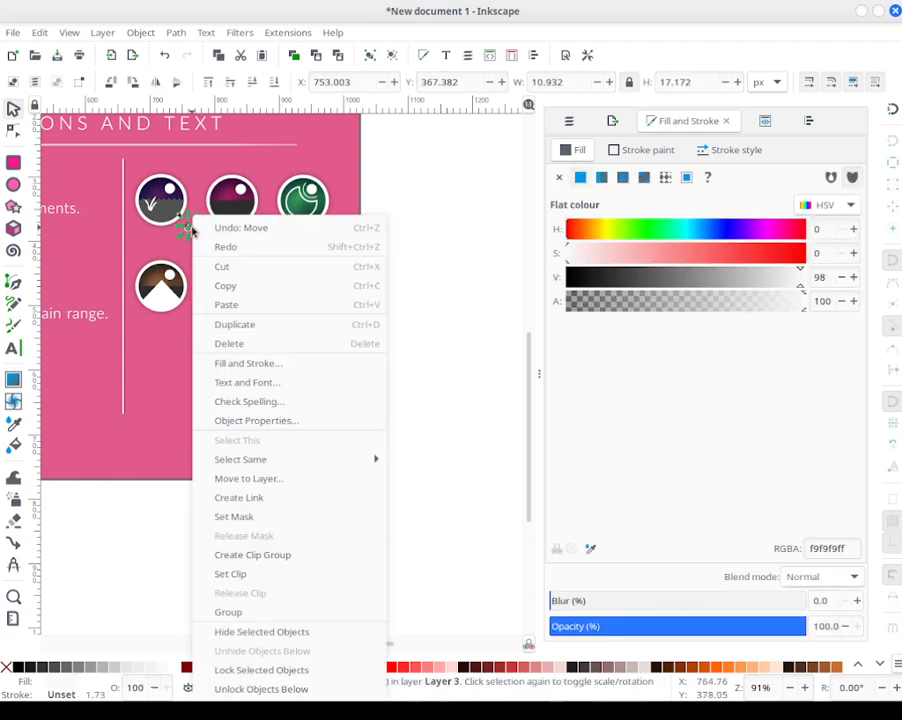
{"action": "left_click", "coordinate": [241, 324]}
{"action": "left_click", "coordinate": [267, 255]}
{"action": "left_click_drag", "start_coordinate": [193, 234], "coordinate": [258, 226]}
{"action": "left_click", "coordinate": [270, 242]}
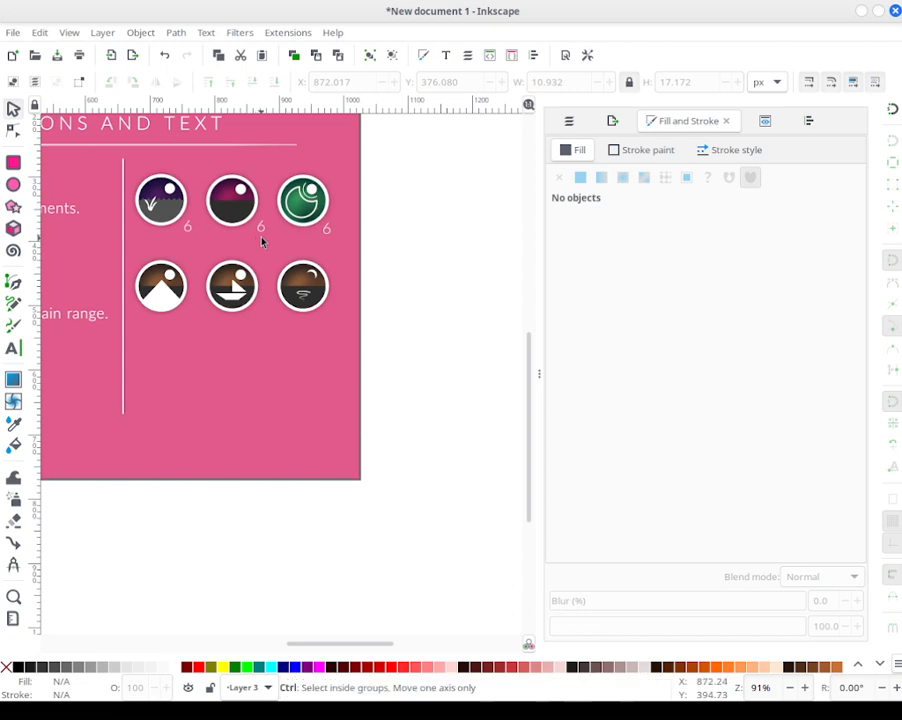
Step: Change the number beside the magenta icon to 5
{"action": "scroll", "coordinate": [266, 238], "scroll_direction": "down", "scroll_amount": 1, "text": "ctrl"}
{"action": "scroll", "coordinate": [266, 238], "scroll_direction": "up", "scroll_amount": 5, "text": "ctrl"}
{"action": "scroll", "coordinate": [266, 238], "scroll_direction": "up", "scroll_amount": 2, "text": "ctrl"}
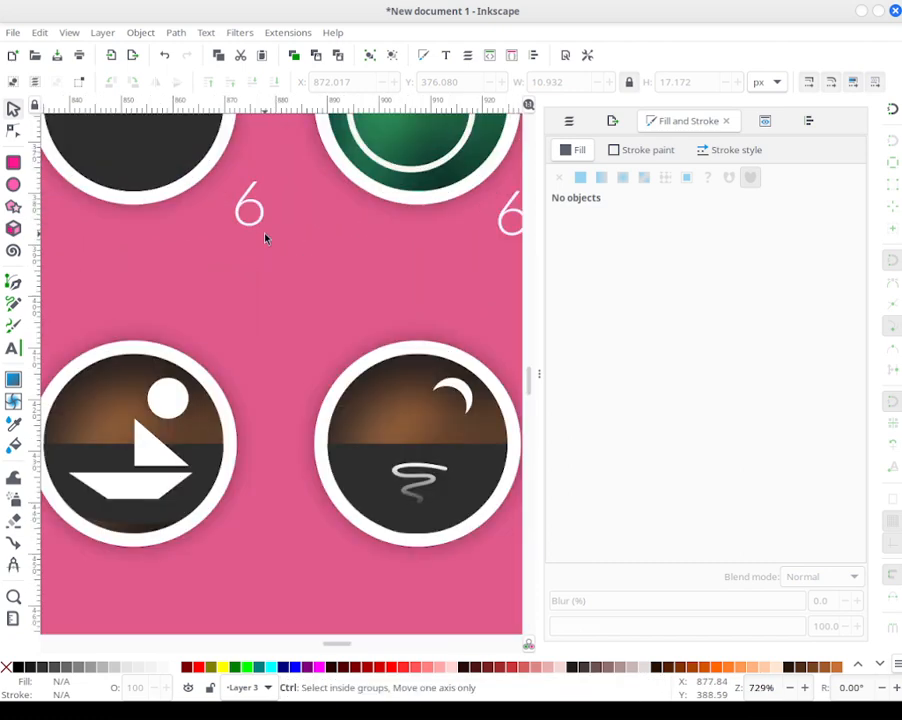
{"action": "left_click_drag", "start_coordinate": [266, 220], "coordinate": [463, 521]}
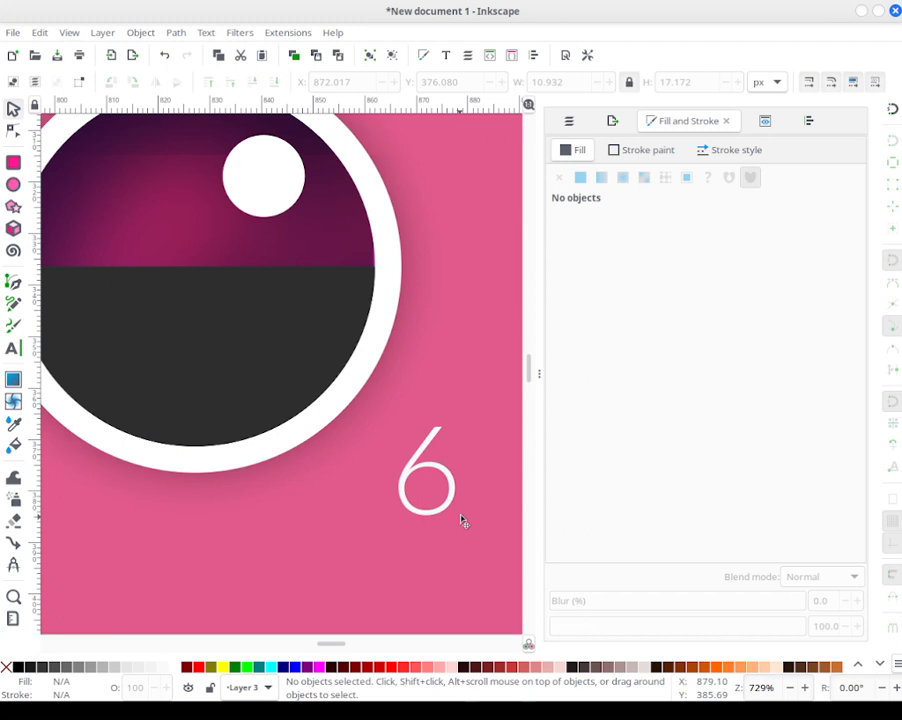
{"action": "double_click", "coordinate": [447, 465]}
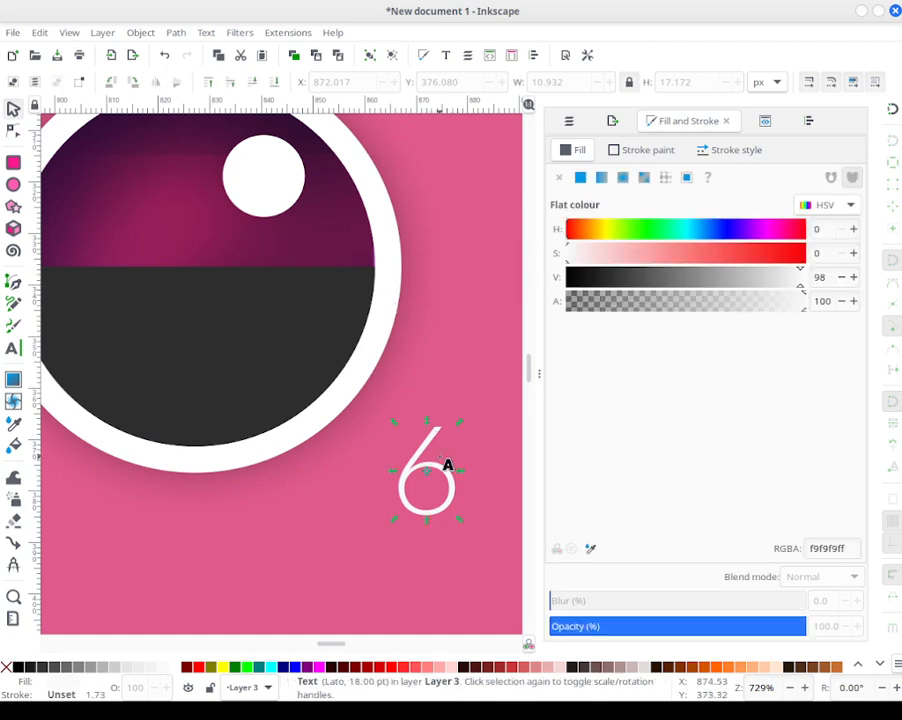
{"action": "type", "text": "5"}
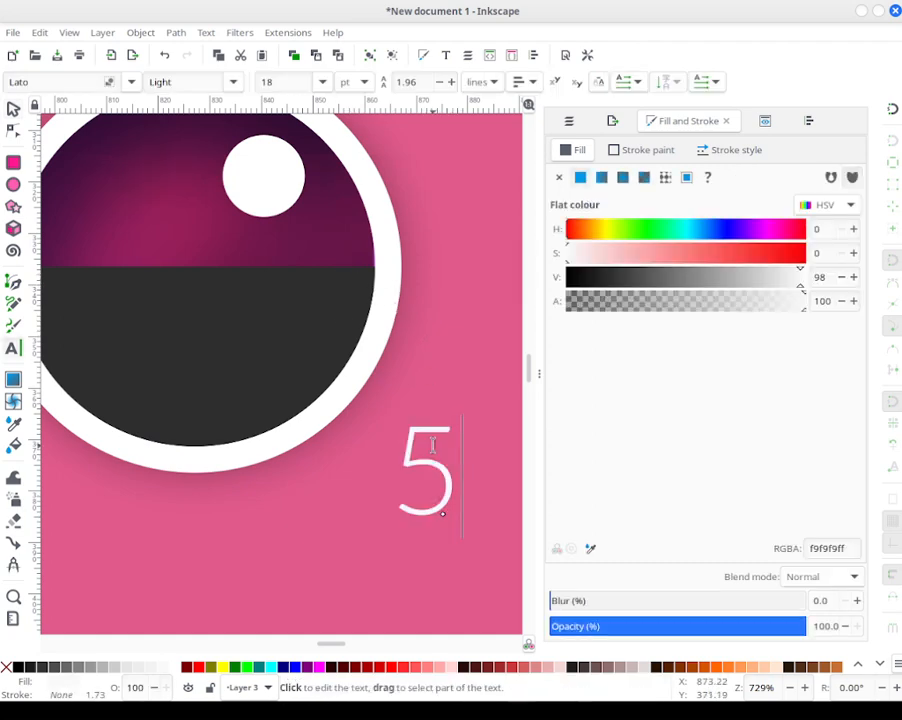
{"action": "left_click", "coordinate": [14, 110]}
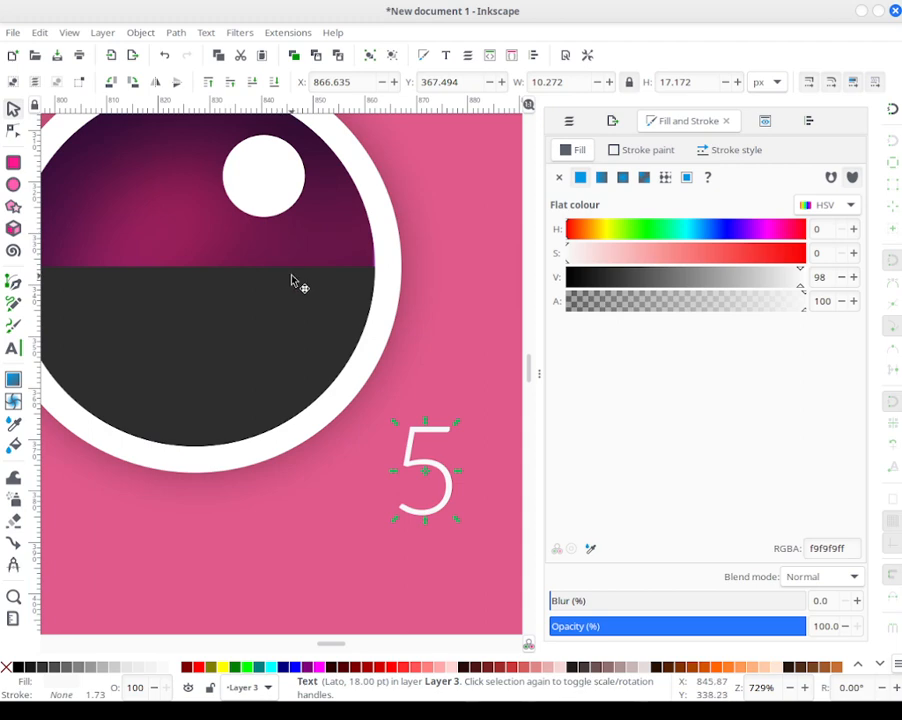
{"action": "scroll", "coordinate": [296, 290], "scroll_direction": "down", "scroll_amount": 1}
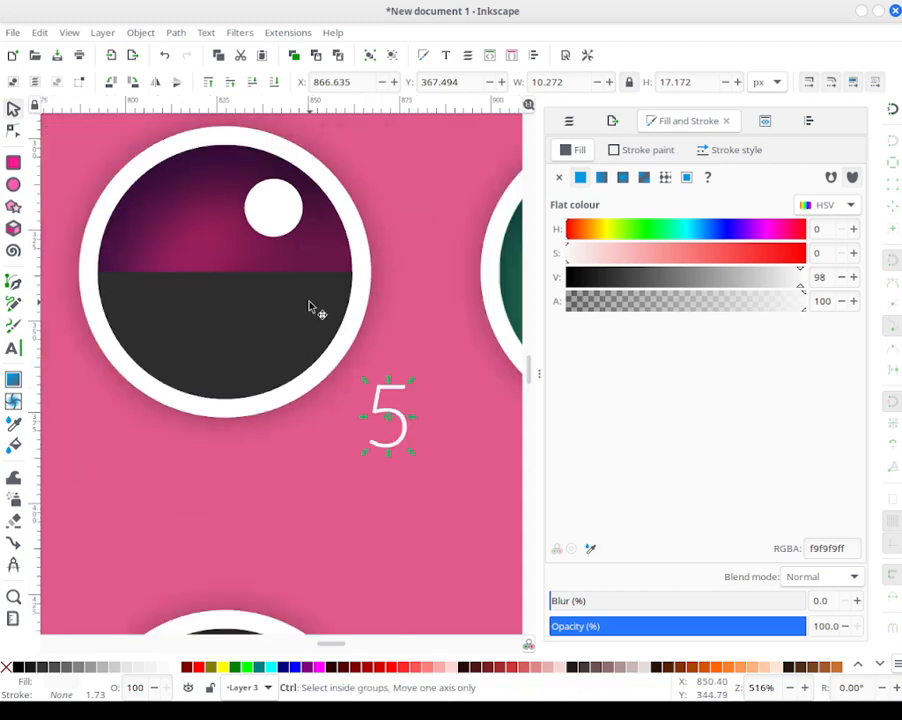
{"action": "scroll", "coordinate": [309, 307], "scroll_direction": "down", "scroll_amount": 3}
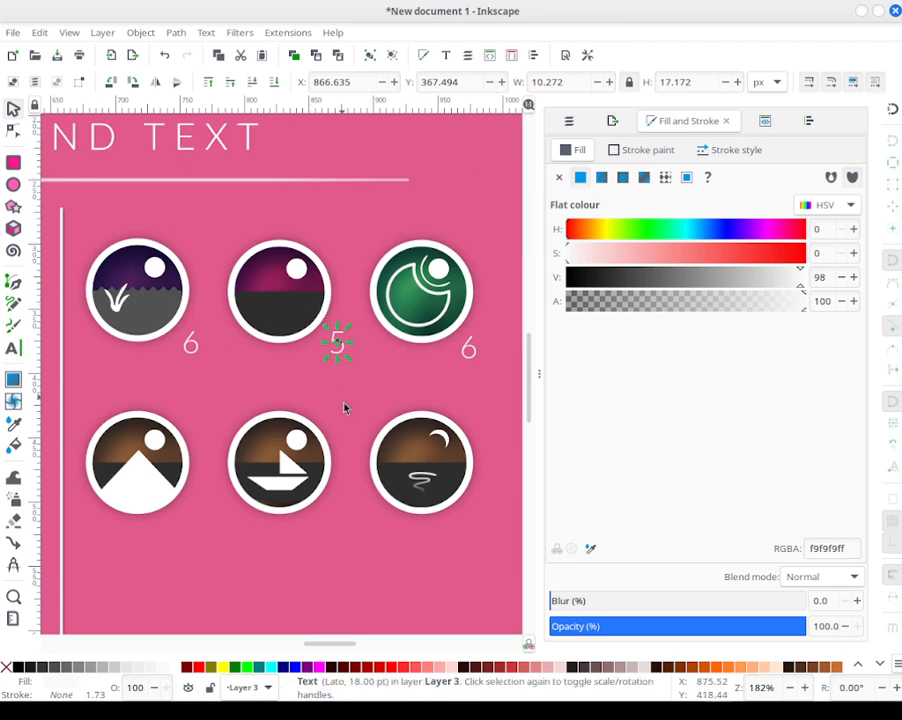
{"action": "scroll", "coordinate": [340, 399], "scroll_direction": "down", "scroll_amount": 2}
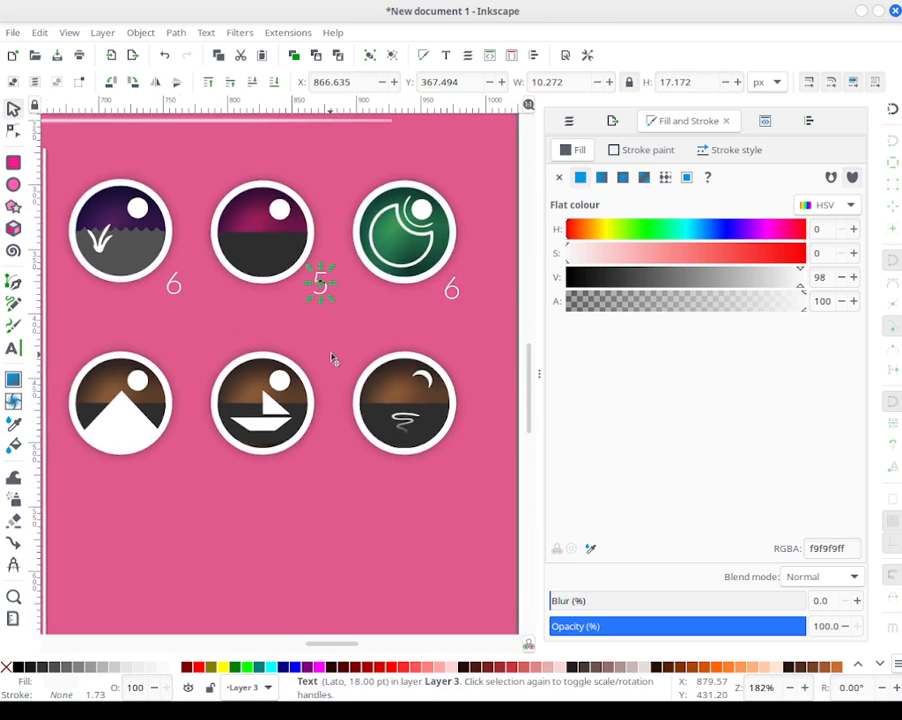
{"action": "scroll", "coordinate": [333, 358], "scroll_direction": "up", "scroll_amount": 1}
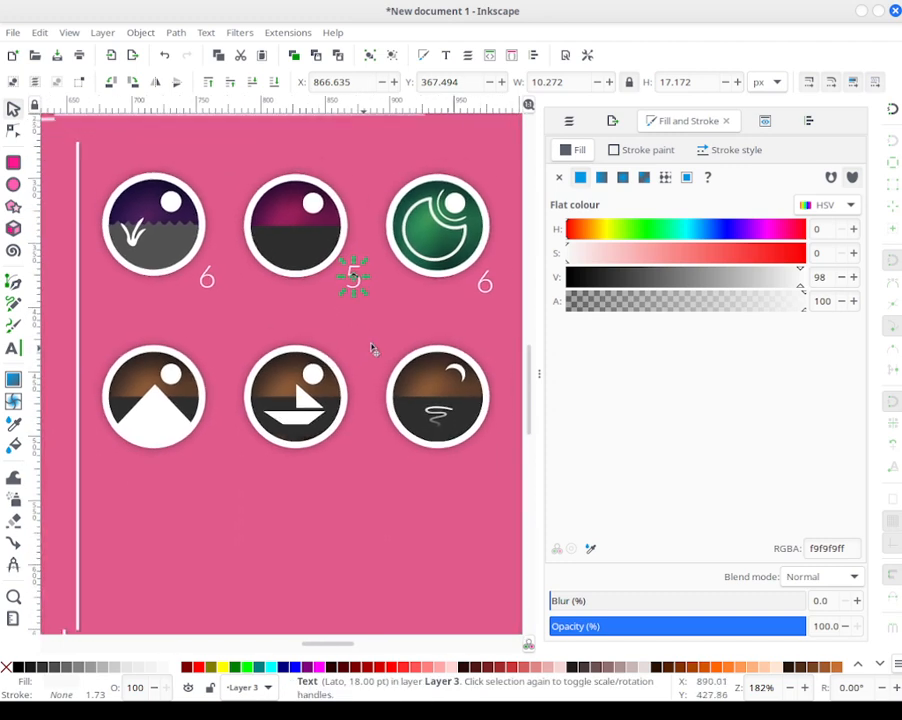
{"action": "left_click_drag", "start_coordinate": [336, 400], "coordinate": [364, 427]}
{"action": "left_click", "coordinate": [204, 364]}
{"action": "left_click", "coordinate": [206, 366]}
{"action": "right_click", "coordinate": [206, 362]}
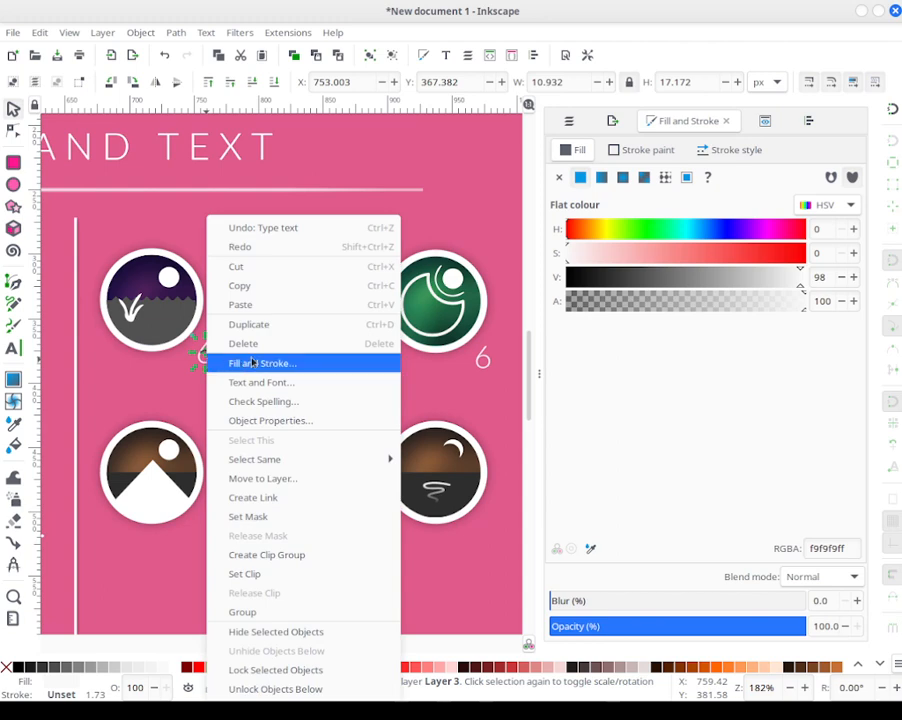
{"action": "left_click", "coordinate": [264, 344]}
{"action": "left_click", "coordinate": [232, 374]}
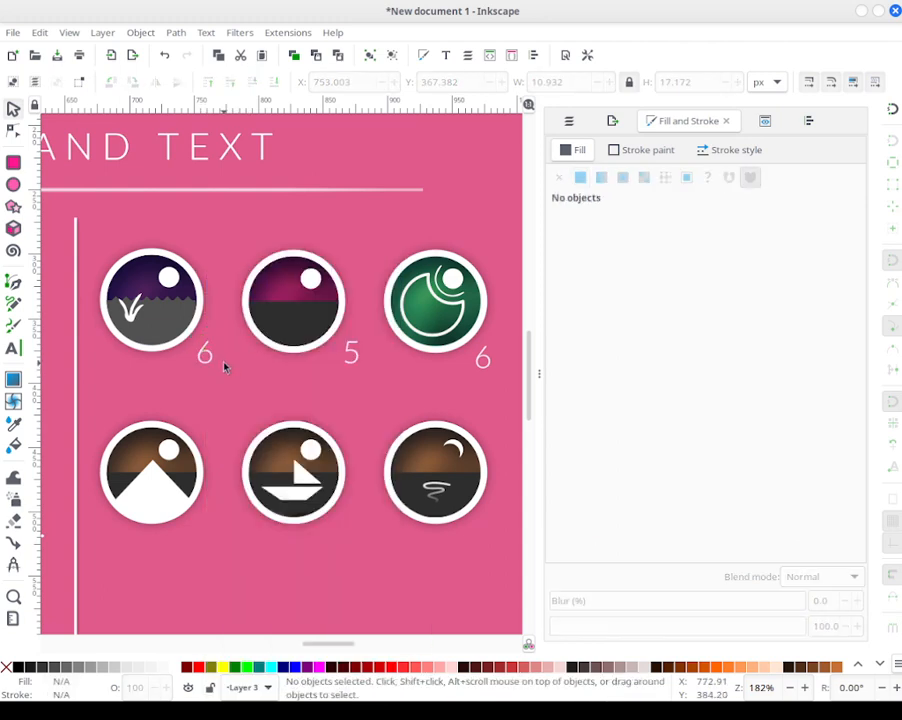
{"action": "left_click_drag", "start_coordinate": [213, 362], "coordinate": [224, 392]}
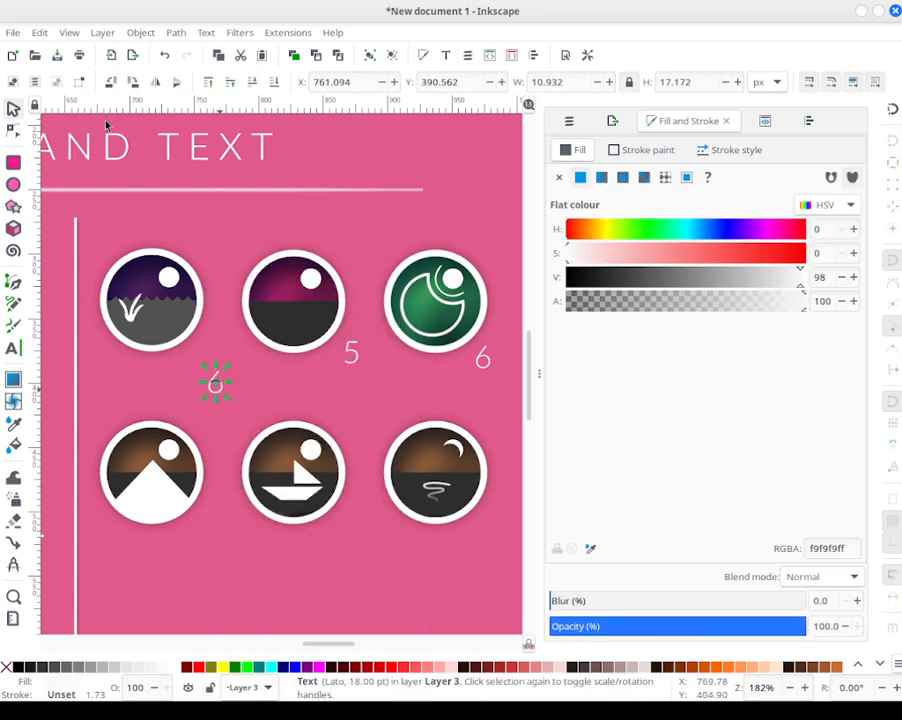
{"action": "left_click", "coordinate": [164, 55]}
{"action": "left_click", "coordinate": [226, 293]}
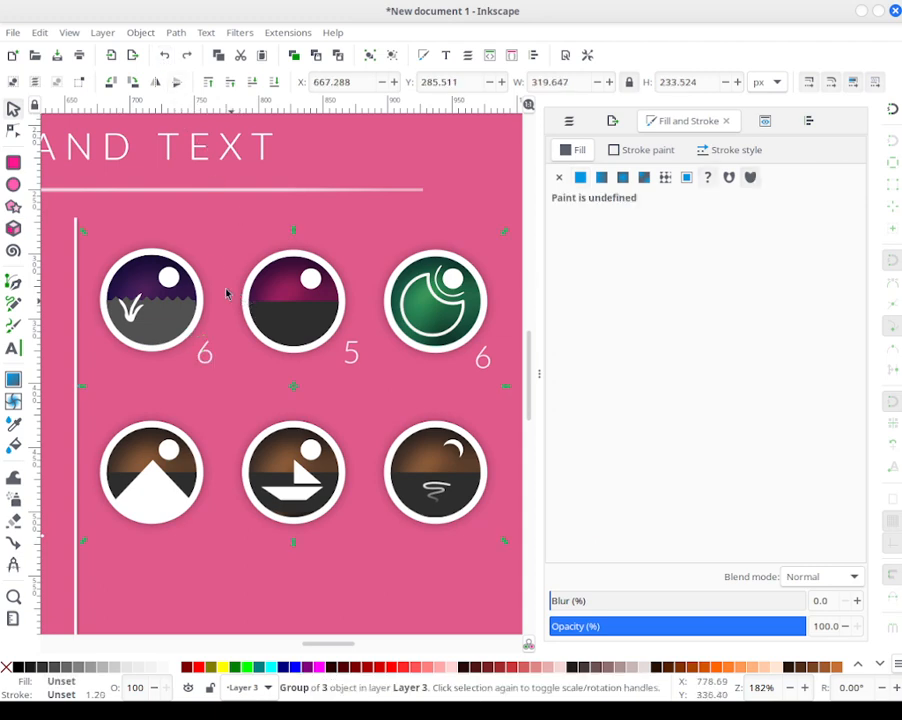
Step: Duplicate the purple grass icon's 6 and place the copy at the mountain icon's lower-right edge, about X 752.7, Y 499.6 px
{"action": "left_click", "coordinate": [203, 352]}
{"action": "right_click", "coordinate": [203, 352]}
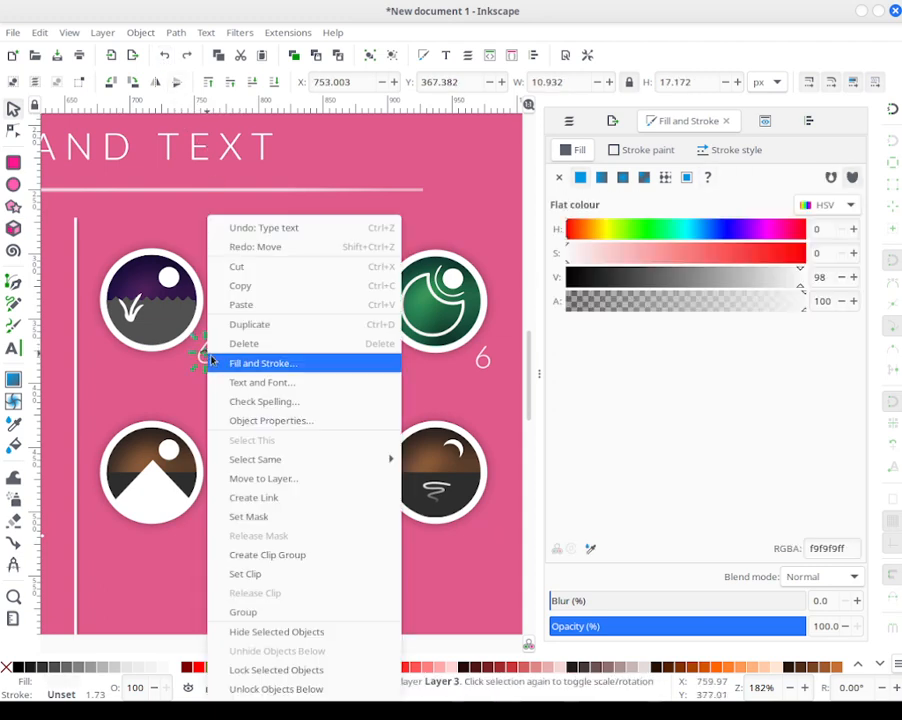
{"action": "left_click", "coordinate": [256, 322]}
{"action": "left_click", "coordinate": [220, 356]}
{"action": "left_click_drag", "start_coordinate": [207, 359], "coordinate": [214, 539]}
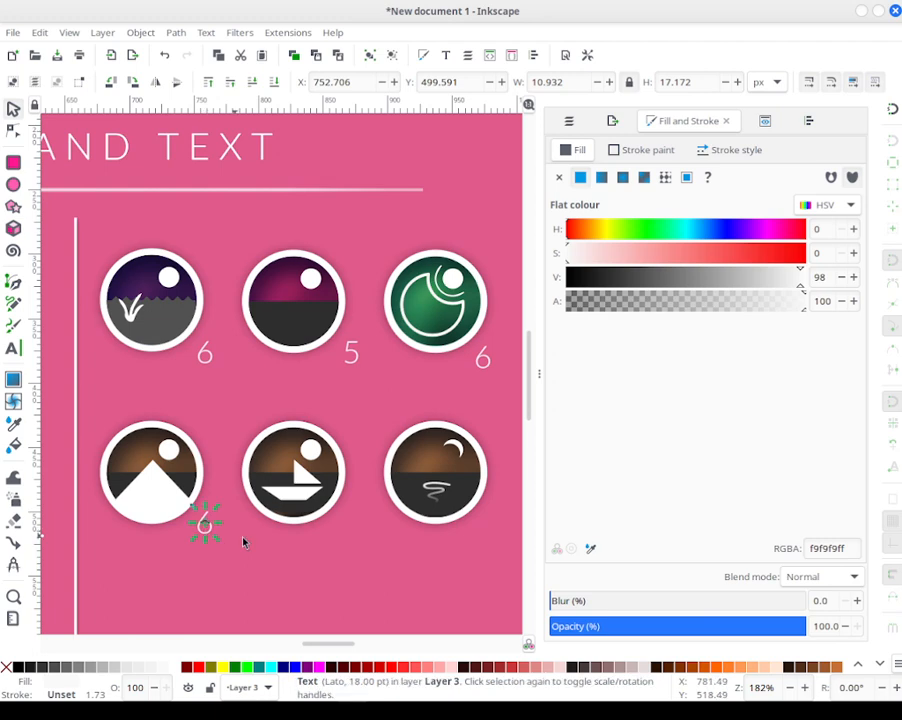
Step: Duplicate the mountain icon's 6 and place the copy at the crescent moon icon's lower-right edge, about X 976, Y 497.2 px
{"action": "left_click", "coordinate": [221, 531]}
{"action": "left_click", "coordinate": [211, 531]}
{"action": "right_click", "coordinate": [211, 531]}
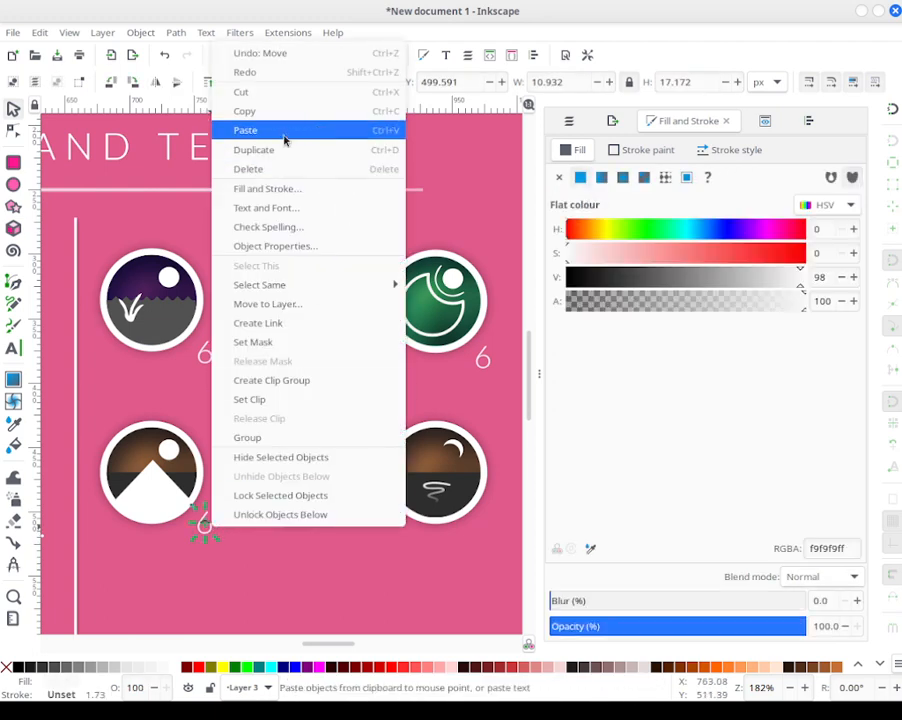
{"action": "key", "text": "Escape"}
{"action": "key", "text": "Escape"}
{"action": "mouse_move", "coordinate": [207, 528]}
{"action": "left_mouse_down"}
{"action": "mouse_move", "coordinate": [336, 566]}
{"action": "mouse_move", "coordinate": [505, 540]}
{"action": "mouse_move", "coordinate": [500, 529]}
{"action": "left_mouse_up"}
Step: Duplicate the crescent moon icon's 6 and place the copy at the sailboat icon's lower-right edge
{"action": "right_click", "coordinate": [500, 529]}
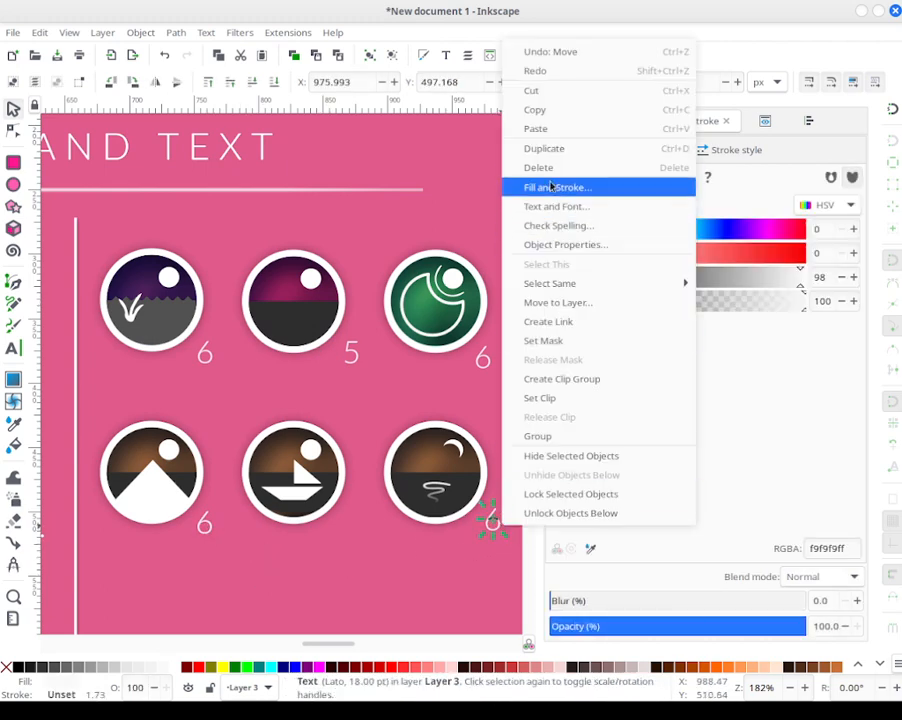
{"action": "left_click", "coordinate": [556, 148]}
{"action": "left_click", "coordinate": [448, 562]}
{"action": "left_click_drag", "start_coordinate": [494, 524], "coordinate": [356, 525]}
Step: Change the number beside the sailboat icon to 7
{"action": "double_click", "coordinate": [357, 526]}
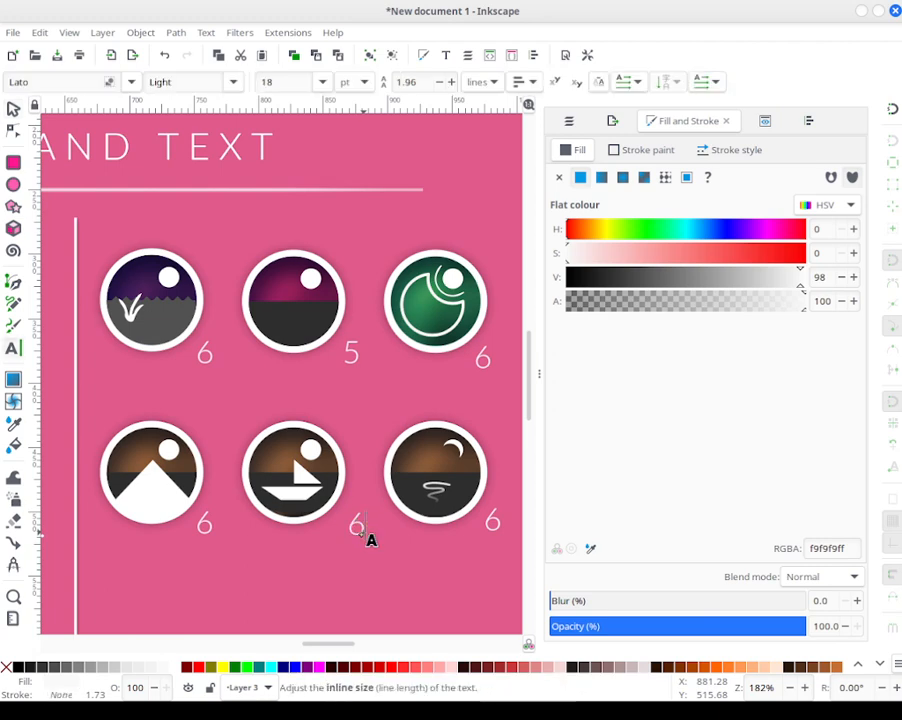
{"action": "double_click", "coordinate": [357, 524]}
{"action": "type", "text": "7"}
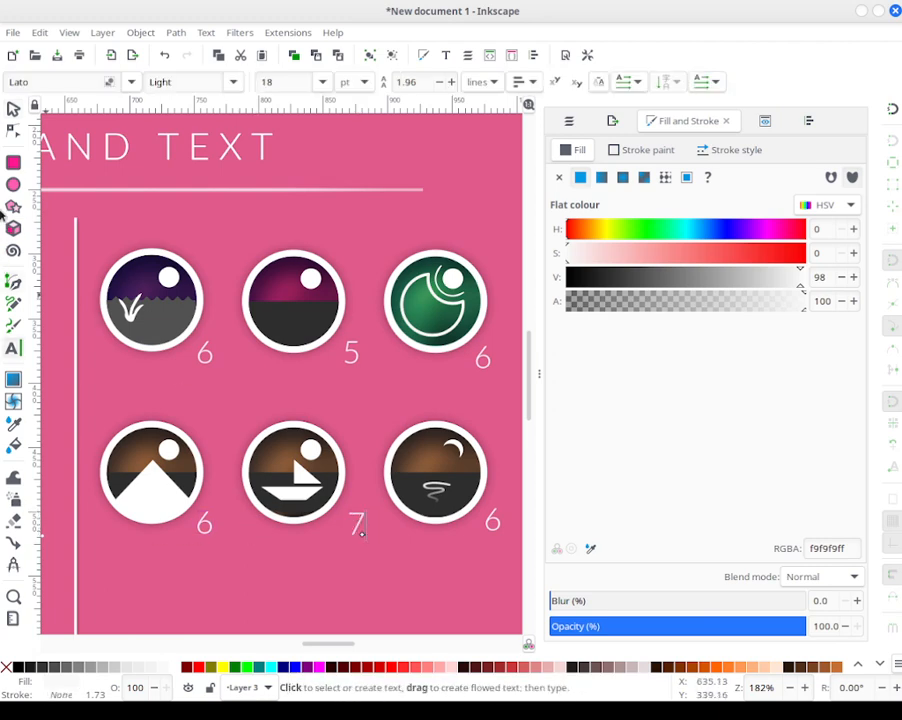
{"action": "left_click", "coordinate": [12, 107]}
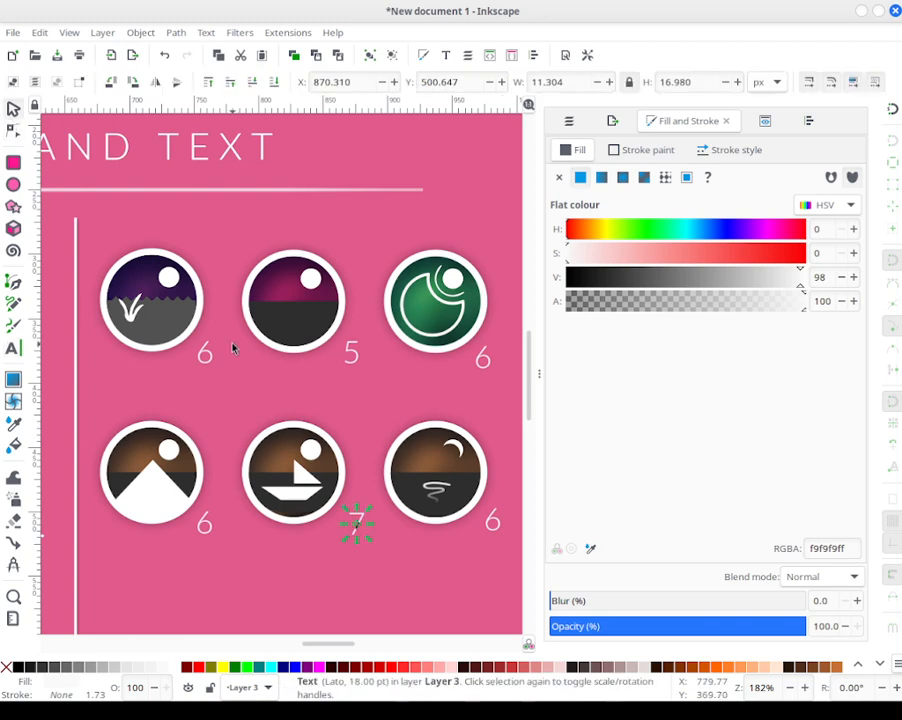
Step: Centre the numbers of the purple grass and mountain icons on a shared vertical axis, relative to the biggest object
{"action": "left_click", "coordinate": [232, 310]}
{"action": "left_click_drag", "start_coordinate": [228, 310], "coordinate": [180, 620]}
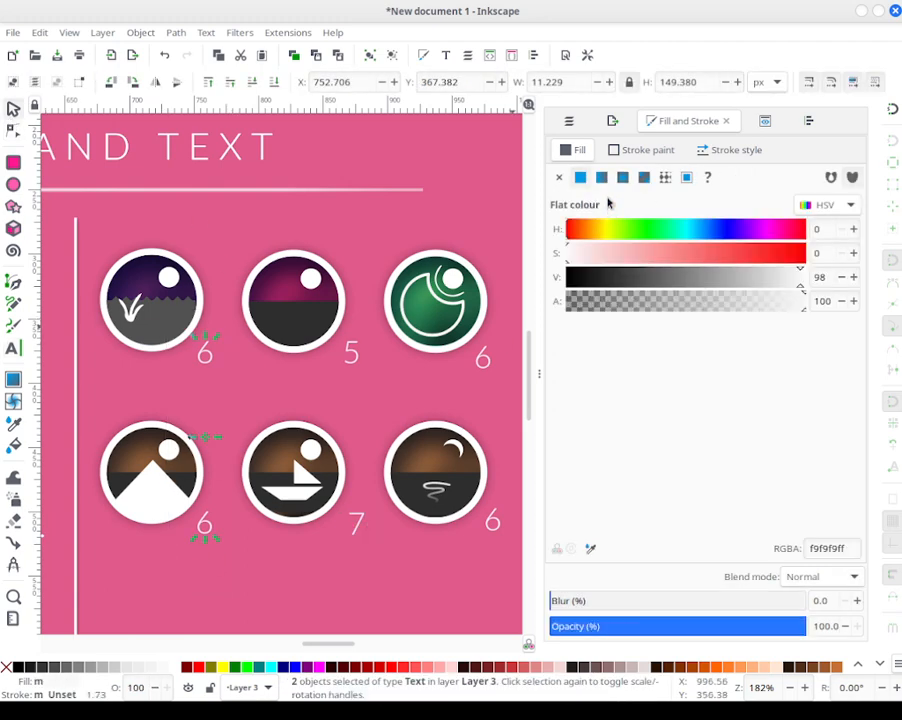
{"action": "left_click", "coordinate": [808, 120]}
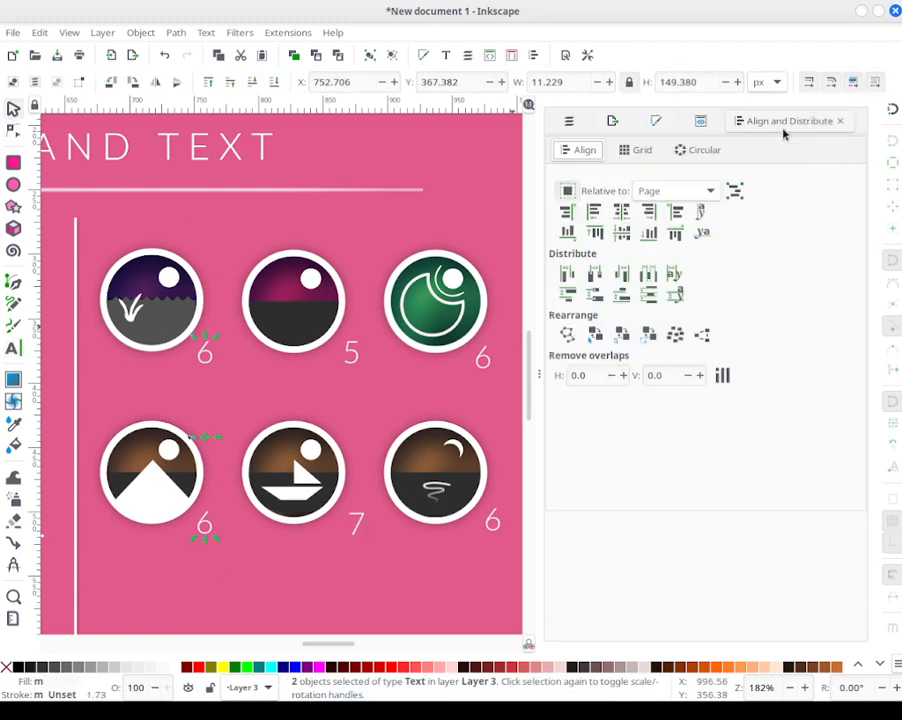
{"action": "left_click", "coordinate": [672, 190]}
{"action": "left_click", "coordinate": [664, 148]}
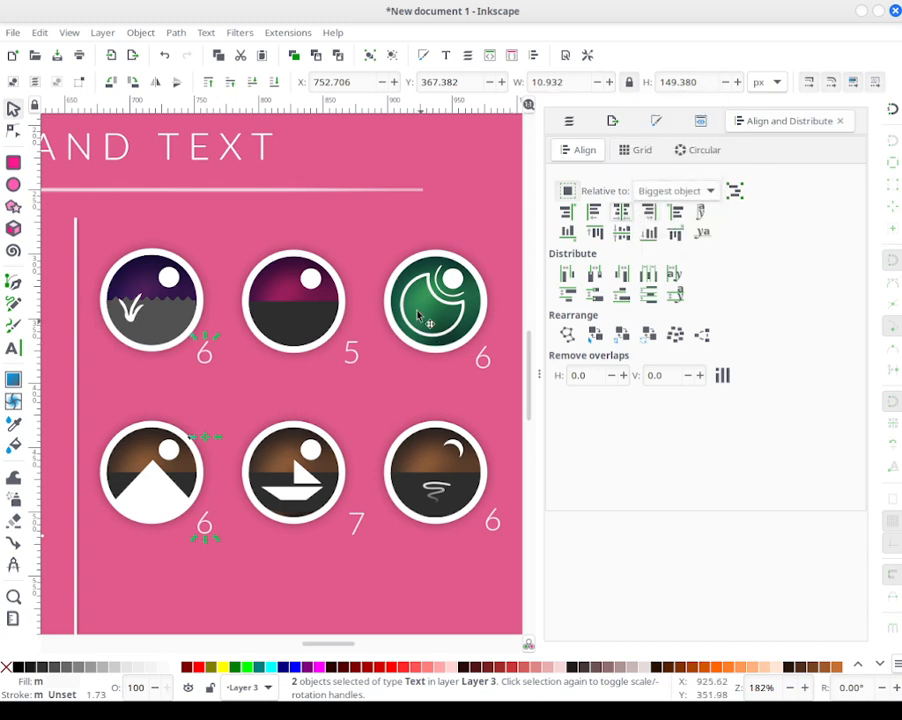
Step: Centre the middle column's 5 and 7 on a vertical axis, and do the same for the two 6s in the last column
{"action": "left_click", "coordinate": [390, 256]}
{"action": "left_click_drag", "start_coordinate": [371, 249], "coordinate": [337, 612]}
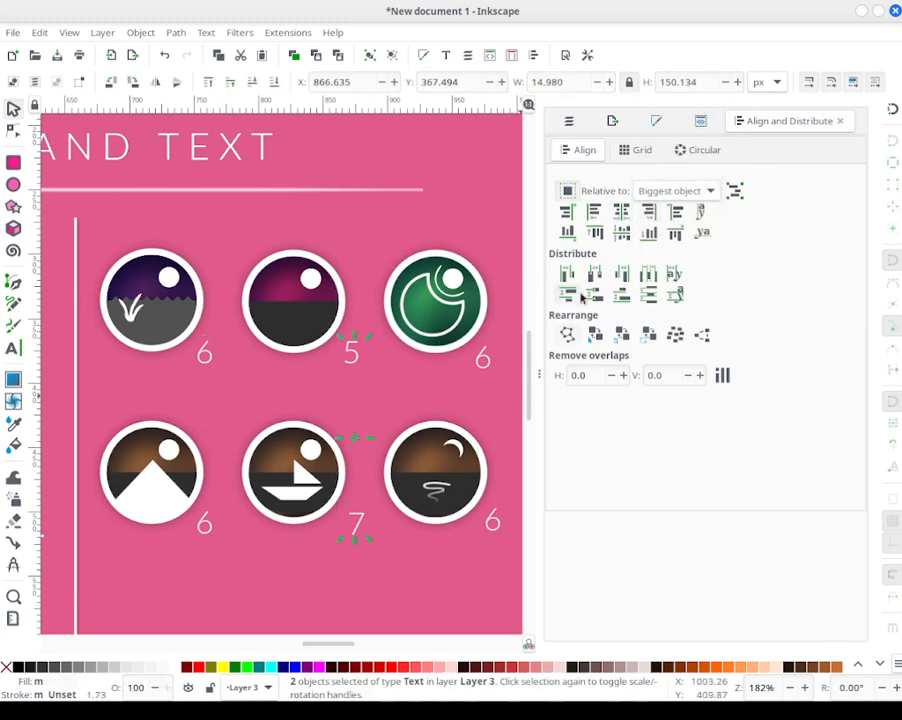
{"action": "left_click", "coordinate": [500, 254]}
{"action": "left_click_drag", "start_coordinate": [500, 254], "coordinate": [470, 642]}
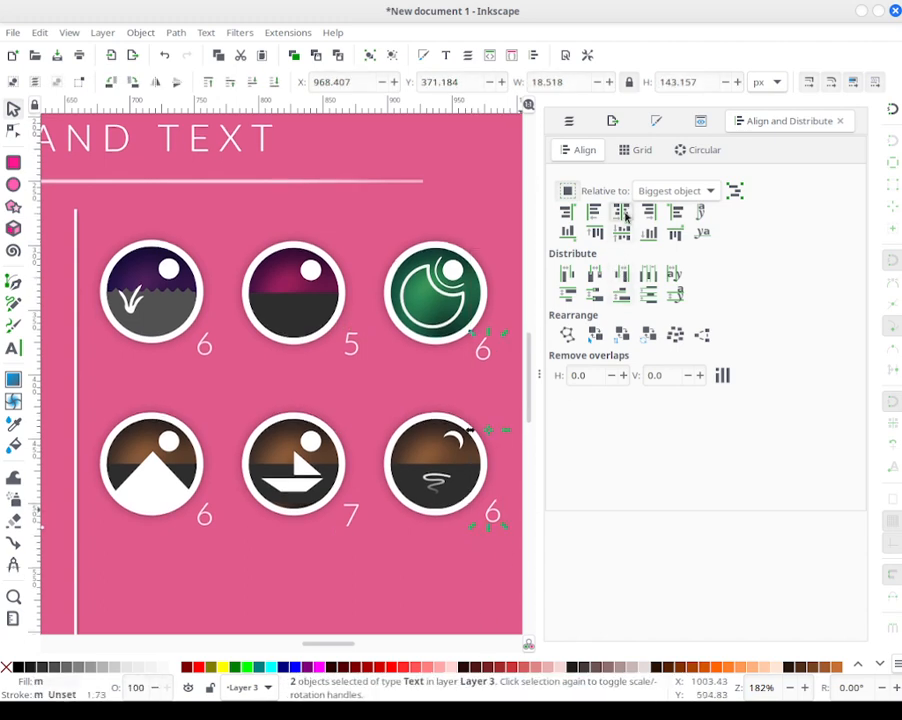
{"action": "left_click", "coordinate": [621, 211]}
Step: Line up the three numbers under the upper icon row horizontally, and likewise the three under the lower row
{"action": "left_click", "coordinate": [513, 392]}
{"action": "left_click_drag", "start_coordinate": [513, 392], "coordinate": [190, 286]}
{"action": "left_click", "coordinate": [648, 233]}
{"action": "scroll", "coordinate": [220, 374], "scroll_direction": "right", "scroll_amount": 5}
{"action": "scroll", "coordinate": [224, 370], "scroll_direction": "down", "scroll_amount": 1}
{"action": "left_click_drag", "start_coordinate": [508, 544], "coordinate": [120, 446]}
{"action": "left_click", "coordinate": [628, 234]}
Step: Group the three numbers of the upper row, and group the three numbers of the lower row separately
{"action": "left_click", "coordinate": [491, 591]}
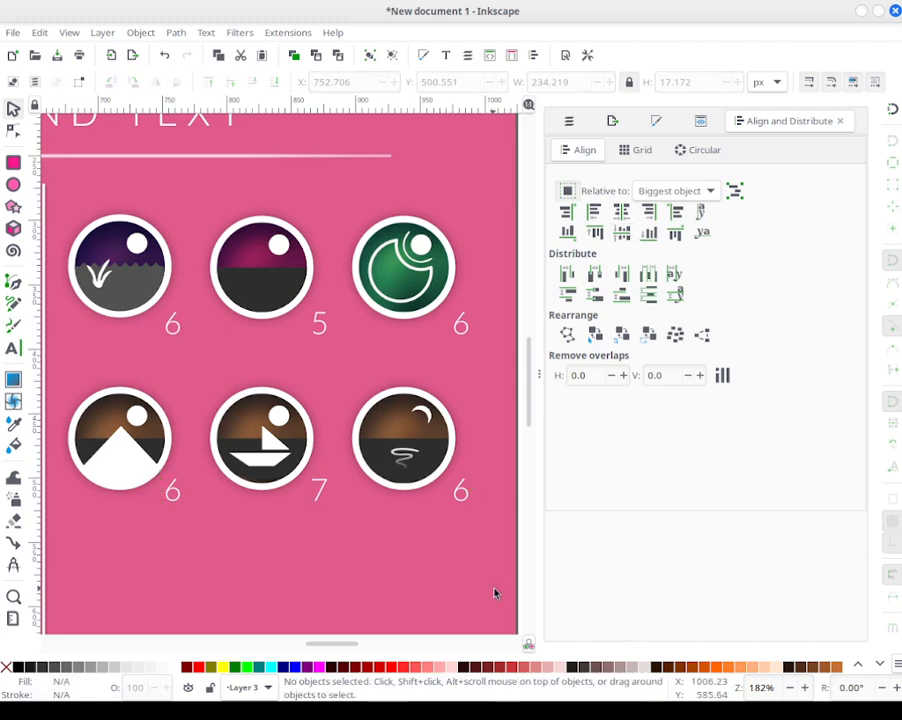
{"action": "left_click_drag", "start_coordinate": [480, 362], "coordinate": [182, 300]}
{"action": "left_click", "coordinate": [370, 58]}
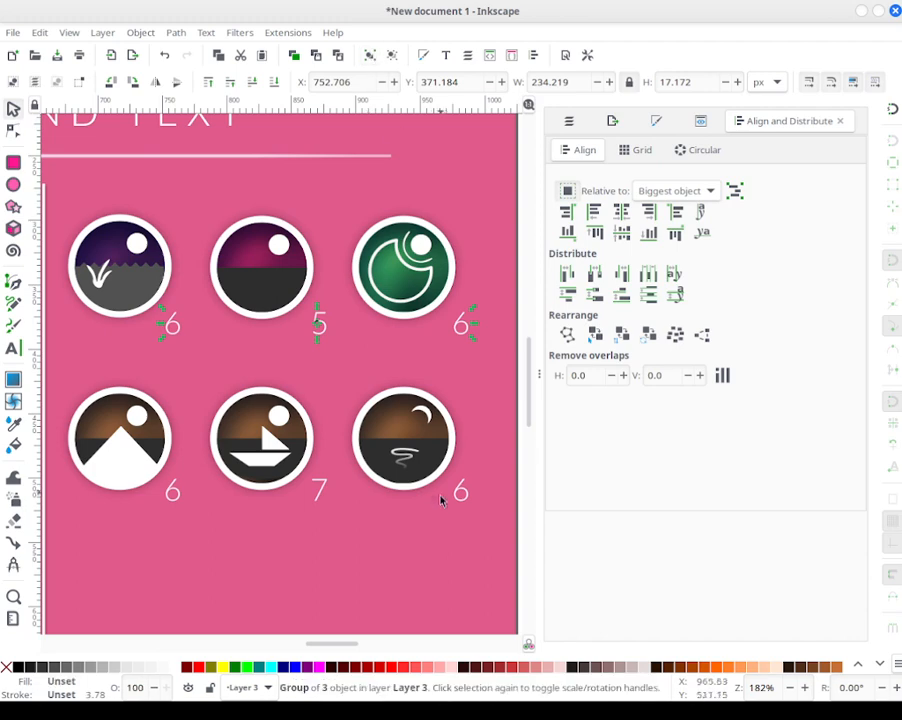
{"action": "left_click", "coordinate": [482, 527]}
{"action": "left_click_drag", "start_coordinate": [482, 527], "coordinate": [148, 444]}
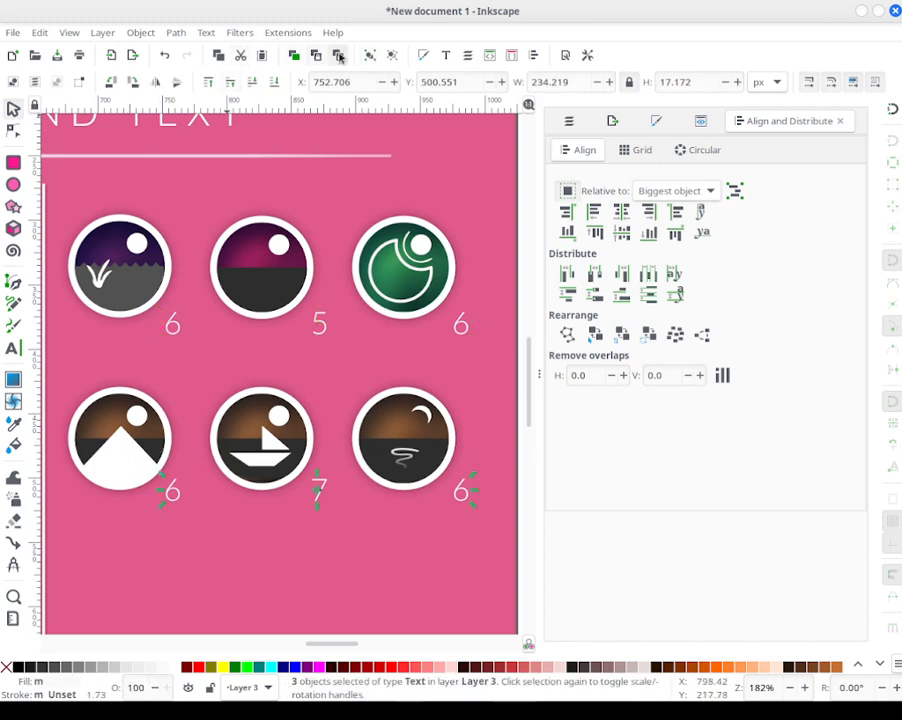
{"action": "left_click", "coordinate": [370, 55]}
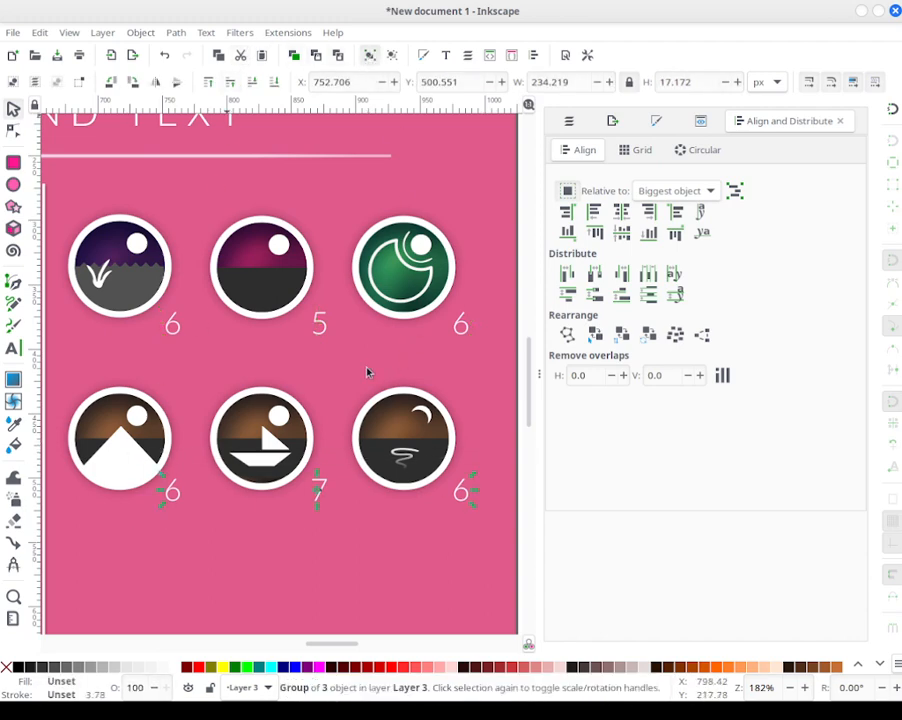
Step: Add the three-line Lato Light 18 pt text "The numbers indicate the total amount of elements in each design." below the icons
{"action": "key", "text": "Escape"}
{"action": "key", "text": "minus"}
{"action": "key", "text": "minus"}
{"action": "key", "text": "minus"}
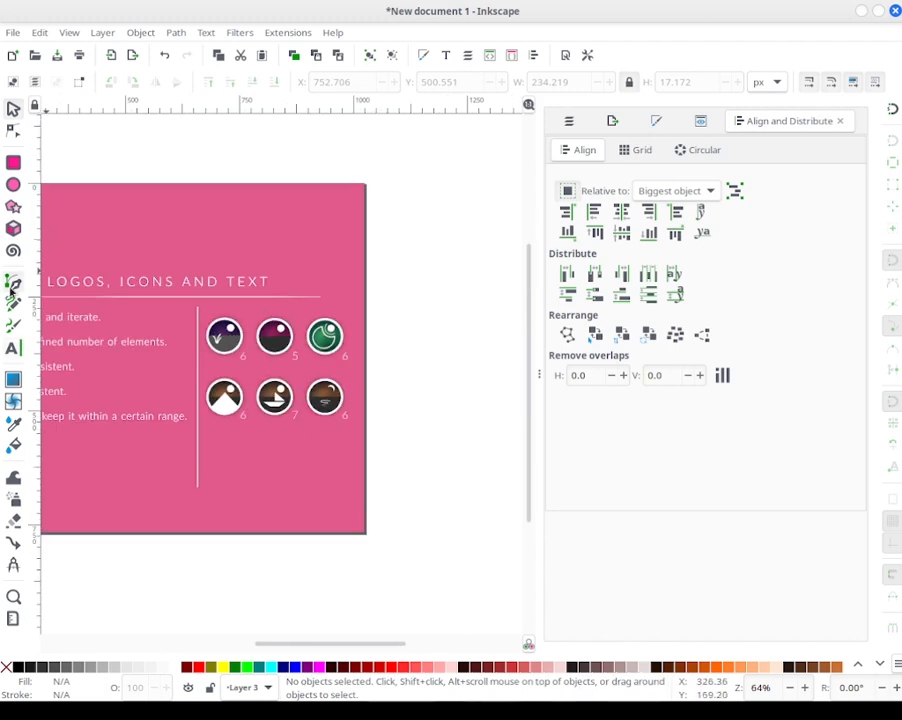
{"action": "key", "text": "t"}
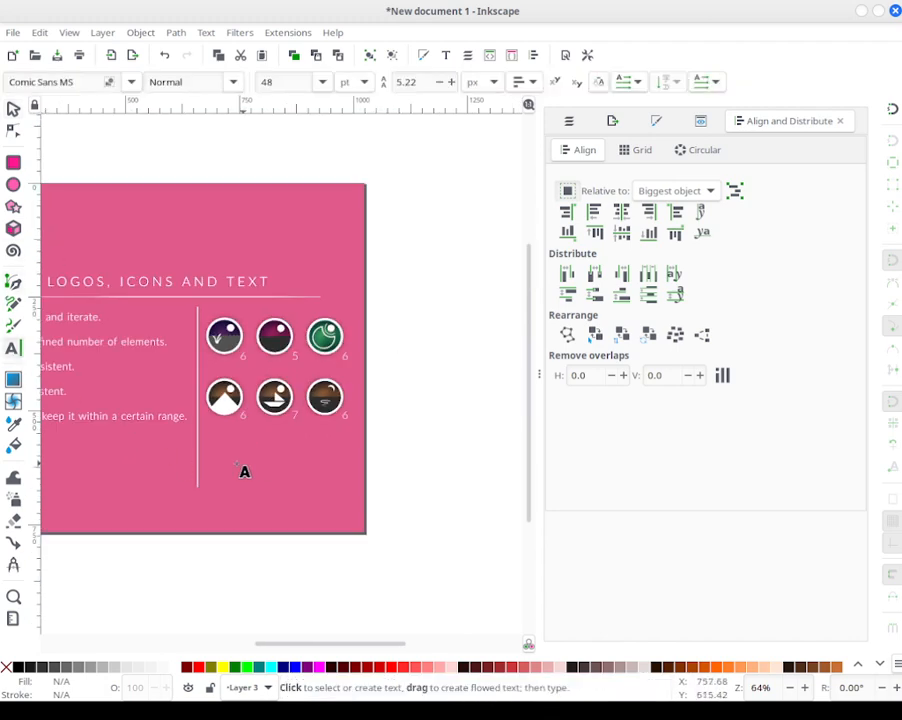
{"action": "left_click", "coordinate": [219, 456]}
{"action": "type", "text": "The numbers indicate the"}
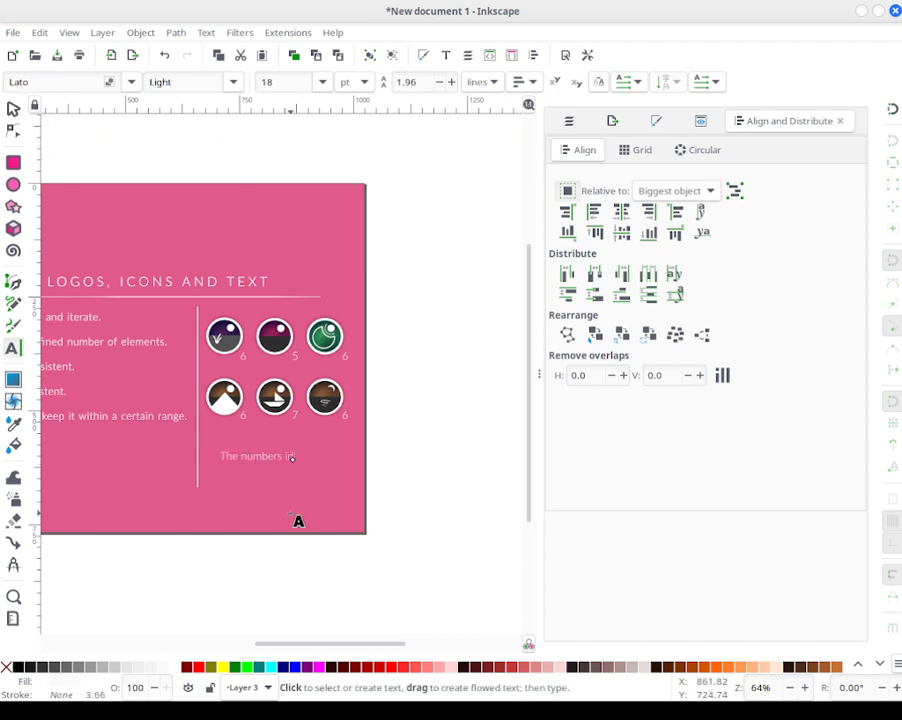
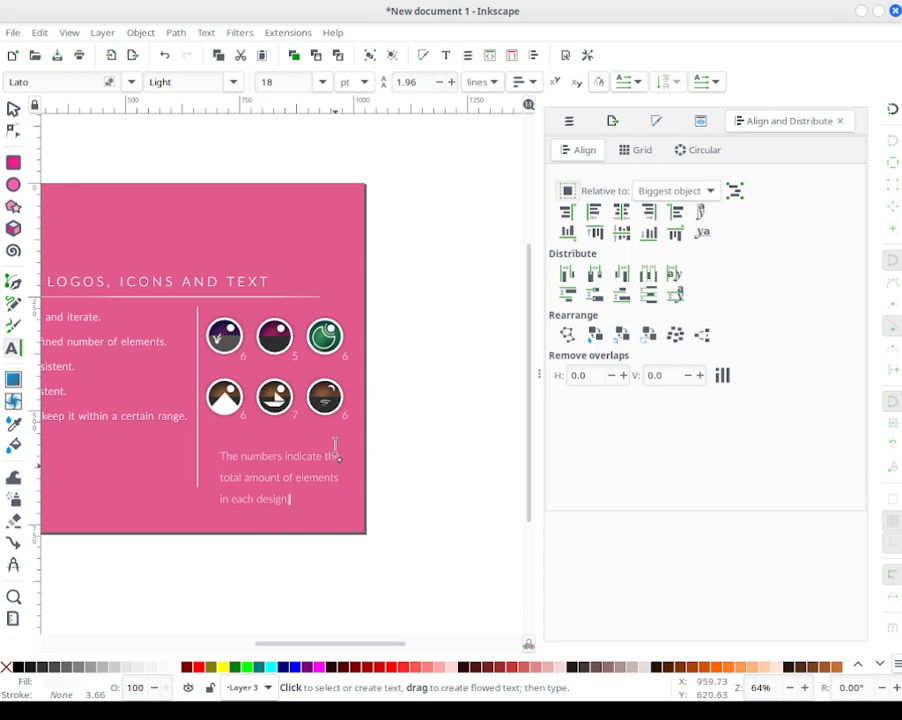
Step: Centre-align the lines of the caption below the icons
{"action": "left_click", "coordinate": [481, 81]}
{"action": "left_click", "coordinate": [481, 82]}
{"action": "left_click", "coordinate": [524, 82]}
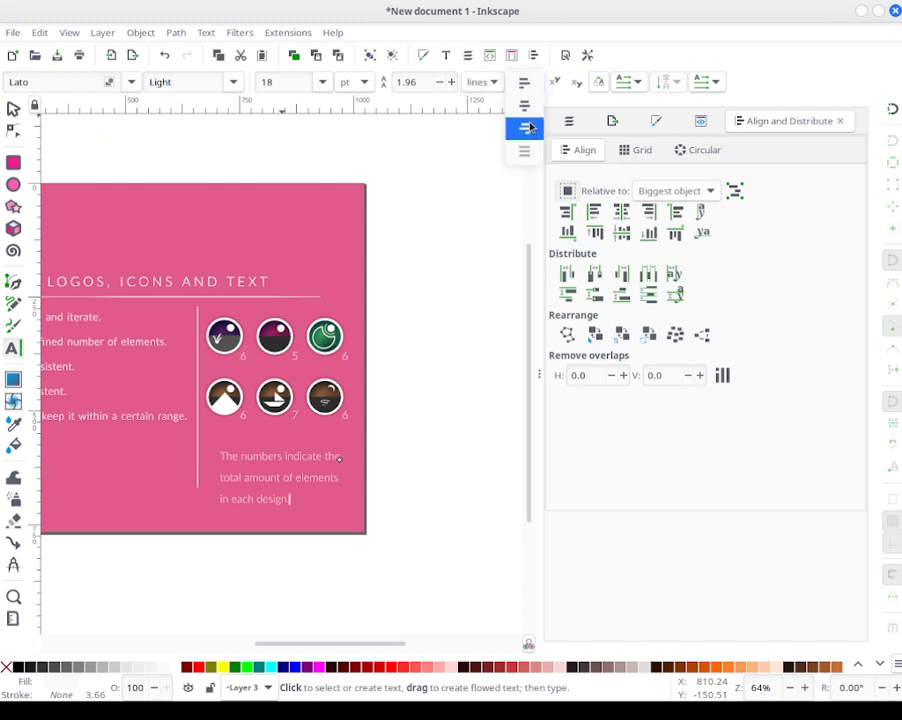
{"action": "left_click", "coordinate": [525, 104]}
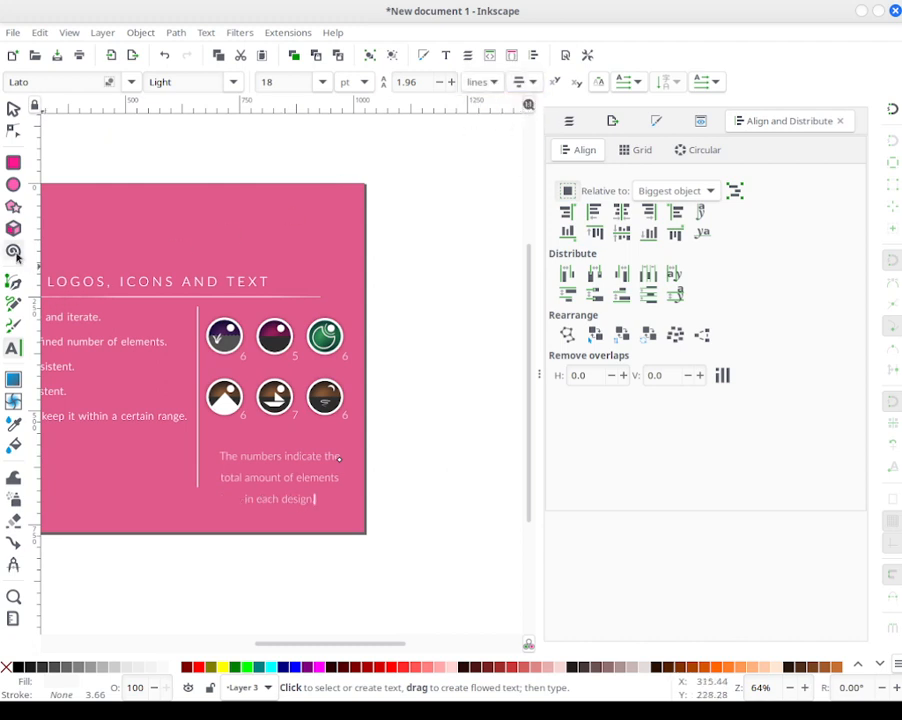
{"action": "left_click", "coordinate": [13, 108]}
{"action": "left_click", "coordinate": [419, 374]}
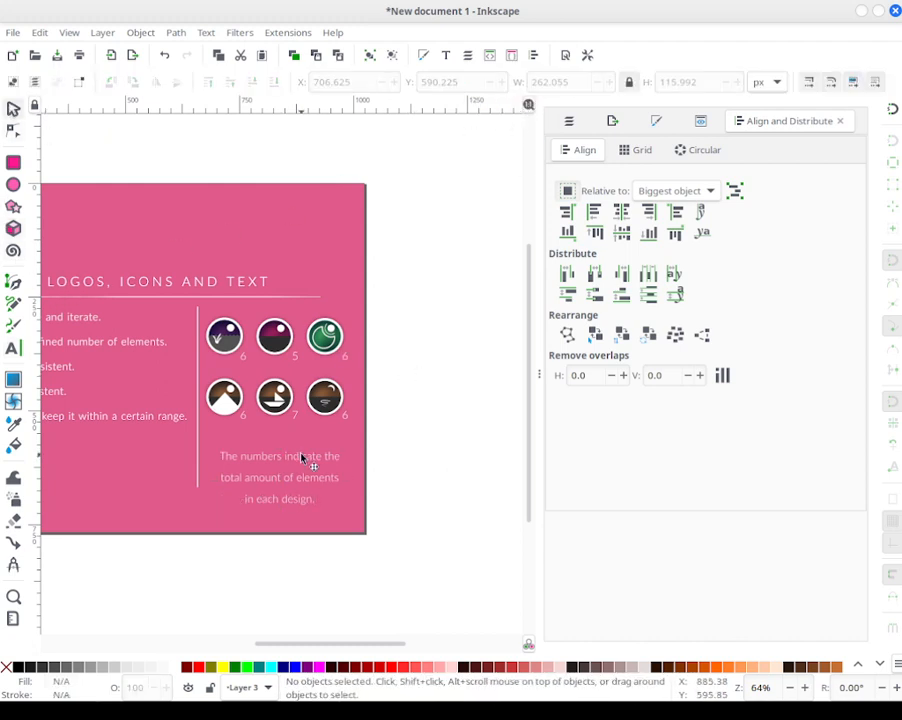
Step: Move the caption closer beneath the icons and scale it down to about 214 px wide, at about X 736.6, Y 563.6 px
{"action": "mouse_move", "coordinate": [308, 459]}
{"action": "left_mouse_down"}
{"action": "mouse_move", "coordinate": [322, 451]}
{"action": "mouse_move", "coordinate": [314, 439]}
{"action": "left_mouse_up"}
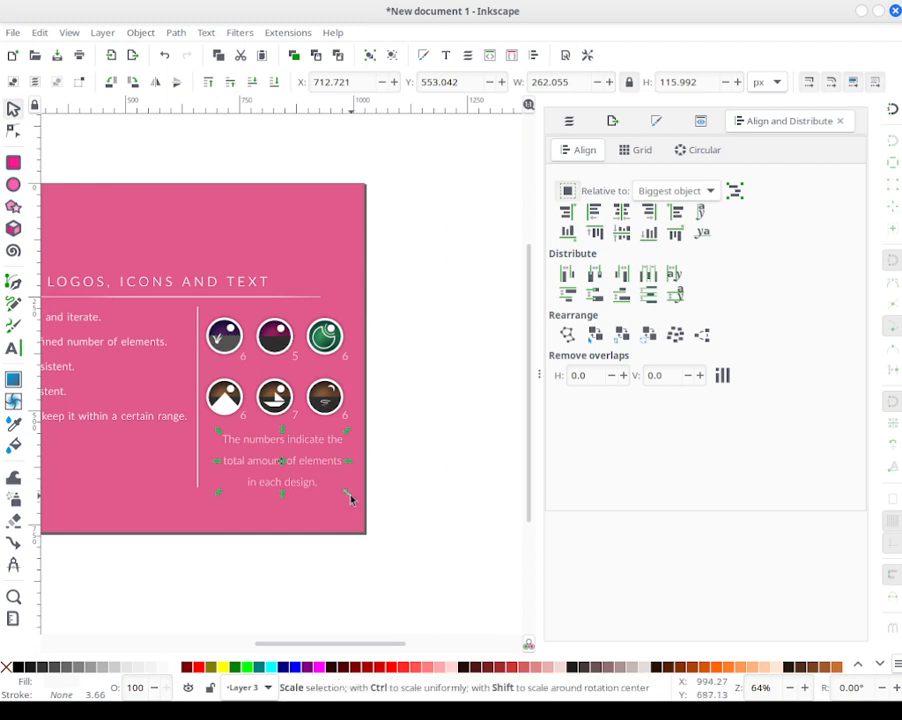
{"action": "left_click_drag", "start_coordinate": [348, 496], "coordinate": [342, 494]}
{"action": "left_click", "coordinate": [400, 470]}
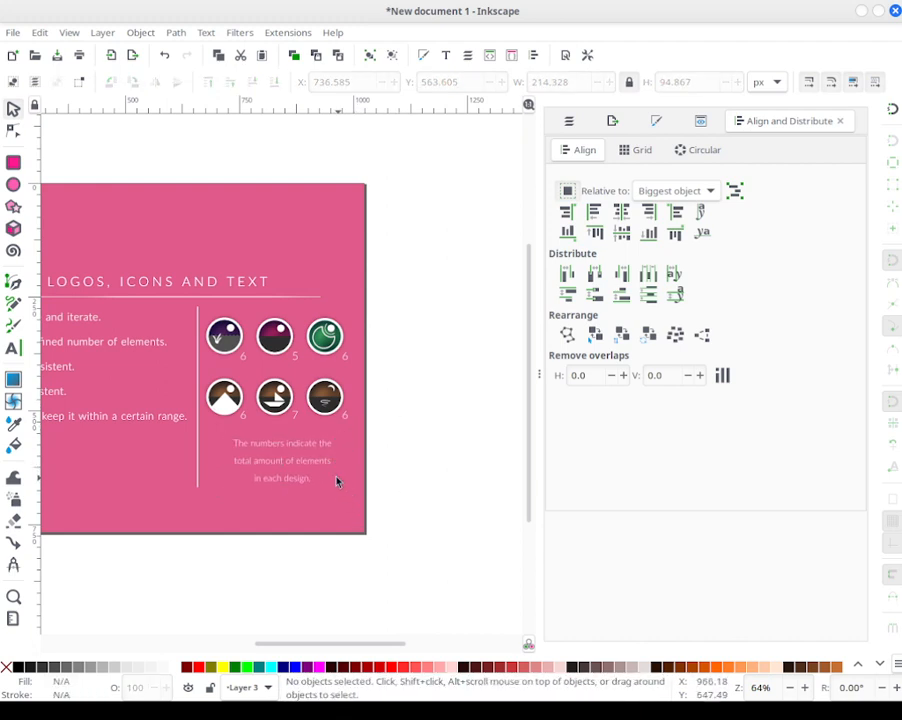
{"action": "left_click_drag", "start_coordinate": [403, 440], "coordinate": [182, 304]}
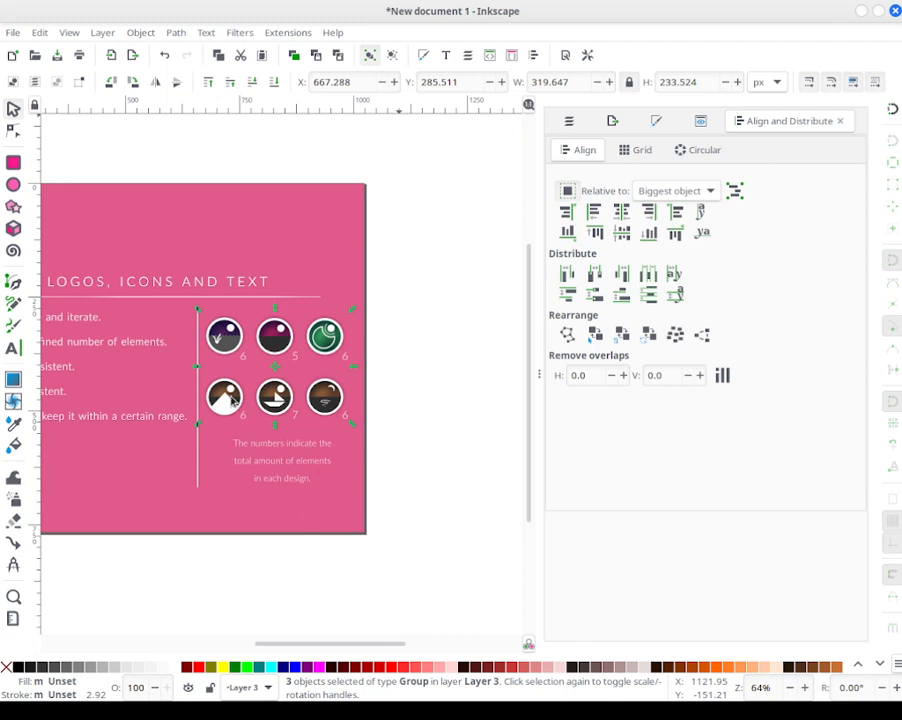
{"action": "left_click_drag", "start_coordinate": [232, 400], "coordinate": [493, 386]}
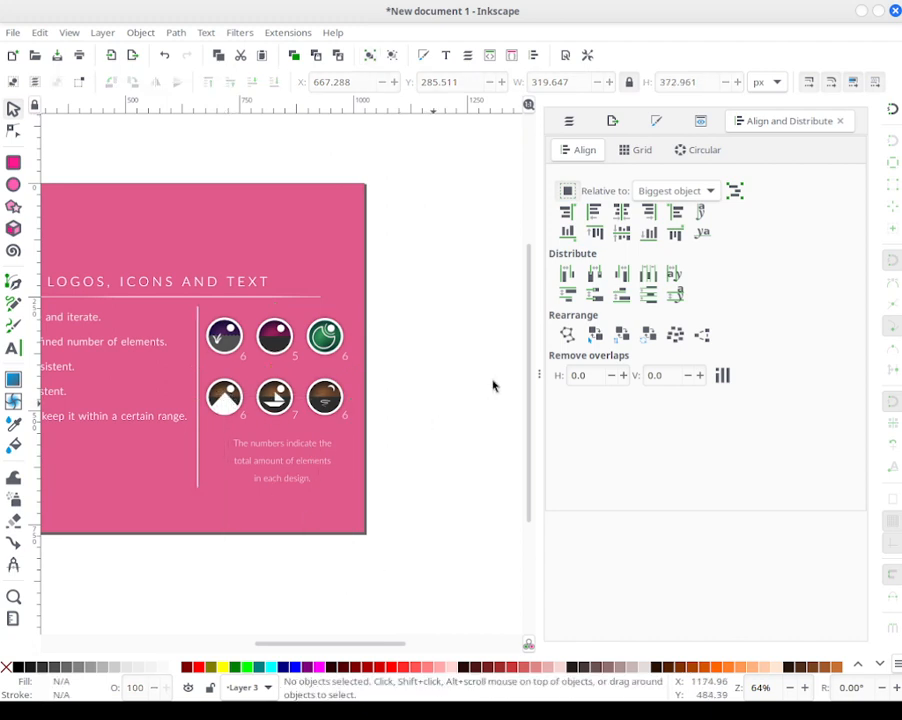
Step: Centre the caption horizontally on the group containing the icons, using the biggest object as the reference
{"action": "left_click", "coordinate": [334, 453]}
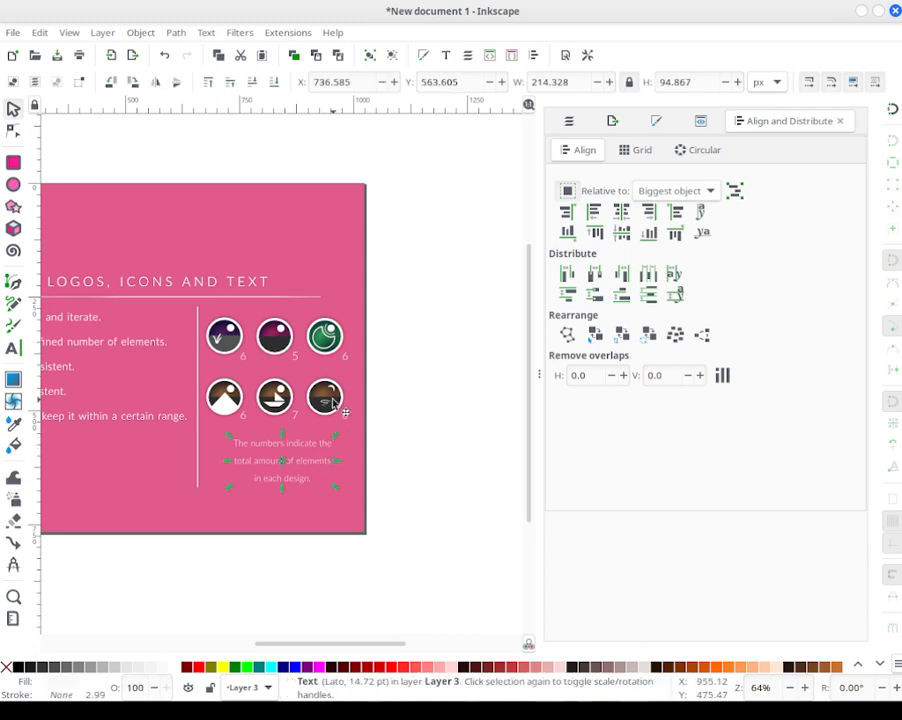
{"action": "left_click", "coordinate": [334, 400], "text": "shift"}
{"action": "left_click", "coordinate": [624, 212]}
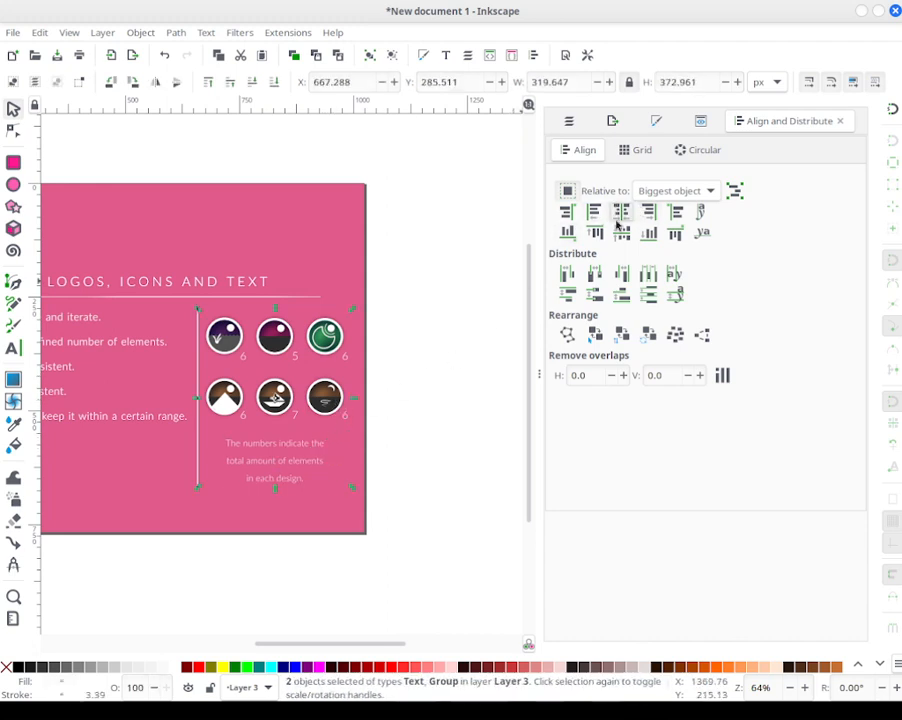
{"action": "left_click", "coordinate": [447, 451]}
Step: Nudge the icon group and its caption together 6 px to the right, to about X 673.3 px
{"action": "left_click_drag", "start_coordinate": [452, 540], "coordinate": [200, 307]}
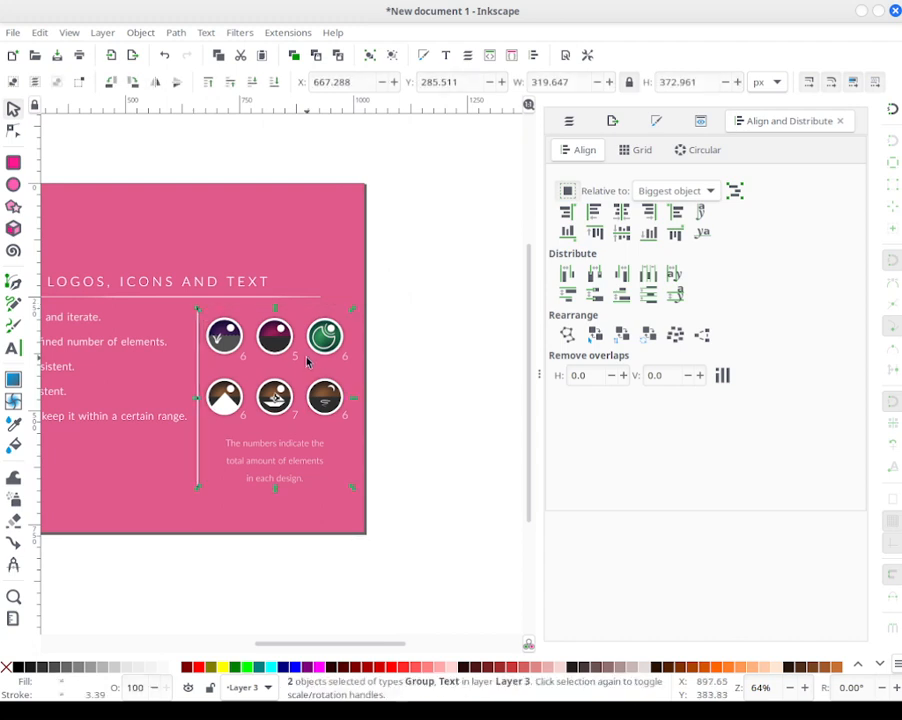
{"action": "key", "text": "Right"}
{"action": "key", "text": "Right"}
{"action": "key", "text": "Right"}
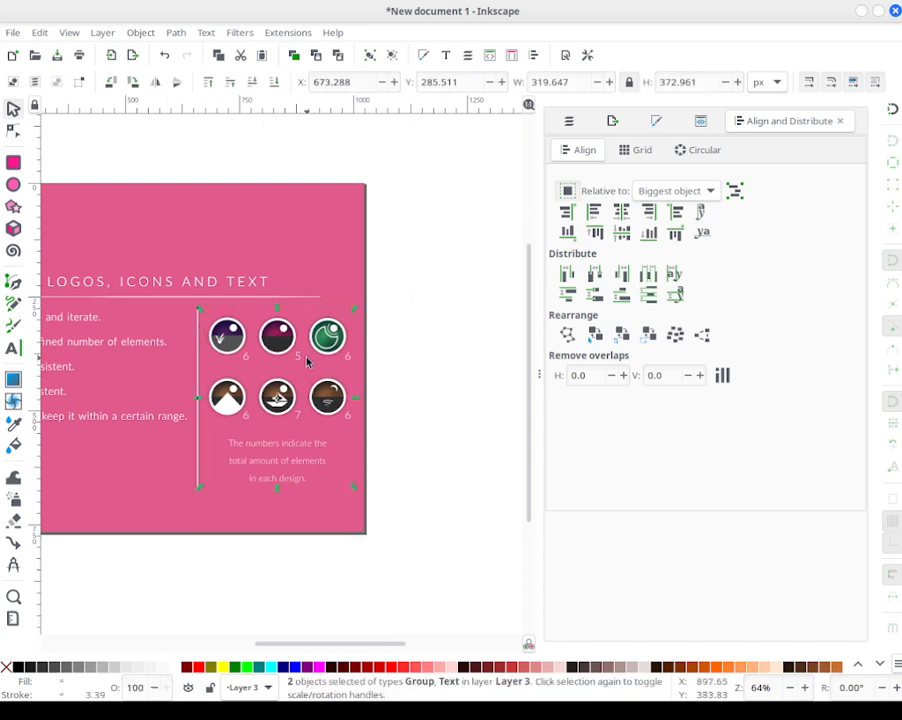
{"action": "left_click", "coordinate": [369, 302]}
Step: Brighten the fill of the caption below the icons to near-white fefefeff, with the HSV value at 100
{"action": "left_click_drag", "start_coordinate": [147, 209], "coordinate": [282, 258]}
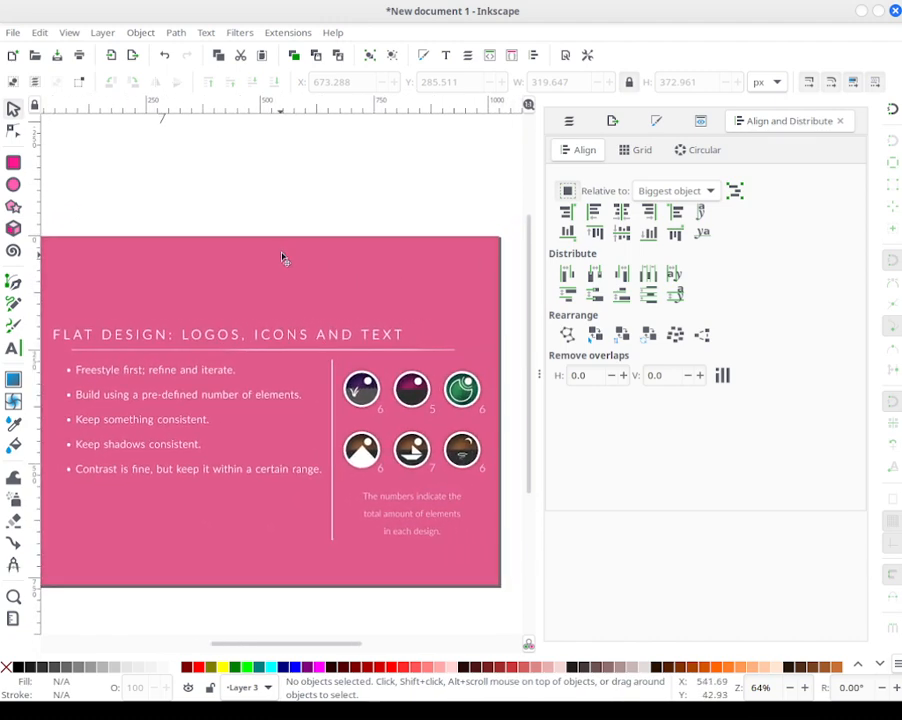
{"action": "left_click", "coordinate": [455, 526]}
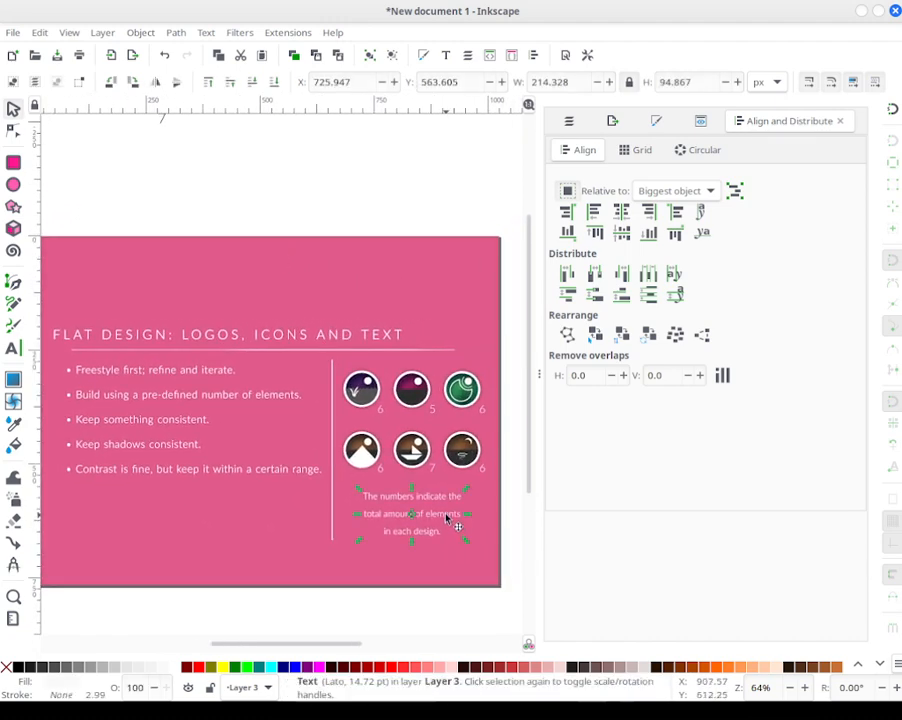
{"action": "left_click", "coordinate": [657, 122]}
{"action": "left_click_drag", "start_coordinate": [781, 267], "coordinate": [800, 276]}
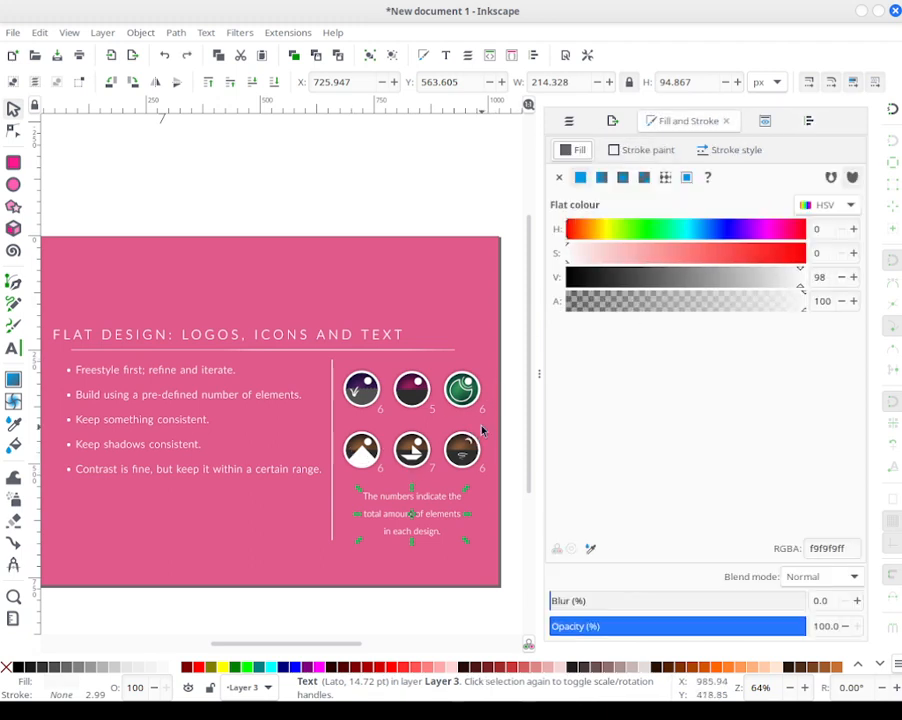
{"action": "left_click", "coordinate": [461, 216]}
{"action": "left_click", "coordinate": [440, 519]}
{"action": "left_click_drag", "start_coordinate": [440, 519], "coordinate": [462, 588]}
{"action": "key", "text": "Escape"}
{"action": "left_click", "coordinate": [461, 587]}
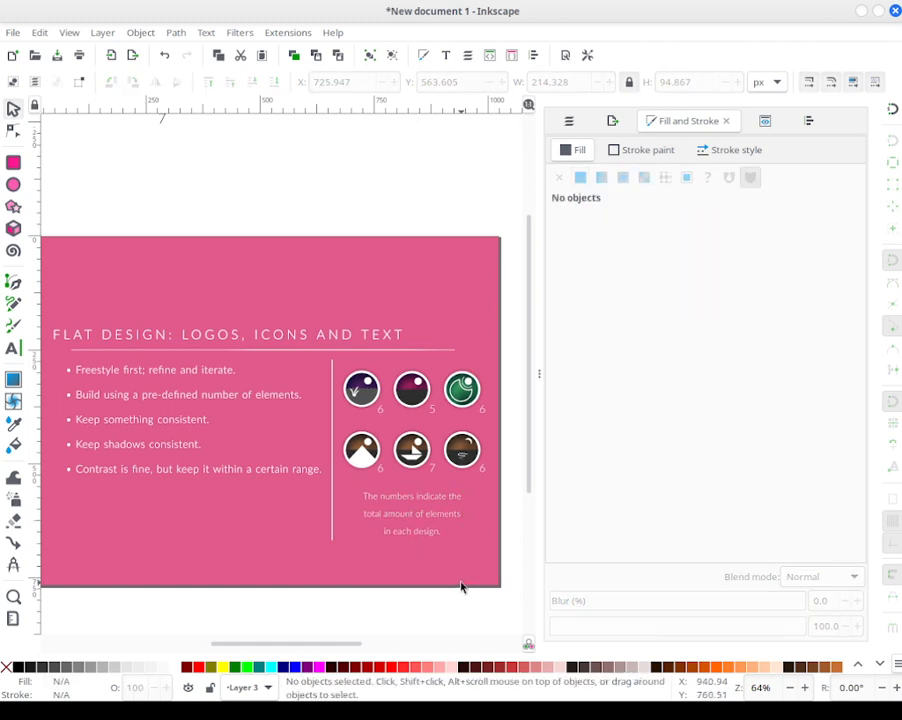
{"action": "left_click_drag", "start_coordinate": [791, 279], "coordinate": [810, 278]}
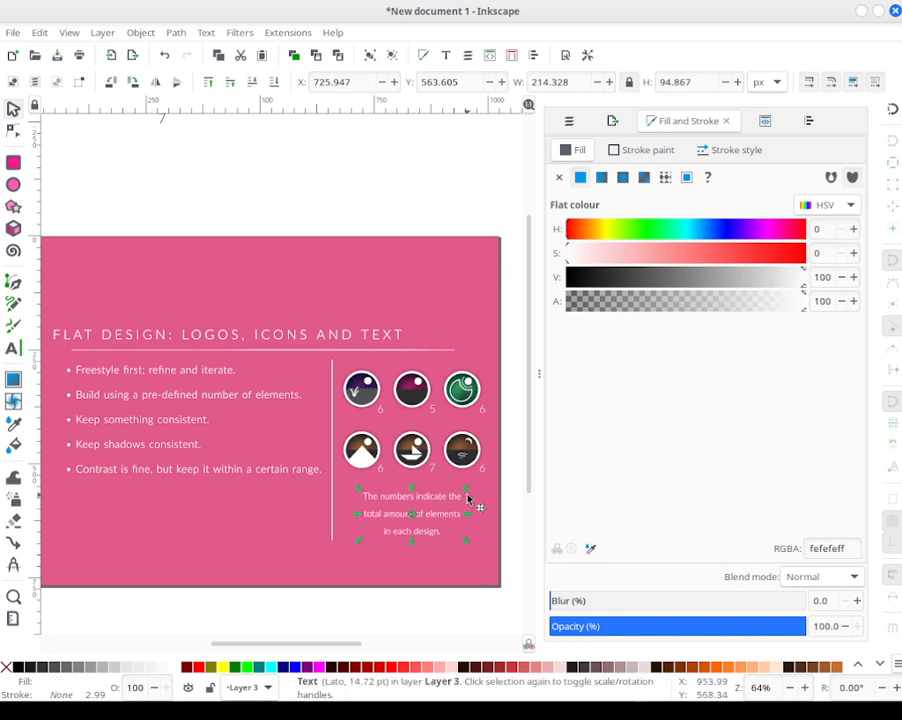
{"action": "left_click", "coordinate": [441, 207]}
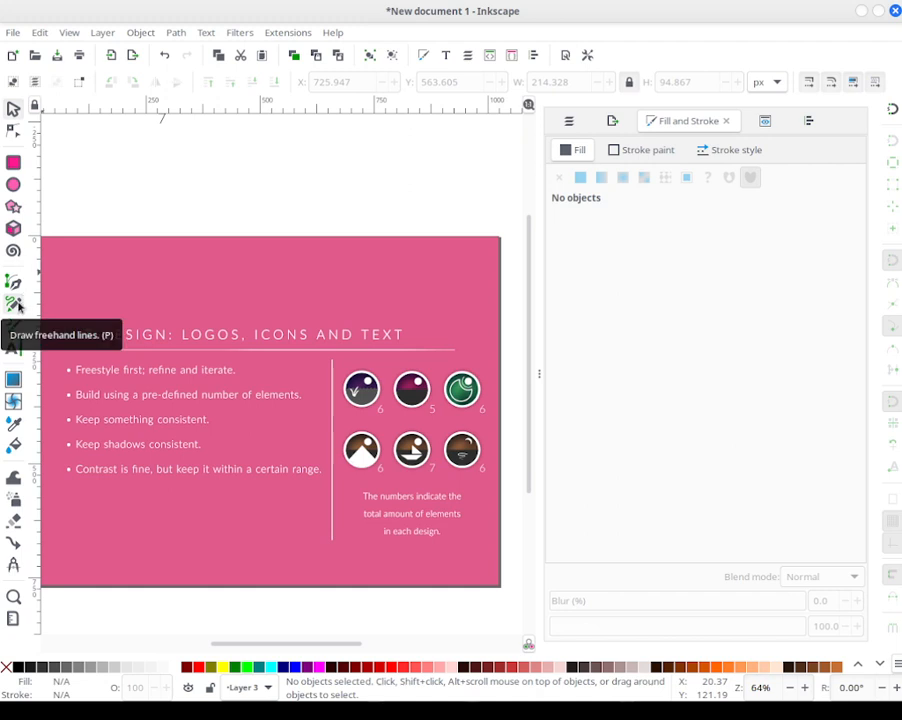
Step: Add the author's website address in Lato Light 18 pt and place it near the page's lower-left corner
{"action": "left_click", "coordinate": [13, 348]}
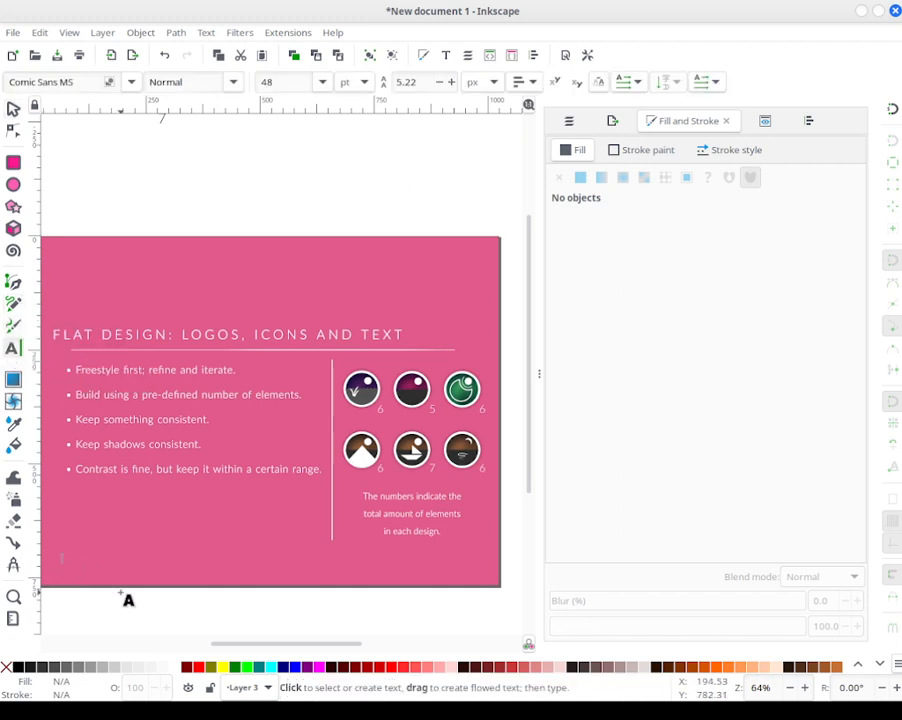
{"action": "key", "text": "ctrl+v"}
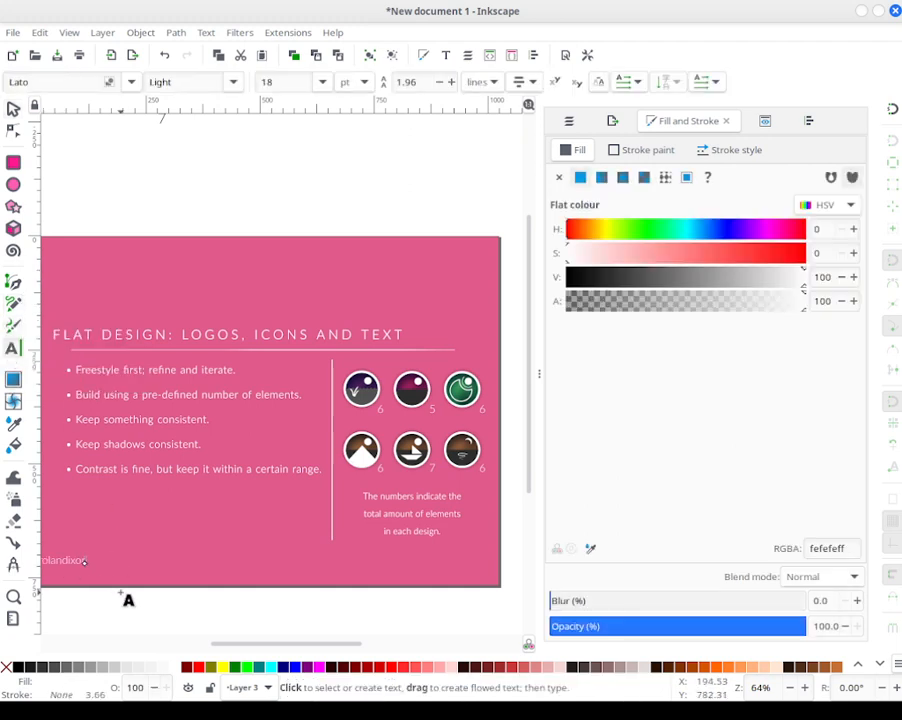
{"action": "type", "text": "r.pro"}
{"action": "left_click", "coordinate": [13, 108]}
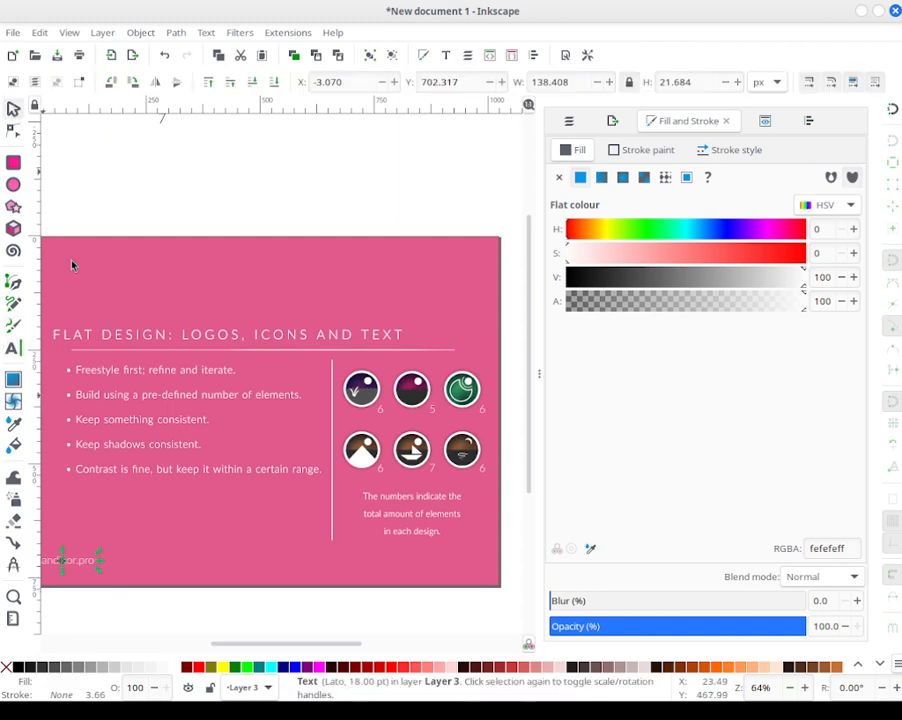
{"action": "left_click_drag", "start_coordinate": [92, 566], "coordinate": [131, 575]}
Step: Add an uppercase byline with the author's name and nickname in parentheses above the website address, at about X 70.3, Y 683.2 px
{"action": "left_click", "coordinate": [13, 348]}
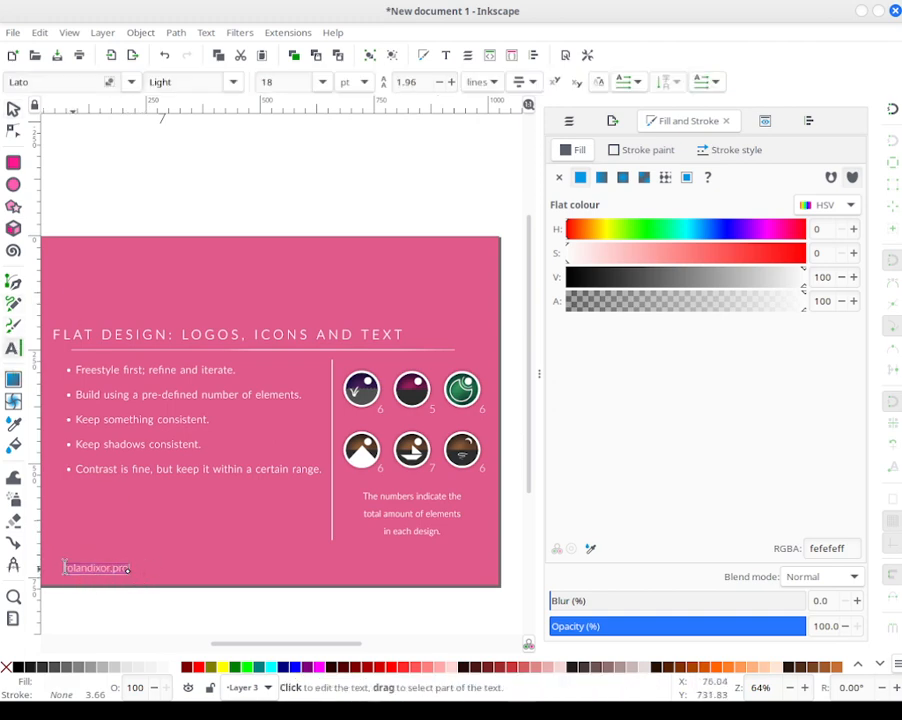
{"action": "left_click", "coordinate": [67, 552]}
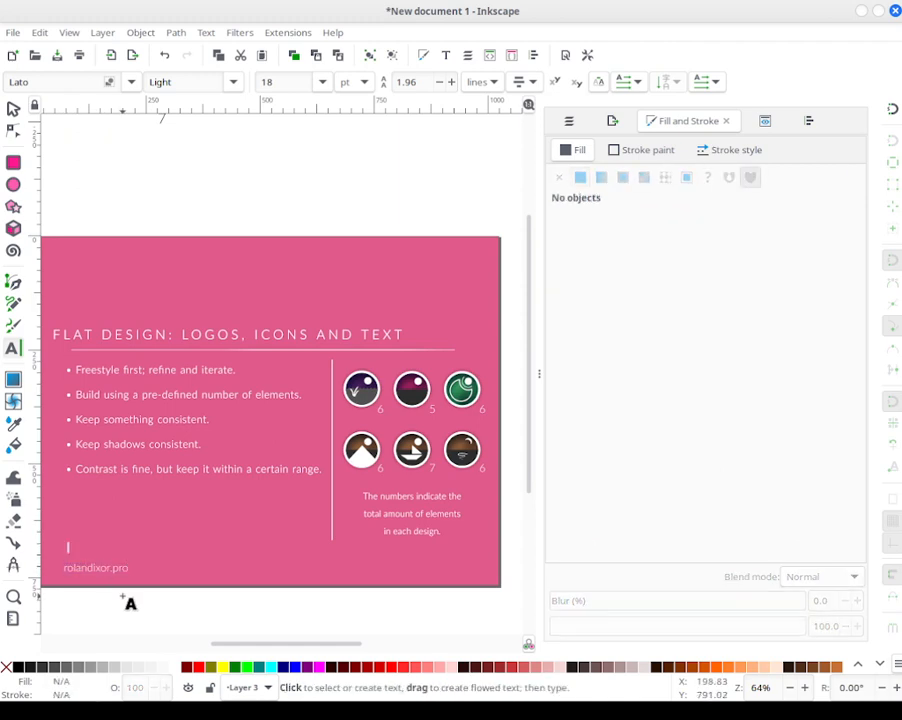
{"action": "type", "text": "BY ROLANDI"}
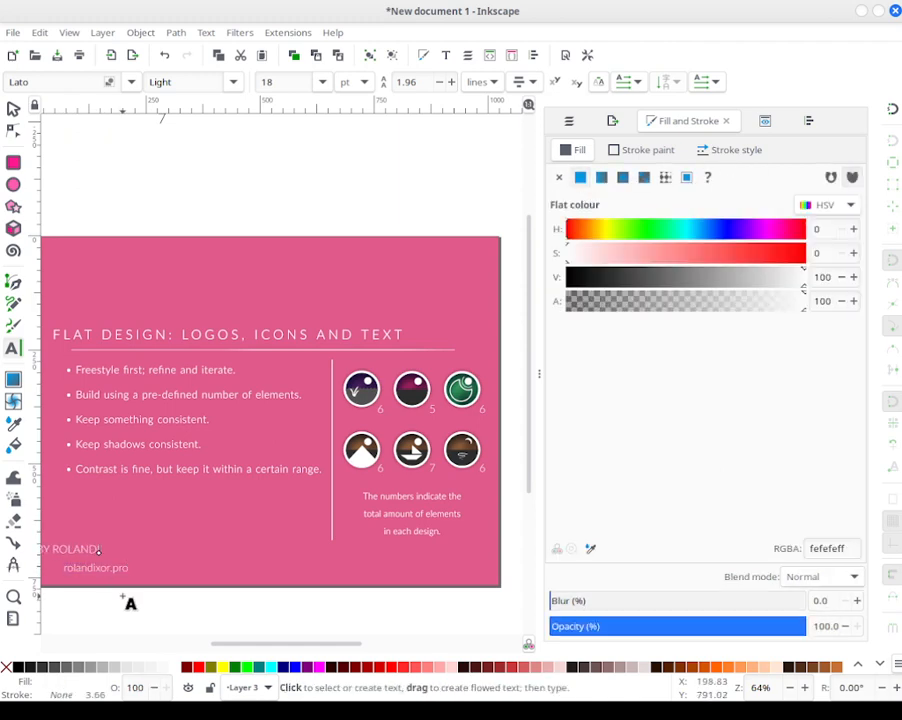
{"action": "type", "text": "X"}
{"action": "type", "text": "AY"}
{"action": "type", "text": "L"}
{"action": "type", "text": "OR (R"}
{"action": "type", "text": "OLANDIX"}
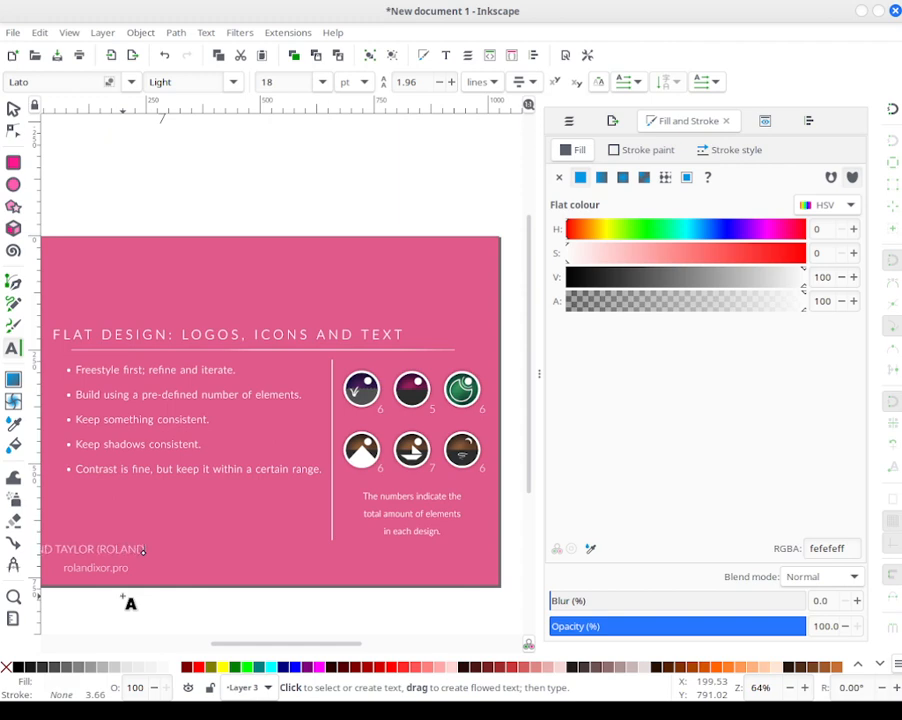
{"action": "type", "text": "OR)"}
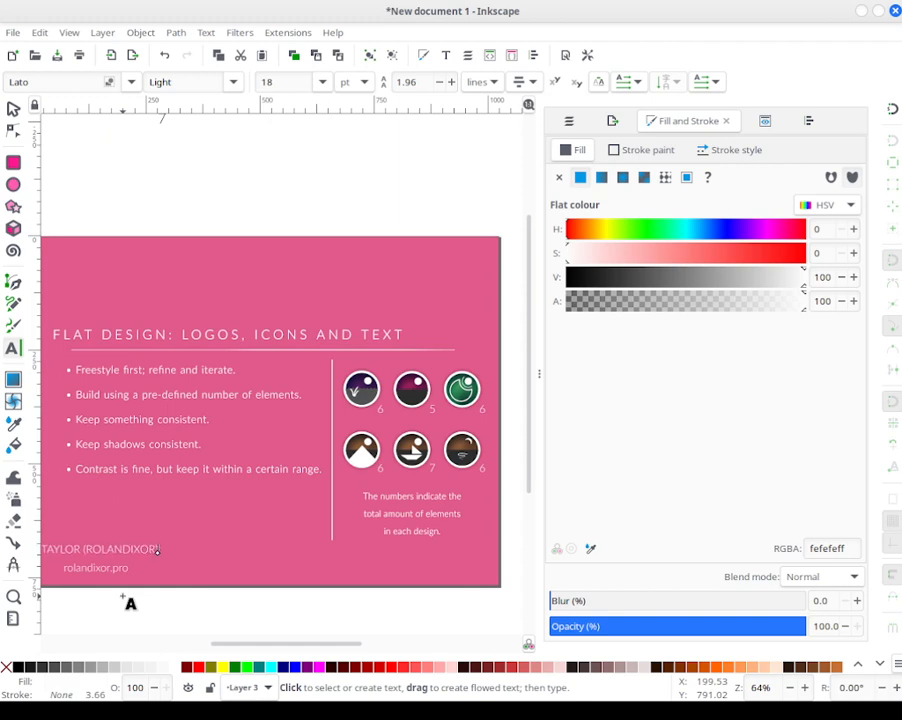
{"action": "left_click", "coordinate": [14, 108]}
{"action": "left_click_drag", "start_coordinate": [140, 547], "coordinate": [233, 558]}
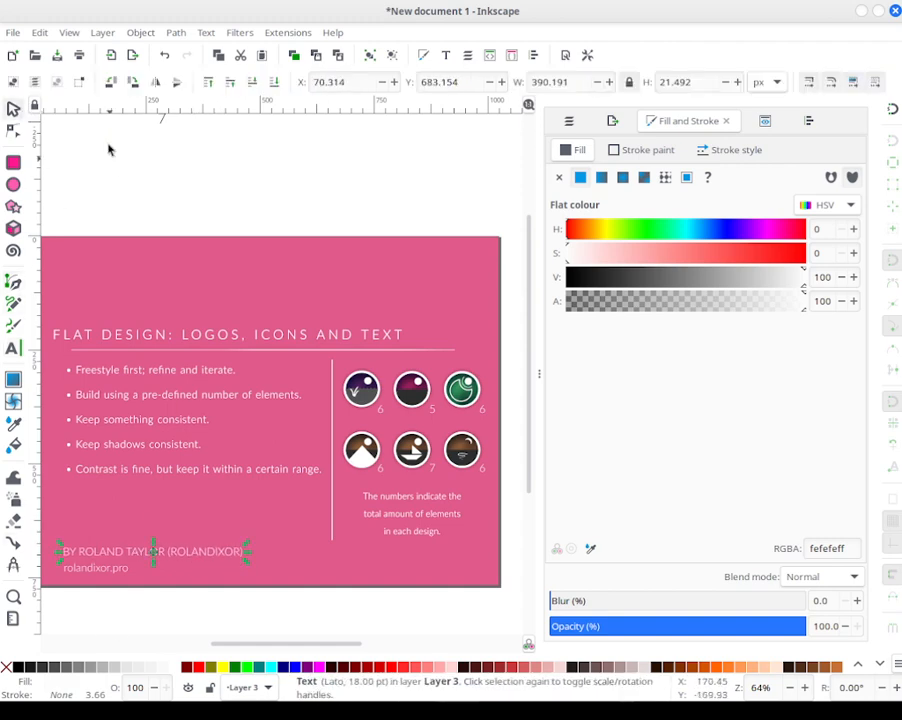
Step: Set the byline's letter spacing to 0.65 px and its word spacing to 1.35 px
{"action": "left_click", "coordinate": [13, 348]}
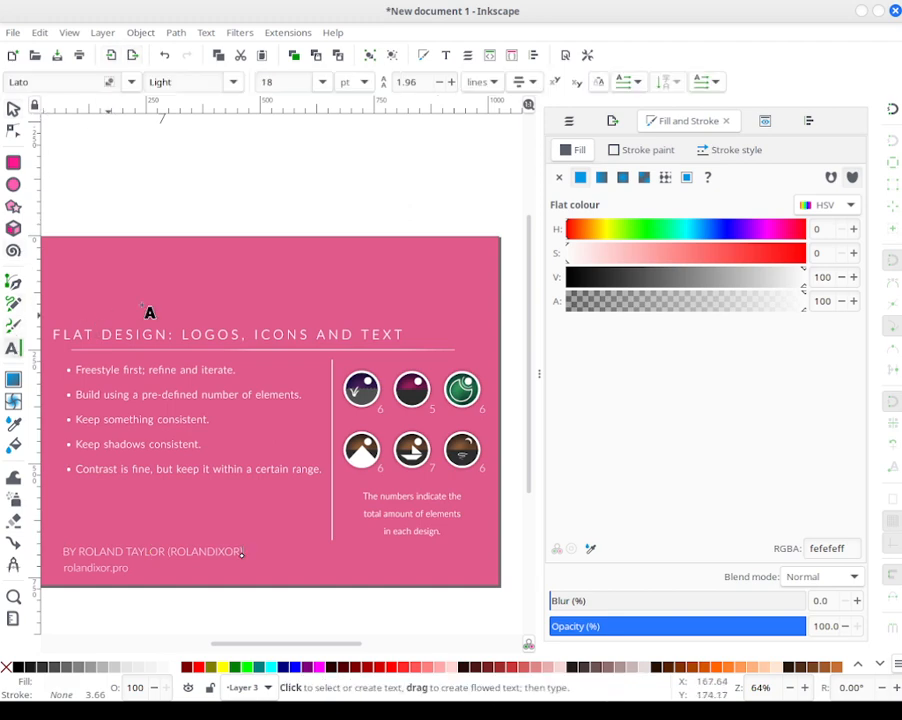
{"action": "left_click", "coordinate": [598, 81]}
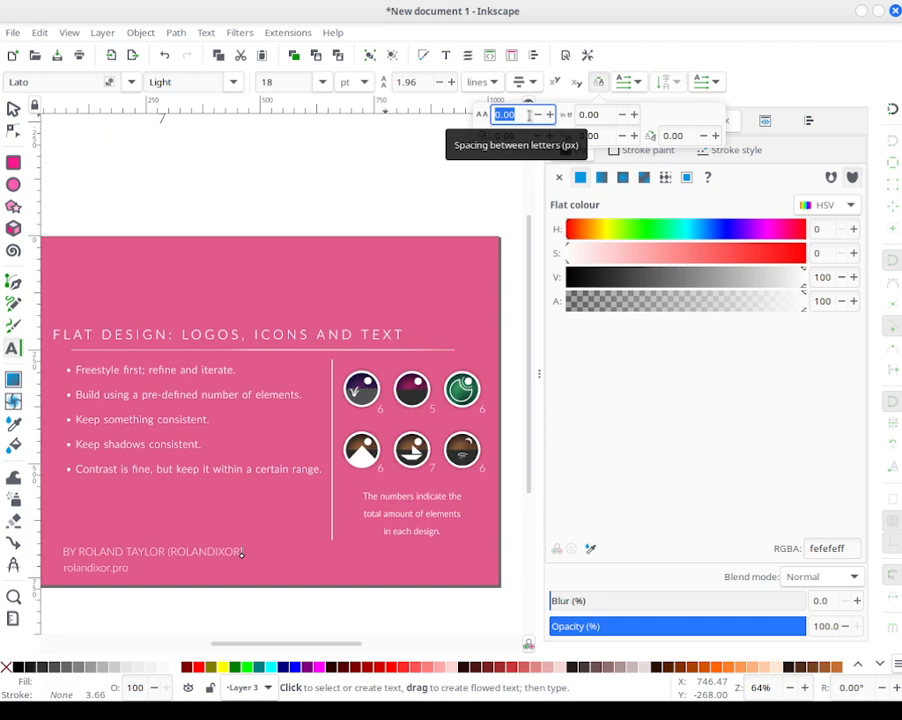
{"action": "type", "text": ".65"}
{"action": "key", "text": "Return"}
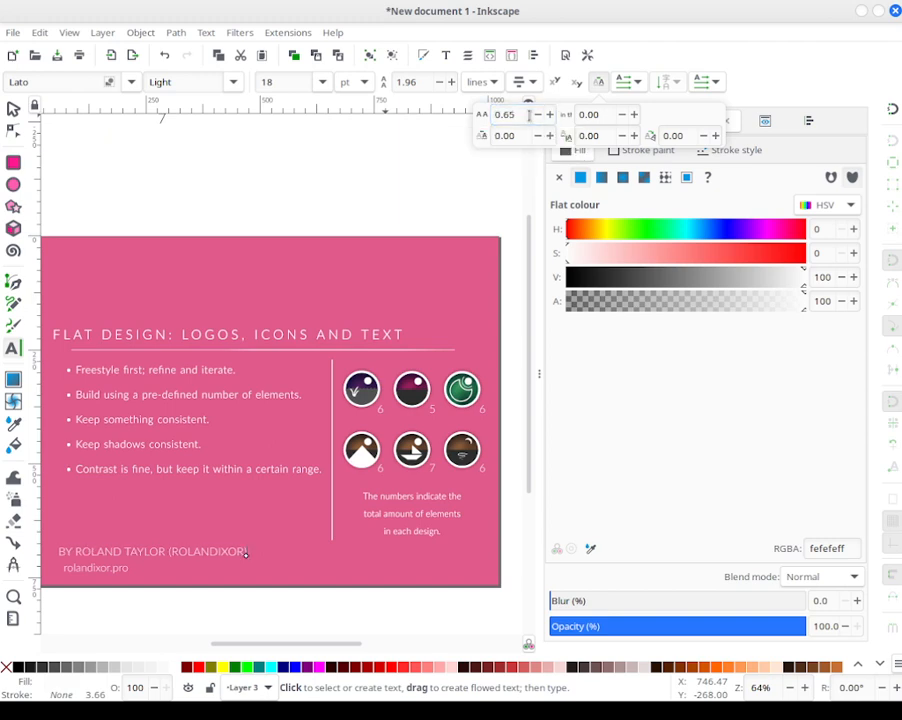
{"action": "key", "text": "Tab"}
{"action": "type", "text": "1.35"}
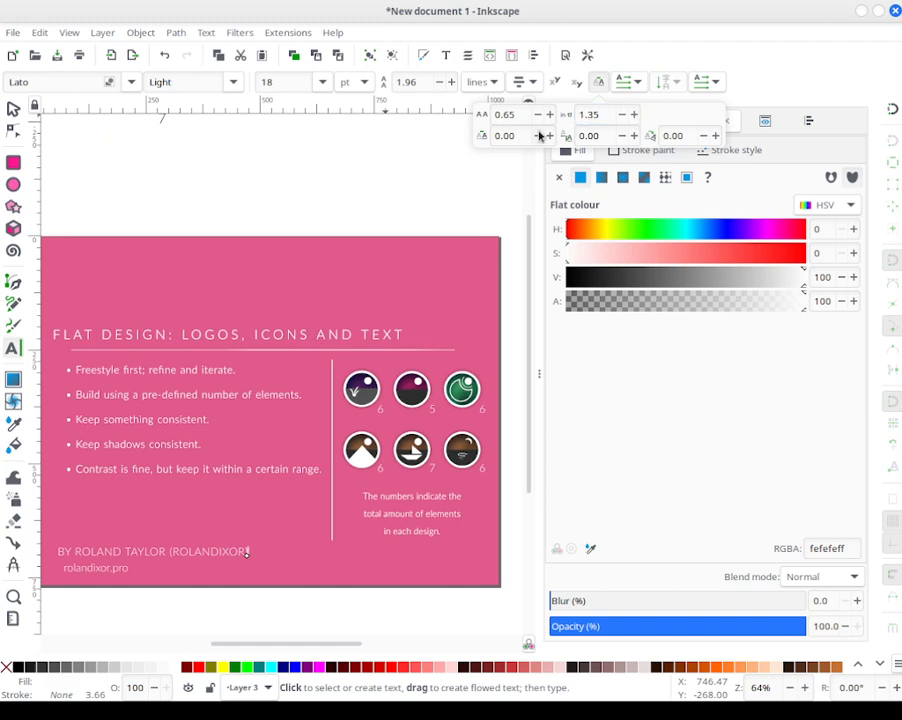
Step: Increase the byline's letter spacing to 3.95 px
{"action": "double_click", "coordinate": [520, 118]}
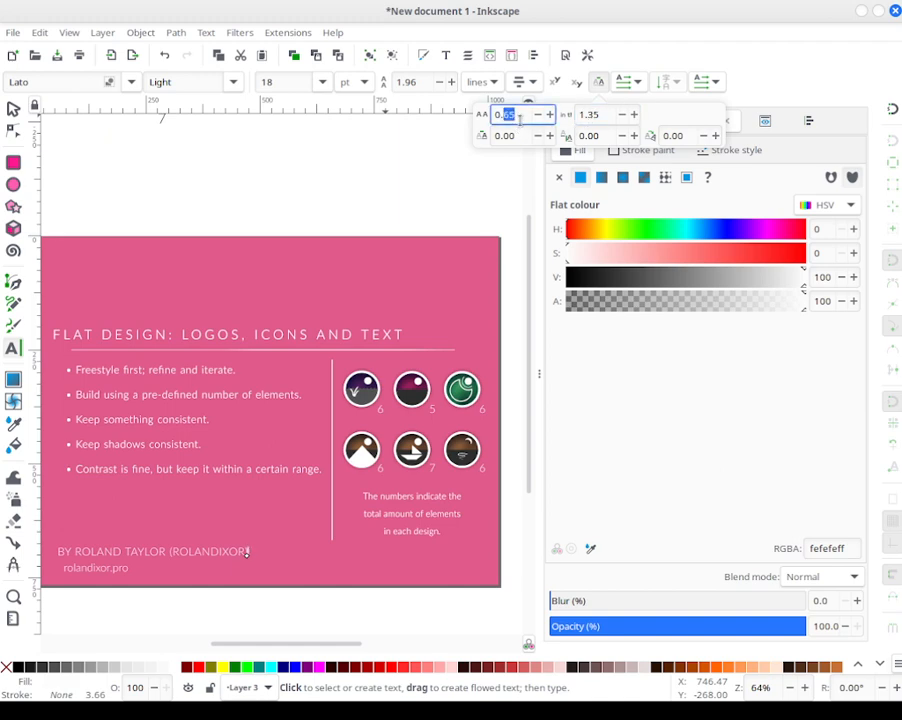
{"action": "key", "text": "BackSpace"}
{"action": "key", "text": "Return"}
{"action": "double_click", "coordinate": [520, 118]}
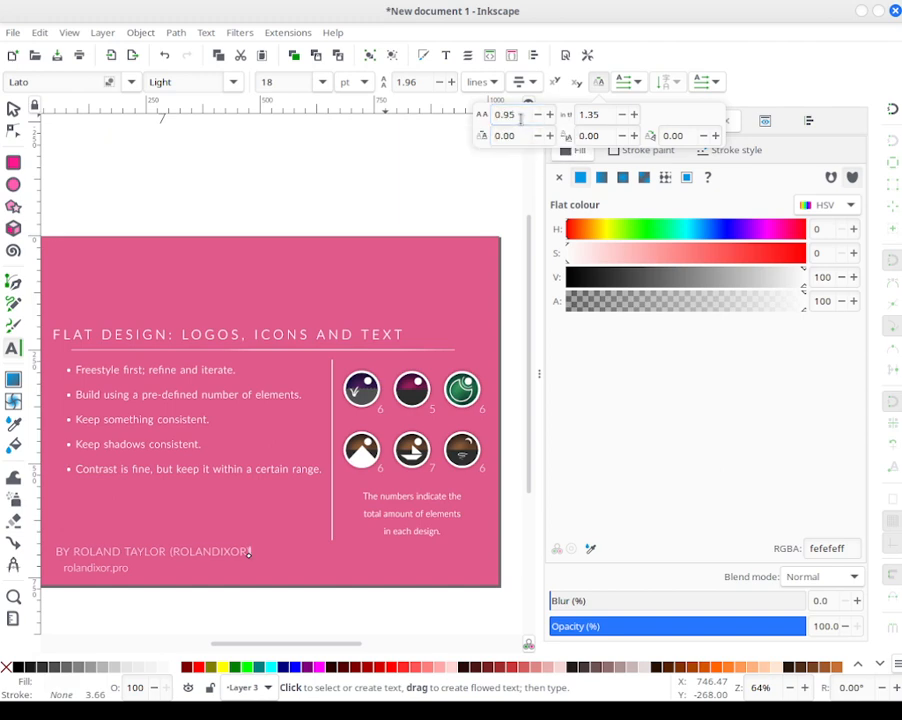
{"action": "key", "text": "Page_Up"}
{"action": "key", "text": "Page_Up"}
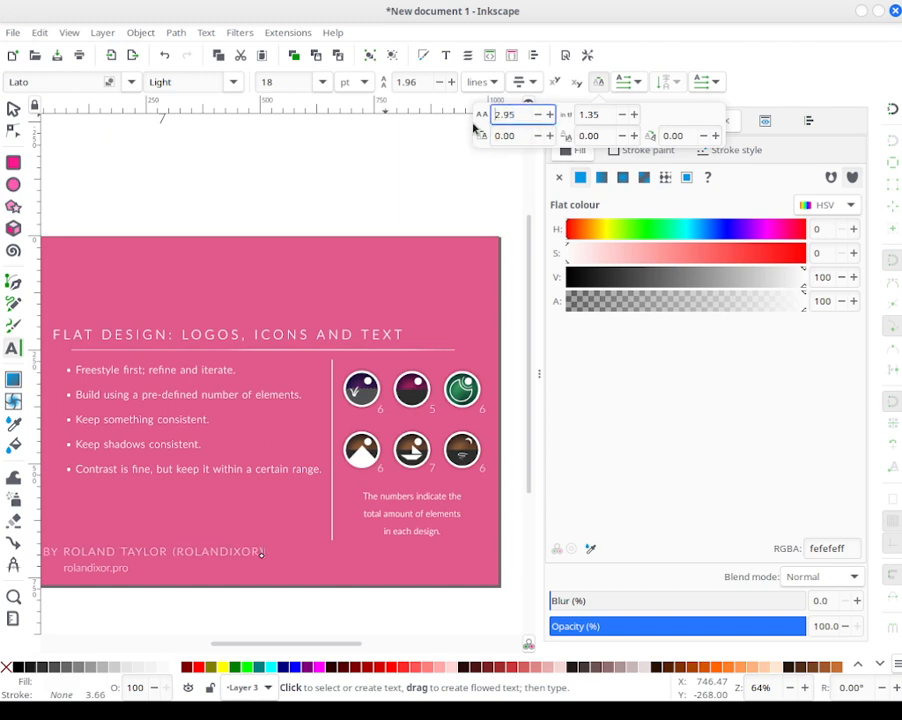
{"action": "key", "text": "Page_Up"}
{"action": "key", "text": "Page_Up"}
{"action": "key", "text": "Page_Down"}
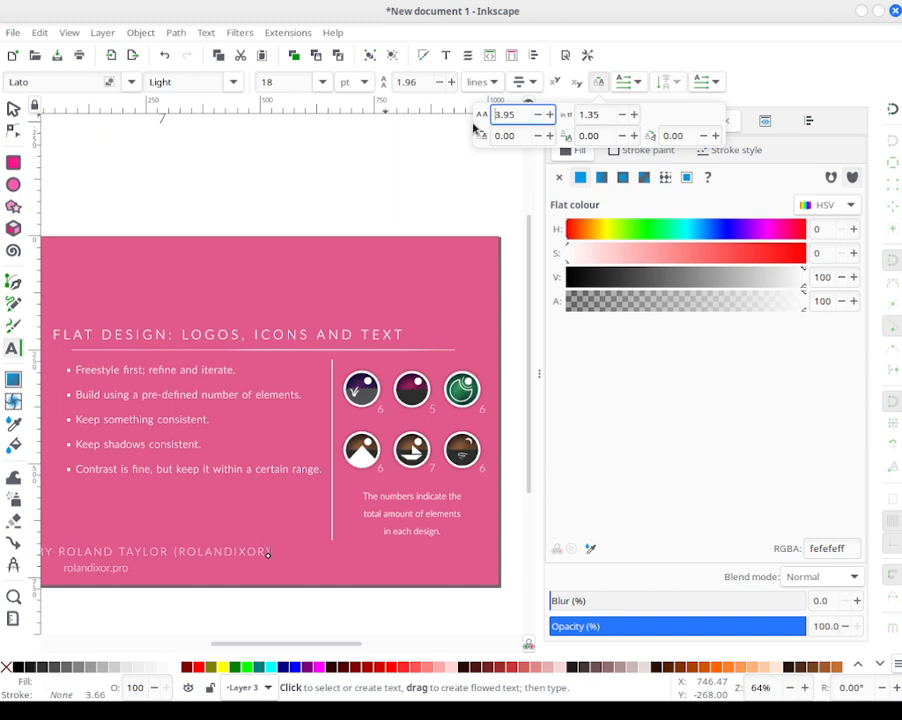
Step: Set the byline's font size to 14 pt and its style to Lato Normal
{"action": "left_click", "coordinate": [320, 82]}
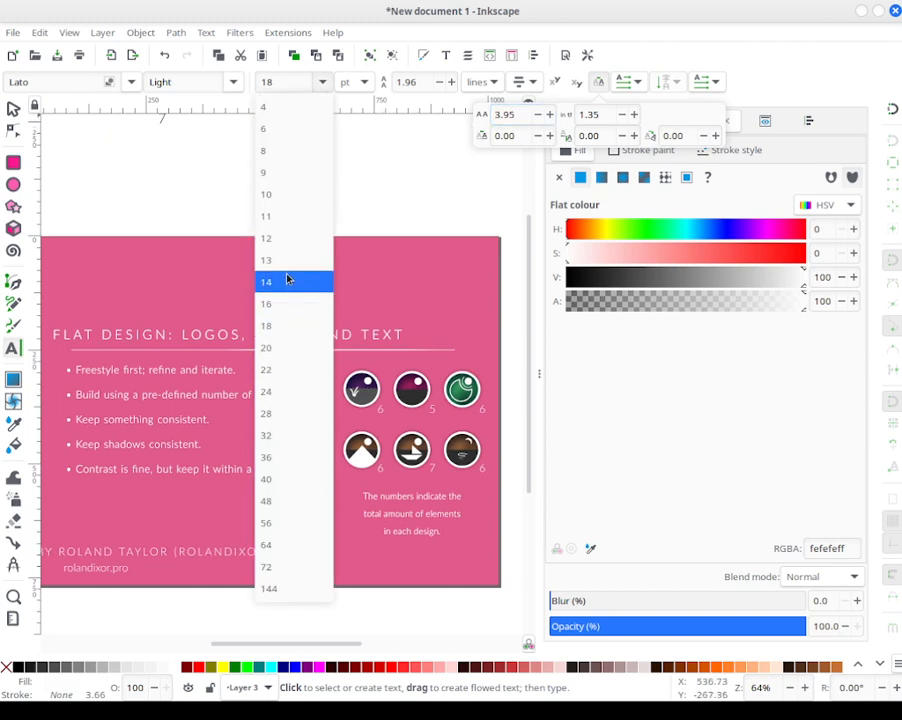
{"action": "left_click", "coordinate": [286, 281]}
{"action": "left_click", "coordinate": [232, 81]}
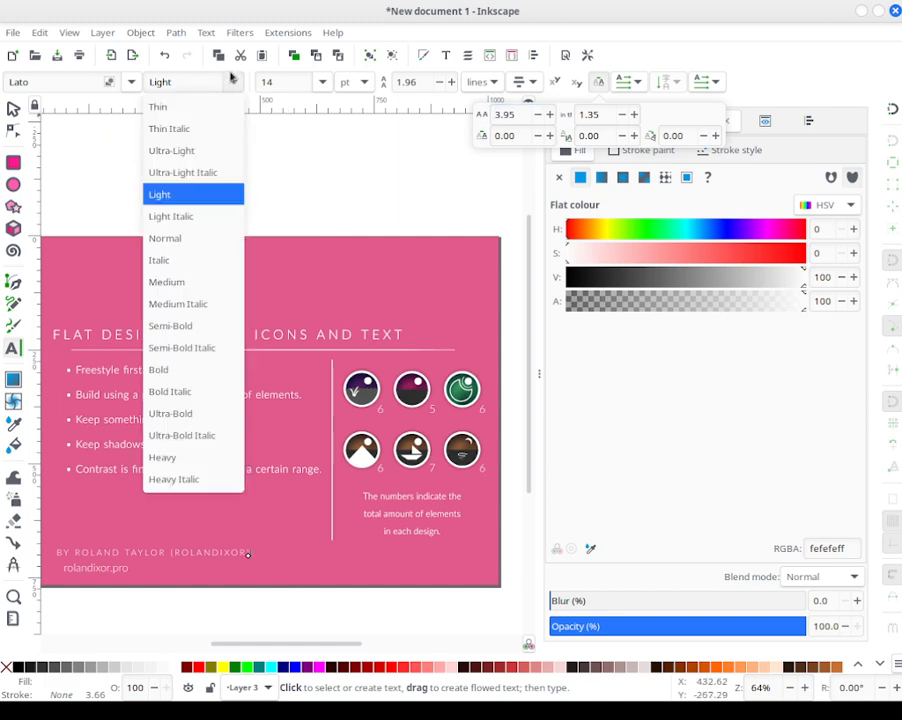
{"action": "left_click", "coordinate": [188, 238]}
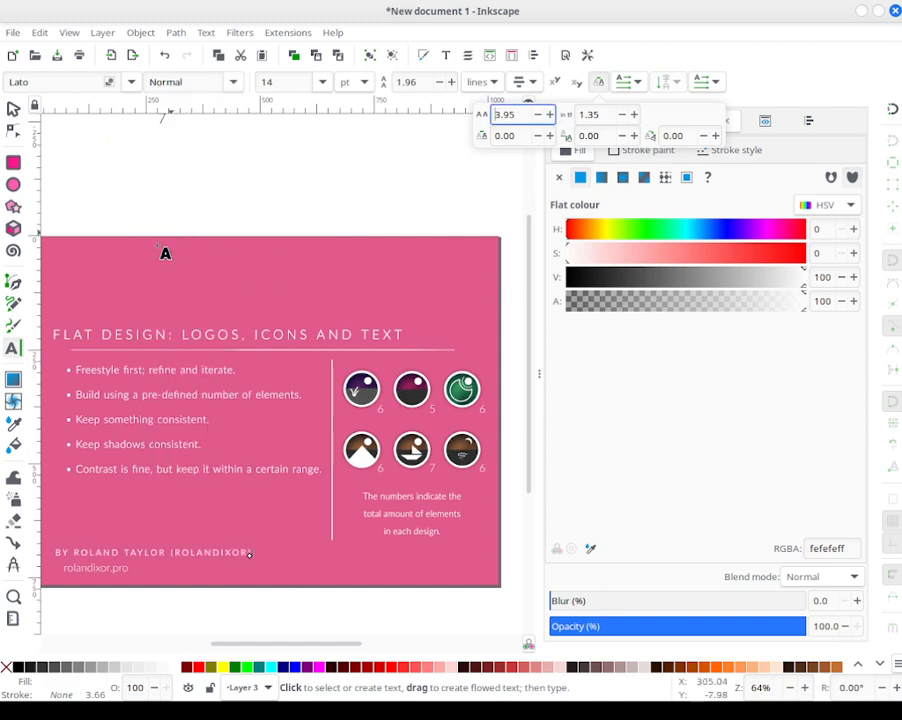
Step: Reposition the byline and move the website address directly beneath its left edge, at about X 73.1, Y 715.5 px
{"action": "left_click", "coordinate": [12, 107]}
{"action": "mouse_move", "coordinate": [227, 557]}
{"action": "left_mouse_down"}
{"action": "mouse_move", "coordinate": [252, 559]}
{"action": "mouse_move", "coordinate": [240, 560]}
{"action": "left_mouse_up"}
{"action": "mouse_move", "coordinate": [124, 574]}
{"action": "left_mouse_down"}
{"action": "mouse_move", "coordinate": [237, 562]}
{"action": "mouse_move", "coordinate": [253, 577]}
{"action": "mouse_move", "coordinate": [109, 576]}
{"action": "mouse_move", "coordinate": [131, 577]}
{"action": "mouse_move", "coordinate": [120, 577]}
{"action": "left_mouse_up"}
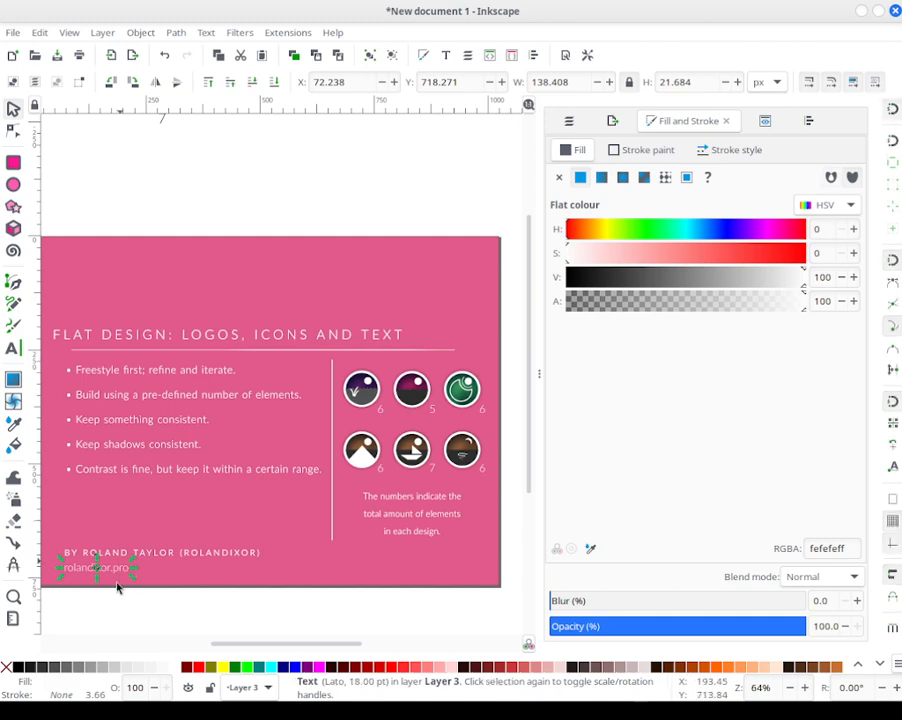
{"action": "key", "text": "Escape"}
{"action": "mouse_move", "coordinate": [130, 583]}
{"action": "left_mouse_down"}
{"action": "mouse_move", "coordinate": [104, 580]}
{"action": "mouse_move", "coordinate": [115, 580]}
{"action": "mouse_move", "coordinate": [105, 572]}
{"action": "left_mouse_up"}
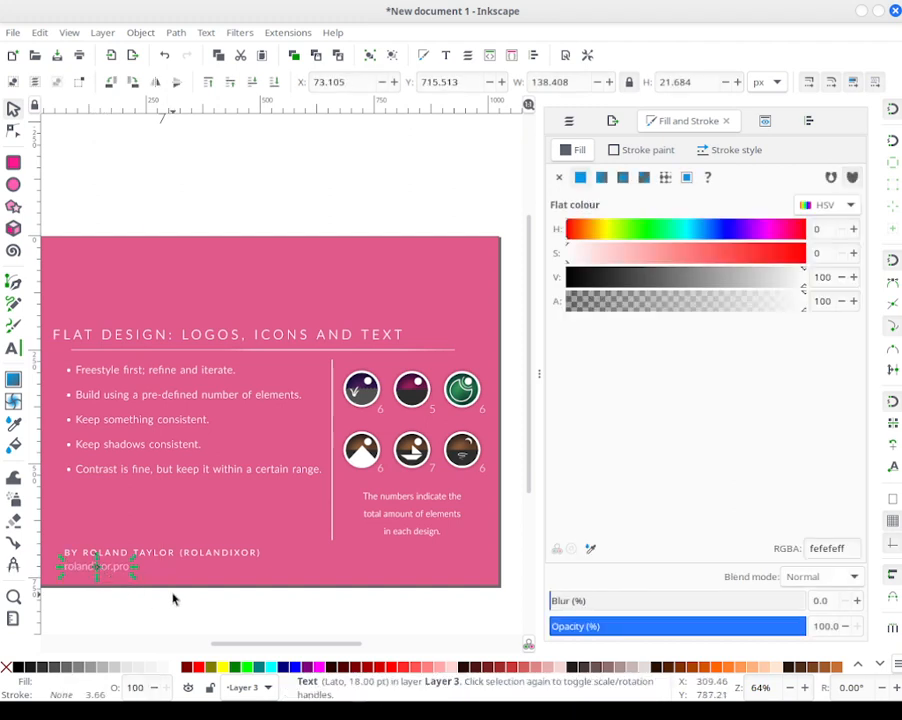
{"action": "left_click", "coordinate": [172, 595]}
Step: Set the letter spacing of the website address below the byline to 4.35 px
{"action": "triple_click", "coordinate": [126, 570]}
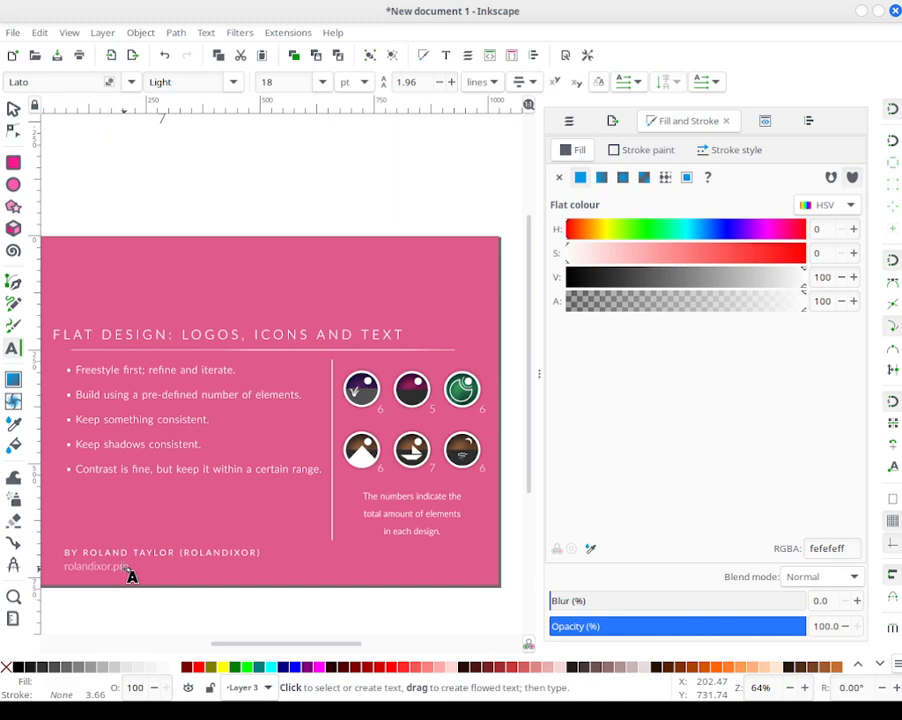
{"action": "left_click", "coordinate": [597, 85]}
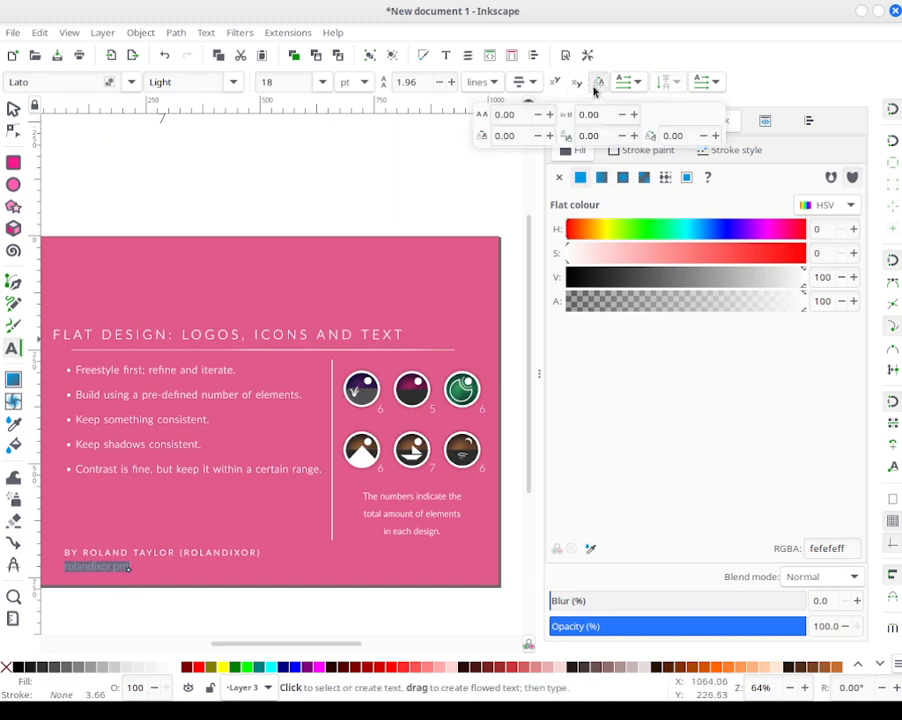
{"action": "left_click", "coordinate": [522, 114]}
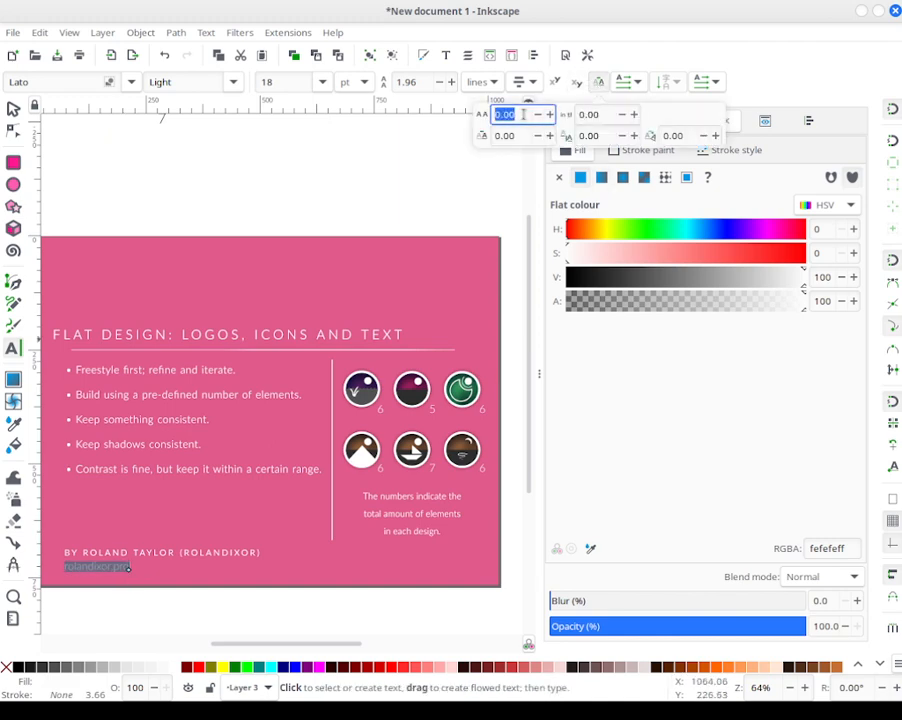
{"action": "type", "text": "1.35"}
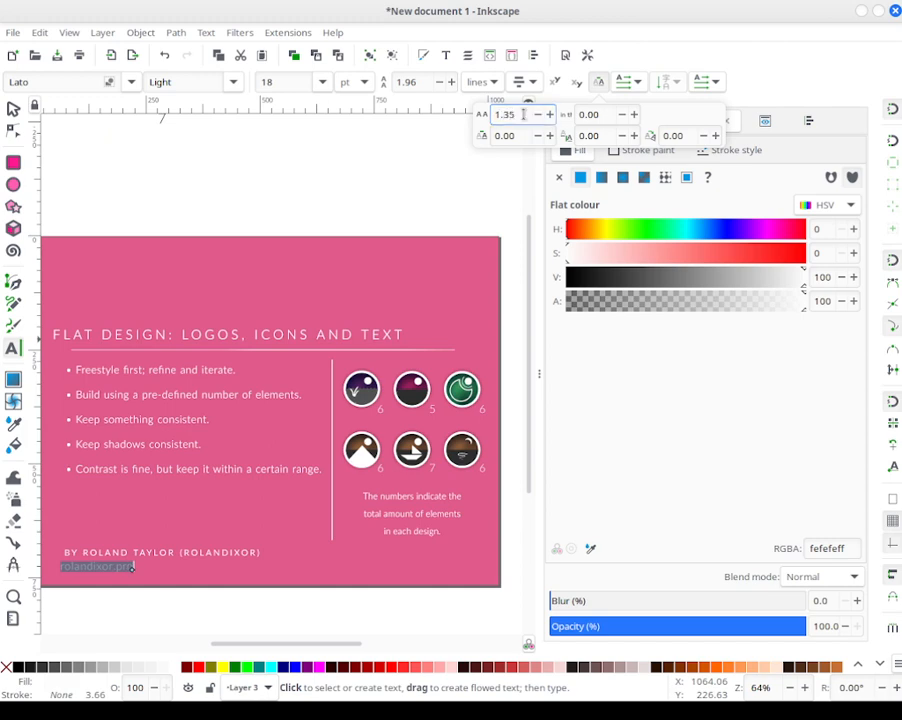
{"action": "scroll", "coordinate": [510, 114], "scroll_direction": "up", "scroll_amount": 1}
{"action": "key", "text": "Up"}
{"action": "key", "text": "Up"}
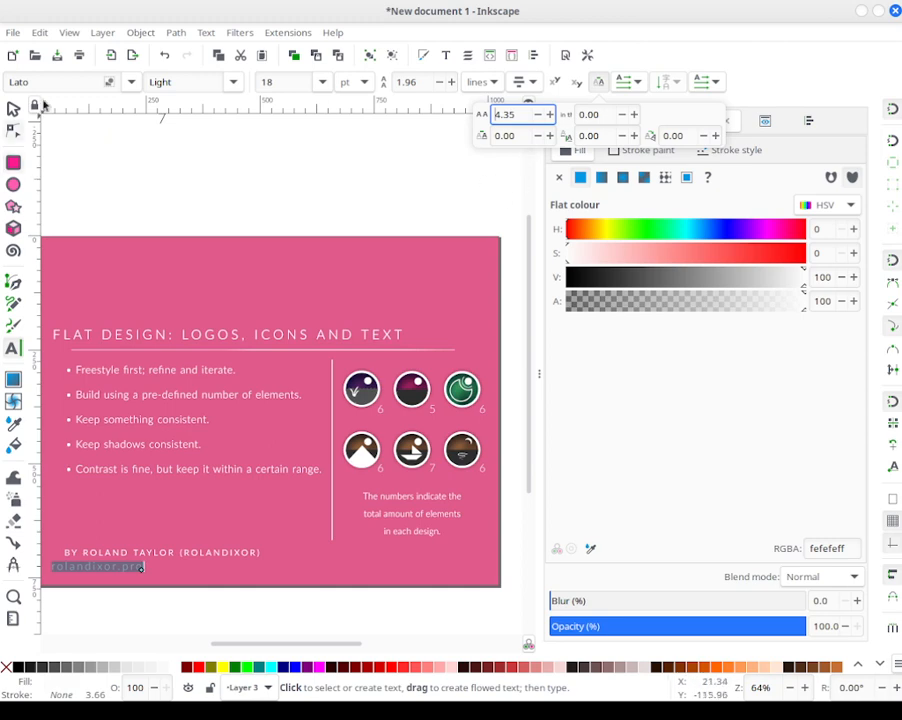
Step: Change the website address to the Alexander font in Normal style at 13 pt
{"action": "left_click", "coordinate": [320, 84]}
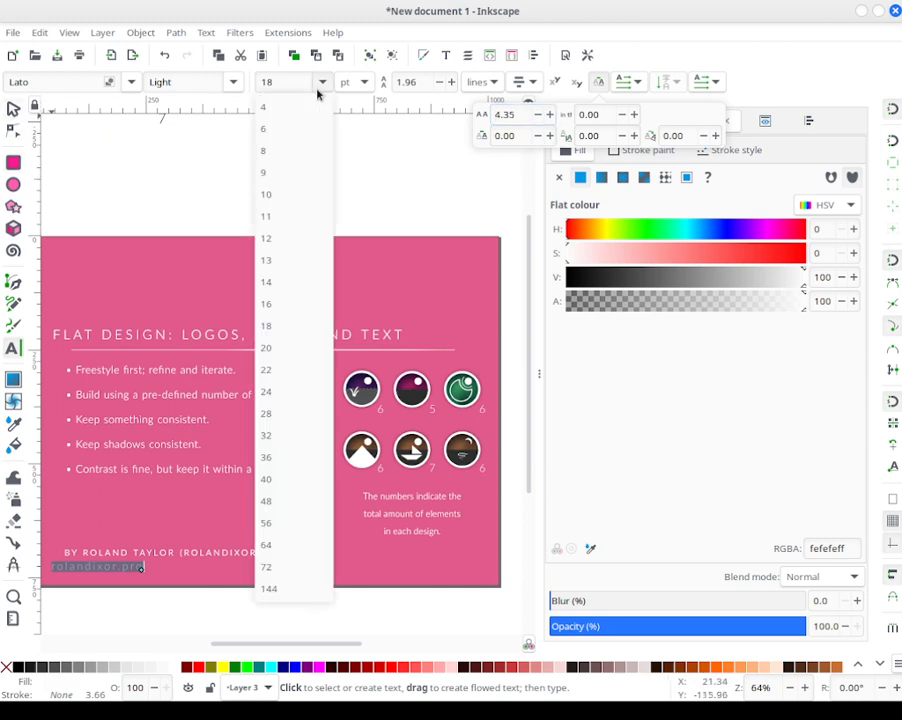
{"action": "left_click", "coordinate": [296, 258]}
{"action": "left_click", "coordinate": [226, 84]}
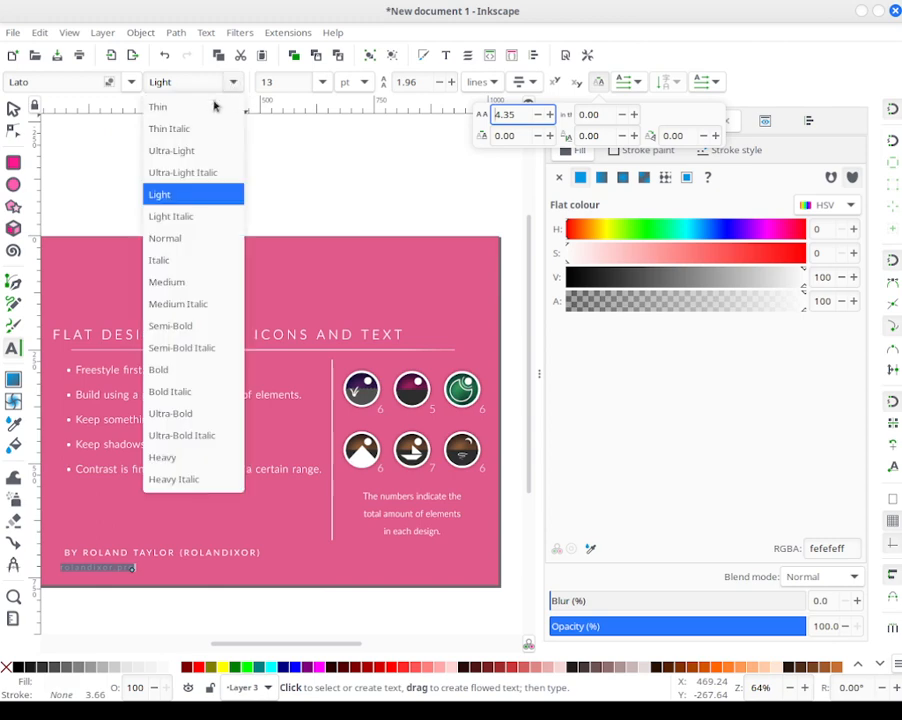
{"action": "left_click", "coordinate": [197, 240]}
{"action": "double_click", "coordinate": [81, 87]}
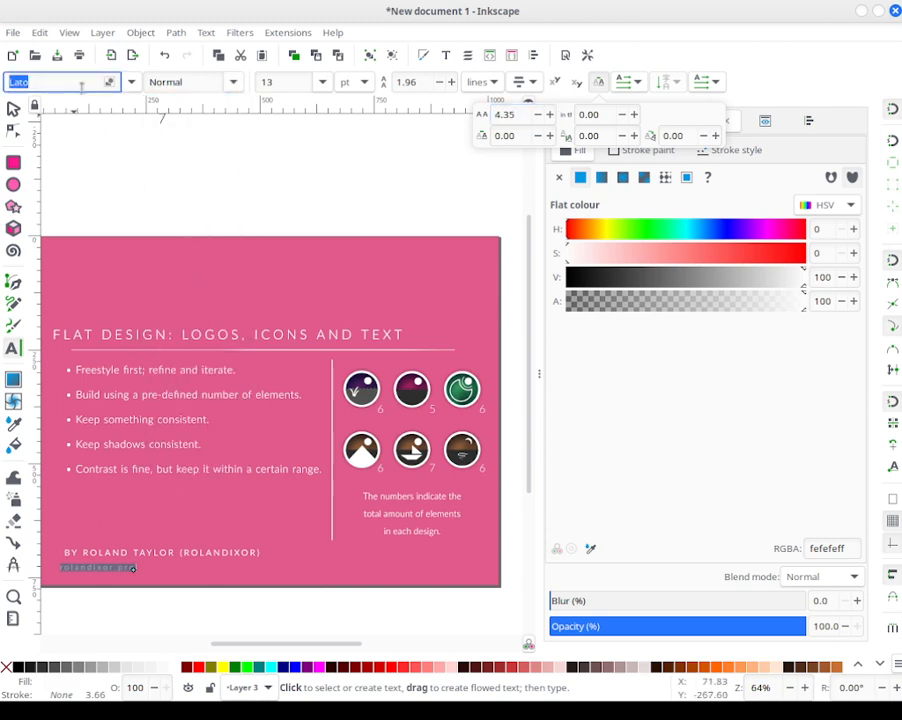
{"action": "type", "text": "Alexander"}
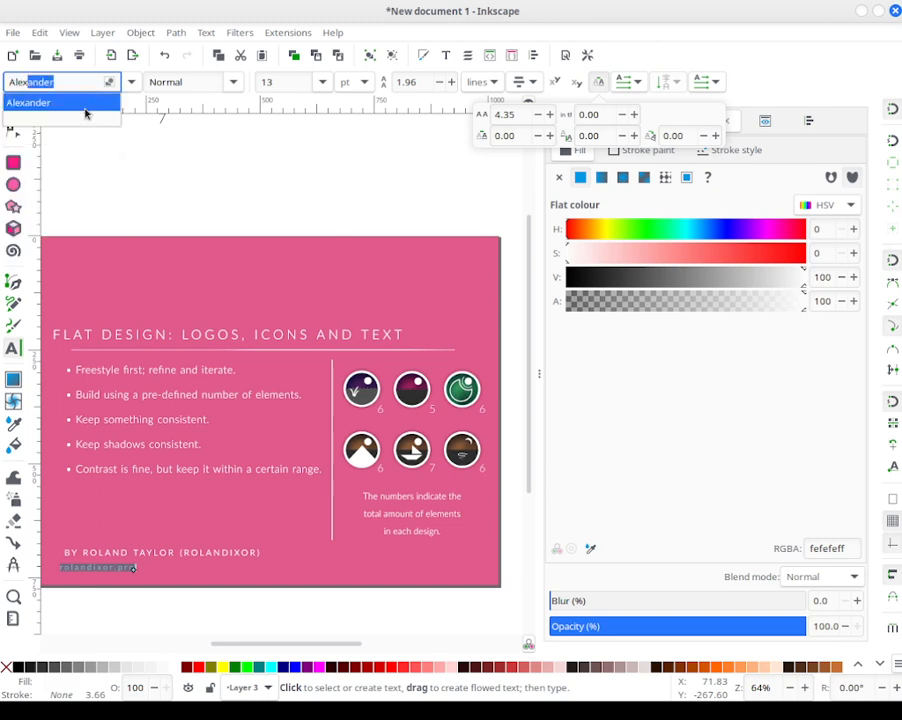
{"action": "left_click", "coordinate": [84, 106]}
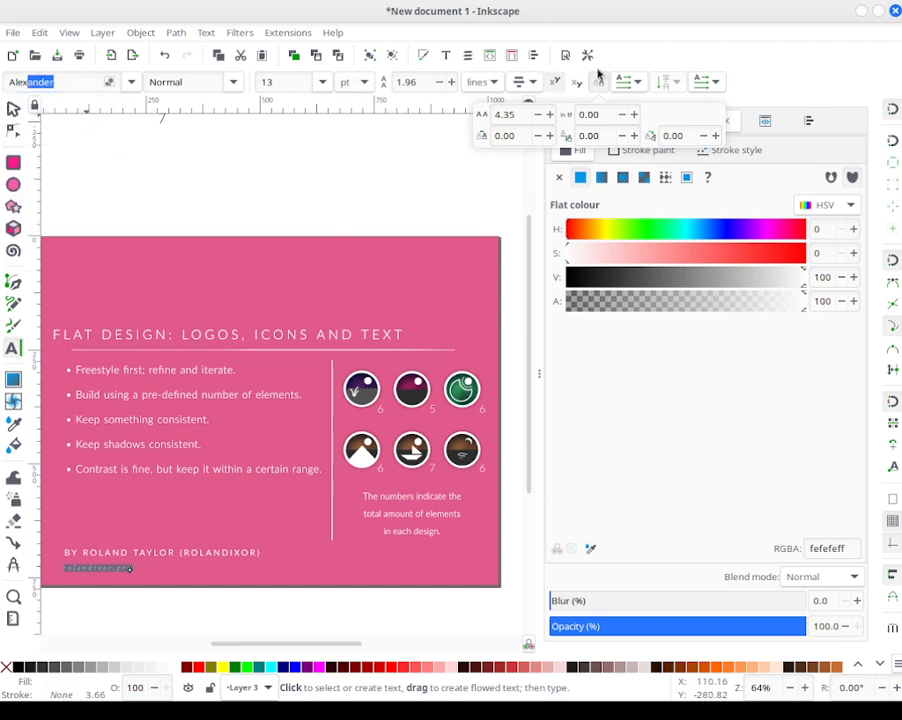
Step: Reduce the website address's letter spacing to 2.35 px
{"action": "left_click", "coordinate": [594, 84]}
{"action": "left_click", "coordinate": [598, 86]}
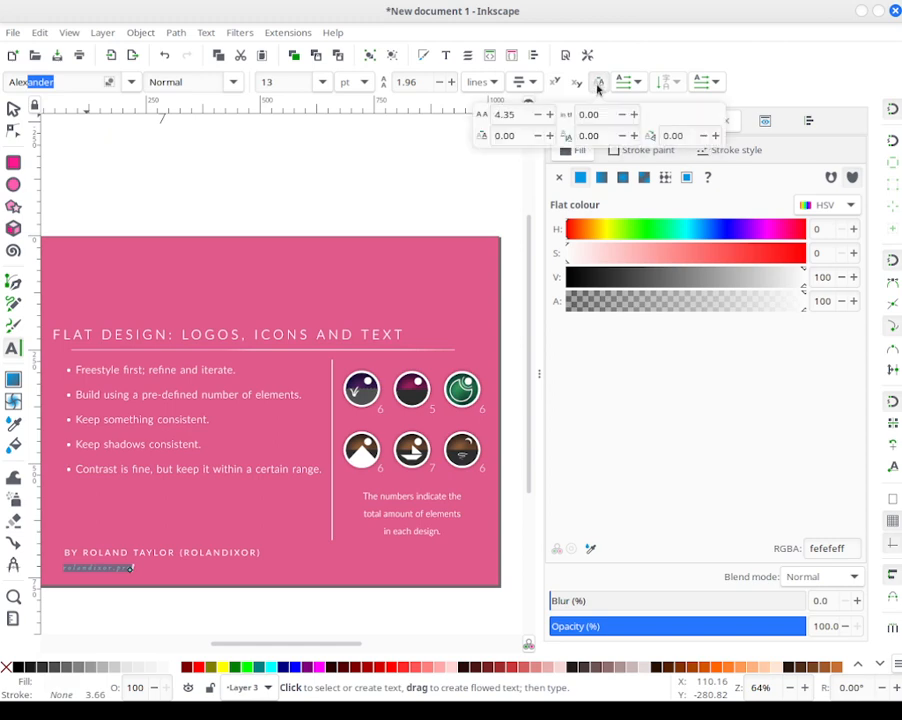
{"action": "left_click", "coordinate": [508, 114]}
{"action": "type", "text": "2"}
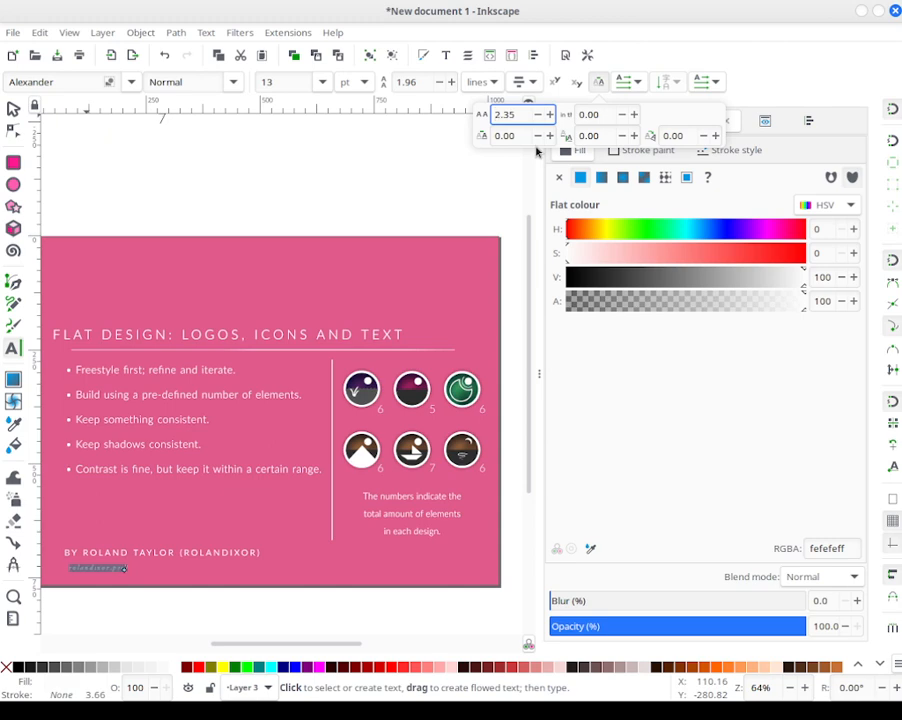
Step: Enlarge the website address to about 196 px wide, placed beneath the byline at about X 73.1, Y 713.5 px
{"action": "left_click", "coordinate": [14, 108]}
{"action": "mouse_move", "coordinate": [130, 567]}
{"action": "left_mouse_down"}
{"action": "mouse_move", "coordinate": [165, 548]}
{"action": "mouse_move", "coordinate": [156, 582]}
{"action": "mouse_move", "coordinate": [139, 584]}
{"action": "mouse_move", "coordinate": [145, 572]}
{"action": "left_mouse_up"}
{"action": "left_click", "coordinate": [161, 598]}
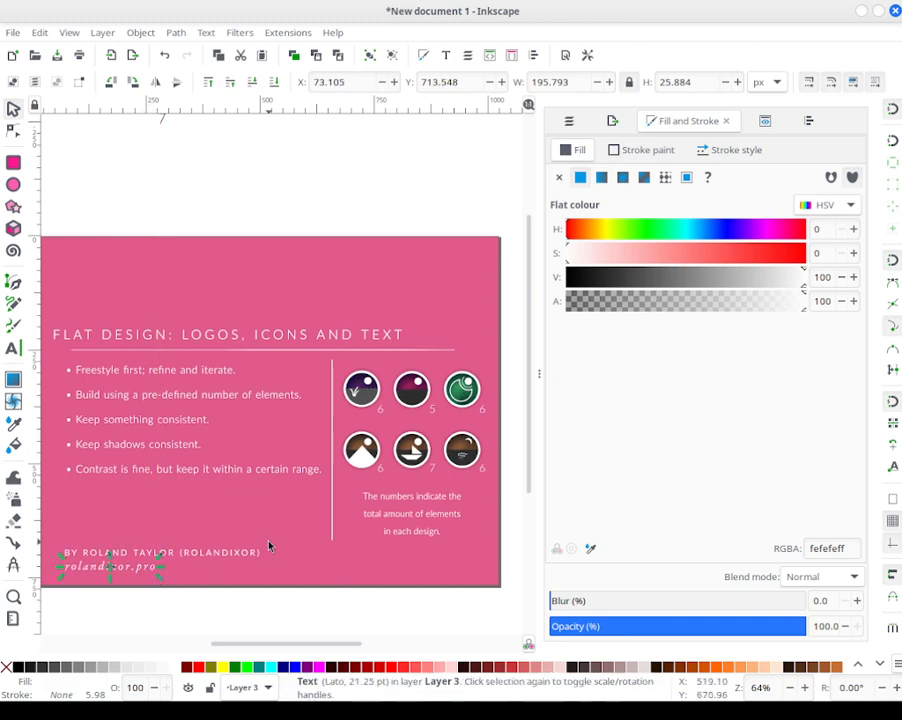
{"action": "left_click", "coordinate": [135, 600]}
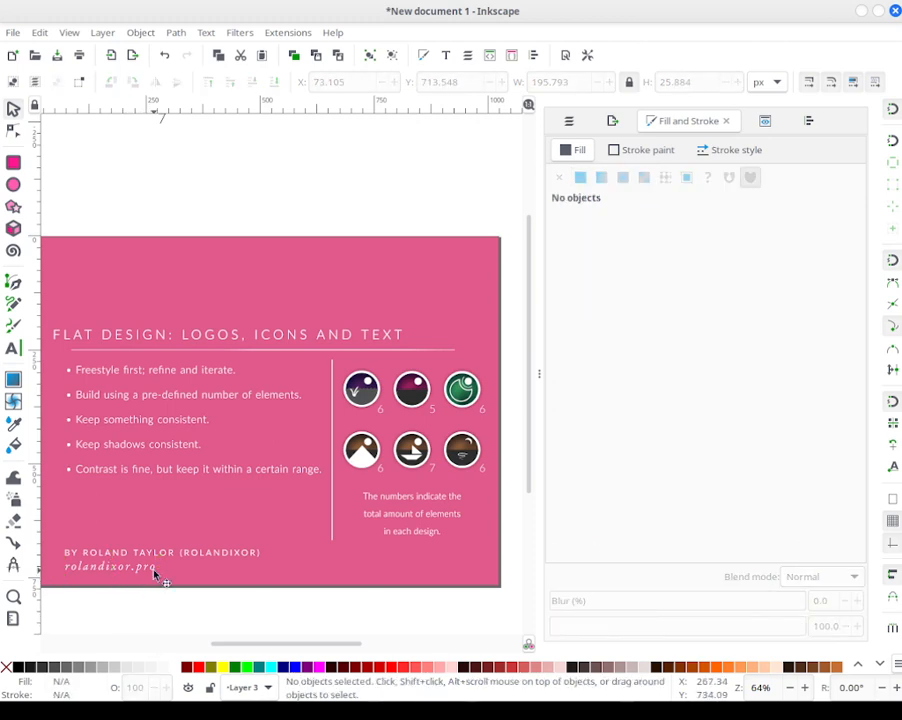
Step: Scale the website address down to about 181 px wide and nudge it down to about Y 717.5 px
{"action": "left_click", "coordinate": [145, 568]}
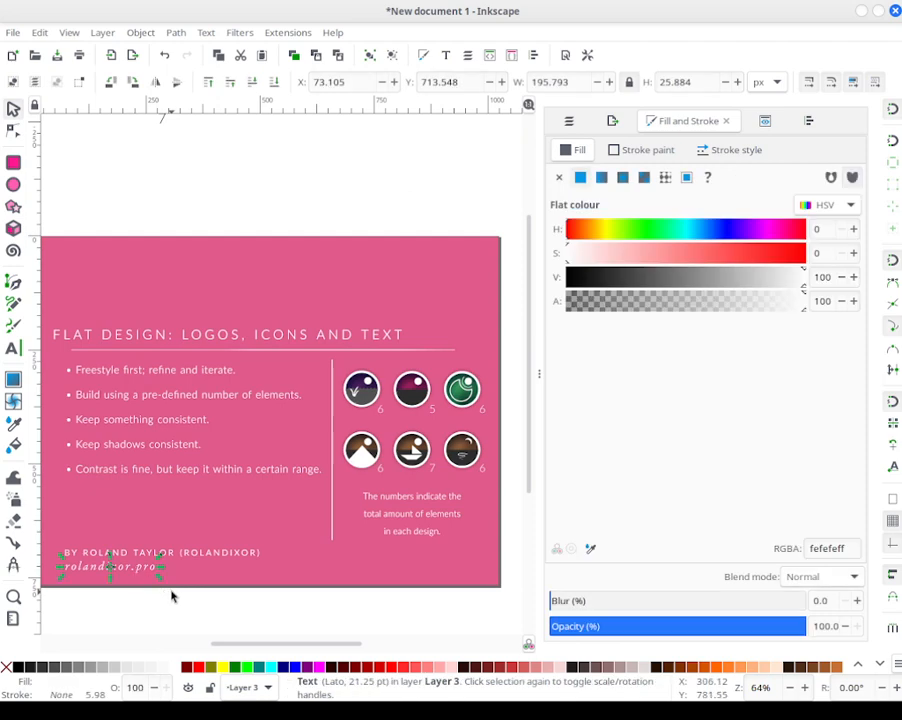
{"action": "left_click_drag", "start_coordinate": [158, 580], "coordinate": [152, 583]}
{"action": "left_click", "coordinate": [150, 609]}
{"action": "left_click", "coordinate": [136, 566]}
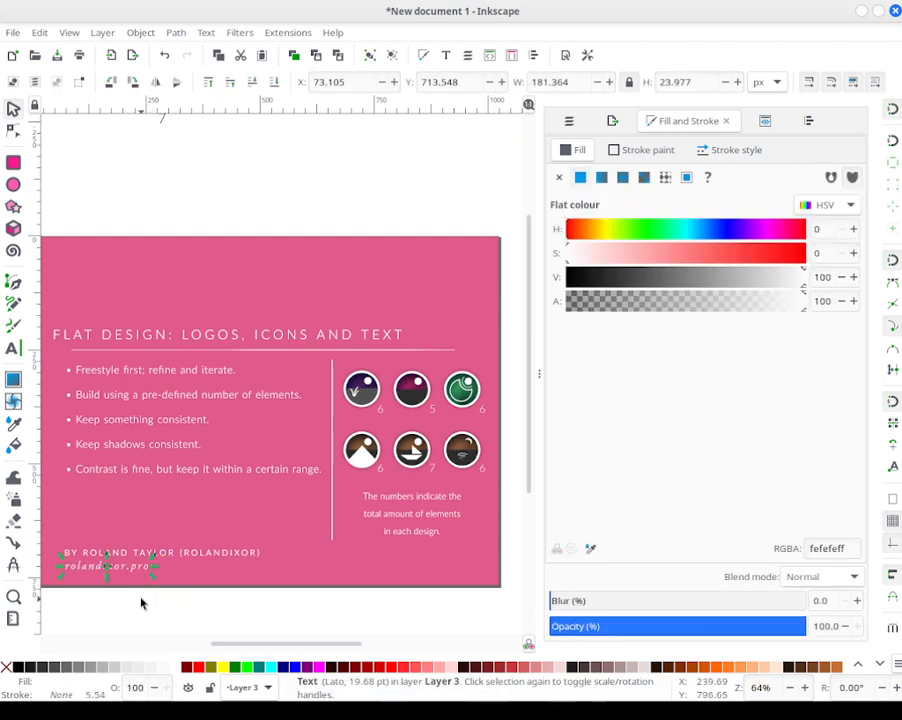
{"action": "key", "text": "Down"}
{"action": "key", "text": "Down"}
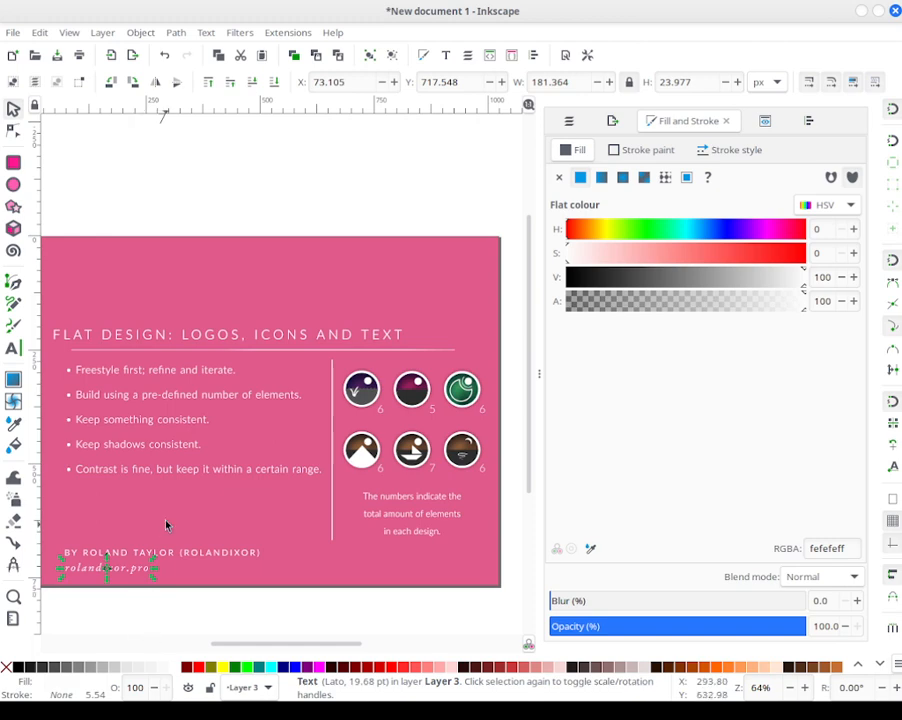
{"action": "key", "text": "Escape"}
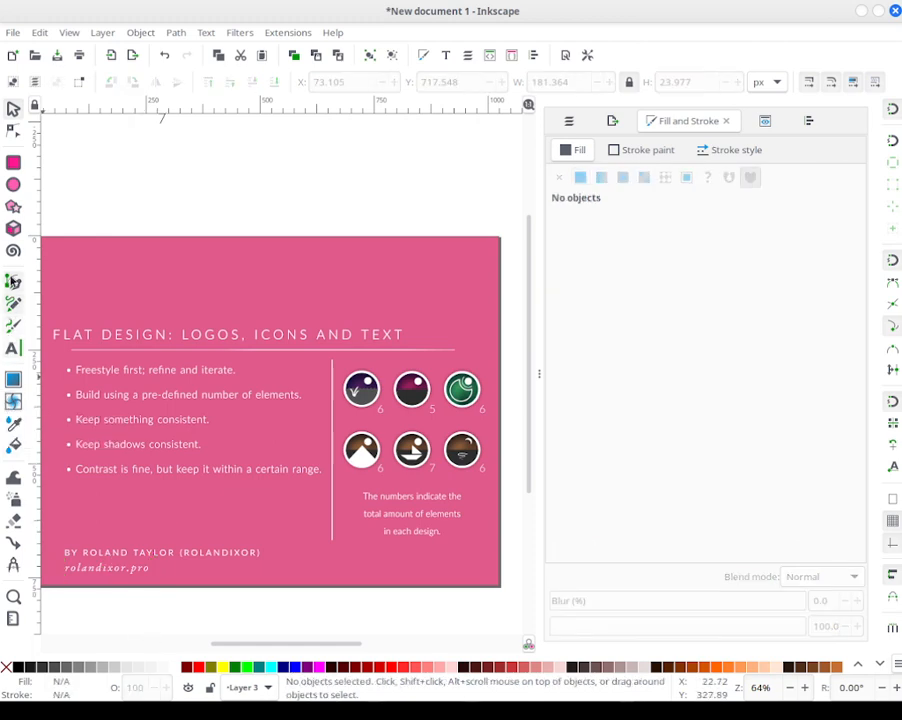
Step: Draw a thin vertical white rectangle over the byline and size it to 1.5 px wide by 50 px high
{"action": "left_click", "coordinate": [13, 162]}
{"action": "left_click_drag", "start_coordinate": [170, 528], "coordinate": [170, 578]}
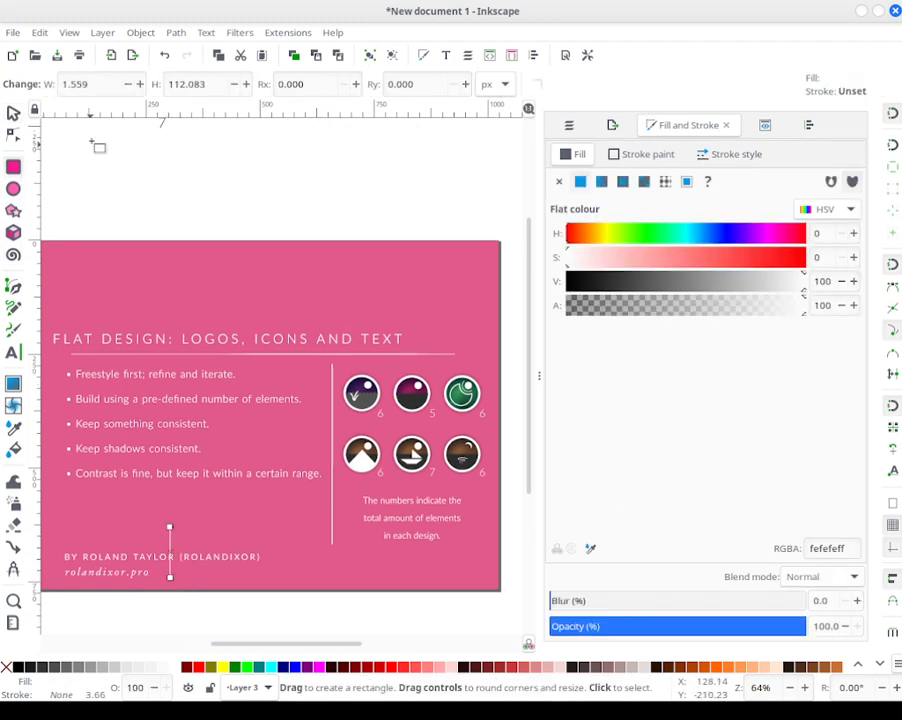
{"action": "double_click", "coordinate": [107, 77]}
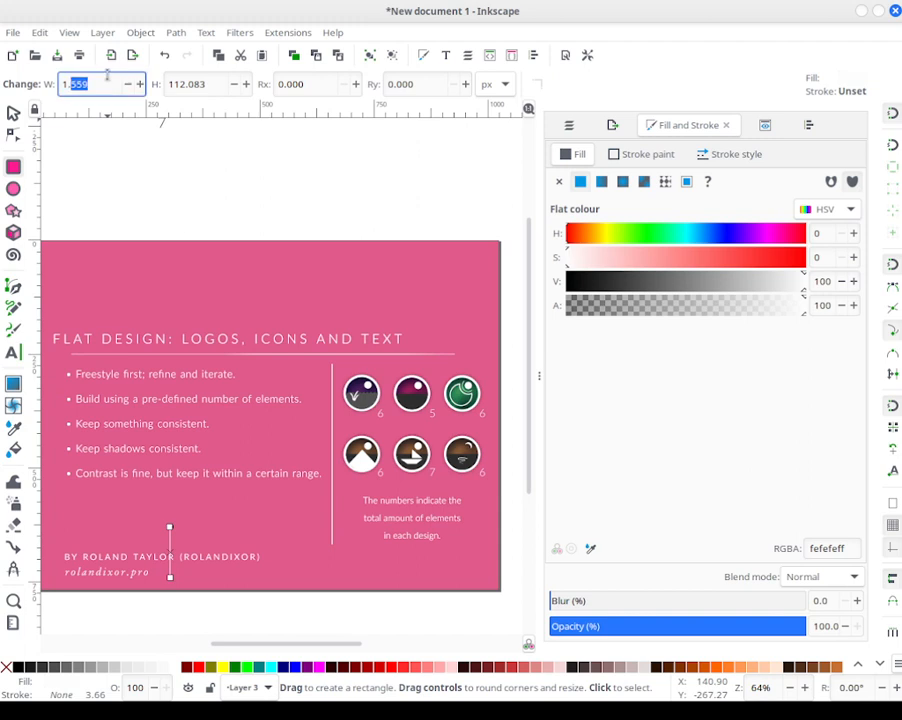
{"action": "type", "text": "1."}
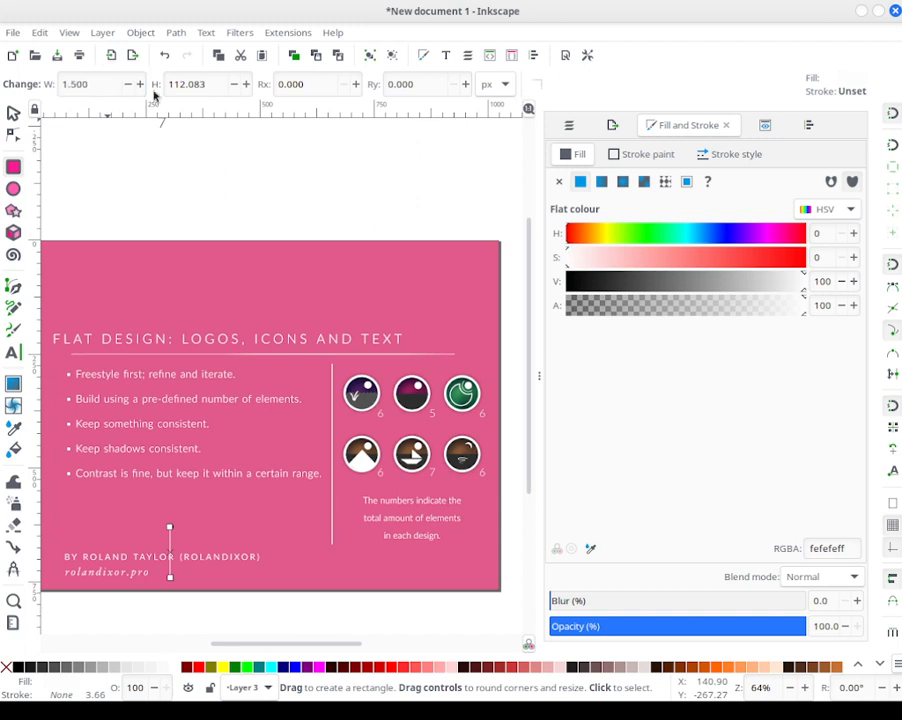
{"action": "double_click", "coordinate": [188, 84]}
{"action": "type", "text": "50"}
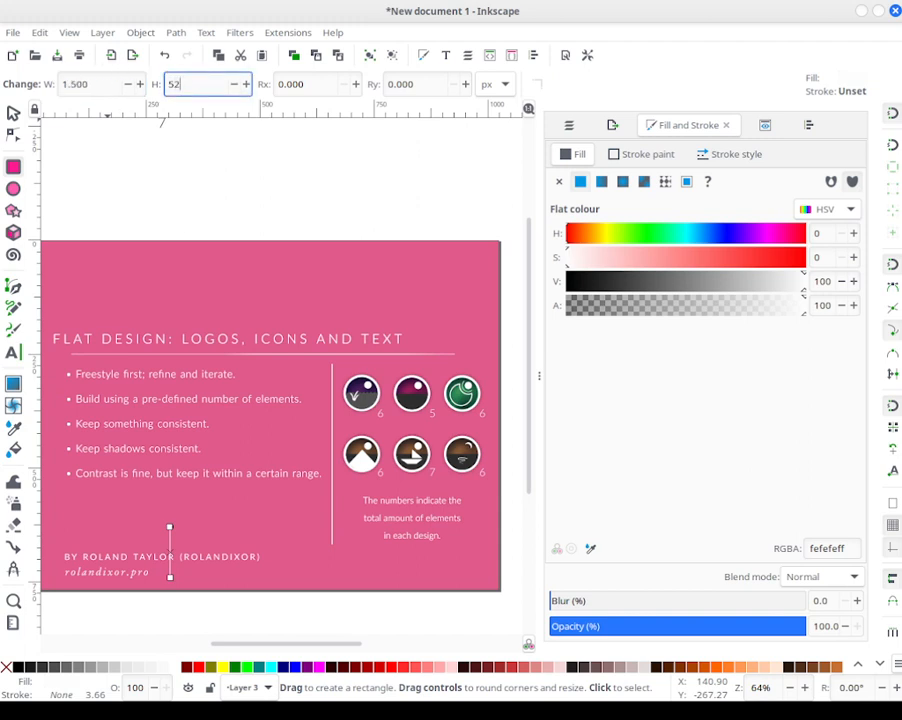
{"action": "key", "text": "Return"}
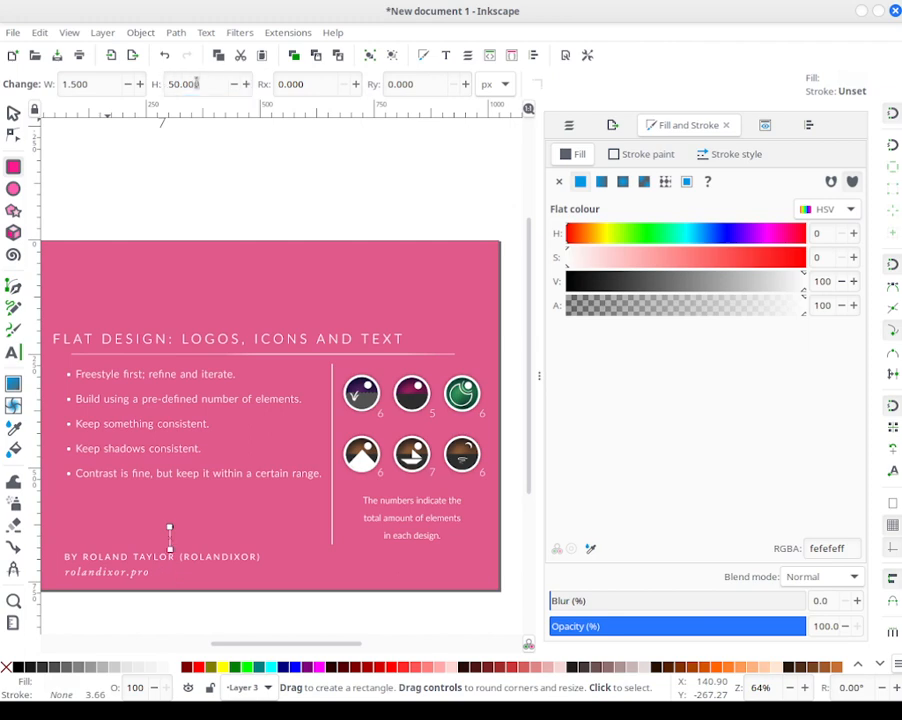
Step: Move the thin divider line between the name and the bracketed nickname, at about X 317, Y 669.1 px
{"action": "key", "text": "s"}
{"action": "key", "text": "Escape"}
{"action": "mouse_move", "coordinate": [175, 533]}
{"action": "left_mouse_down"}
{"action": "mouse_move", "coordinate": [188, 550]}
{"action": "mouse_move", "coordinate": [180, 548]}
{"action": "left_mouse_up"}
{"action": "left_click", "coordinate": [252, 185]}
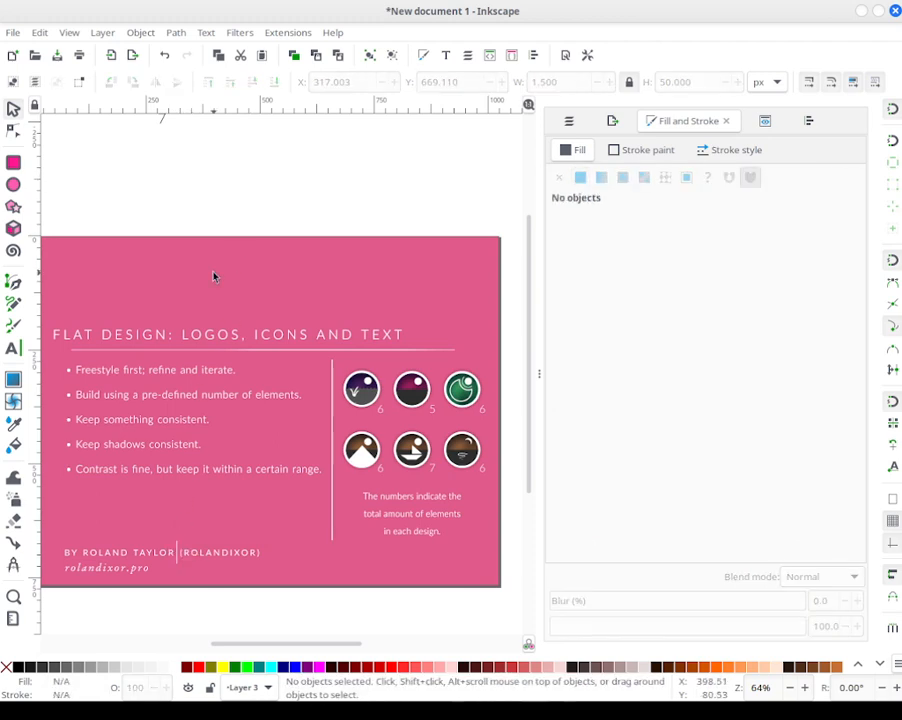
Step: Add extra spaces before the byline's bracketed nickname and shift the byline to about X 70.7, Y 685.5 px
{"action": "left_click", "coordinate": [178, 558]}
{"action": "key", "text": "t"}
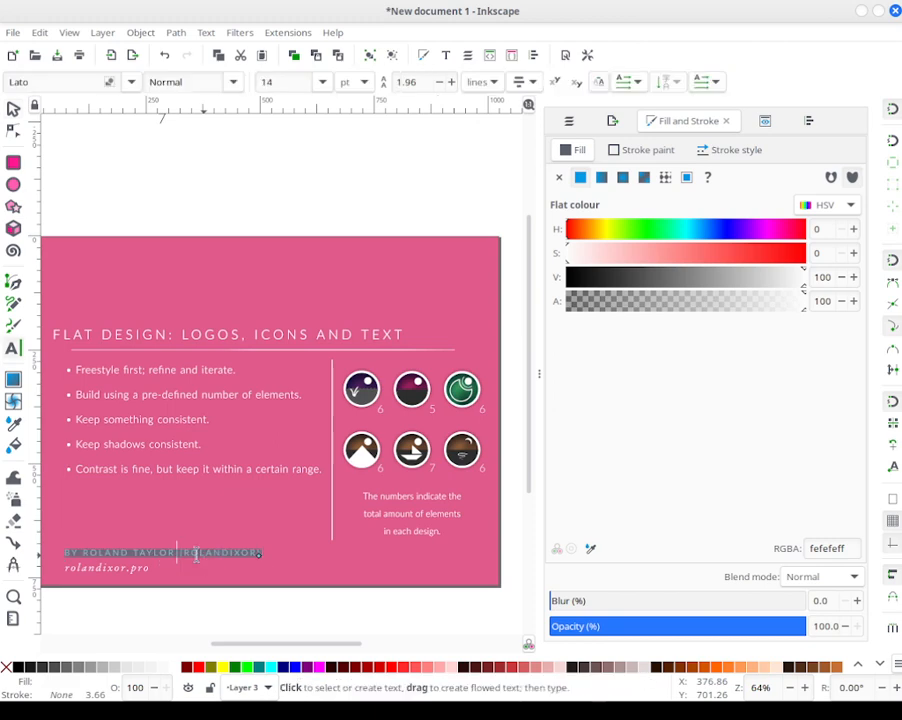
{"action": "key", "text": "Escape"}
{"action": "left_click", "coordinate": [186, 555]}
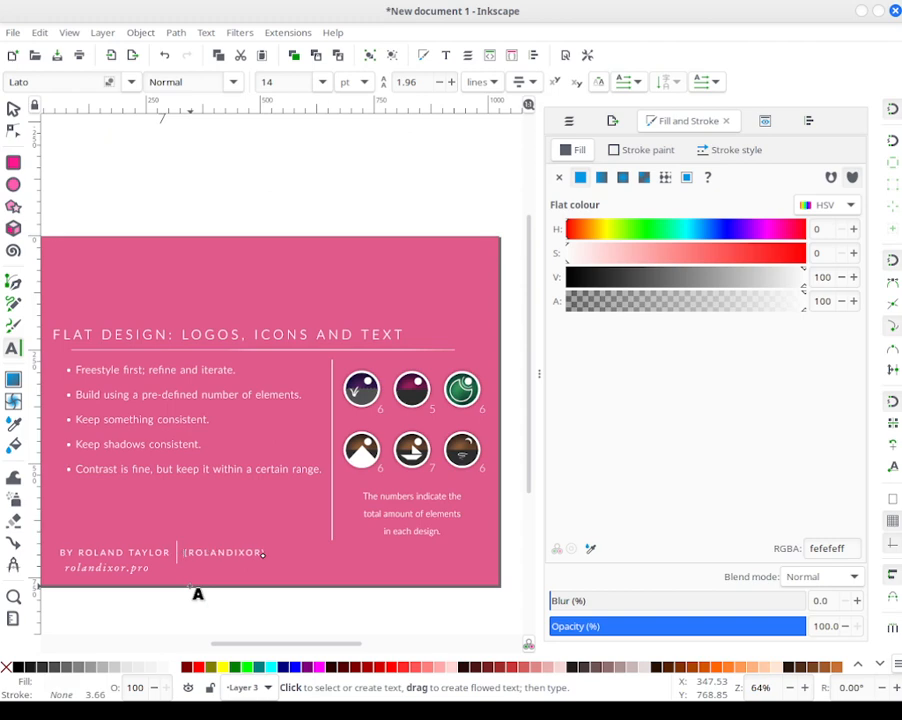
{"action": "key", "text": "F1"}
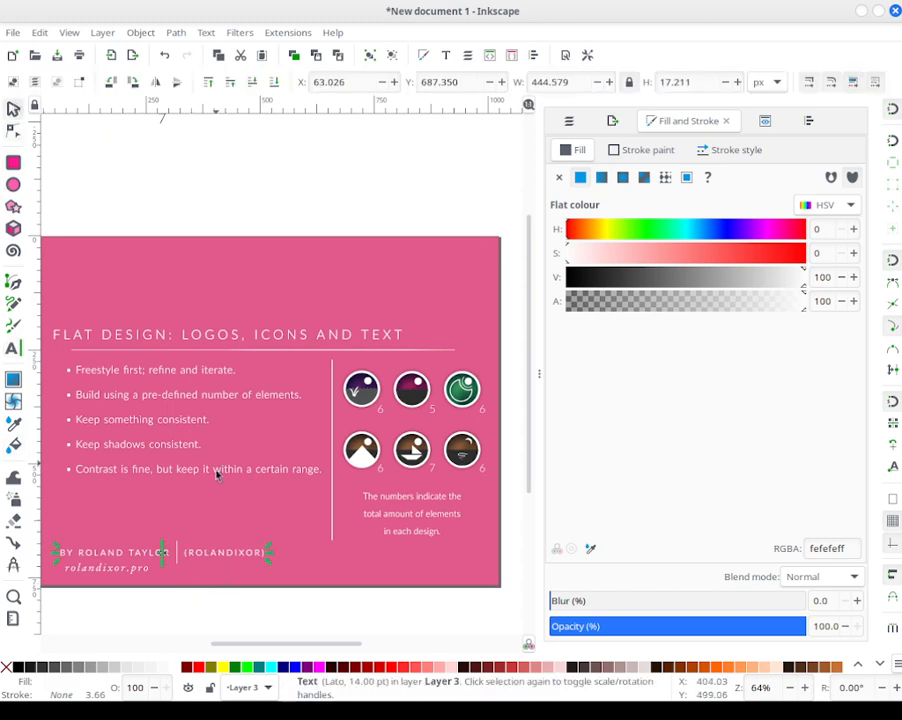
{"action": "mouse_move", "coordinate": [200, 555]}
{"action": "left_mouse_down"}
{"action": "mouse_move", "coordinate": [224, 553]}
{"action": "mouse_move", "coordinate": [211, 560]}
{"action": "left_mouse_up"}
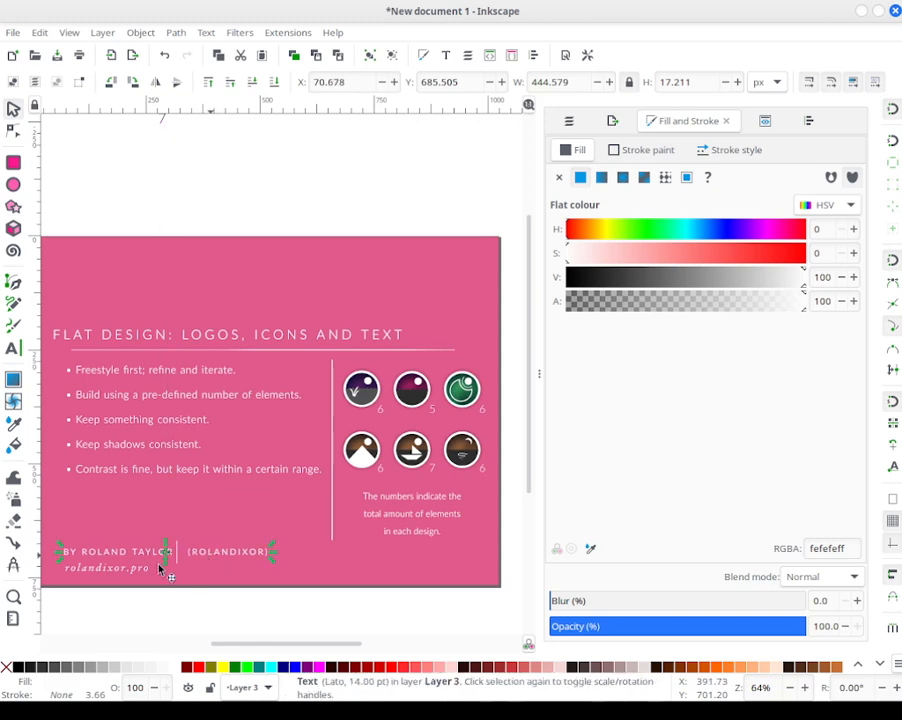
Step: Reposition the website address slightly lower beneath the byline, at about X 73, Y 719.1 px
{"action": "left_click", "coordinate": [90, 569]}
{"action": "left_click", "coordinate": [90, 569]}
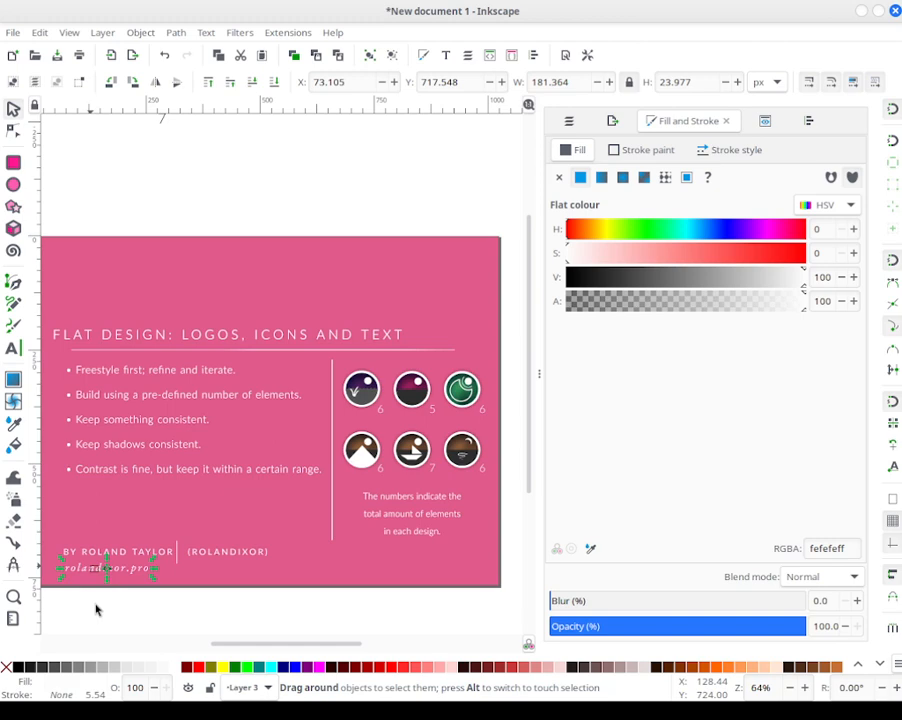
{"action": "left_click", "coordinate": [112, 578]}
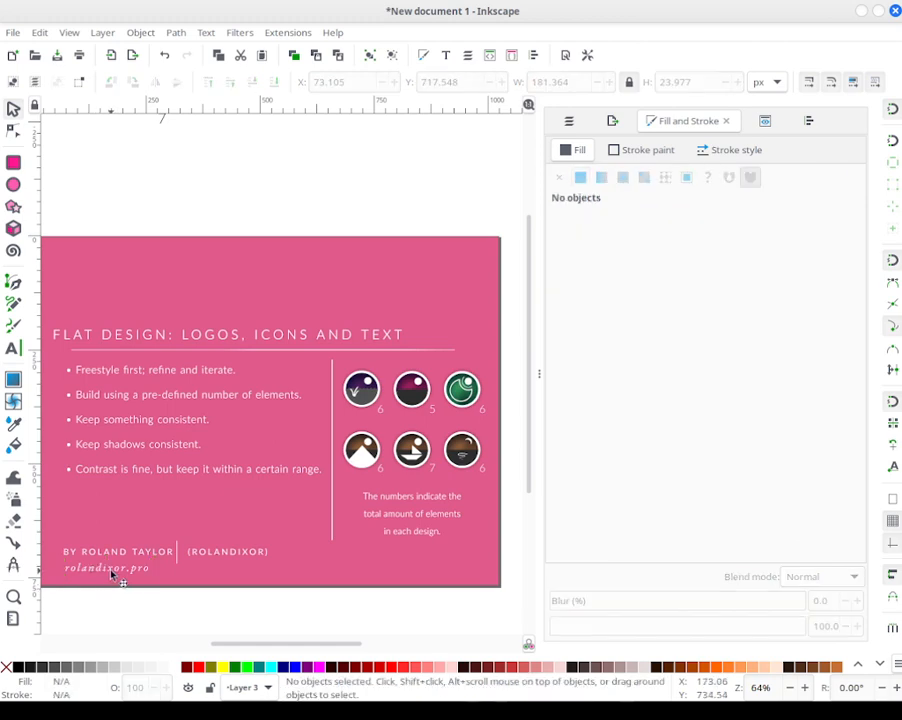
{"action": "left_click", "coordinate": [113, 576]}
{"action": "left_click_drag", "start_coordinate": [110, 570], "coordinate": [138, 569]}
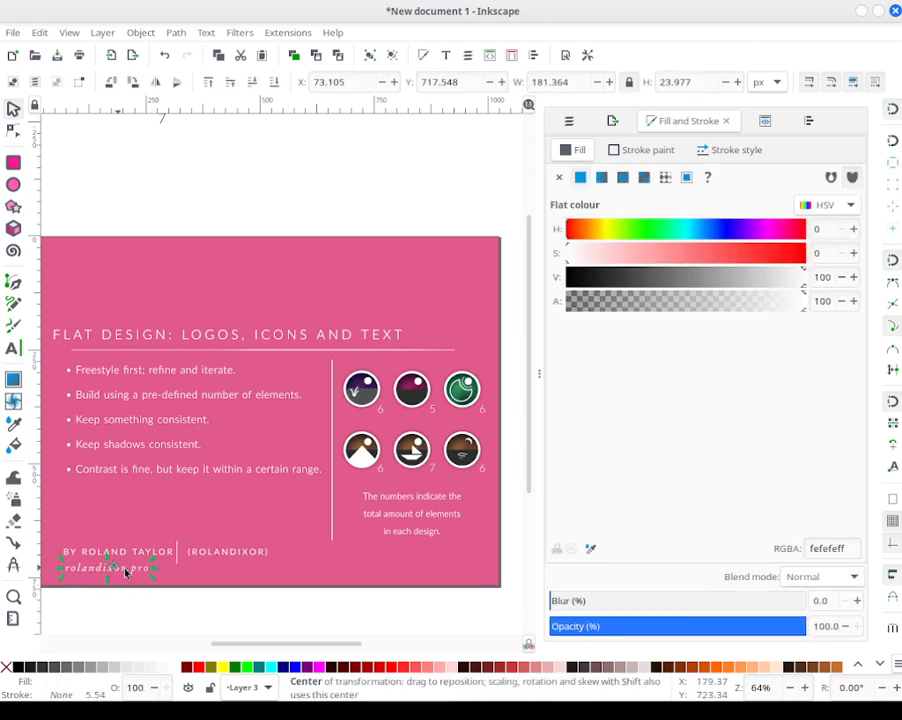
{"action": "left_click", "coordinate": [150, 601]}
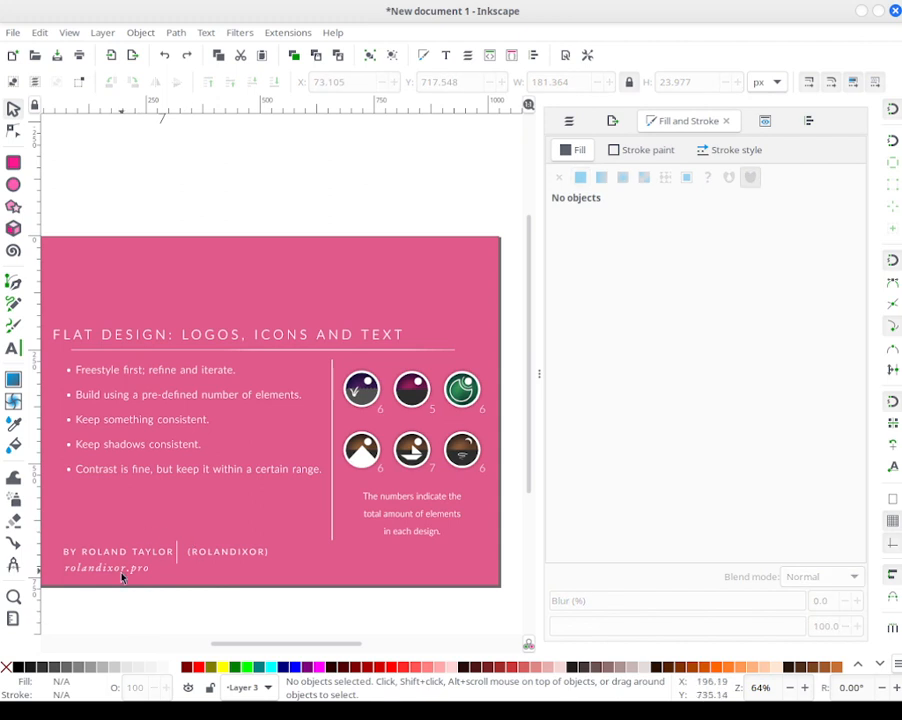
{"action": "mouse_move", "coordinate": [131, 566]}
{"action": "left_mouse_down"}
{"action": "mouse_move", "coordinate": [122, 586]}
{"action": "mouse_move", "coordinate": [118, 578]}
{"action": "mouse_move", "coordinate": [140, 569]}
{"action": "mouse_move", "coordinate": [128, 574]}
{"action": "mouse_move", "coordinate": [127, 565]}
{"action": "mouse_move", "coordinate": [135, 570]}
{"action": "left_mouse_up"}
{"action": "left_click", "coordinate": [195, 585]}
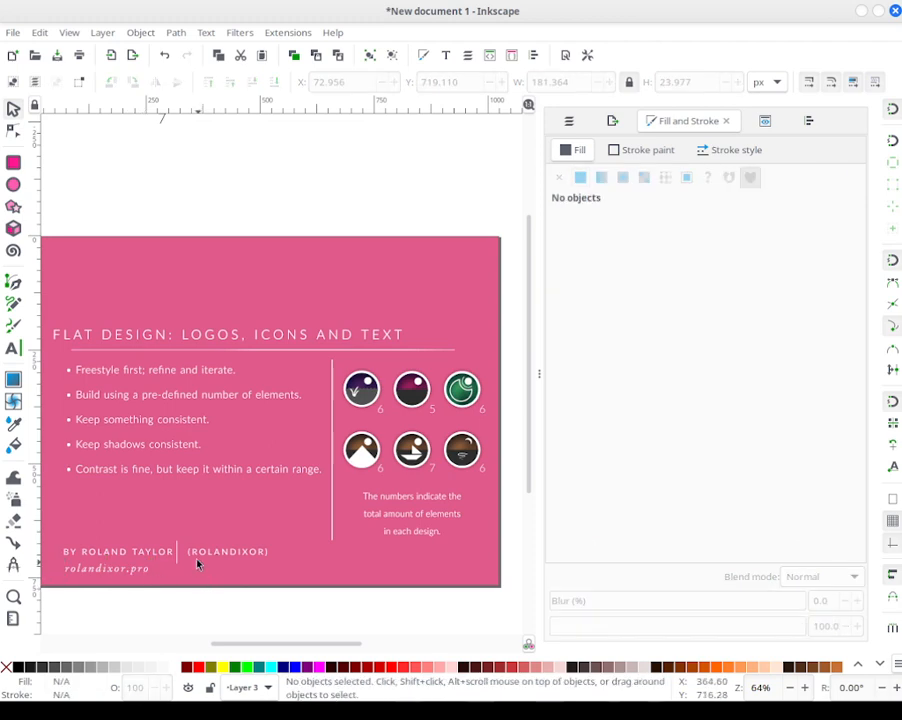
Step: Nudge the vertical divider line right to about X 325 px, centring it in the gap within the byline
{"action": "left_click", "coordinate": [178, 552]}
{"action": "key", "text": "Right"}
{"action": "key", "text": "Right"}
{"action": "key", "text": "Right"}
{"action": "key", "text": "Right"}
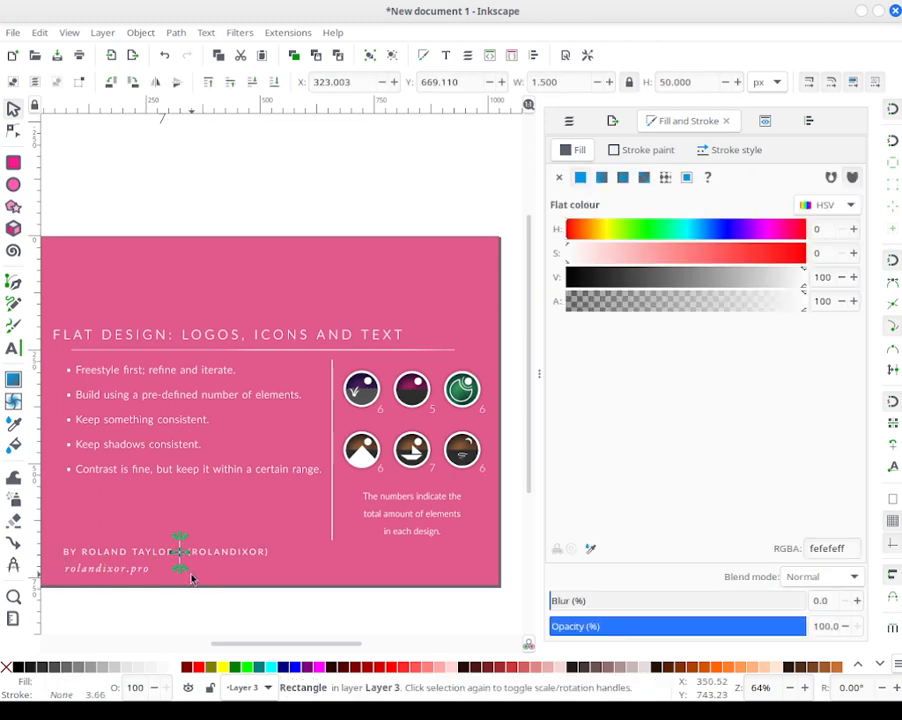
{"action": "left_click", "coordinate": [203, 598]}
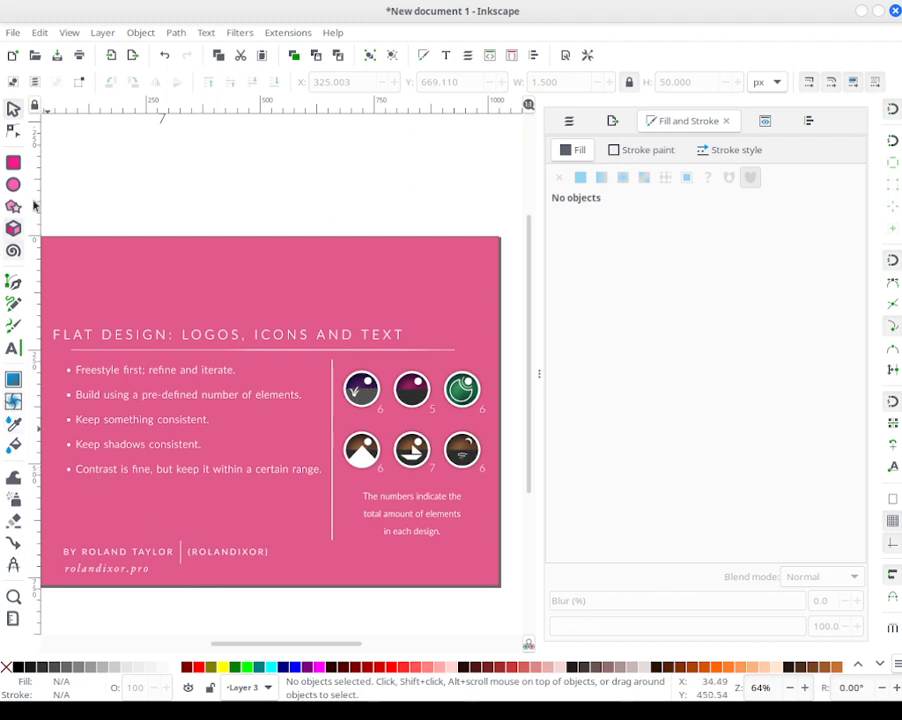
Step: Draw a horizontal white rectangle about 150 px wide and 12 px high just below the byline's bracketed nickname
{"action": "left_click", "coordinate": [18, 165]}
{"action": "left_click_drag", "start_coordinate": [205, 567], "coordinate": [279, 572]}
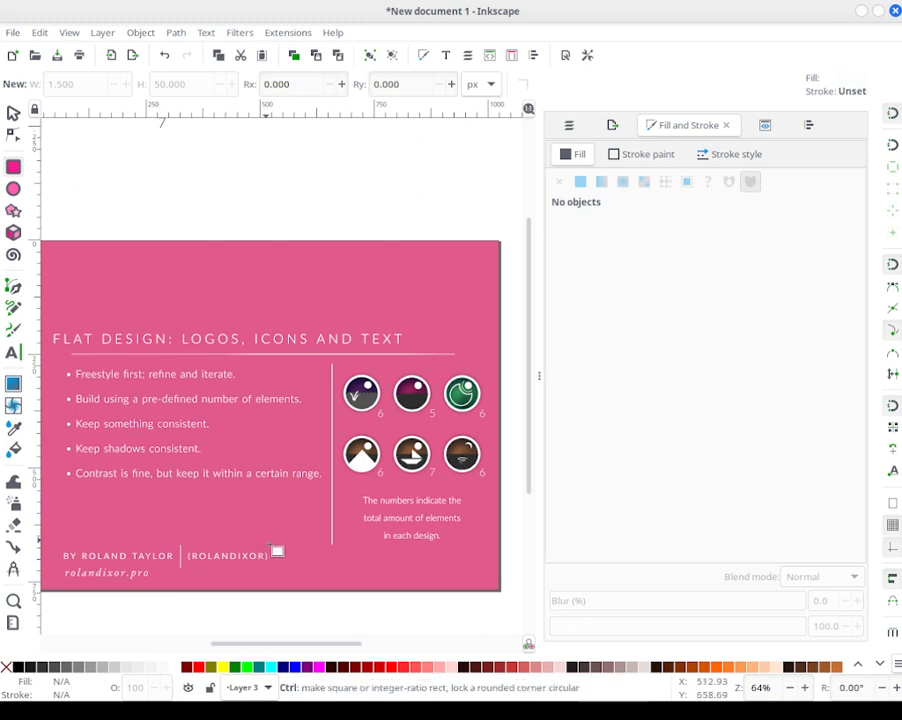
{"action": "left_click_drag", "start_coordinate": [181, 567], "coordinate": [281, 581]}
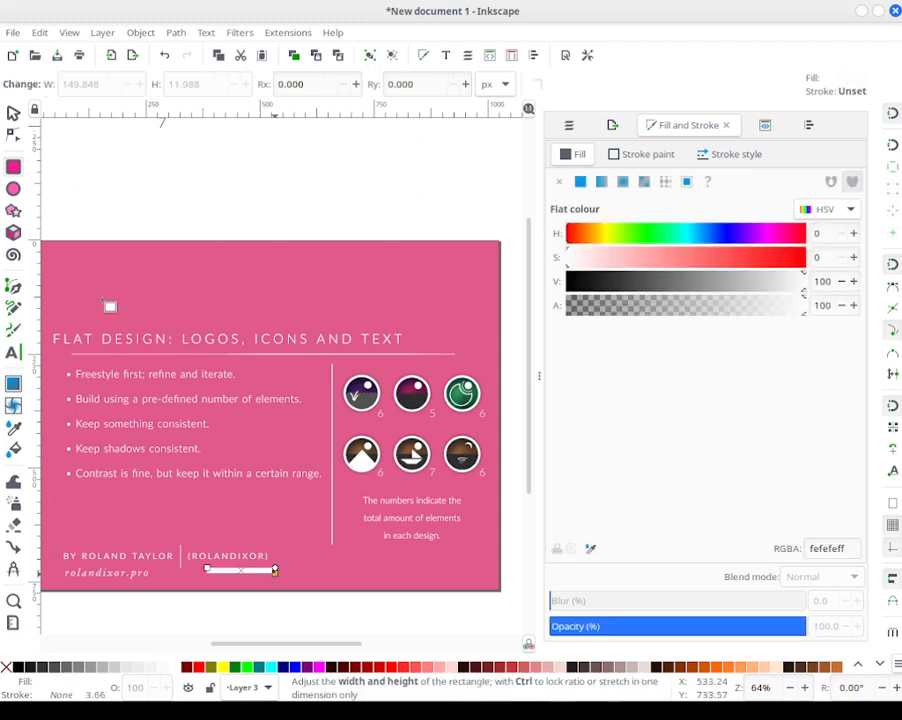
Step: Set the new rectangle's height to 2 px and its width to 150 px, then deselect it
{"action": "left_click", "coordinate": [175, 85]}
{"action": "double_click", "coordinate": [175, 85]}
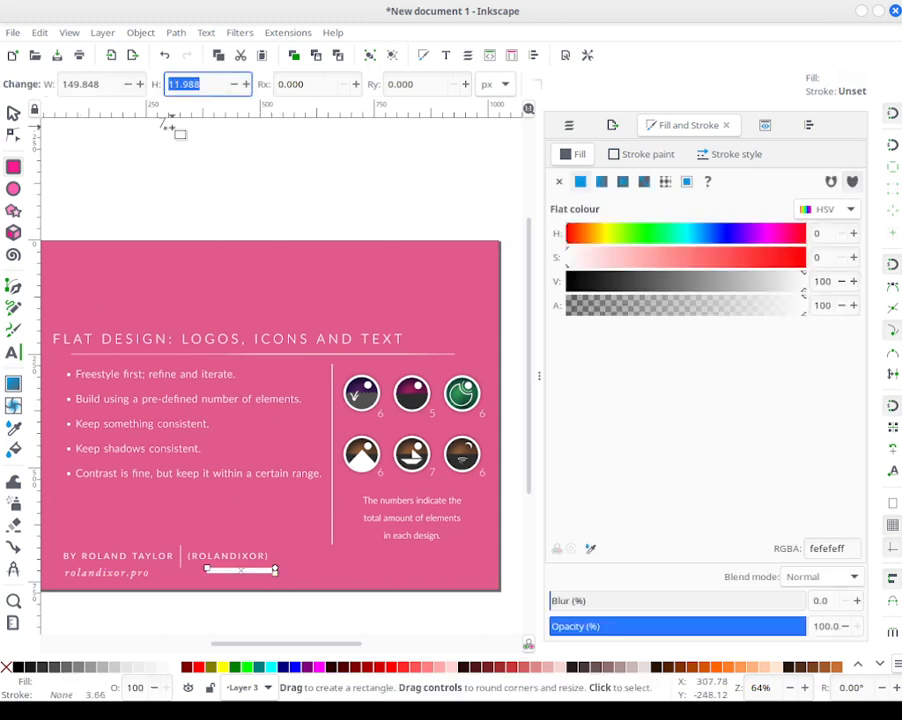
{"action": "type", "text": "2"}
{"action": "key", "text": "Return"}
{"action": "double_click", "coordinate": [100, 84]}
{"action": "type", "text": "150"}
{"action": "key", "text": "Return"}
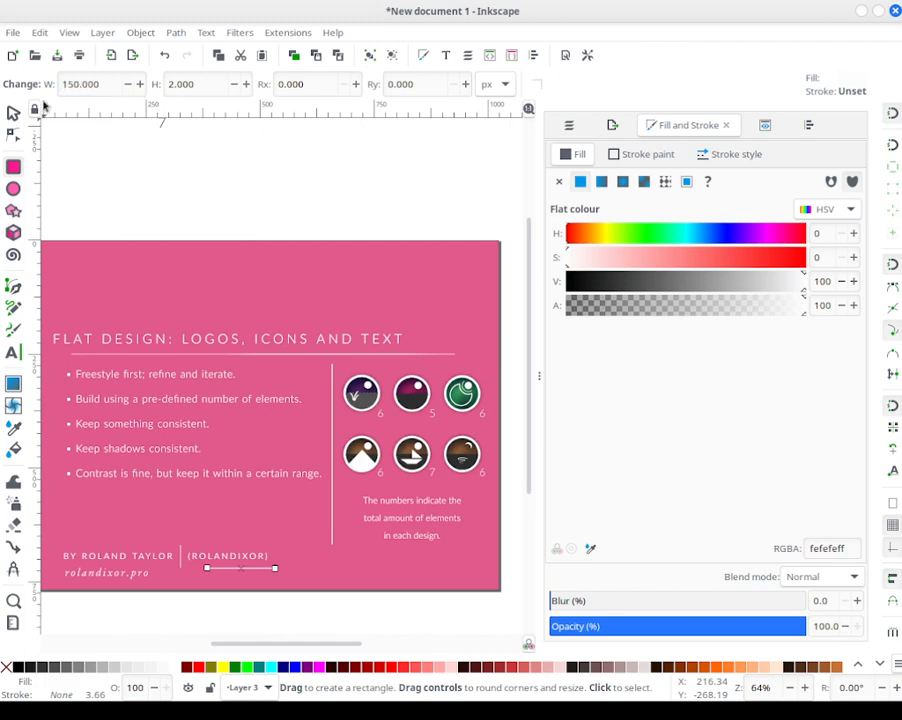
{"action": "left_click", "coordinate": [13, 112]}
{"action": "left_click", "coordinate": [297, 600]}
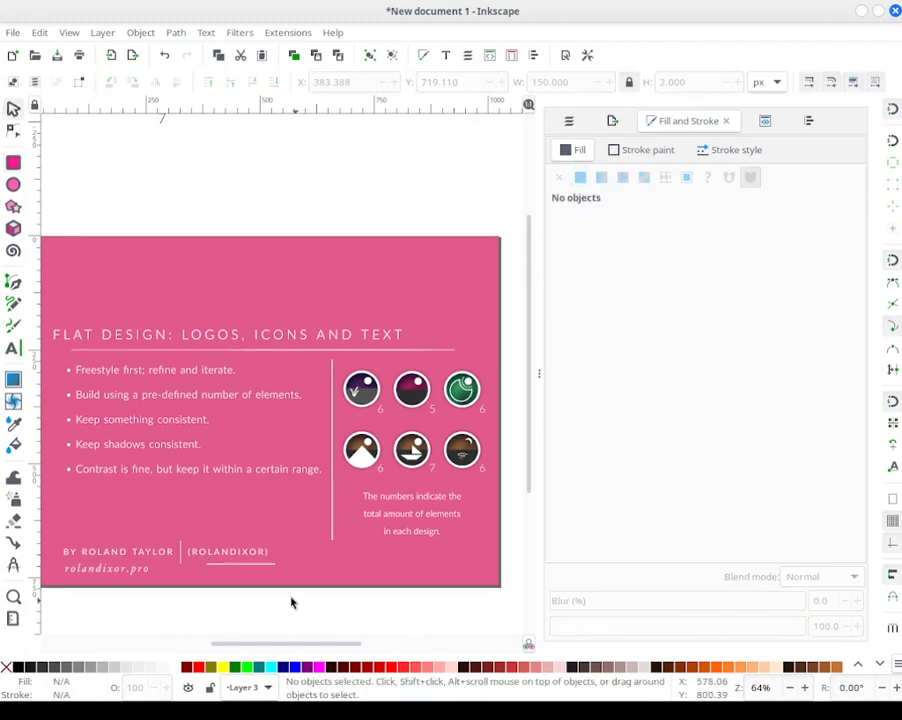
Step: Move the underline closer beneath the bracketed nickname, at about X 357, Y 706.7 px, and resize it to 100 by 1 px
{"action": "left_click_drag", "start_coordinate": [261, 565], "coordinate": [247, 560]}
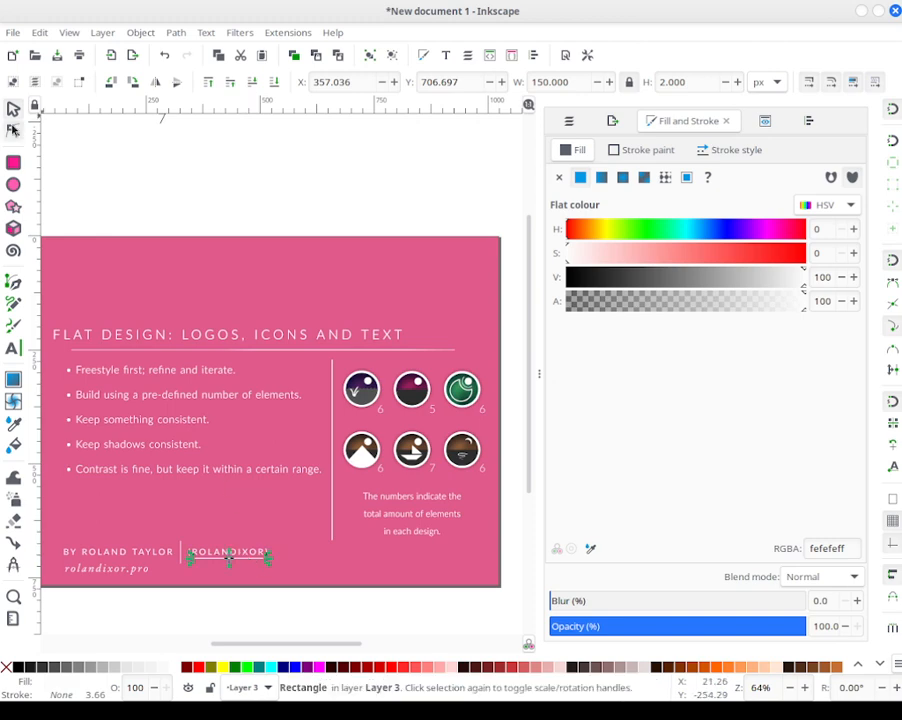
{"action": "key", "text": "r"}
{"action": "double_click", "coordinate": [64, 86]}
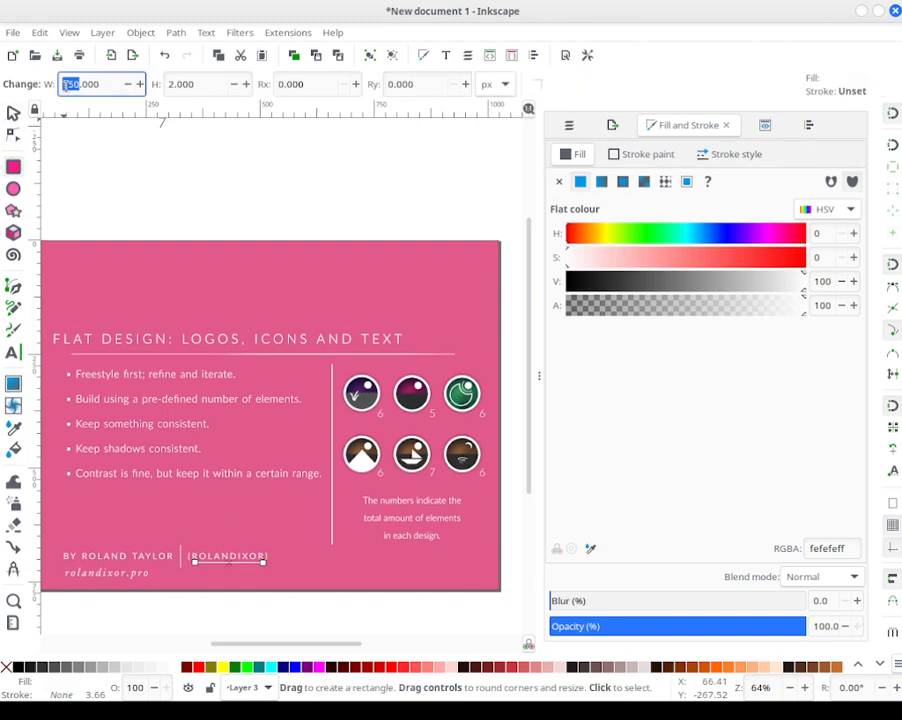
{"action": "type", "text": "100,000"}
{"action": "key", "text": "Tab"}
{"action": "type", "text": "1"}
{"action": "key", "text": "Return"}
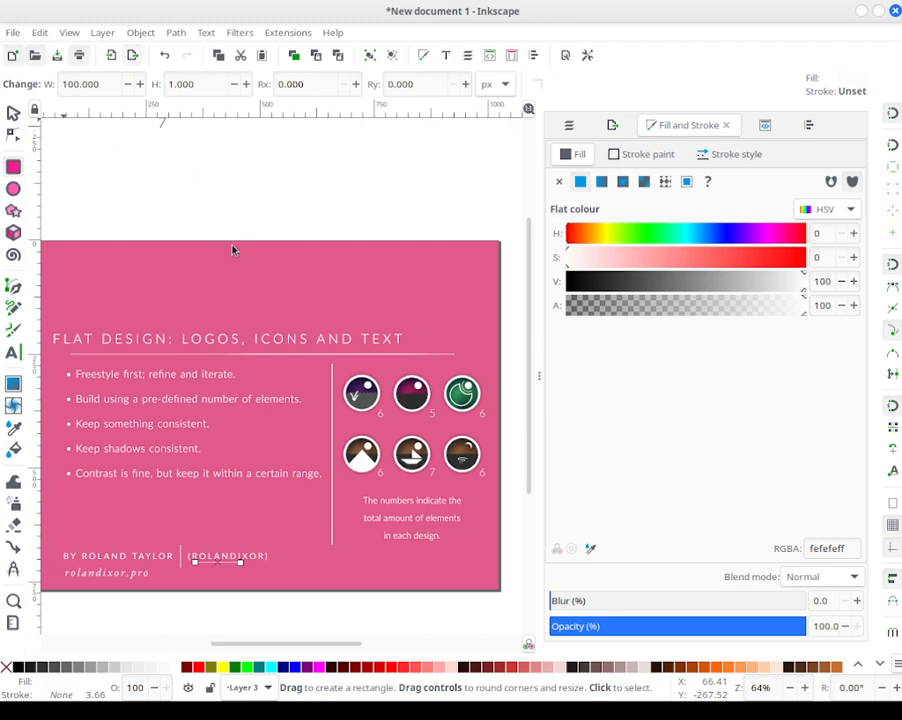
Step: Shorten the underline to about 62.2 px and place it beneath the nickname's last letters, at about X 442.7, Y 704.6 px
{"action": "left_click", "coordinate": [13, 110]}
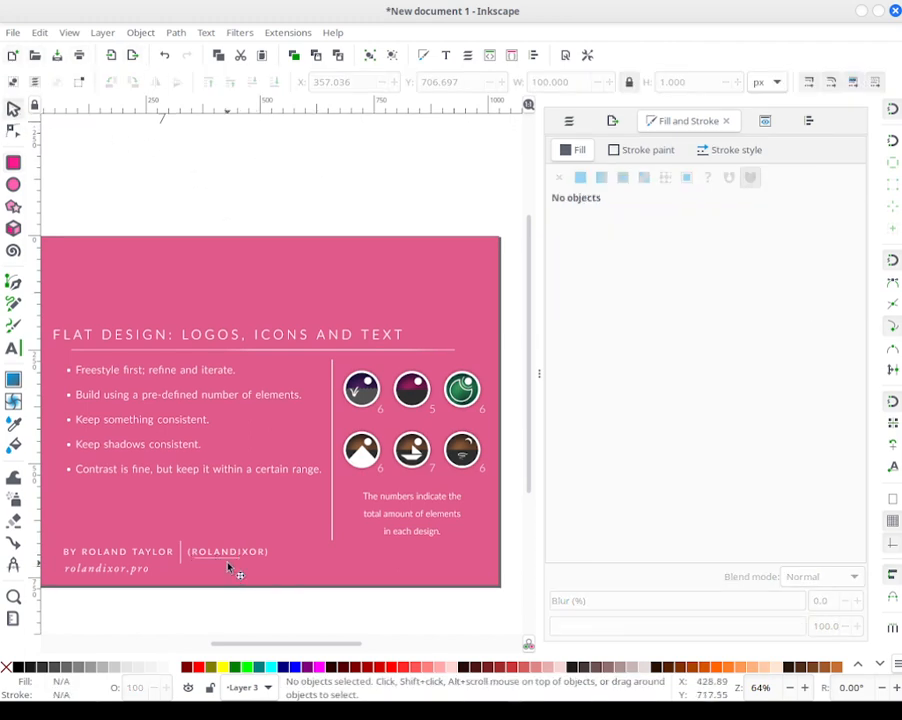
{"action": "left_click_drag", "start_coordinate": [211, 564], "coordinate": [252, 559]}
{"action": "left_click", "coordinate": [272, 626]}
{"action": "left_click", "coordinate": [293, 229]}
{"action": "right_click", "coordinate": [758, 688]}
{"action": "left_click", "coordinate": [790, 640]}
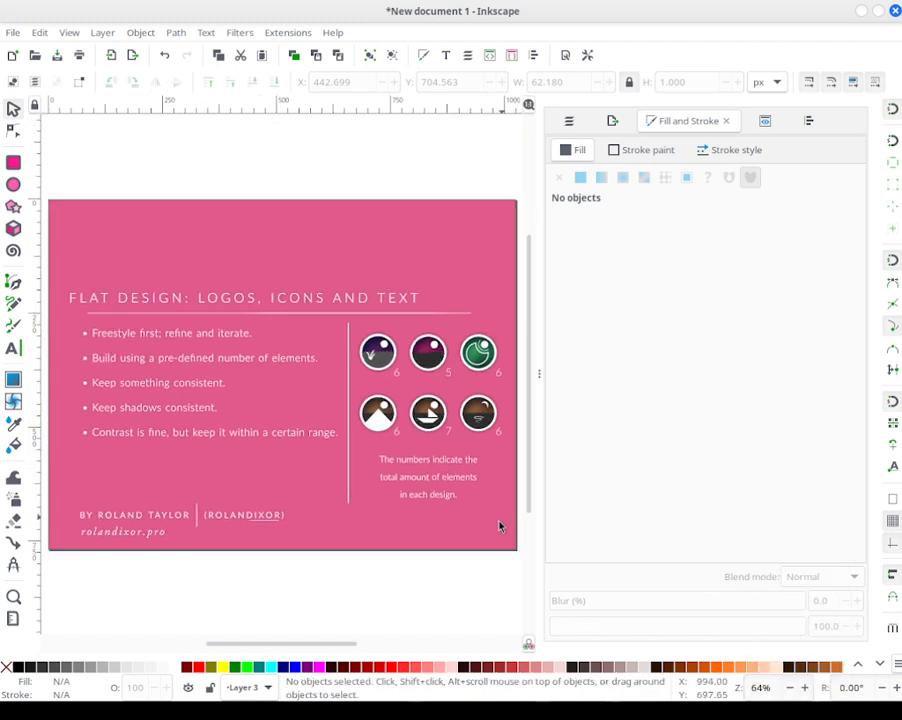